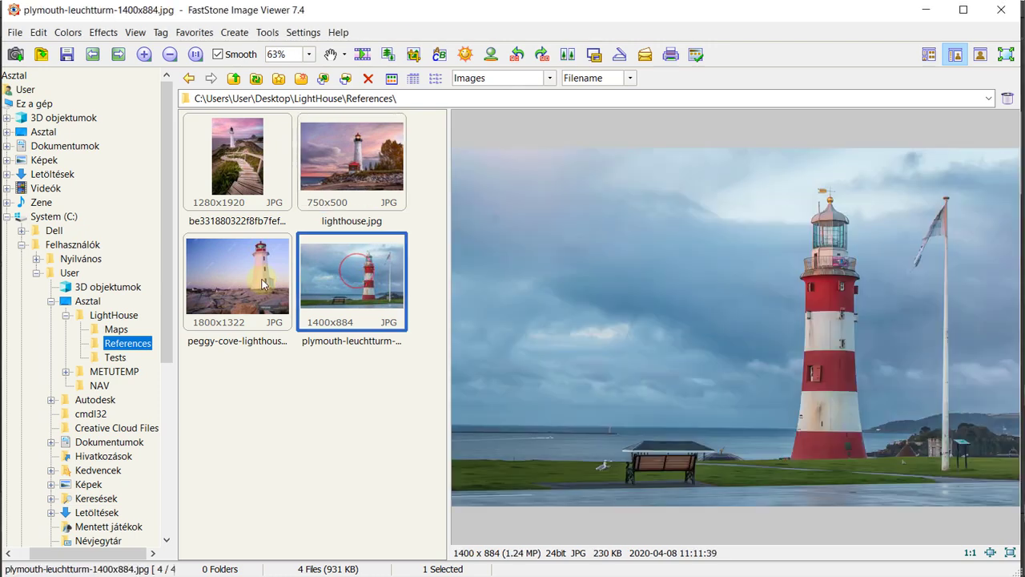
Look through the lighthouse photos in the References folder, ending on the red-and-white striped Plymouth lighthouse
click(258, 276)
click(264, 181)
click(356, 164)
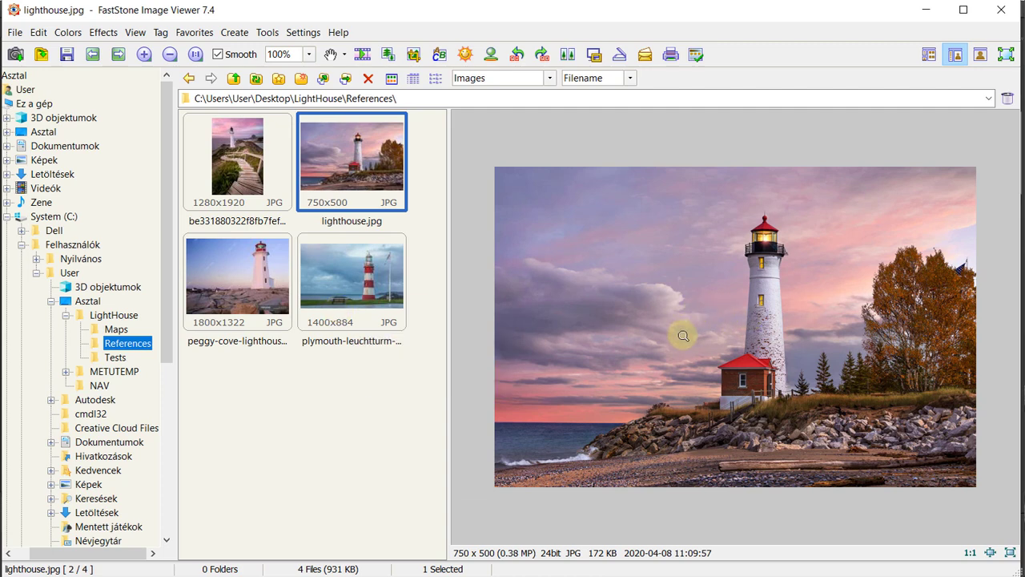
click(234, 309)
click(334, 273)
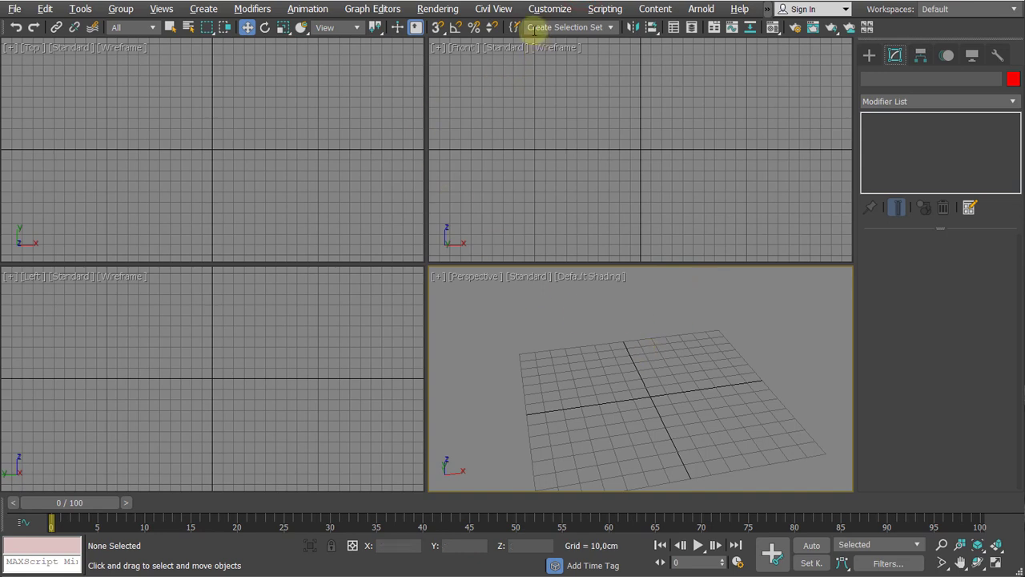
Set the system unit scale to 1 unit = 1.0 meters
click(544, 9)
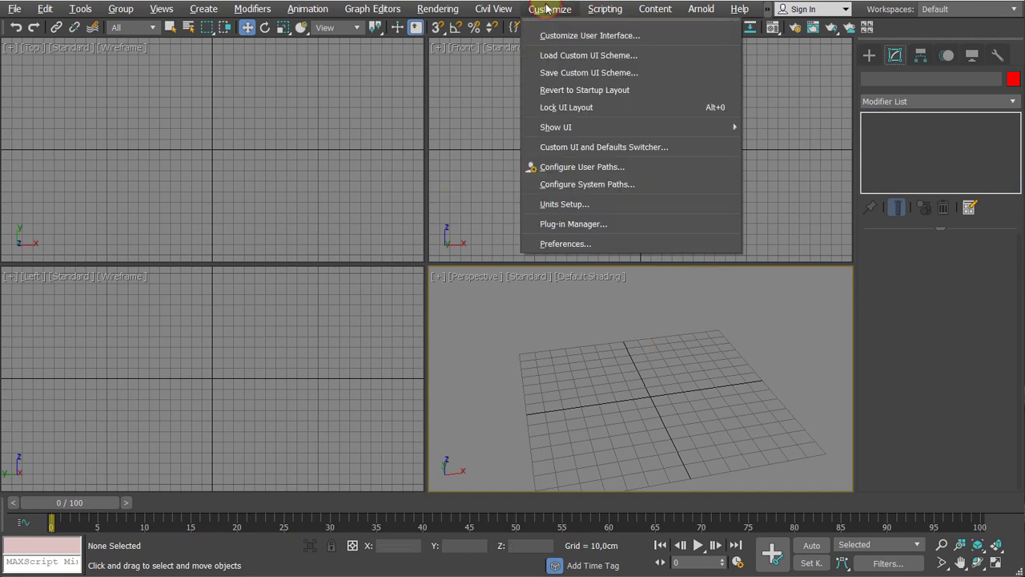
click(565, 204)
drag(518, 131, 499, 133)
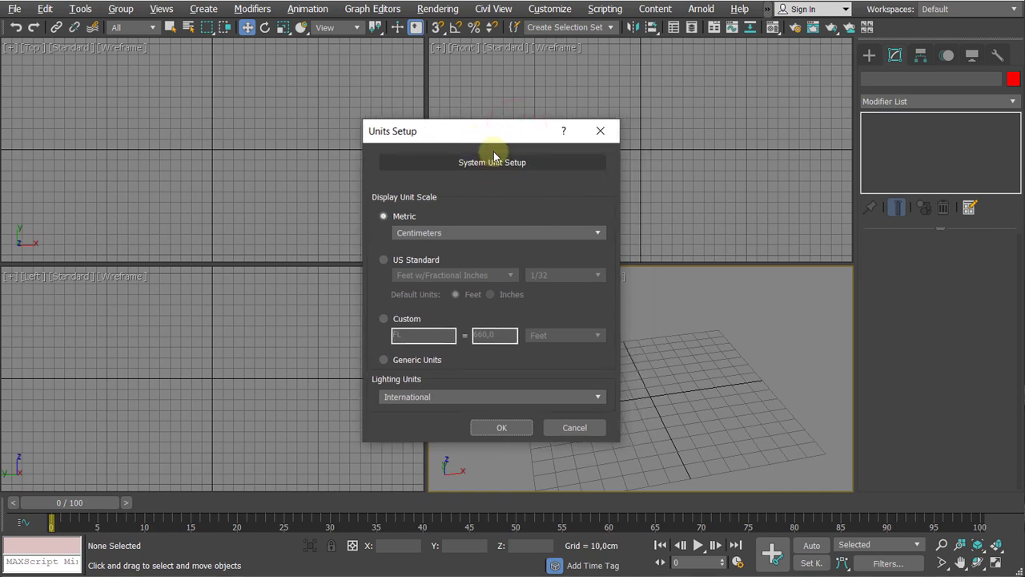
click(494, 162)
click(538, 236)
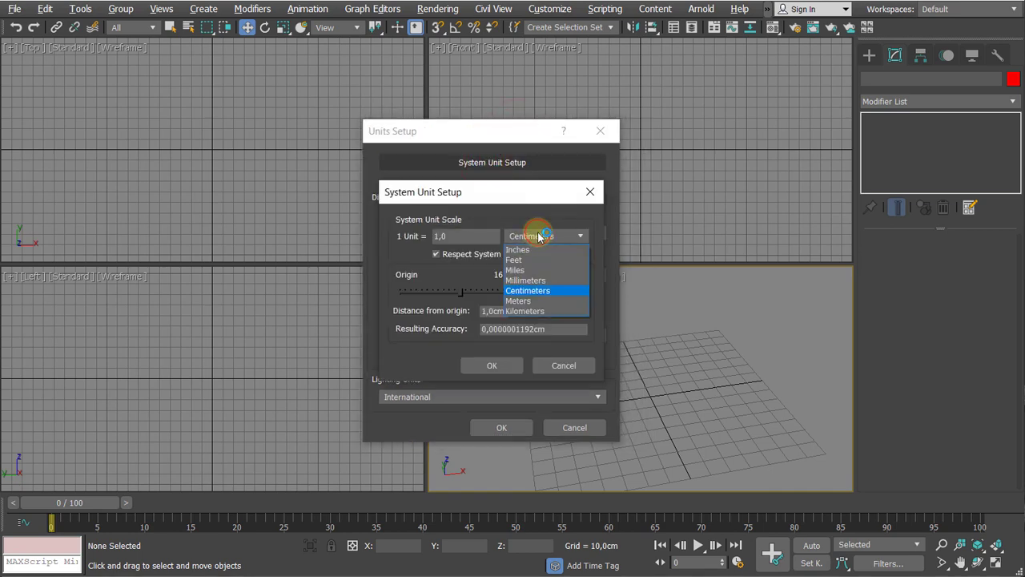
click(521, 302)
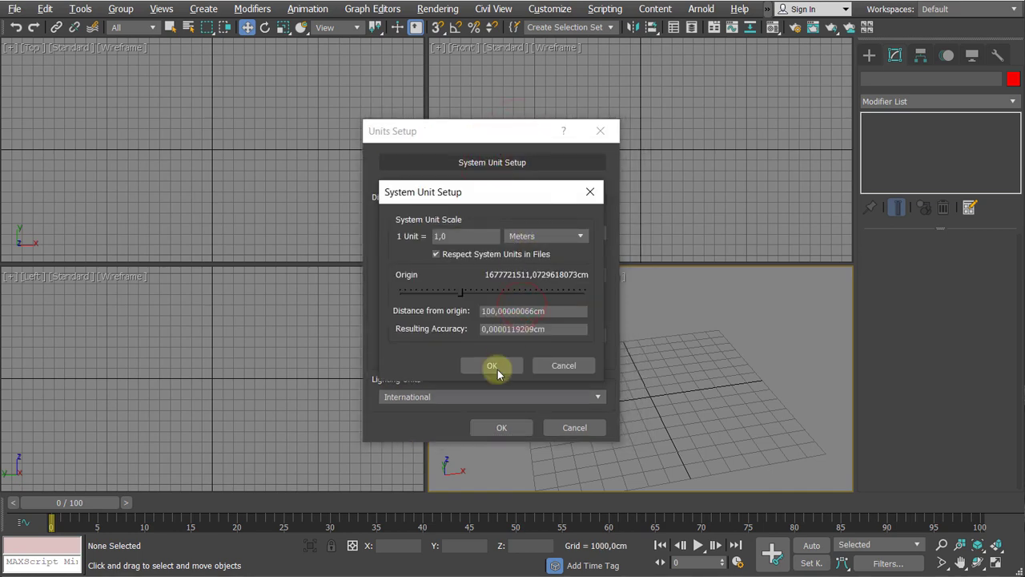
click(492, 365)
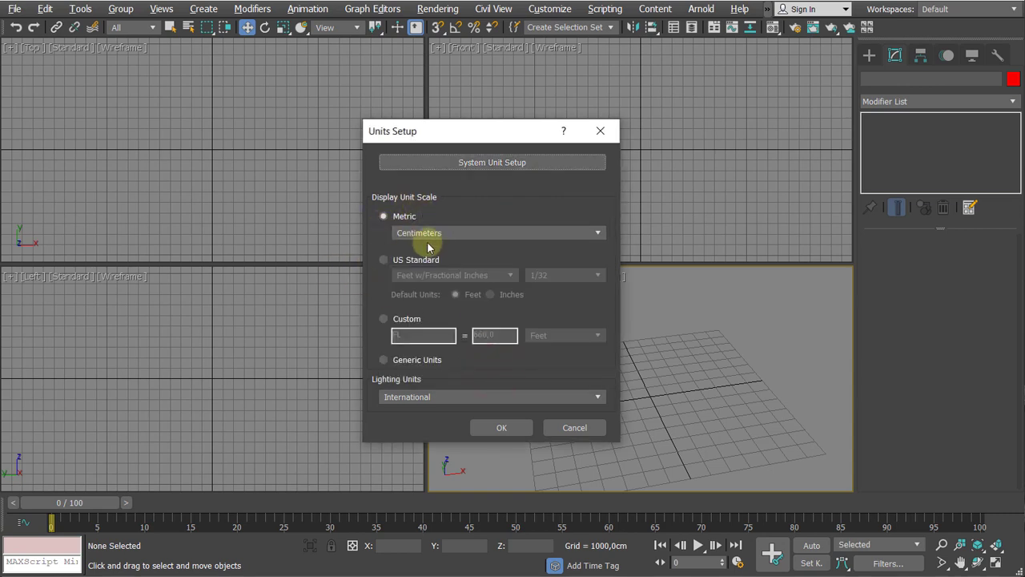
Set the metric display unit scale to Meters and apply the unit setup
click(437, 233)
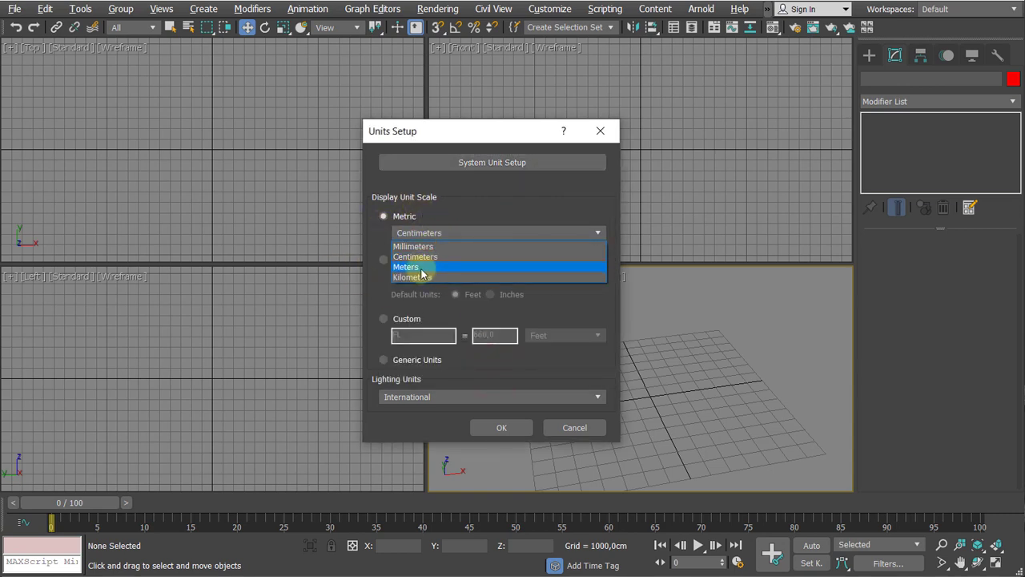
click(419, 267)
drag(476, 140, 507, 131)
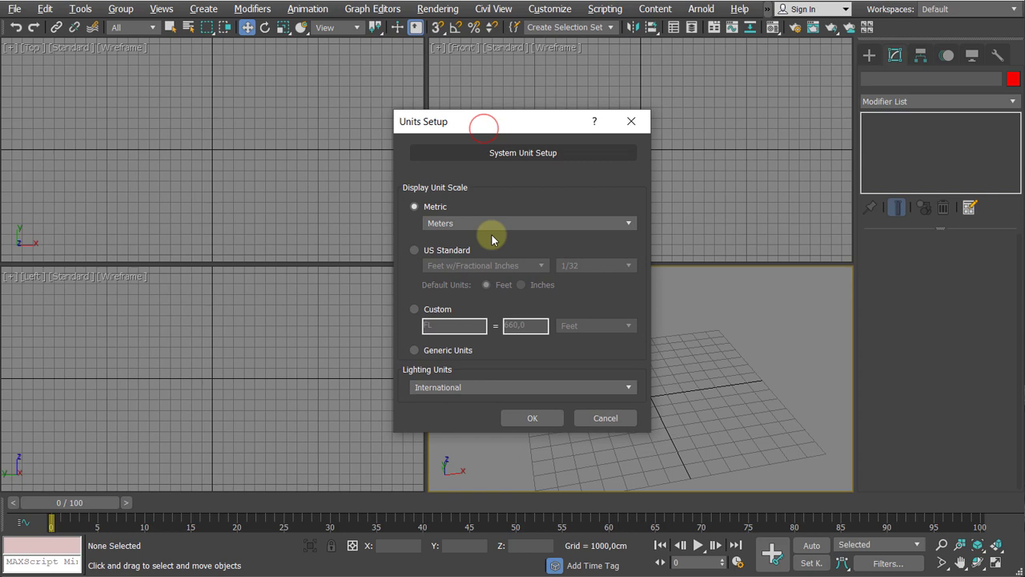
click(533, 418)
middle_drag(647, 377, 658, 352)
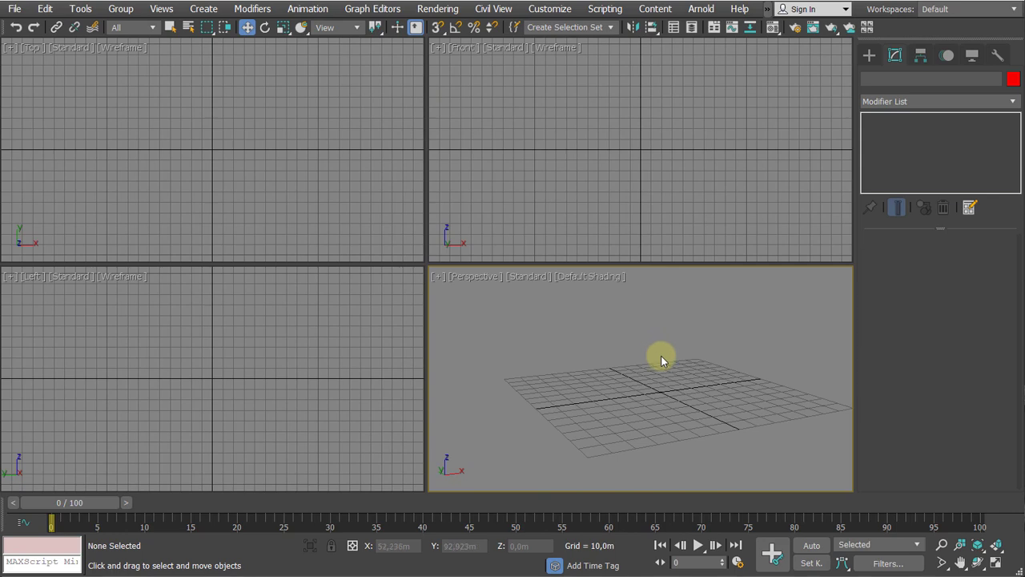
alt+middle_drag(660, 356, 593, 378)
scroll(645, 368, up, 2)
Switch to FastStone Image Viewer and examine the lighthouse tower and lantern room in lighthouse.jpg up close
key(alt+Tab)
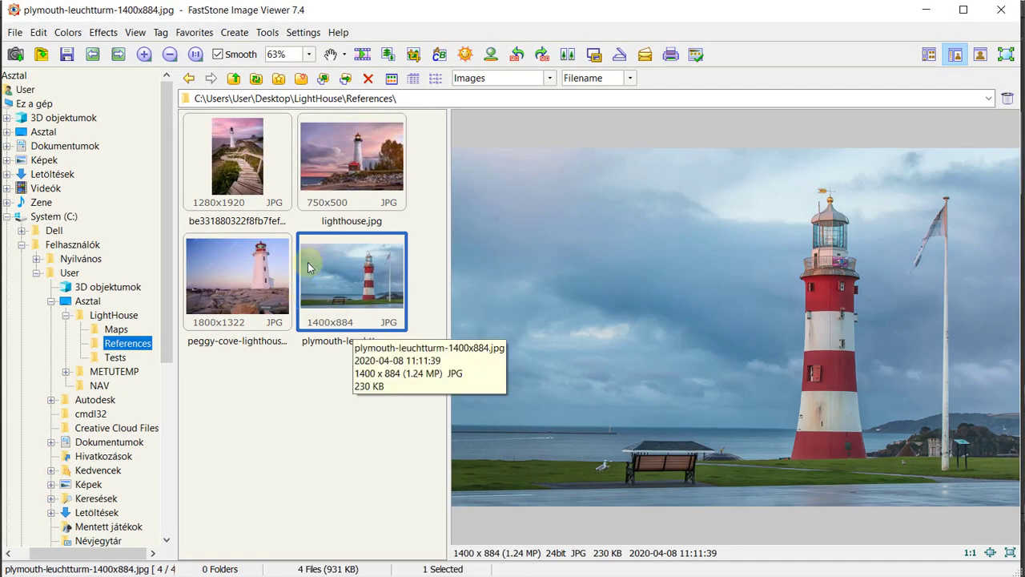
click(359, 145)
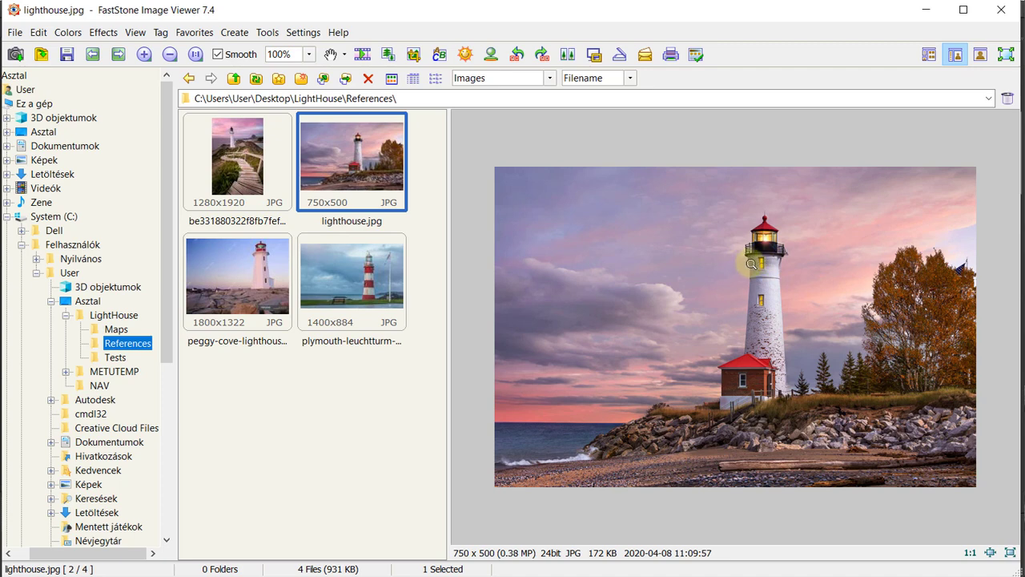
click(768, 238)
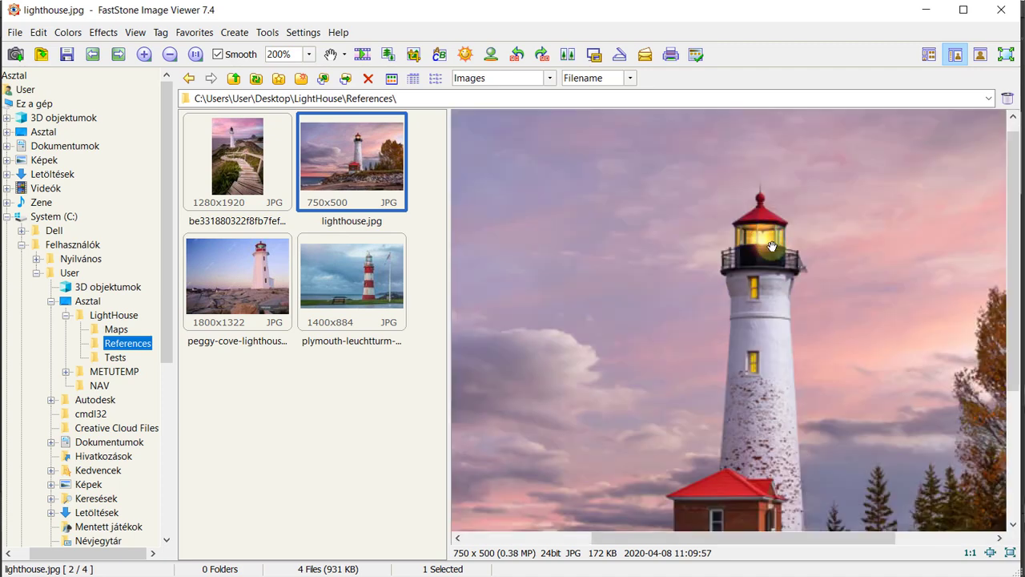
drag(772, 246, 701, 197)
drag(719, 306, 793, 313)
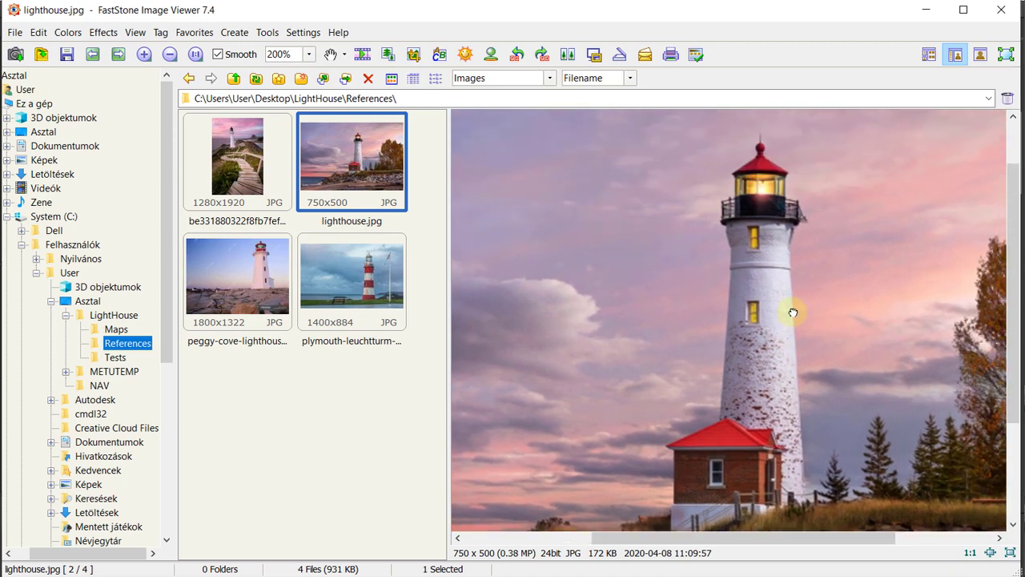
drag(822, 270, 793, 296)
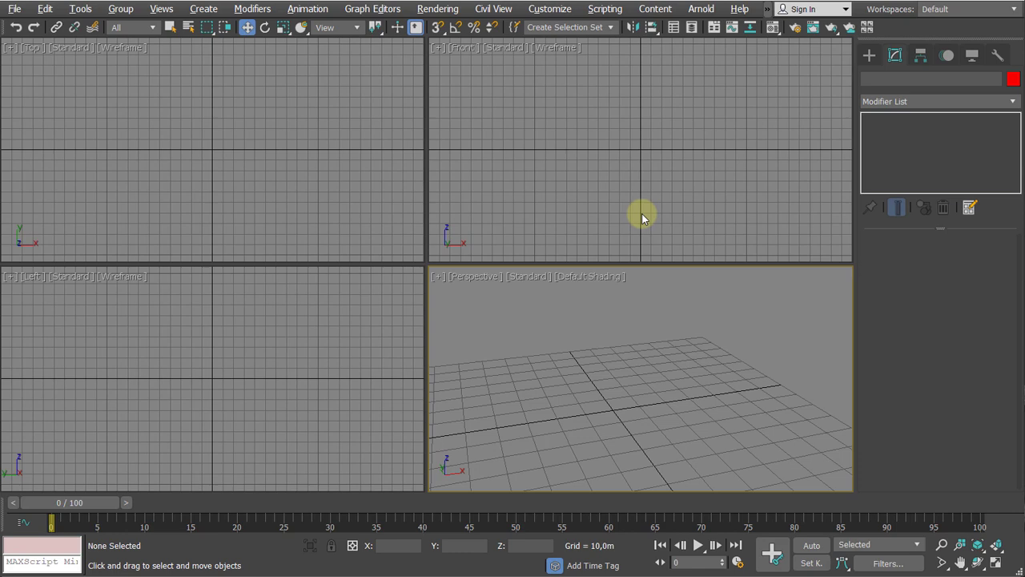
Create a standard primitive cylinder snapped to the grid origin, about 40 m in radius and 50 m high
click(871, 58)
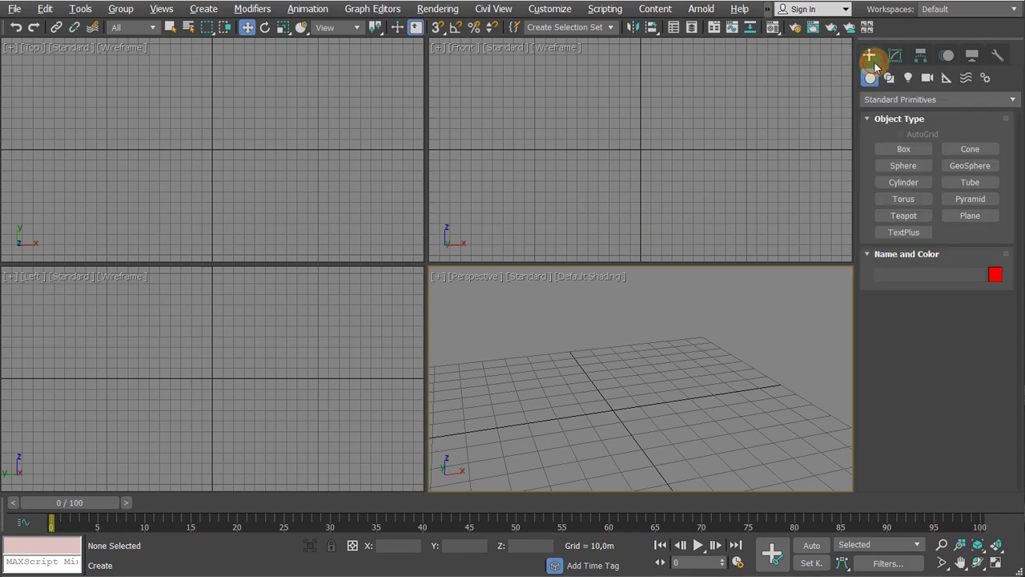
click(904, 182)
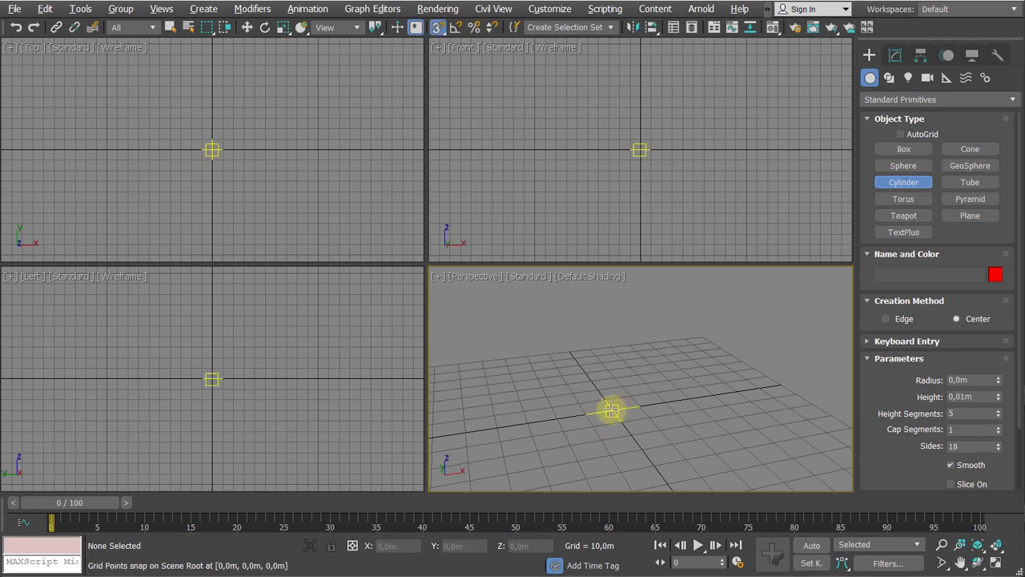
mouse_move(611, 410)
mouse_down()
mouse_move(645, 424)
mouse_move(618, 414)
mouse_up()
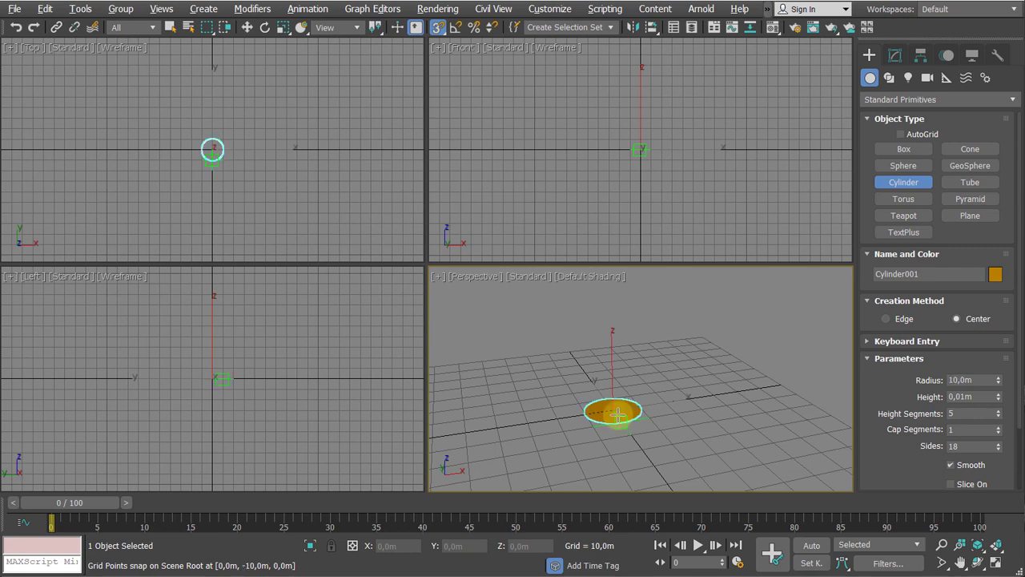
right_click(618, 414)
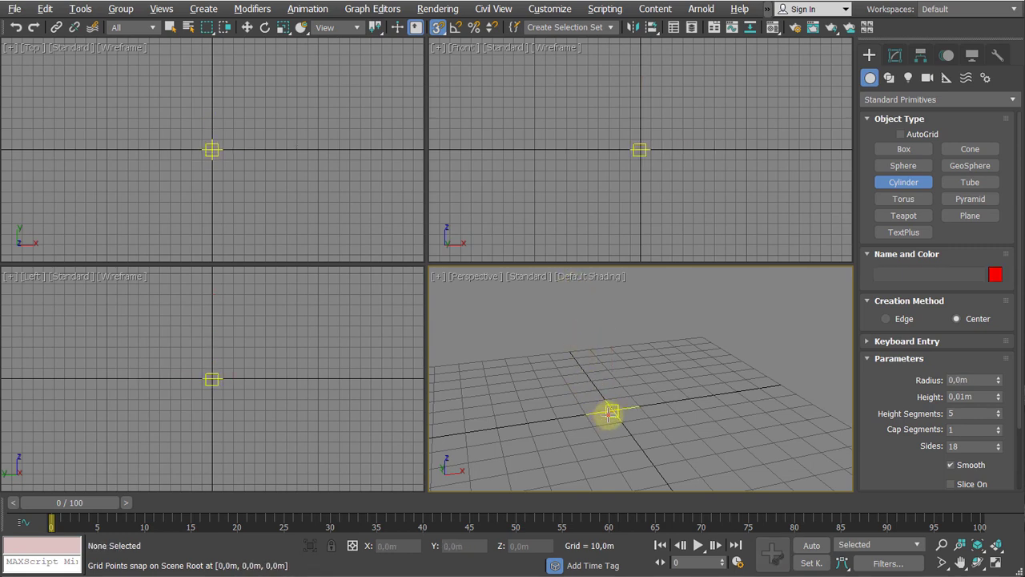
drag(609, 415, 646, 474)
click(591, 292)
right_click(590, 293)
scroll(590, 294, down, 5)
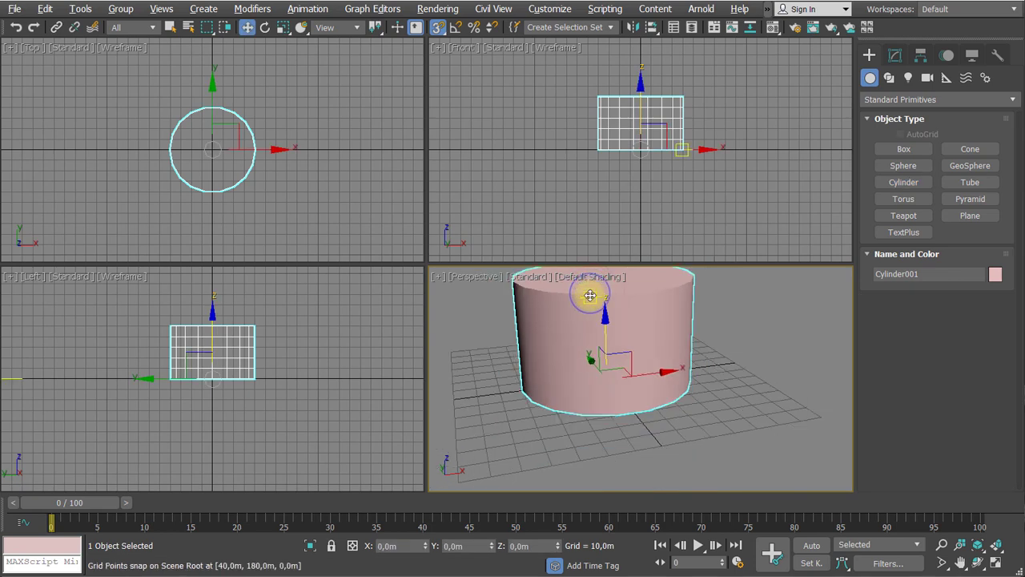
middle_drag(589, 296, 583, 343)
Set the cylinder's radius to 2 m
click(894, 54)
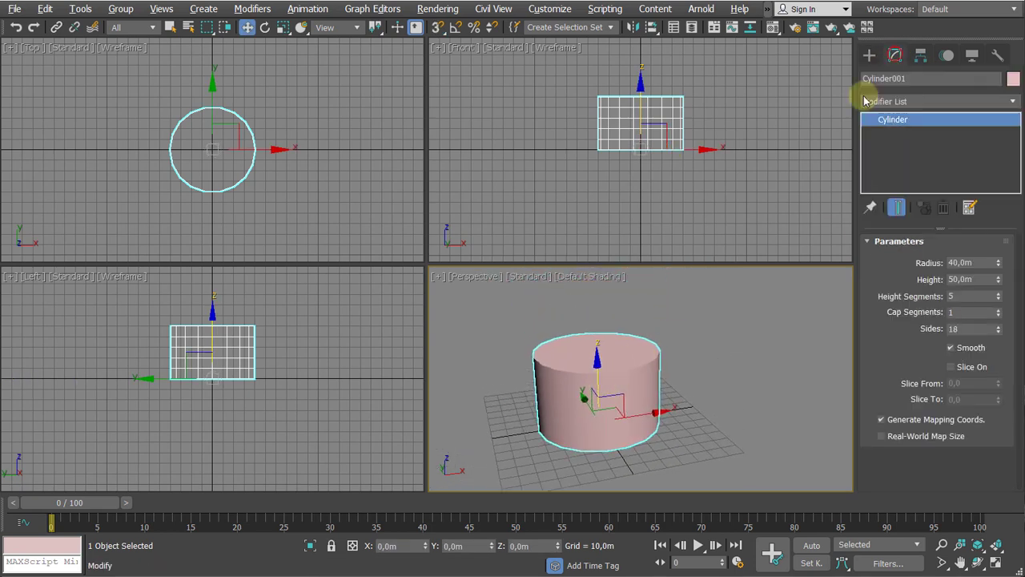
double_click(965, 263)
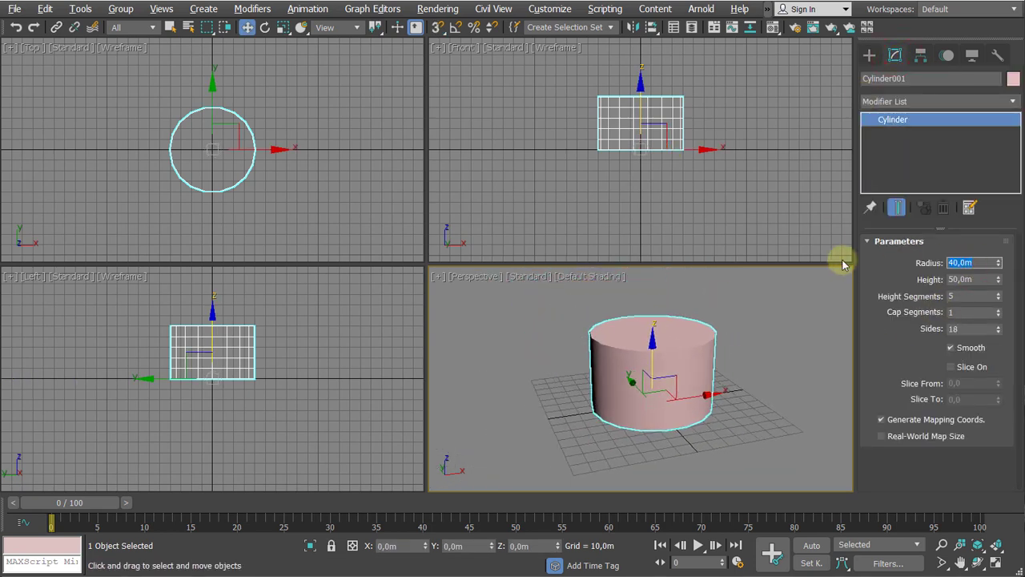
text(2)
key(Return)
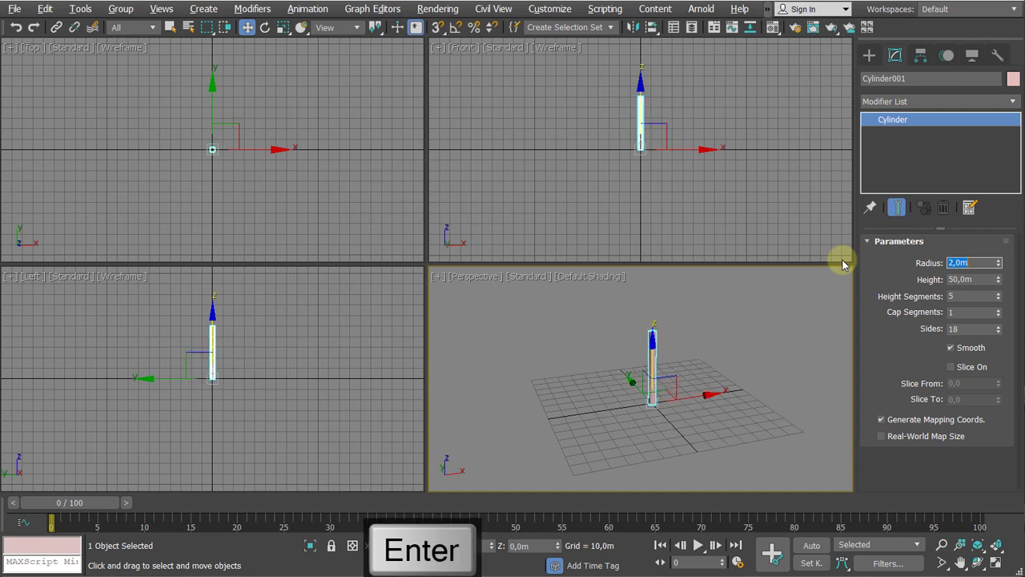
Set the cylinder's height to 25 m
scroll(664, 384, up, 5)
middle_drag(665, 380, 695, 335)
scroll(610, 422, up, 2)
double_click(970, 278)
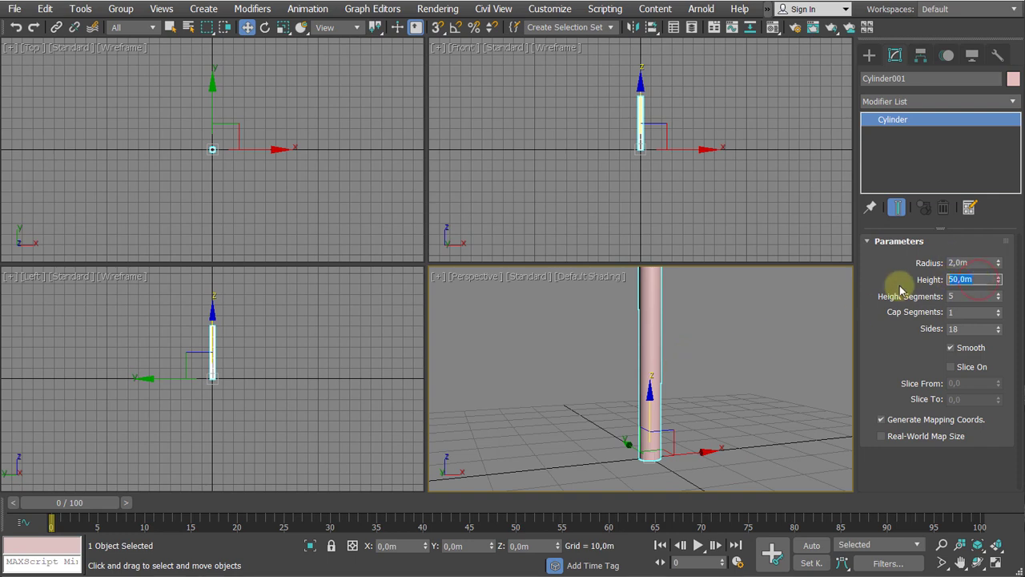
text(25)
key(Return)
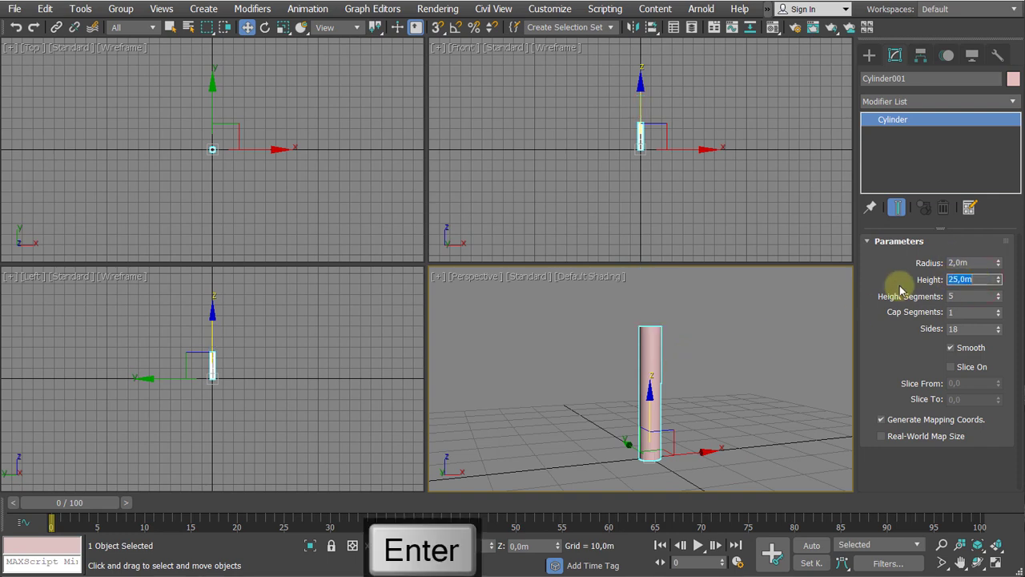
Set the cylinder's height to 15 m
alt+middle_drag(755, 327, 597, 361)
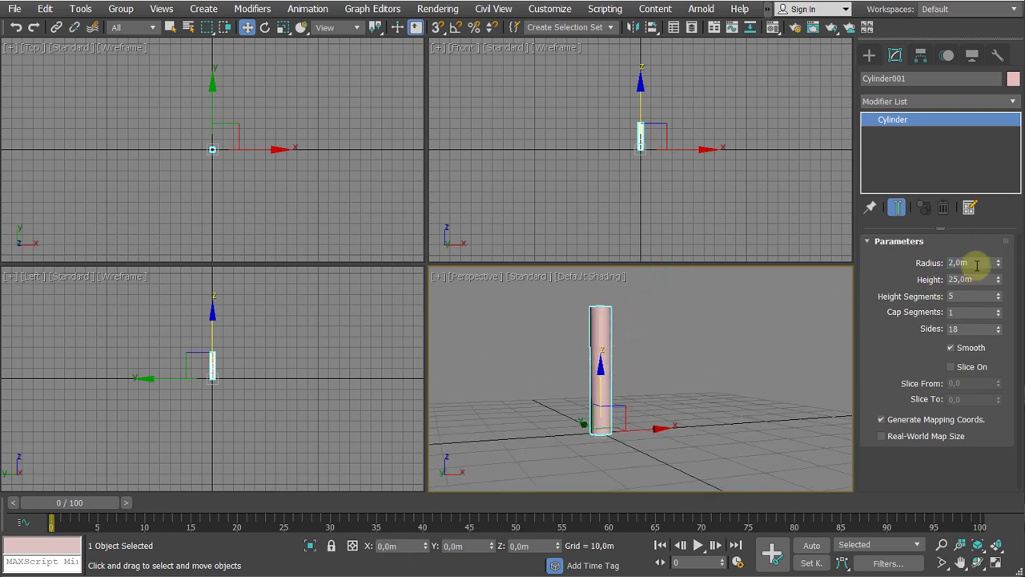
double_click(973, 278)
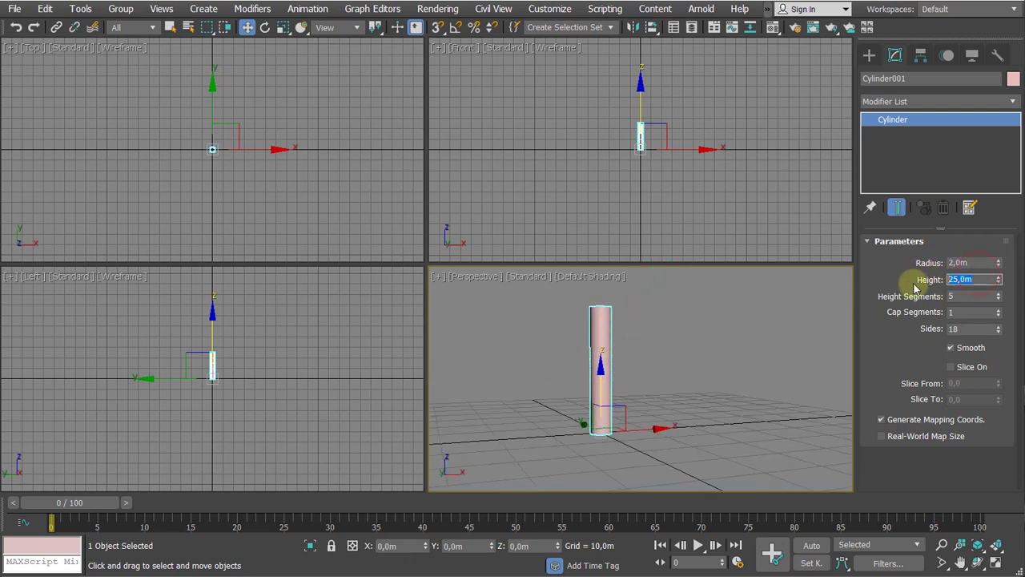
text(15)
key(Return)
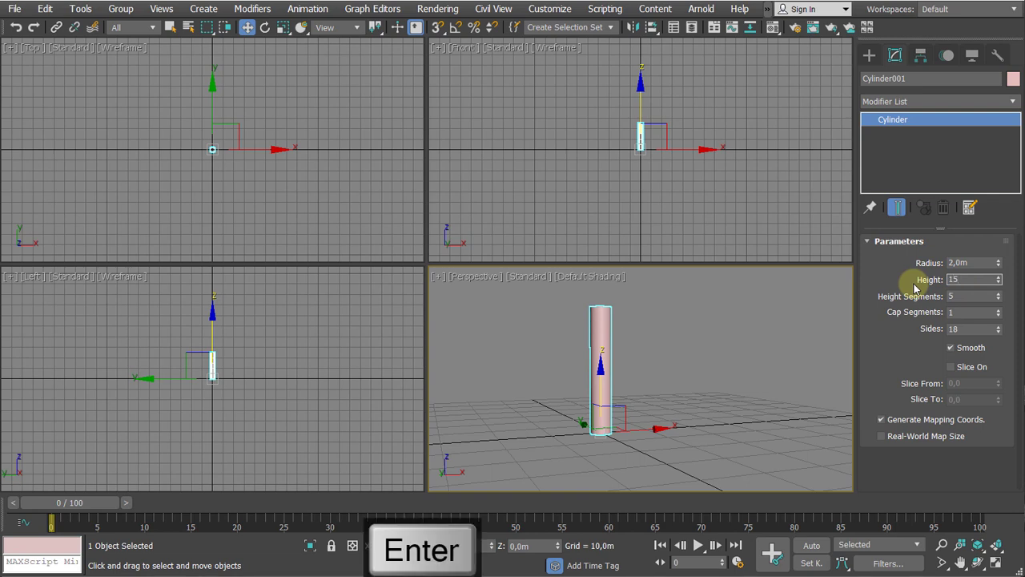
Maximize the Perspective viewport and frame the whole cylinder in it
scroll(681, 337, up, 4)
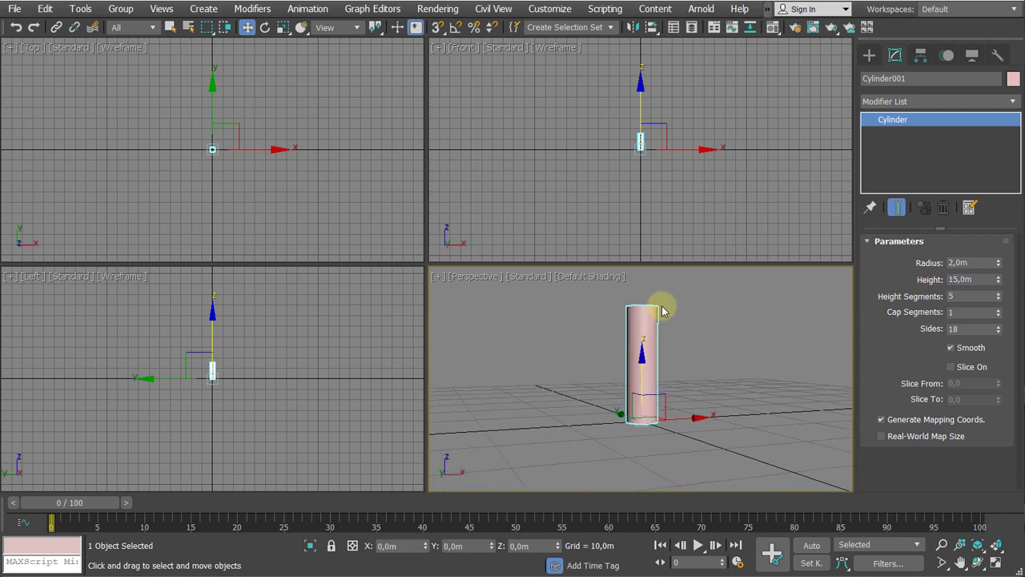
key(alt+w)
scroll(569, 320, up, 4)
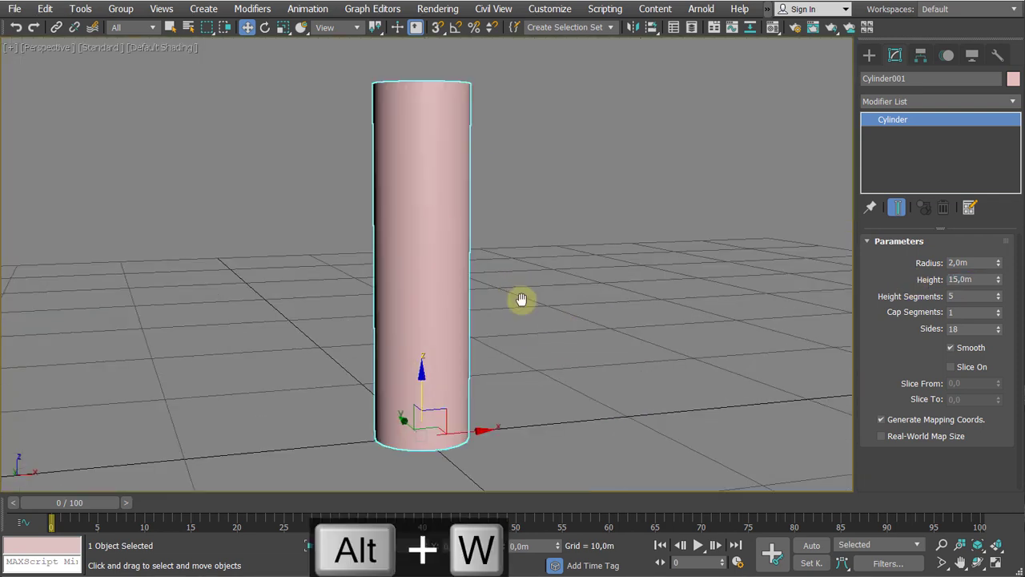
scroll(528, 303, down, 5)
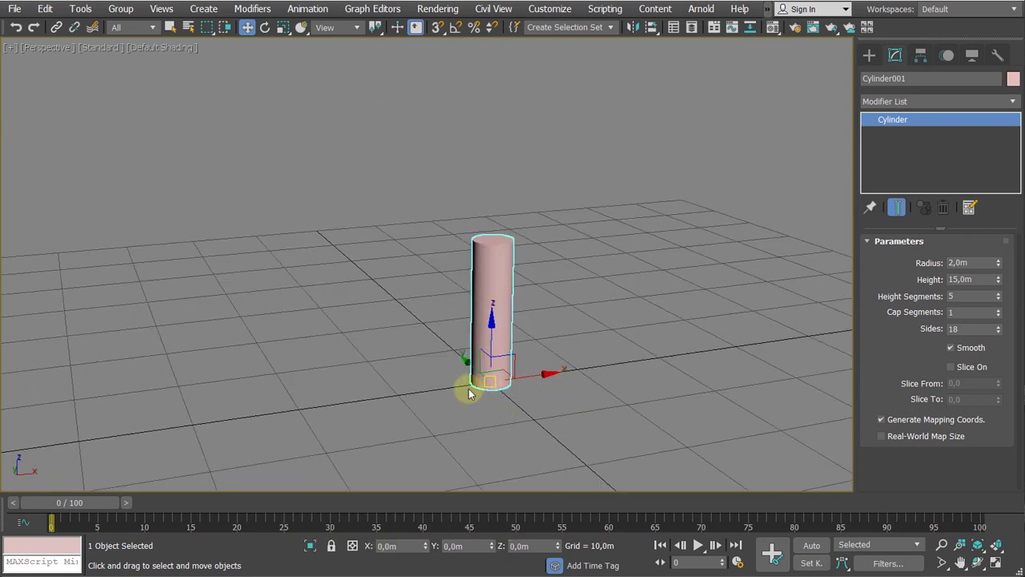
scroll(536, 388, up, 3)
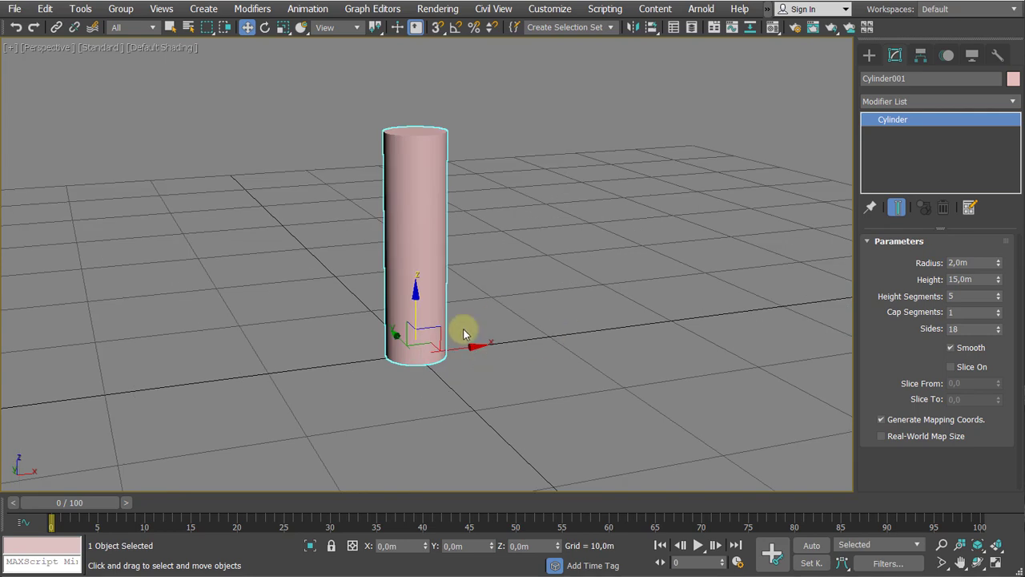
Set the home grid spacing to 1 m in the grid and snap settings
shift+right_click(517, 332)
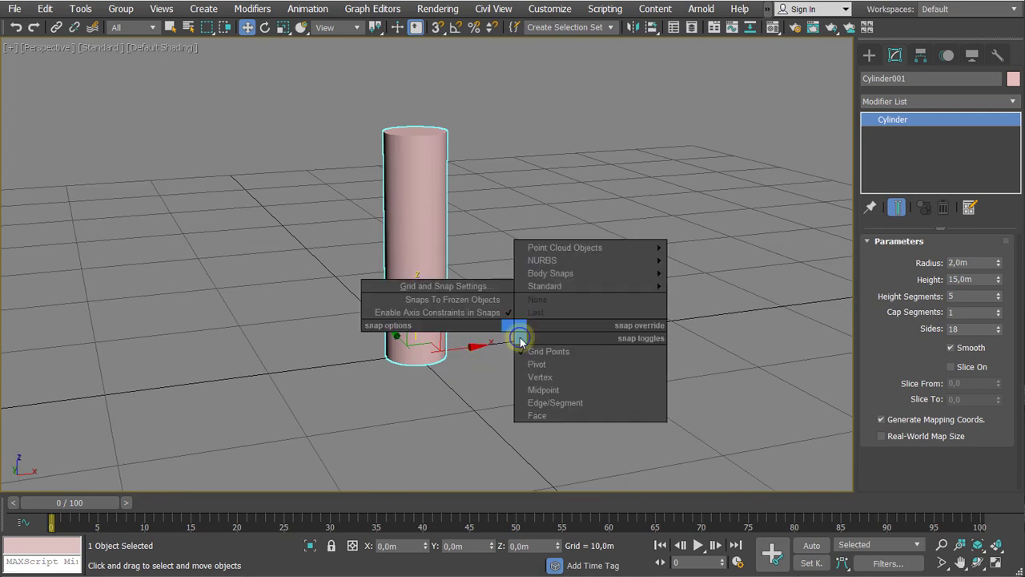
click(470, 293)
drag(481, 179, 638, 190)
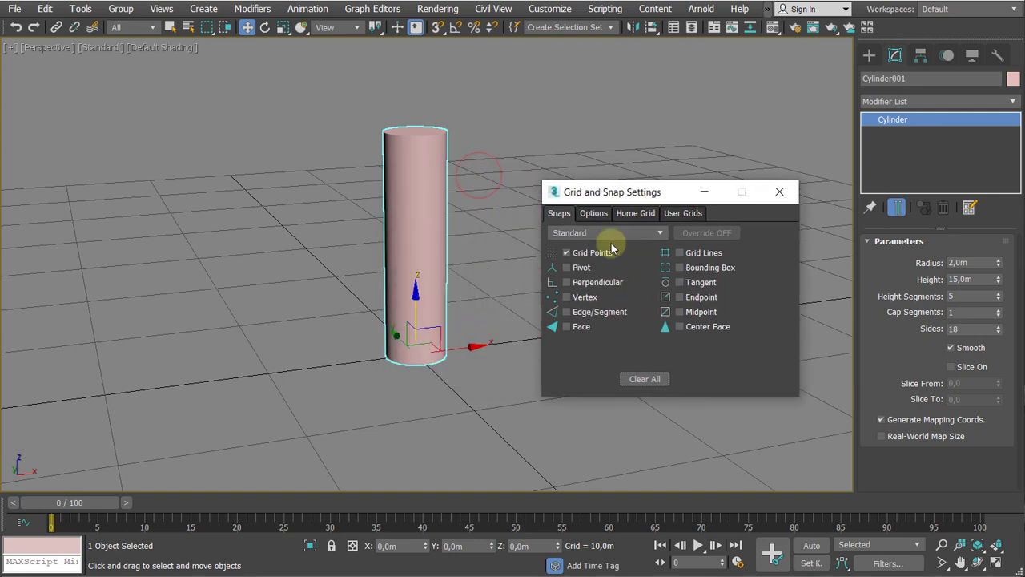
click(635, 213)
double_click(745, 241)
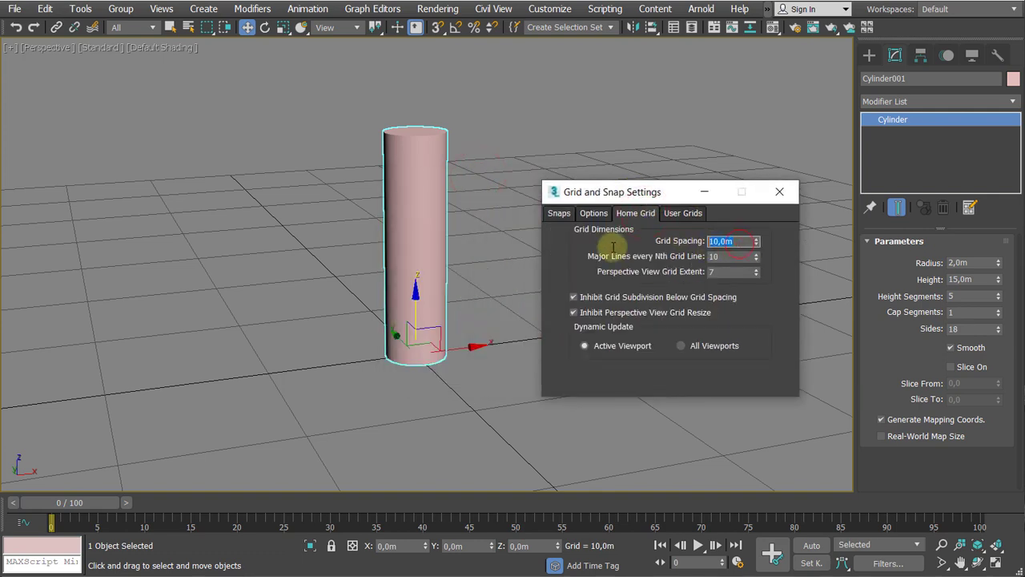
text(1)
key(Return)
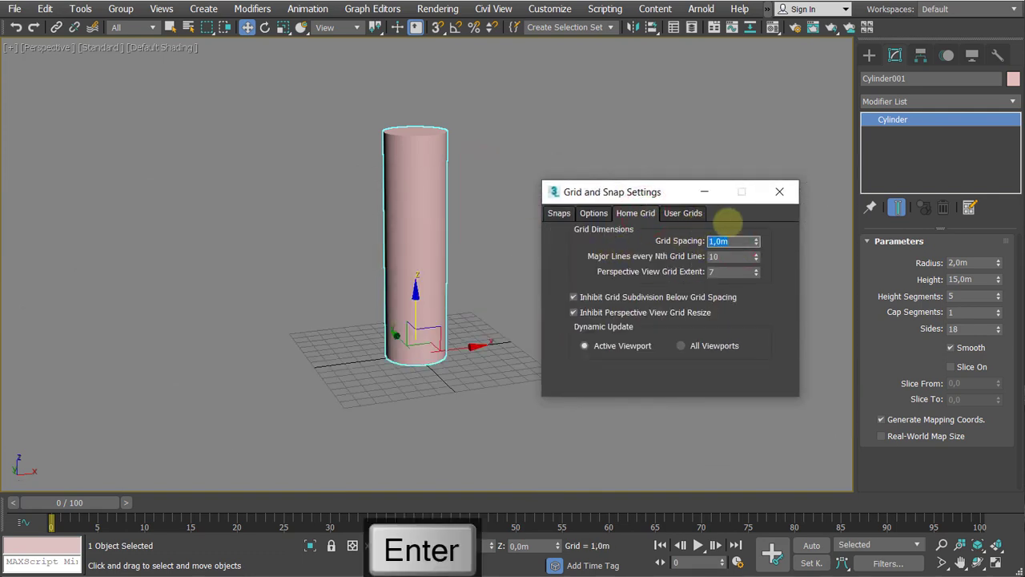
click(781, 193)
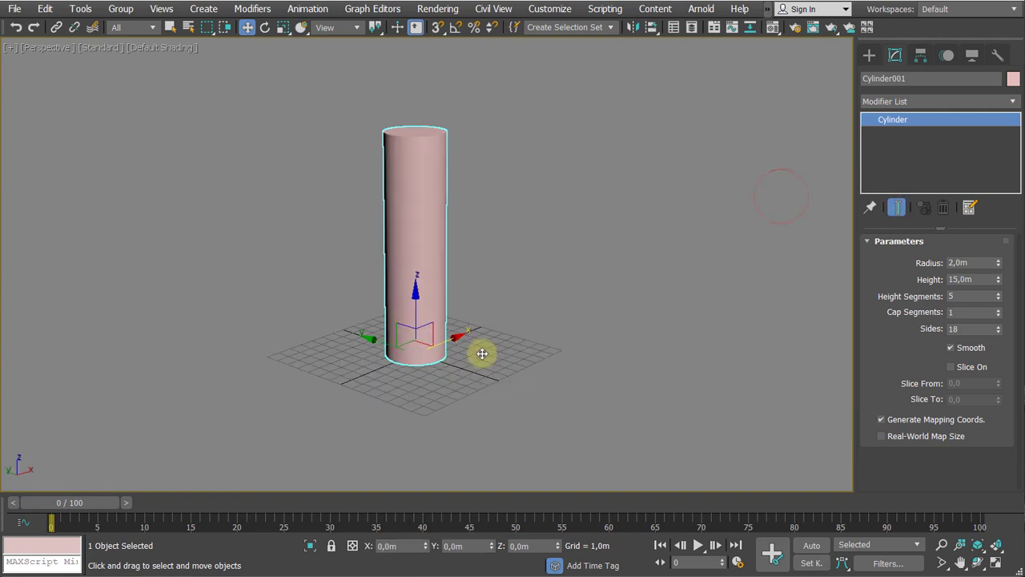
Turn on edged faces in the Perspective view to show the cylinder's segments
scroll(486, 405, up, 5)
scroll(487, 392, down, 3)
scroll(481, 370, up, 1)
middle_drag(479, 368, 536, 293)
key(F4)
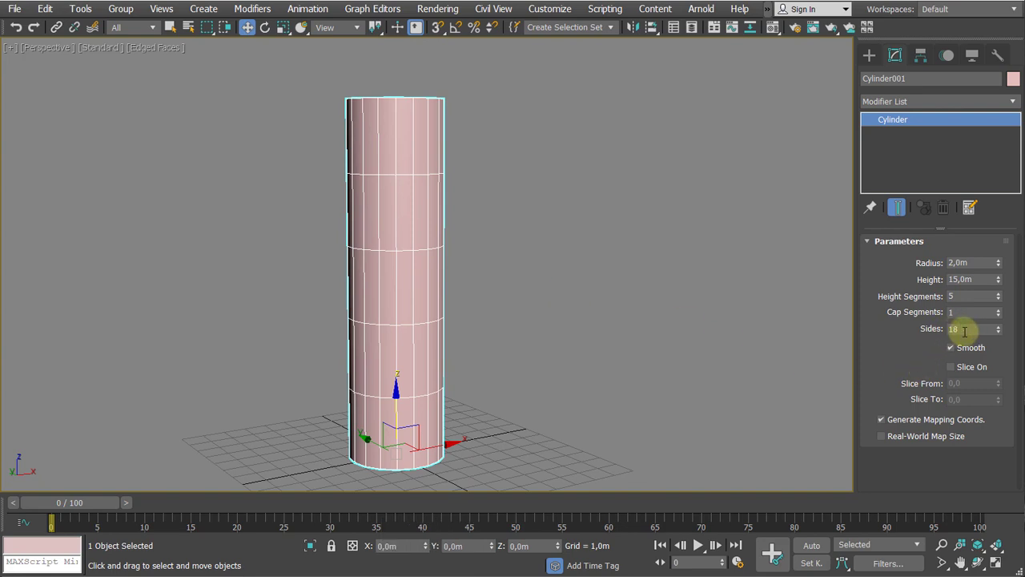
alt+middle_drag(677, 341, 574, 292)
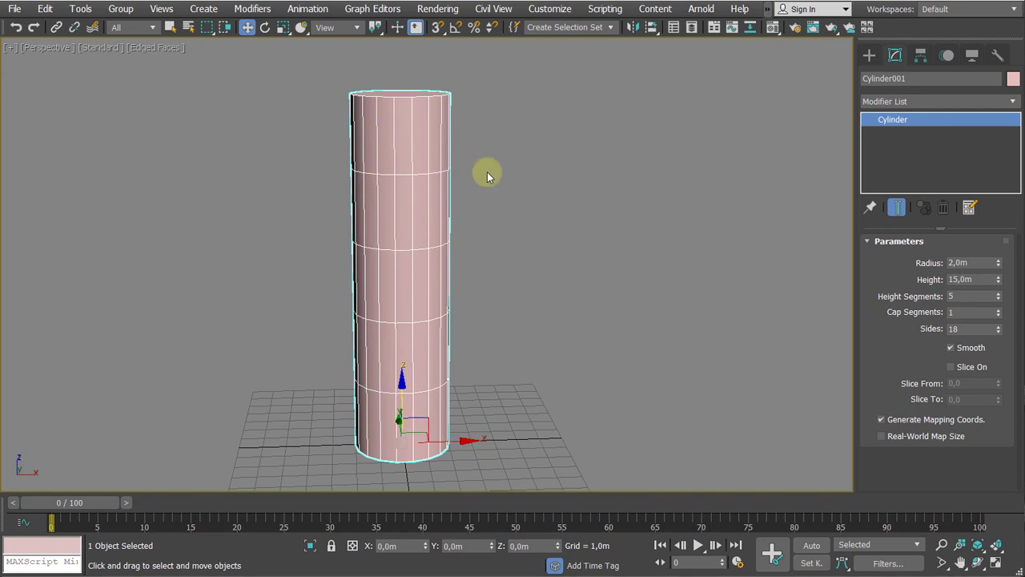
Add an FFD 2x2x2 modifier to the cylinder
click(911, 101)
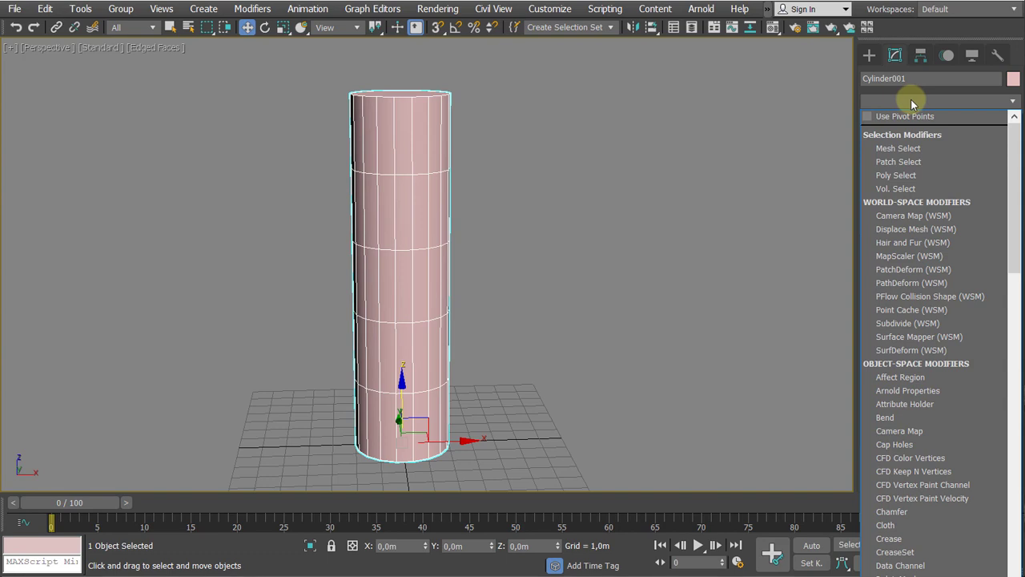
key(f)
click(921, 117)
middle_drag(530, 190, 530, 213)
scroll(530, 214, down, 3)
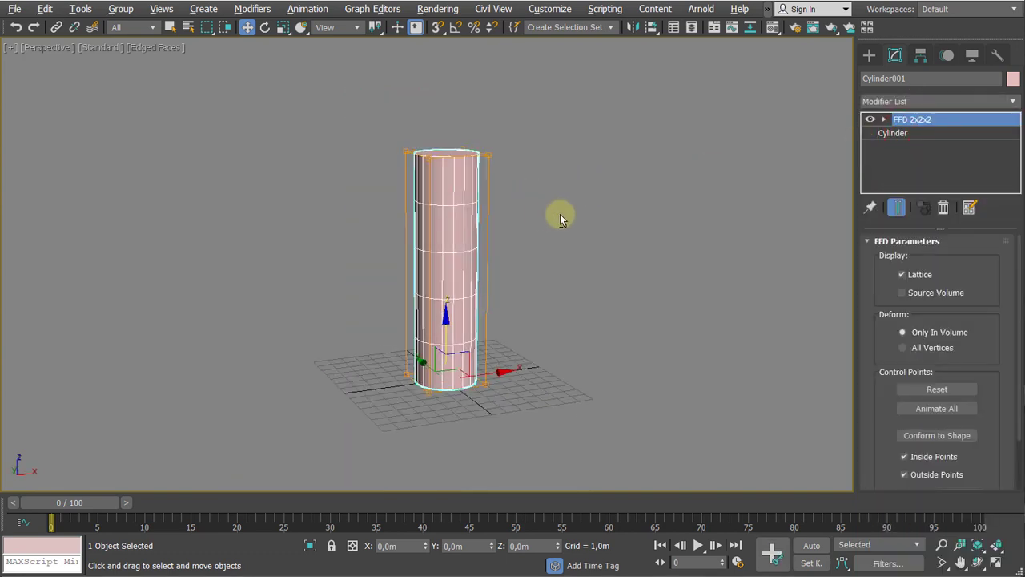
Taper the tower by uniformly scaling the upper FFD control points inward
click(885, 121)
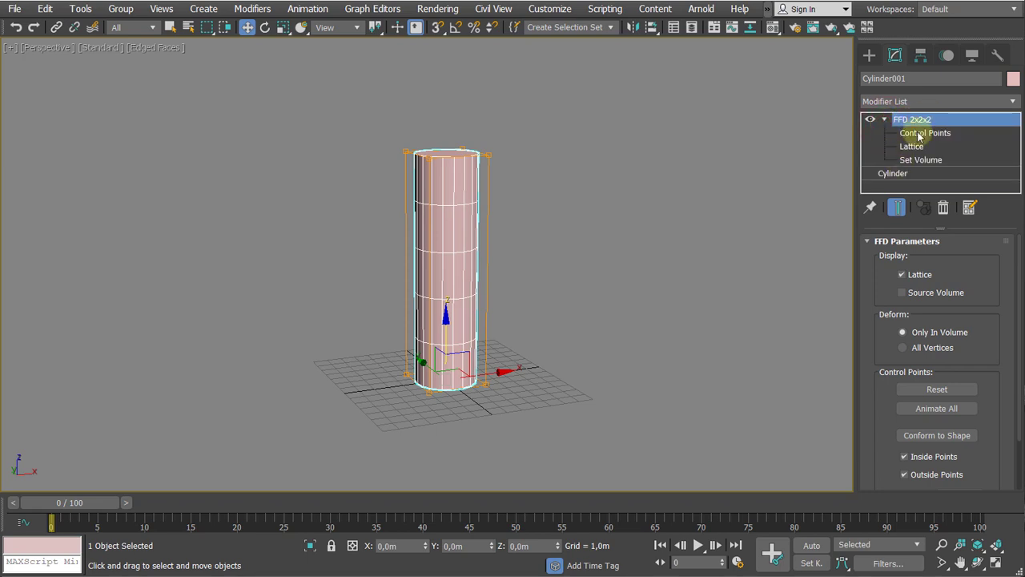
click(919, 135)
drag(592, 110, 366, 188)
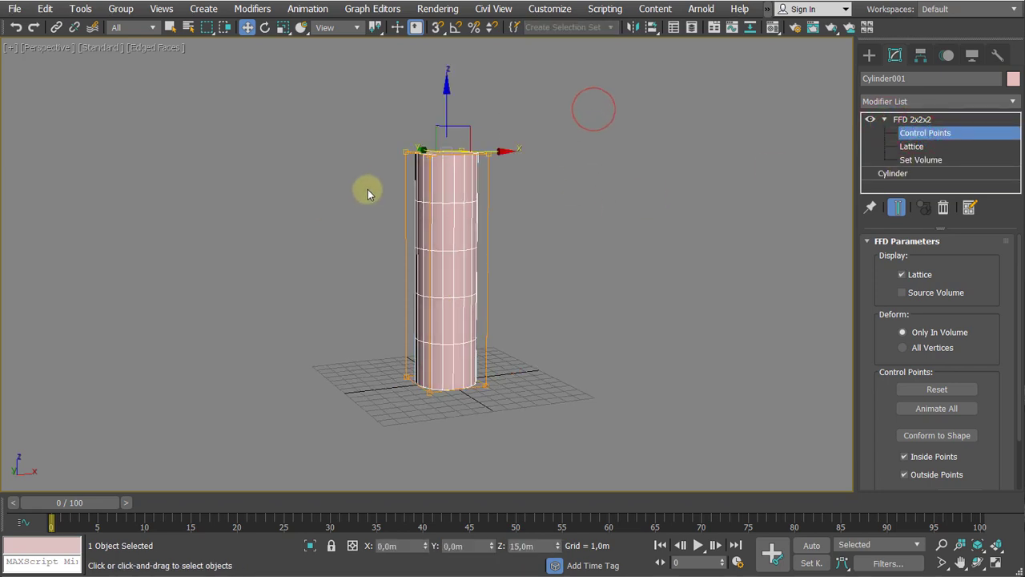
scroll(332, 212, up, 3)
key(r)
alt+middle_drag(321, 167, 313, 199)
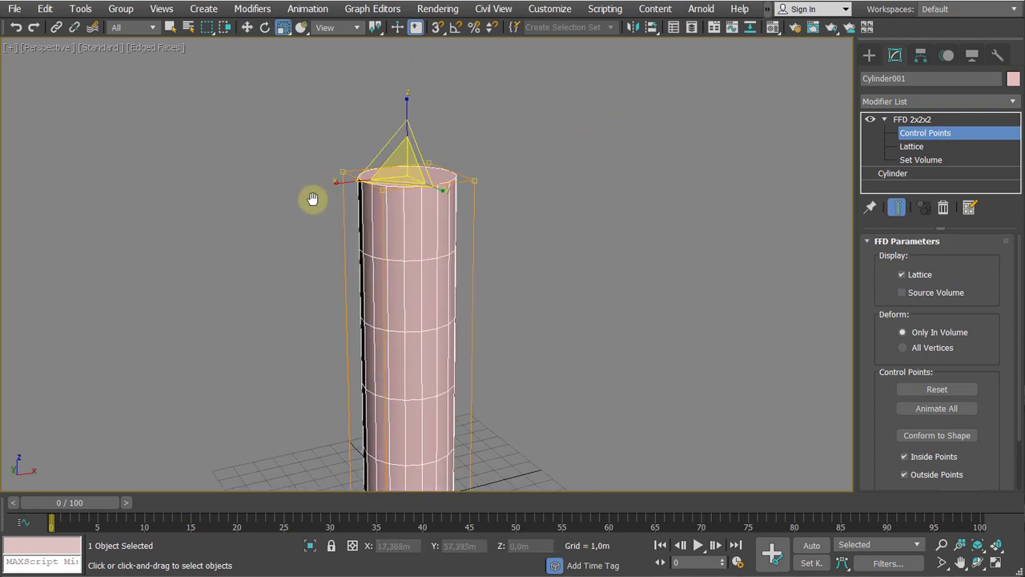
drag(406, 172, 528, 250)
scroll(528, 249, down, 3)
middle_drag(516, 234, 458, 220)
scroll(449, 168, up, 3)
scroll(475, 183, down, 3)
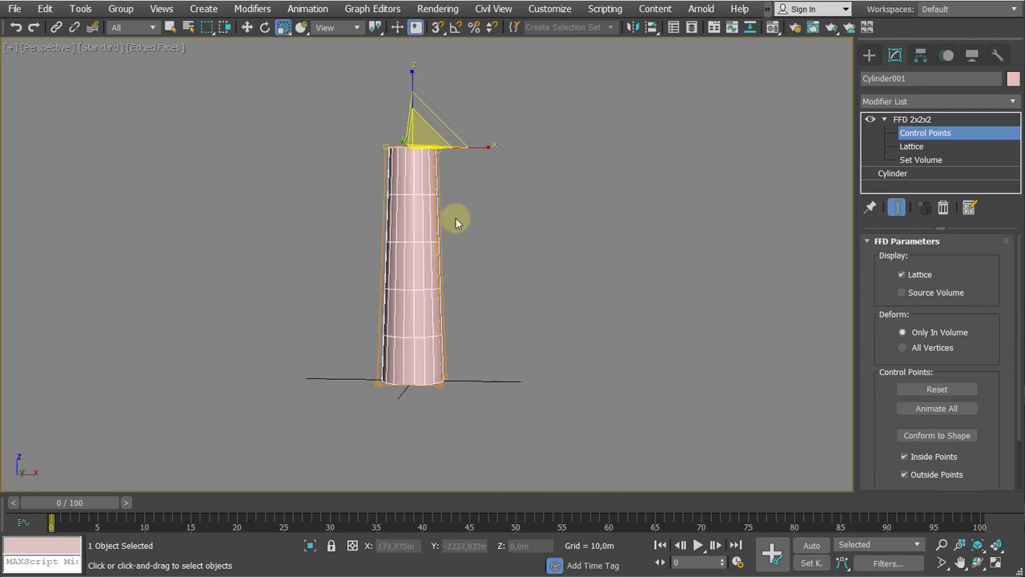
Lower the upper FFD control points to a height of about 13.1 m and compare the tower with the reference
key(w)
drag(414, 101, 415, 129)
scroll(382, 240, up, 3)
middle_drag(374, 227, 333, 246)
alt+middle_drag(417, 169, 389, 165)
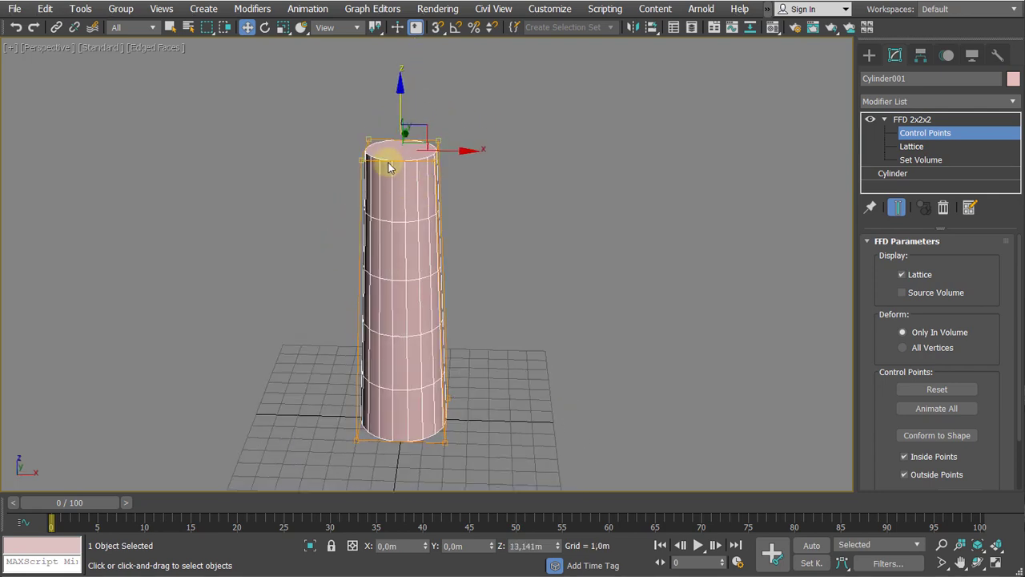
alt+middle_drag(399, 108, 469, 165)
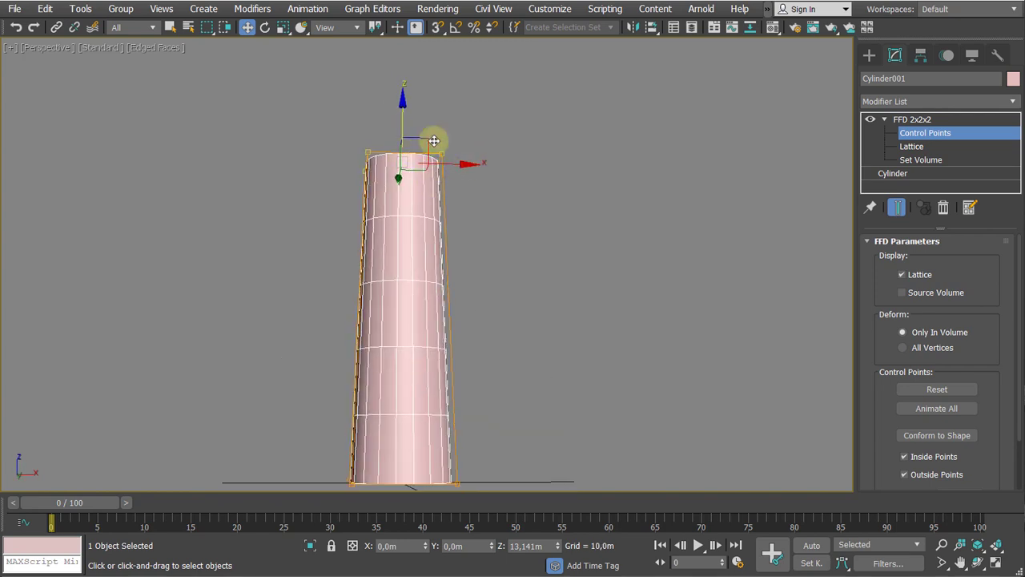
key(alt+Tab)
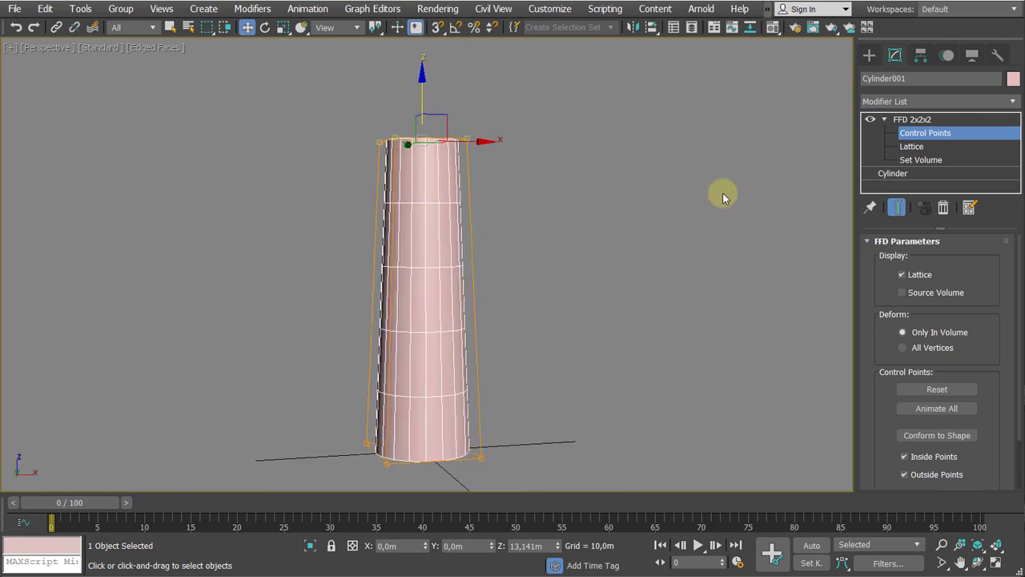
Set the base cylinder's height segments to 25 and its sides to 30, keeping the FFD taper
click(894, 175)
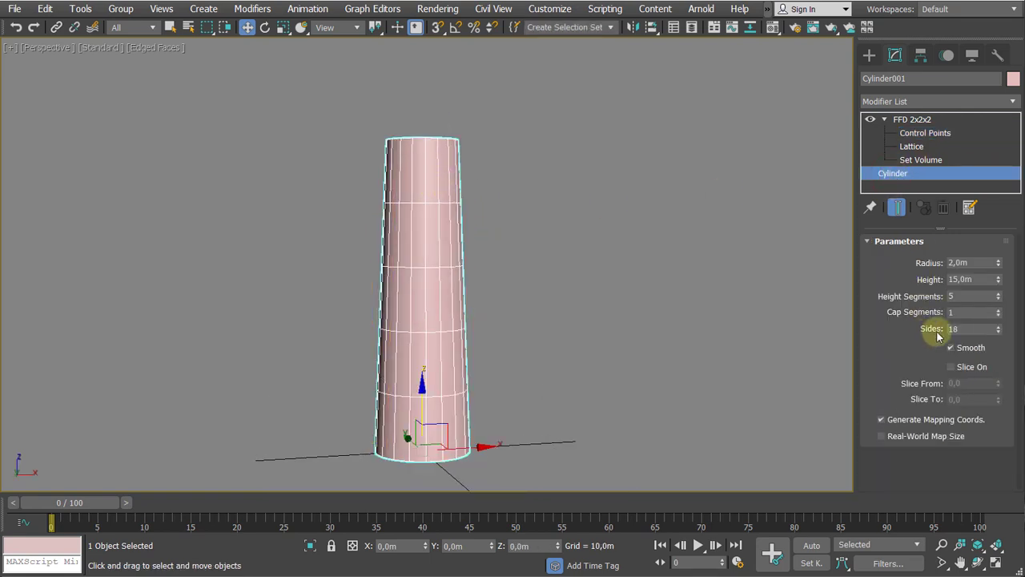
drag(1000, 299, 1000, 277)
double_click(976, 329)
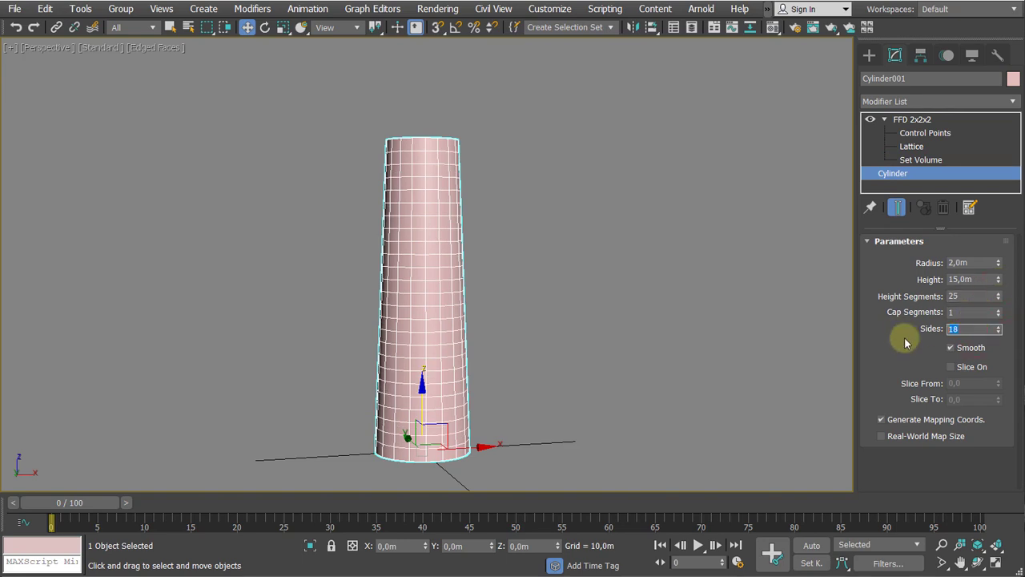
text(30)
key(Return)
scroll(377, 268, up, 8)
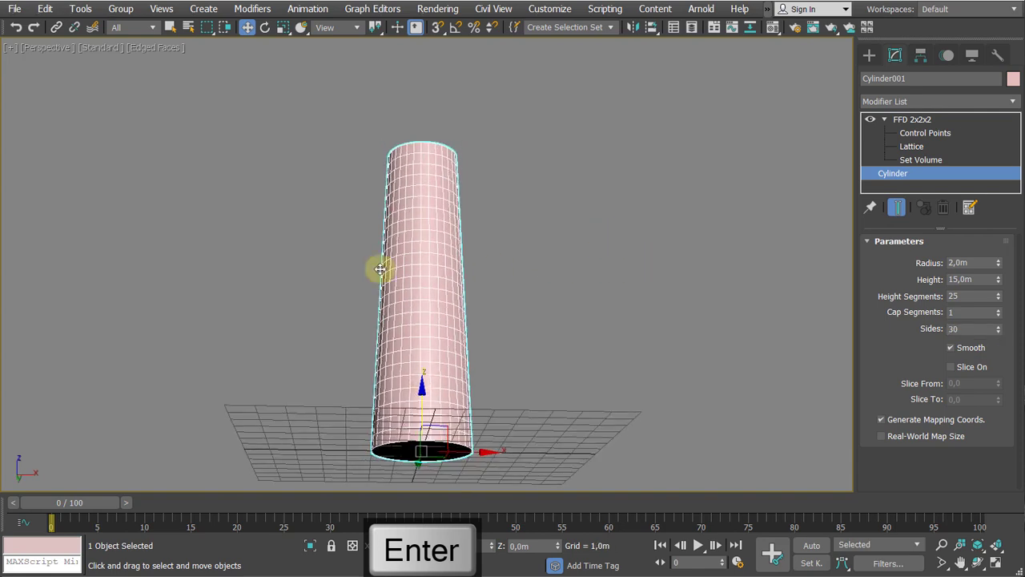
scroll(374, 271, down, 8)
scroll(414, 245, up, 6)
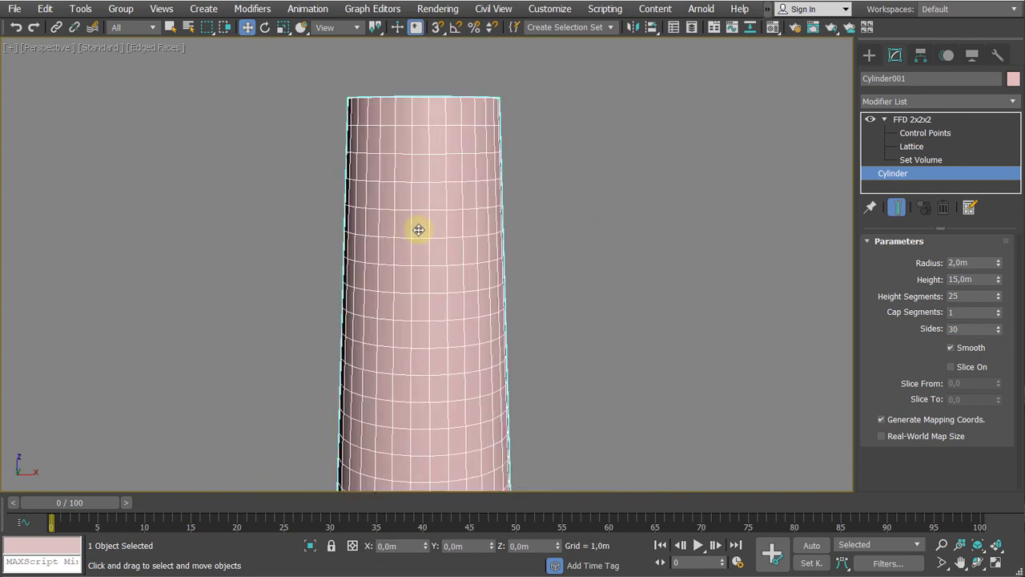
middle_drag(416, 198, 440, 241)
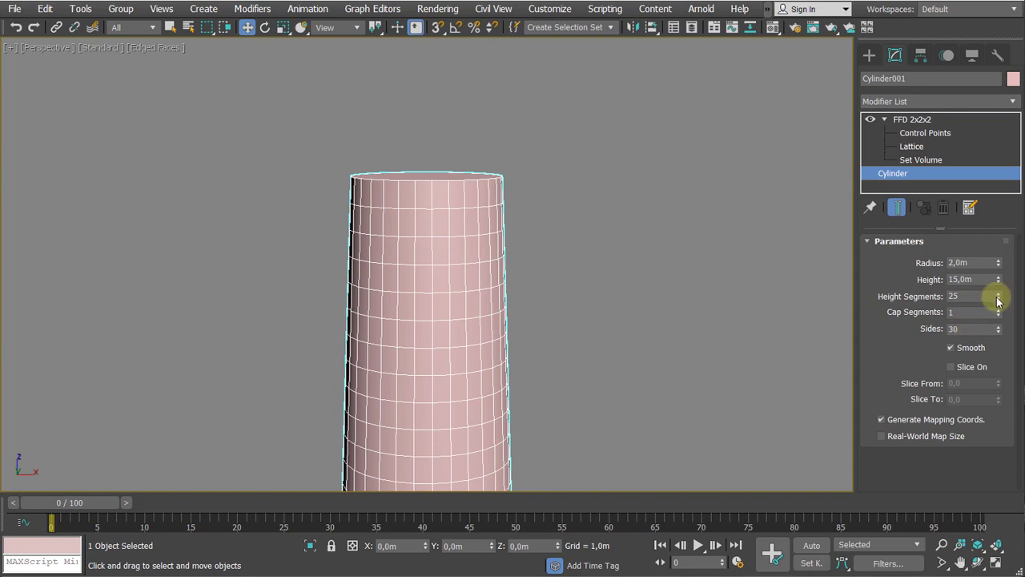
Increase the base cylinder's height segments to 47
drag(998, 300, 996, 281)
middle_drag(616, 298, 586, 212)
scroll(585, 211, down, 3)
alt+middle_drag(585, 212, 425, 282)
Convert the tapered tower to an Editable Poly
right_click(423, 264)
mouse_move(480, 439)
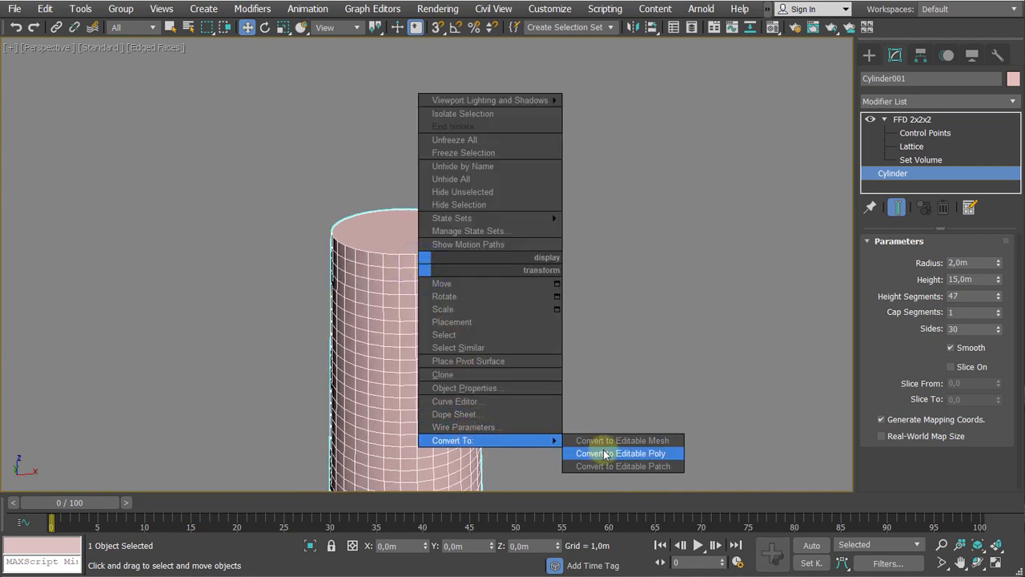
click(601, 453)
alt+middle_drag(618, 316, 558, 247)
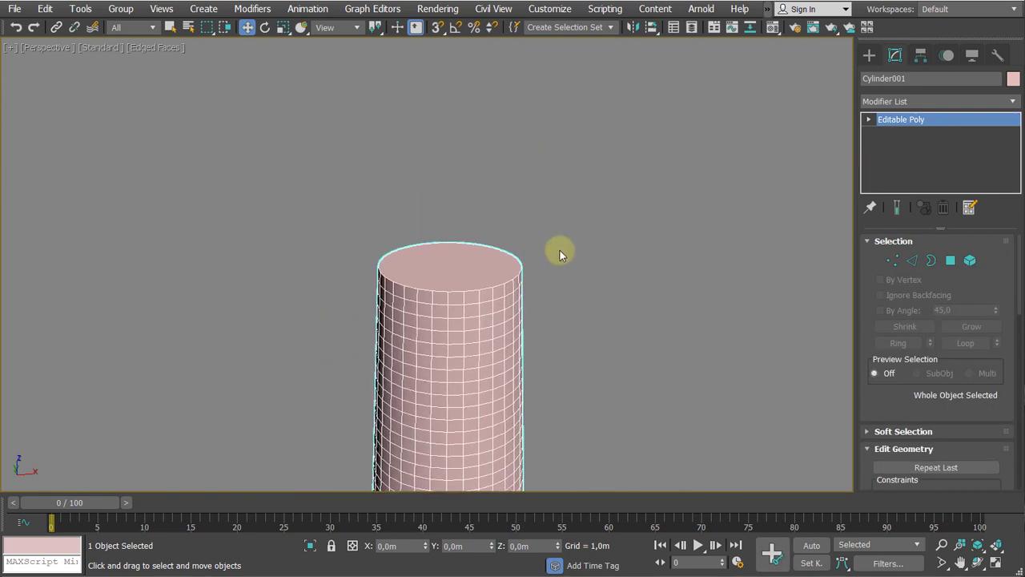
Extrude the polygon capping the tower upward by about 1.4 m
key(4)
click(458, 273)
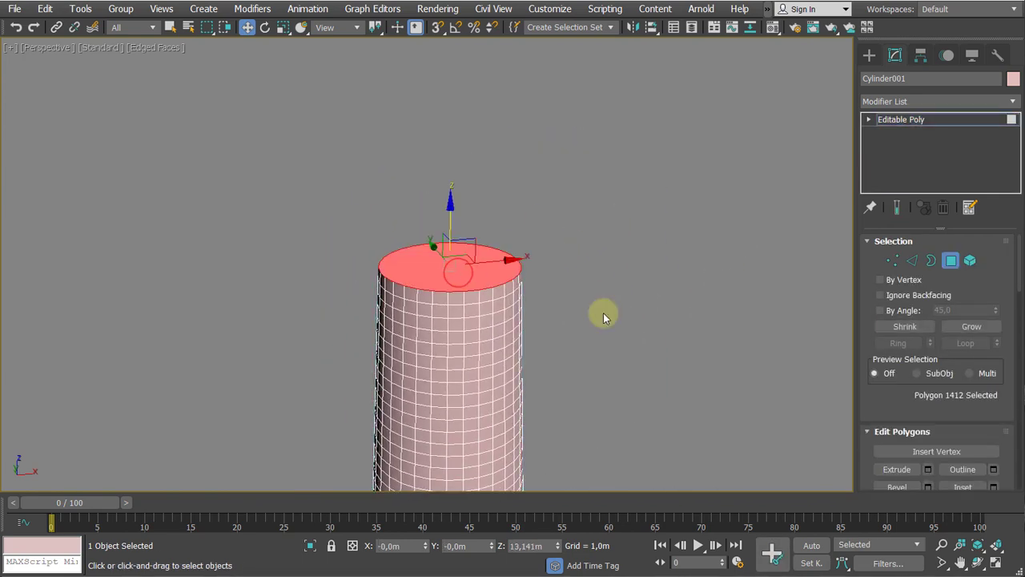
click(869, 120)
alt+middle_drag(551, 268, 474, 299)
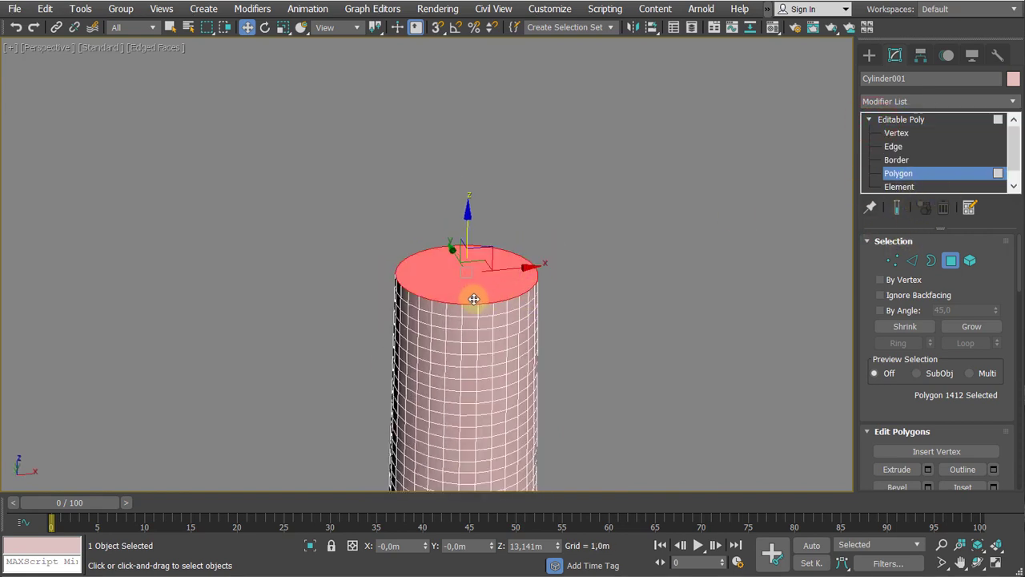
scroll(474, 299, up, 3)
scroll(466, 259, up, 3)
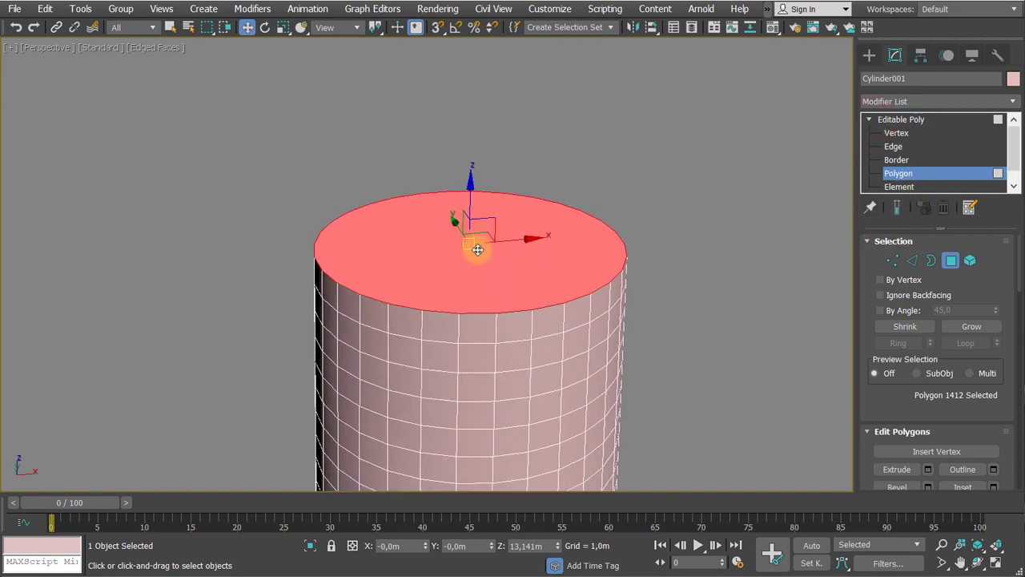
key(shift+e)
drag(462, 273, 462, 266)
scroll(462, 266, down, 4)
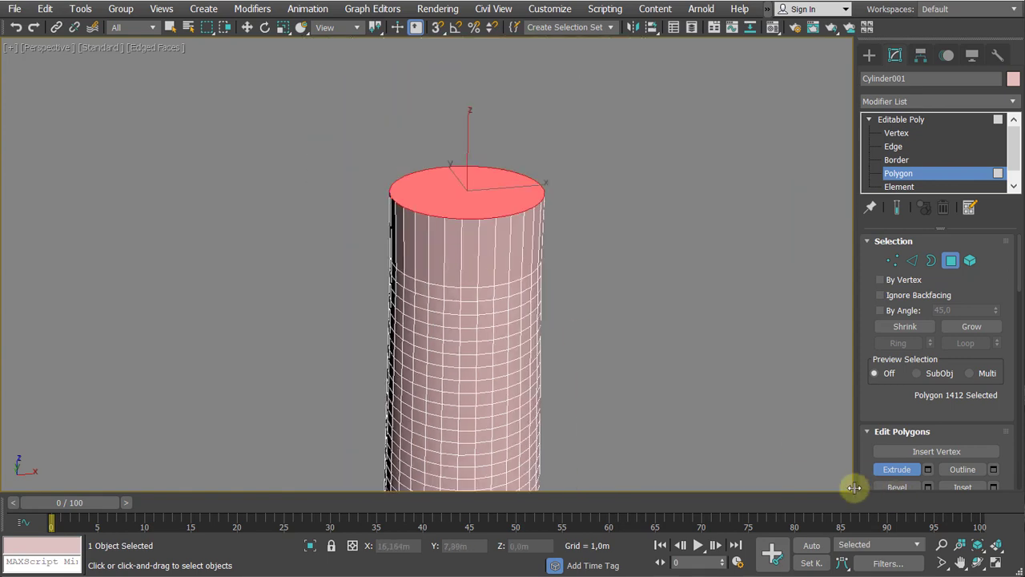
click(895, 471)
key(w)
right_click(622, 292)
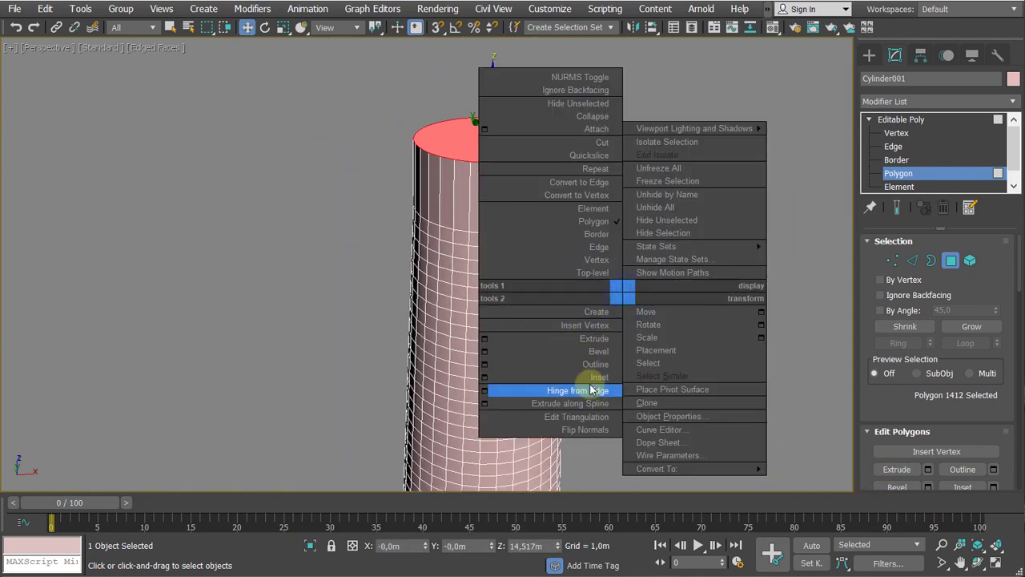
click(273, 252)
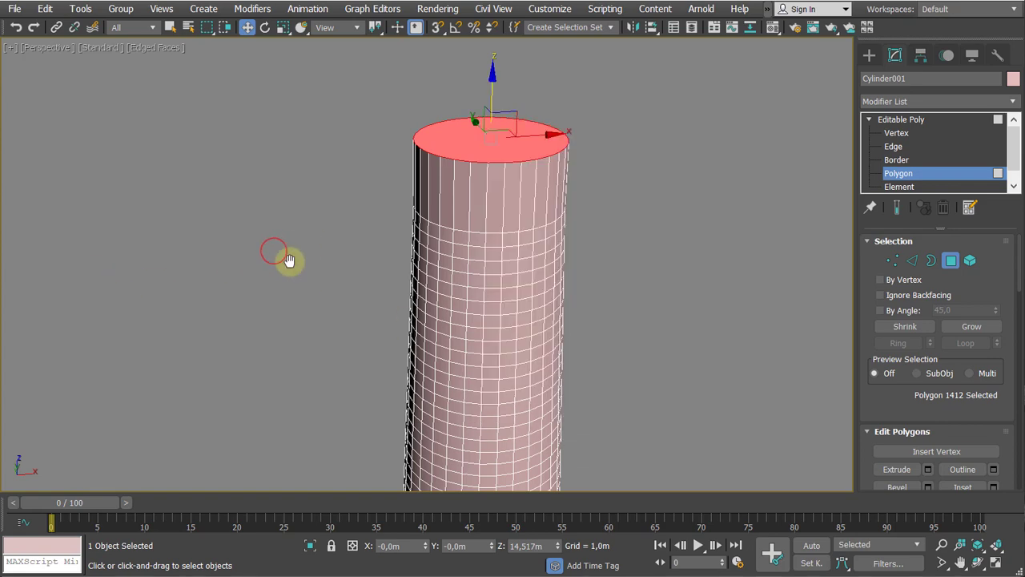
Flare the tower's top by scaling the cap polygon outward, and lower the cap slightly
middle_drag(289, 261, 222, 323)
scroll(246, 318, up, 4)
key(r)
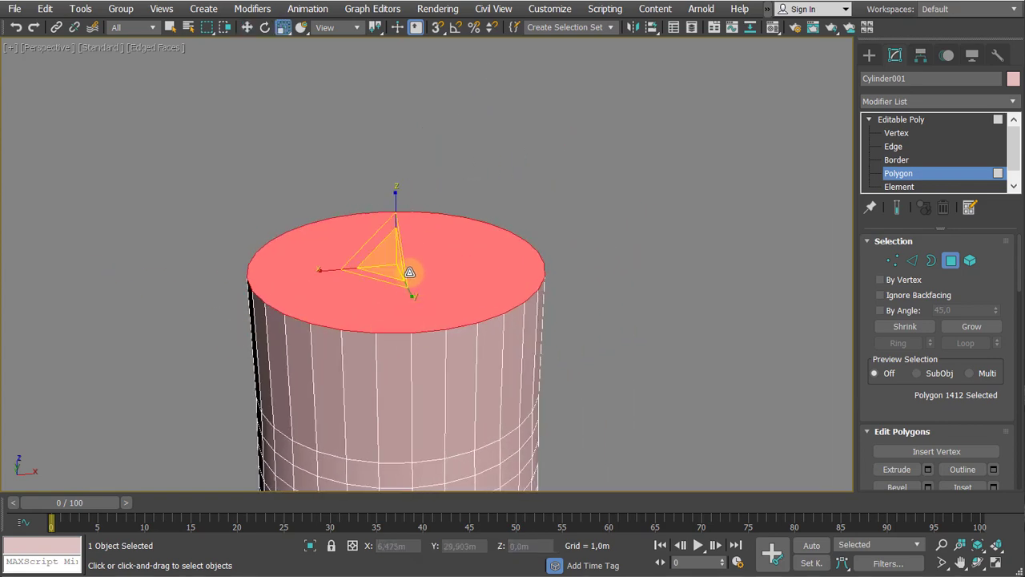
drag(388, 259, 392, 249)
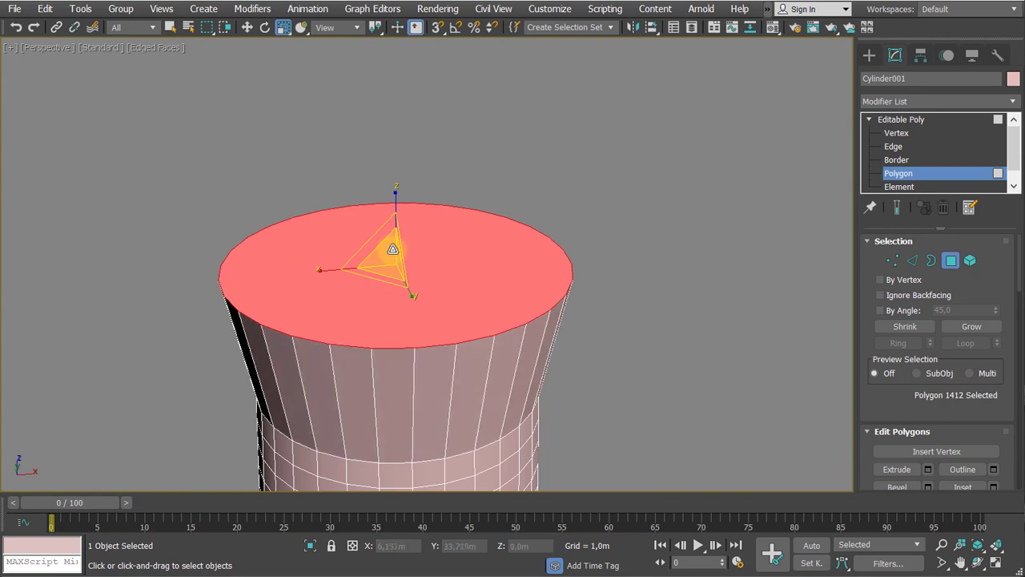
key(w)
scroll(386, 261, down, 3)
alt+middle_drag(383, 268, 390, 245)
drag(391, 222, 391, 228)
alt+middle_drag(388, 234, 382, 286)
Extrude the enlarged cap polygon upward to form a short vertical rim above the flare
key(shift+e)
drag(385, 298, 386, 290)
right_click(372, 290)
alt+middle_drag(372, 289, 374, 254)
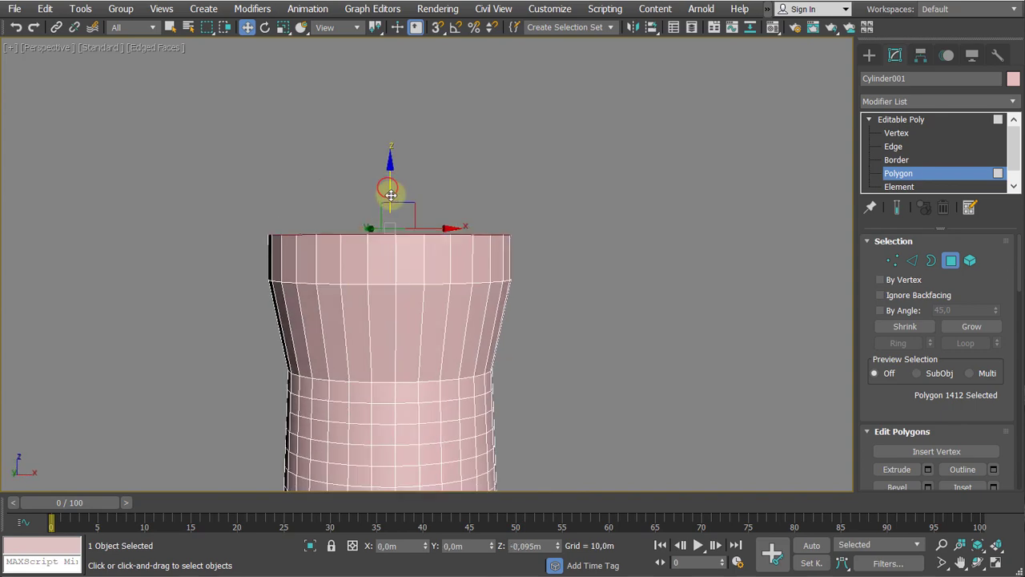
alt+middle_drag(393, 197, 382, 316)
key(F4)
scroll(393, 269, down, 4)
key(F4)
scroll(390, 275, up, 4)
Extrude the full ring of polygons just below the flare outward by 0.125 m, using the Local Normal option
click(373, 303)
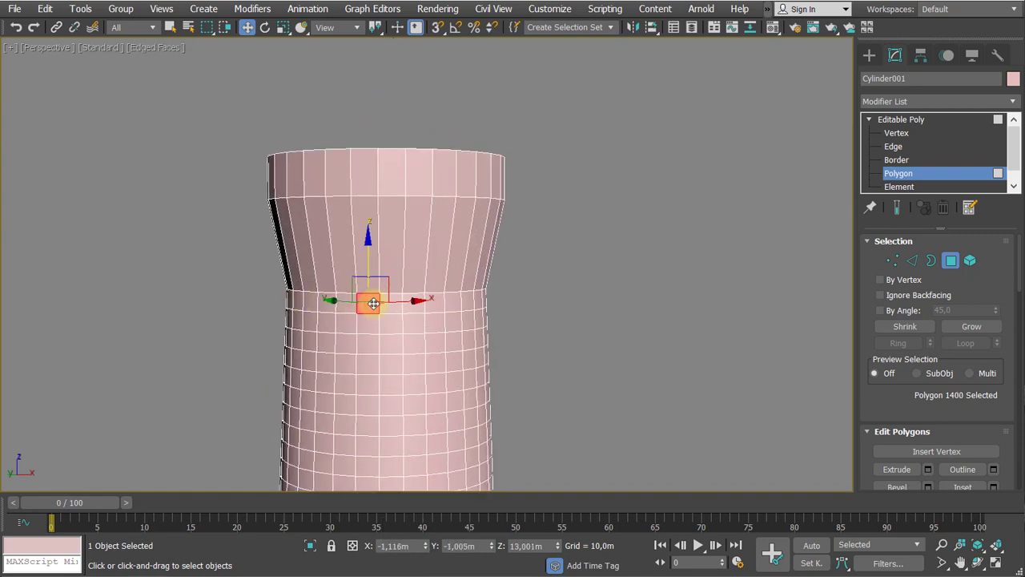
scroll(373, 303, up, 2)
key(shift)
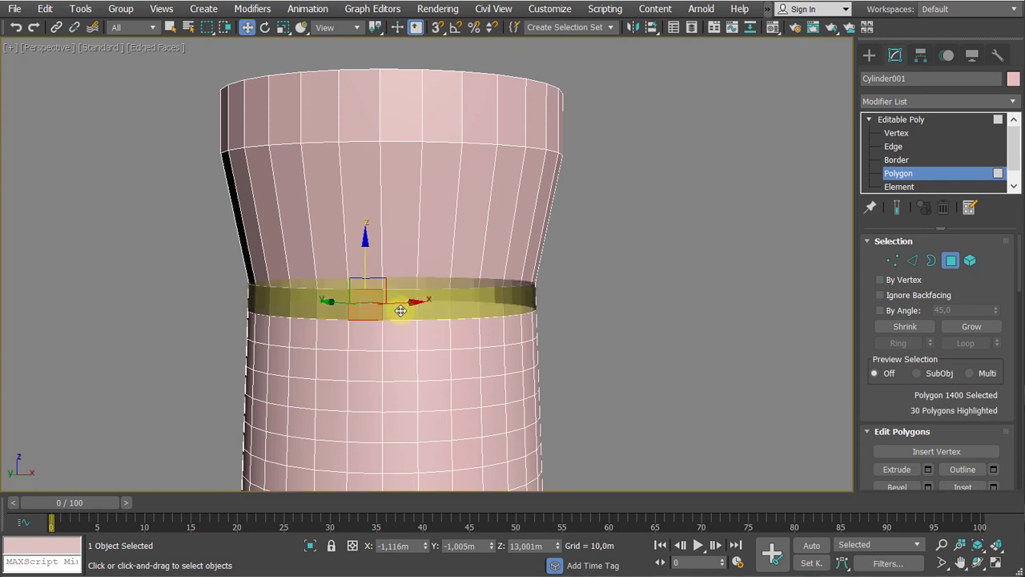
shift+click(401, 310)
scroll(400, 304, up, 3)
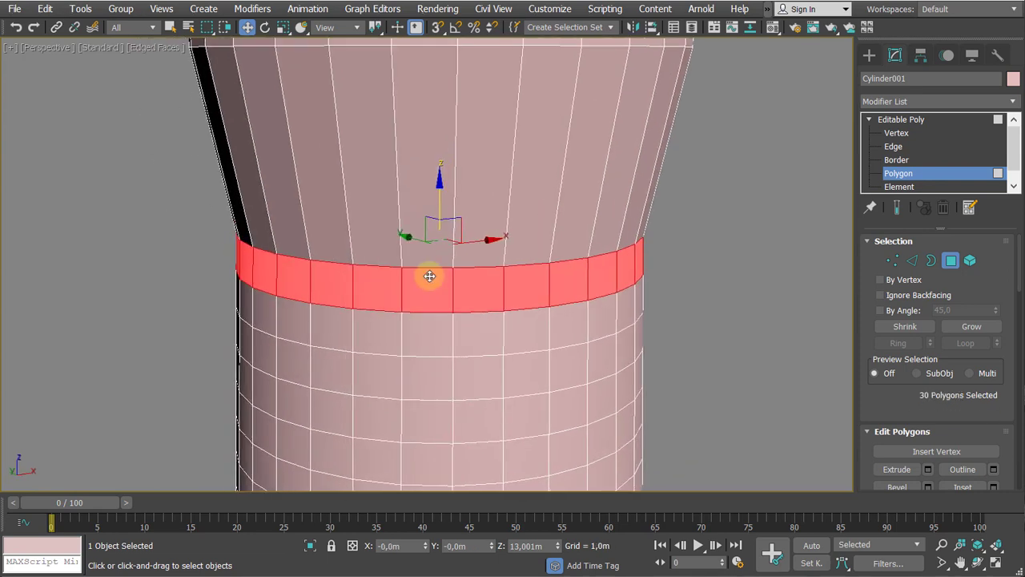
right_click(430, 275)
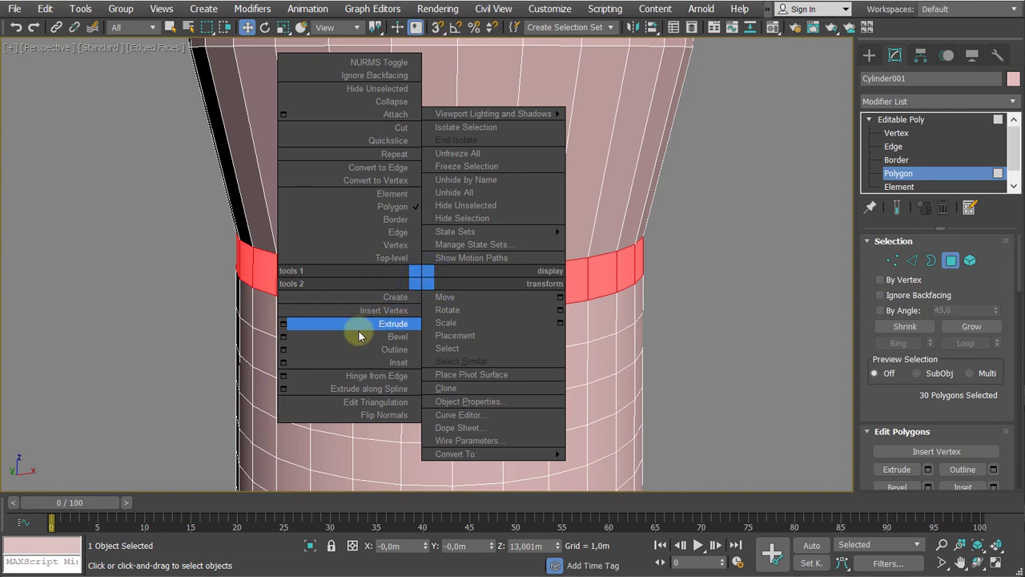
click(284, 326)
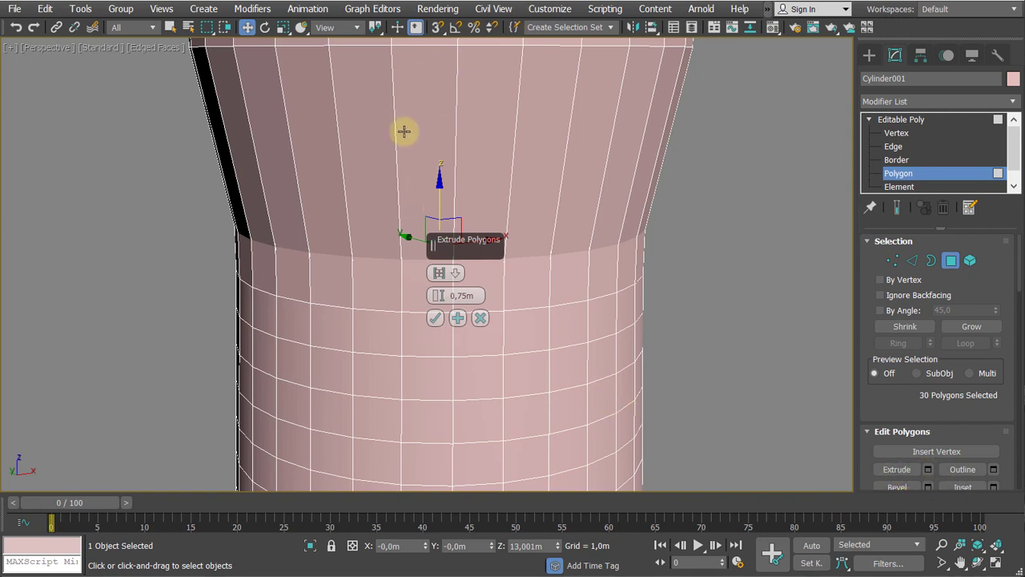
mouse_move(468, 217)
alt+middle_down()
mouse_move(473, 225)
mouse_move(476, 213)
alt+middle_up()
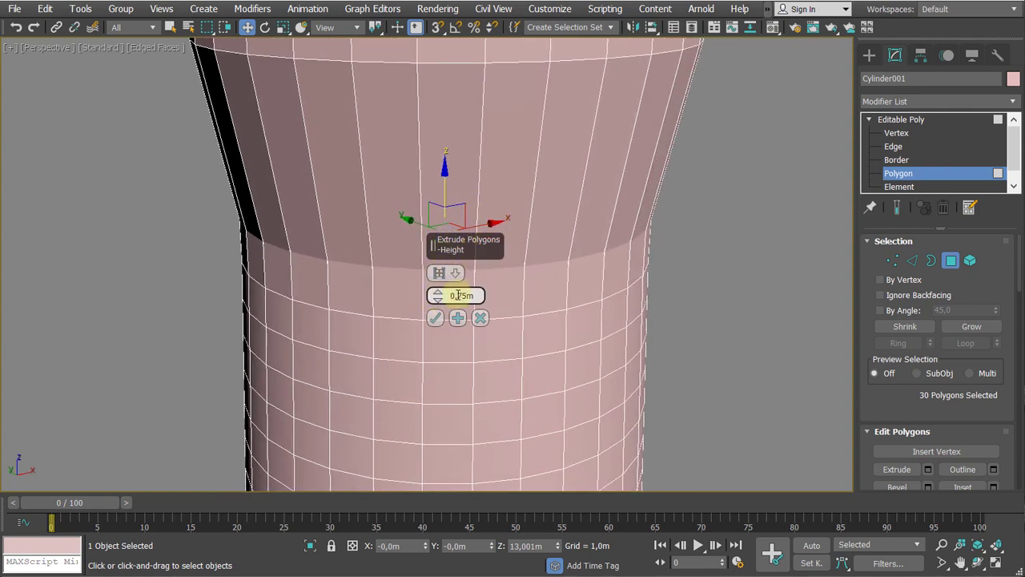
scroll(437, 295, down, 5)
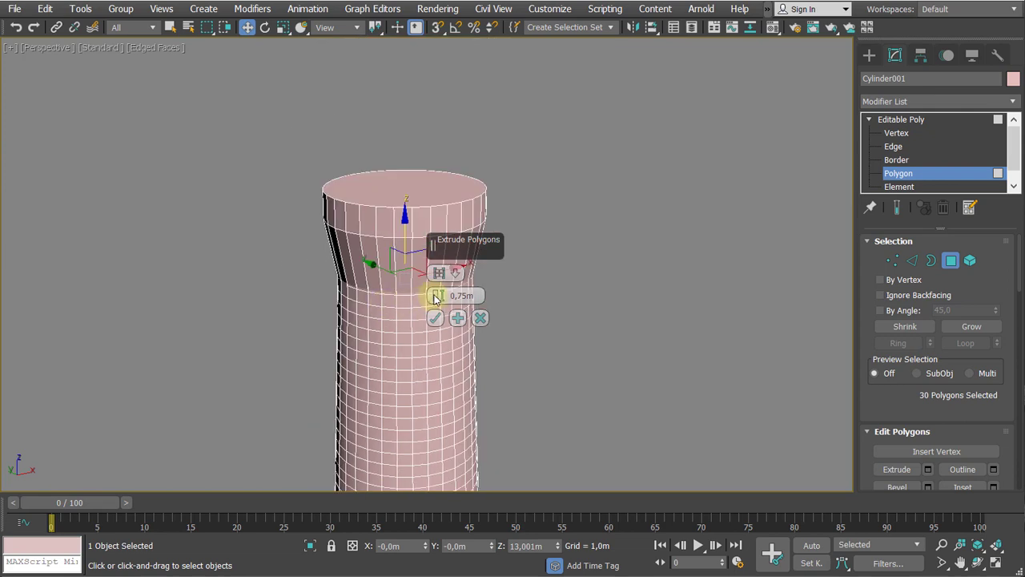
drag(438, 296, 437, 295)
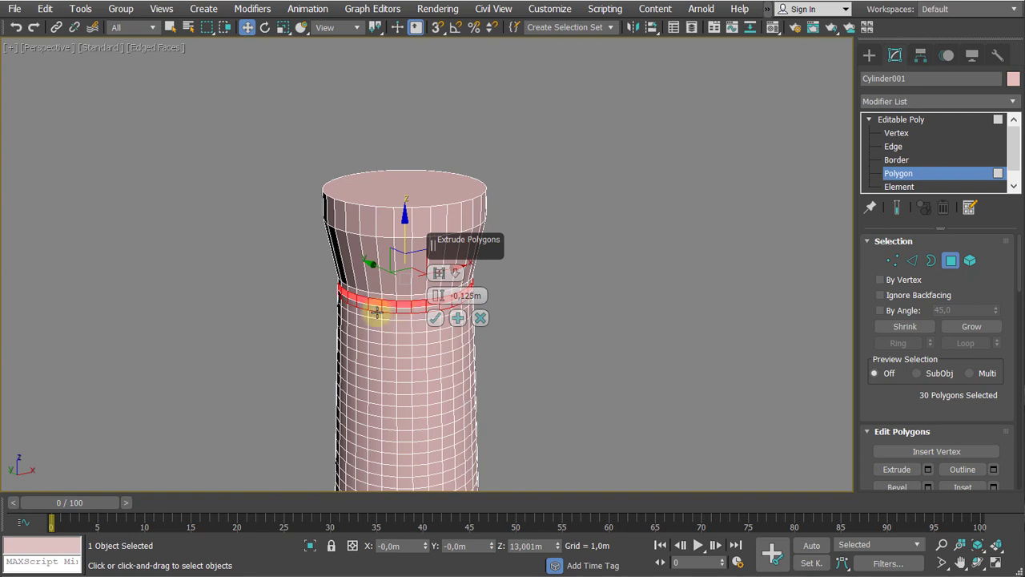
scroll(372, 308, up, 2)
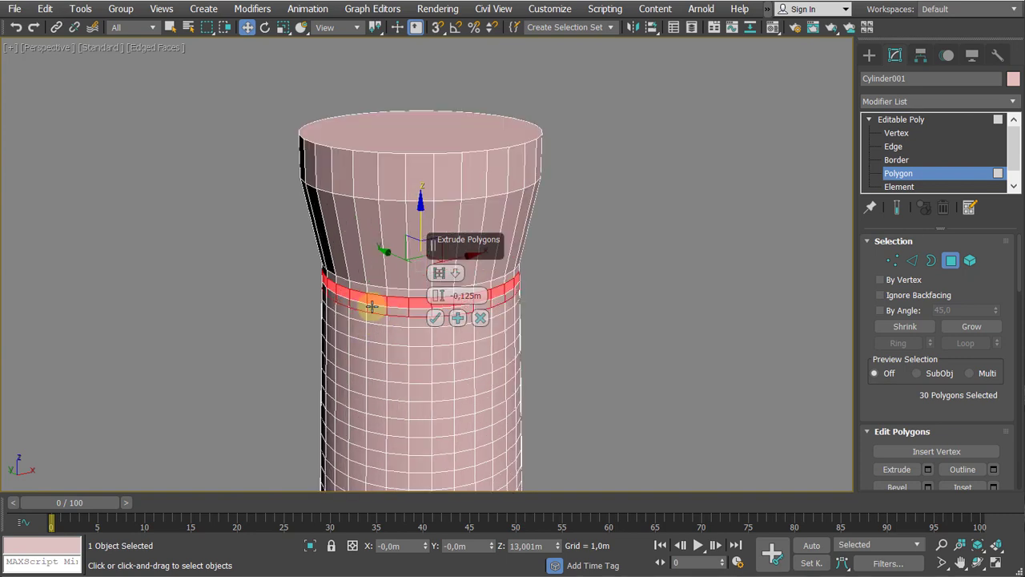
click(440, 273)
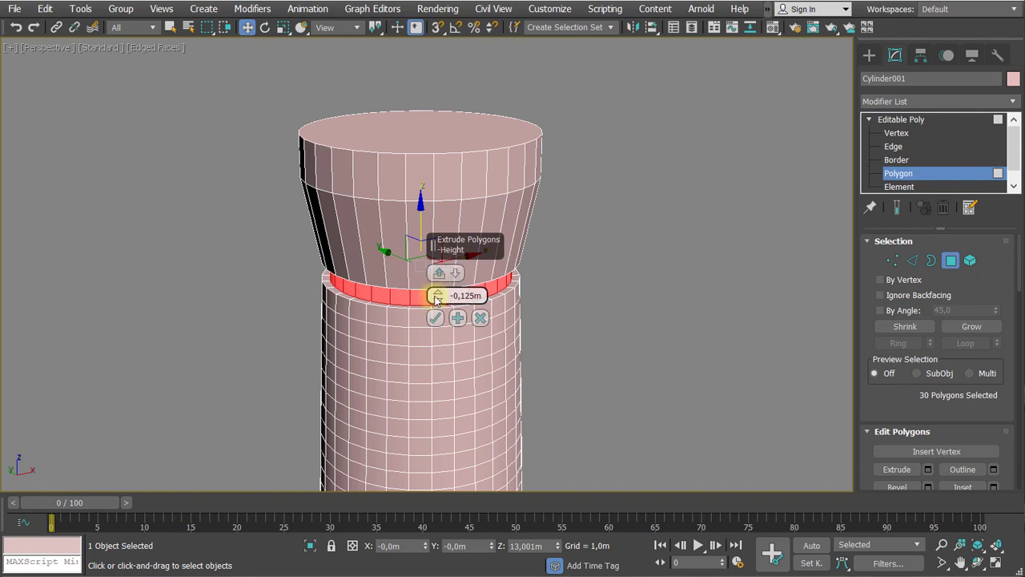
drag(437, 300, 439, 298)
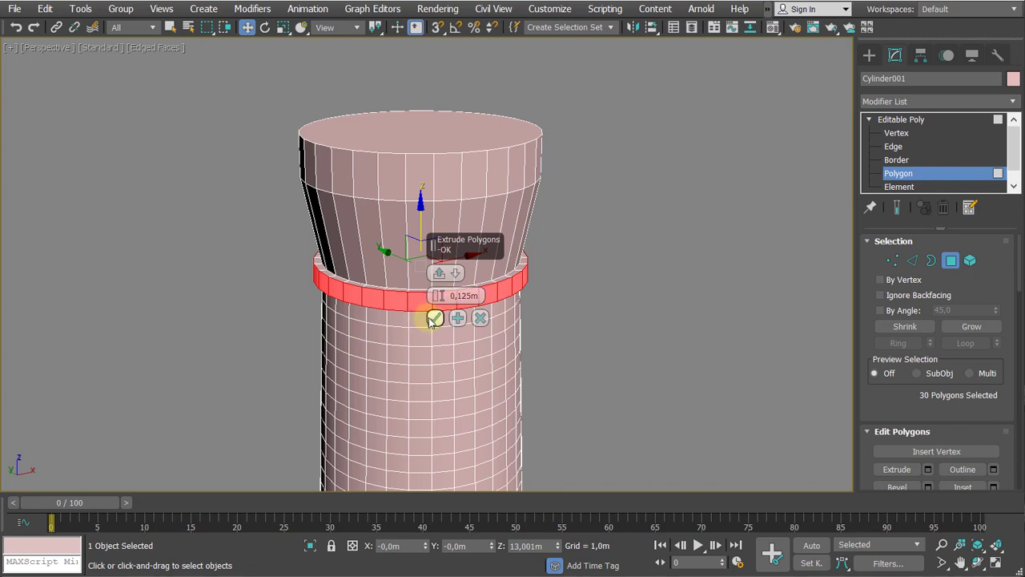
click(434, 319)
Deselect the polygons and inspect the raised collar below the flare from several angles and distances
scroll(417, 305, down, 2)
click(618, 251)
scroll(443, 240, up, 4)
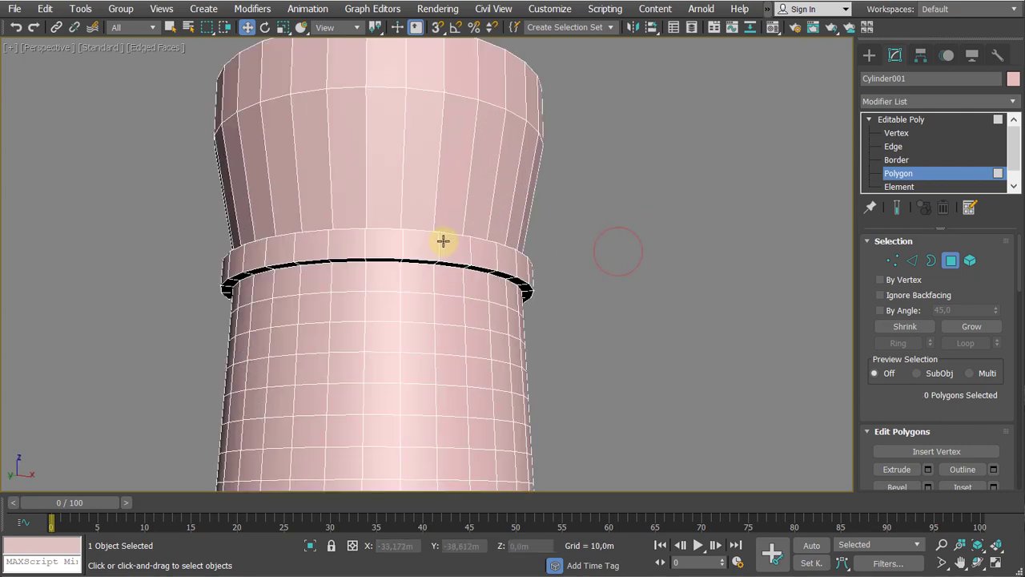
scroll(442, 239, down, 2)
alt+middle_drag(442, 241, 432, 154)
scroll(419, 254, down, 2)
scroll(432, 154, down, 4)
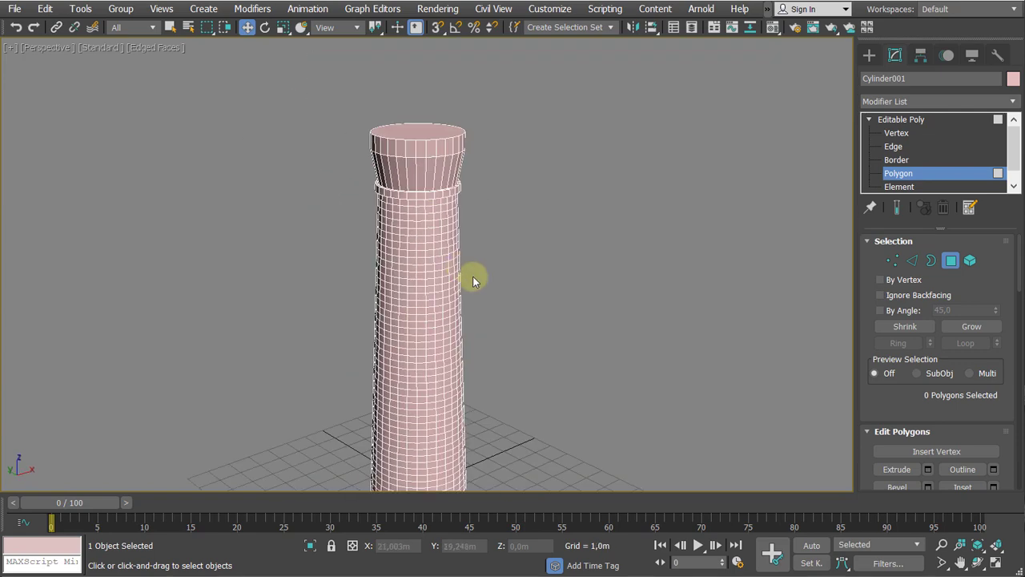
scroll(469, 234, down, 2)
alt+middle_drag(474, 279, 474, 234)
middle_drag(429, 163, 407, 229)
scroll(416, 291, up, 5)
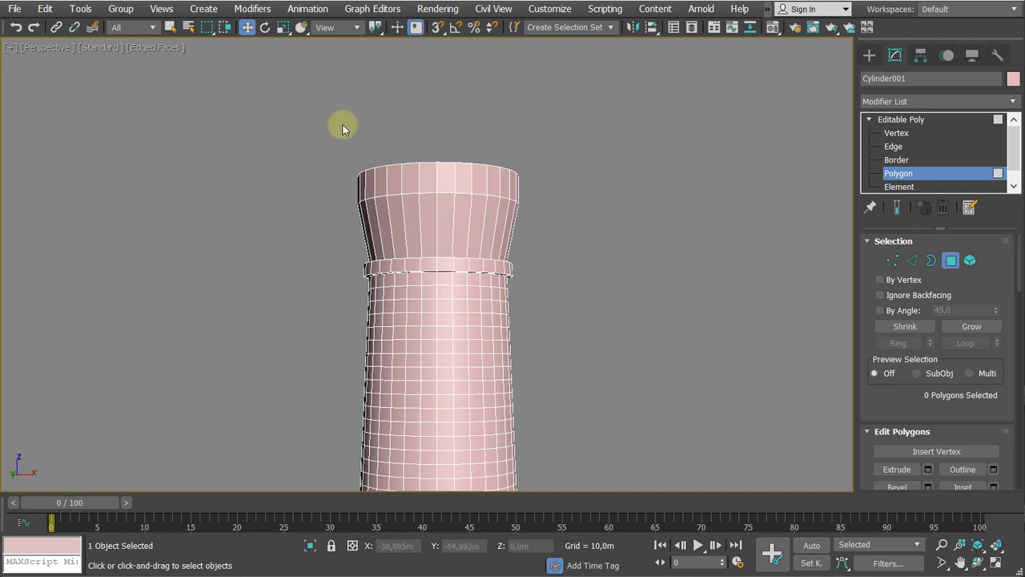
Try to widen the tower's top by scaling a window selection of the upper rim polygons outward
alt+middle_drag(342, 129, 332, 165)
drag(255, 123, 551, 210)
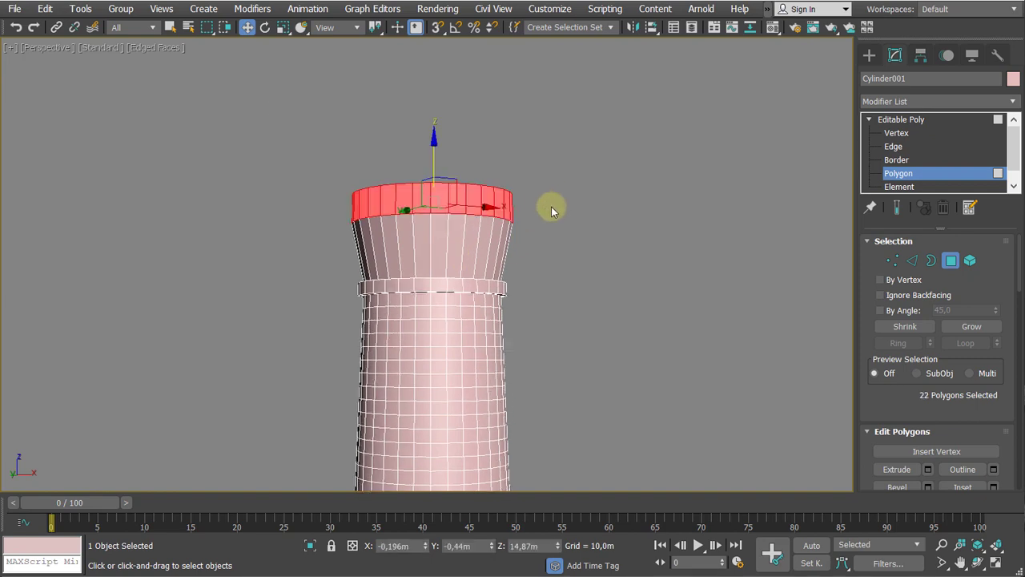
mouse_move(551, 210)
alt+middle_down()
mouse_move(518, 236)
mouse_move(542, 222)
mouse_move(515, 114)
alt+middle_up()
key(r)
scroll(533, 252, down, 3)
key(F4)
scroll(513, 182, down, 3)
alt+middle_drag(513, 182, 480, 196)
scroll(440, 160, up, 3)
middle_drag(443, 157, 511, 205)
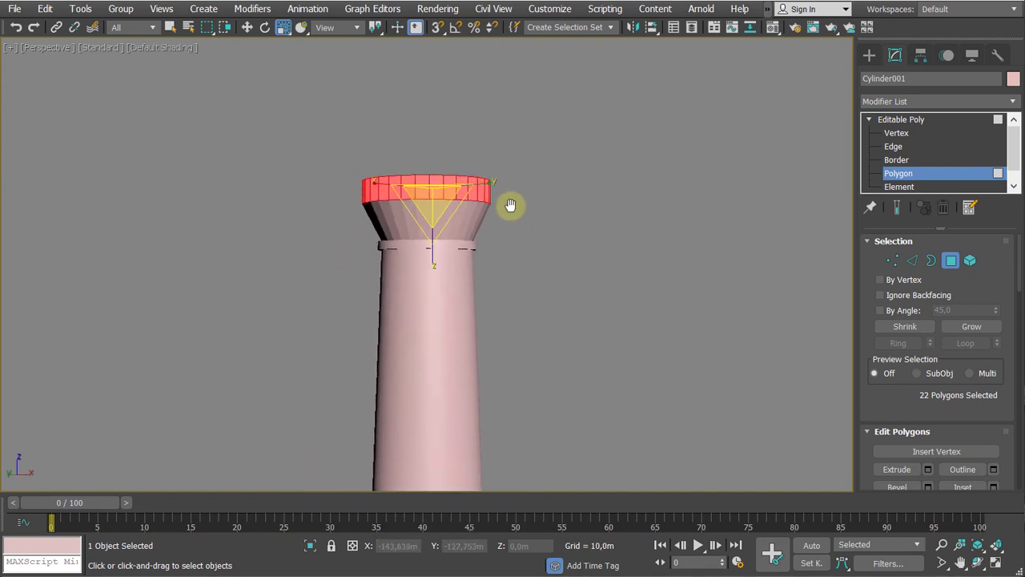
scroll(418, 183, up, 3)
alt+middle_drag(419, 183, 403, 224)
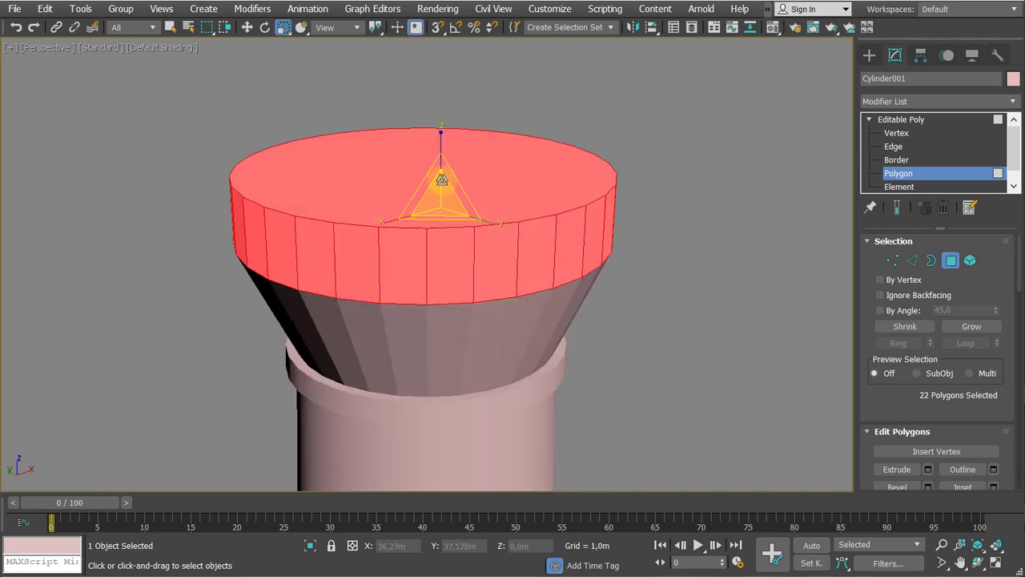
Try to extrude the rim's side polygons by 0.125 m along local normals, with the cap polygon excluded
alt+click(418, 161)
right_click(428, 277)
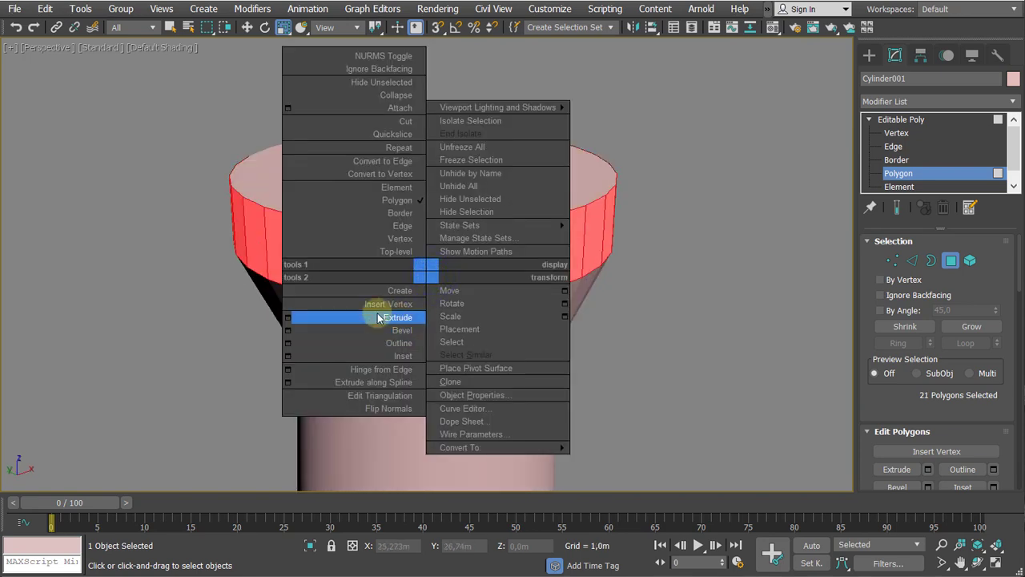
click(289, 317)
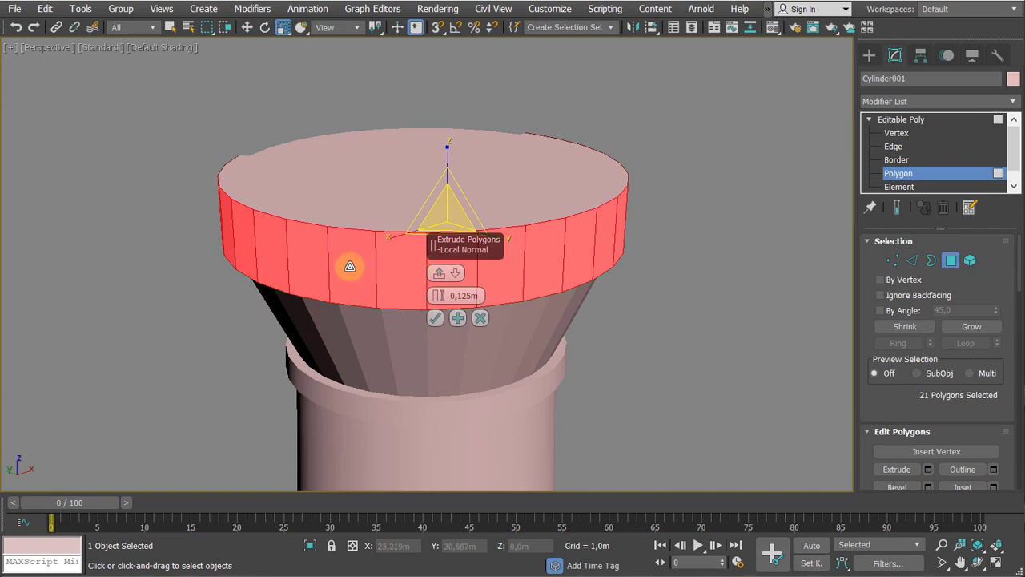
key(F4)
alt+middle_drag(336, 281, 523, 210)
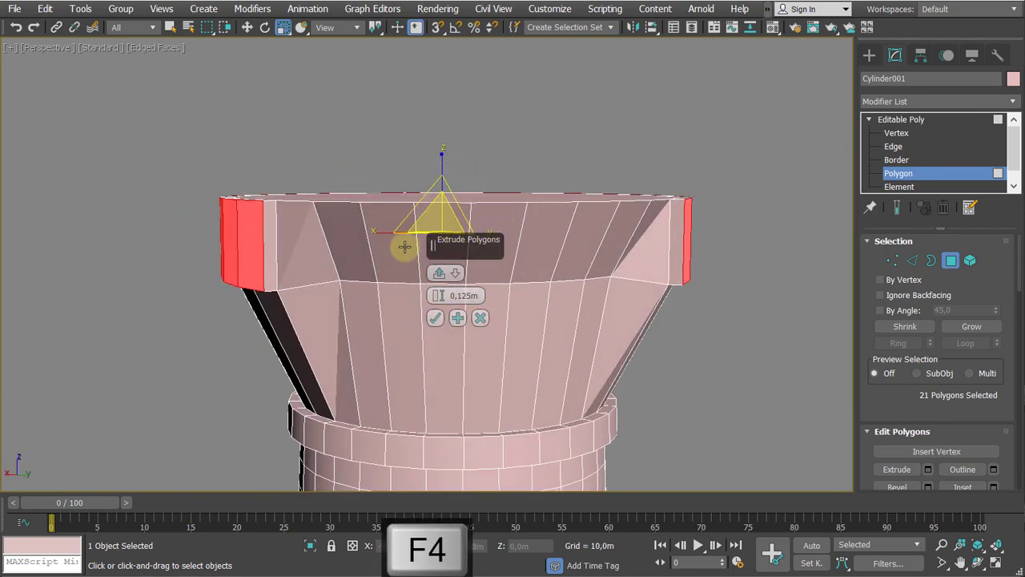
ctrl+click(344, 248)
scroll(300, 260, down, 4)
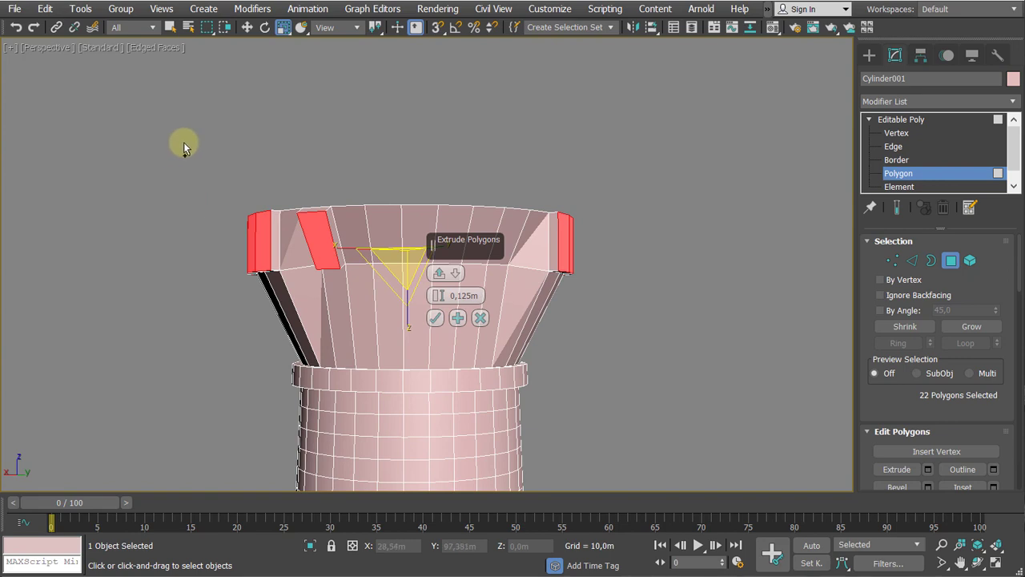
drag(157, 145, 643, 238)
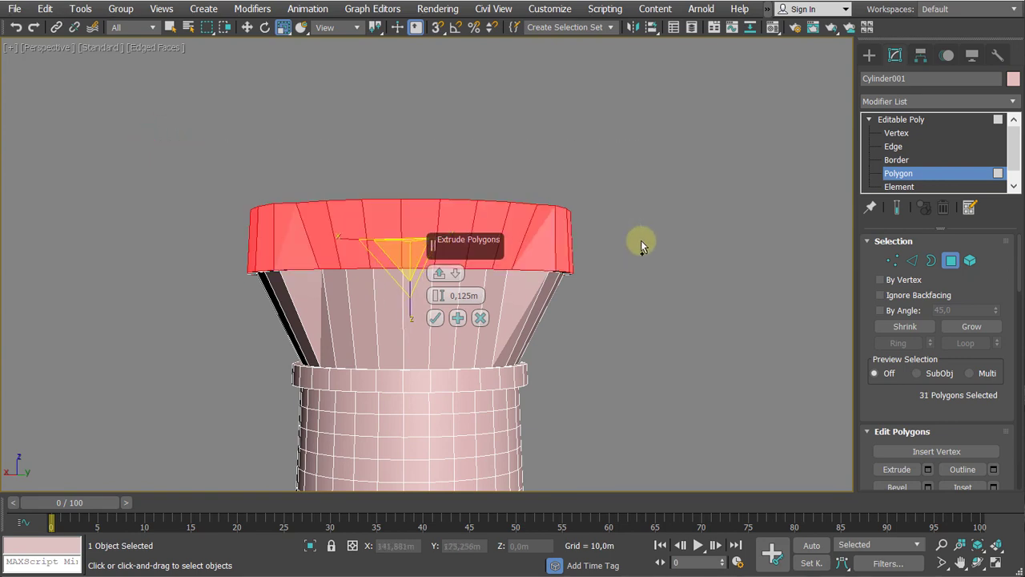
alt+middle_drag(643, 238, 616, 244)
click(480, 318)
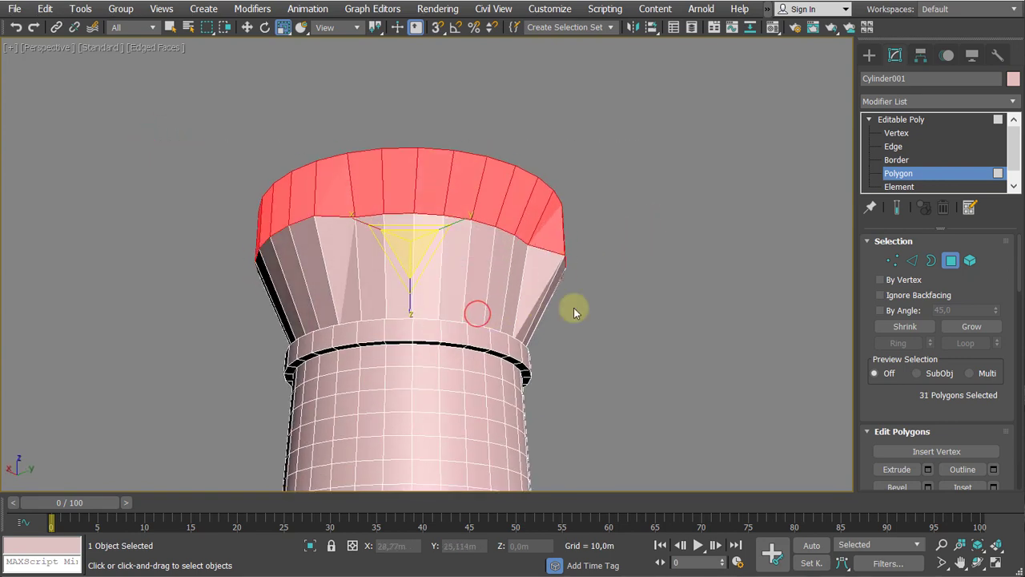
Undo the rim polygon selections and the scaling of the tower's top
key(ctrl+z)
key(ctrl+z)
key(ctrl+z)
key(ctrl+z)
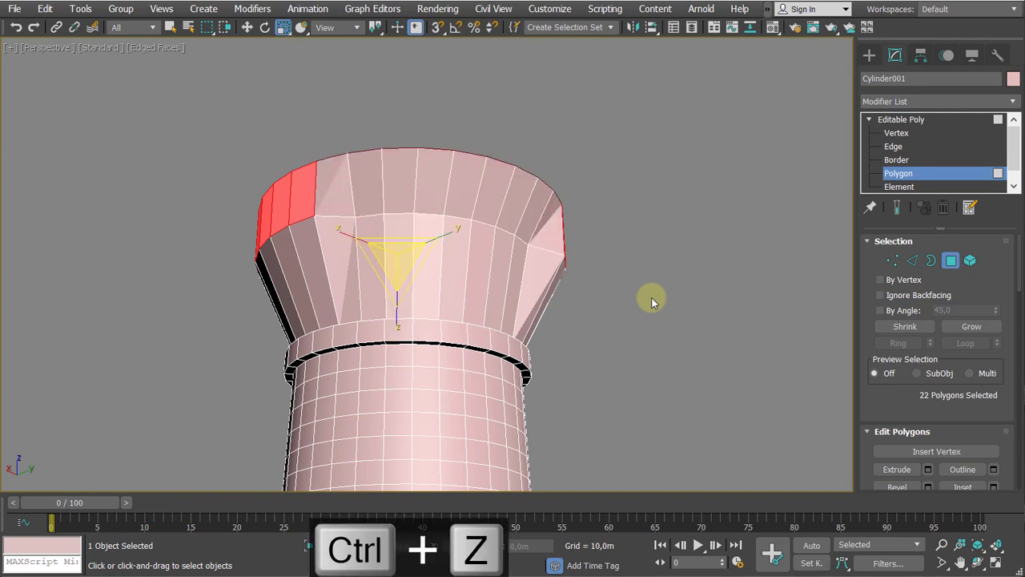
key(ctrl+z)
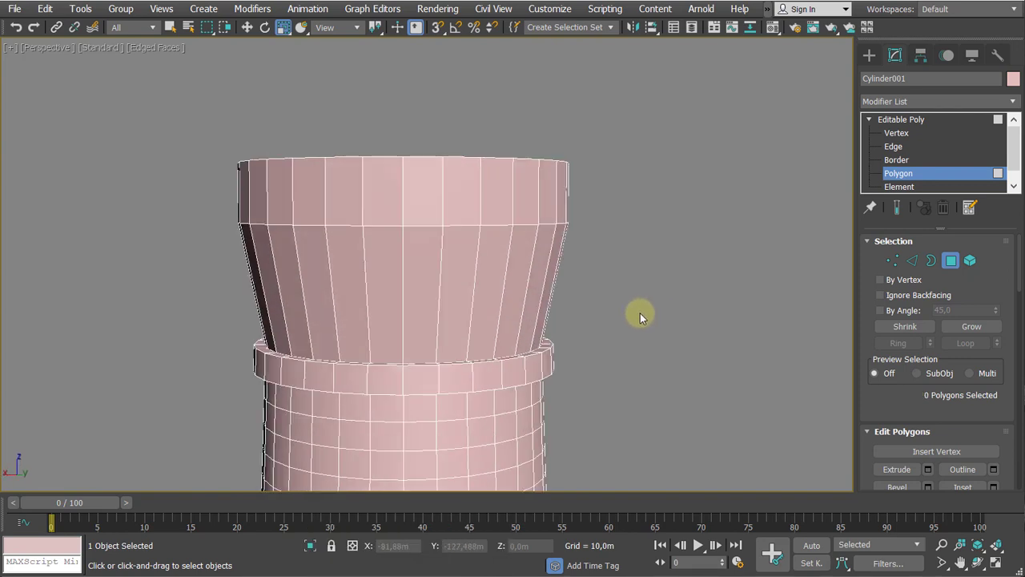
Scale all polygons of the top rim, including the cap, uniformly outward to widen the flare
drag(176, 89, 640, 204)
alt+middle_drag(640, 205, 632, 223)
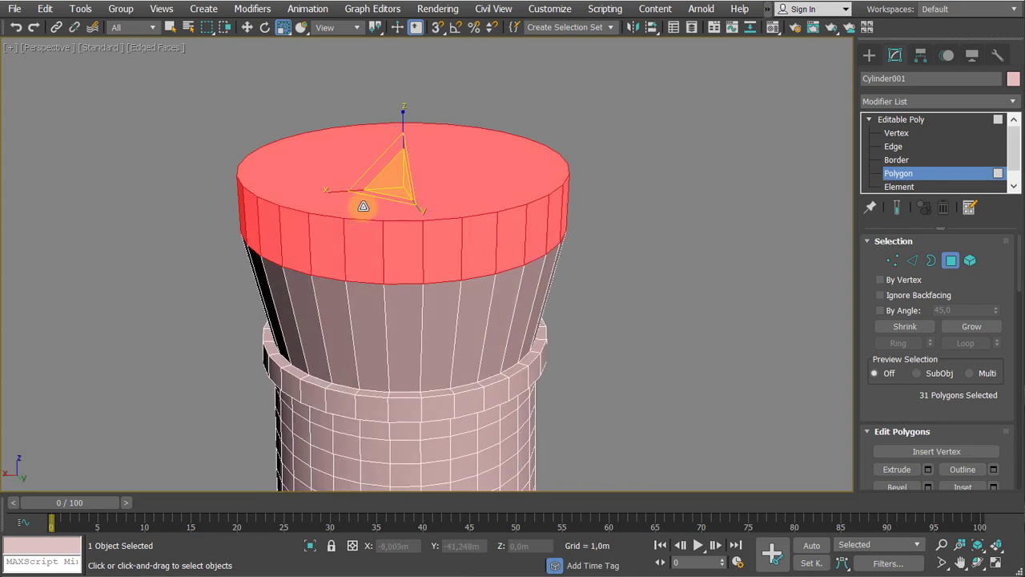
drag(388, 177, 388, 162)
alt+middle_drag(383, 198, 313, 172)
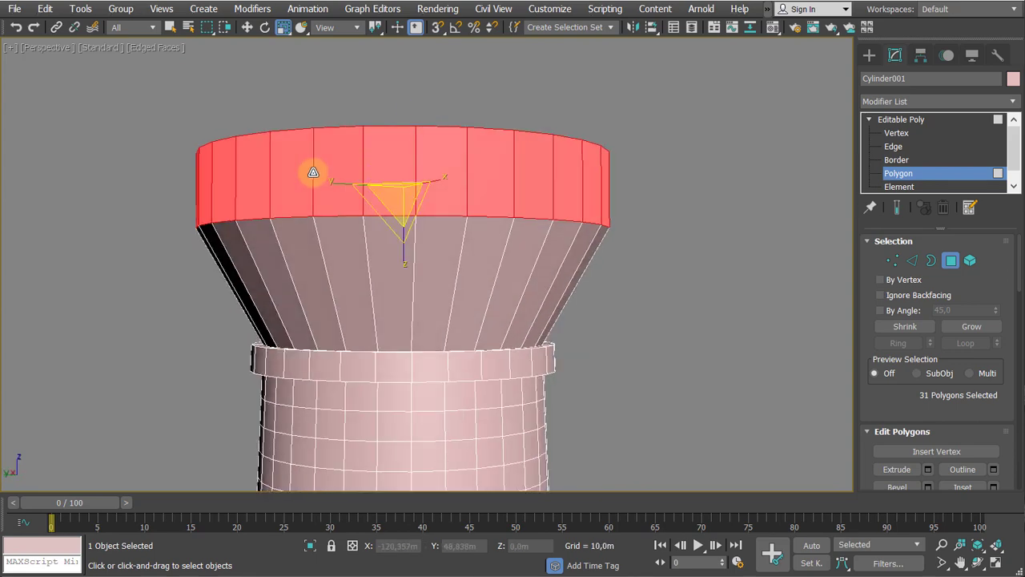
scroll(349, 215, down, 5)
scroll(369, 233, down, 3)
mouse_move(368, 233)
middle_down()
mouse_move(381, 207)
mouse_move(354, 224)
middle_up()
scroll(371, 207, up, 1)
scroll(362, 168, up, 6)
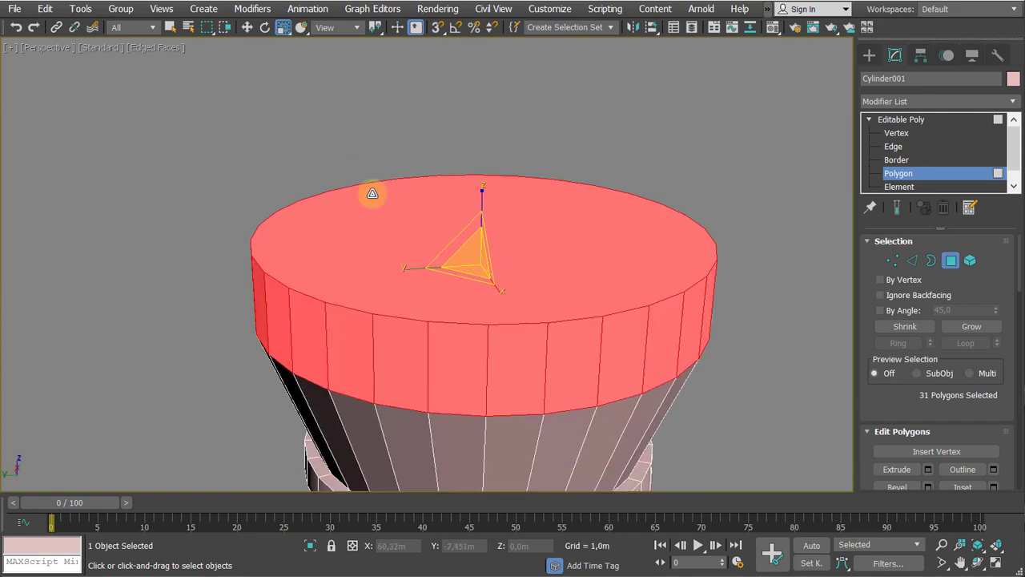
Extrude only the rim's side polygons, excluding the cap, outward by 0.125 m along local normals
alt+click(392, 243)
scroll(400, 234, down, 4)
right_click(413, 227)
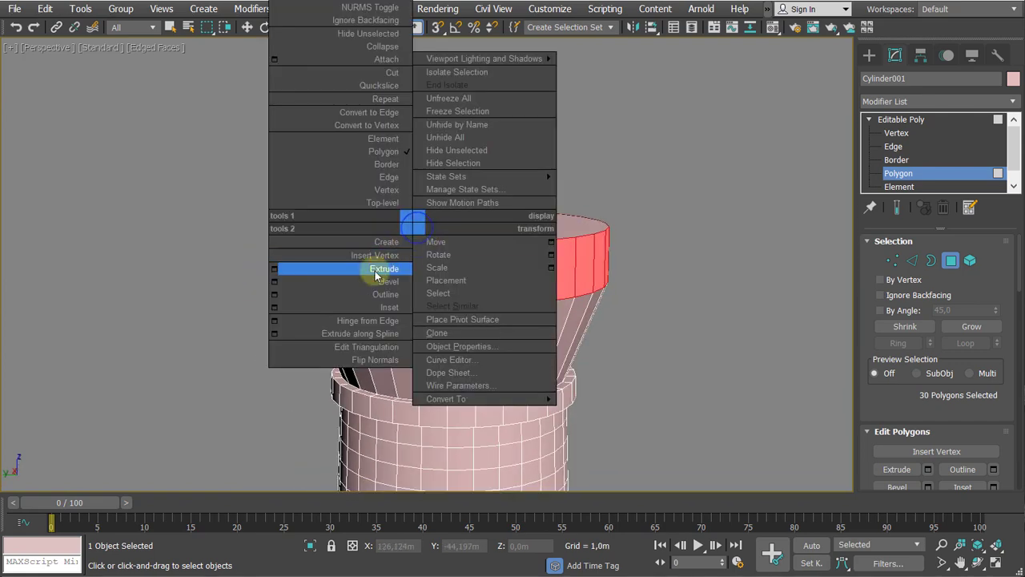
click(274, 268)
scroll(273, 225, up, 2)
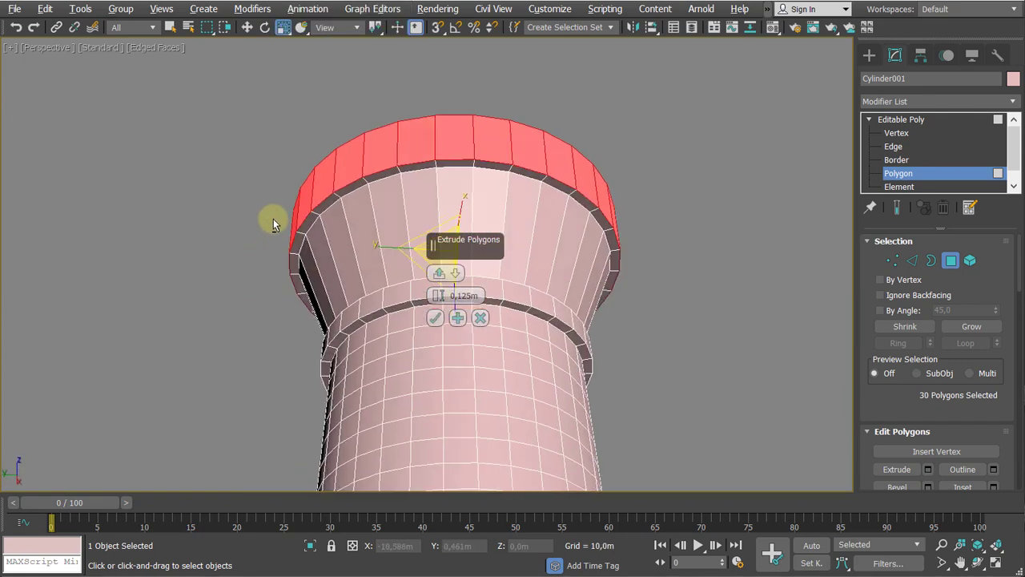
alt+middle_drag(273, 224, 321, 253)
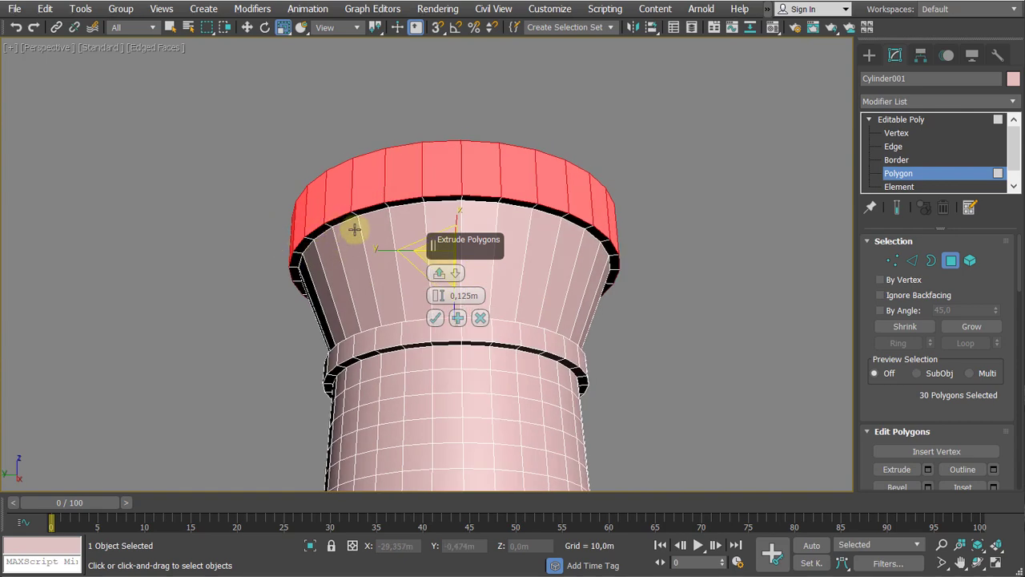
click(434, 319)
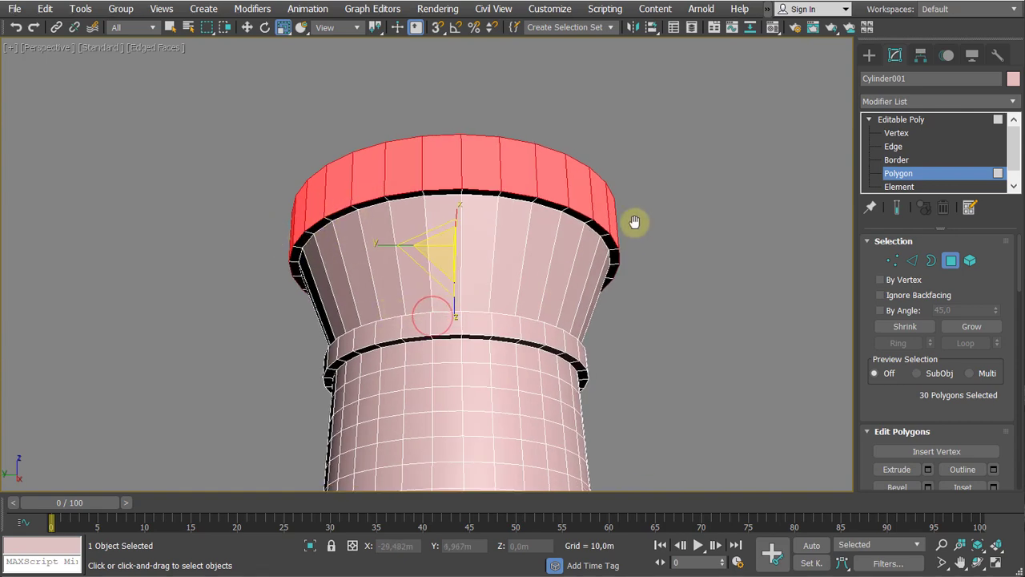
Compare the whole tower with the lighthouse.jpg reference photo in FastStone Image Viewer
scroll(632, 222, down, 5)
middle_drag(613, 219, 535, 250)
scroll(595, 171, down, 4)
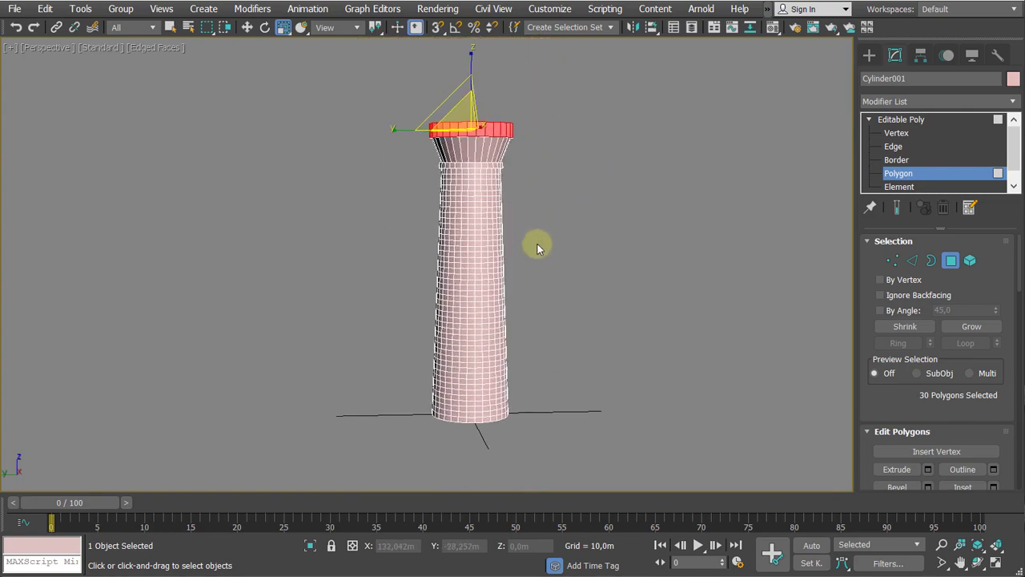
key(alt+Tab)
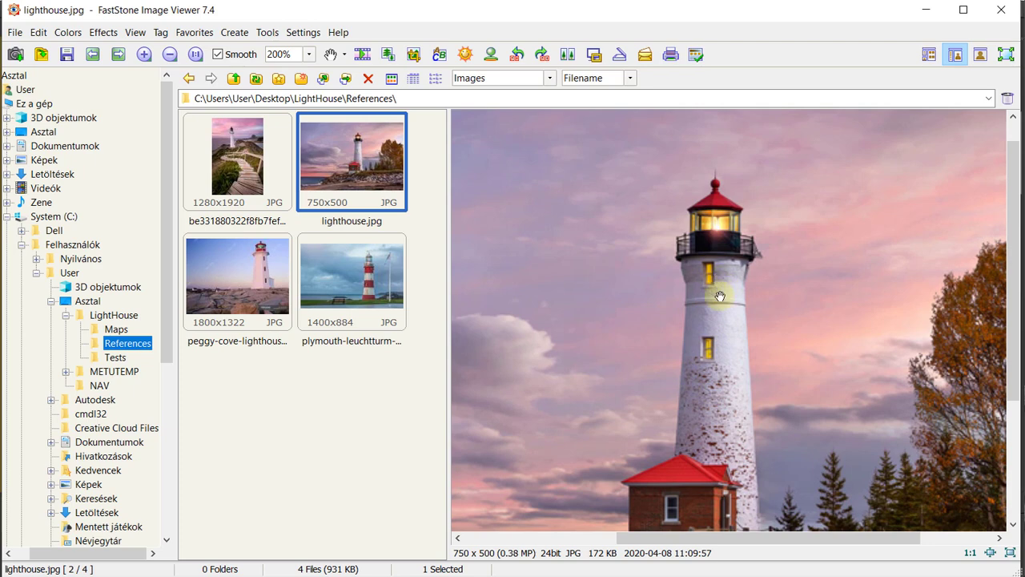
key(alt+Tab)
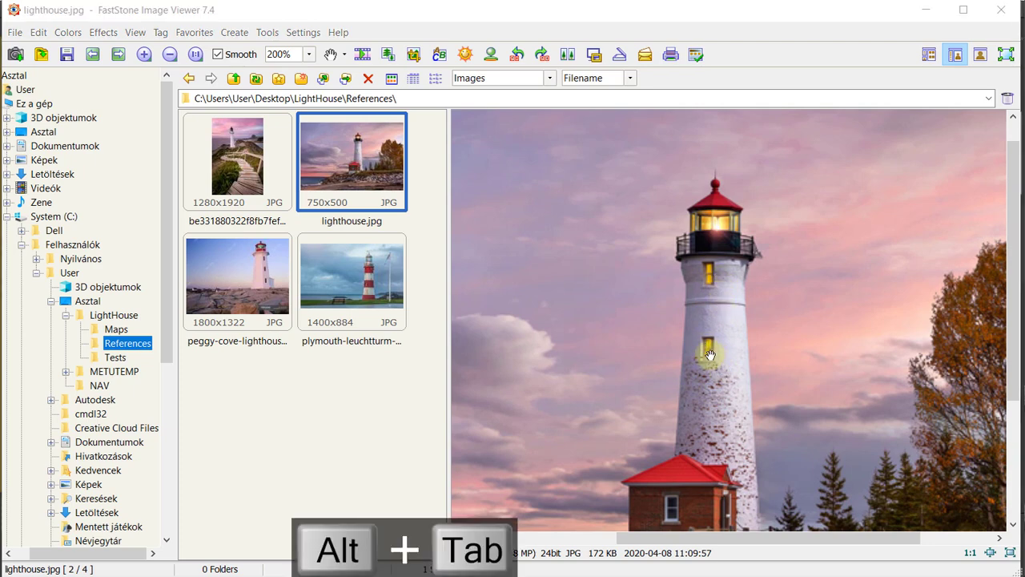
Compare the tower's flared top and collar with the lighthouse.jpg photo in FastStone Image Viewer, and return to 3ds Max
scroll(589, 261, up, 3)
scroll(397, 220, up, 2)
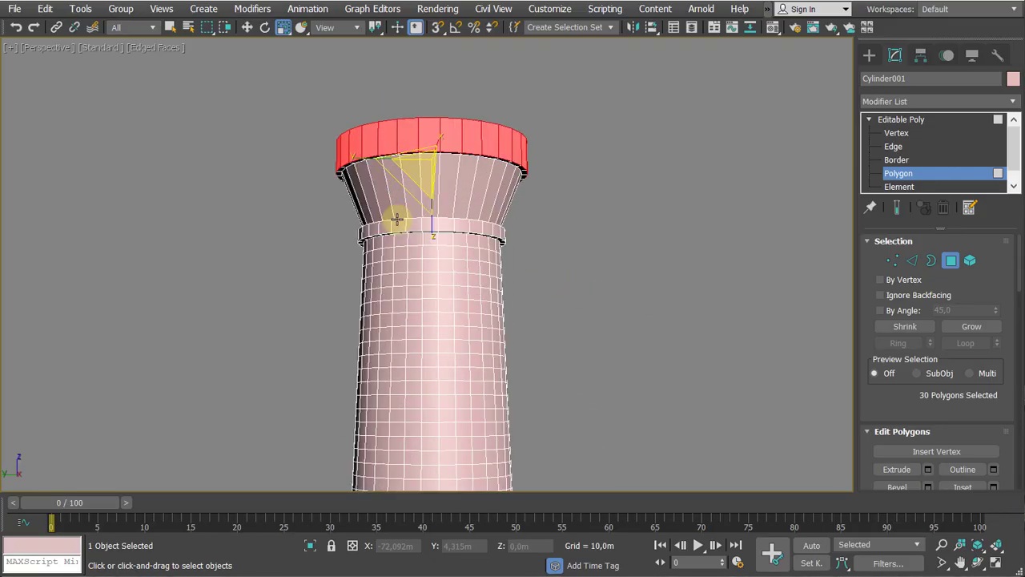
scroll(406, 227, down, 3)
key(alt+Tab)
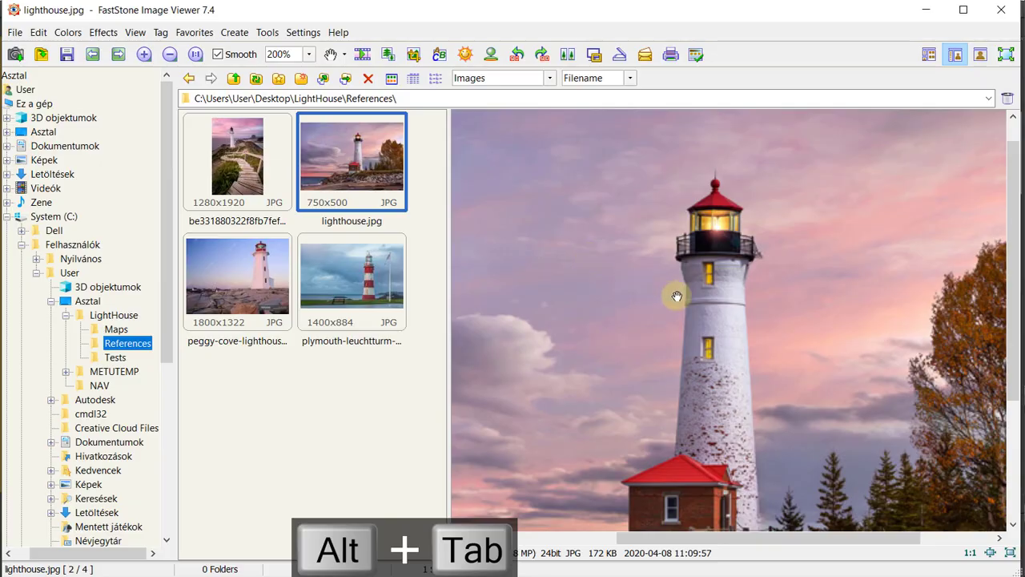
key(alt+Tab)
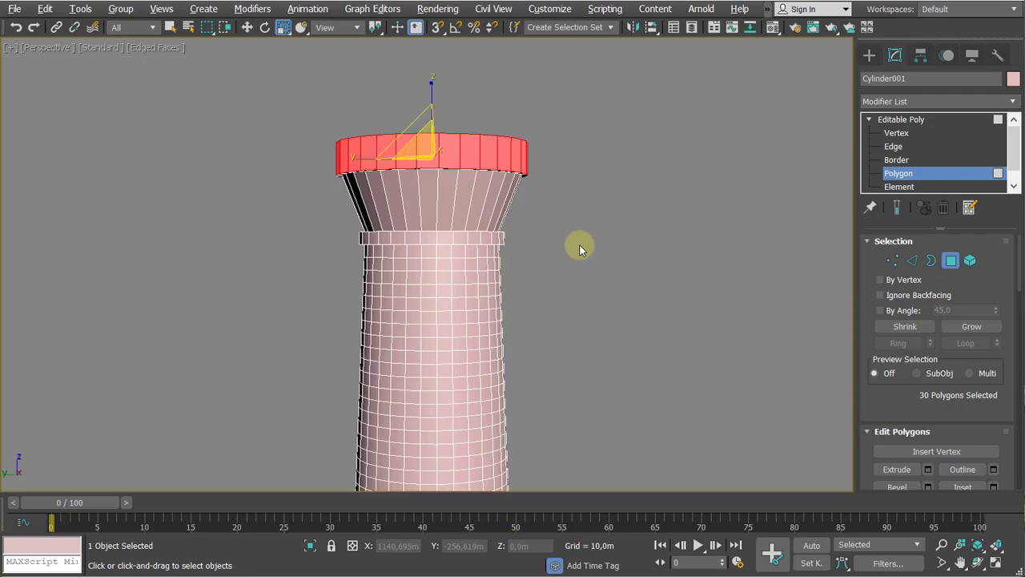
middle_drag(582, 245, 575, 271)
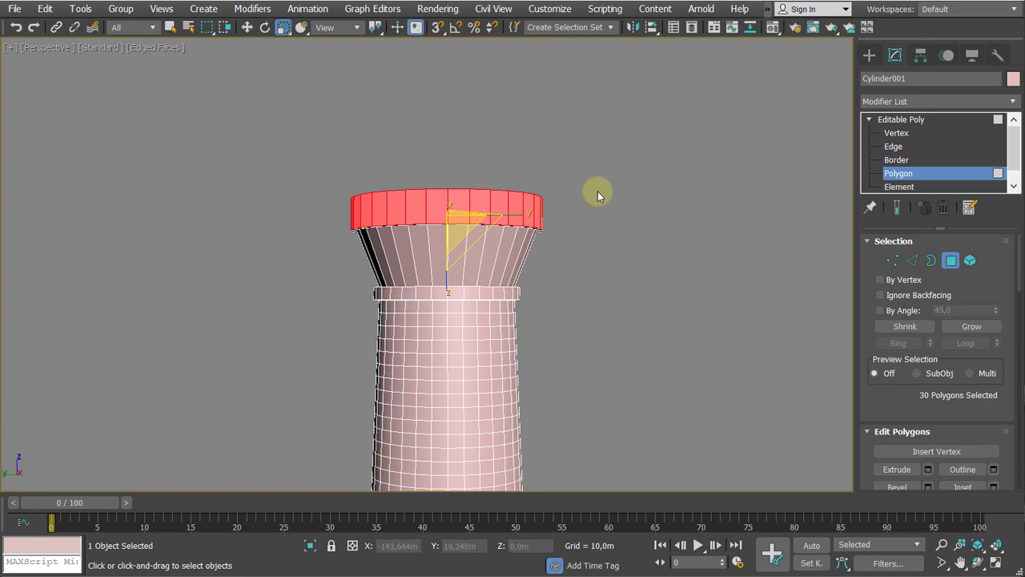
Select all vertices of the top rim and move them up about 0.5 m along Z to lengthen the flare
drag(627, 159, 302, 217)
key(1)
key(w)
alt+middle_drag(441, 288, 664, 131)
drag(663, 130, 294, 226)
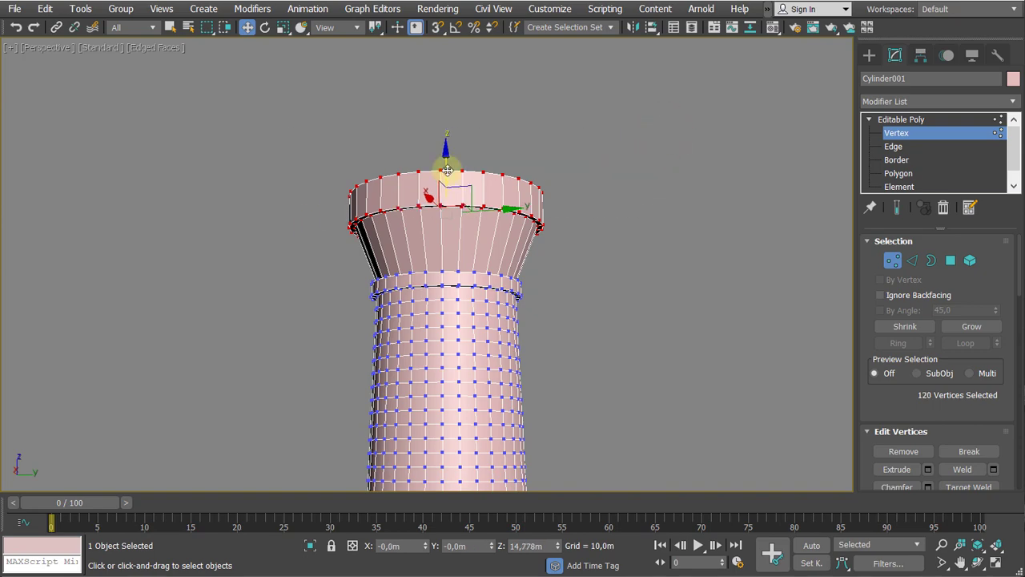
drag(446, 167, 454, 144)
scroll(450, 184, down, 2)
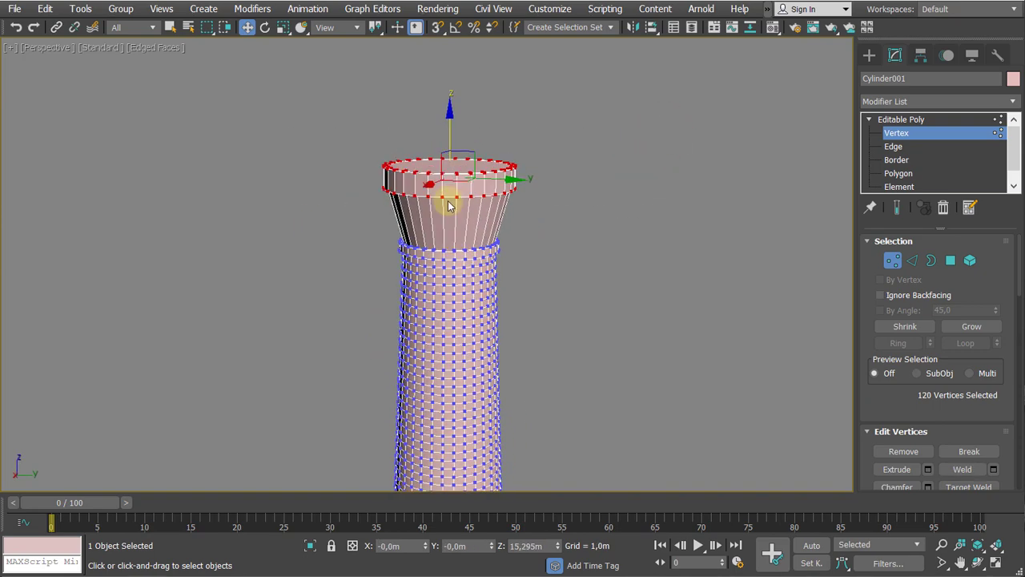
scroll(458, 211, up, 2)
scroll(439, 224, up, 2)
Connect the full ring of vertical edges around the flared section with 4 segments, pinch 0 and slide 0
alt+middle_drag(438, 224, 470, 211)
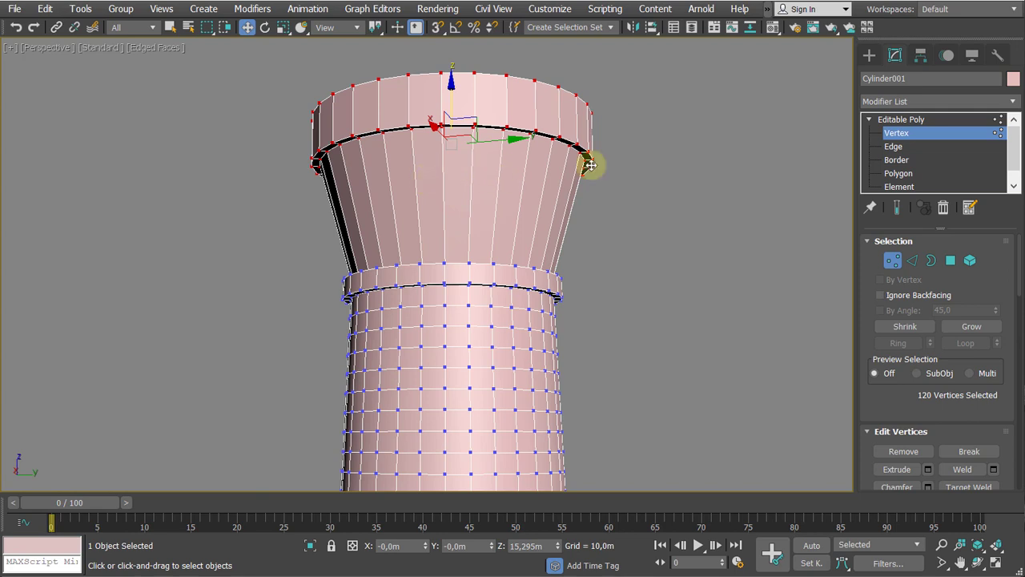
click(893, 147)
click(564, 213)
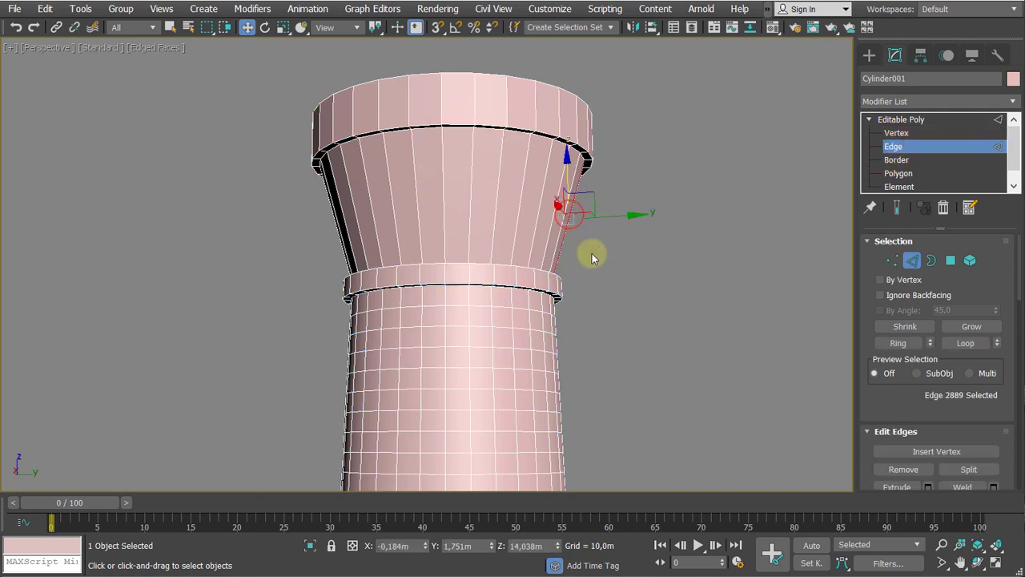
alt+middle_drag(592, 258, 583, 264)
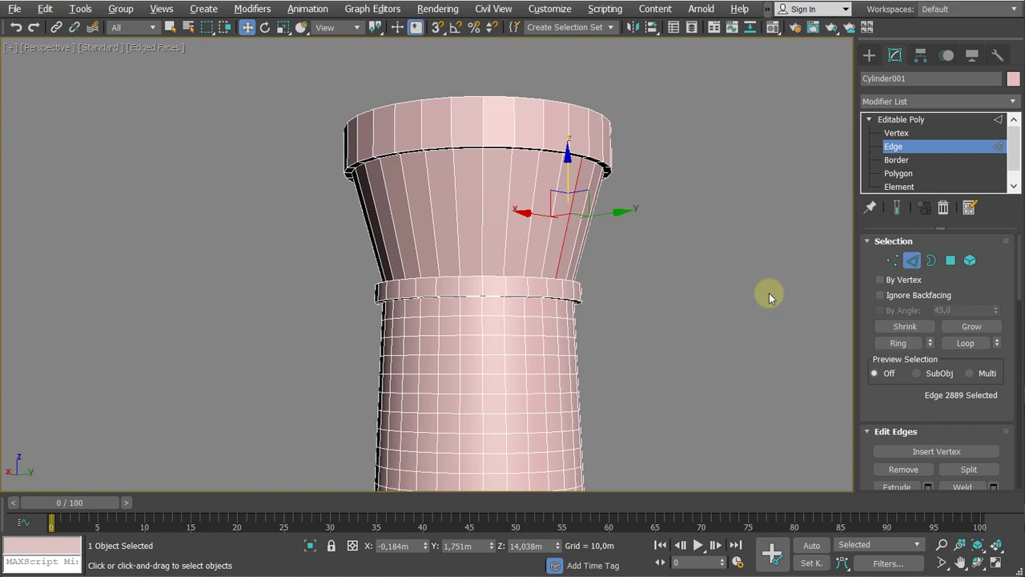
key(alt+r)
alt+middle_drag(769, 298, 681, 312)
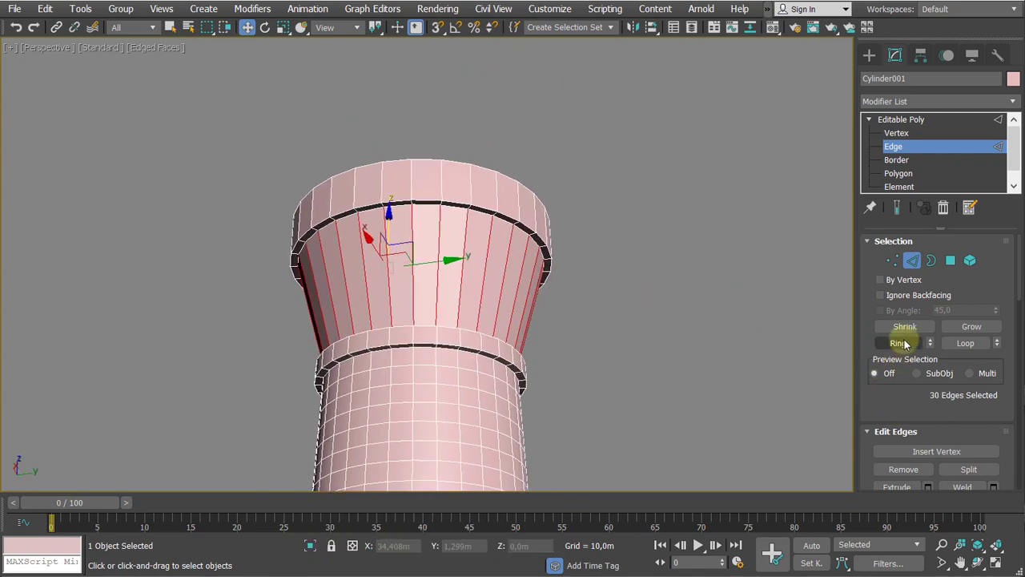
alt+middle_drag(624, 334, 552, 286)
right_click(552, 286)
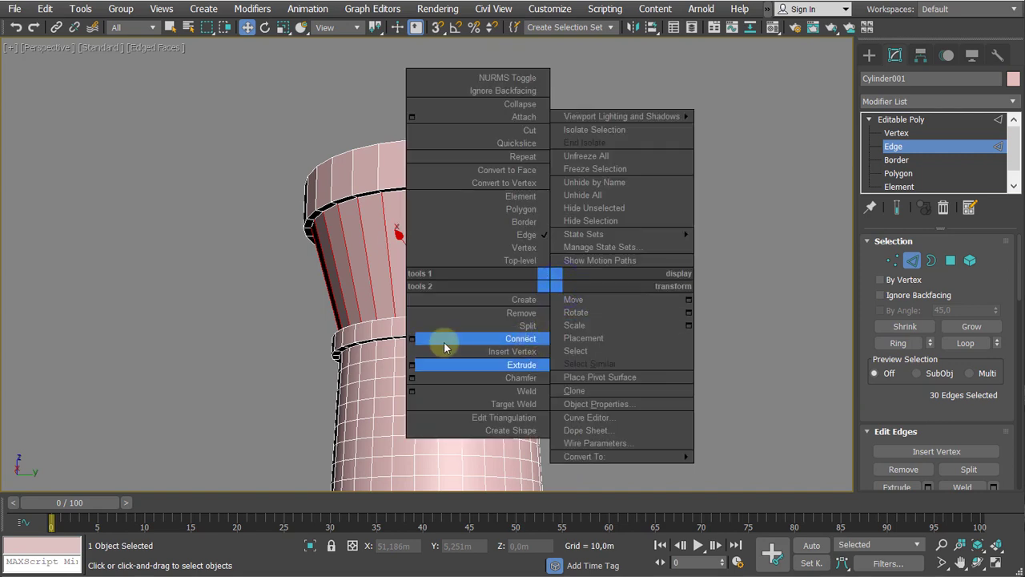
click(411, 338)
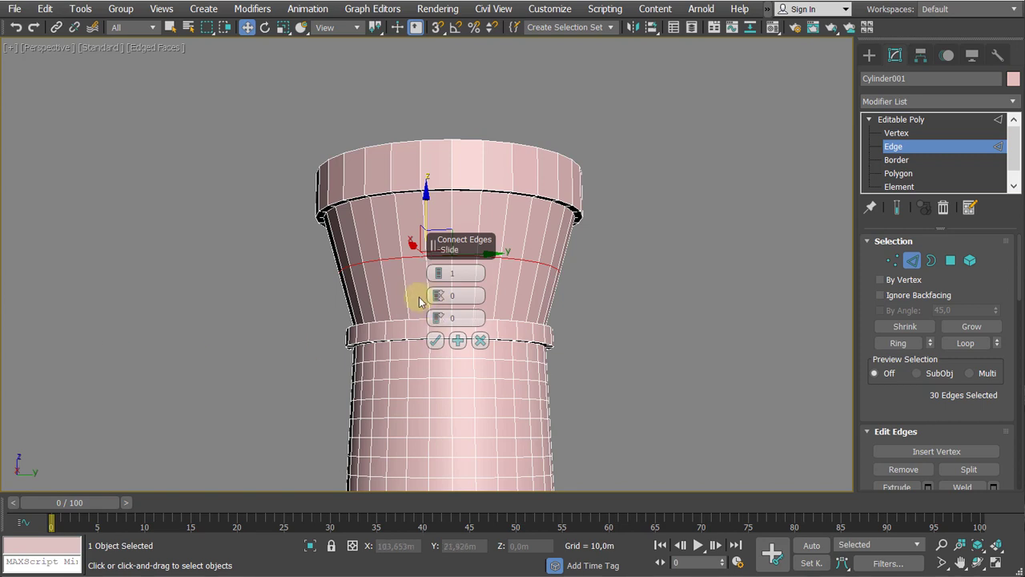
drag(438, 273, 438, 269)
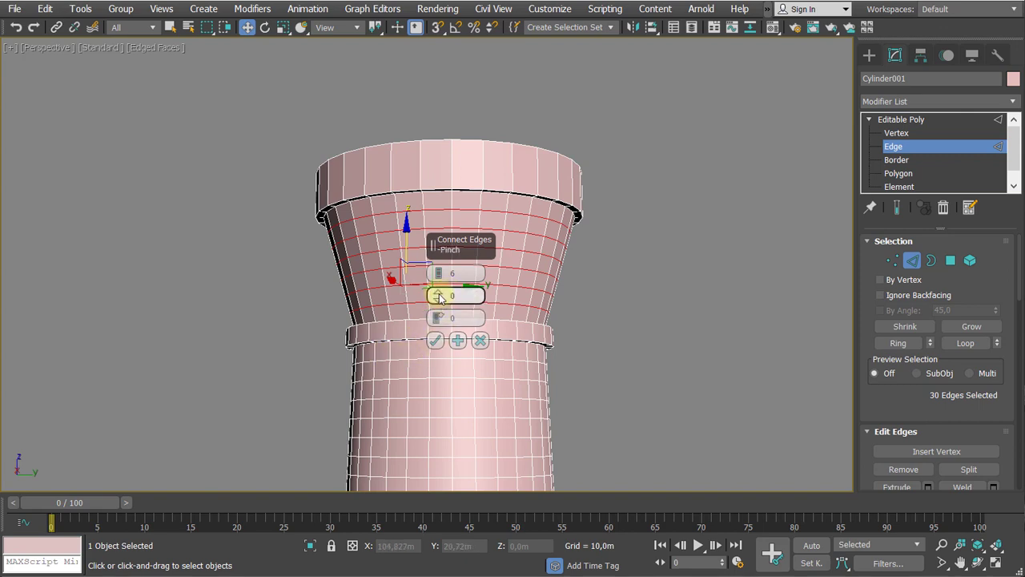
drag(438, 275, 438, 278)
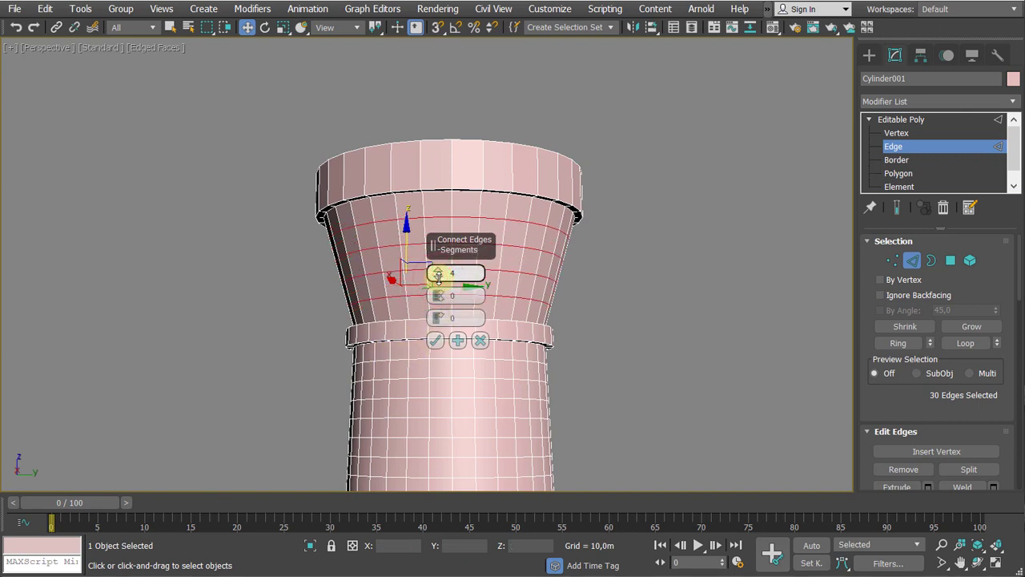
click(435, 339)
scroll(477, 302, up, 4)
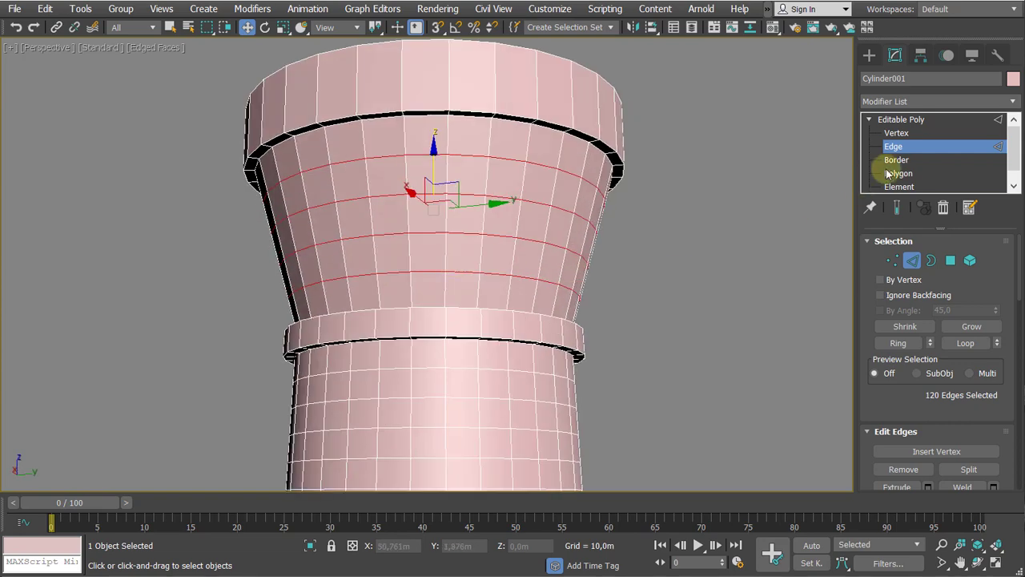
Select a window-shaped block of six polygons, two wide and three high, in the middle rows of the flared section
click(898, 173)
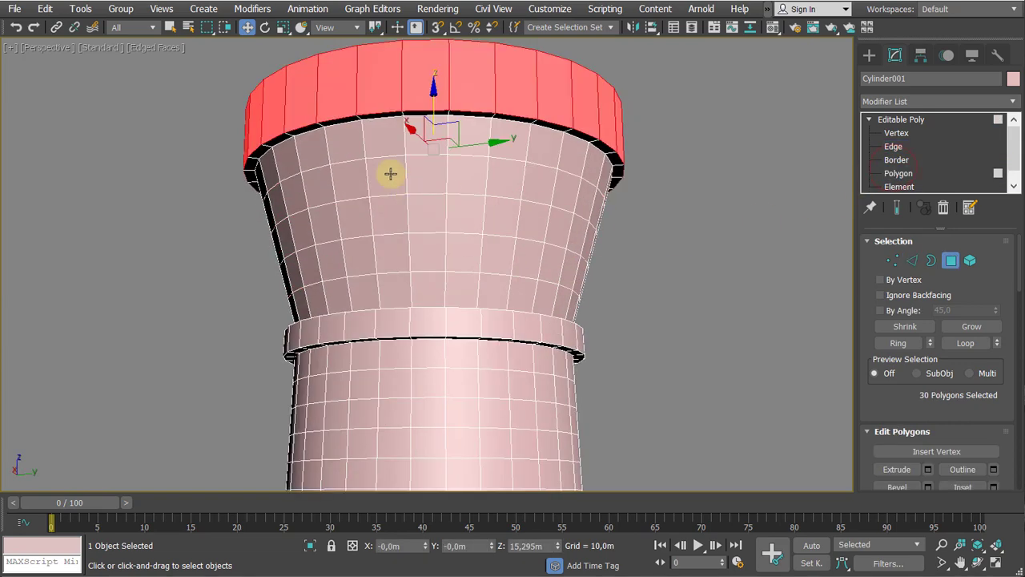
click(429, 164)
ctrl+click(463, 174)
ctrl+click(419, 217)
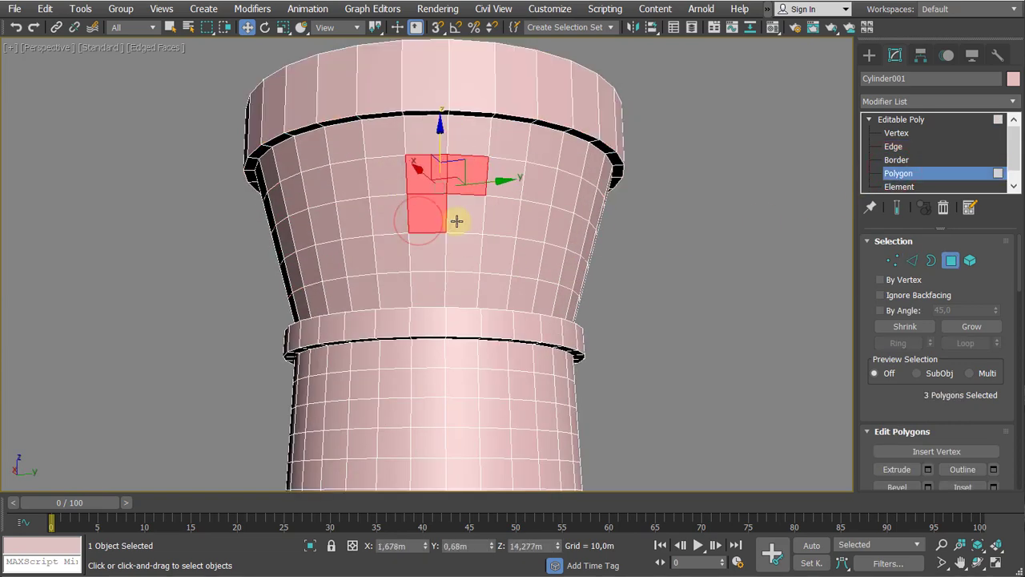
ctrl+click(457, 221)
ctrl+click(419, 251)
ctrl+click(457, 258)
scroll(423, 281, down, 5)
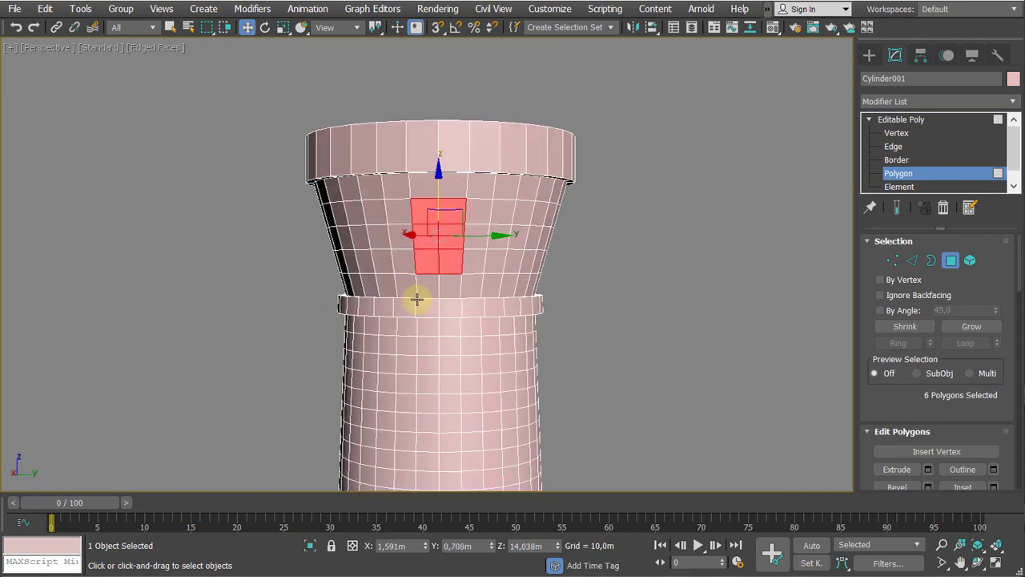
Try extending the window selection with the two polygons of the flare's lowest row
ctrl+click(401, 240)
ctrl+click(425, 237)
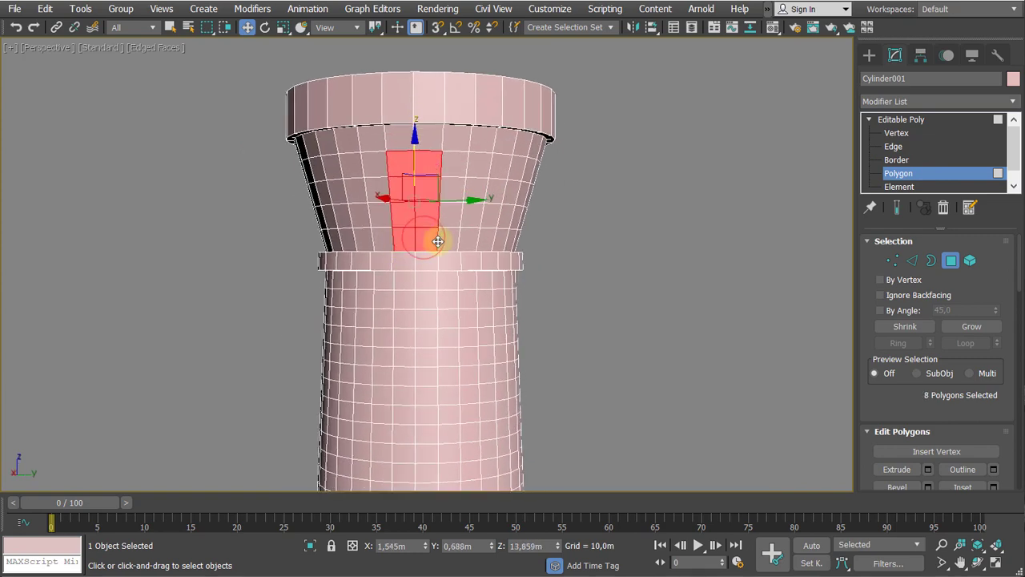
scroll(435, 237, down, 4)
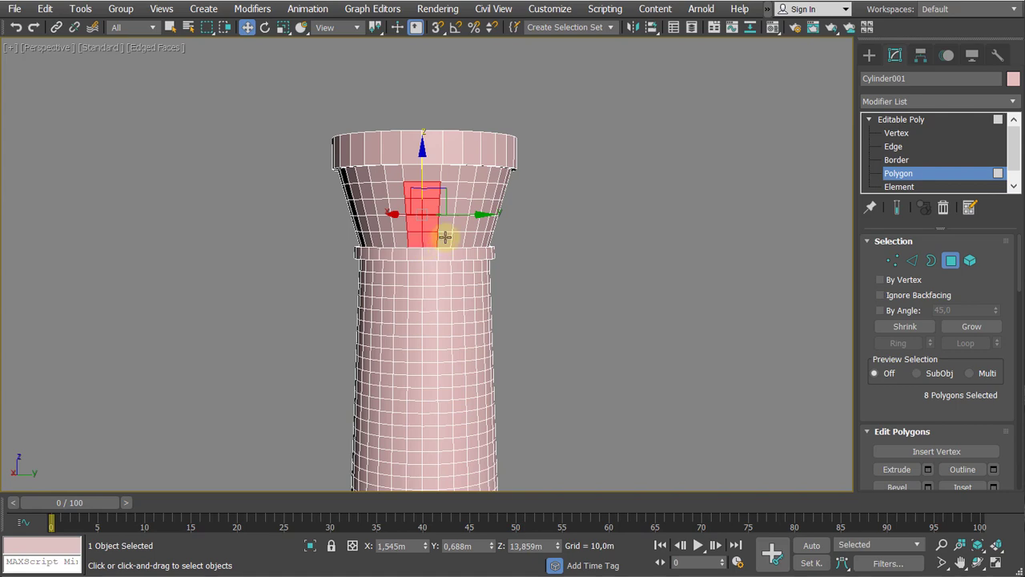
alt+drag(361, 249, 361, 249)
scroll(412, 264, up, 5)
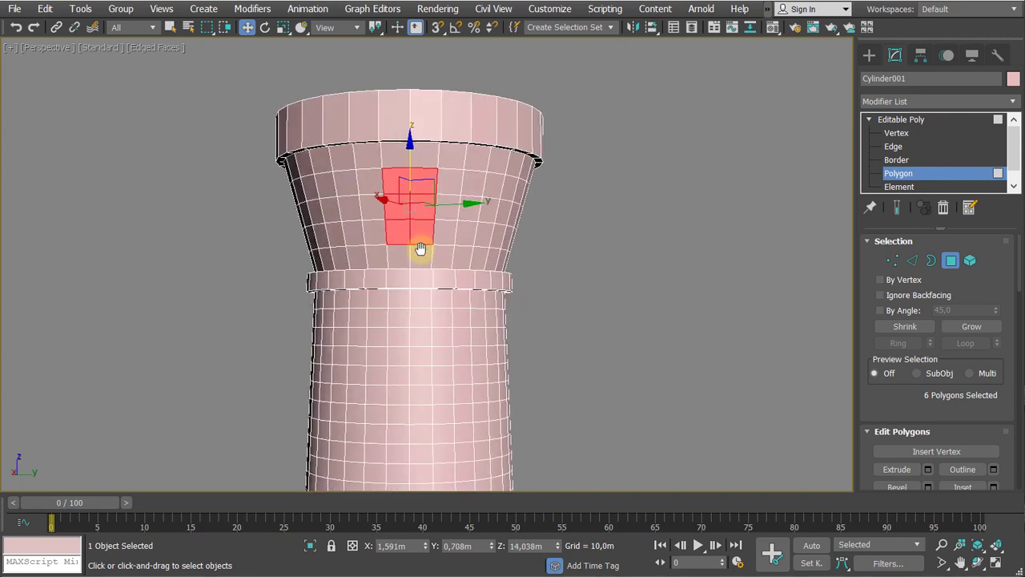
Add two blocks of eight polygons, each two wide and four high, to the selection on the shaft directly below the flare's window block
scroll(408, 261, down, 4)
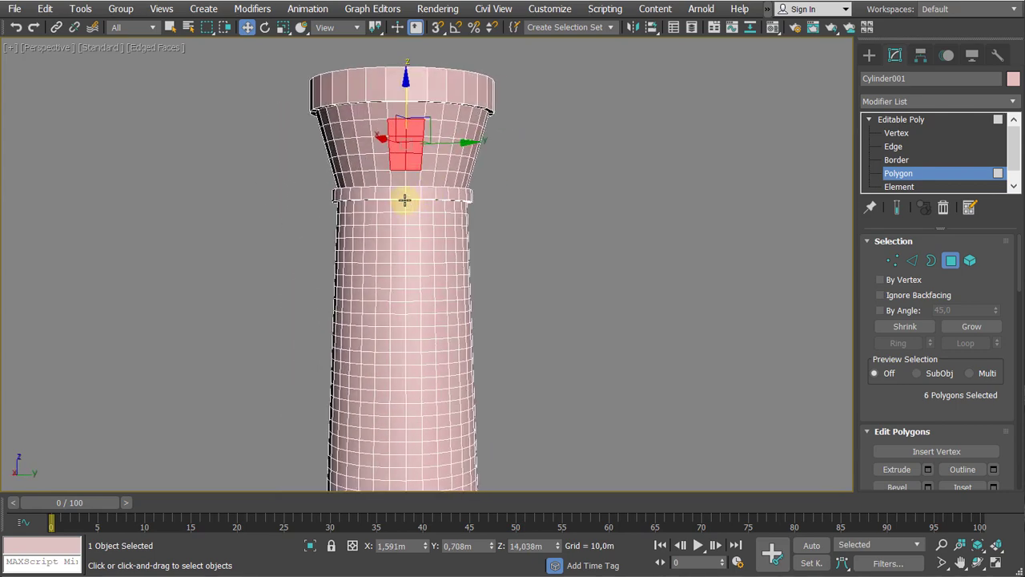
alt+middle_drag(402, 215, 400, 218)
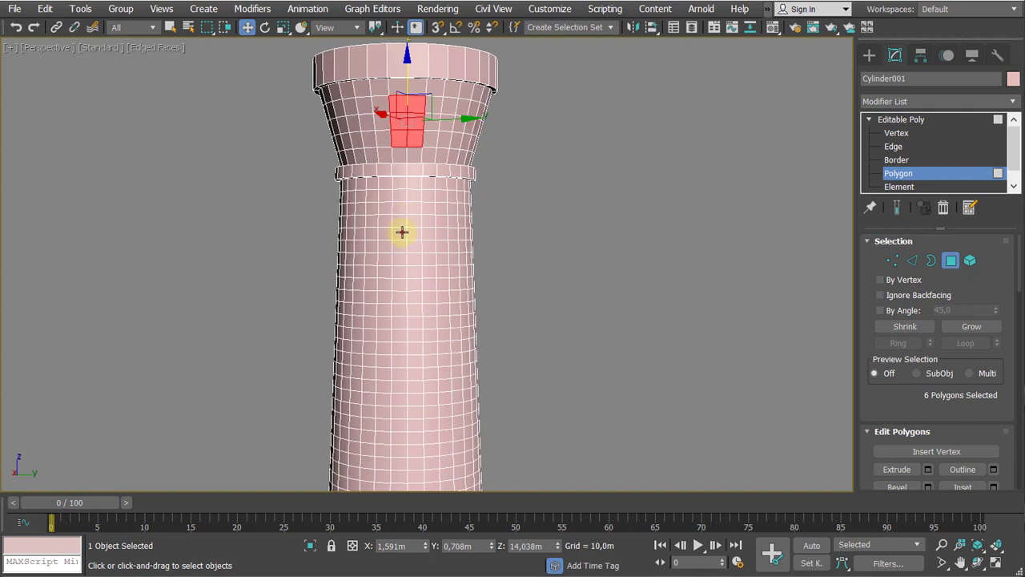
ctrl+click(400, 233)
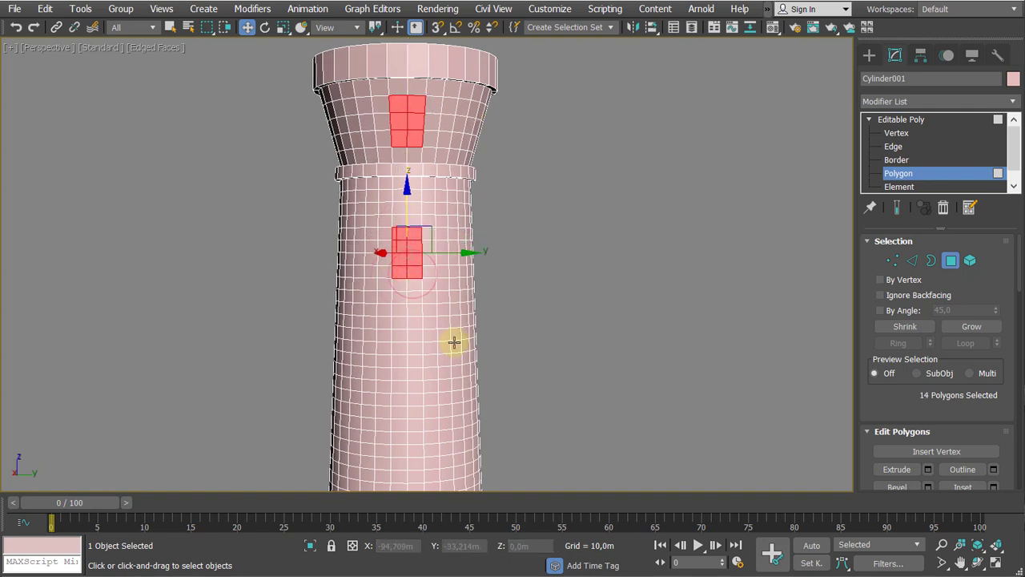
middle_drag(454, 342, 445, 318)
alt+middle_drag(446, 318, 418, 288)
scroll(411, 310, down, 3)
middle_drag(419, 288, 425, 185)
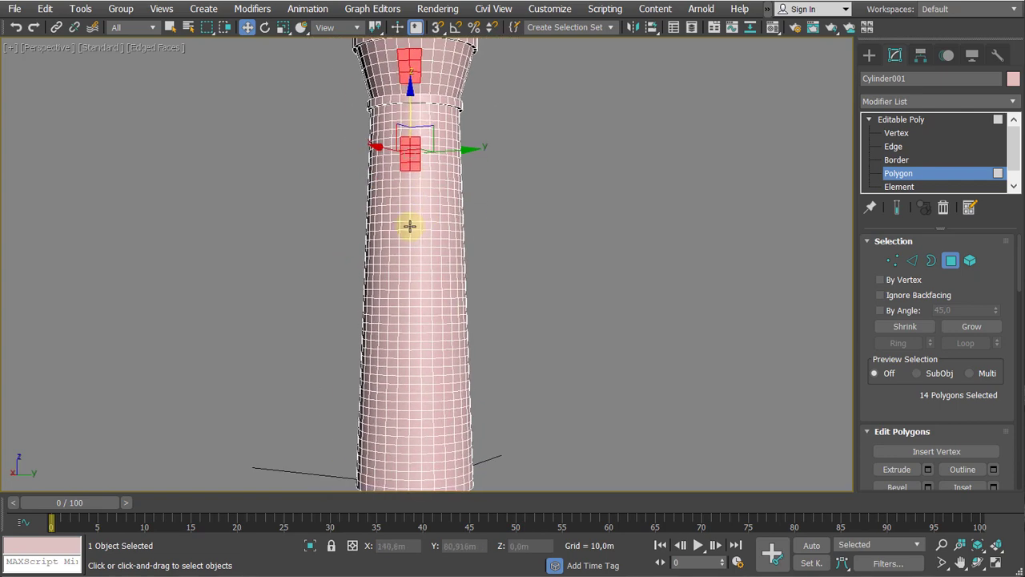
middle_drag(419, 227, 409, 253)
scroll(400, 264, up, 2)
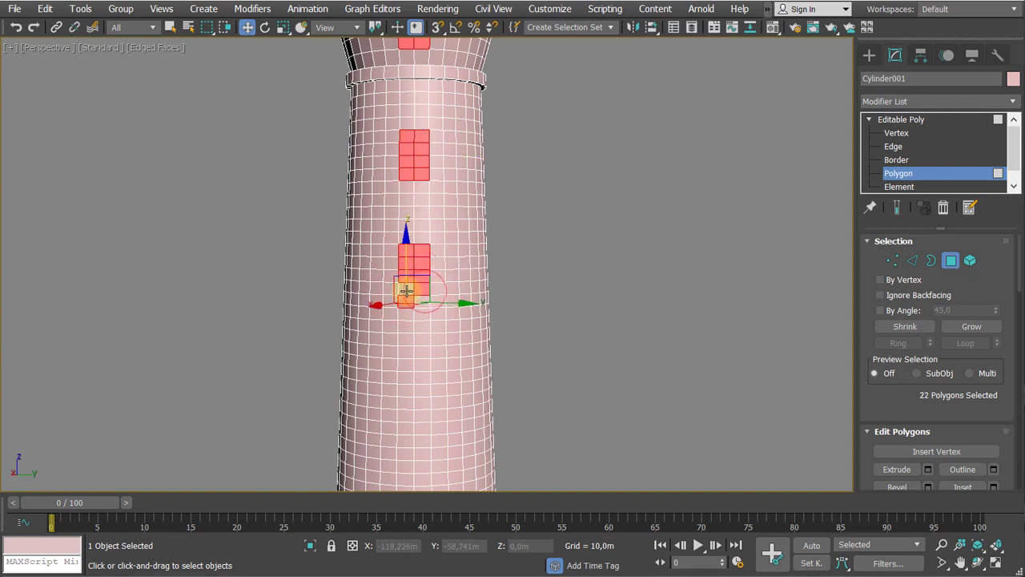
Extrude the three selected window blocks inward to form recesses in the tower wall
scroll(449, 299, down, 5)
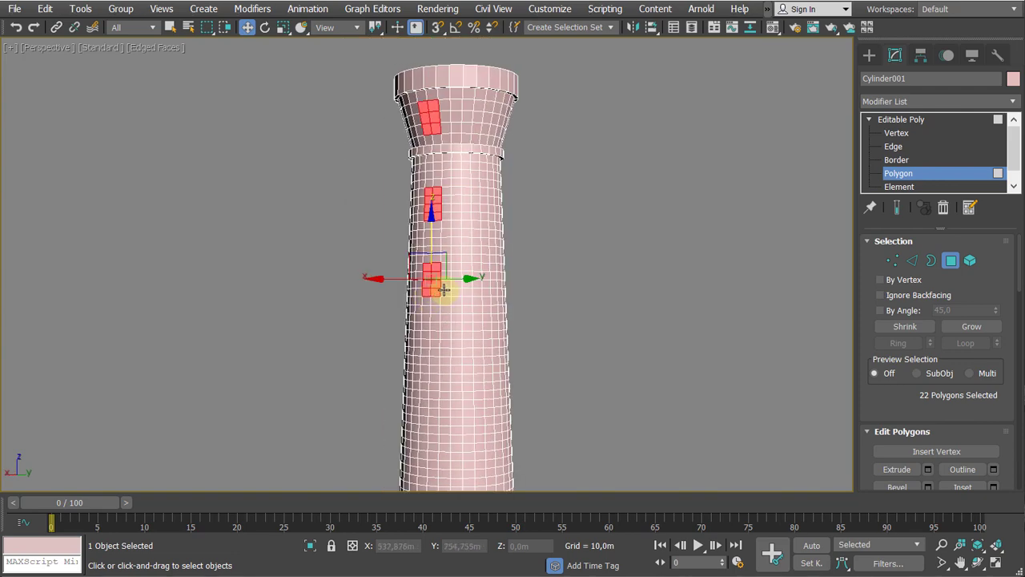
scroll(434, 278, up, 6)
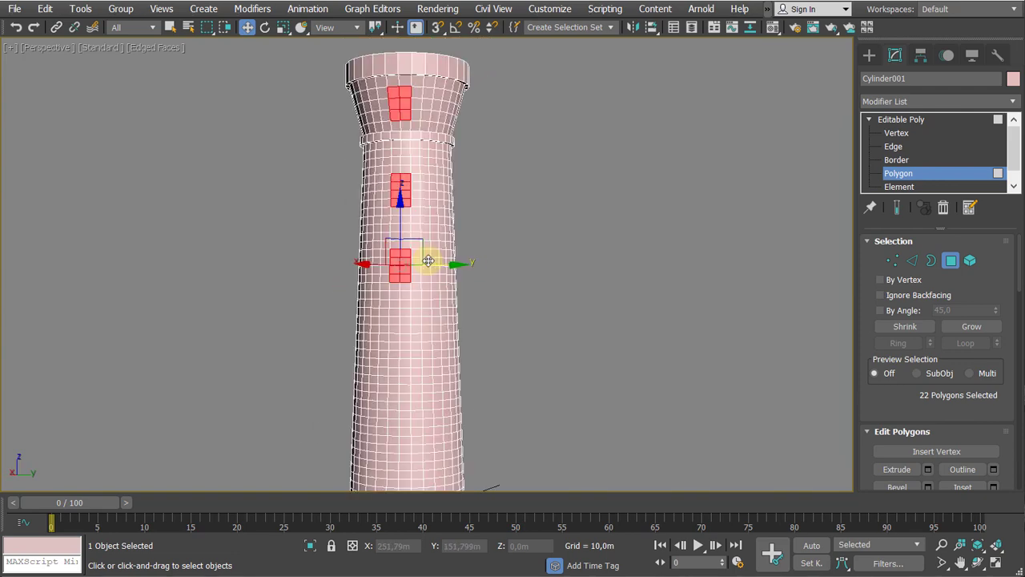
scroll(420, 261, down, 5)
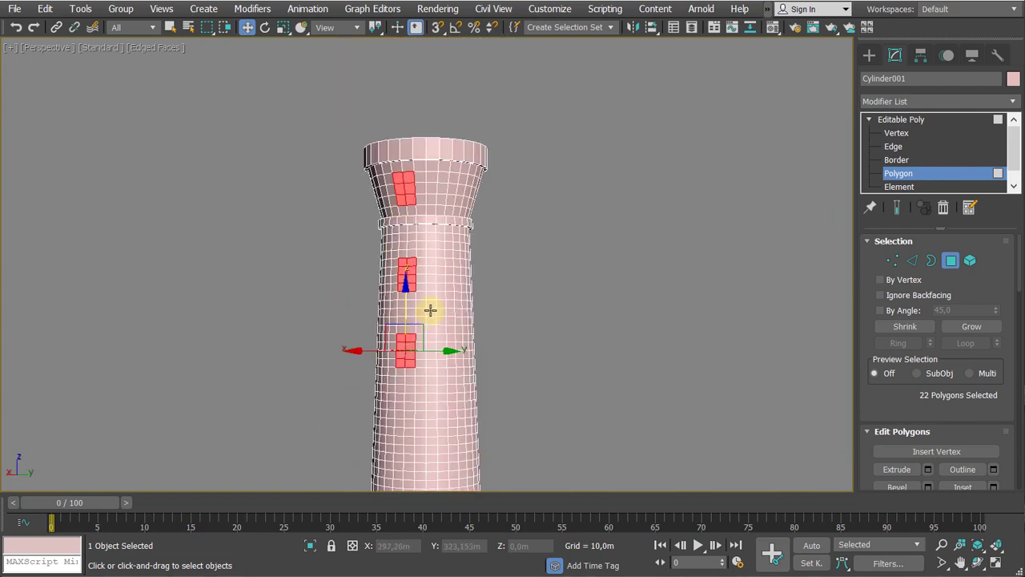
alt+middle_drag(426, 290, 407, 305)
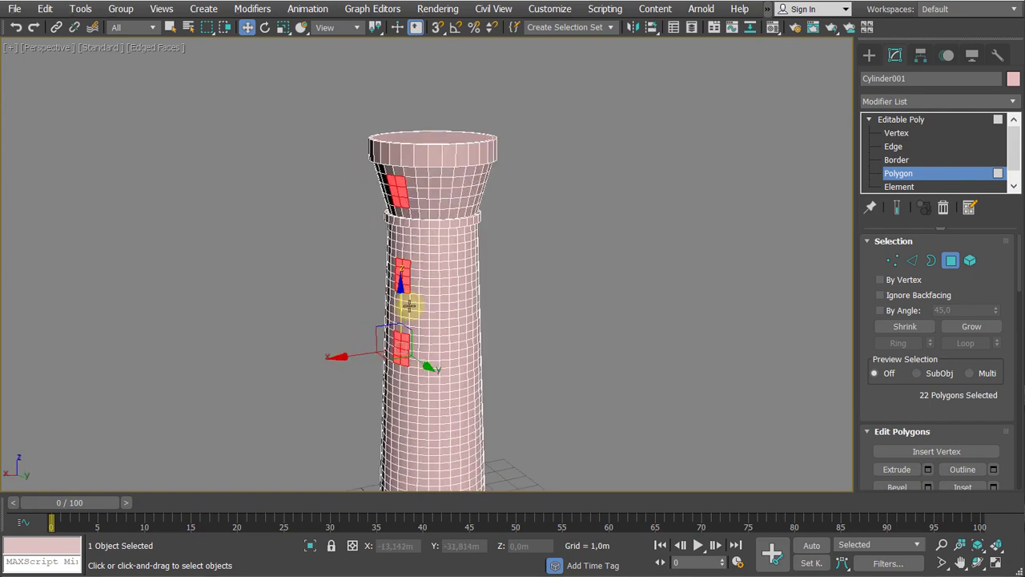
scroll(467, 245, up, 4)
scroll(417, 336, down, 5)
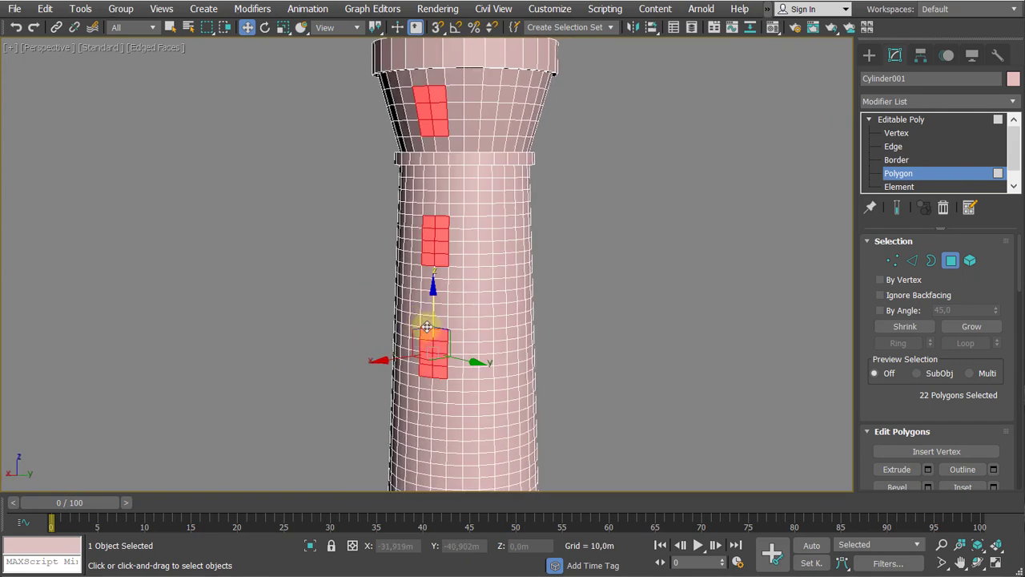
key(shift+e)
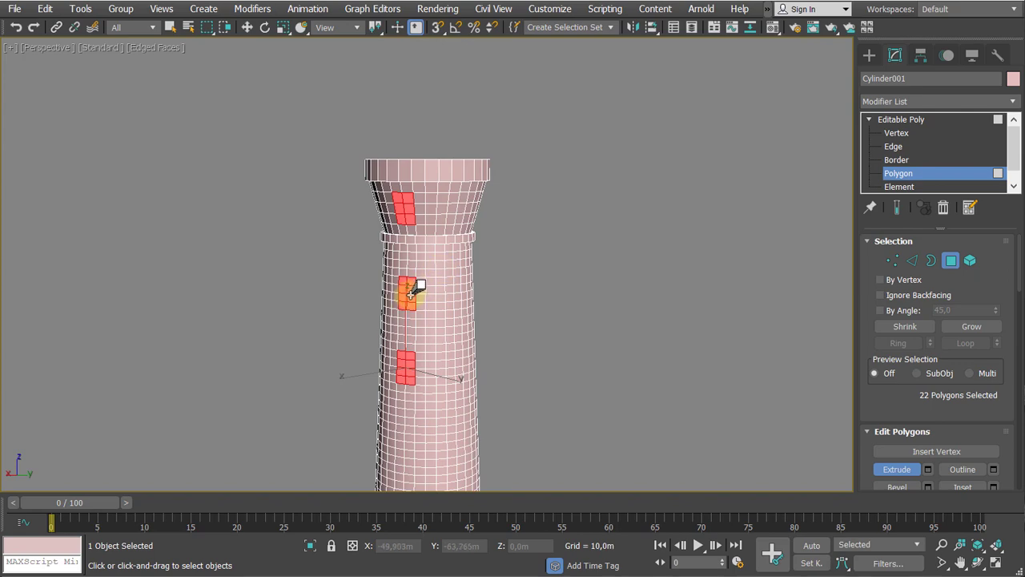
alt+middle_drag(411, 298, 545, 258)
Lower the six back polygons of the flare's window recess slightly so they sit closer to the opening's level
alt+drag(556, 231, 433, 316)
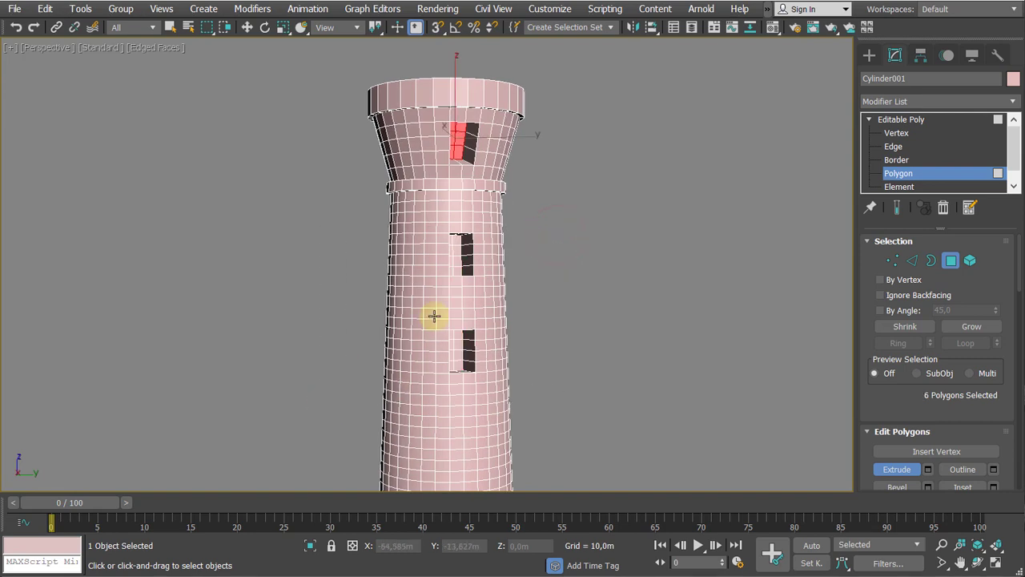
middle_drag(503, 201, 454, 260)
scroll(454, 260, up, 4)
middle_drag(410, 206, 396, 238)
key(w)
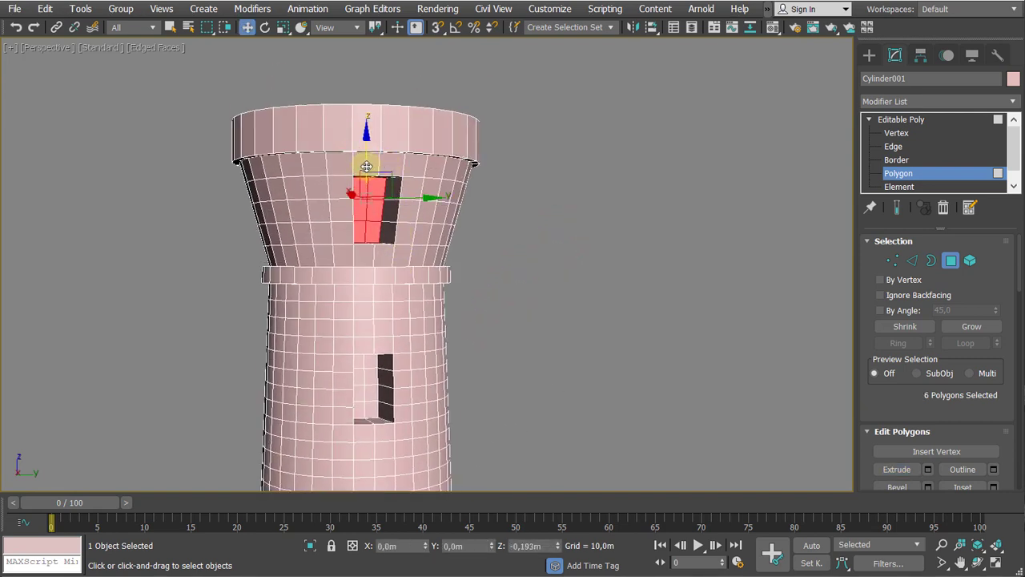
drag(366, 166, 359, 178)
Examine the tilt of the flare recess's back polygons from the left and from above in wireframe
key(l)
key(z)
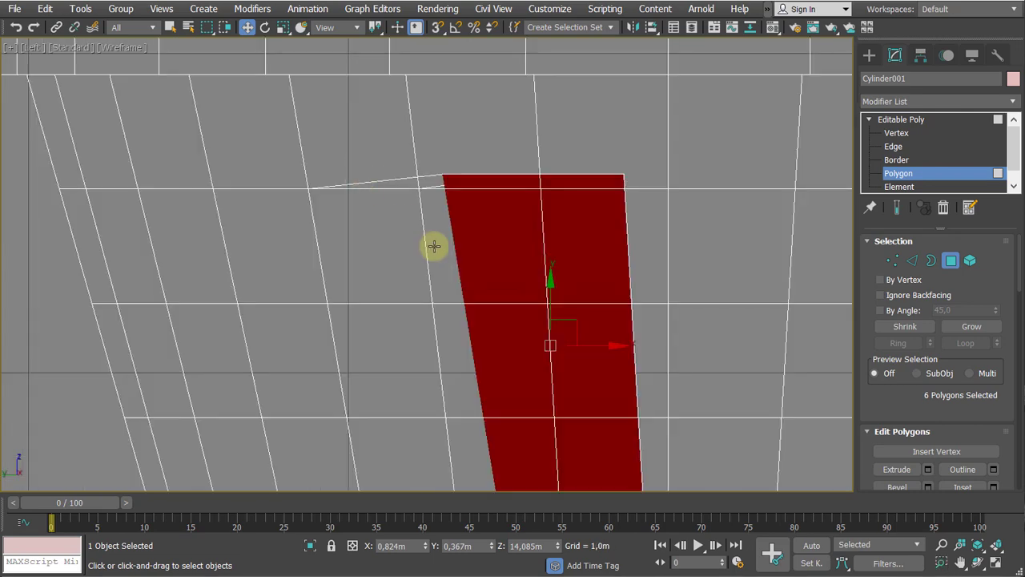
scroll(432, 245, down, 5)
key(F3)
key(F3)
scroll(379, 202, down, 4)
scroll(379, 202, up, 8)
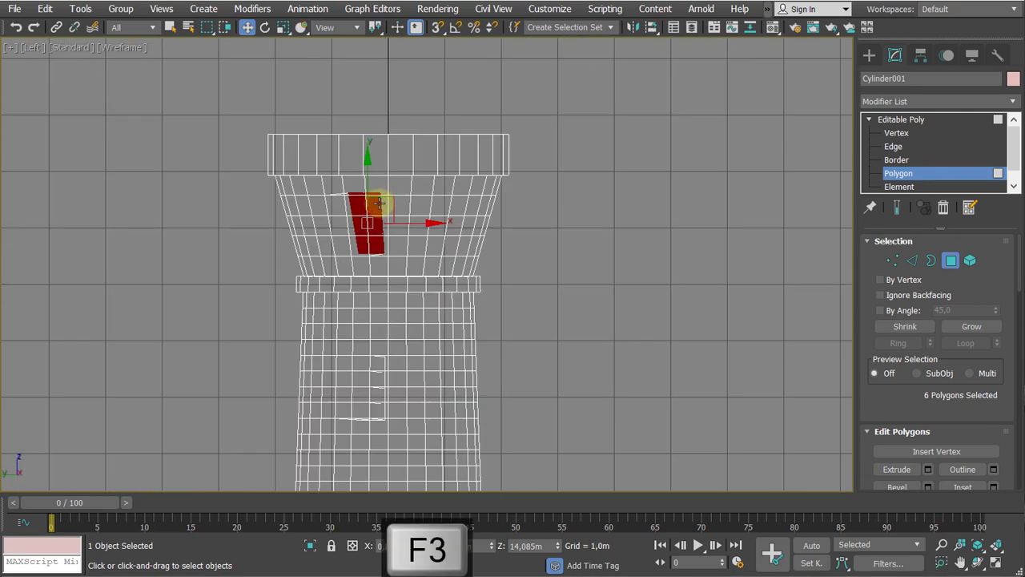
key(t)
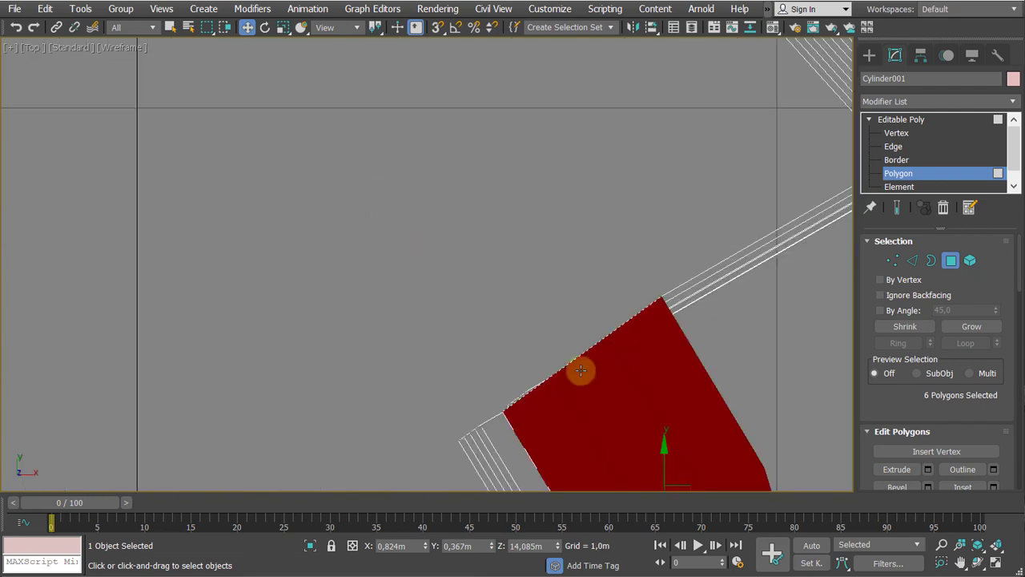
scroll(354, 225, down, 6)
Try rotating the recess's back polygons upright using the View reference coordinate system, and undo the rotation
key(e)
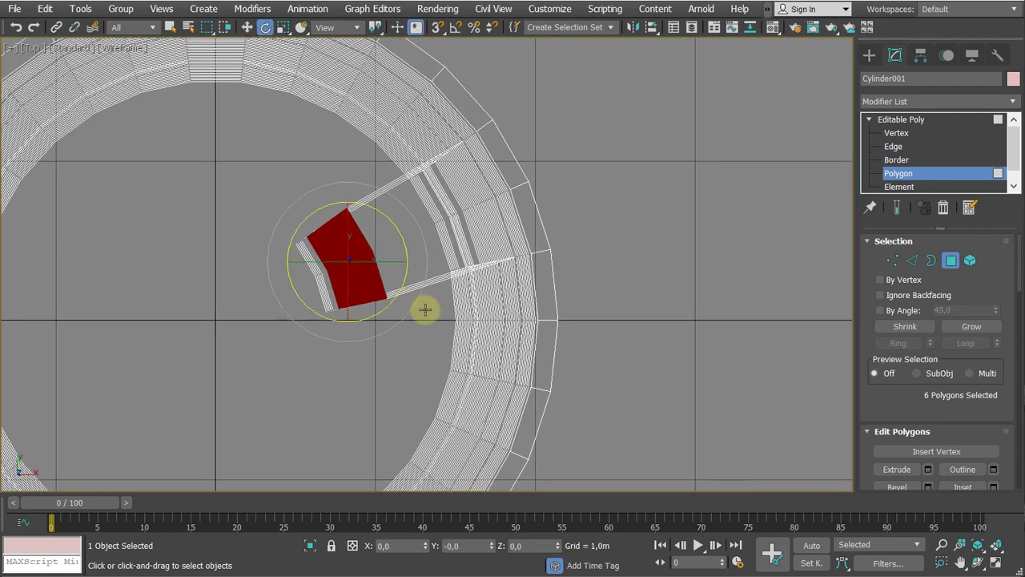
alt+right_click(376, 269)
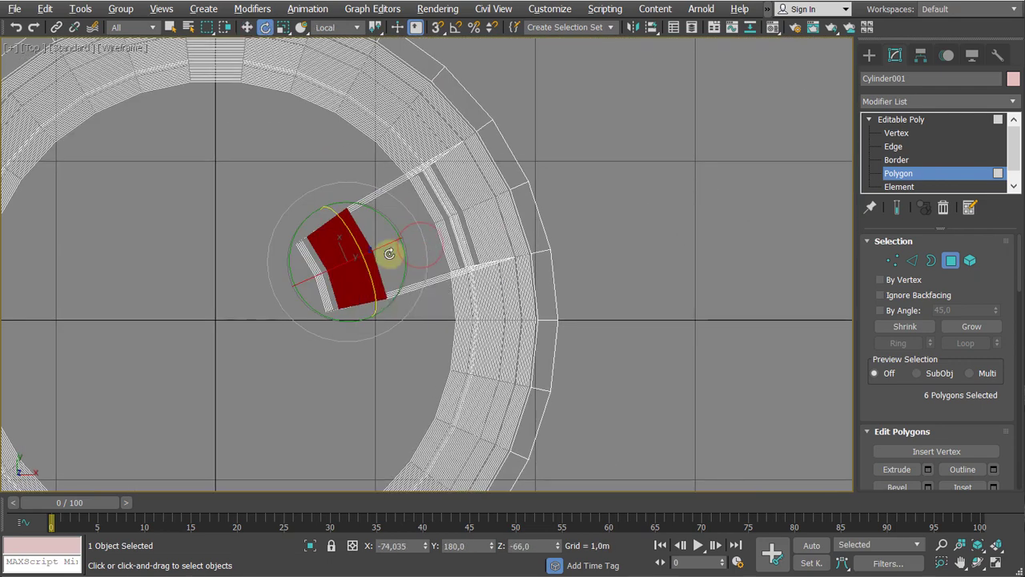
alt+right_click(396, 250)
click(425, 231)
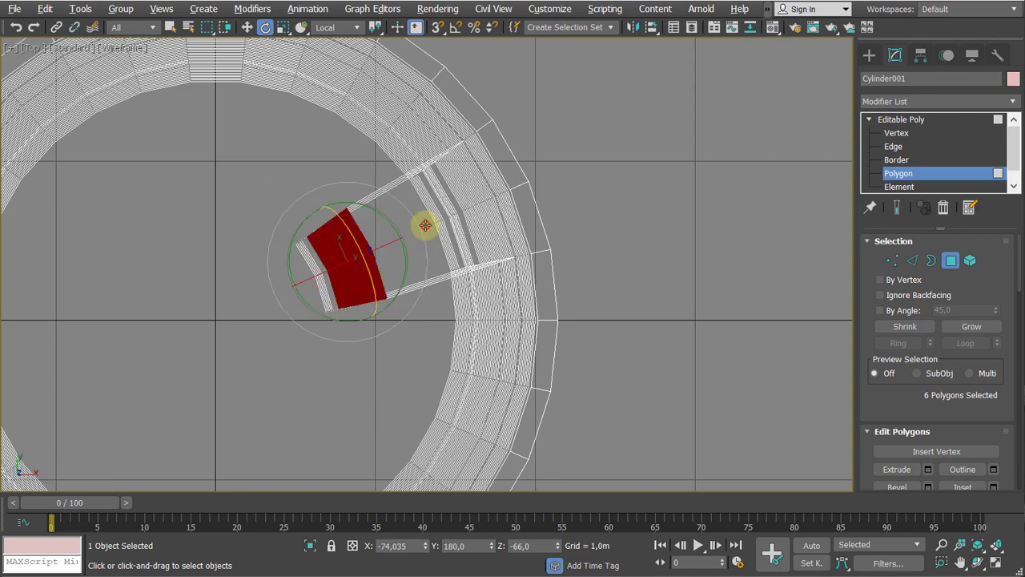
click(338, 28)
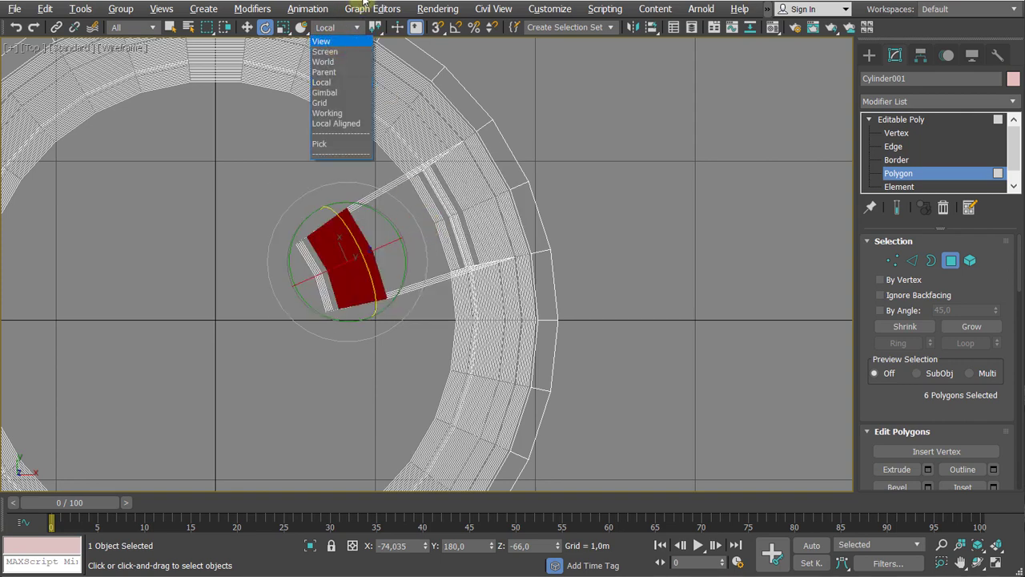
click(365, 2)
click(338, 28)
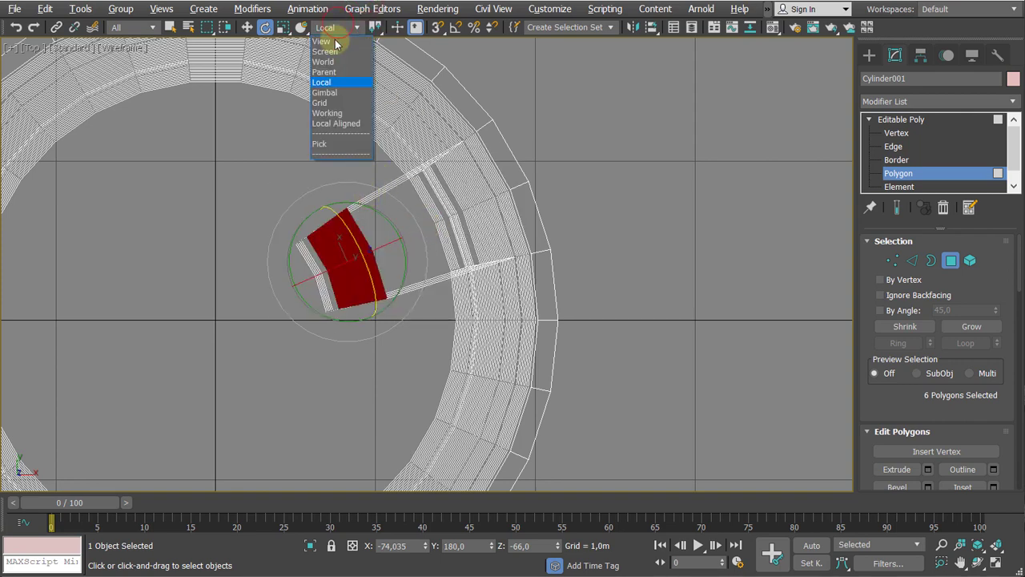
click(329, 38)
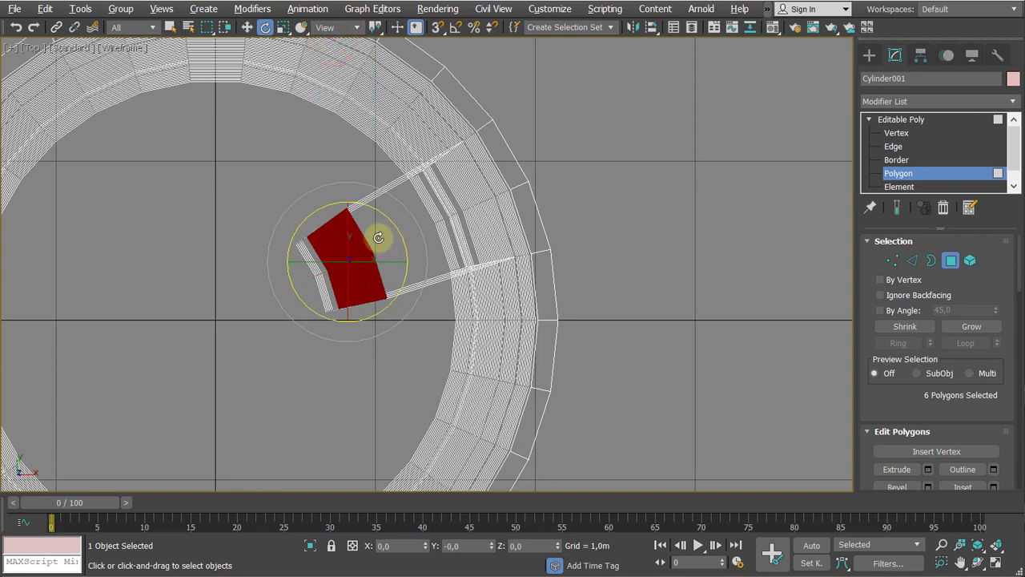
drag(378, 238, 366, 245)
key(ctrl+z)
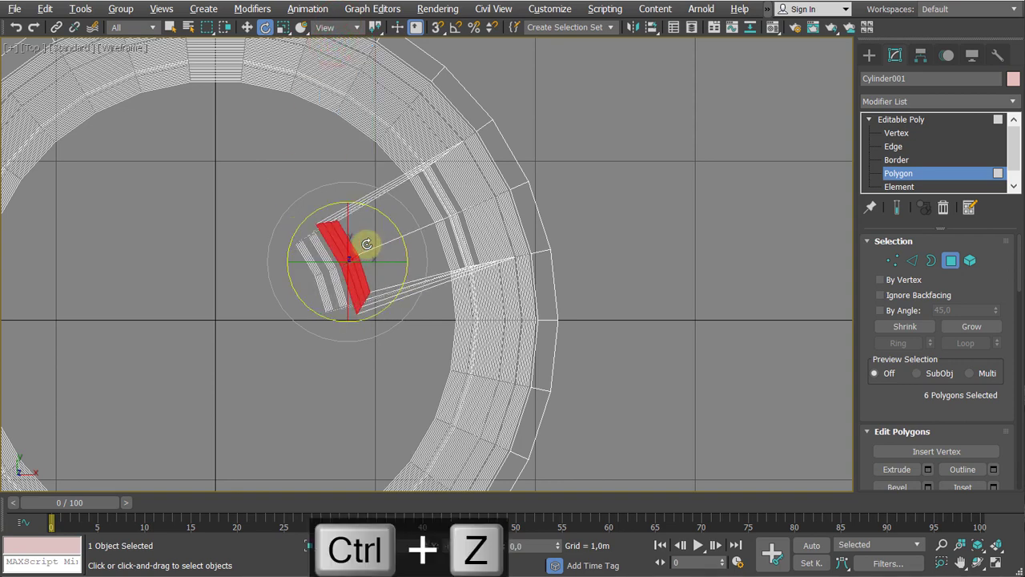
Rotate the six recess back polygons upright in the Local coordinate system, and restore the View reference system
click(355, 29)
click(324, 84)
drag(382, 257, 362, 245)
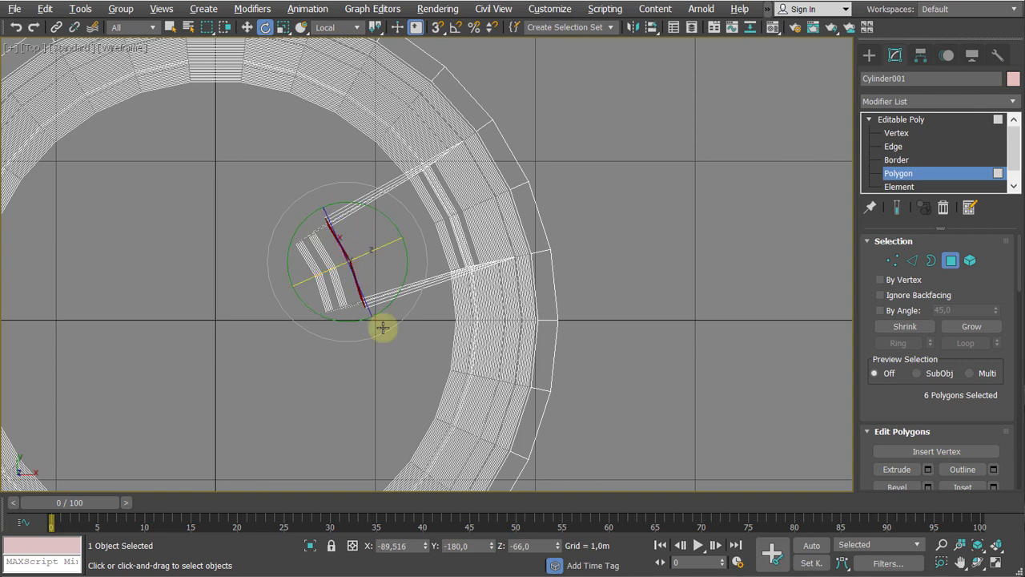
click(356, 28)
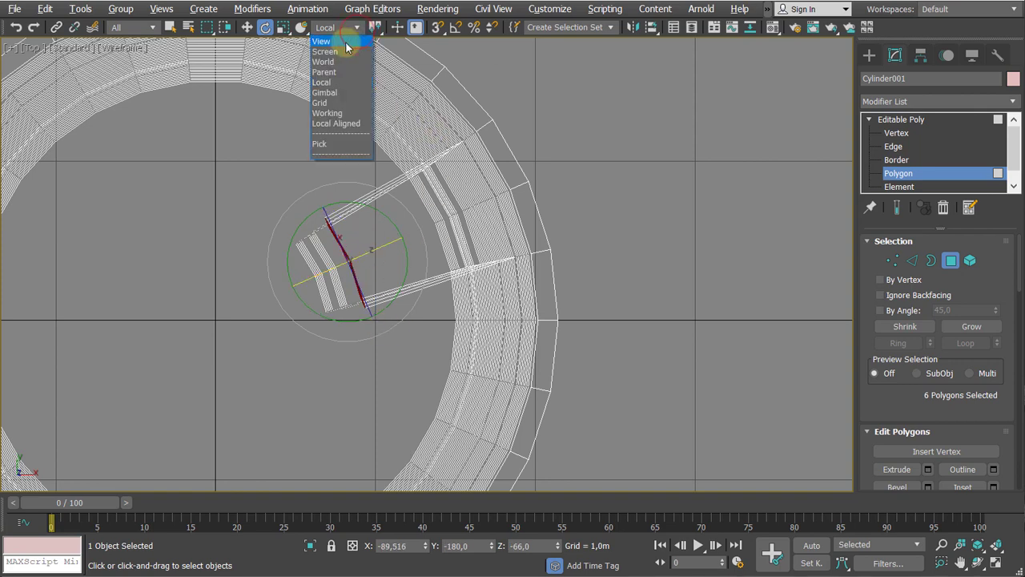
click(321, 41)
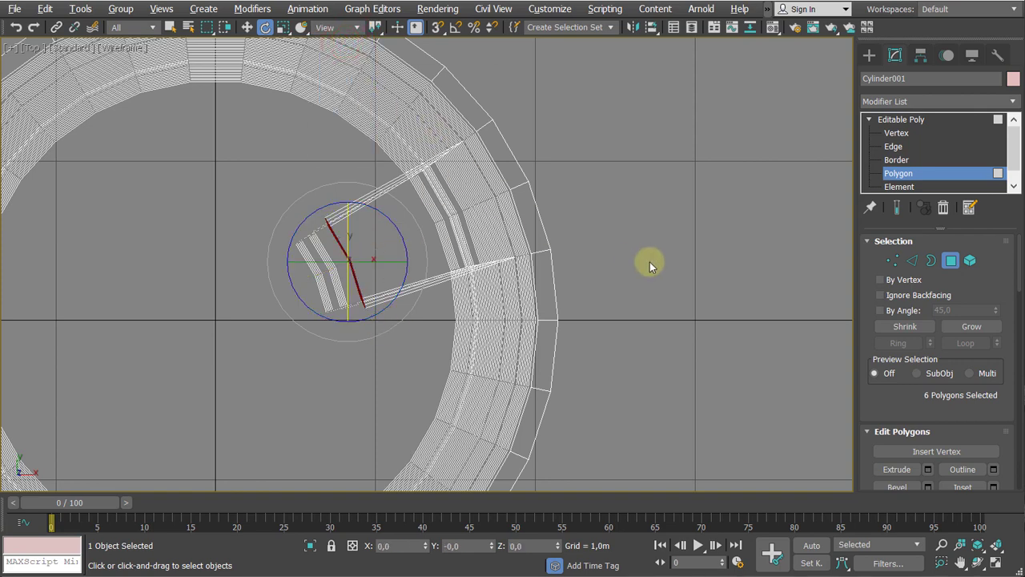
Return to the perspective view, leave polygon editing, deselect the tower and turn off edged faces to check the shading
key(p)
mouse_move(618, 257)
alt+middle_down()
mouse_move(519, 256)
mouse_move(520, 180)
mouse_move(550, 202)
mouse_move(498, 242)
alt+middle_up()
scroll(535, 240, down, 4)
scroll(520, 180, down, 3)
click(921, 120)
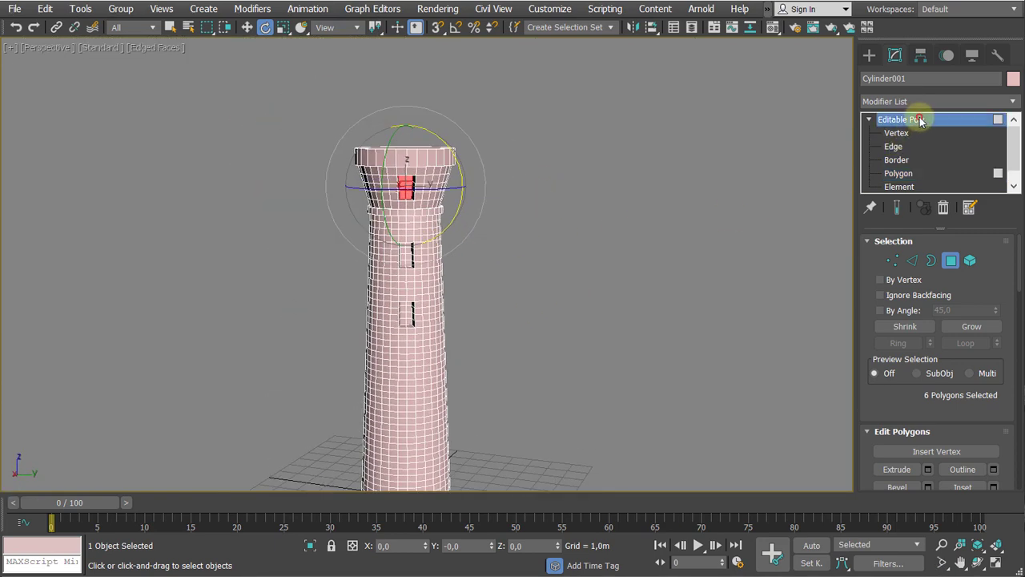
click(627, 220)
key(F4)
scroll(627, 220, down, 3)
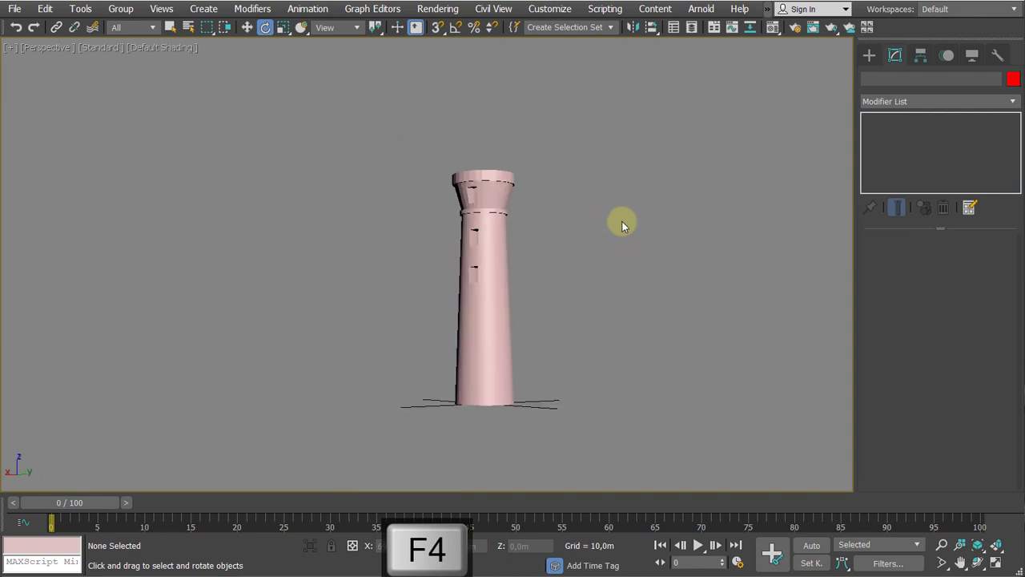
alt+middle_drag(622, 222, 613, 196)
scroll(613, 196, up, 3)
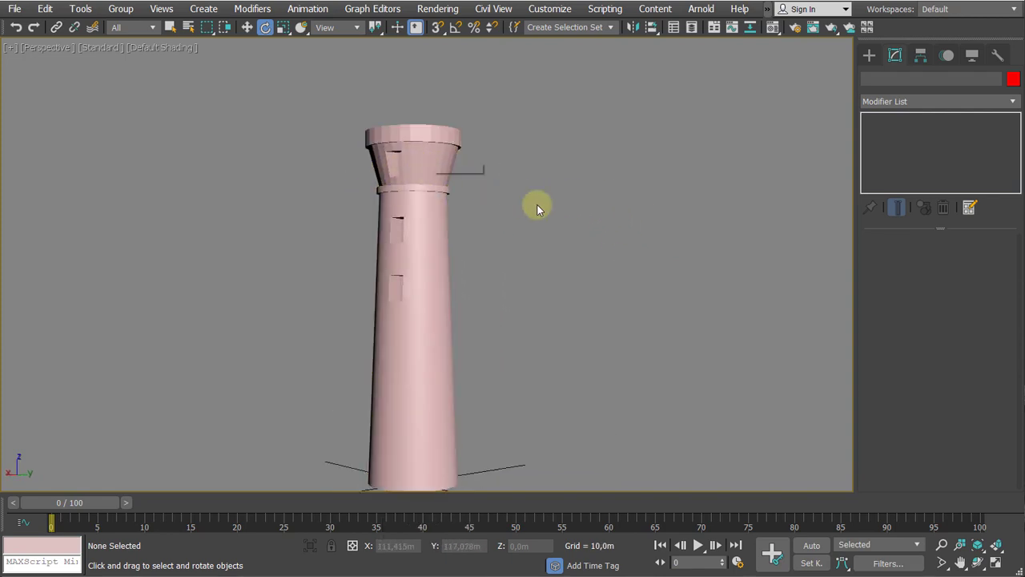
middle_drag(538, 202, 538, 189)
middle_drag(473, 197, 486, 208)
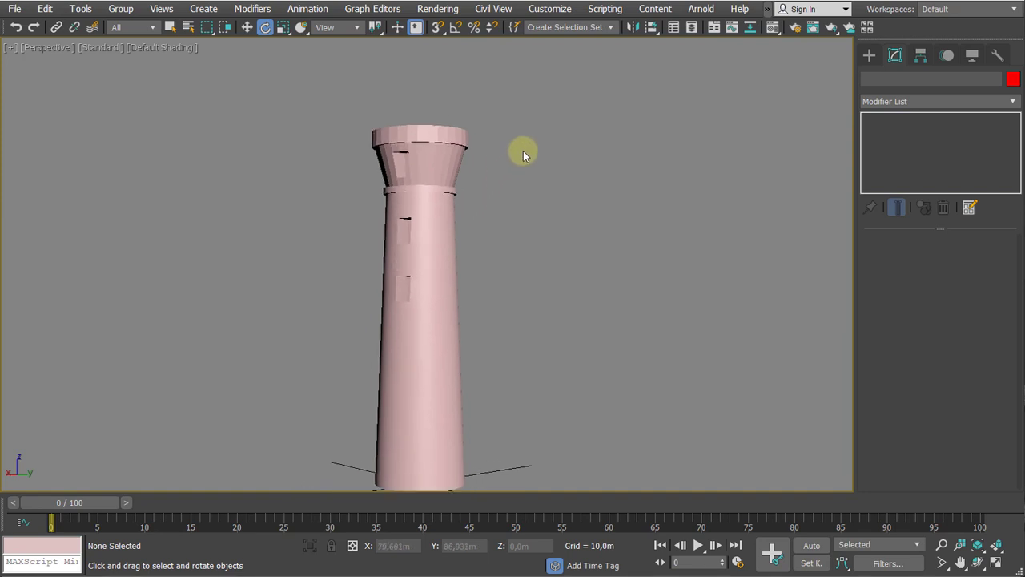
Select all of the tower's polygons, auto-smooth them with a threshold of 45, and clear the selection
key(ctrl+a)
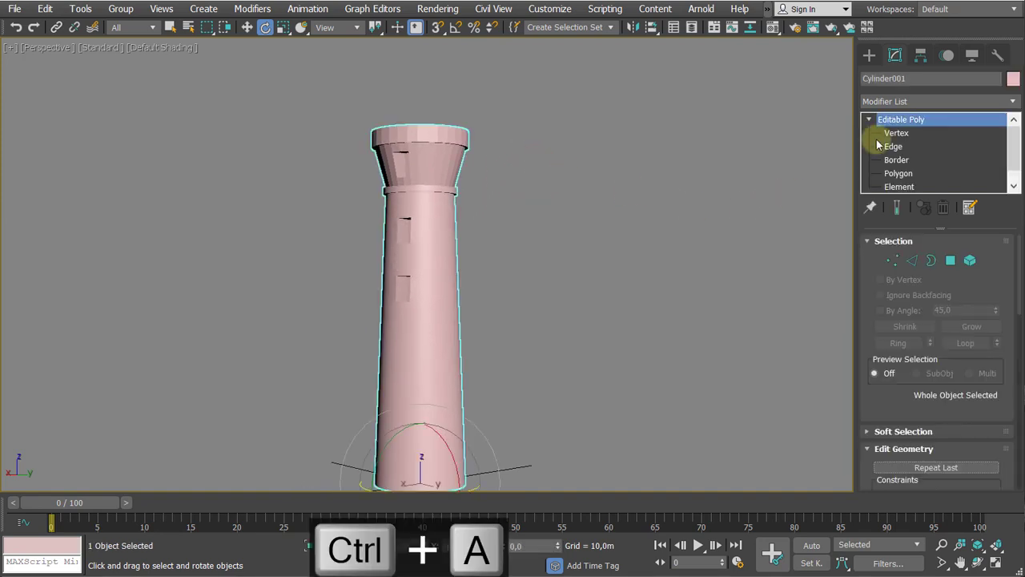
click(898, 173)
click(620, 221)
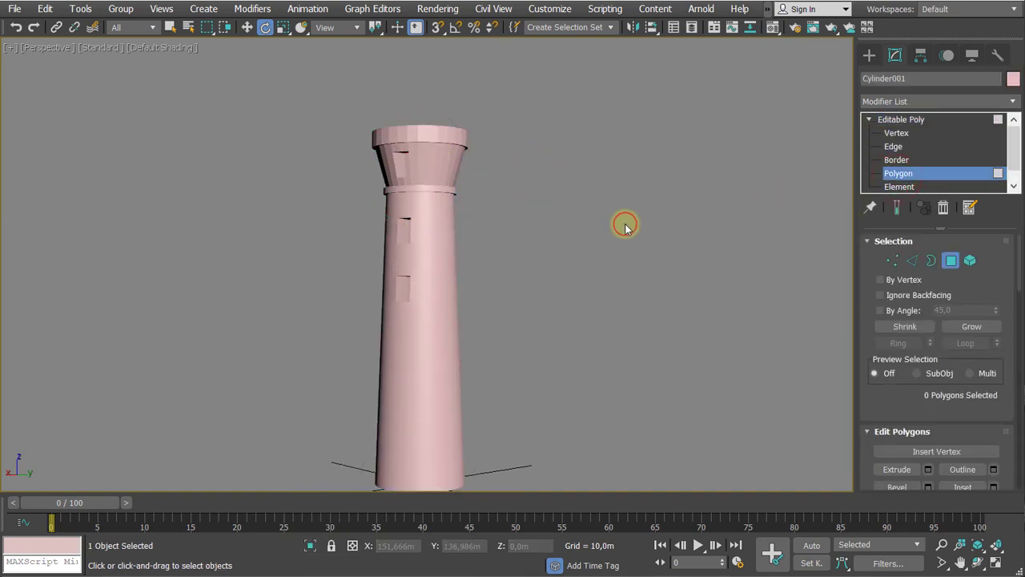
key(ctrl+a)
scroll(885, 419, down, 10)
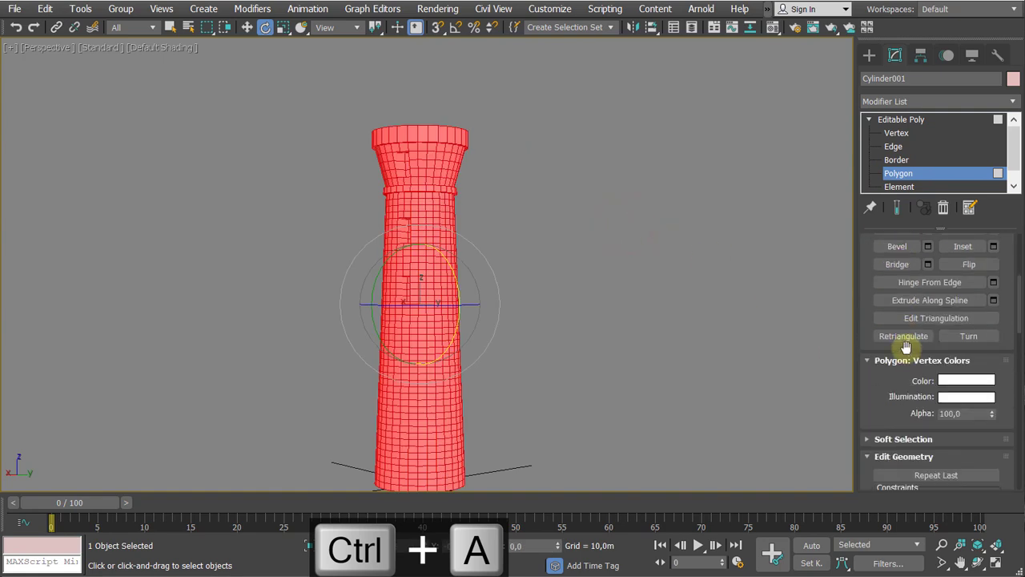
scroll(917, 372, down, 8)
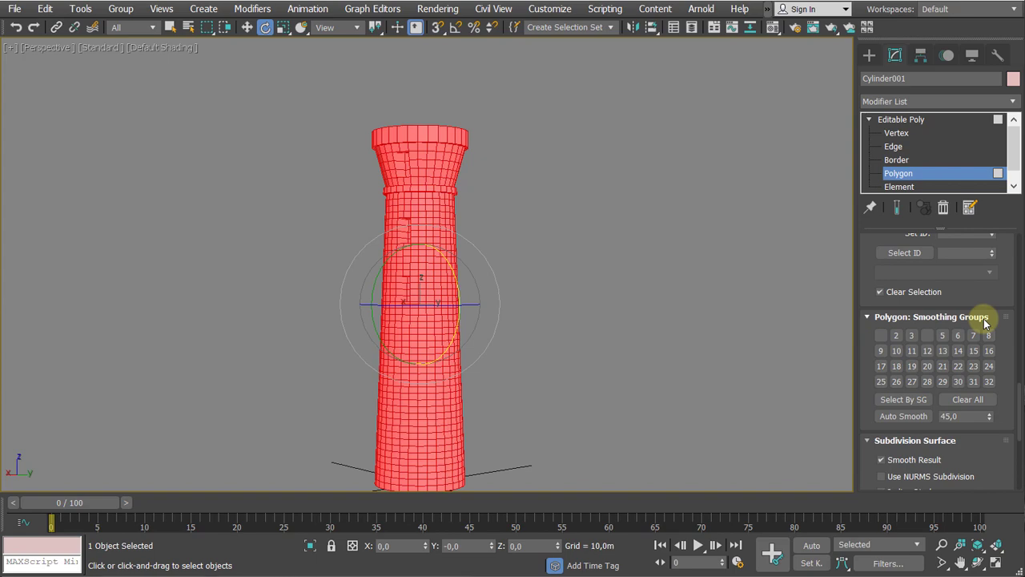
click(905, 417)
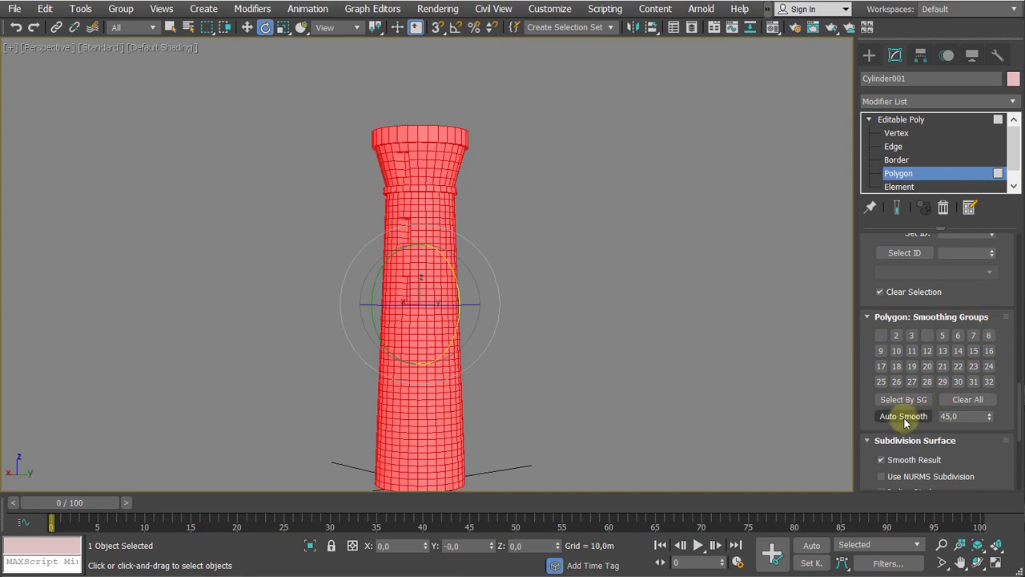
alt+middle_drag(508, 240, 635, 265)
click(906, 417)
click(635, 264)
alt+middle_drag(534, 251, 591, 210)
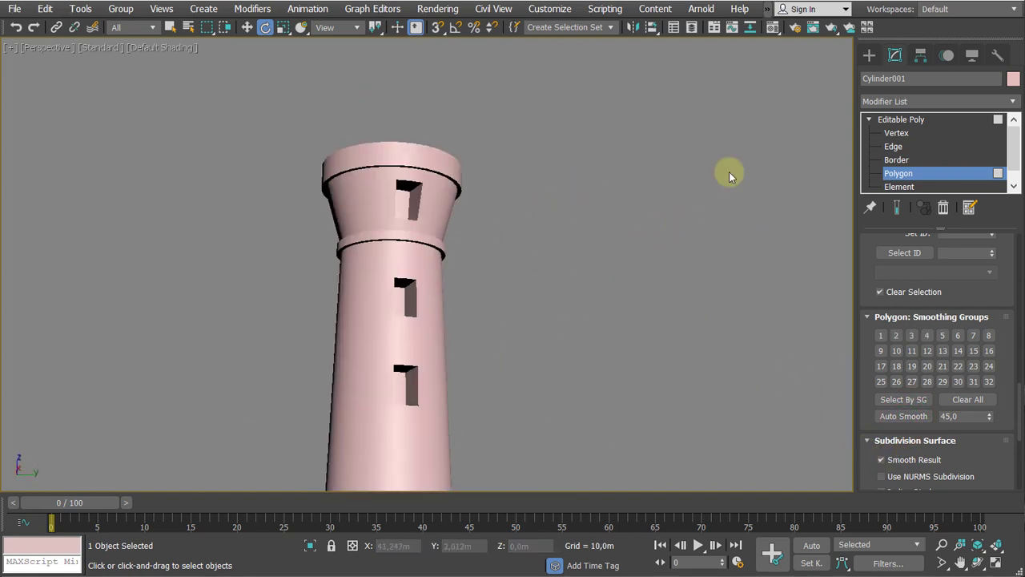
alt+middle_drag(585, 332, 612, 285)
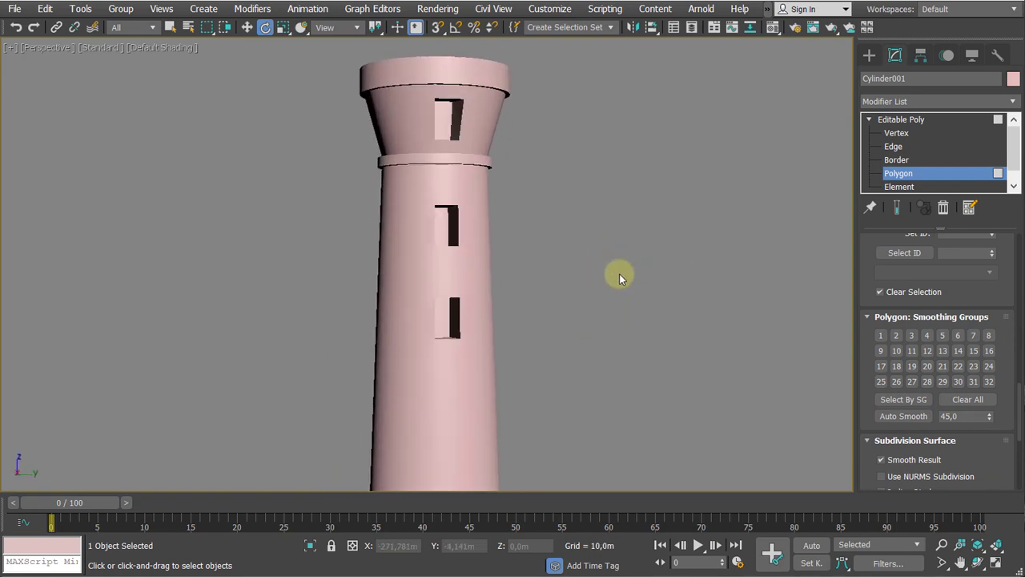
Select the polygon capping the top of the tower inside the rim and scale it uniformly
scroll(585, 264, down, 5)
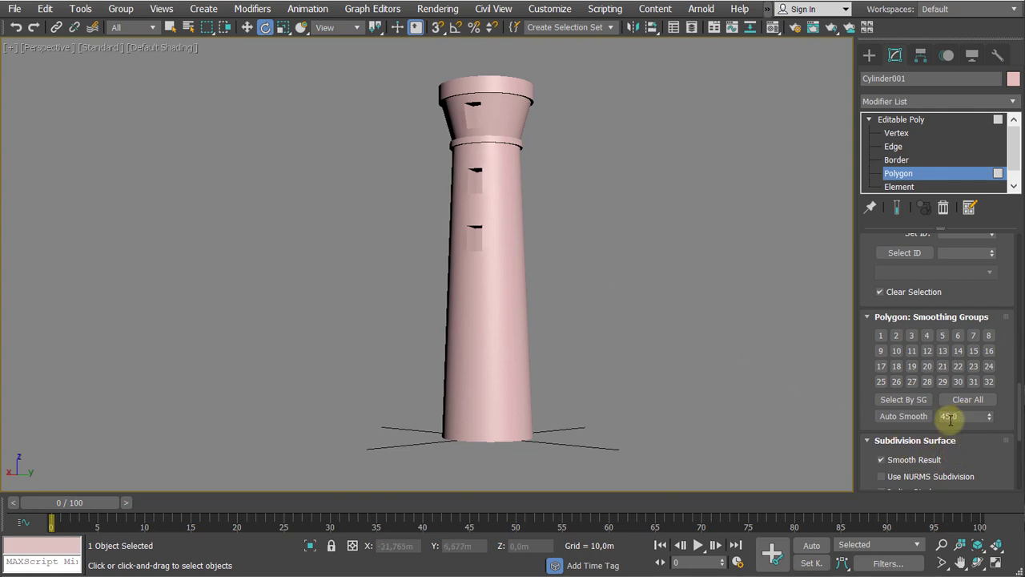
middle_drag(634, 240, 561, 261)
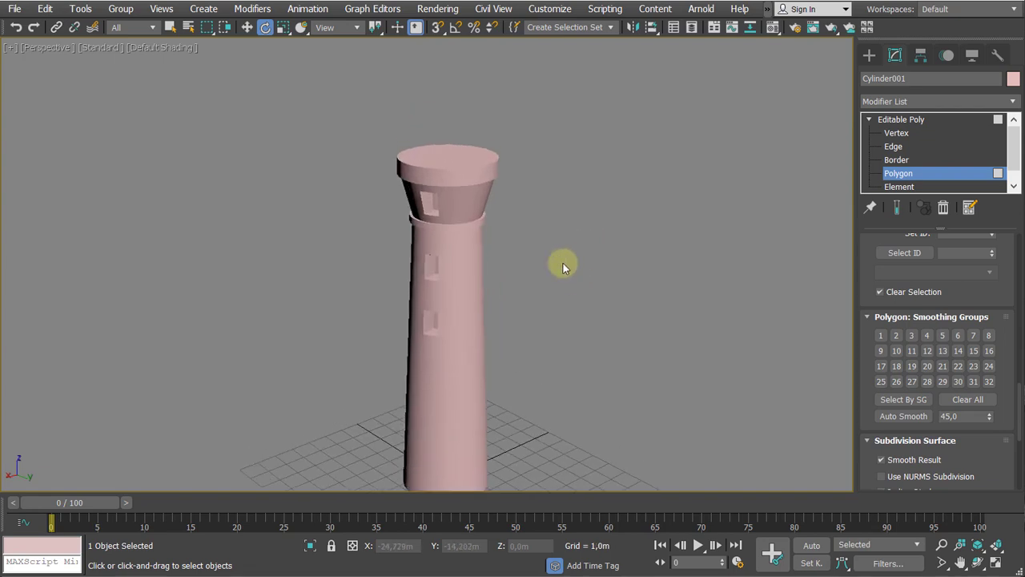
scroll(528, 229, up, 3)
middle_drag(529, 226, 568, 302)
click(422, 188)
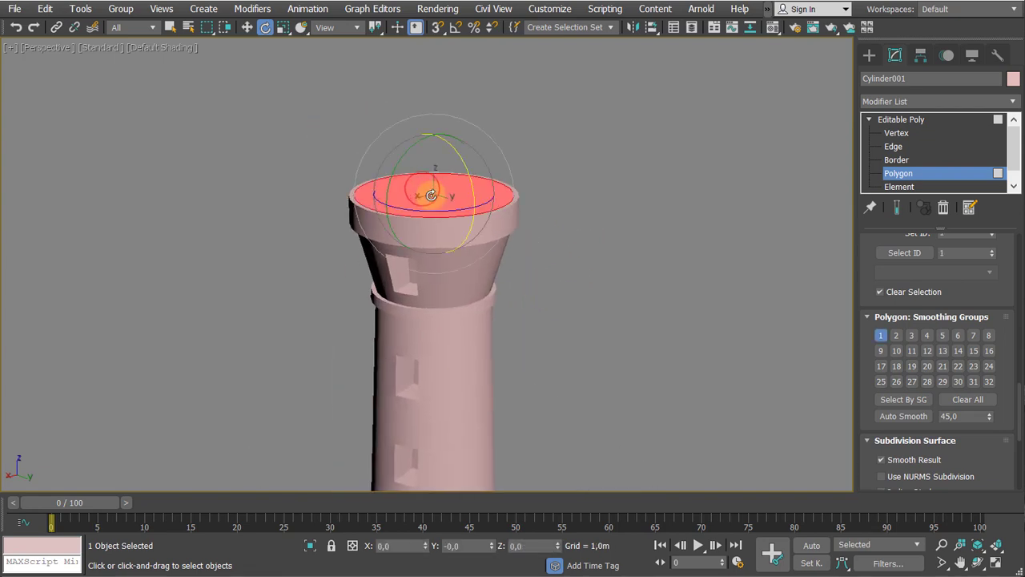
scroll(428, 192, up, 4)
middle_drag(430, 190, 423, 209)
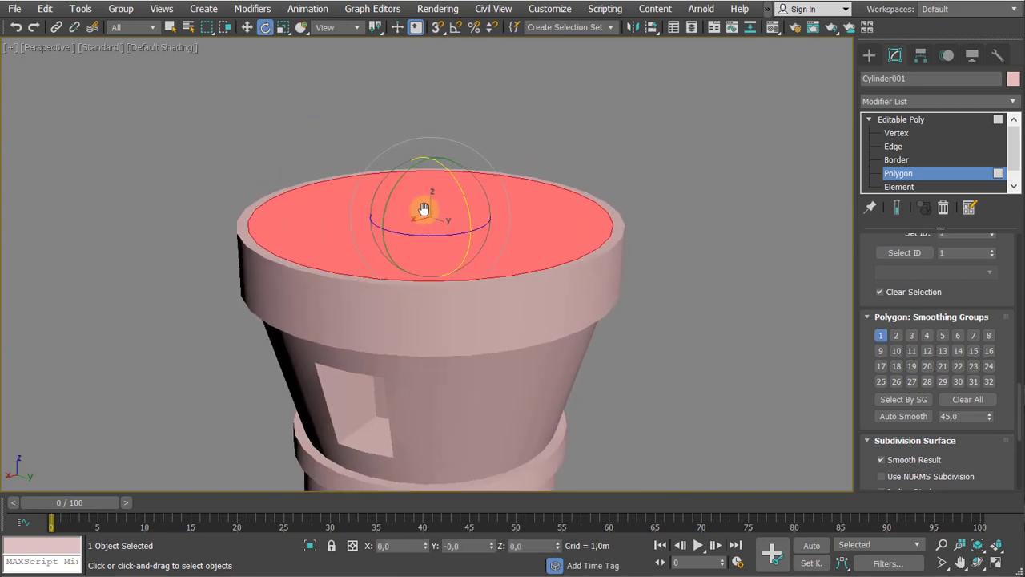
key(r)
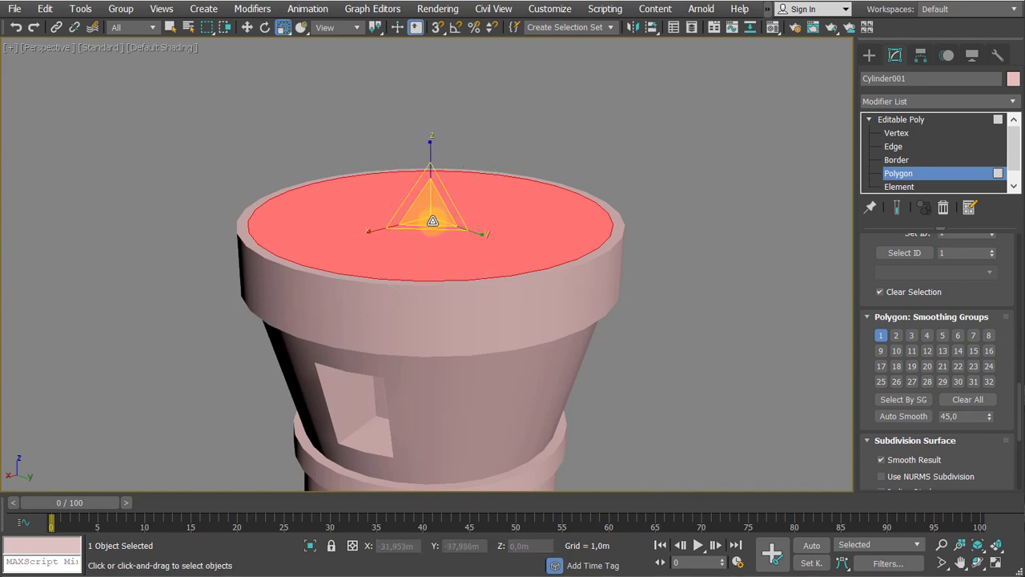
drag(433, 213, 431, 237)
Delete the polygon that closes the underside of the tower's base
scroll(439, 281, down, 3)
middle_drag(441, 282, 428, 124)
scroll(466, 279, down, 5)
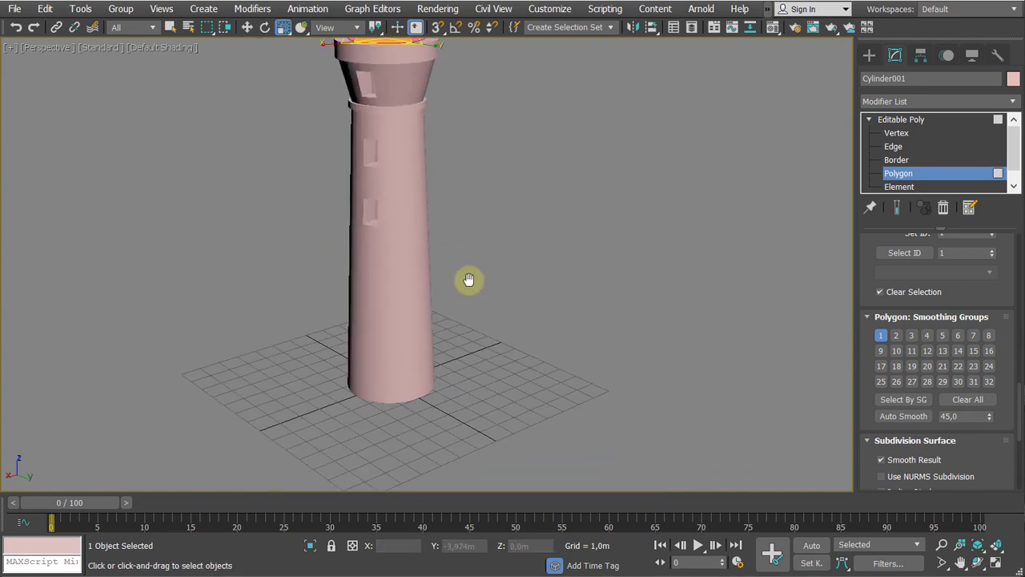
alt+middle_drag(467, 280, 460, 231)
click(345, 269)
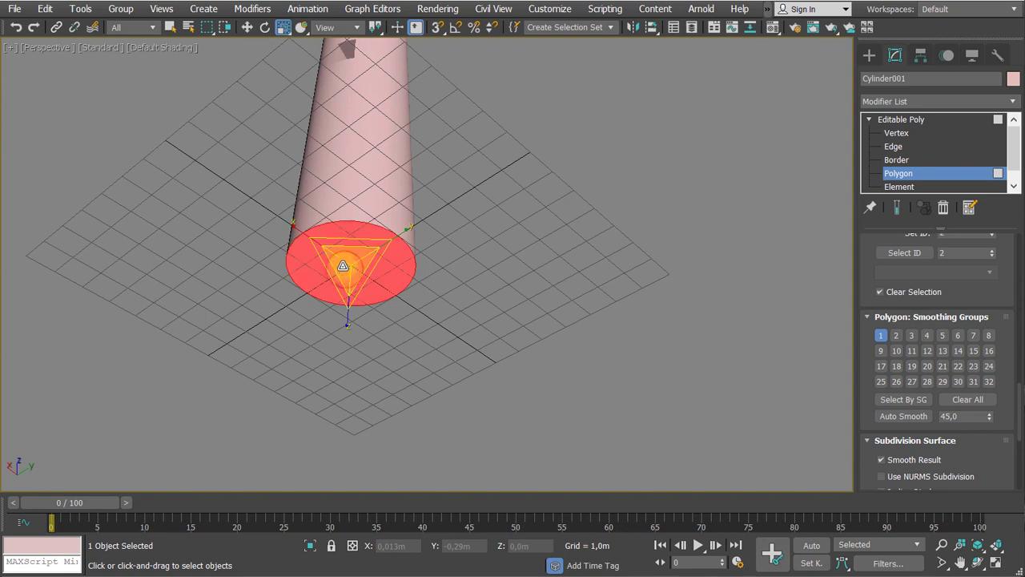
scroll(340, 280, up, 3)
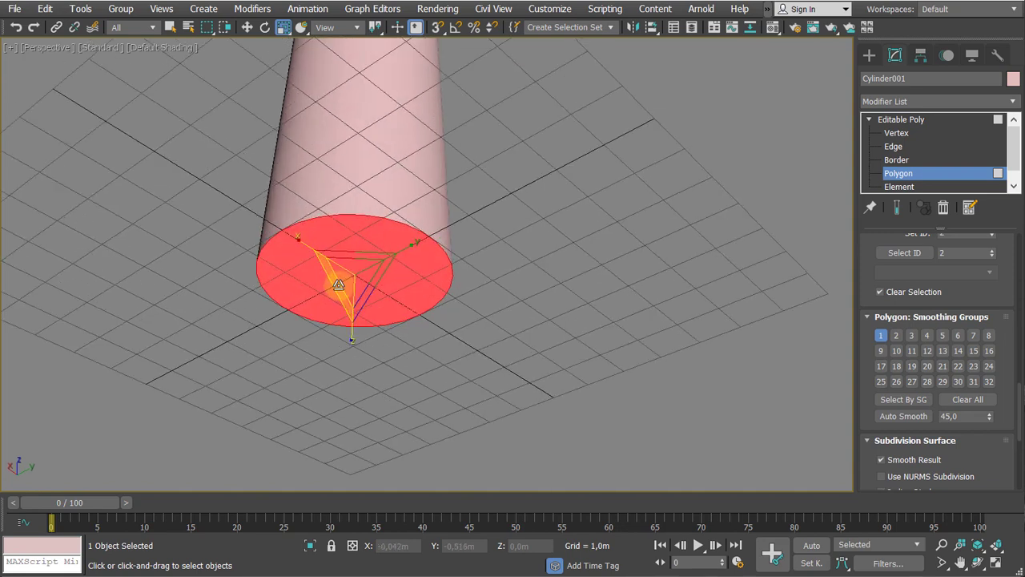
key(Delete)
scroll(339, 284, down, 4)
alt+middle_drag(339, 283, 410, 299)
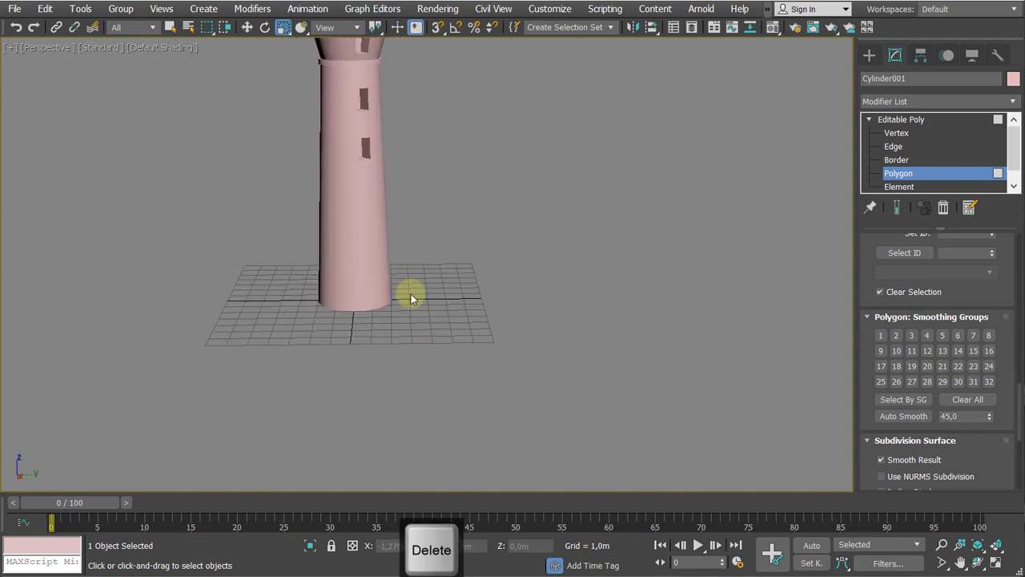
Leave polygon editing and examine the tower's smoothed shading around the rim and window recesses, with and without edged faces
scroll(348, 280, down, 3)
alt+middle_drag(348, 280, 400, 320)
scroll(399, 296, up, 4)
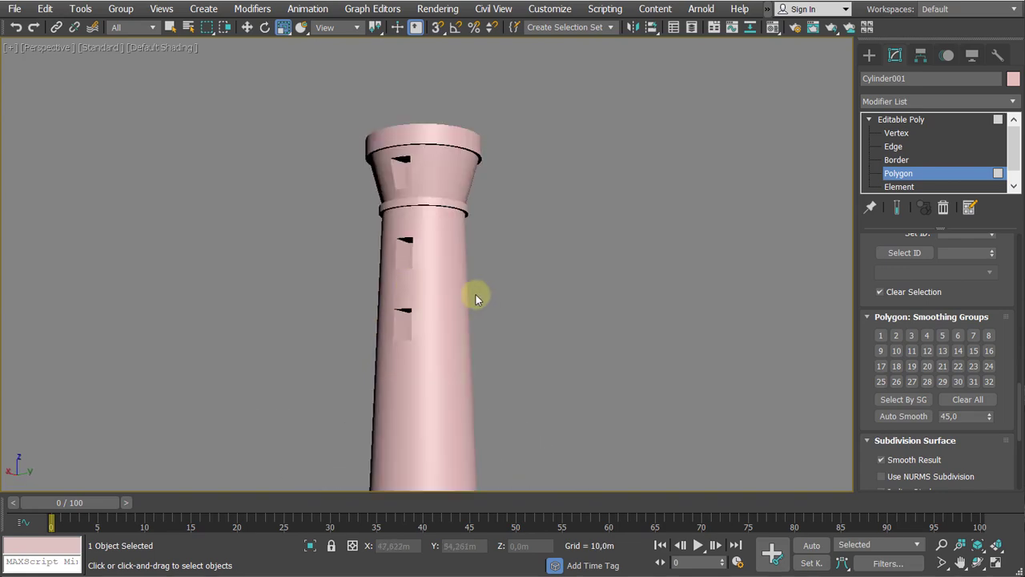
key(F4)
scroll(407, 263, up, 3)
mouse_move(408, 264)
alt+middle_down()
mouse_move(486, 248)
mouse_move(465, 261)
alt+middle_up()
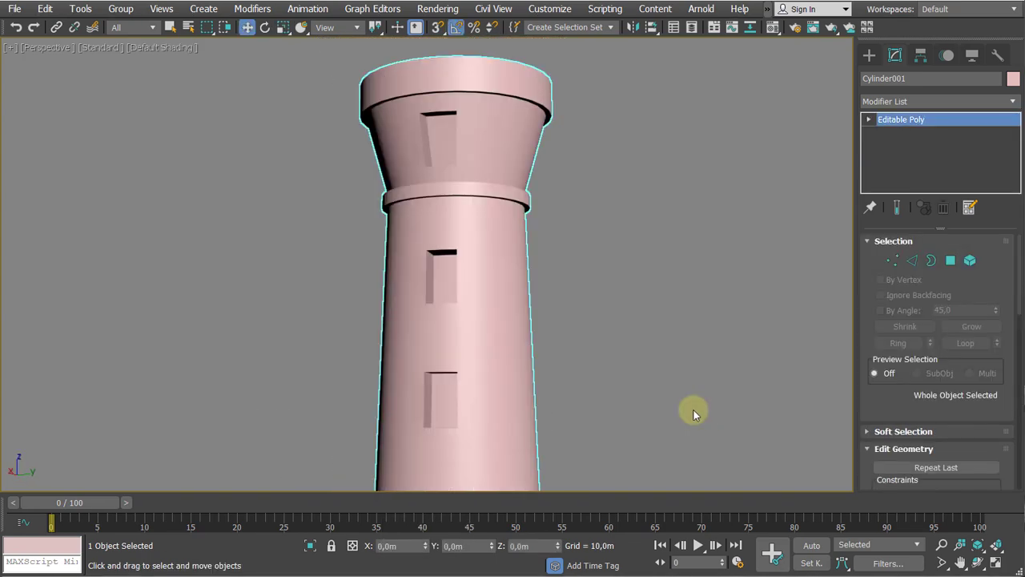
alt+middle_drag(411, 191, 555, 268)
key(F4)
scroll(567, 254, down, 4)
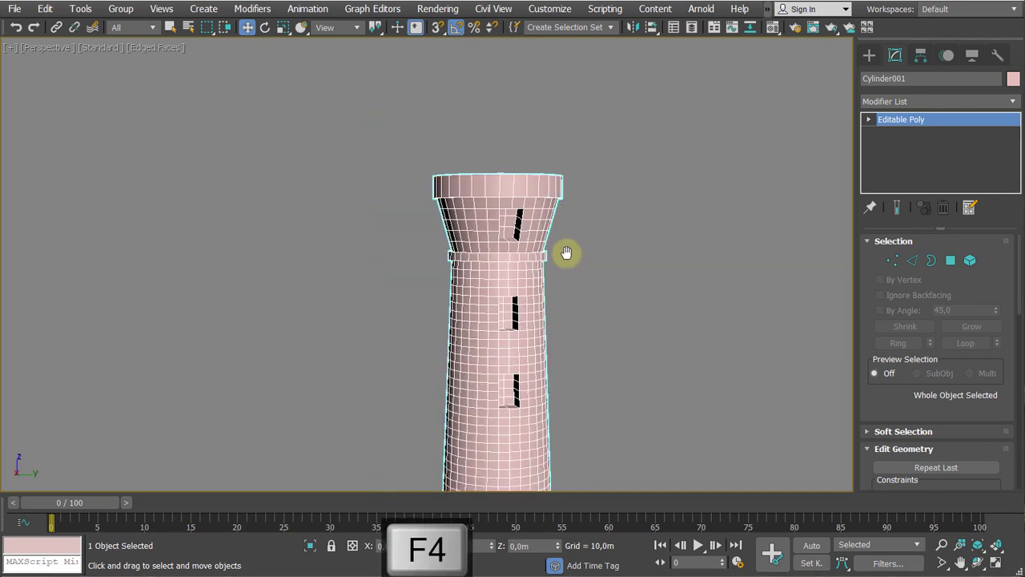
Rename the tower object as LightHouse_Body
click(870, 55)
middle_drag(576, 200, 563, 181)
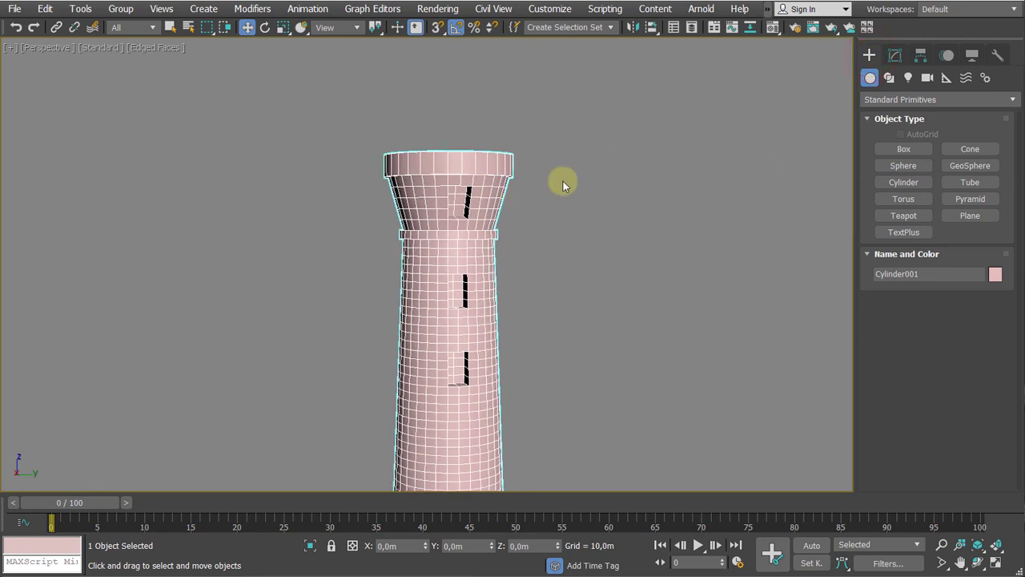
click(567, 118)
click(487, 152)
click(894, 55)
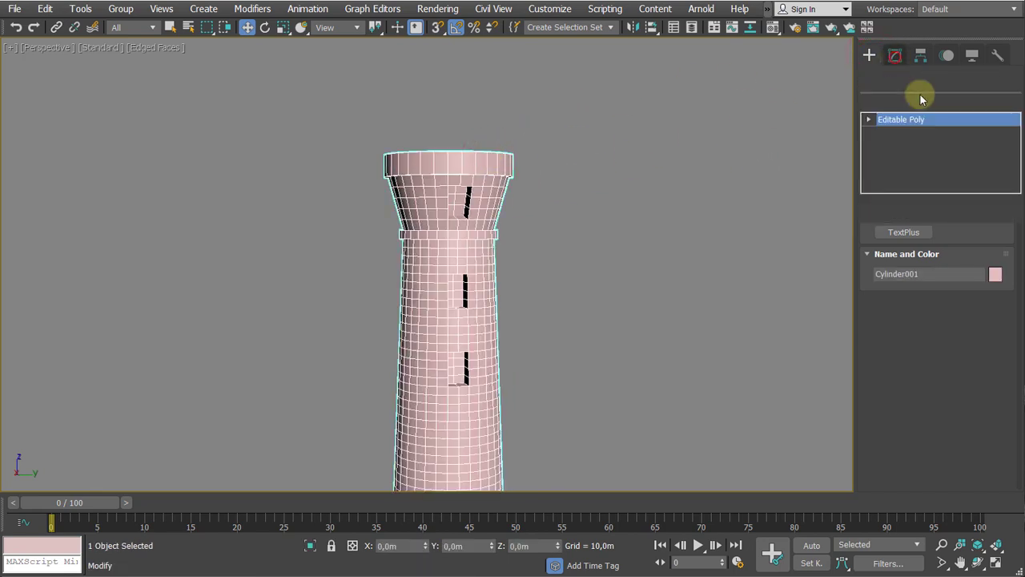
click(913, 79)
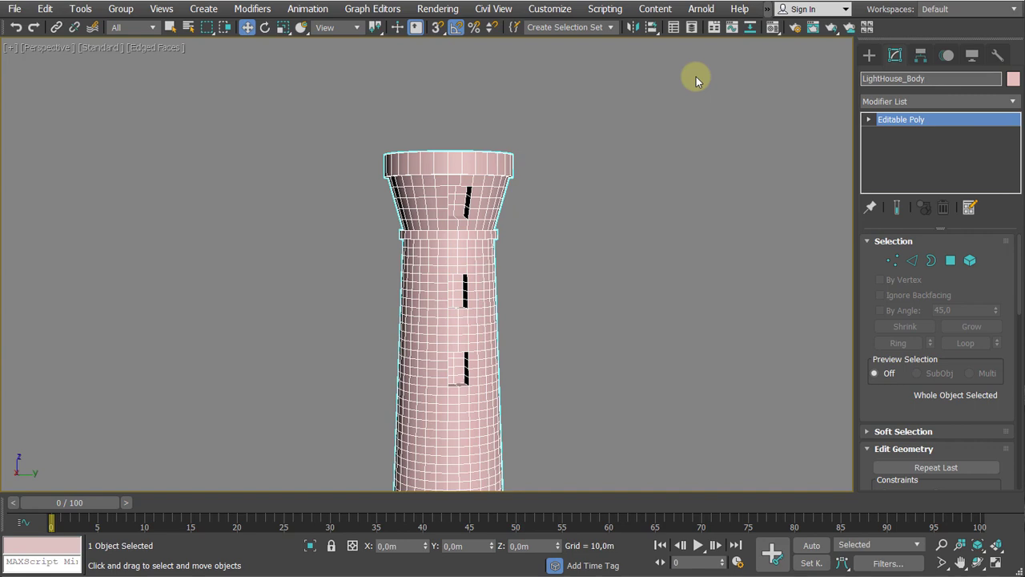
key(Return)
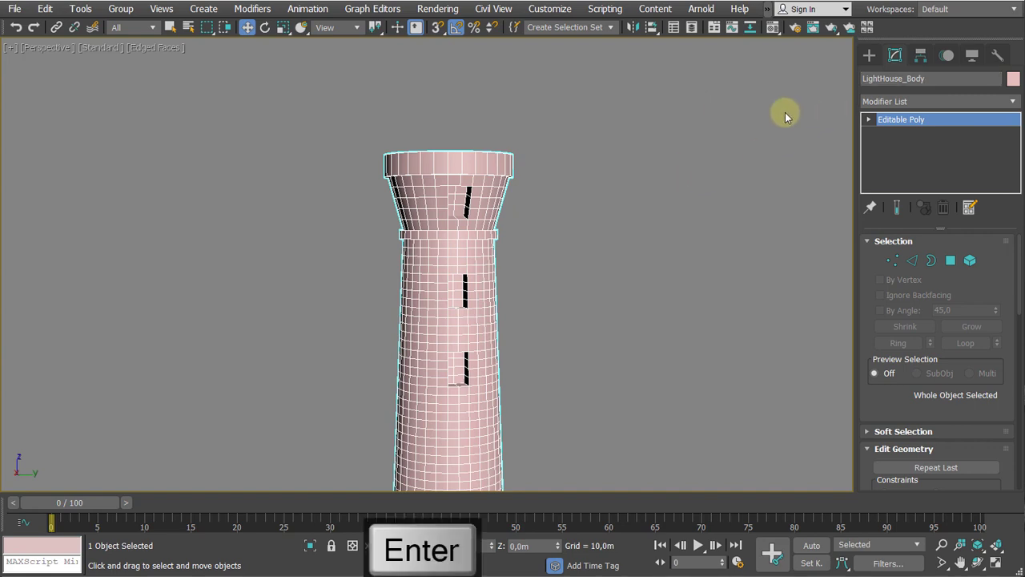
Start a Rectangle spline and display the upper tower in a side view, shaded with edged faces
click(869, 54)
scroll(550, 181, up, 4)
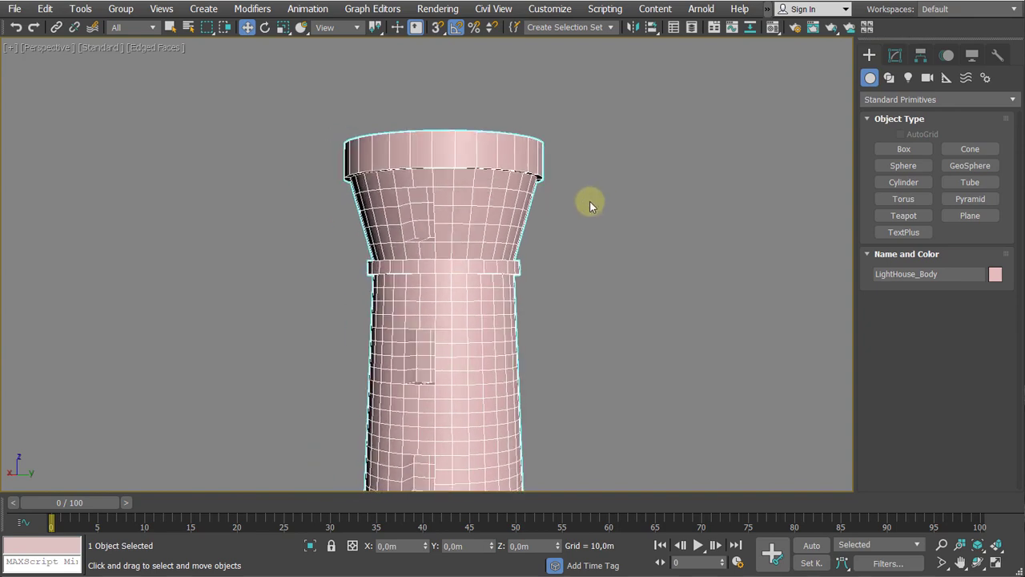
alt+middle_drag(590, 201, 596, 199)
click(918, 149)
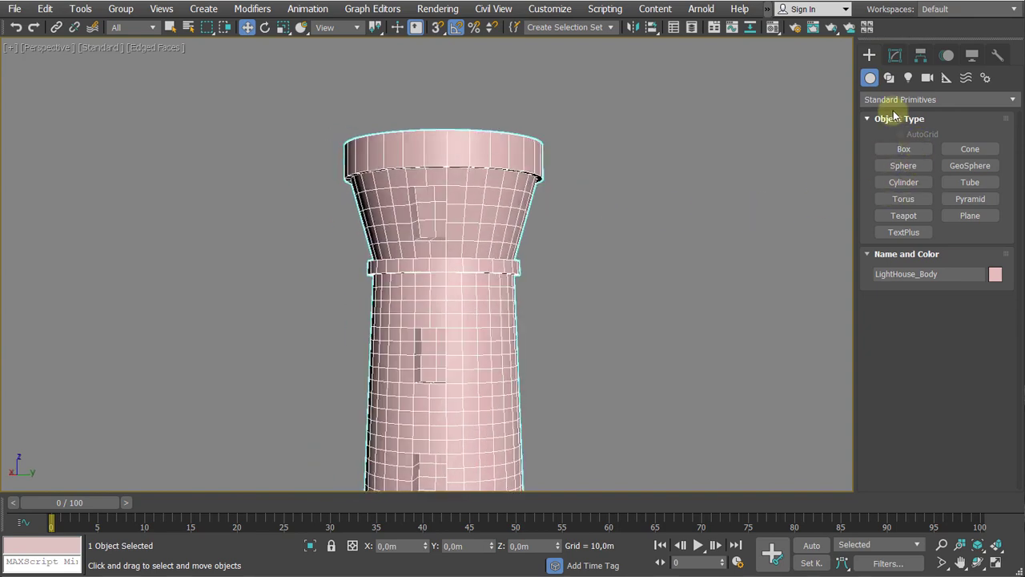
click(889, 77)
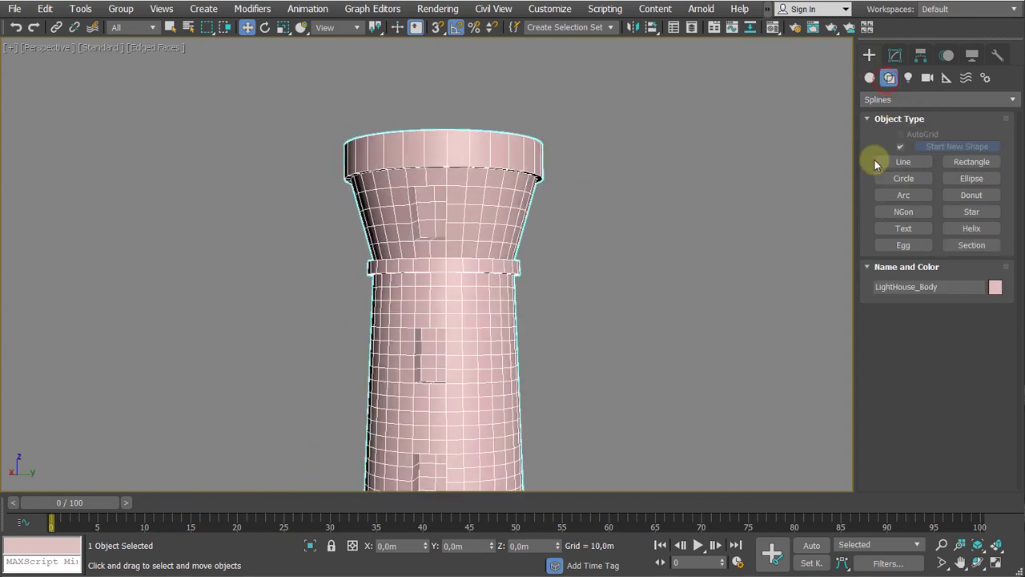
click(994, 165)
middle_drag(644, 247, 620, 242)
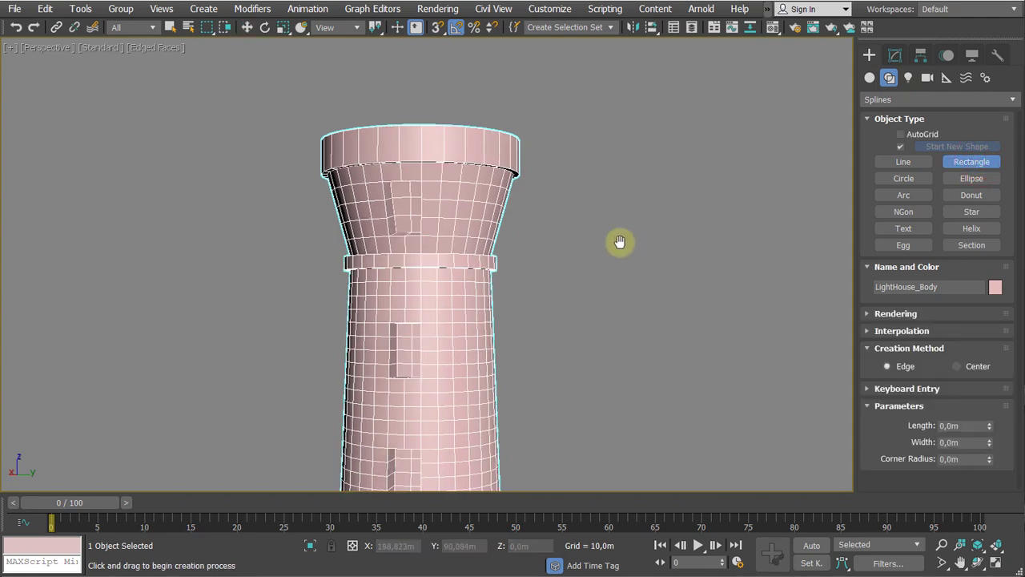
key(f)
scroll(494, 217, up, 5)
scroll(372, 240, up, 3)
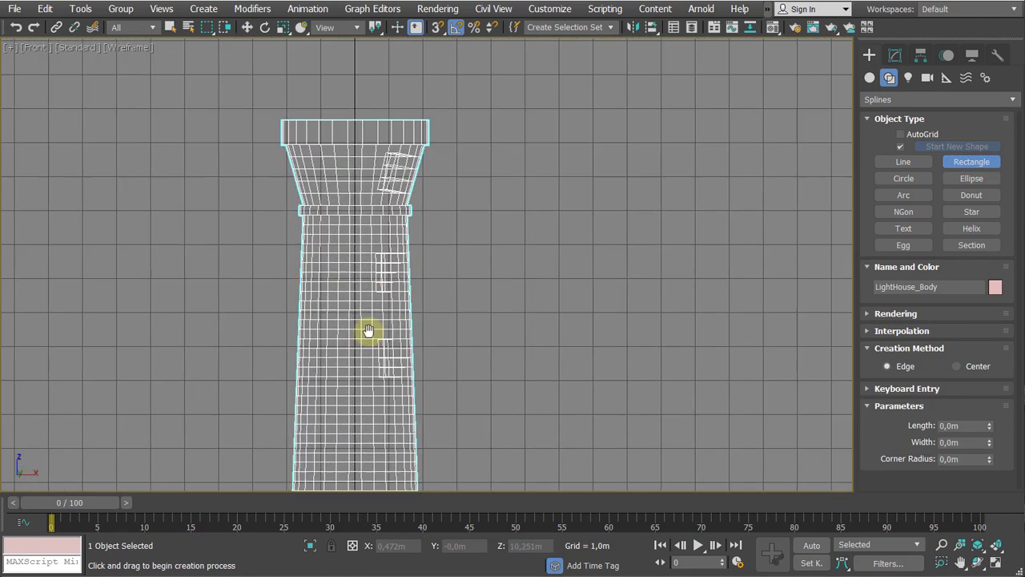
key(F3)
key(l)
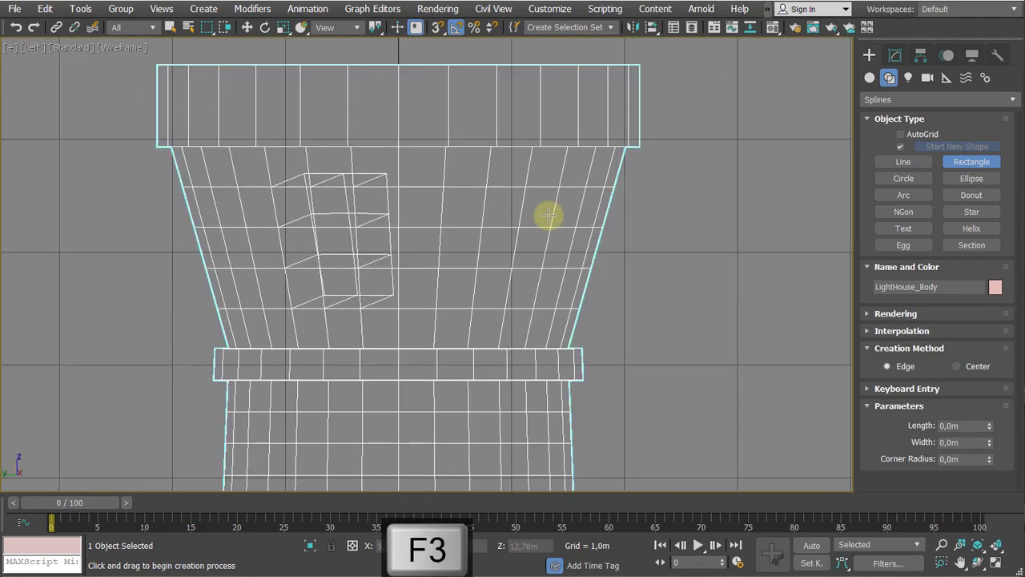
key(F4)
key(F3)
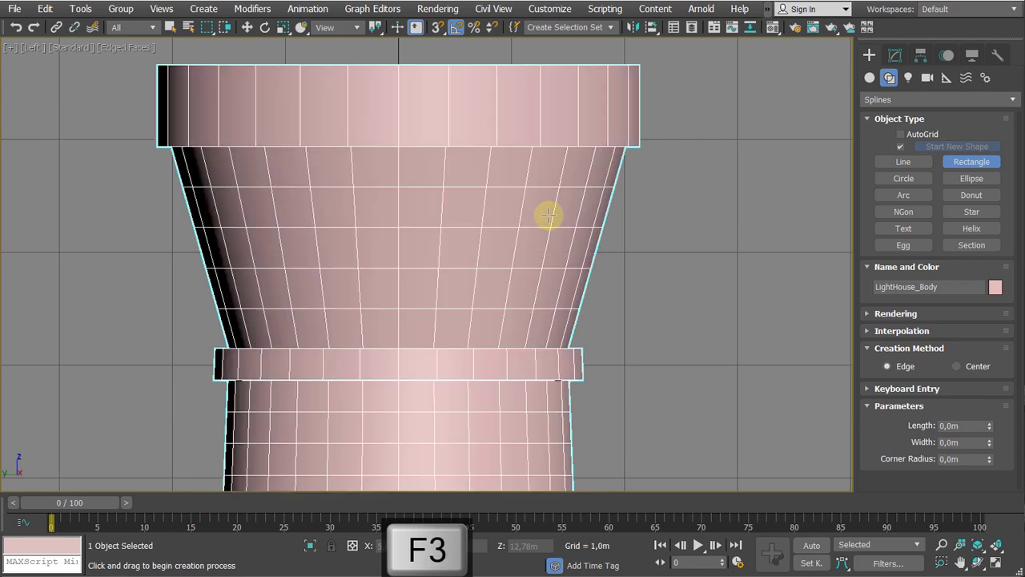
In the right view, draw a rectangle about 1.18 m long and 0.7 m wide beside the tower's flared top section
key(v)
key(r)
middle_drag(512, 198, 346, 173)
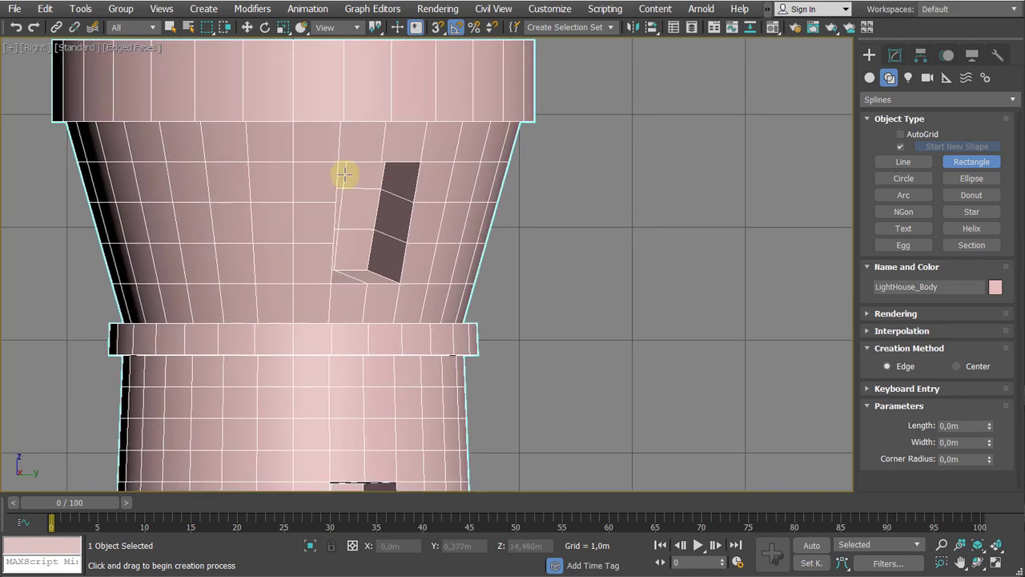
scroll(344, 172, down, 2)
scroll(501, 192, up, 3)
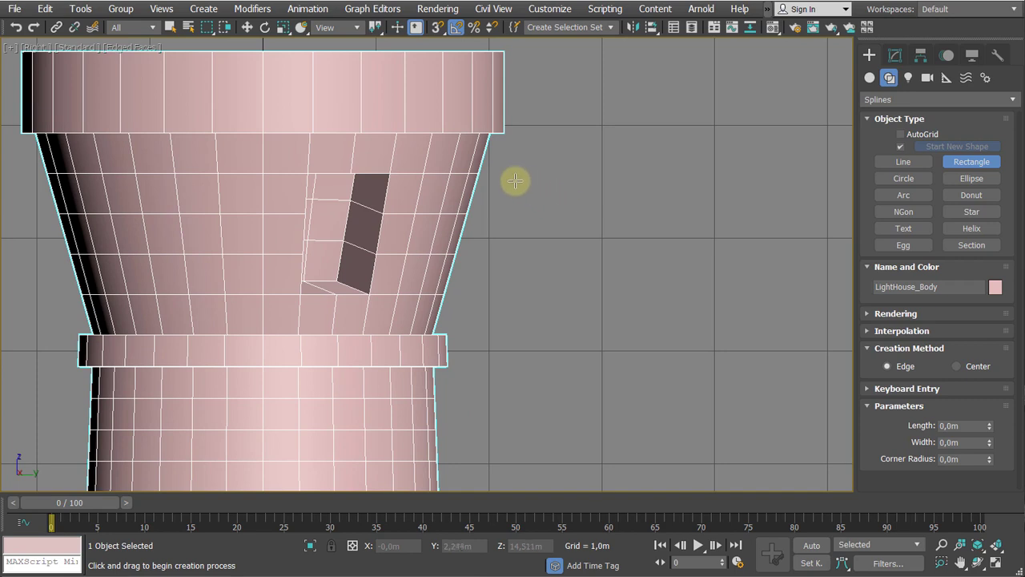
middle_drag(332, 155, 363, 167)
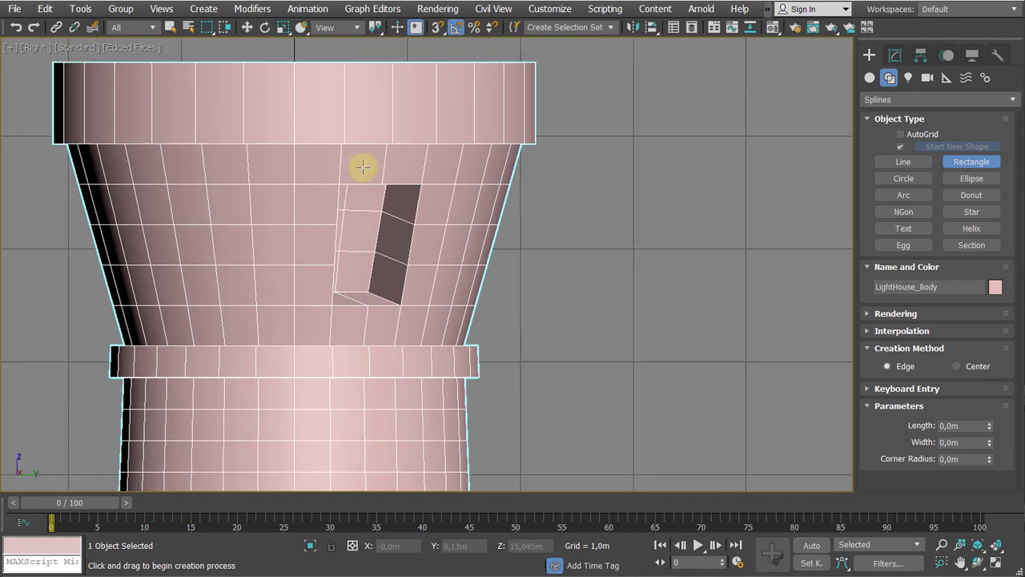
drag(536, 182, 616, 315)
right_click(590, 222)
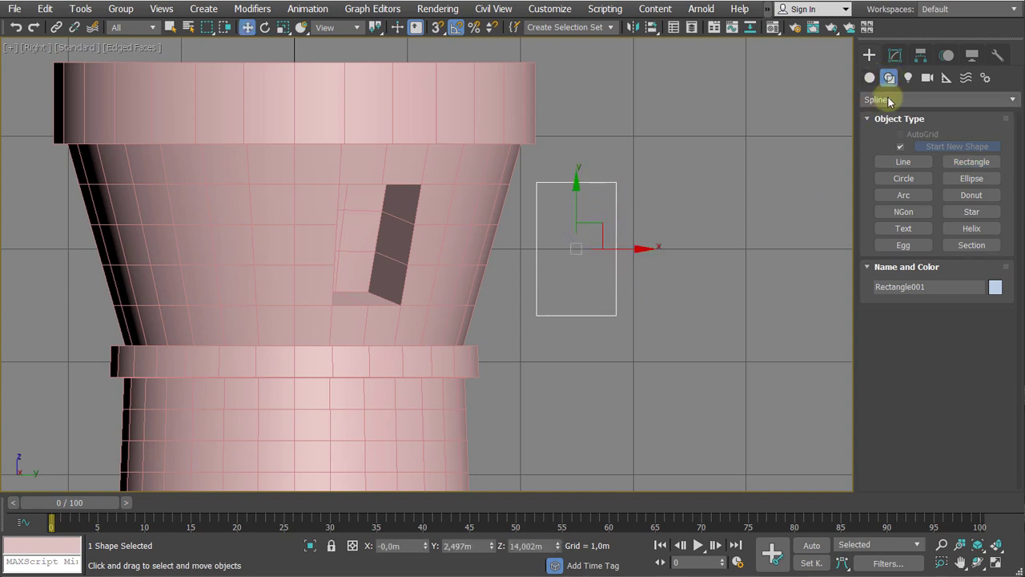
Enable the rectangle in renderer and viewport with a rectangular cross-section 0.08 m long and 0.14 m wide
click(894, 57)
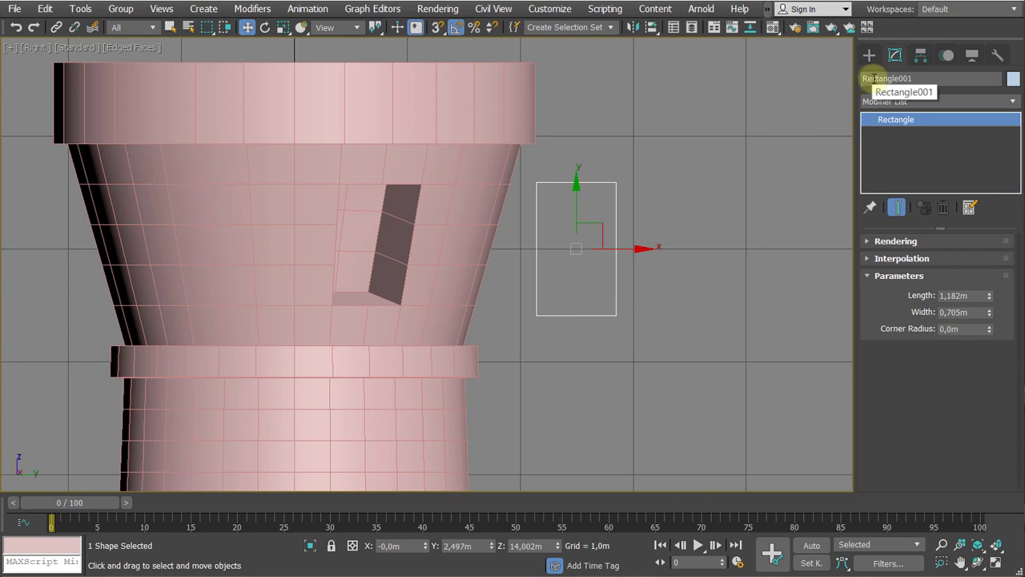
click(876, 241)
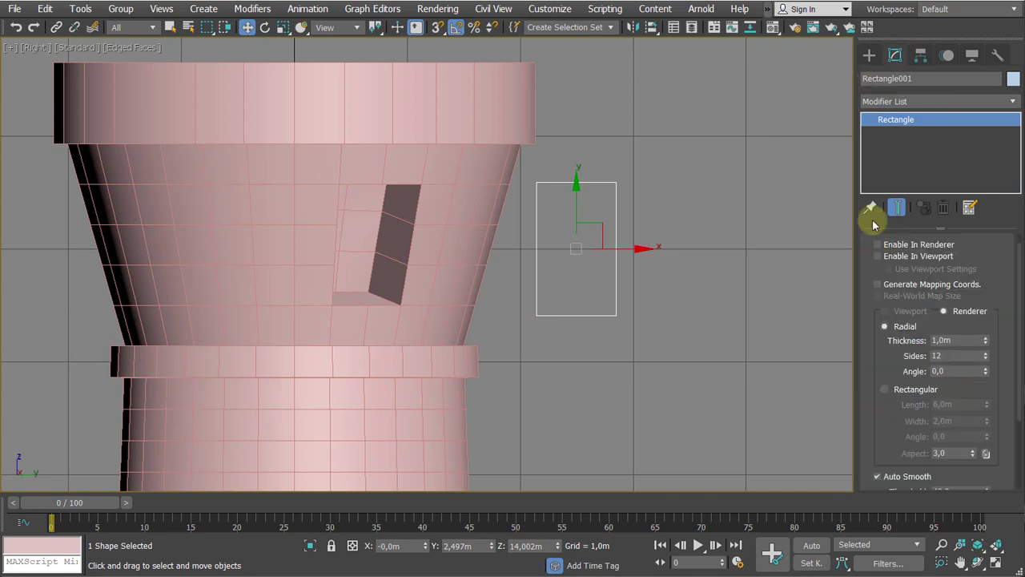
drag(865, 267, 871, 313)
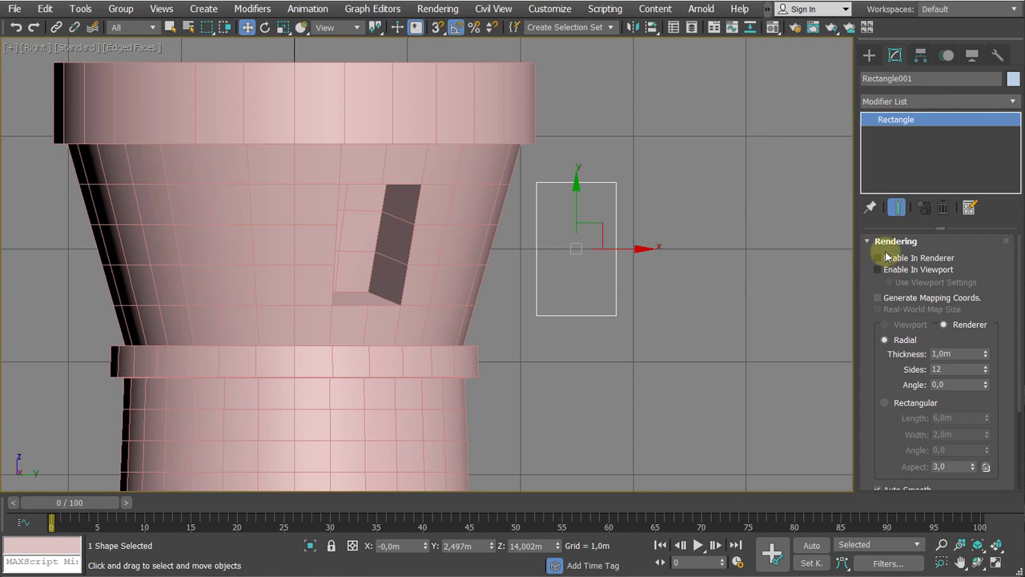
click(877, 270)
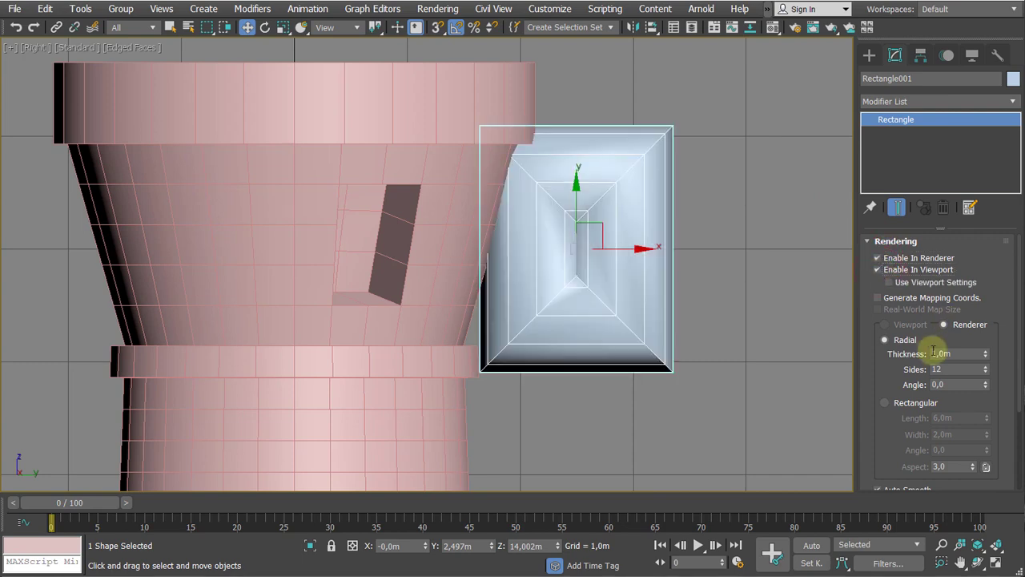
click(884, 404)
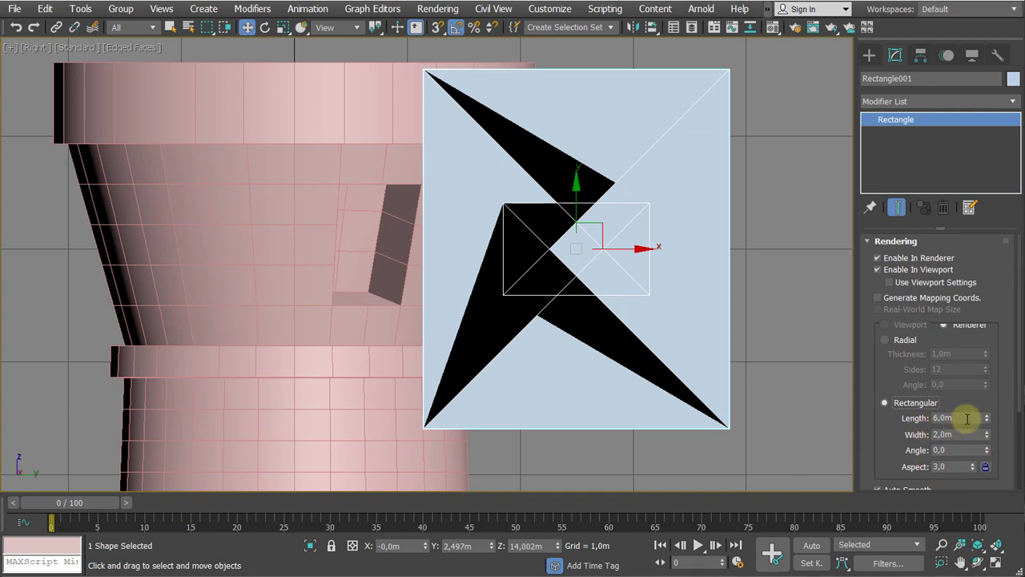
drag(988, 434, 984, 486)
drag(990, 424, 981, 492)
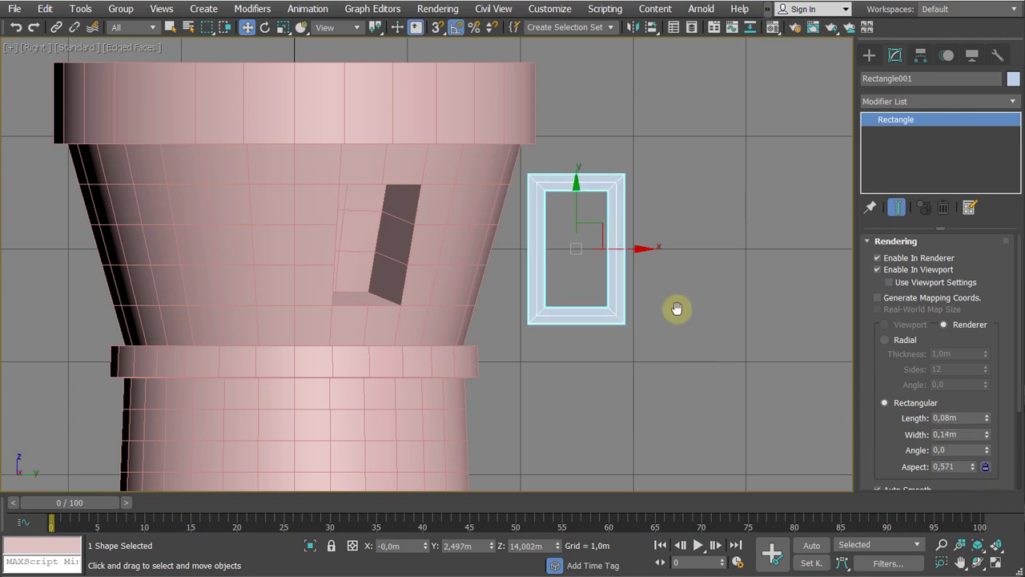
In the perspective view, place the frame in front of the upper window and rotate it 20 degrees about Z
middle_drag(676, 308, 647, 259)
key(p)
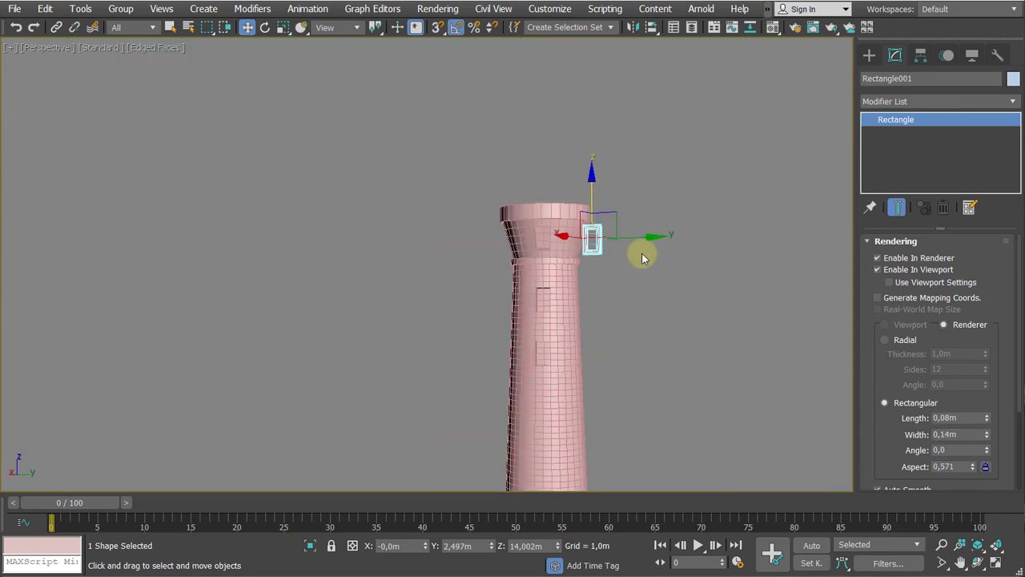
alt+middle_drag(589, 246, 513, 329)
scroll(575, 283, up, 4)
scroll(538, 296, up, 3)
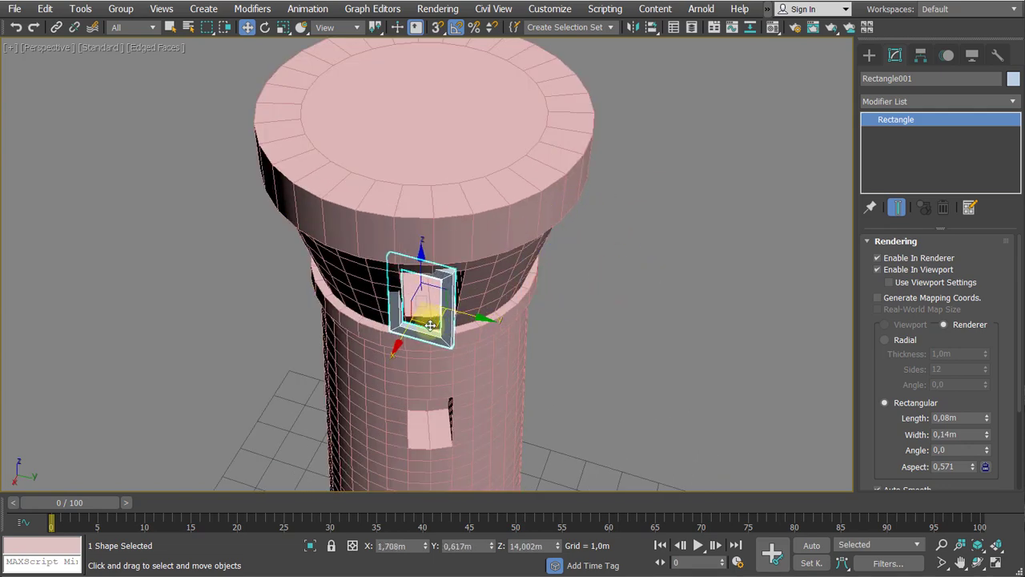
key(e)
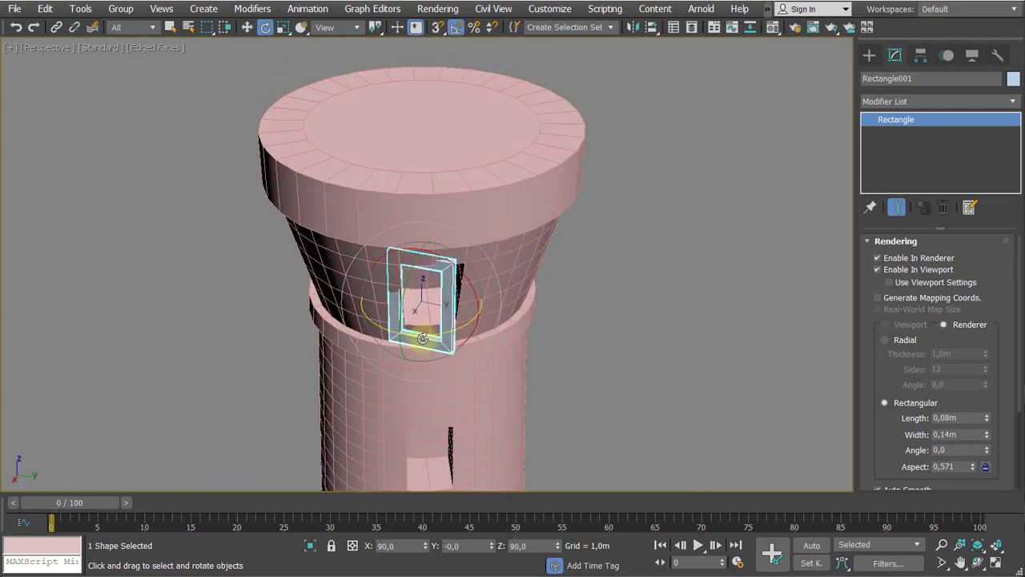
mouse_move(427, 338)
mouse_down()
mouse_move(453, 336)
mouse_move(444, 337)
mouse_up()
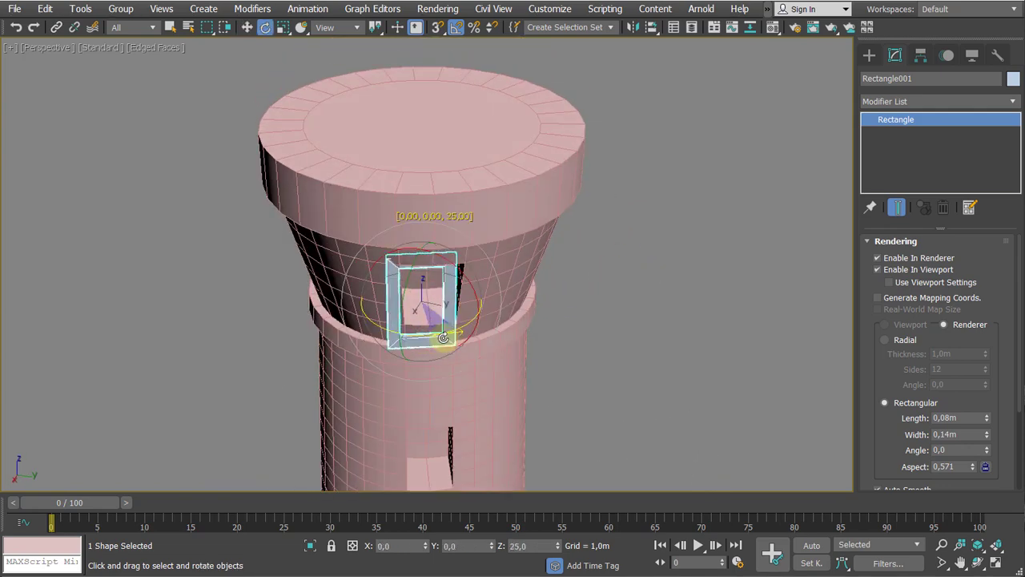
Slide the frame along Y to 0.765 m over the upper window, and set the rotation's reference coordinate system to Local
scroll(454, 298, up, 5)
key(w)
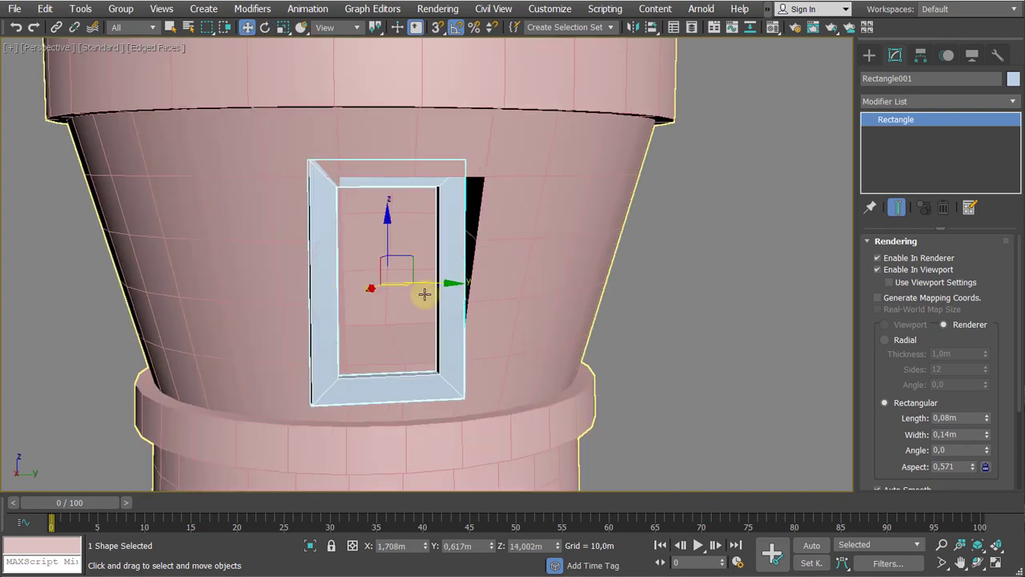
mouse_move(431, 283)
mouse_down()
mouse_move(458, 286)
mouse_move(438, 289)
mouse_up()
key(e)
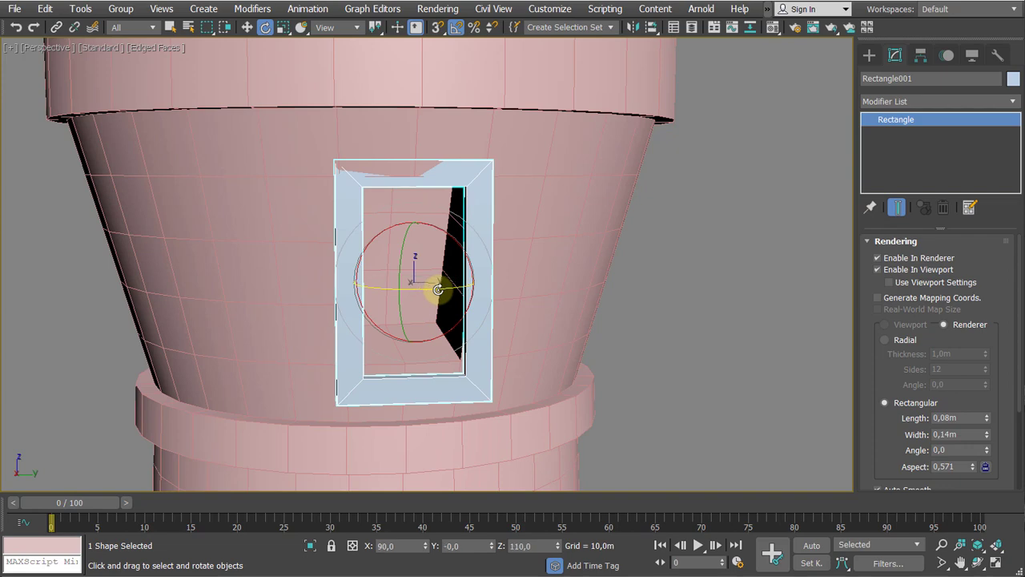
right_click(432, 285)
click(454, 261)
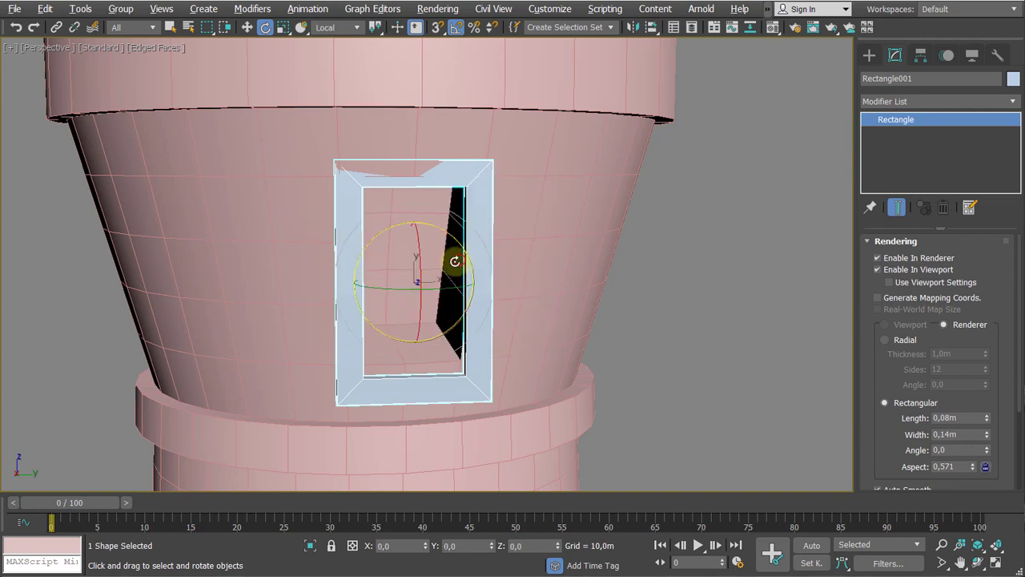
Clone the window frame straight down onto the middle window opening
scroll(419, 251, down, 4)
middle_drag(400, 201, 401, 142)
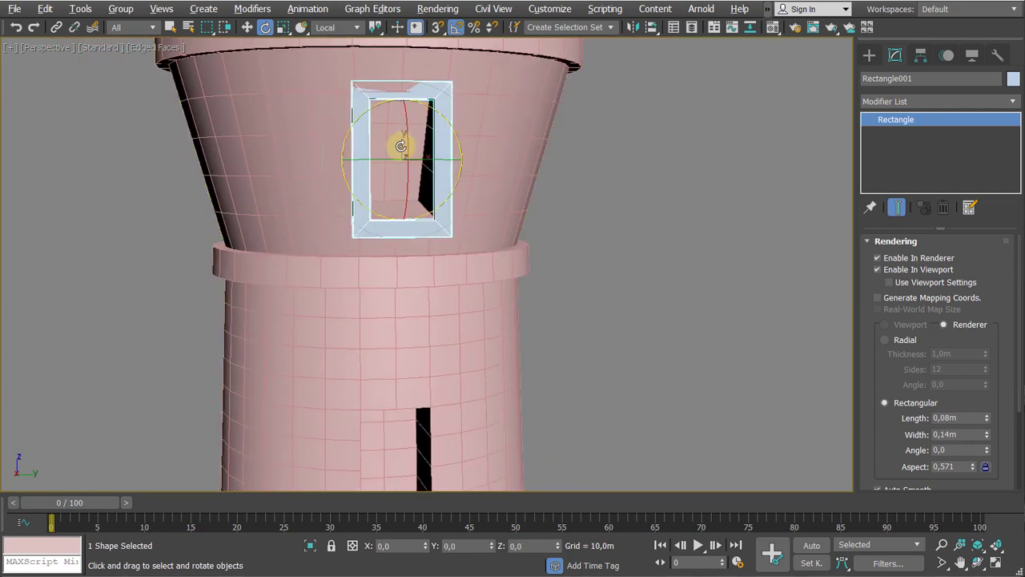
key(w)
mouse_move(403, 92)
shift+mouse_down()
mouse_move(374, 192)
mouse_move(363, 359)
shift+mouse_up()
click(490, 350)
middle_drag(384, 219, 398, 280)
Select the upper window frame and examine from several angles how it sits against the flared wall and window opening
click(377, 279)
middle_drag(400, 372, 420, 289)
scroll(414, 222, down, 3)
middle_drag(407, 210, 375, 339)
scroll(375, 338, up, 3)
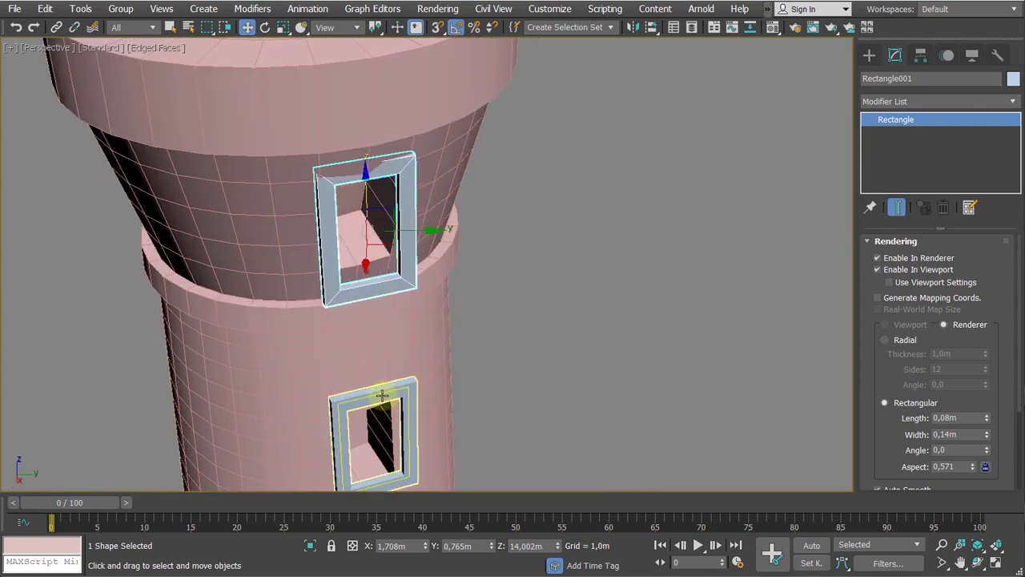
alt+middle_drag(382, 393, 360, 424)
scroll(403, 316, down, 3)
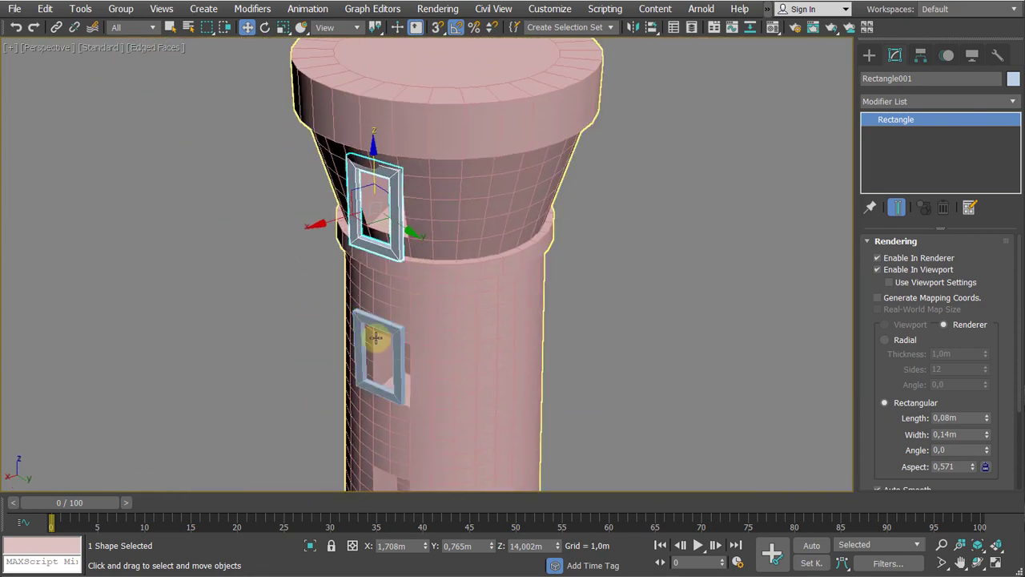
alt+middle_drag(381, 341, 415, 372)
scroll(362, 286, up, 4)
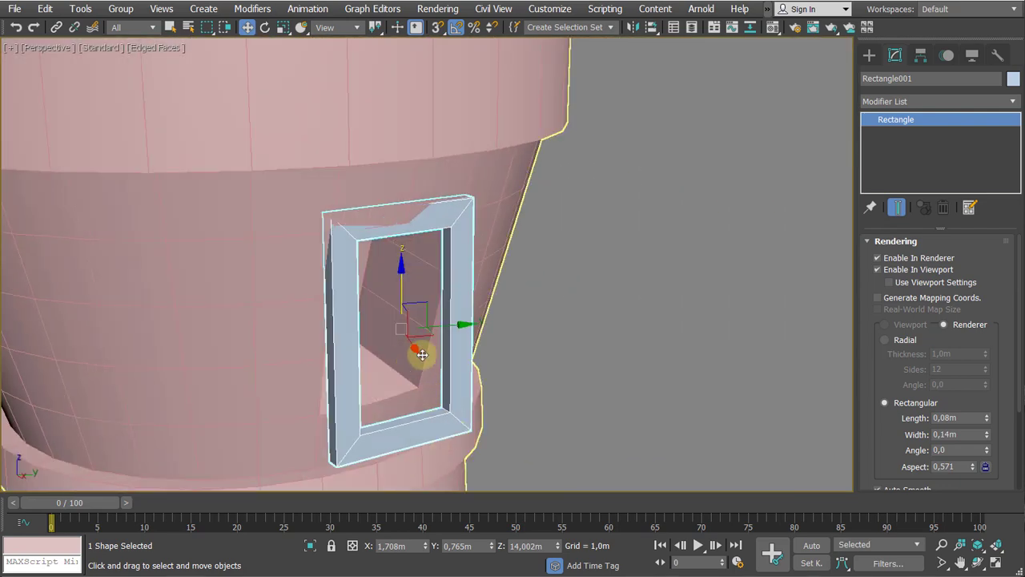
Set the move's reference coordinate system to Local and push the upper window frame back along its local Z into the wall
right_click(425, 354)
click(460, 340)
alt+middle_drag(457, 343, 428, 356)
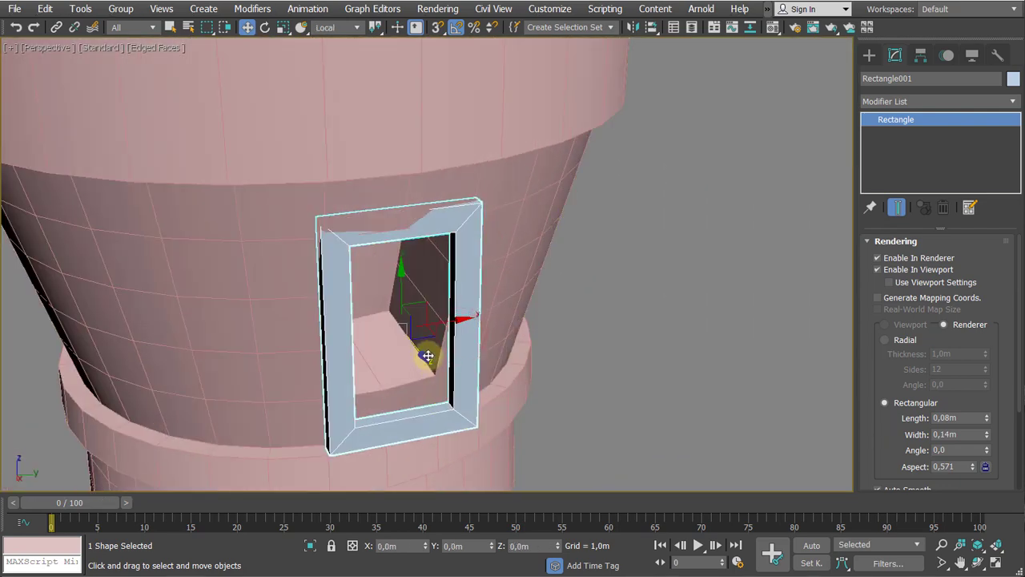
mouse_move(421, 353)
mouse_down()
mouse_move(400, 332)
mouse_move(419, 337)
mouse_up()
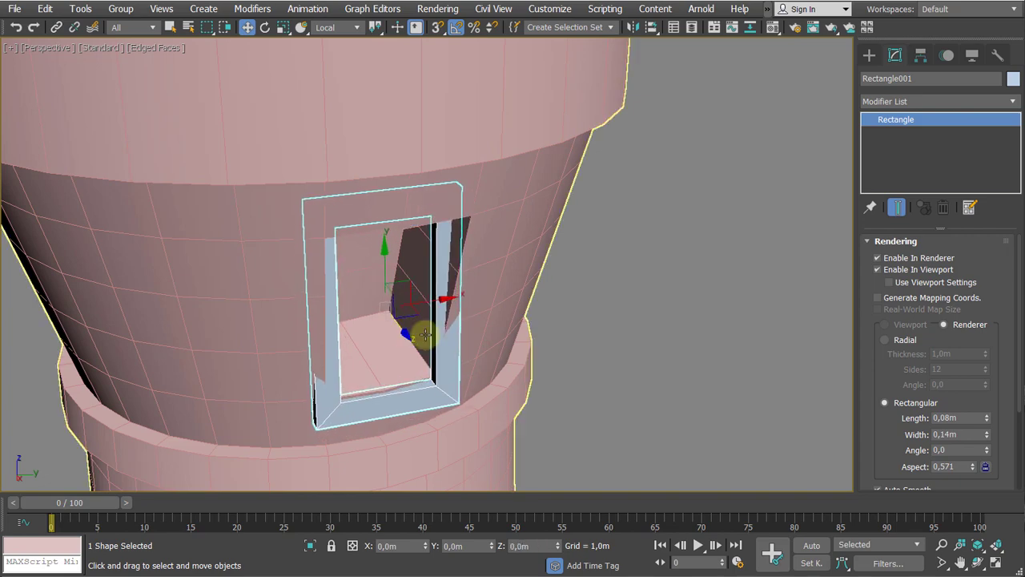
Tilt the upper window frame about its local X axis to follow the slope of the flared wall
key(e)
drag(397, 286, 397, 295)
mouse_move(398, 294)
alt+middle_down()
mouse_move(410, 289)
mouse_move(385, 281)
alt+middle_up()
Shift the upper window frame along its local Y and X axes to centre it in the window opening
key(w)
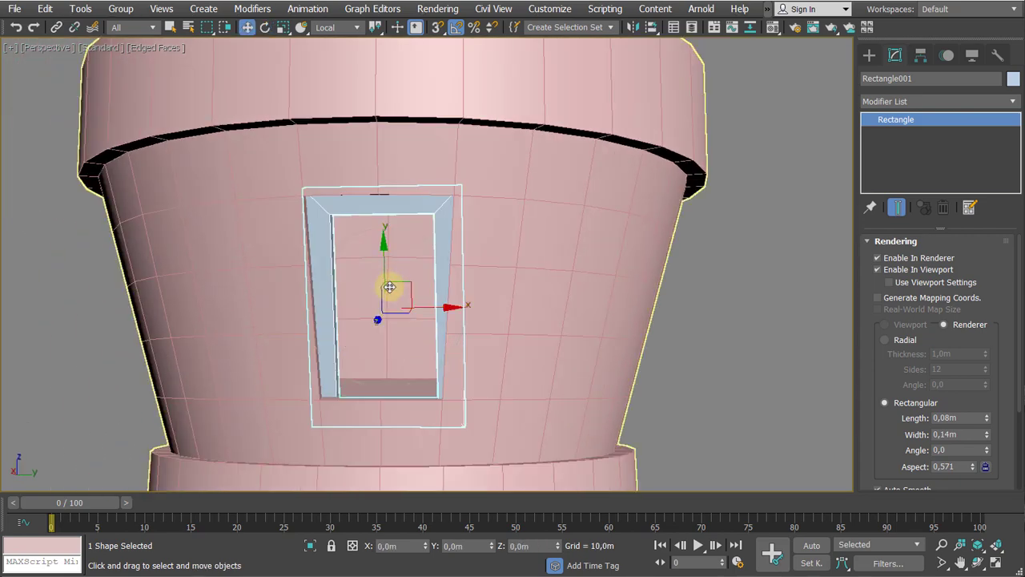
drag(384, 266, 385, 251)
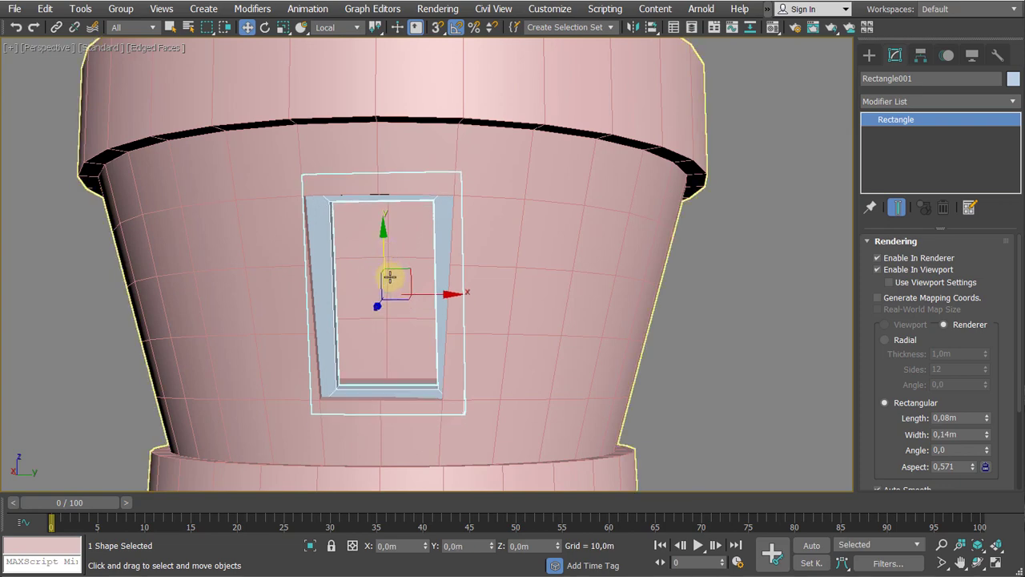
drag(432, 297, 430, 296)
alt+middle_drag(427, 329, 400, 313)
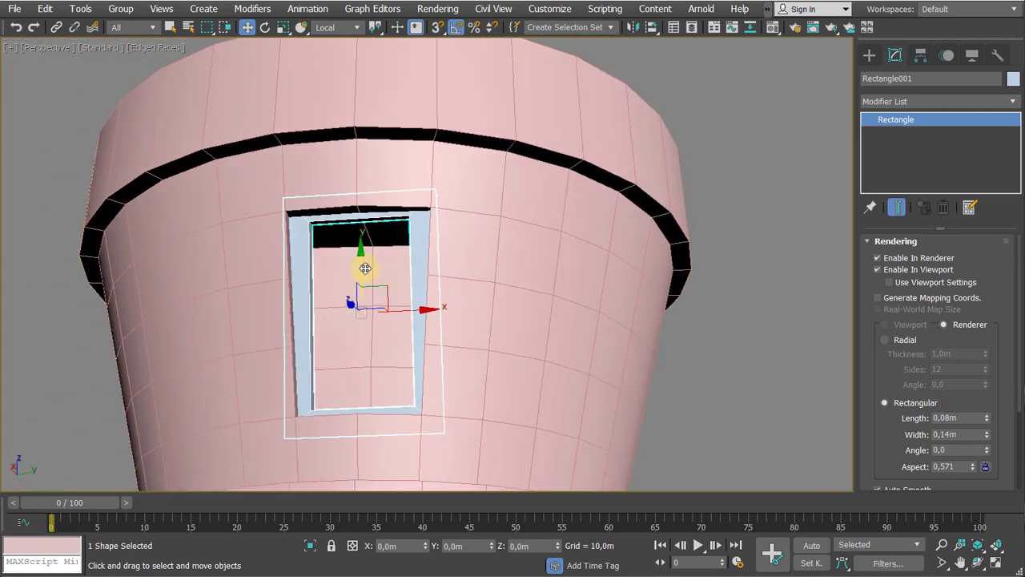
drag(366, 263, 361, 271)
alt+middle_drag(363, 279, 377, 297)
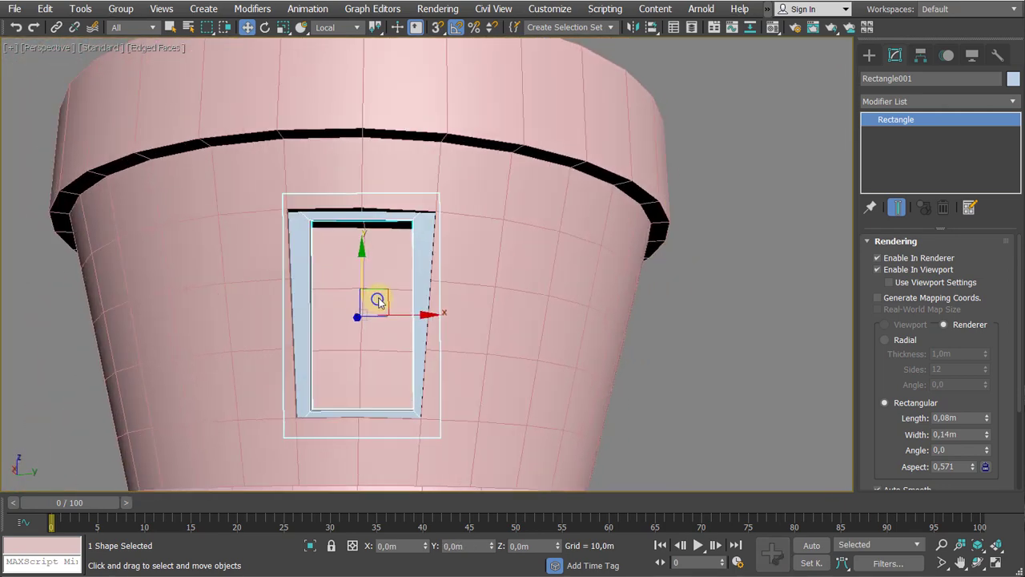
Convert the upper window frame to an editable spline
right_click(378, 297)
mouse_move(480, 469)
click(568, 468)
middle_drag(528, 330, 553, 268)
key(1)
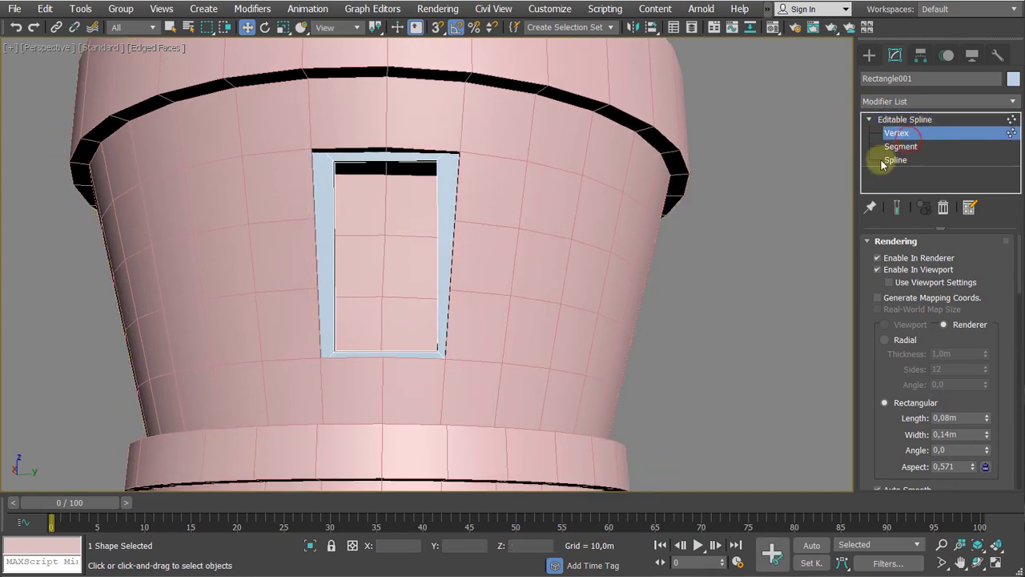
Select the bottom segment of the upper frame's spline and raise it about 0.054 m along Z
click(901, 147)
alt+middle_drag(619, 231, 536, 249)
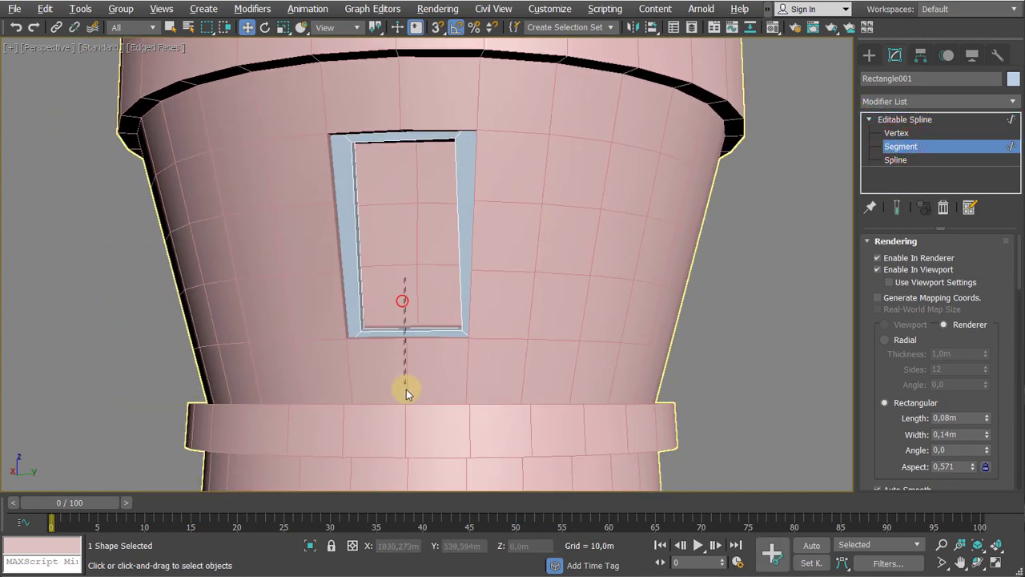
drag(406, 392, 405, 391)
alt+middle_drag(406, 391, 415, 364)
drag(413, 301, 414, 291)
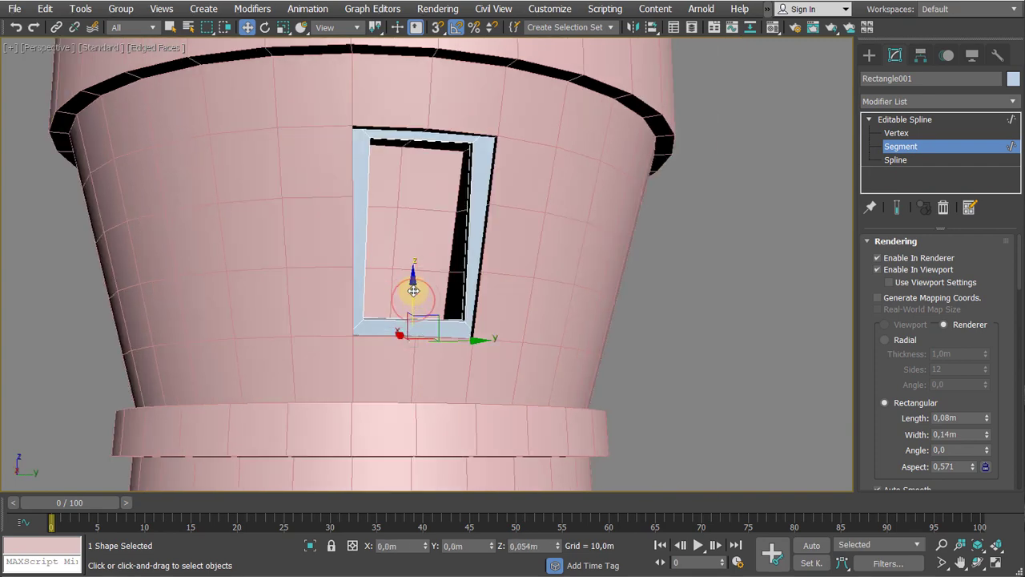
alt+middle_drag(493, 292, 500, 270)
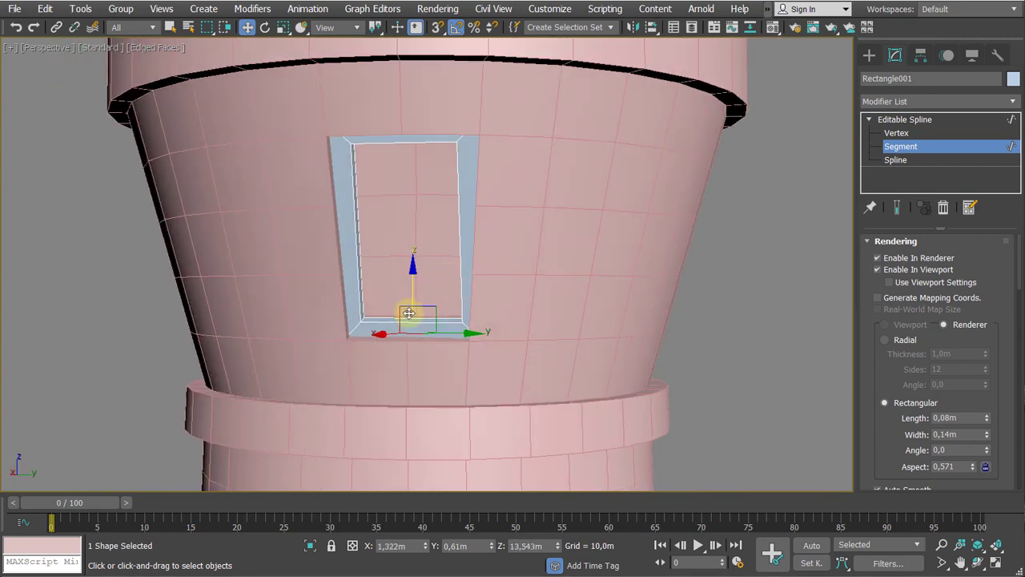
Uniformly scale the upper frame's bottom segment and widen its top segment to fit the tapered window opening
key(r)
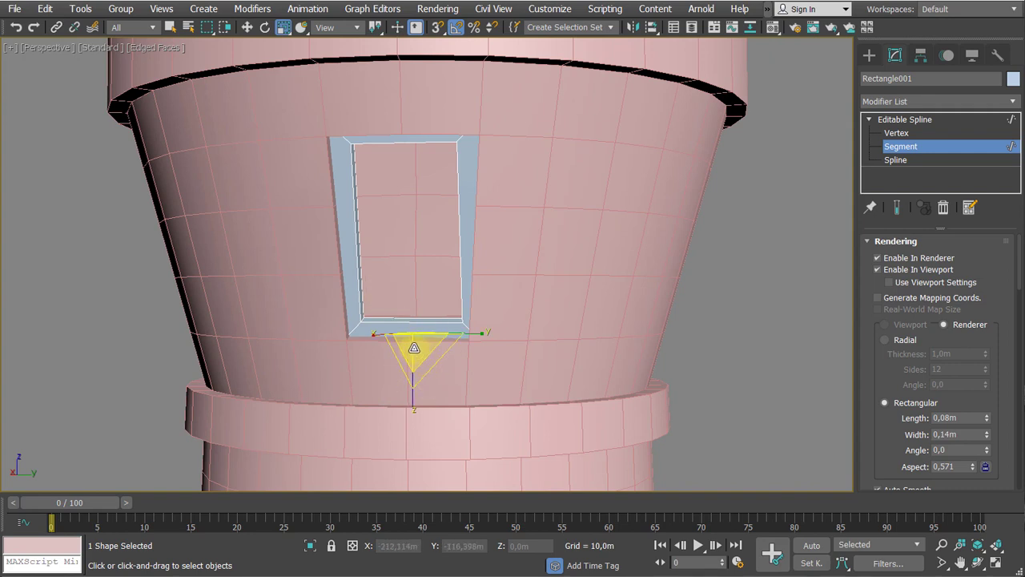
mouse_move(415, 348)
mouse_down()
mouse_move(422, 358)
mouse_move(419, 349)
mouse_up()
alt+middle_drag(406, 311, 399, 240)
scroll(455, 231, down, 3)
drag(395, 173, 403, 250)
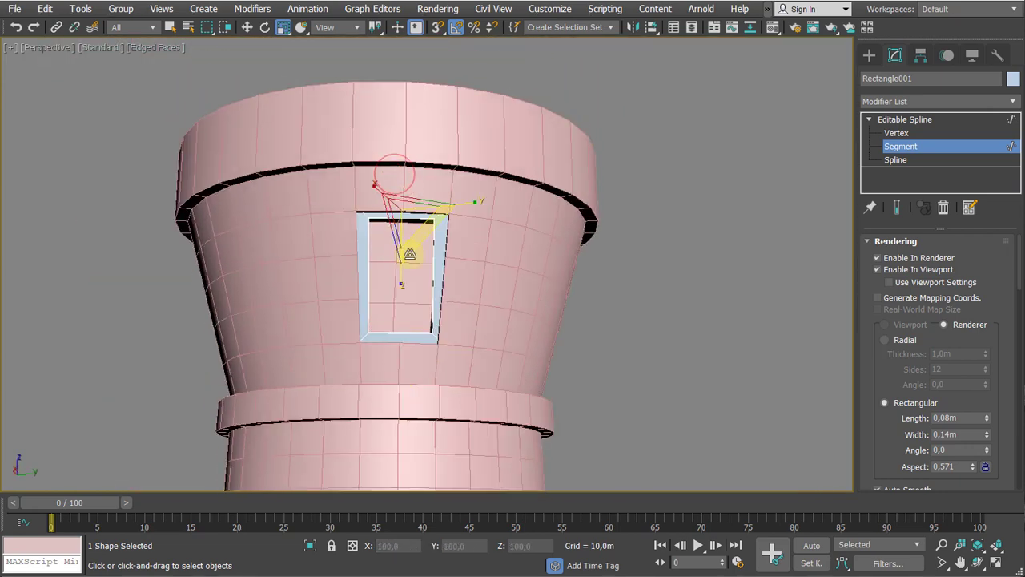
alt+middle_drag(410, 254, 410, 222)
drag(407, 216, 408, 206)
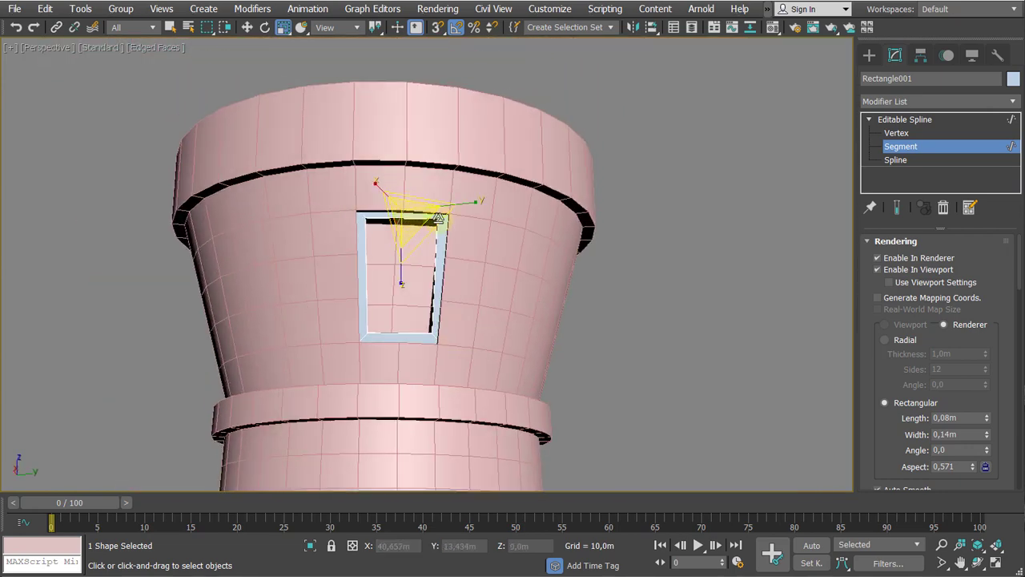
Set the move's reference coordinate system to Parent, shift the top segment about 0.017 m along X, and leave segment editing
key(w)
alt+right_click(436, 208)
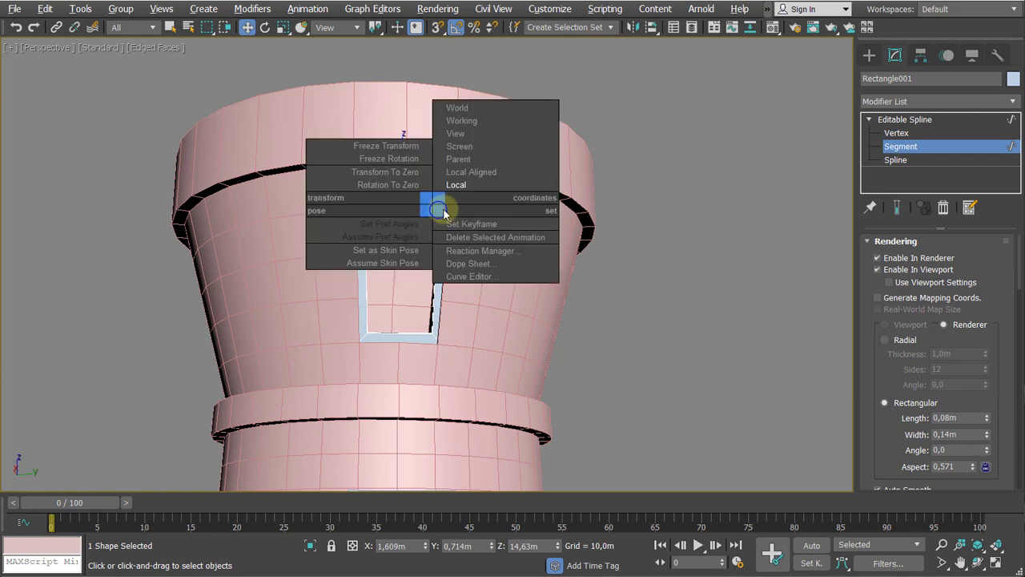
click(459, 159)
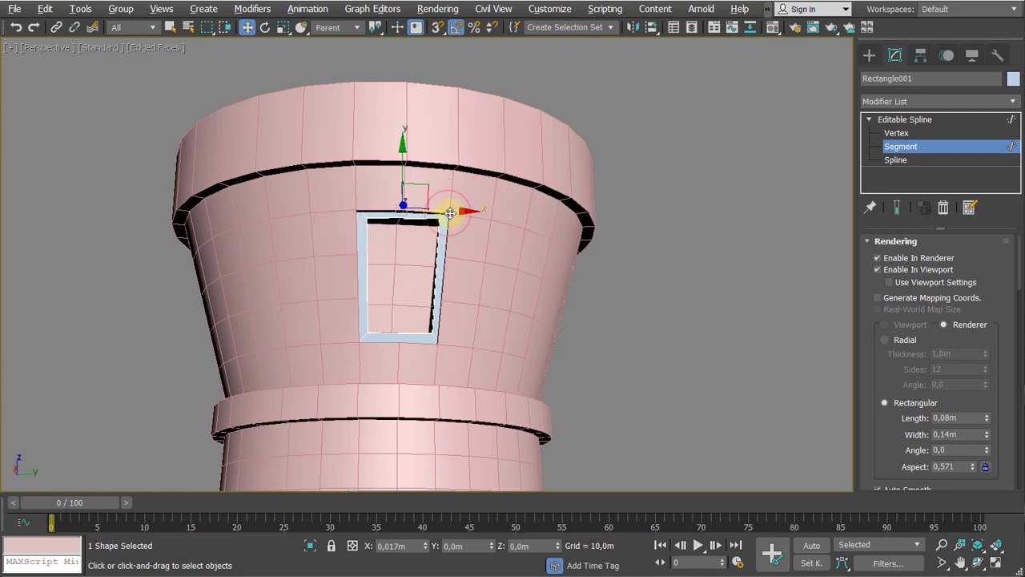
alt+middle_drag(450, 213, 409, 170)
click(921, 119)
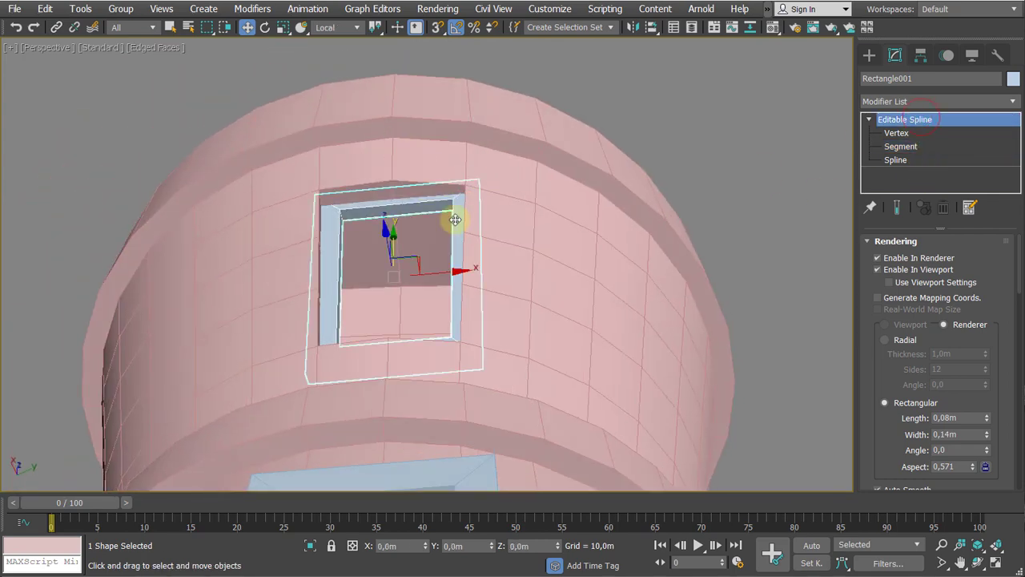
Rotate the upper window frame 5 degrees about its local Y axis and deselect it
alt+middle_drag(451, 219, 449, 219)
key(e)
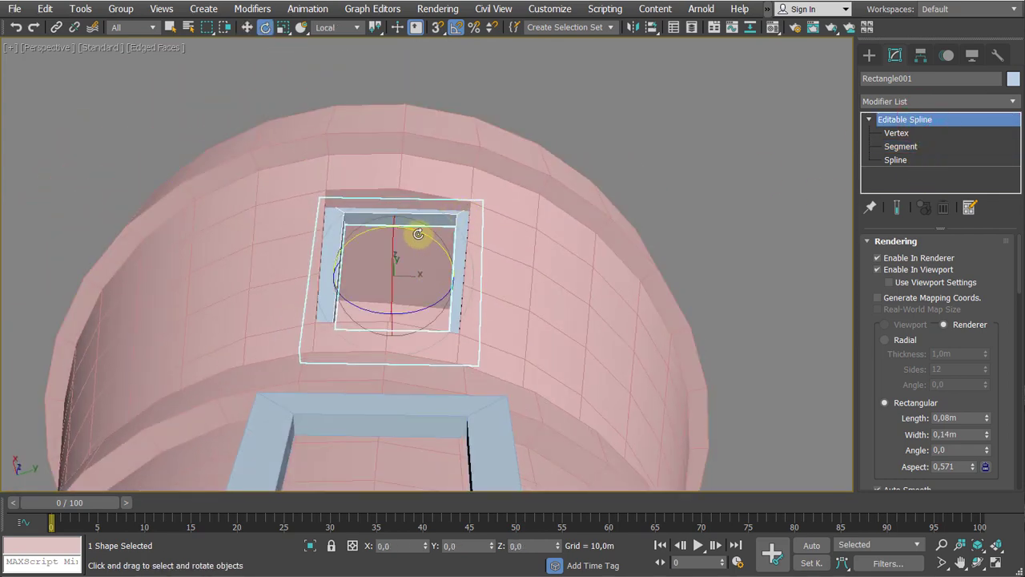
drag(418, 233, 423, 232)
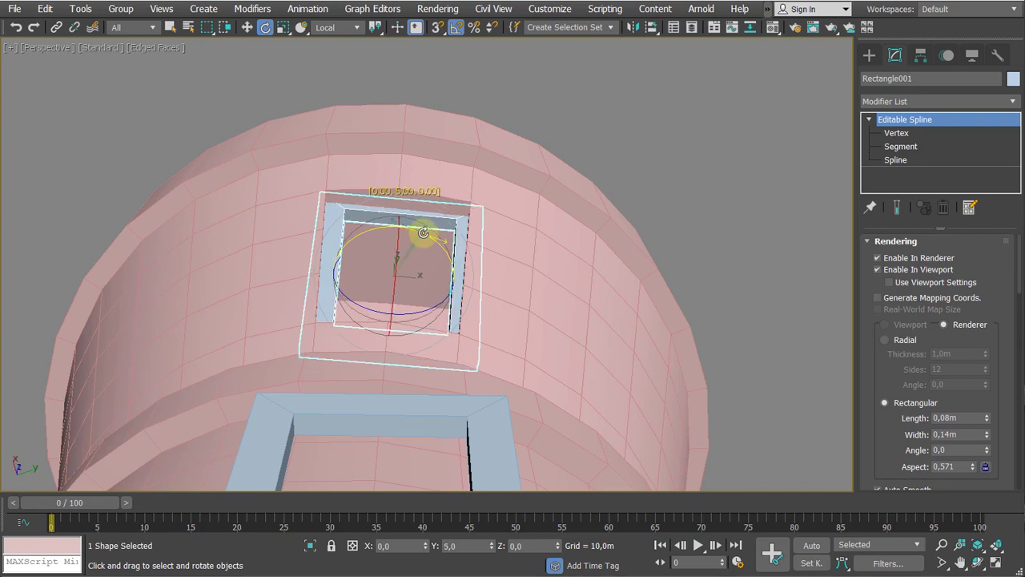
alt+middle_drag(423, 232, 442, 304)
key(w)
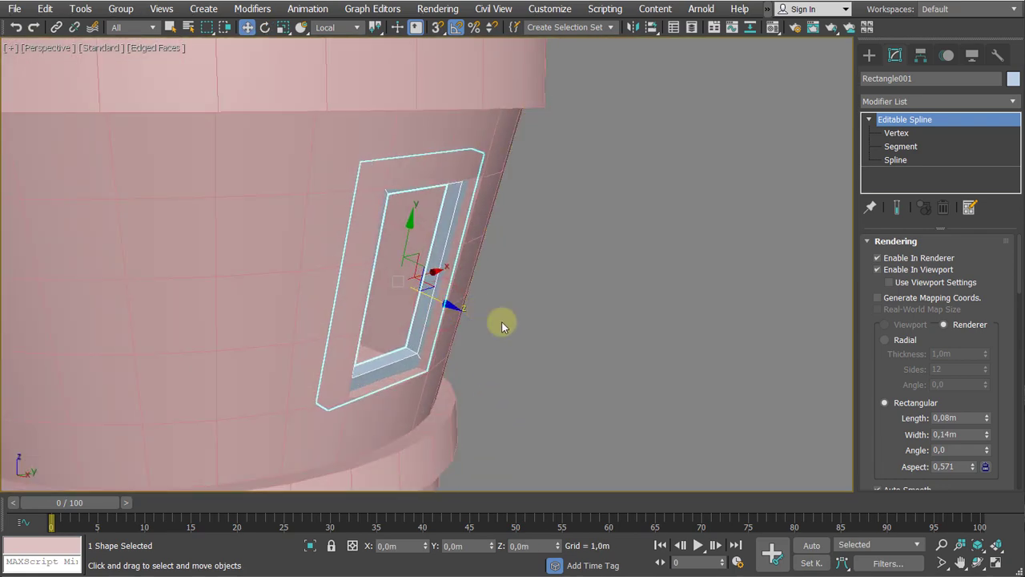
scroll(503, 326, down, 8)
click(748, 298)
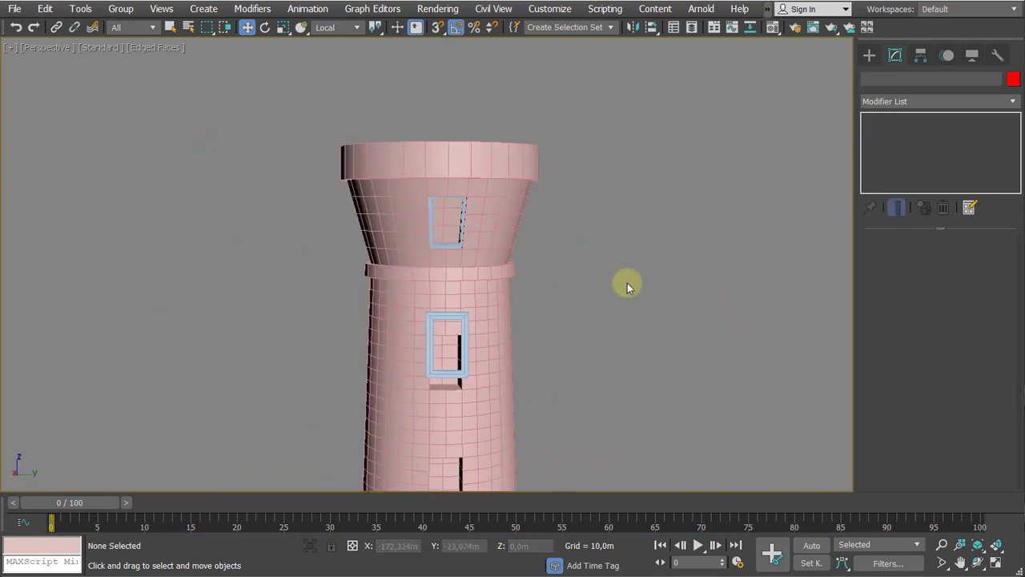
Select the middle window frame and lower it about 0.209 m along its local Y onto the window opening
middle_drag(627, 287, 595, 259)
key(F4)
key(F4)
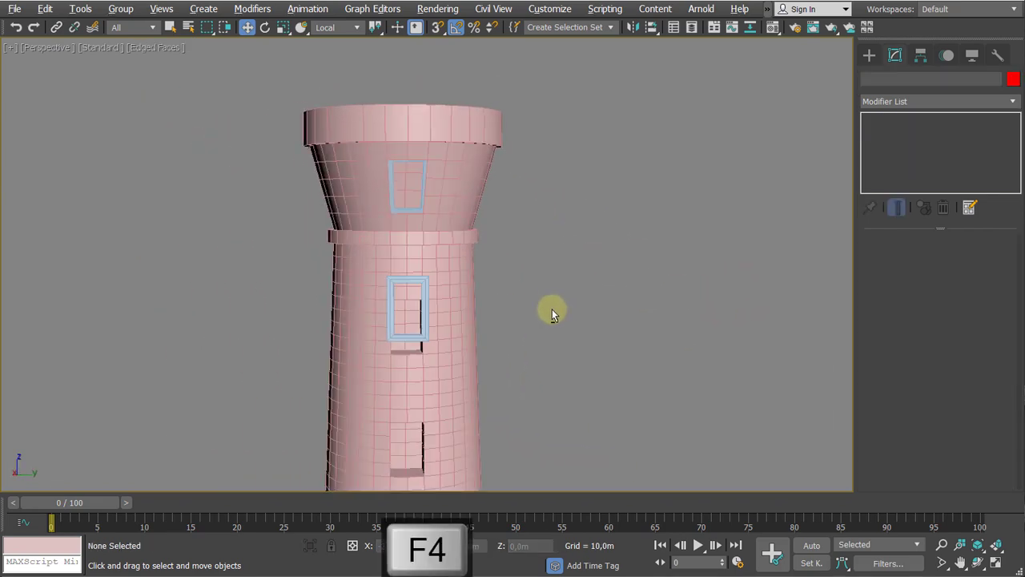
alt+middle_drag(490, 319, 524, 303)
scroll(506, 309, up, 3)
scroll(494, 303, up, 3)
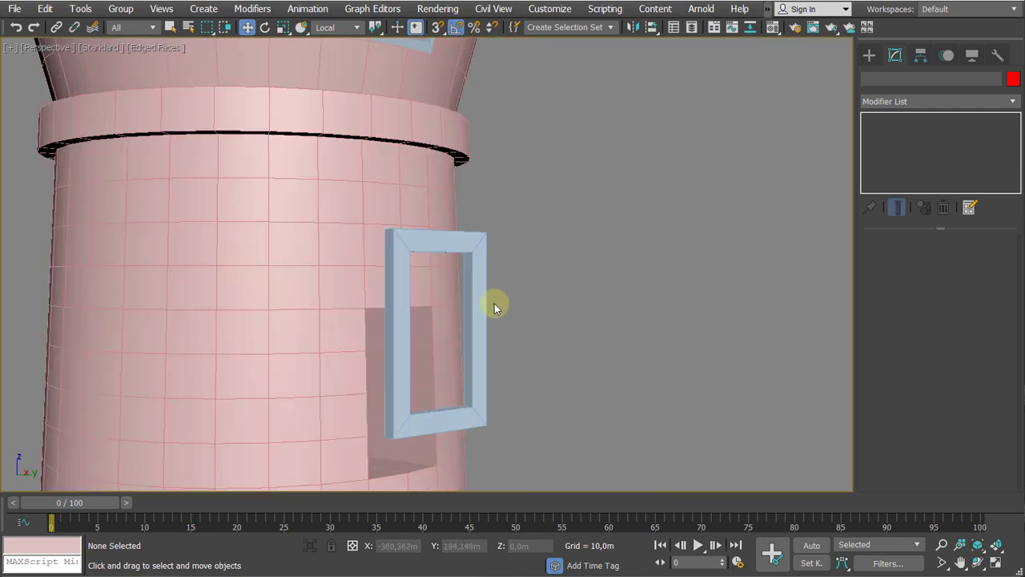
click(485, 305)
scroll(481, 306, down, 4)
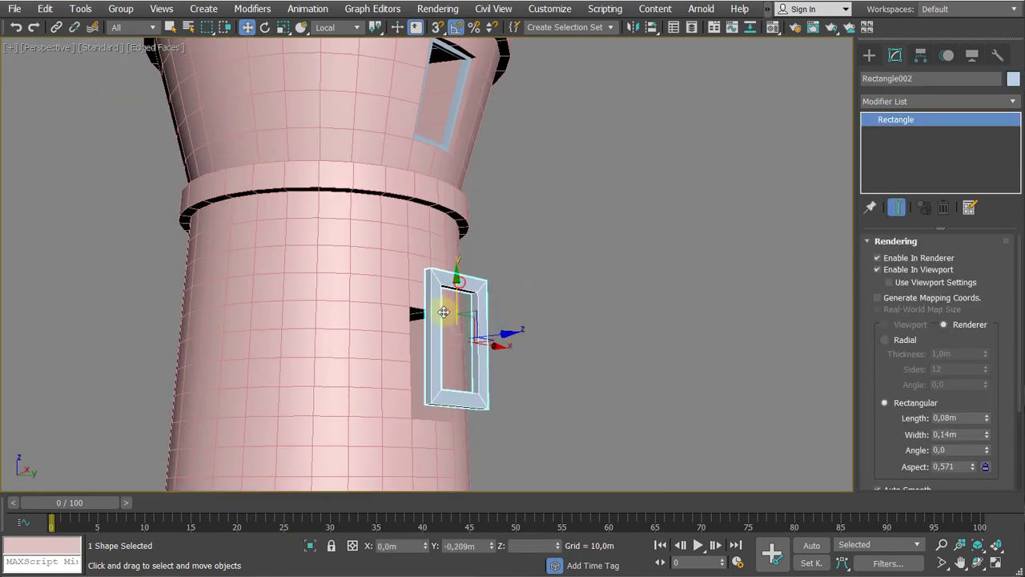
Push the middle window frame back along its local Z into the window opening
alt+middle_drag(449, 328, 477, 413)
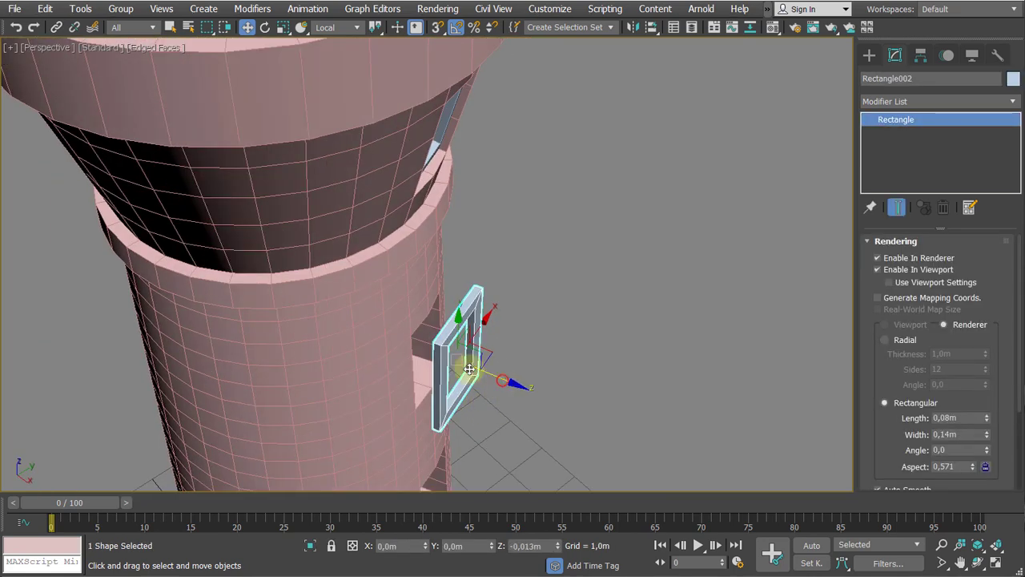
drag(470, 369, 462, 368)
alt+middle_drag(501, 374, 409, 265)
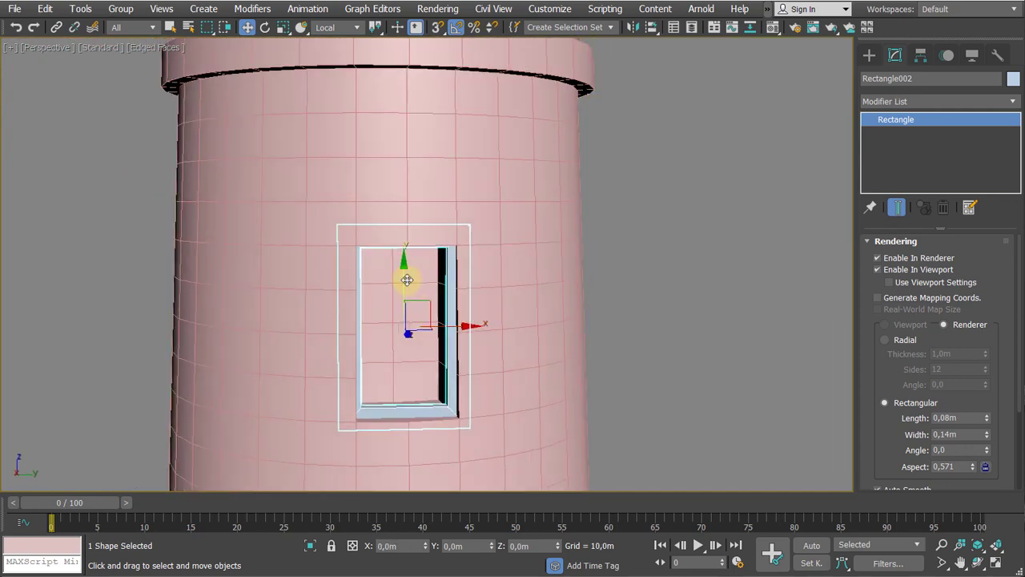
Scale the middle window frame down slightly to fit its opening and adjust its position along local X
key(r)
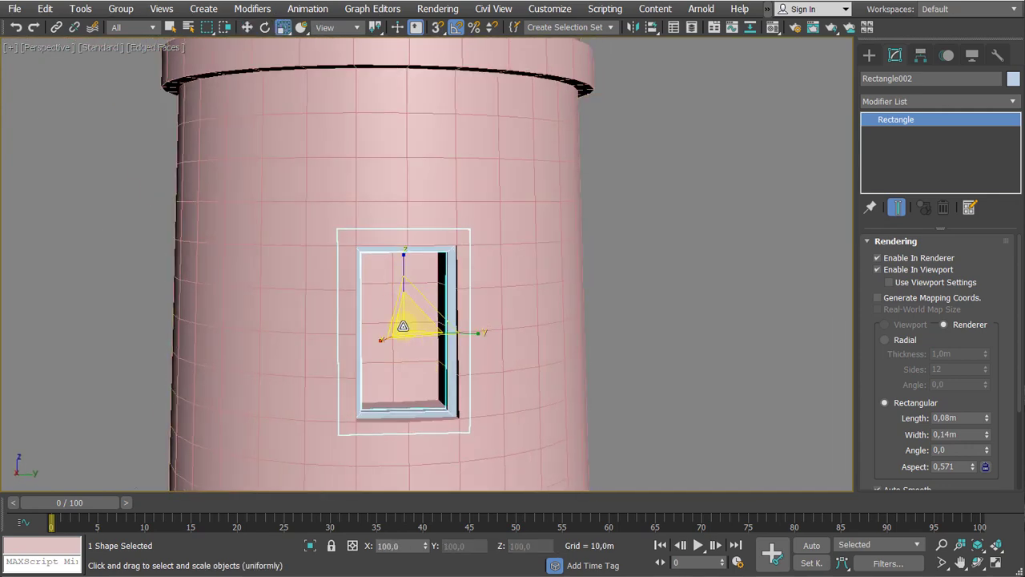
drag(400, 328, 407, 328)
alt+middle_drag(458, 341, 445, 348)
key(w)
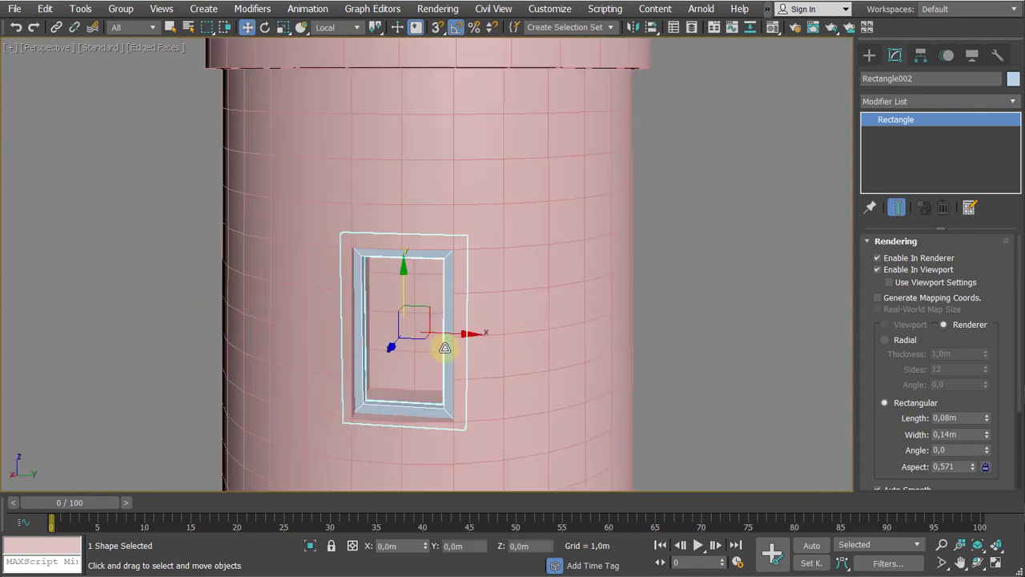
drag(461, 335, 460, 336)
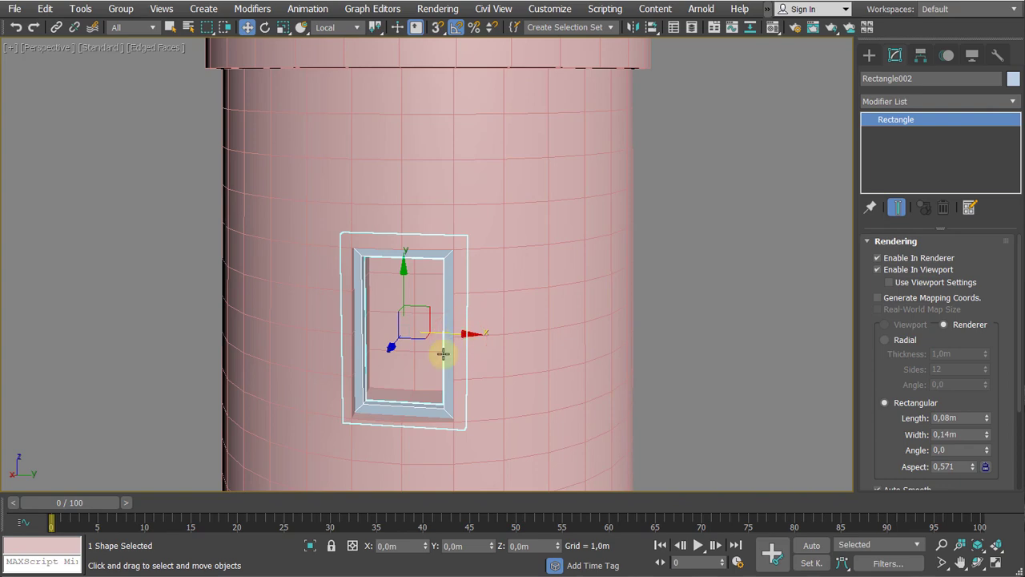
Clone the middle window frame straight down onto the window opening below it
scroll(443, 354, down, 3)
middle_drag(443, 354, 414, 241)
scroll(413, 240, down, 3)
mouse_move(386, 170)
shift+mouse_down()
mouse_move(354, 278)
mouse_move(356, 330)
shift+mouse_up()
click(513, 356)
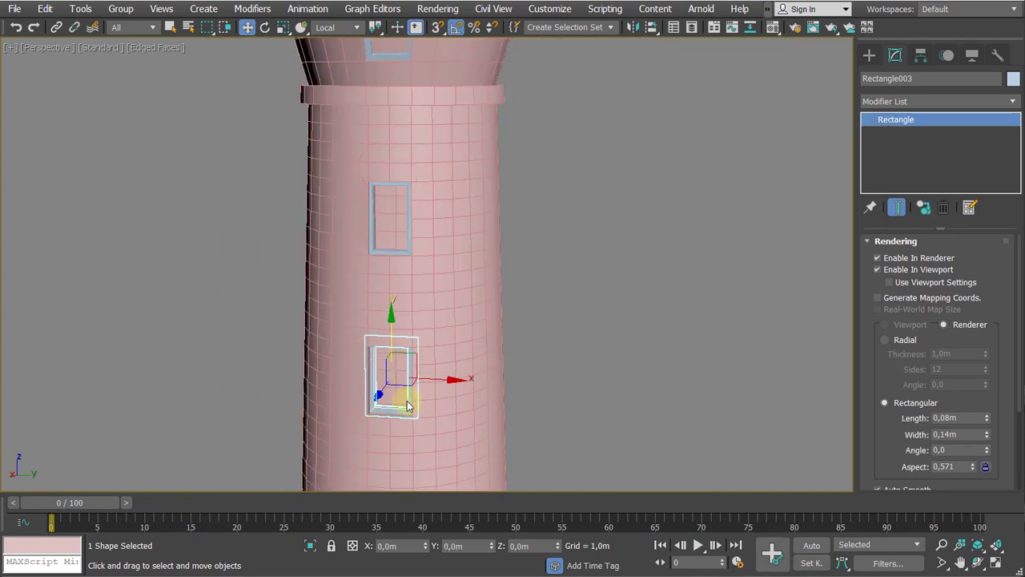
Shift the cloned lower frame along its local X and Y axes to centre it in its window opening
scroll(394, 393, up, 2)
middle_drag(393, 394, 377, 293)
scroll(378, 296, up, 3)
scroll(389, 280, up, 3)
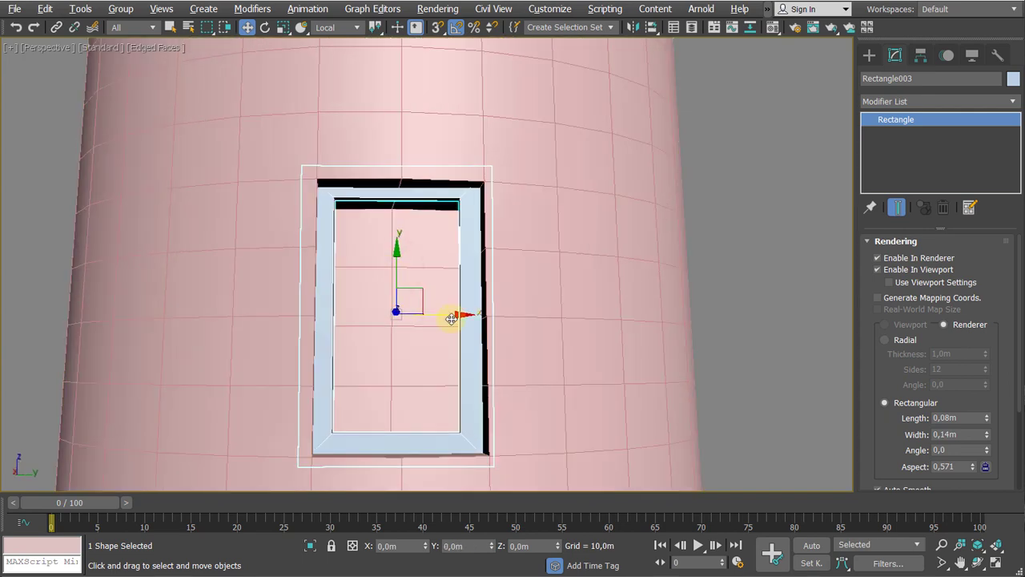
drag(450, 315, 452, 317)
drag(401, 262, 402, 270)
Pull the lower window frame slightly outward along its local Z toward the wall surface
scroll(411, 270, down, 3)
alt+middle_drag(411, 270, 566, 330)
scroll(565, 329, down, 3)
middle_drag(566, 329, 464, 339)
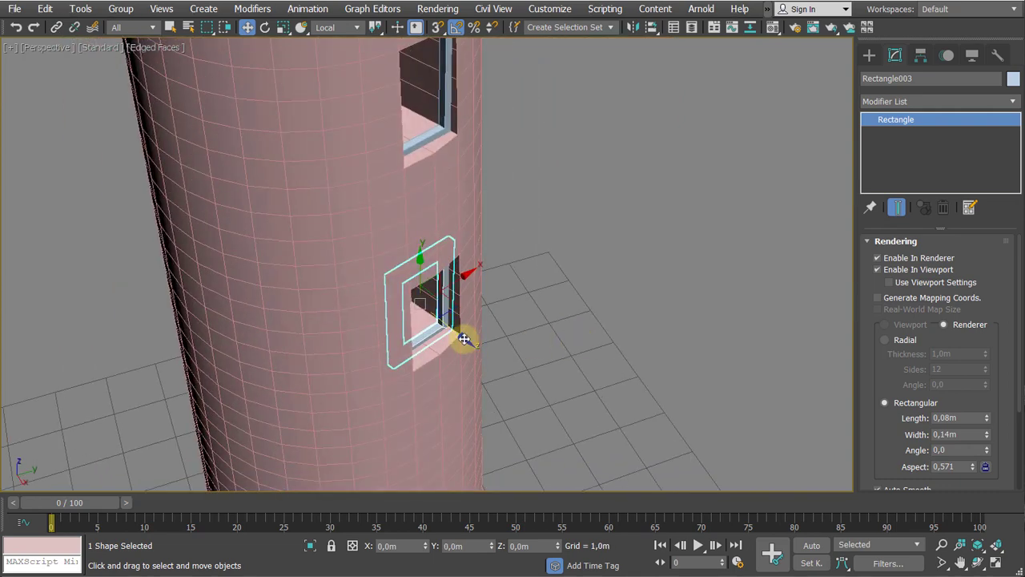
drag(465, 338, 469, 343)
Examine from several angles and distances how the lower window frame fits its opening in the tower wall
alt+middle_drag(469, 343, 533, 363)
scroll(595, 302, down, 3)
alt+middle_drag(533, 363, 548, 417)
alt+middle_drag(388, 326, 421, 159)
scroll(440, 318, up, 3)
scroll(427, 311, up, 3)
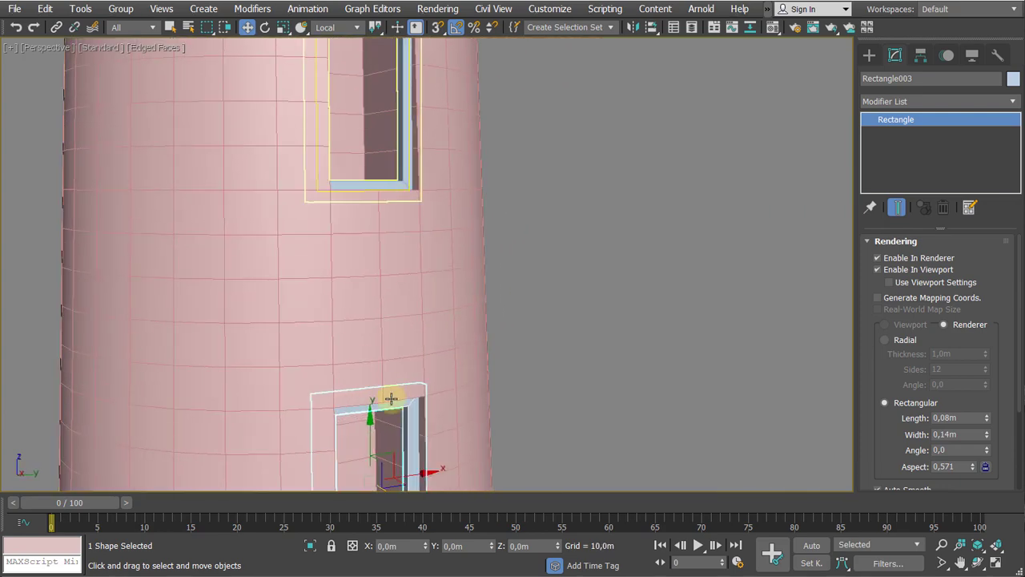
middle_drag(371, 417, 390, 237)
alt+middle_drag(408, 293, 424, 263)
scroll(392, 289, up, 3)
scroll(425, 261, down, 3)
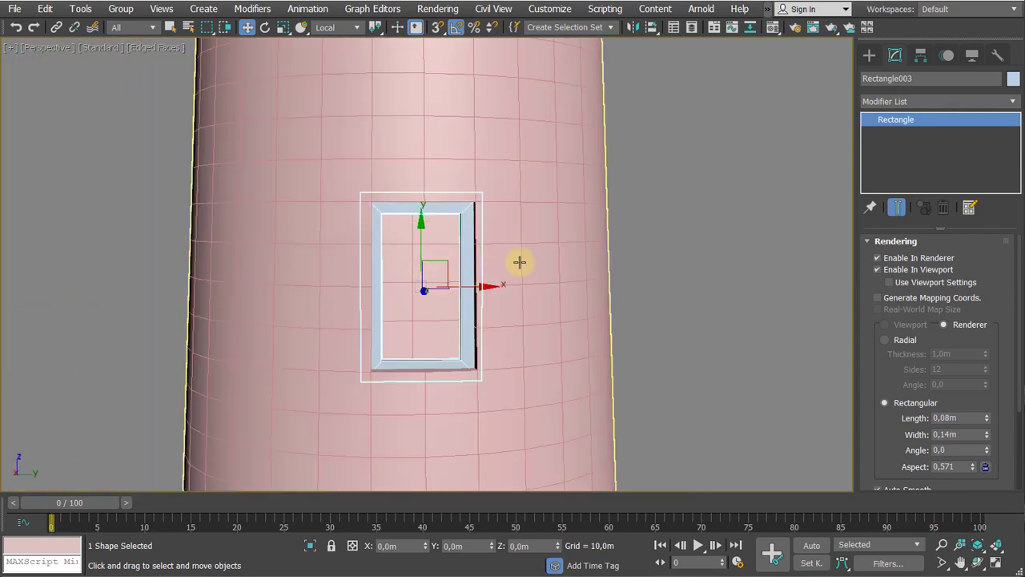
middle_drag(480, 255, 473, 282)
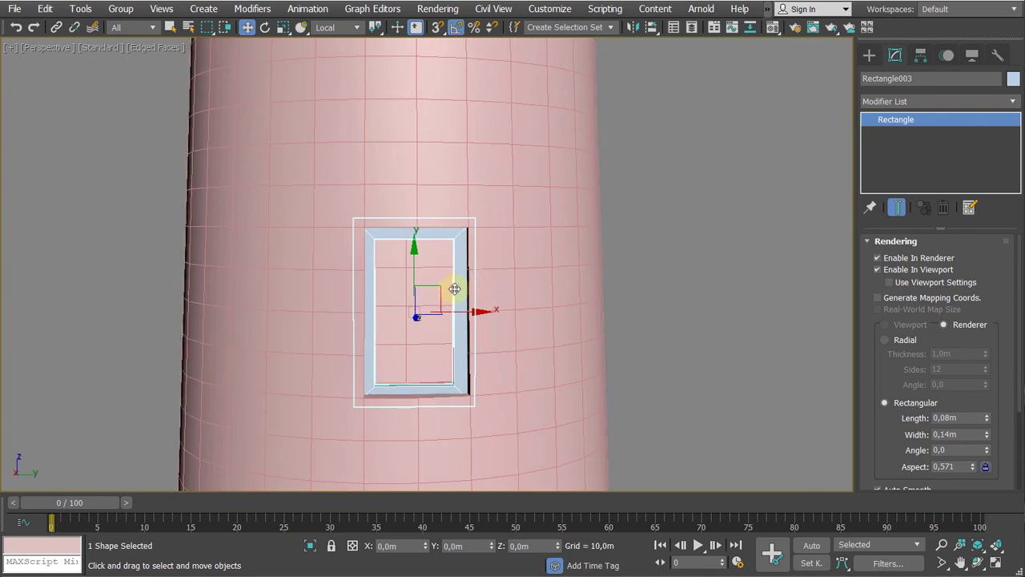
Convert the lower window frame's rectangle to an editable spline
right_click(451, 285)
mouse_move(493, 463)
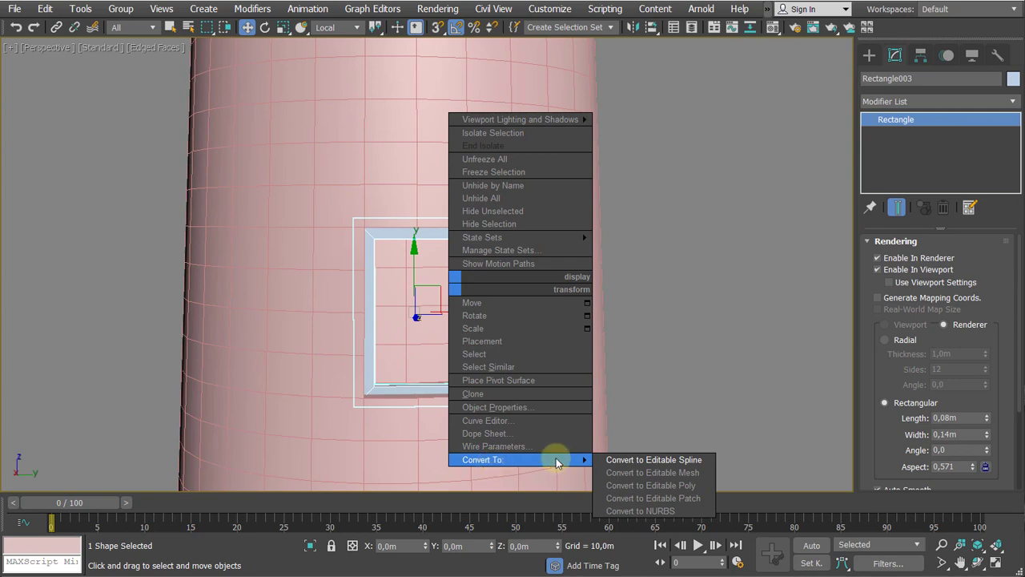
click(646, 459)
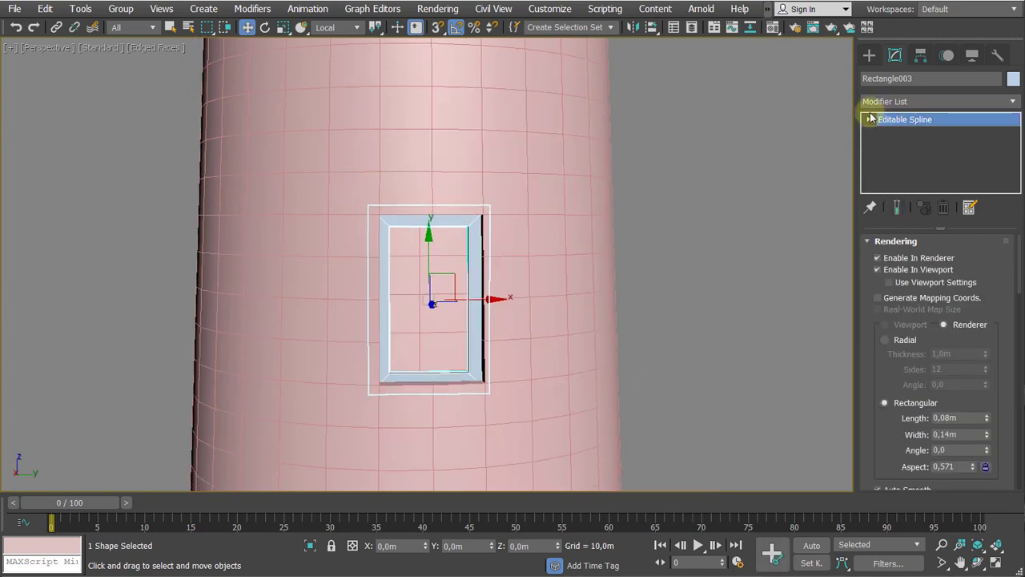
Copy one vertical side segment of the lower frame's spline to the frame's centre as a vertical bar
click(871, 123)
key(F3)
scroll(538, 268, up, 3)
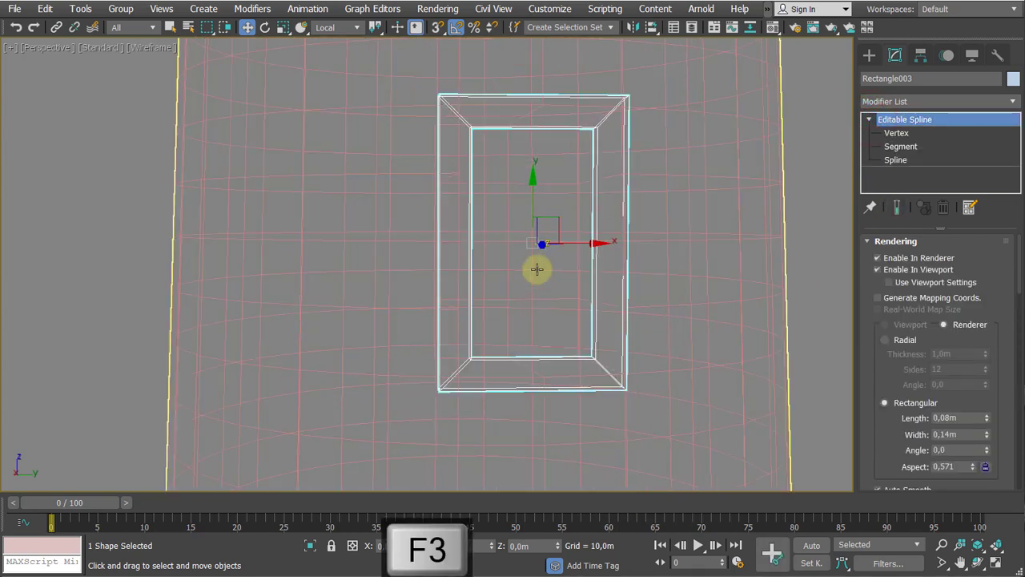
click(893, 149)
drag(735, 203, 442, 240)
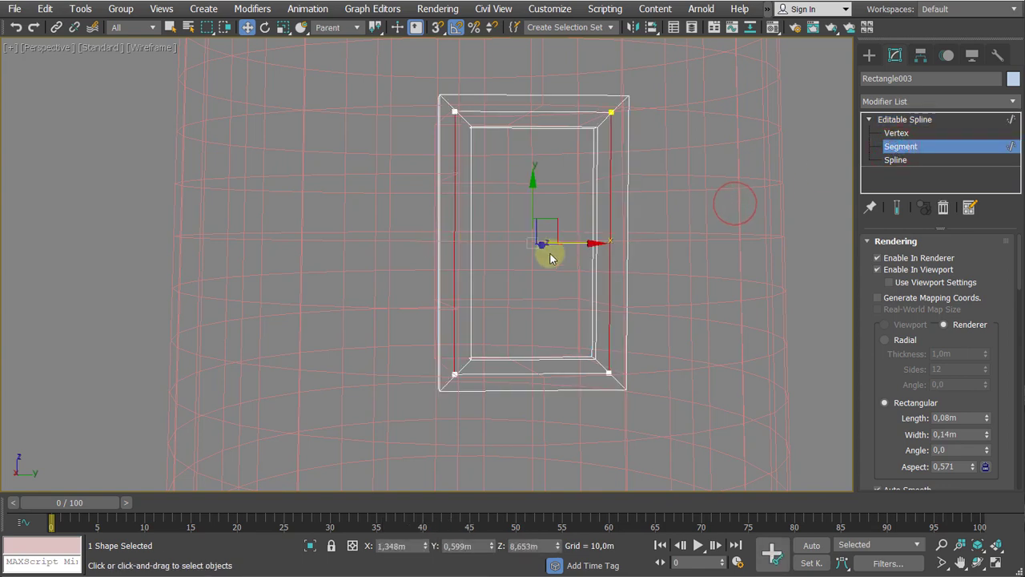
middle_drag(761, 225, 650, 259)
click(680, 254)
drag(558, 258, 492, 278)
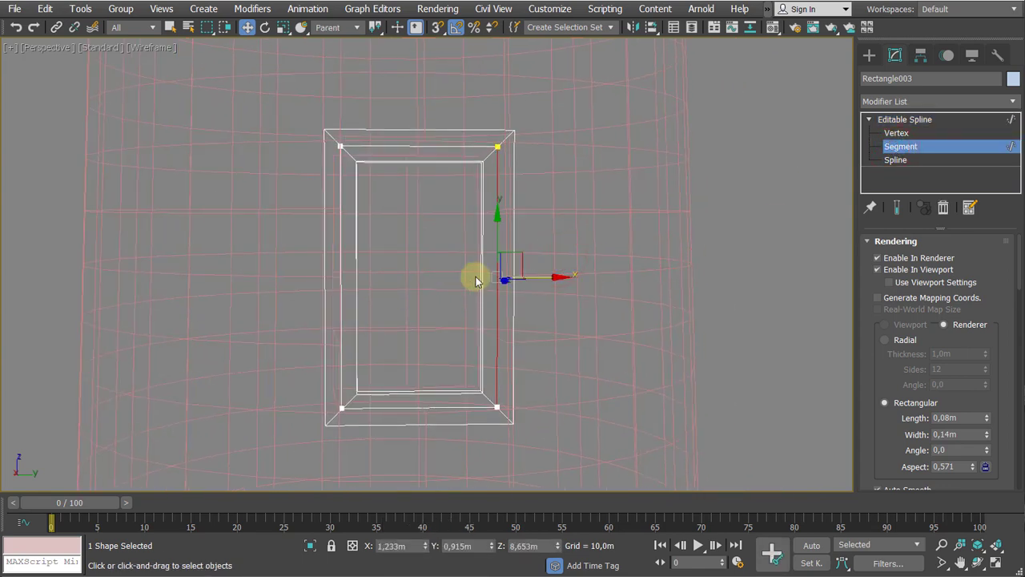
drag(424, 98, 451, 229)
drag(545, 252, 478, 281)
mouse_move(437, 301)
alt+middle_down()
mouse_move(497, 316)
mouse_move(449, 305)
mouse_move(478, 300)
mouse_move(432, 298)
alt+middle_up()
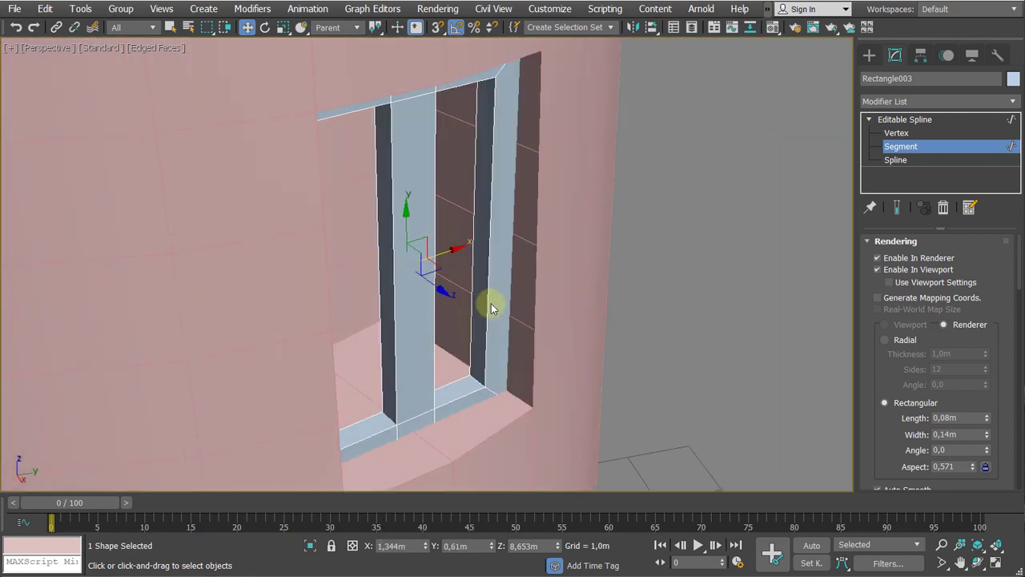
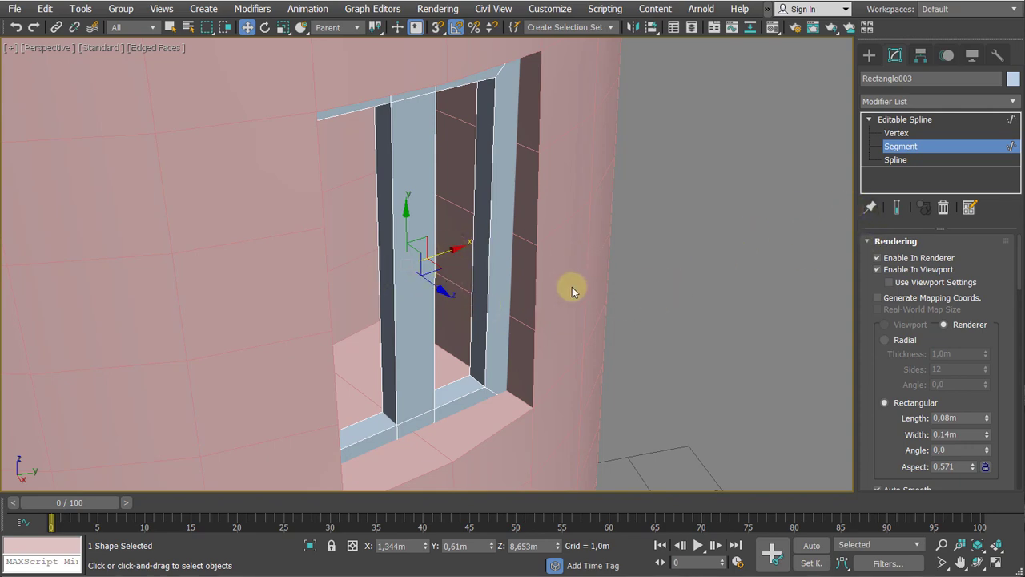
Copy the frame's top segment down to about one third of its height as a horizontal crossbar
alt+middle_drag(572, 286, 606, 277)
scroll(606, 277, up, 1)
key(F3)
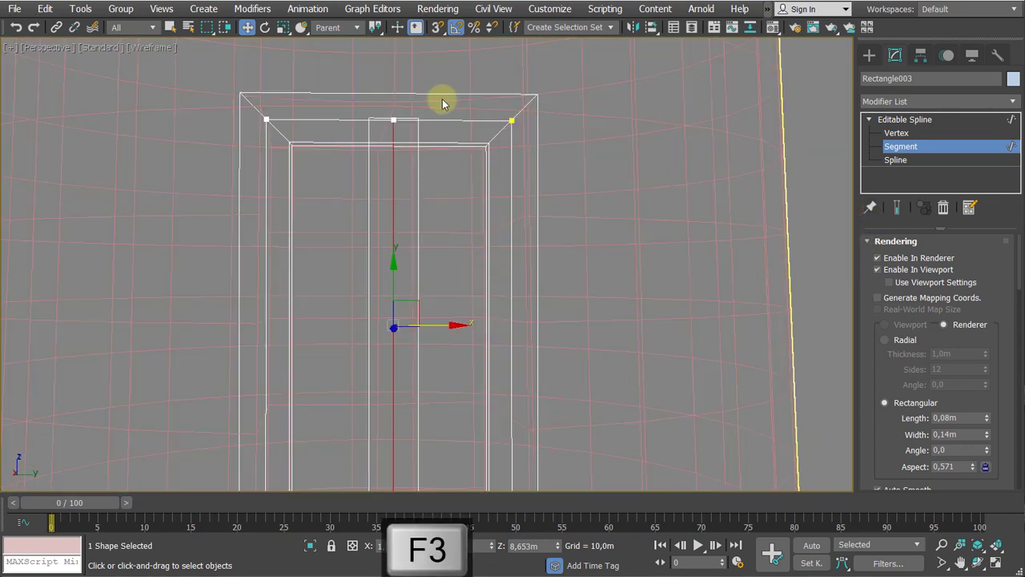
click(444, 123)
scroll(447, 145, down, 3)
scroll(447, 144, down, 1)
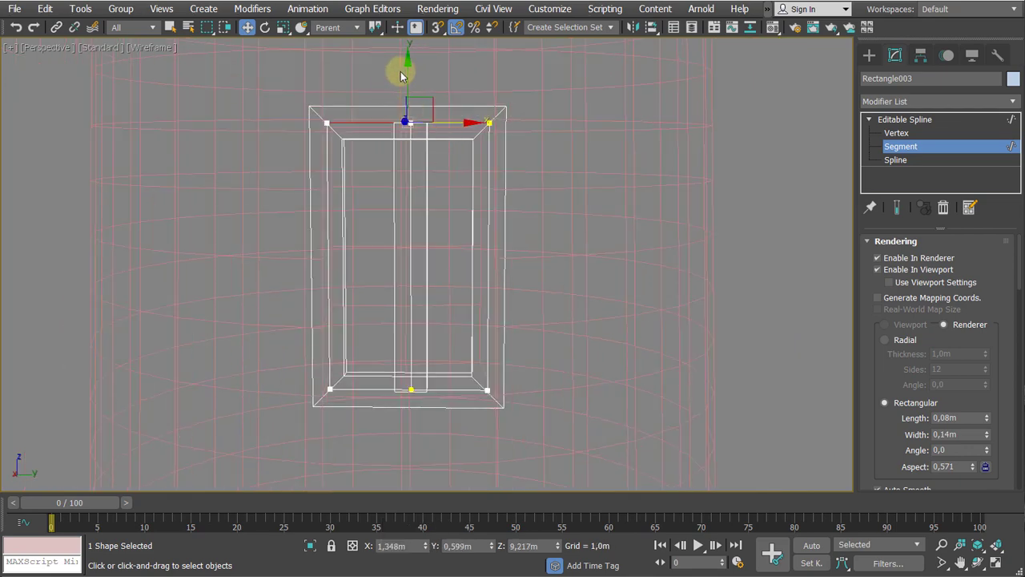
shift+drag(406, 70, 407, 161)
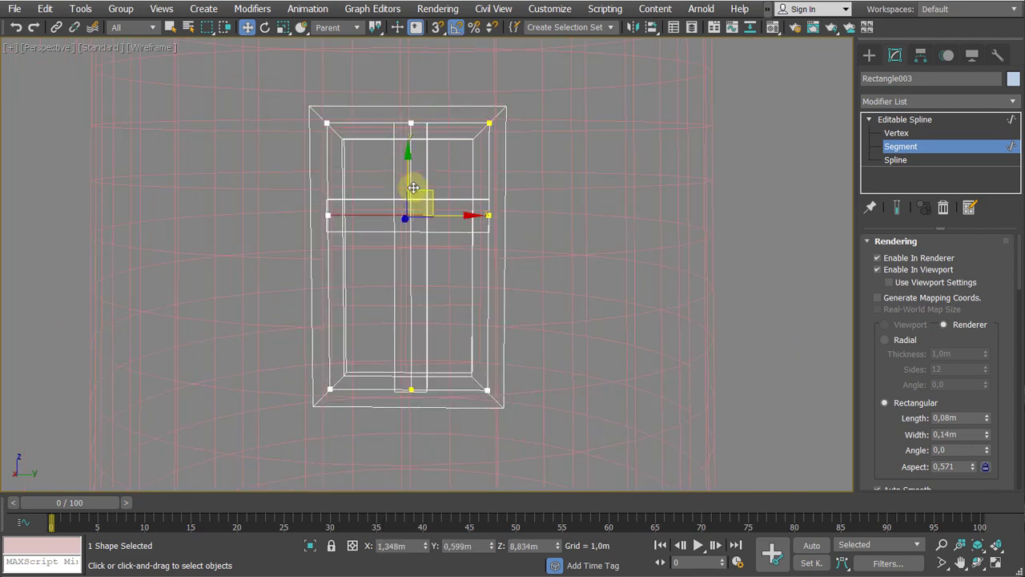
key(F3)
scroll(432, 208, down, 8)
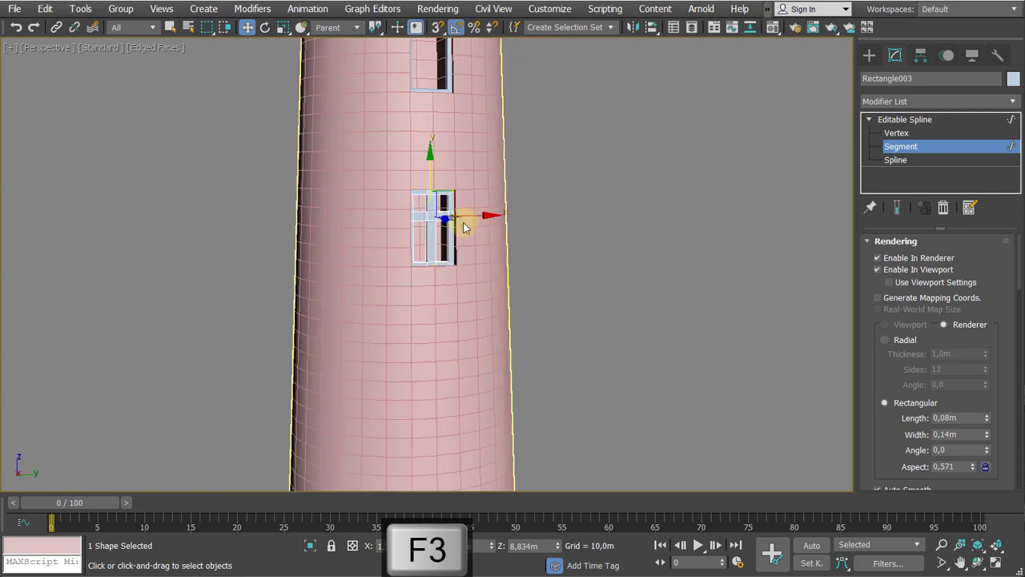
middle_drag(465, 227, 471, 355)
scroll(448, 284, up, 4)
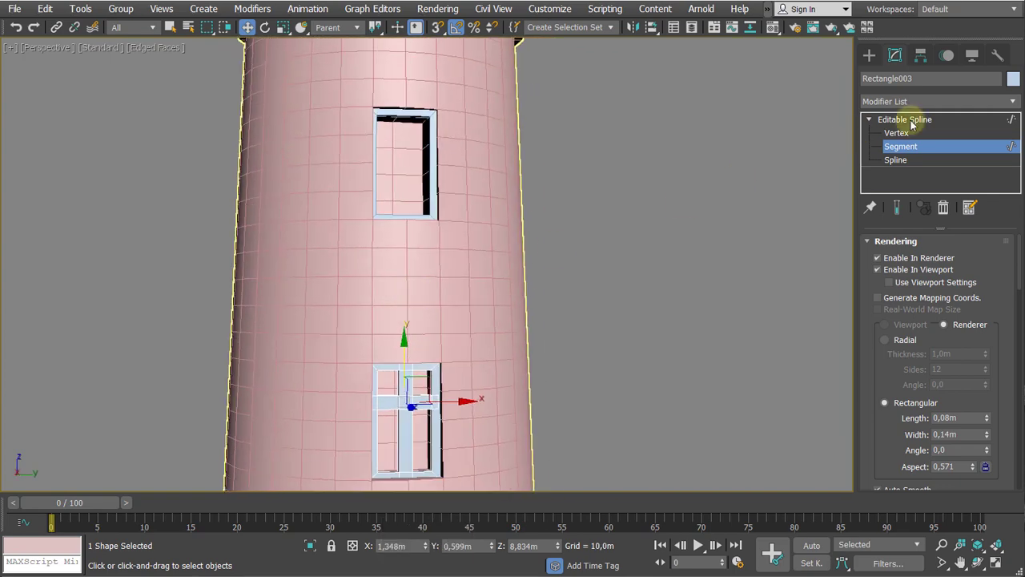
Leave segment editing and convert the lower window frame with its bars to an editable poly
click(912, 120)
middle_drag(660, 199, 672, 206)
key(z)
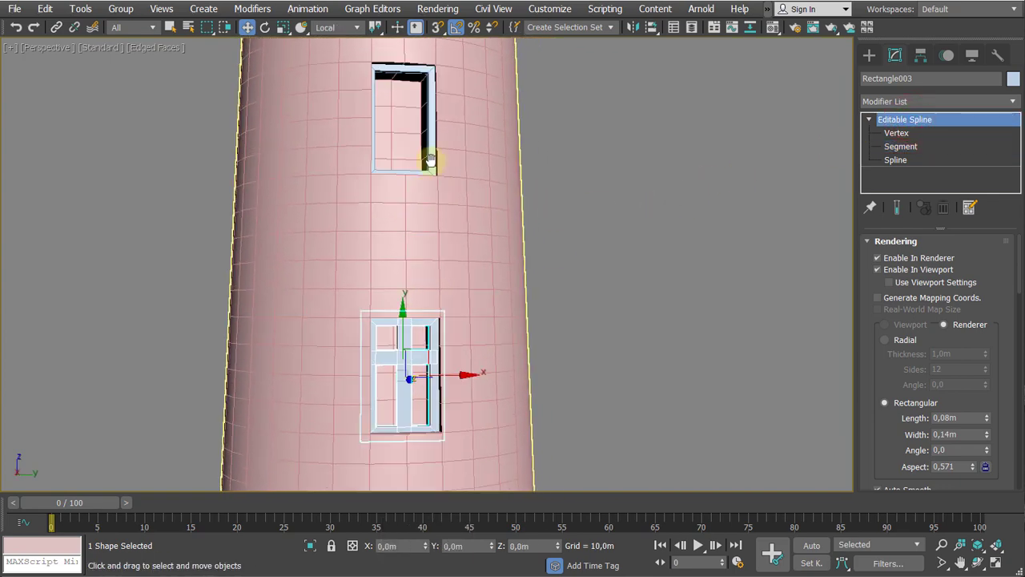
right_click(411, 251)
mouse_move(538, 422)
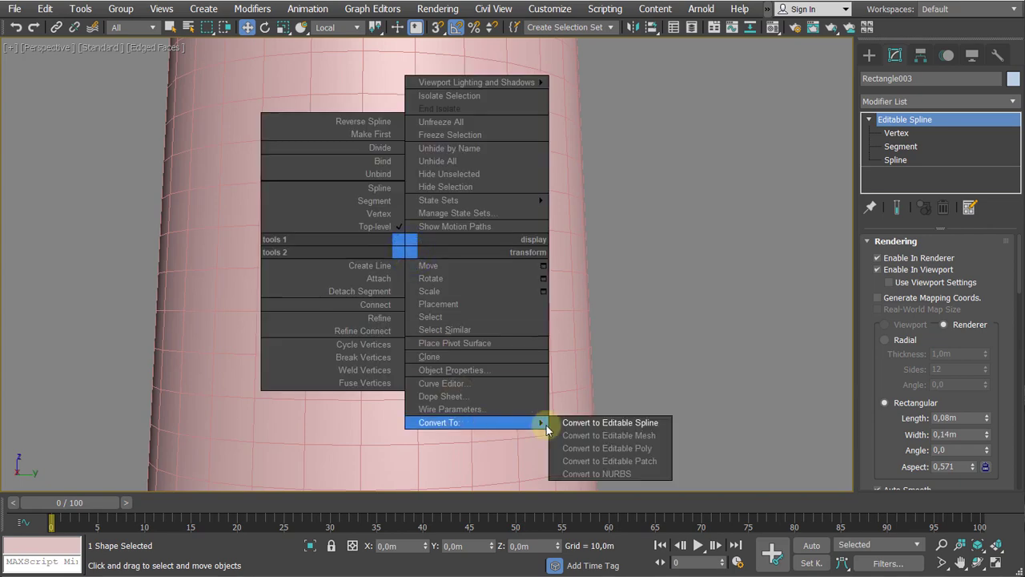
click(636, 448)
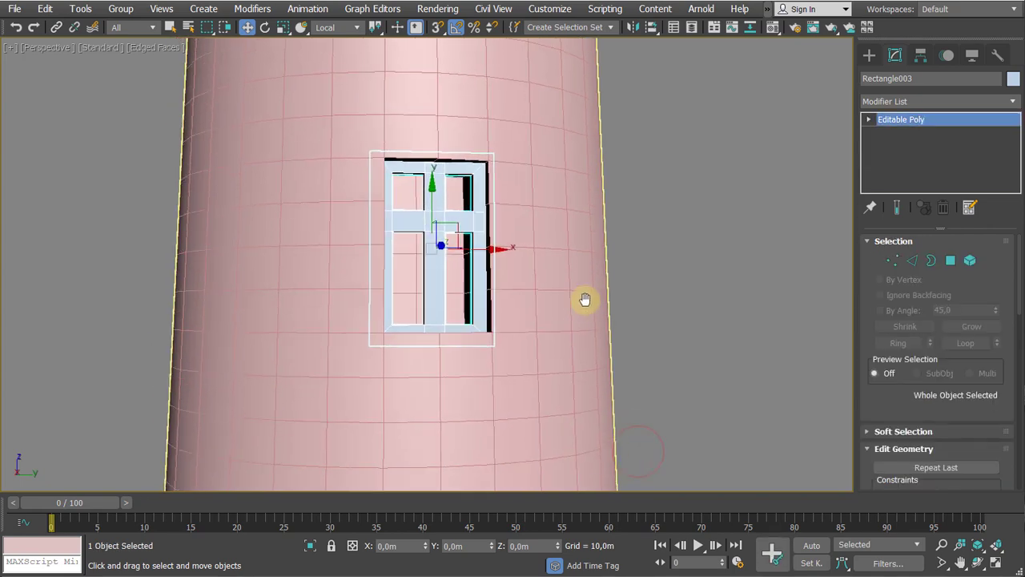
Scale the vertical bar element in local coordinates to about 57% width along Z, and reduce its depth along Y
scroll(585, 297, up, 4)
click(869, 120)
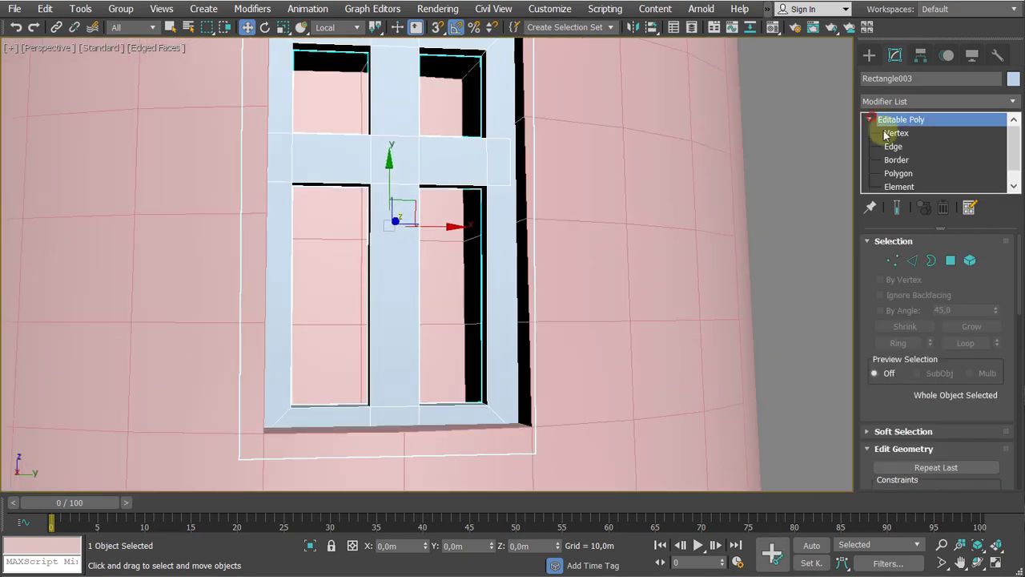
click(898, 187)
click(382, 225)
scroll(382, 224, down, 3)
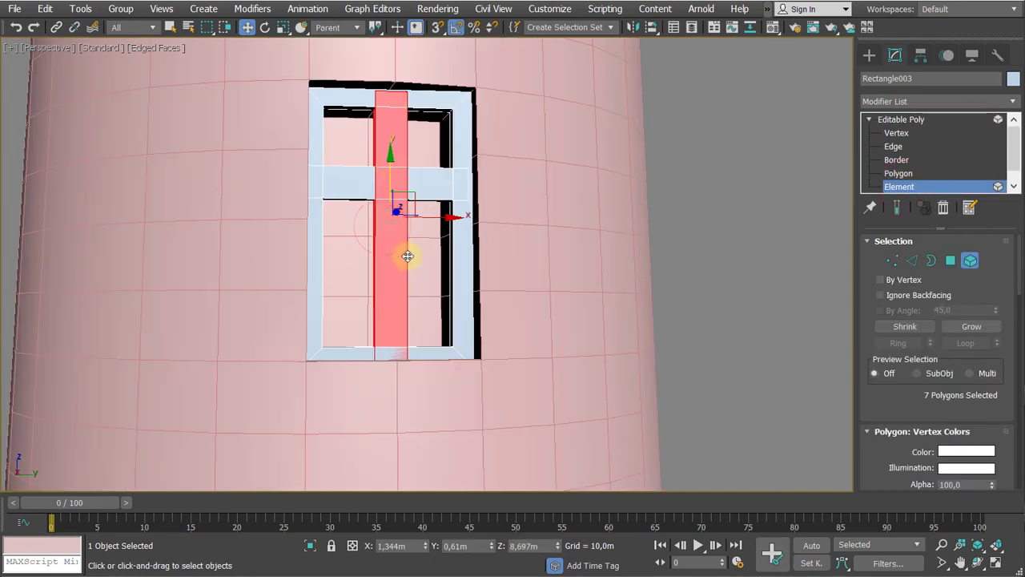
alt+middle_drag(405, 252, 428, 357)
key(r)
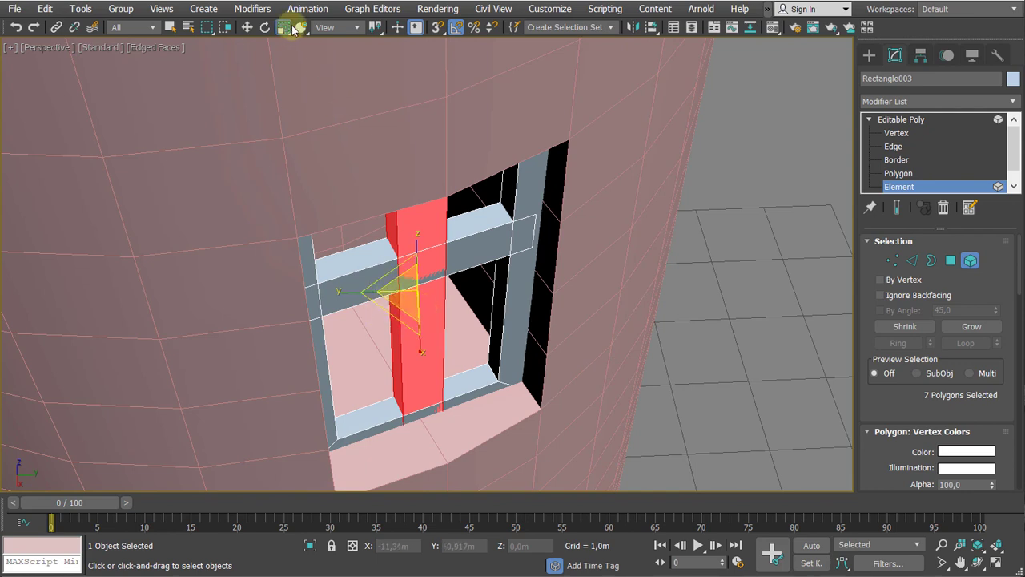
click(339, 28)
click(331, 85)
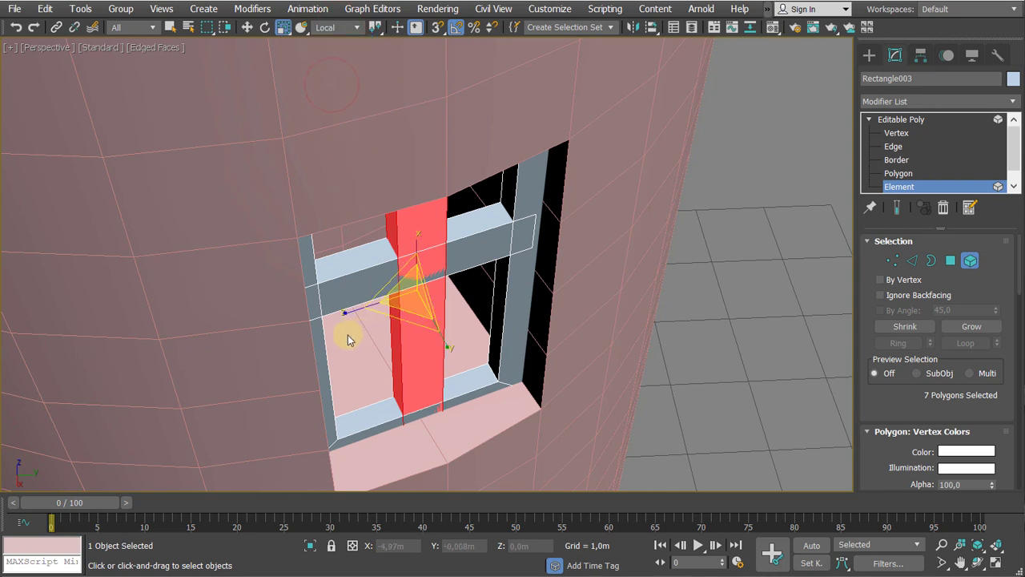
drag(343, 311, 385, 309)
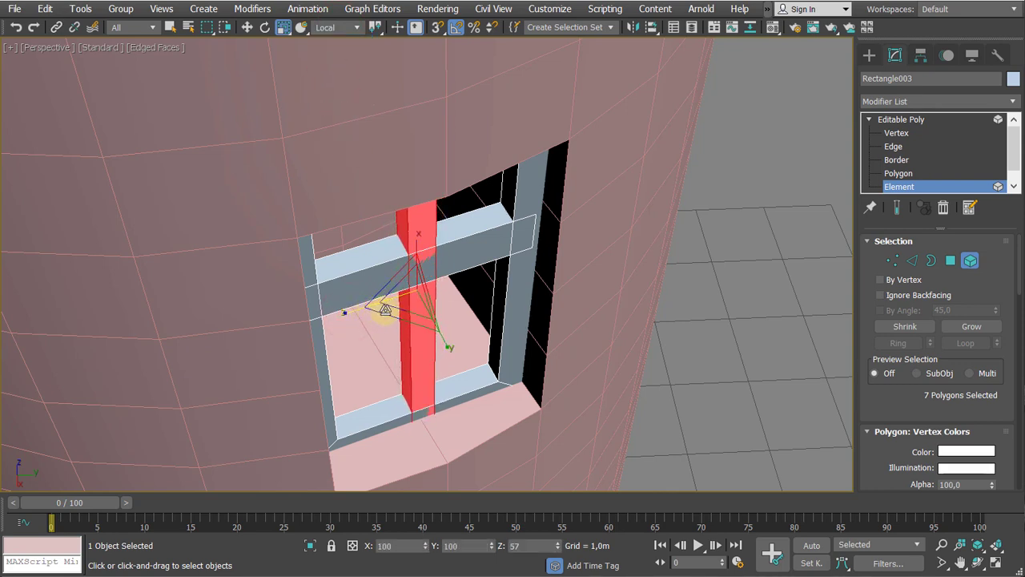
mouse_move(451, 357)
mouse_down()
mouse_move(437, 333)
mouse_move(470, 364)
mouse_up()
alt+middle_drag(469, 364, 465, 322)
scroll(440, 300, up, 3)
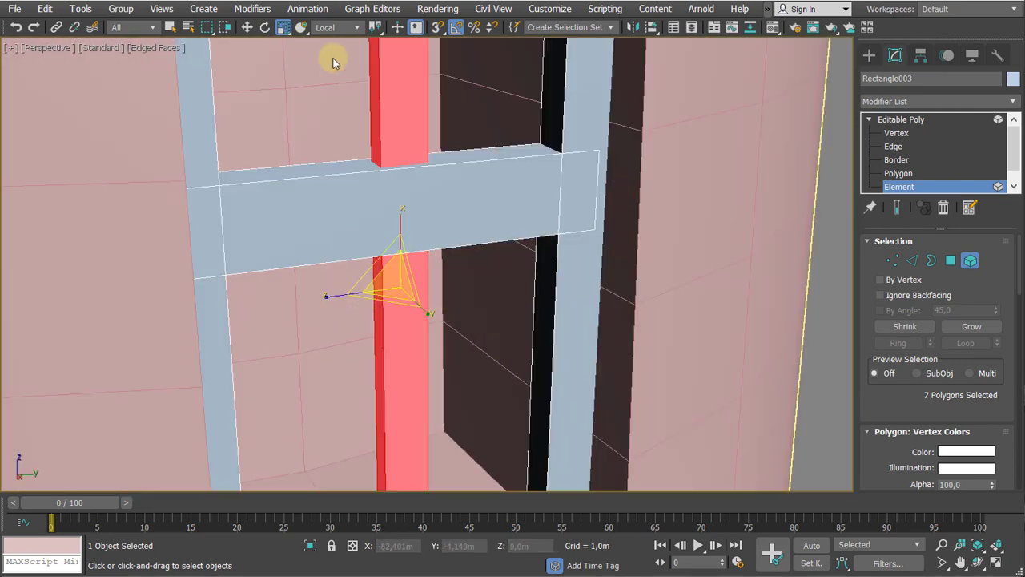
Scale the horizontal crossbar element to about 63% along its local X and about 71% along its local Y
scroll(390, 320, down, 8)
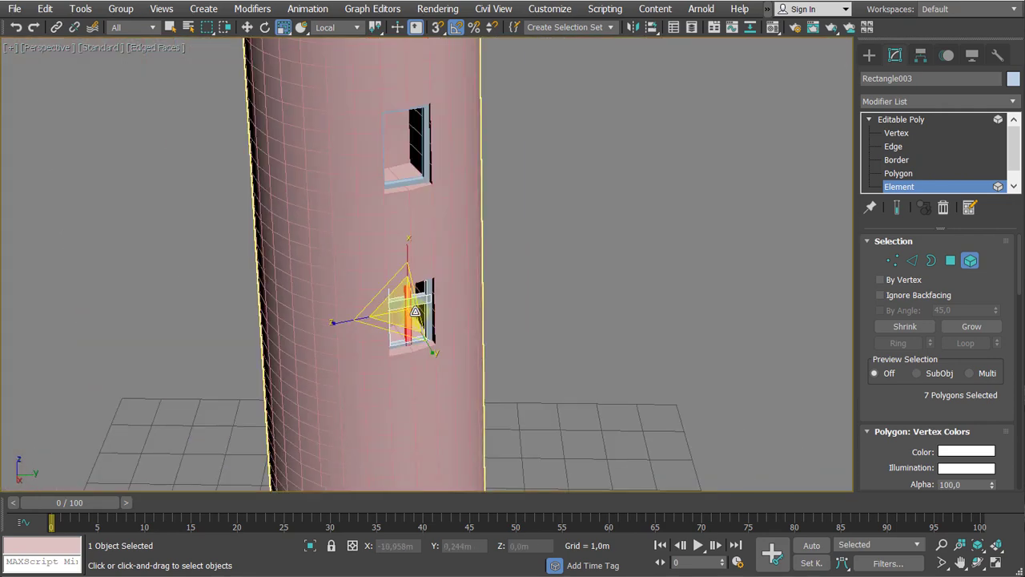
alt+middle_drag(569, 312, 417, 298)
scroll(400, 346, down, 4)
scroll(398, 322, up, 4)
scroll(399, 322, up, 4)
scroll(407, 330, up, 3)
click(459, 271)
alt+middle_drag(459, 270, 412, 276)
scroll(417, 275, up, 3)
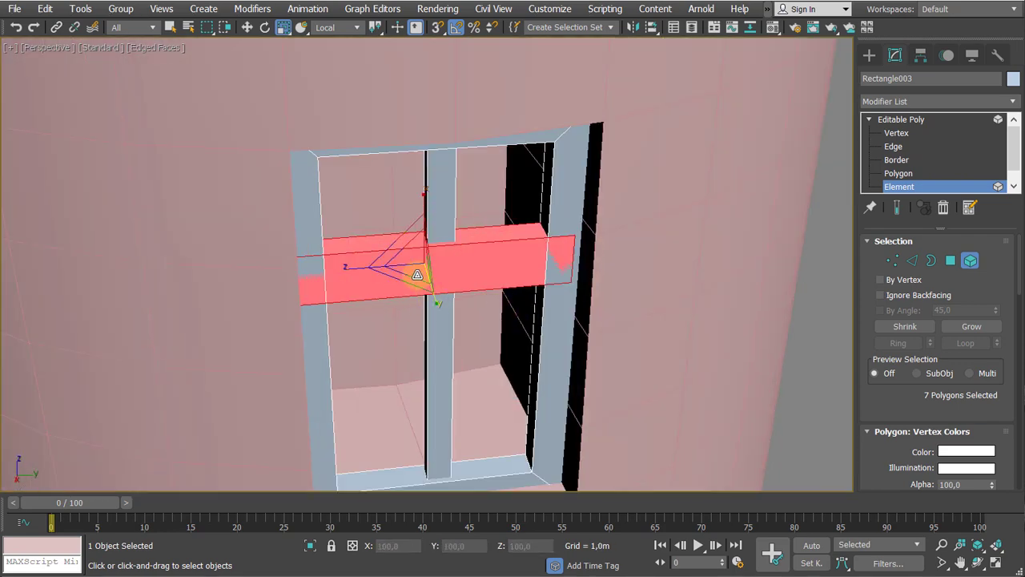
drag(425, 198, 422, 221)
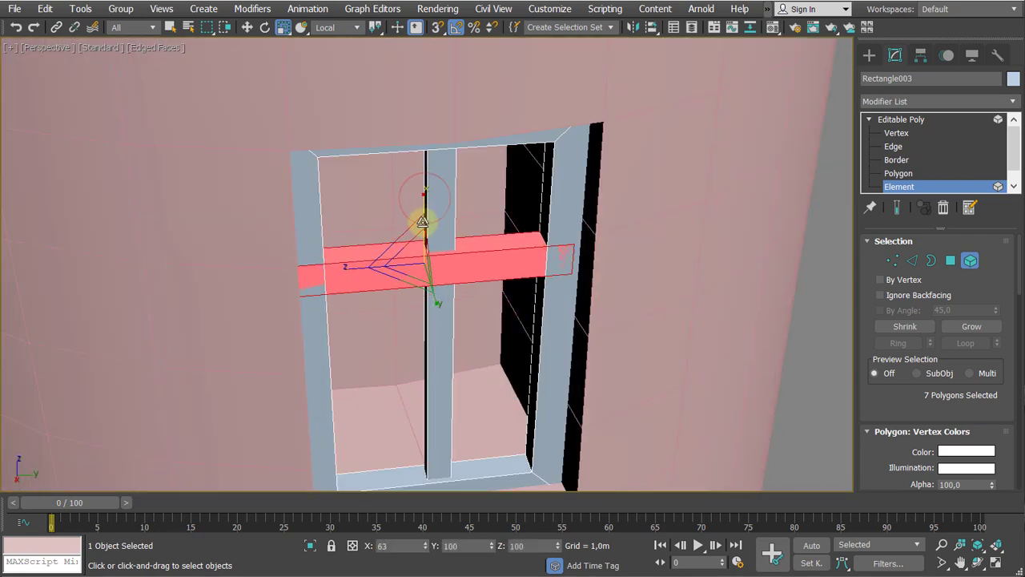
alt+middle_drag(478, 256, 519, 293)
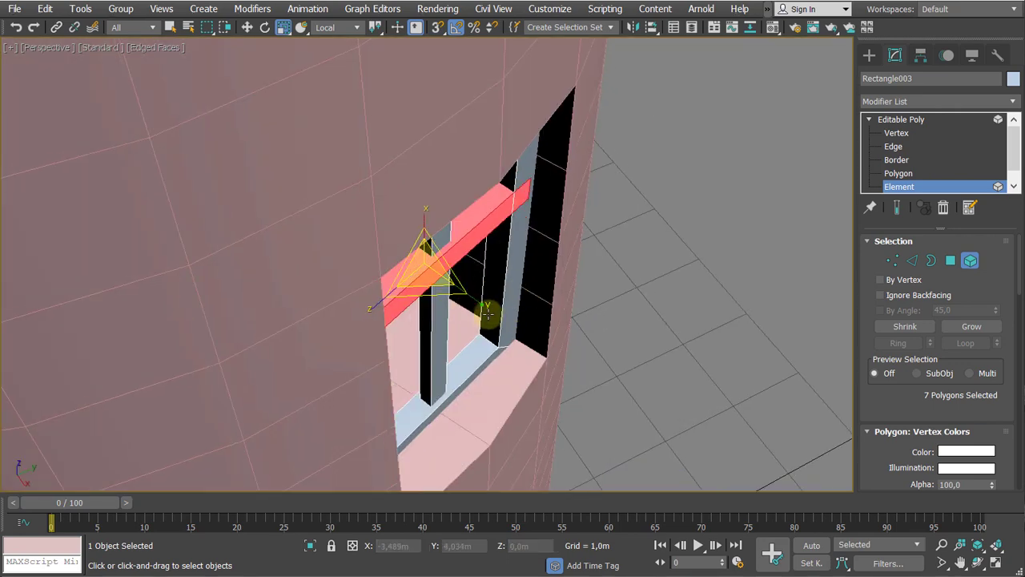
drag(485, 307, 480, 305)
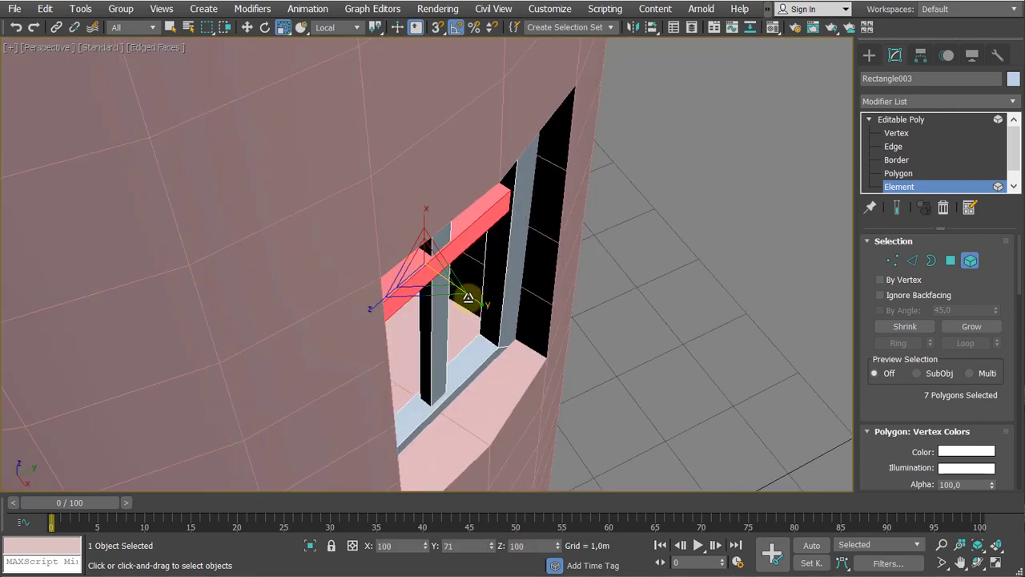
scroll(457, 366, up, 6)
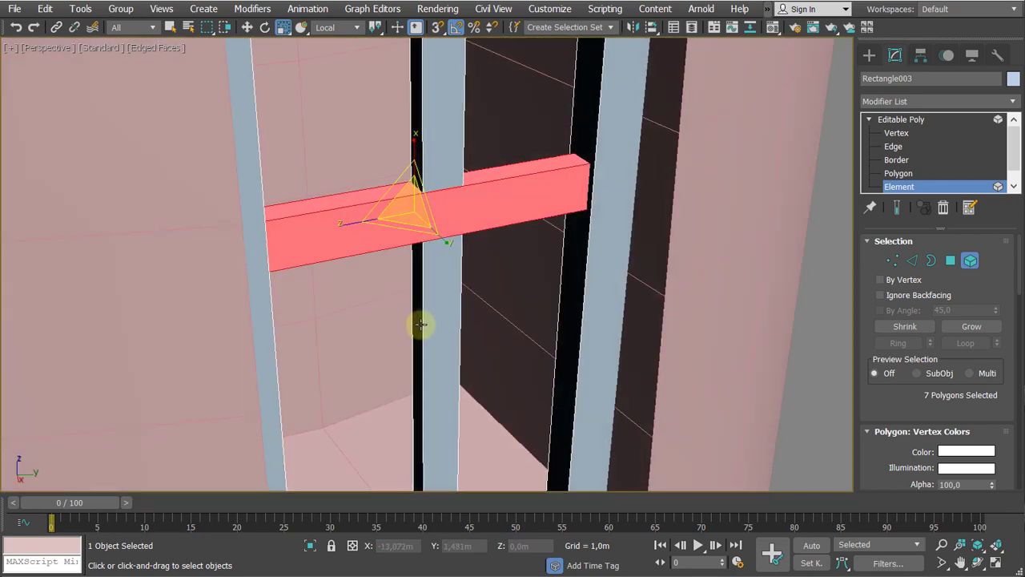
Move the vertical bar element about 0.022 m inward along Z, behind the front of the crossbar
click(426, 323)
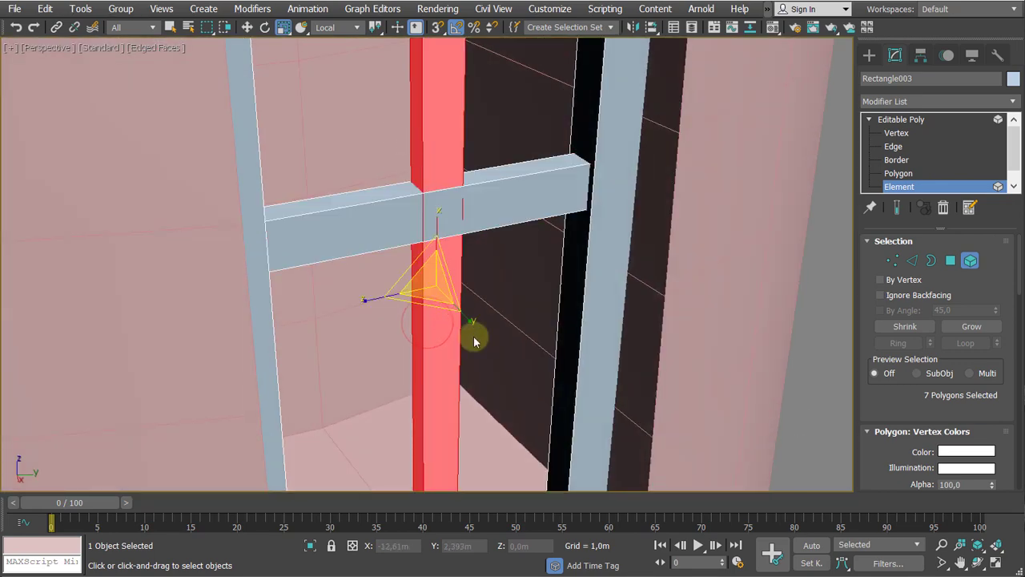
scroll(473, 342, down, 3)
alt+middle_drag(459, 325, 462, 349)
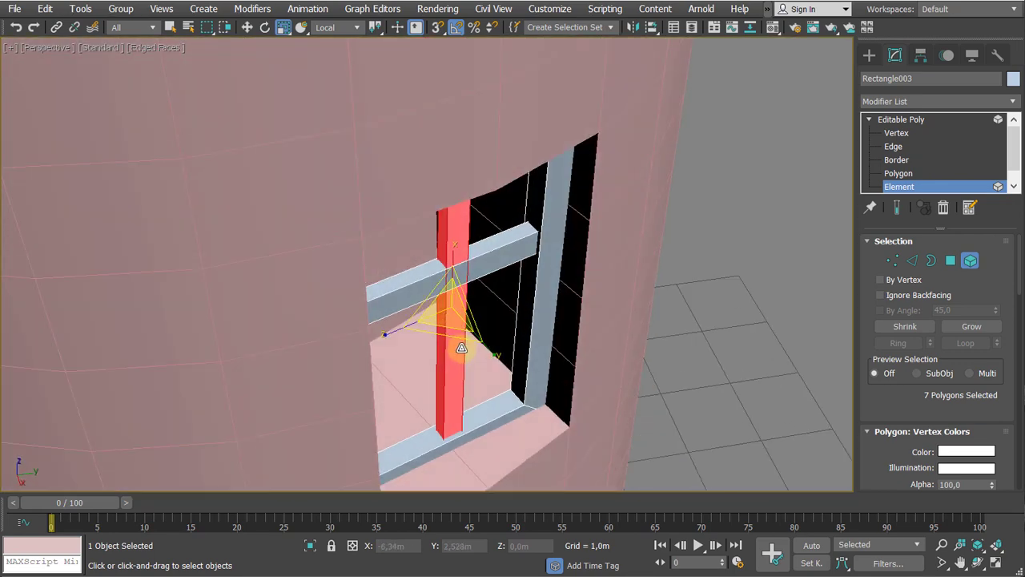
key(w)
drag(472, 332, 468, 327)
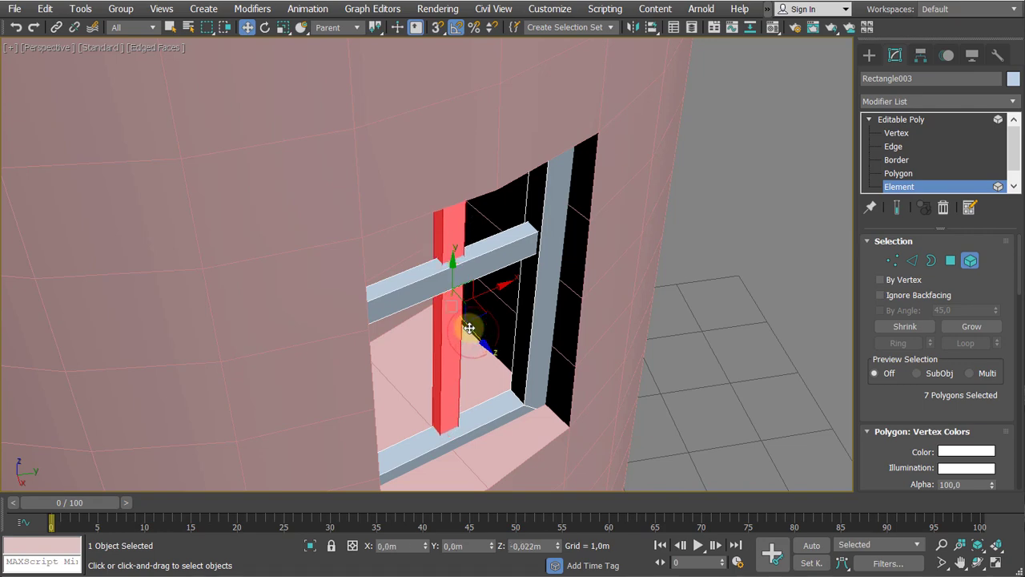
Examine up close how the vertical bar and the crossbar meet each other and the window frame
alt+middle_drag(515, 371, 533, 277)
scroll(486, 340, down, 2)
scroll(525, 243, up, 3)
scroll(504, 232, up, 2)
middle_drag(504, 236, 555, 259)
scroll(548, 226, down, 3)
scroll(561, 221, up, 3)
scroll(562, 227, down, 3)
scroll(560, 248, up, 3)
scroll(561, 246, down, 2)
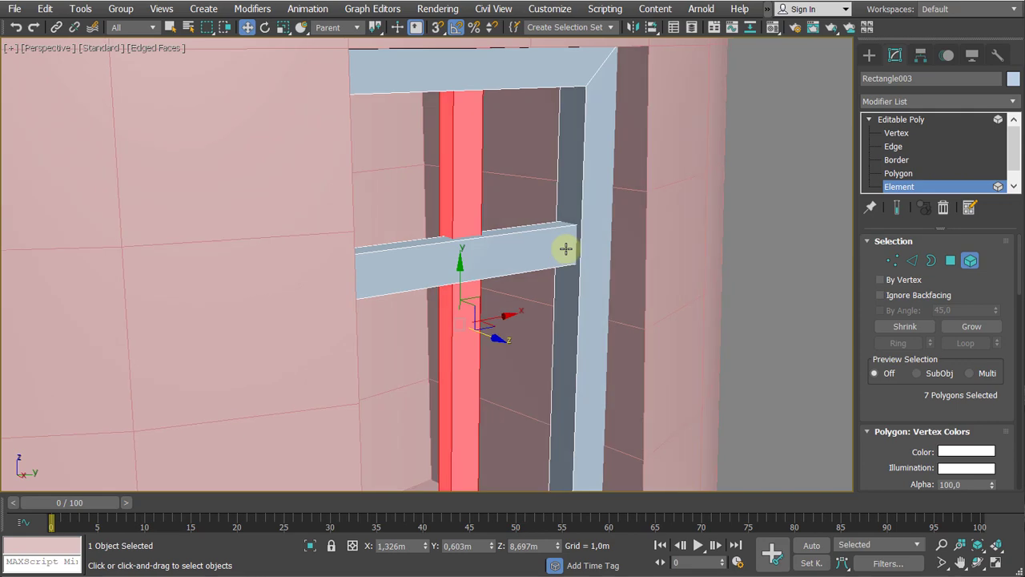
Leave element editing and clone the barred lower window frame upward along its local Y as a single independent copy
scroll(552, 272, down, 4)
middle_drag(516, 369, 403, 271)
scroll(416, 277, down, 3)
click(913, 119)
scroll(697, 275, down, 4)
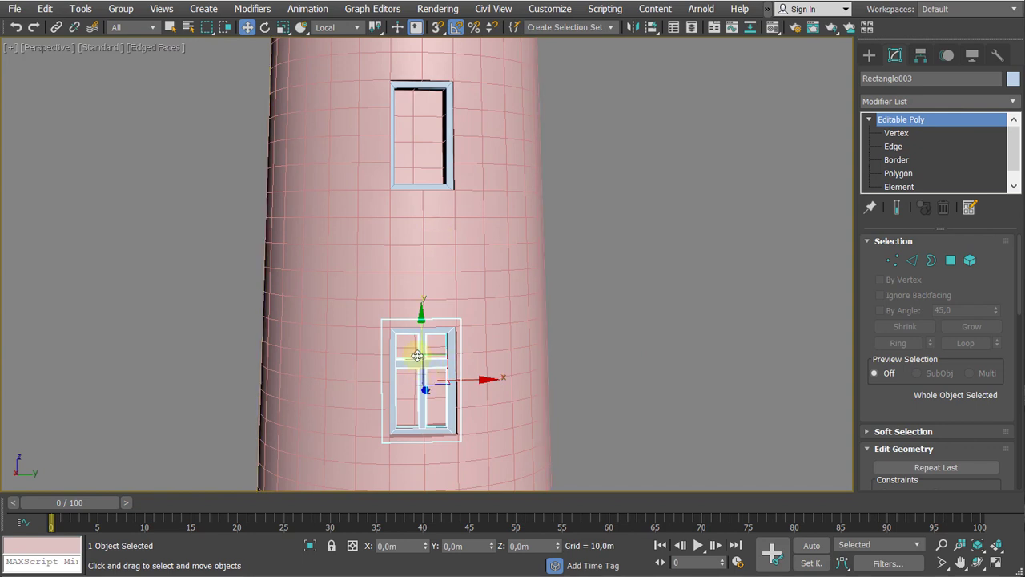
shift+drag(419, 345, 424, 267)
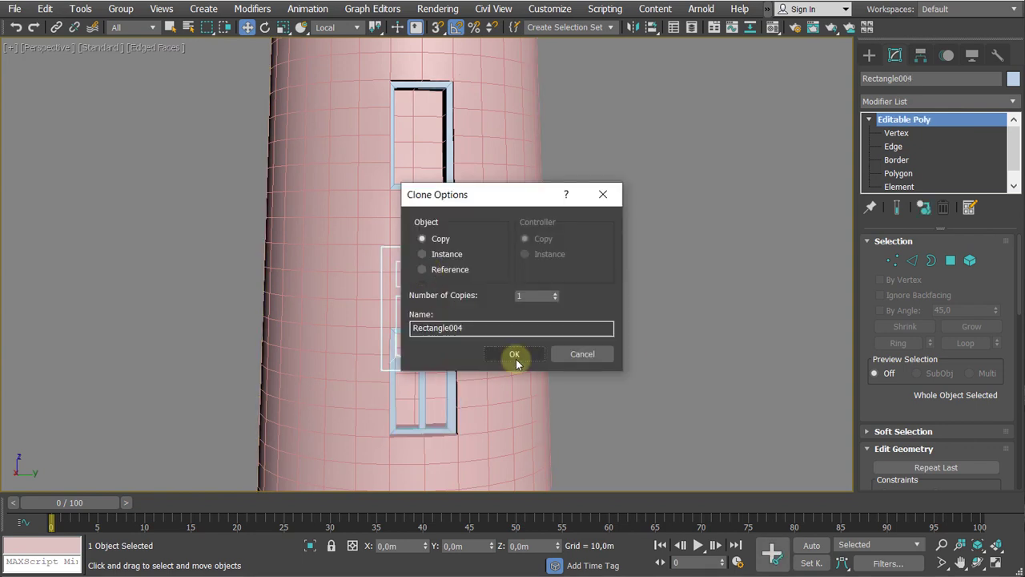
click(517, 357)
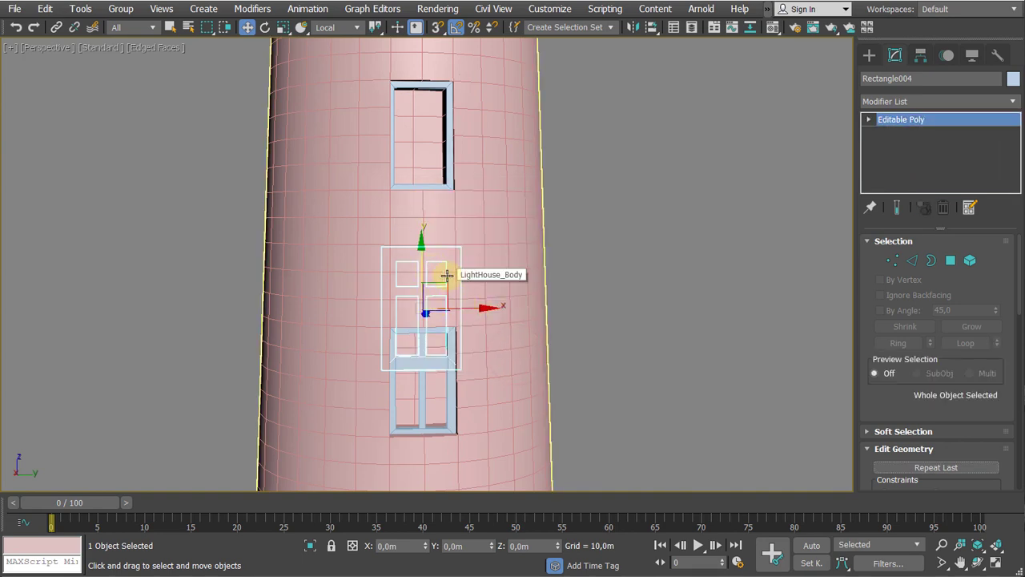
middle_drag(446, 275, 447, 280)
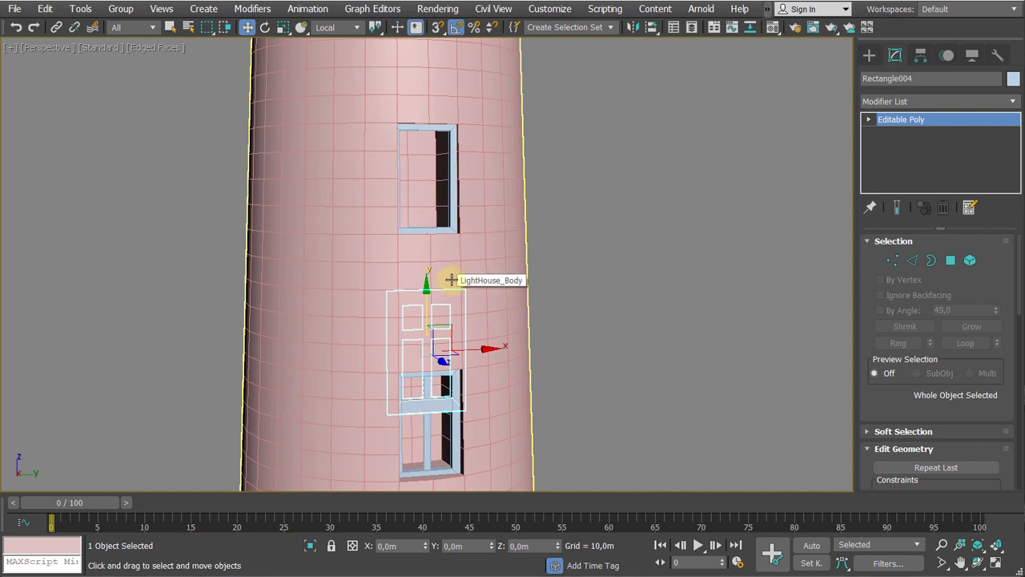
Align the copied barred frame to the plain frame in the middle window opening
key(alt+a)
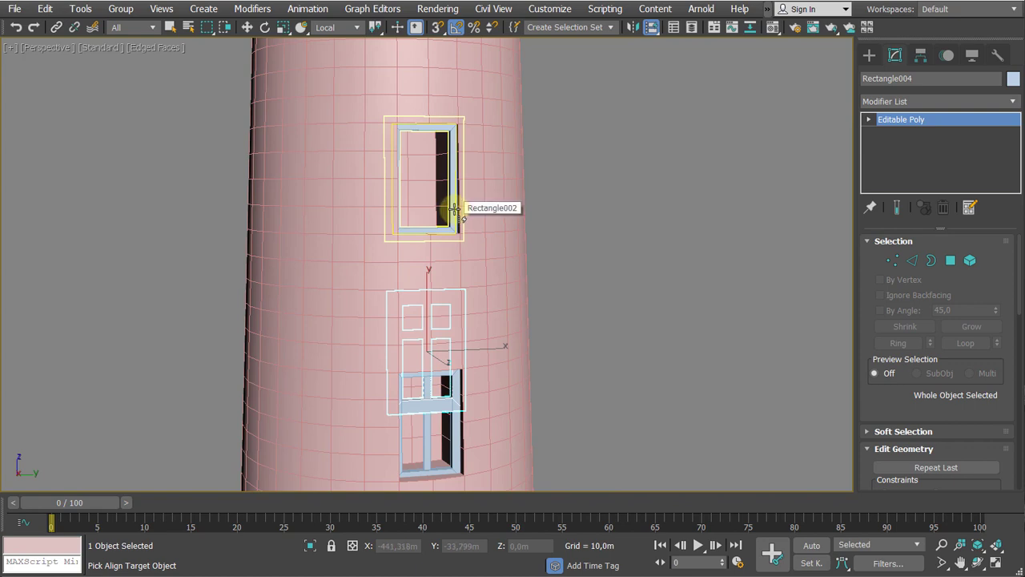
click(651, 29)
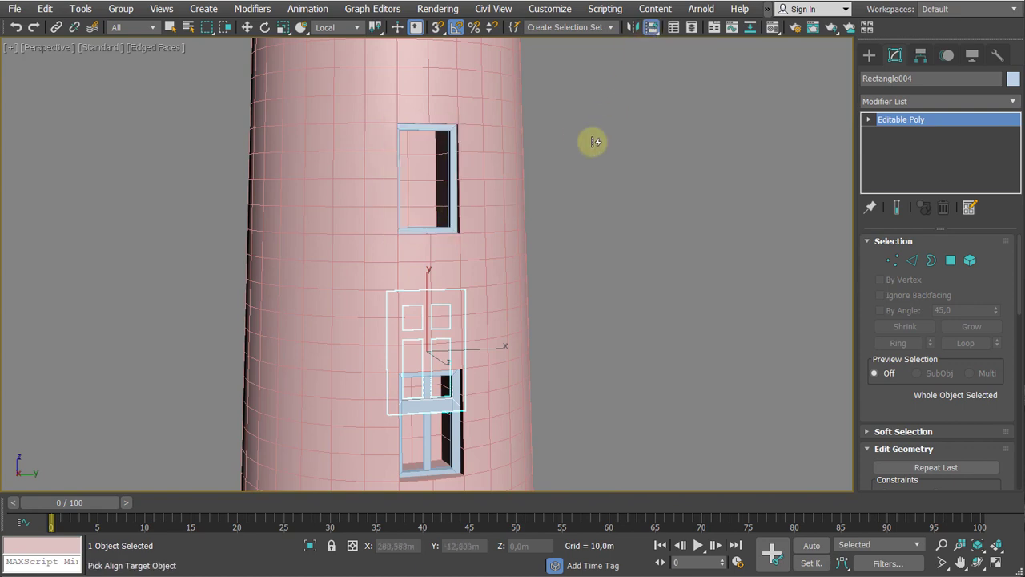
click(452, 198)
Delete the old plain frame that overlaps the barred copy in the middle opening
middle_drag(453, 201, 489, 296)
scroll(449, 245, up, 3)
scroll(436, 258, up, 3)
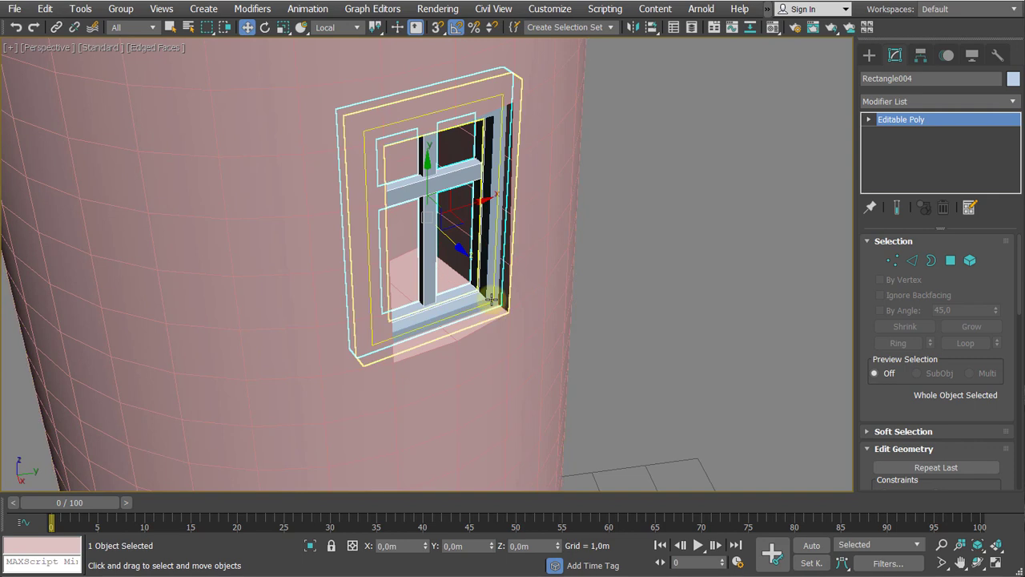
click(489, 295)
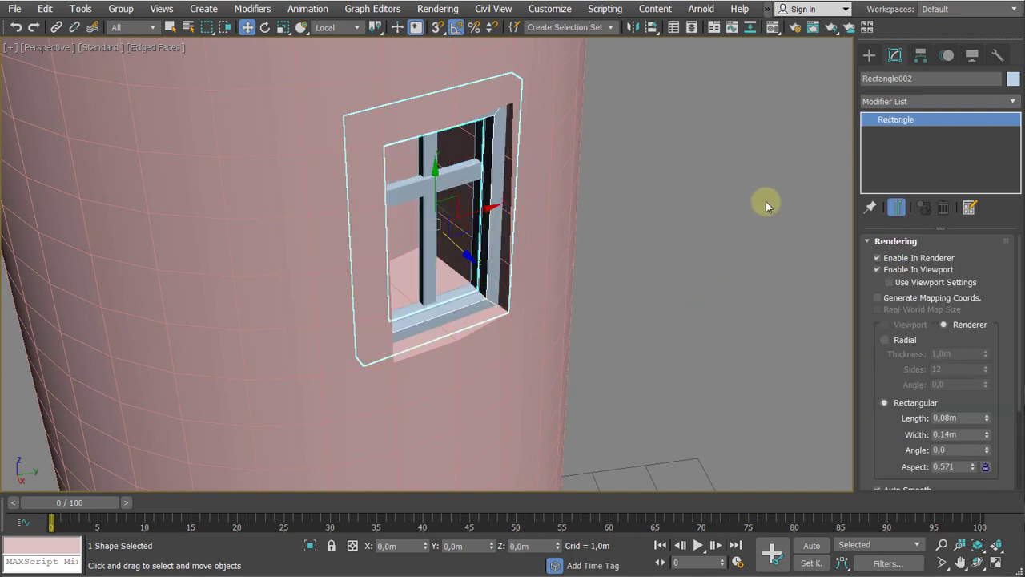
key(Delete)
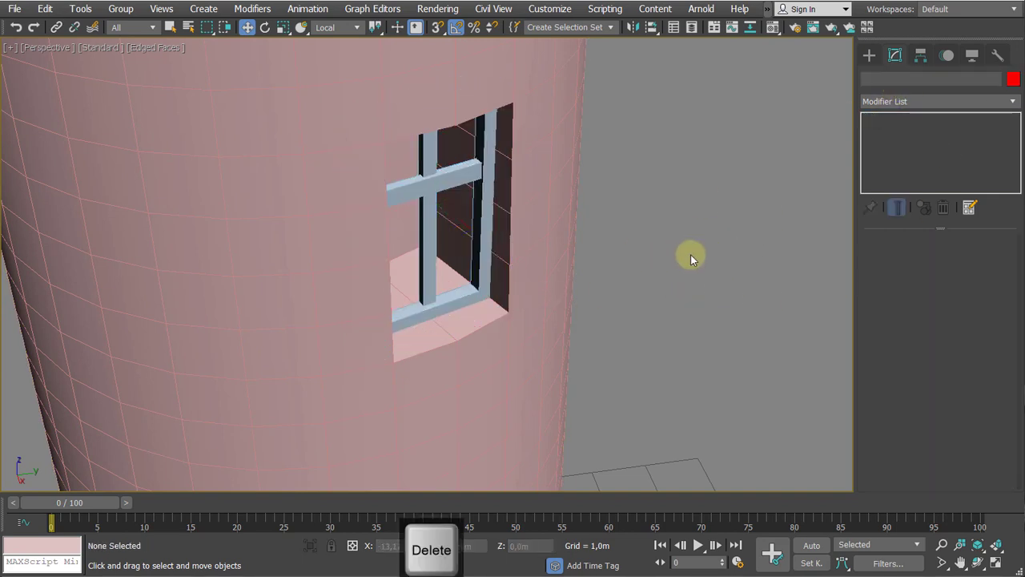
Shift the barred copy about 0.017 m along its local Z within the middle opening
click(424, 178)
mouse_move(458, 248)
mouse_down()
mouse_move(468, 259)
mouse_move(462, 252)
mouse_up()
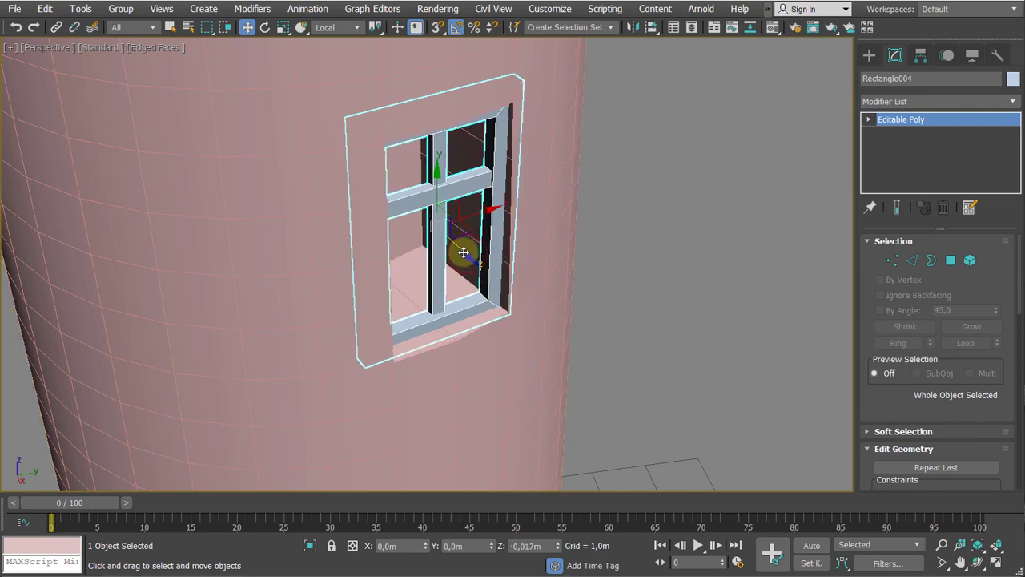
Select both barred frames and, with angle snapping off, rotate them slightly about their local Y axis
alt+middle_drag(462, 251, 435, 77)
scroll(448, 140, down, 5)
ctrl+click(398, 248)
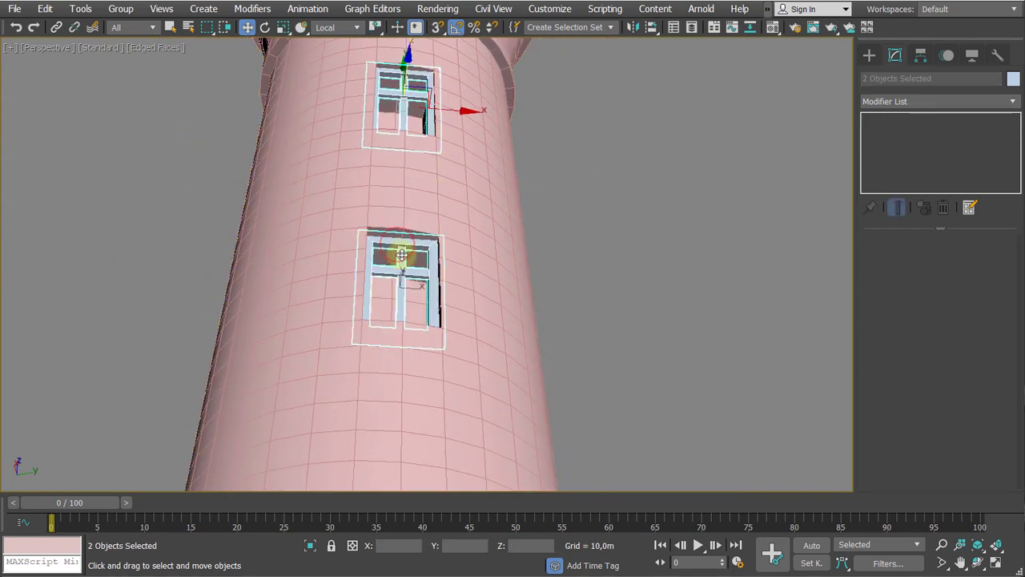
scroll(403, 258, up, 4)
middle_drag(403, 259, 372, 332)
key(e)
scroll(384, 321, down, 4)
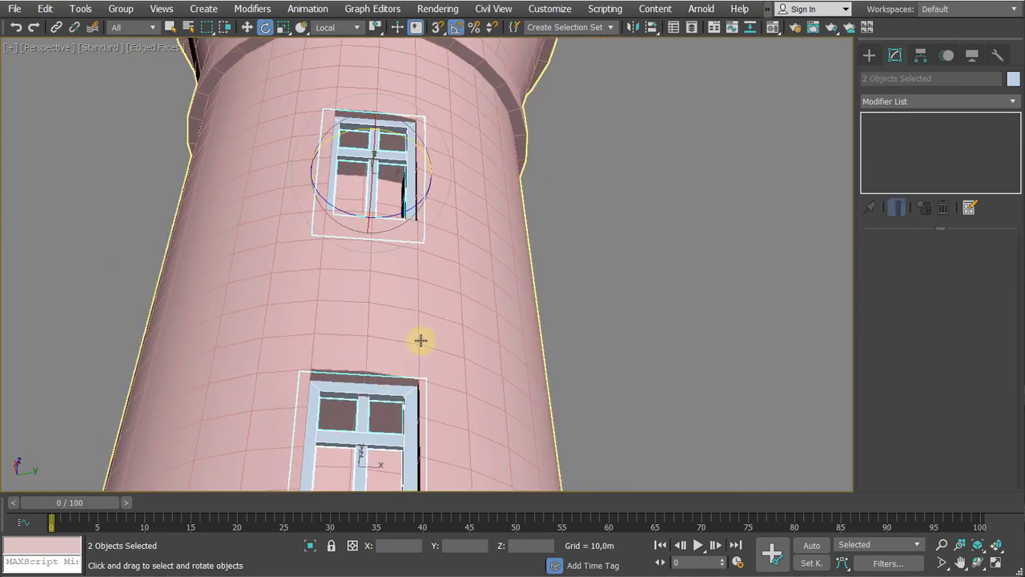
click(455, 28)
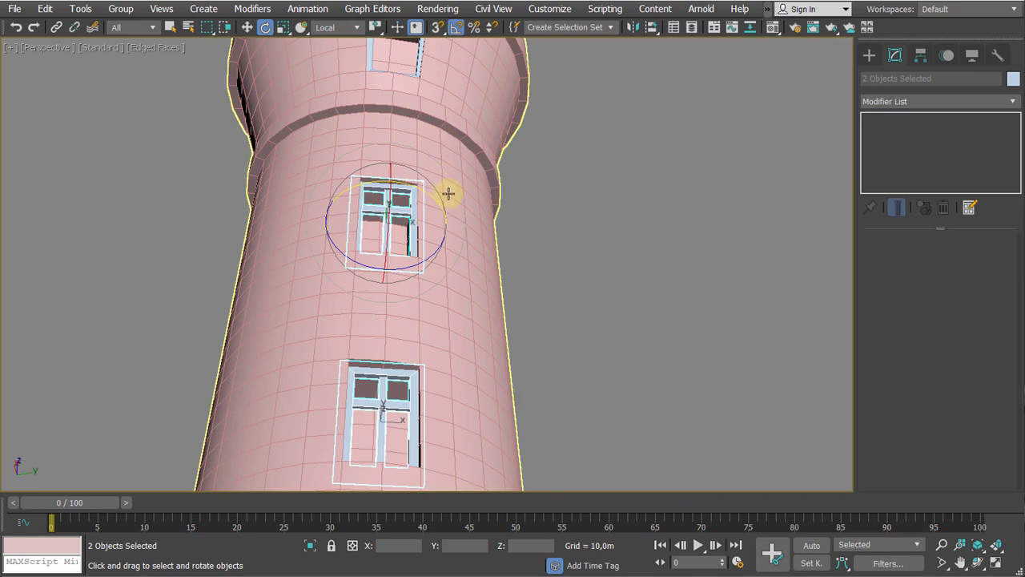
alt+middle_drag(449, 192, 411, 107)
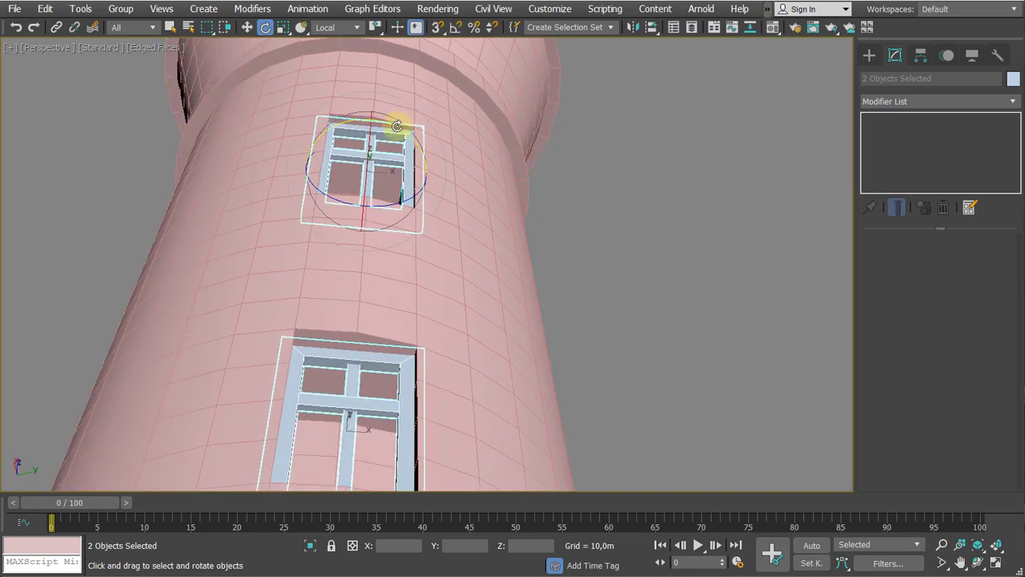
drag(398, 126, 402, 130)
scroll(395, 172, down, 3)
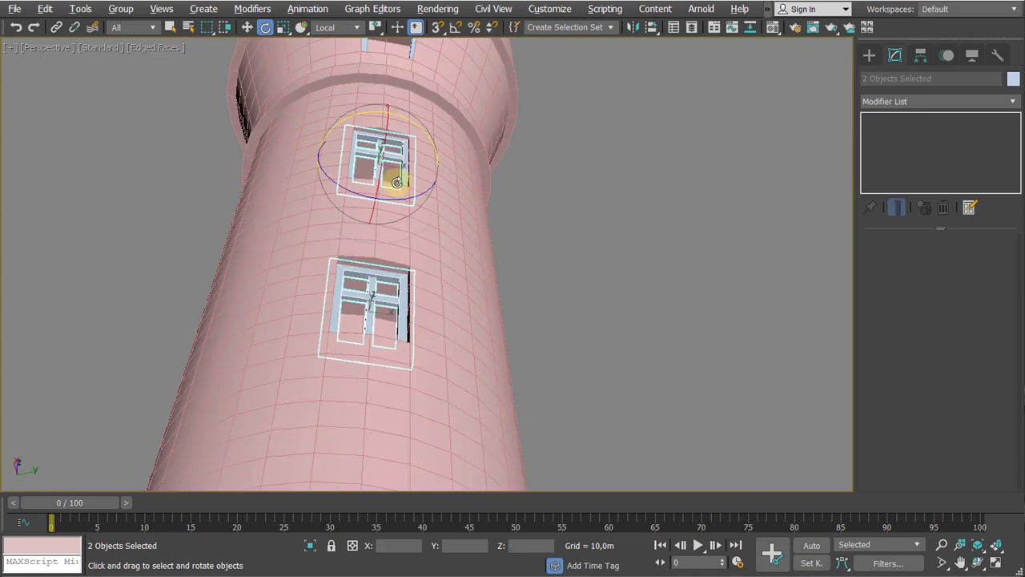
Clear the selection, hide the edge overlay and check the windows on the whole tower
alt+middle_drag(395, 179, 394, 267)
scroll(394, 268, down, 2)
click(646, 249)
scroll(644, 249, down, 5)
mouse_move(596, 291)
middle_down()
mouse_move(560, 315)
mouse_move(540, 243)
mouse_move(564, 213)
middle_up()
key(F4)
scroll(563, 213, up, 6)
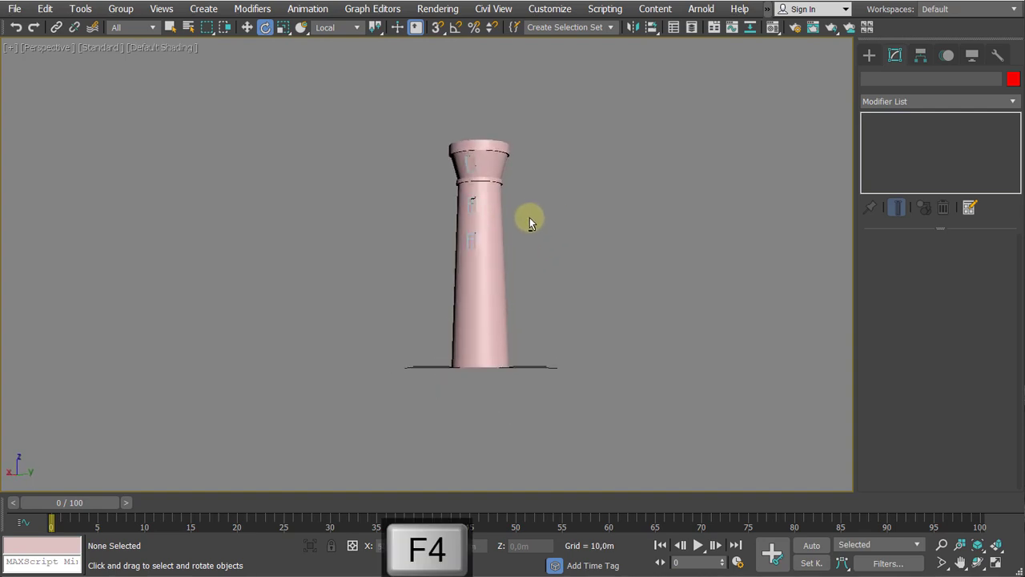
Nudge the plain frame in the flared tower top slightly along its local X to centre it in its opening
middle_drag(424, 160, 297, 226)
scroll(320, 249, up, 4)
scroll(297, 227, up, 2)
click(332, 272)
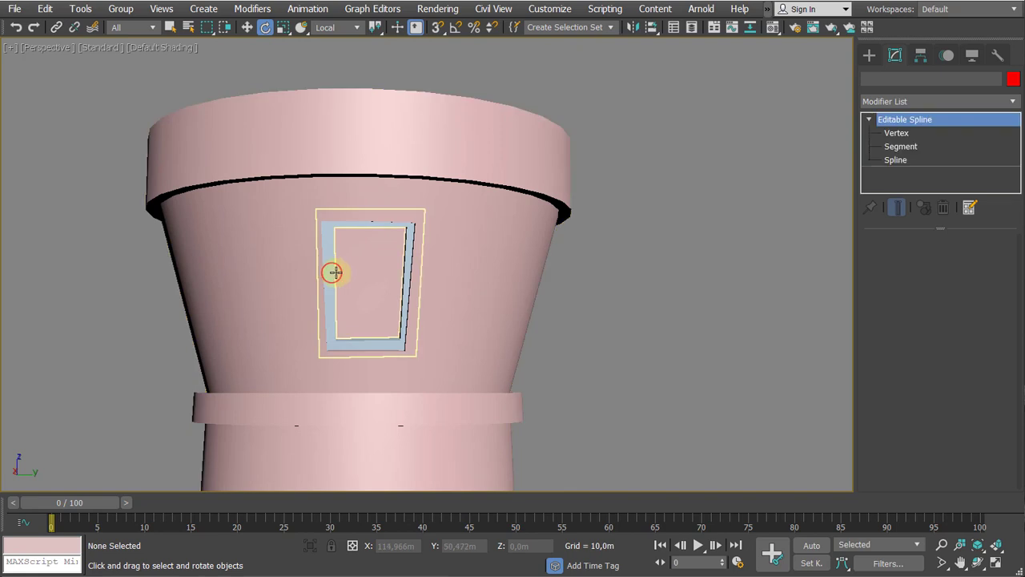
key(w)
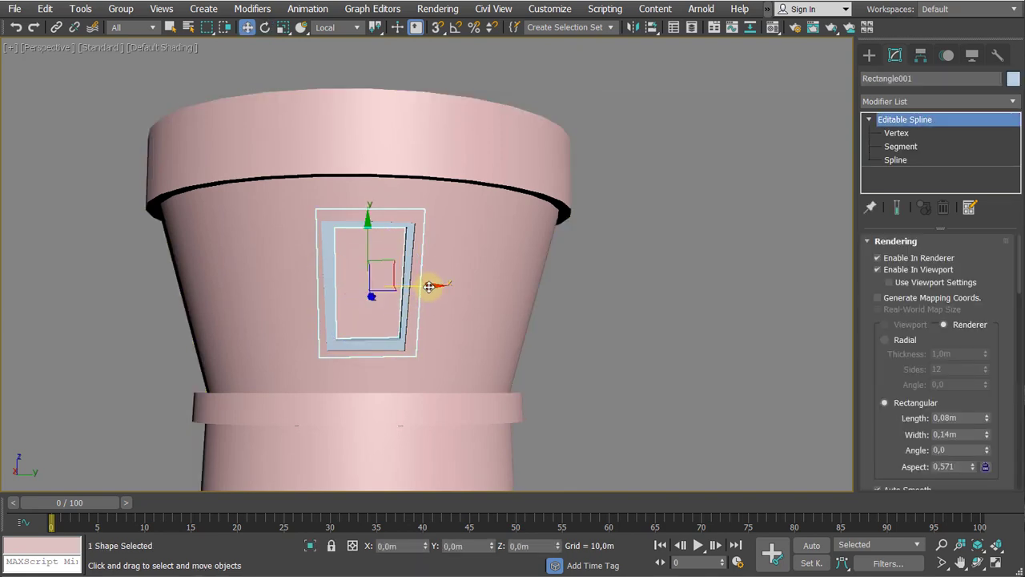
drag(429, 285, 426, 286)
alt+middle_drag(392, 303, 457, 296)
scroll(444, 298, up, 3)
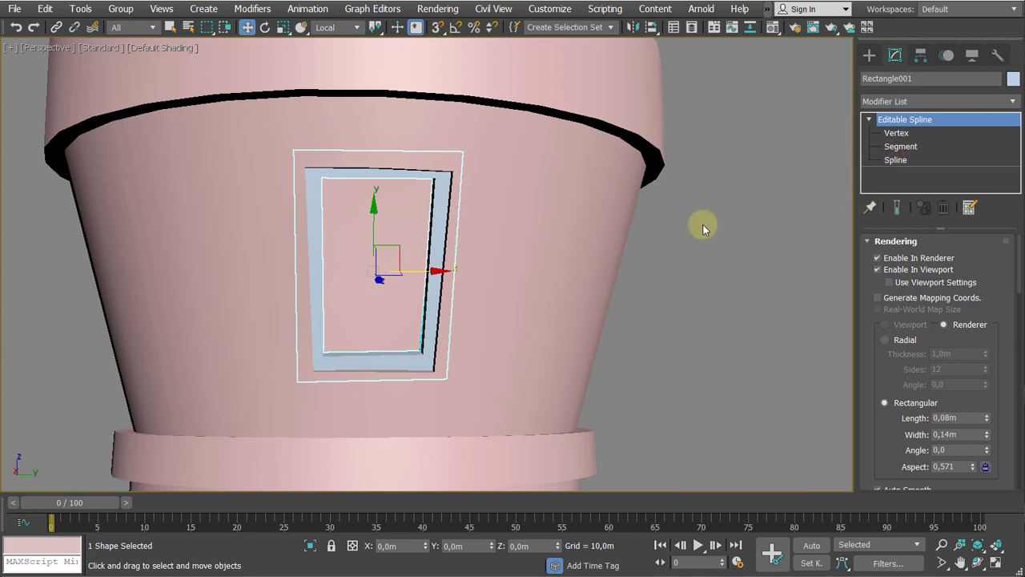
Copy the right side segment of the topmost frame's spline to the middle of the opening as a vertical bar
scroll(641, 276, down, 3)
middle_drag(576, 332, 526, 270)
scroll(495, 156, down, 3)
middle_drag(453, 176, 484, 289)
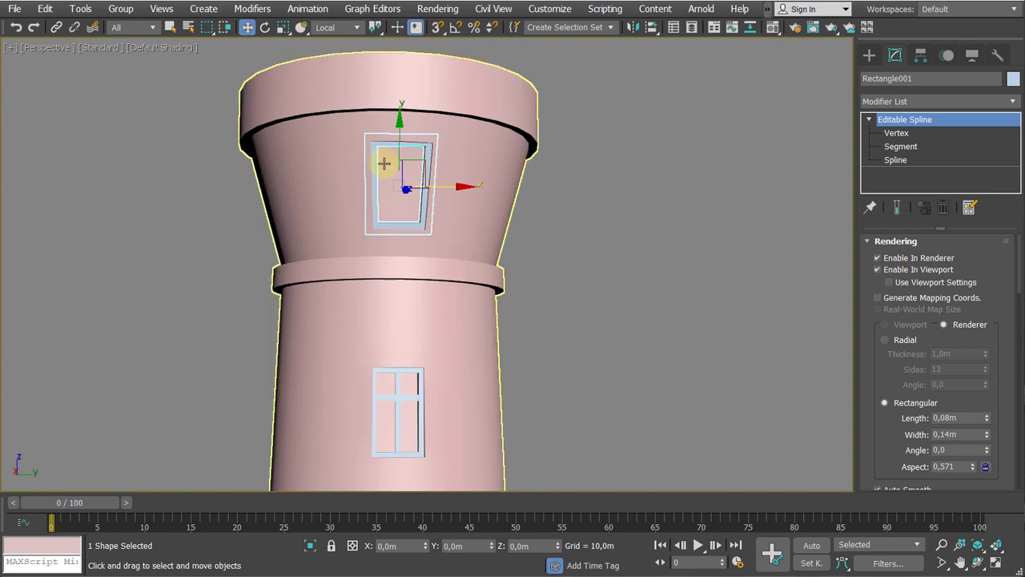
middle_drag(385, 156, 380, 259)
scroll(379, 259, up, 4)
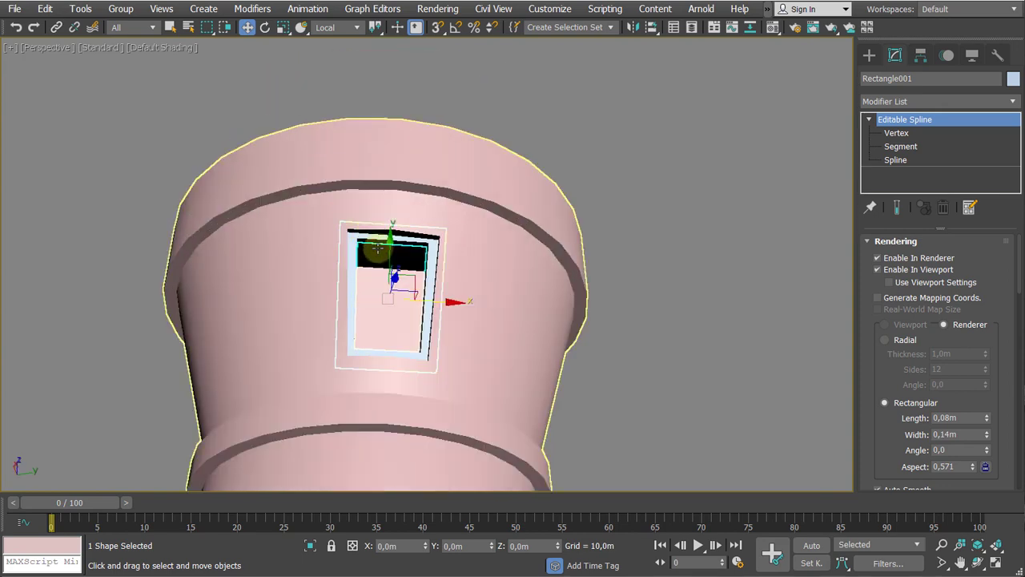
click(900, 147)
scroll(495, 248, up, 3)
alt+middle_drag(522, 274, 582, 275)
click(519, 277)
alt+middle_drag(444, 284, 453, 289)
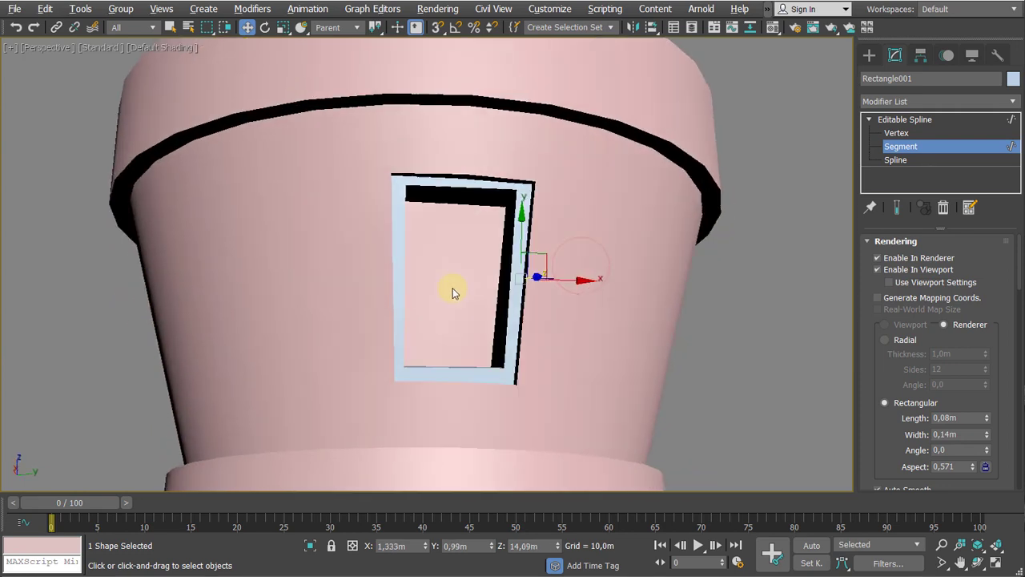
shift+drag(564, 278, 515, 288)
alt+middle_drag(515, 291, 472, 310)
Show edged faces again and scale the central bar segment to about 2% along its local X
scroll(431, 289, up, 3)
key(F4)
scroll(487, 291, down, 5)
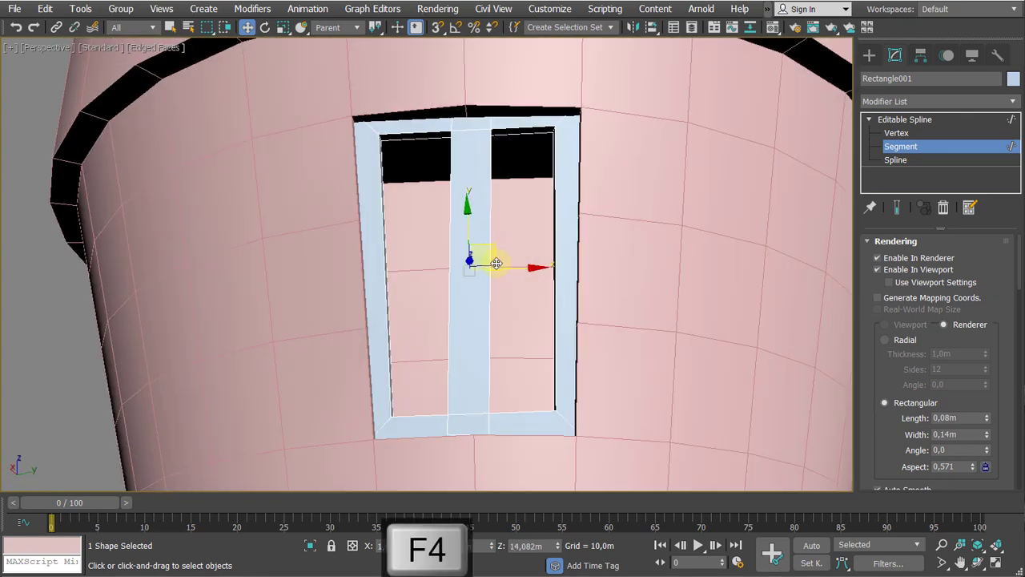
key(r)
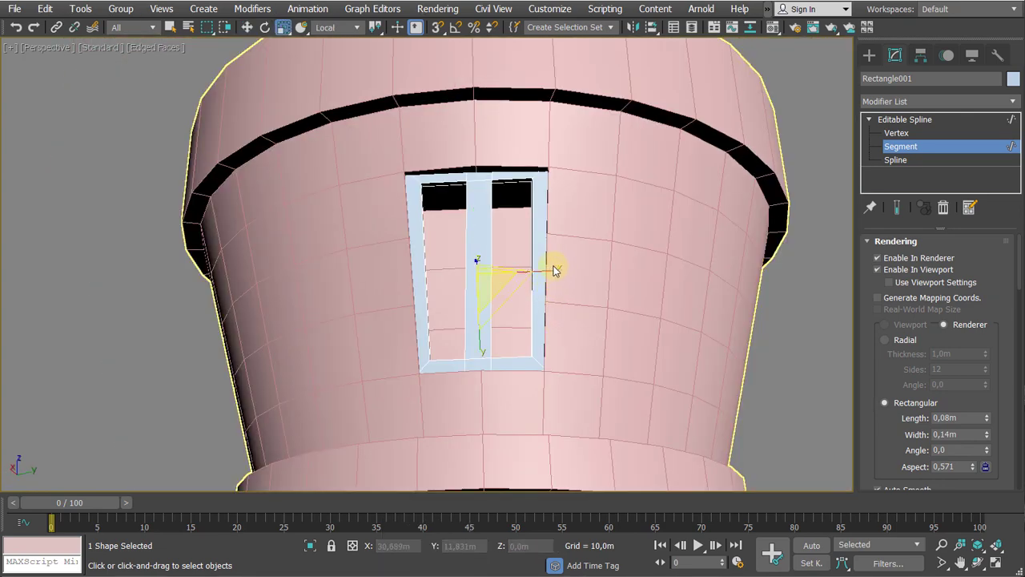
drag(551, 270, 143, 280)
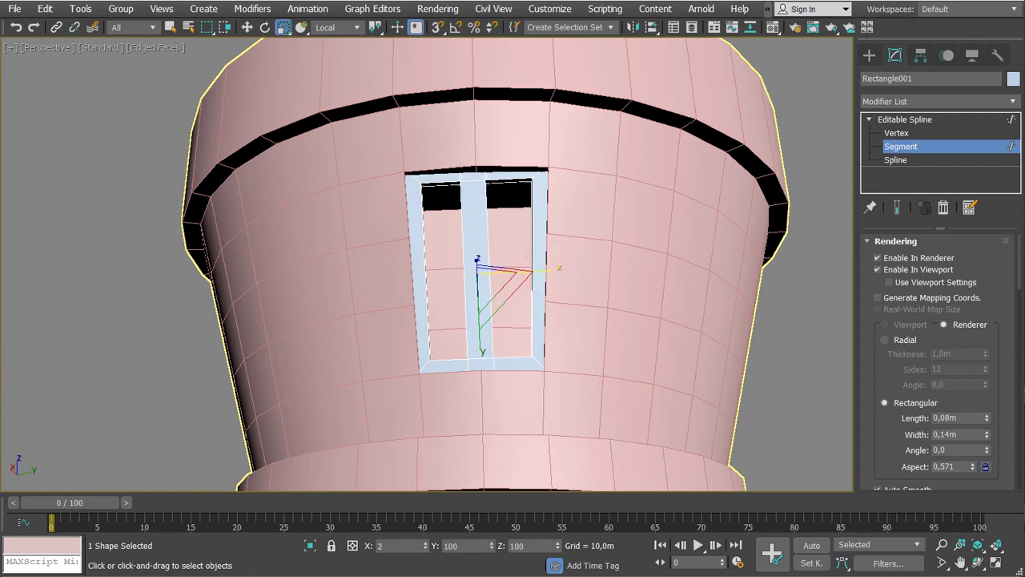
alt+middle_drag(505, 286, 525, 292)
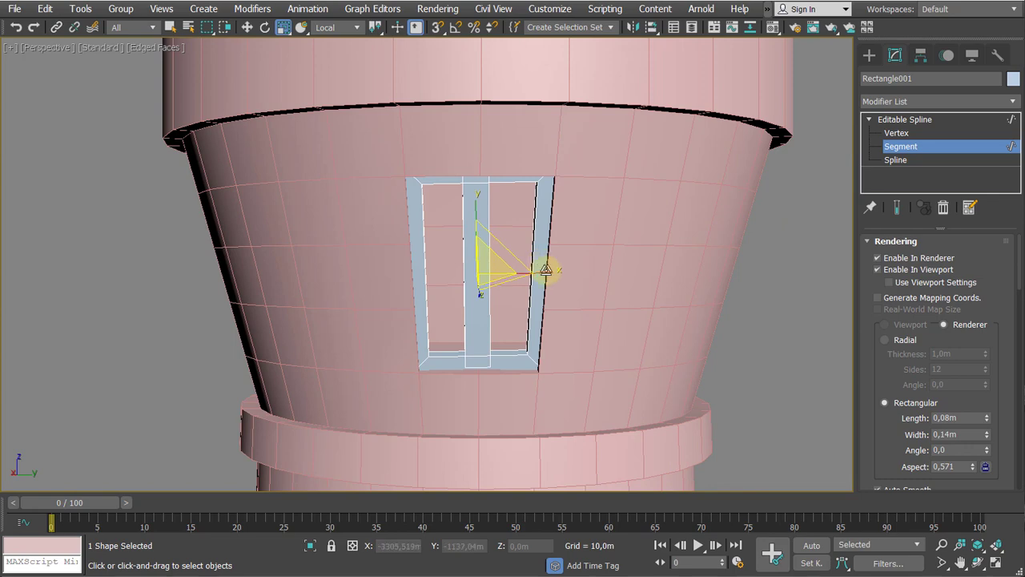
Switch the viewport to wireframe and examine how the central bar segment sits within the frame
key(F3)
scroll(527, 270, up, 2)
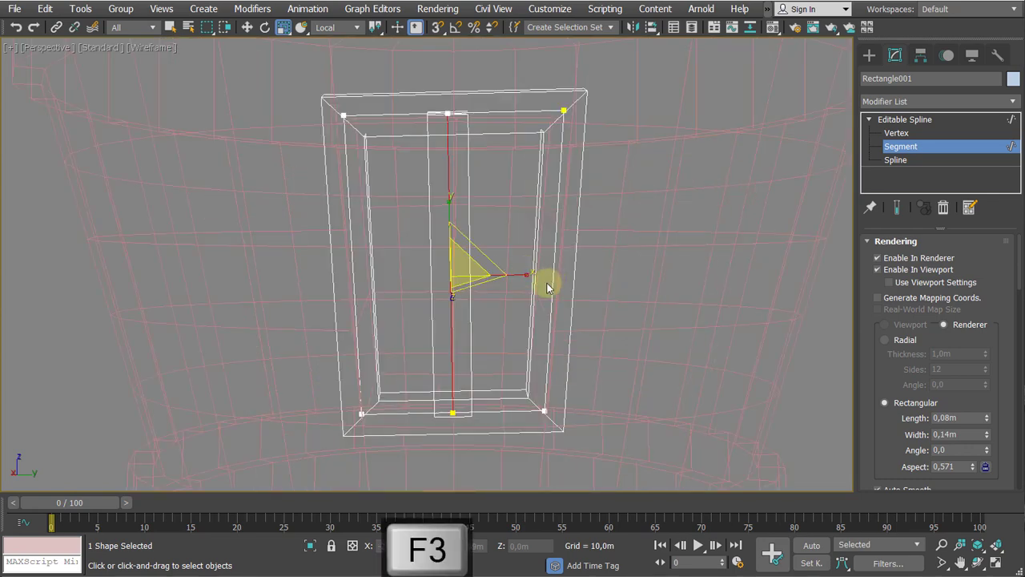
mouse_move(546, 286)
alt+middle_down()
mouse_move(494, 289)
mouse_move(561, 299)
alt+middle_up()
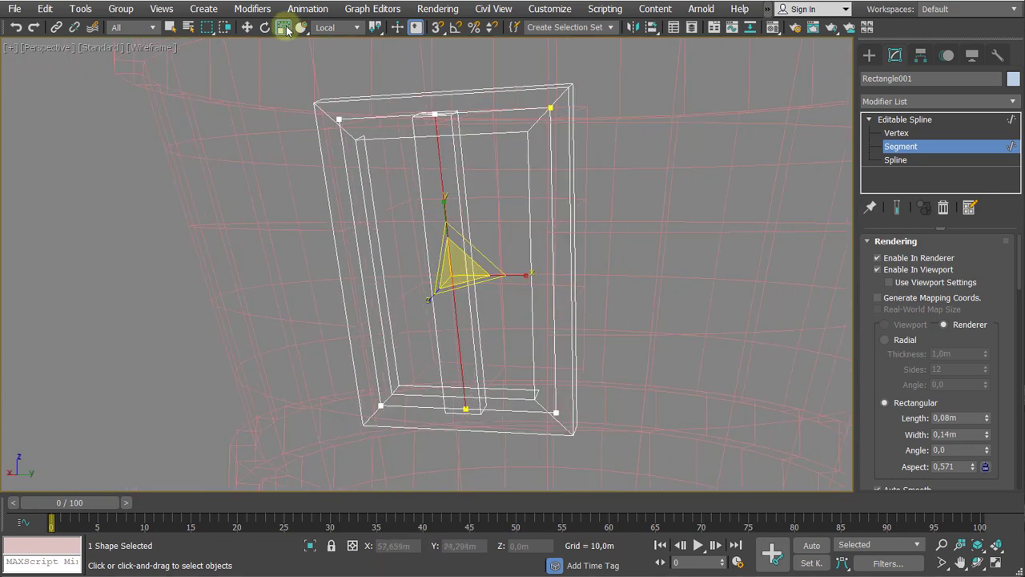
alt+middle_drag(316, 172, 363, 207)
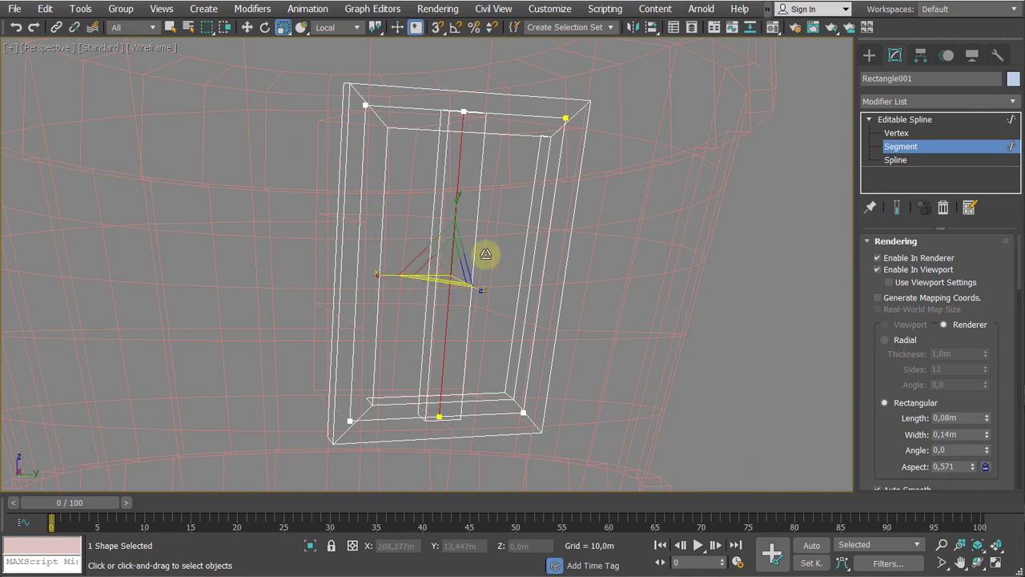
alt+middle_drag(487, 176, 474, 128)
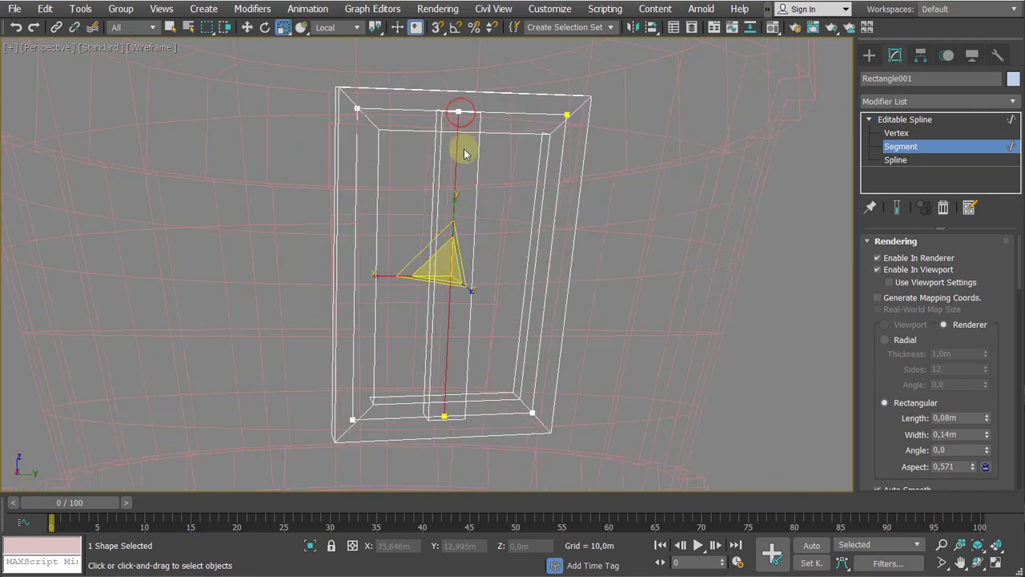
Try to move the central bar's top vertex sideways along X toward the frame's right corner
key(1)
drag(479, 89, 440, 129)
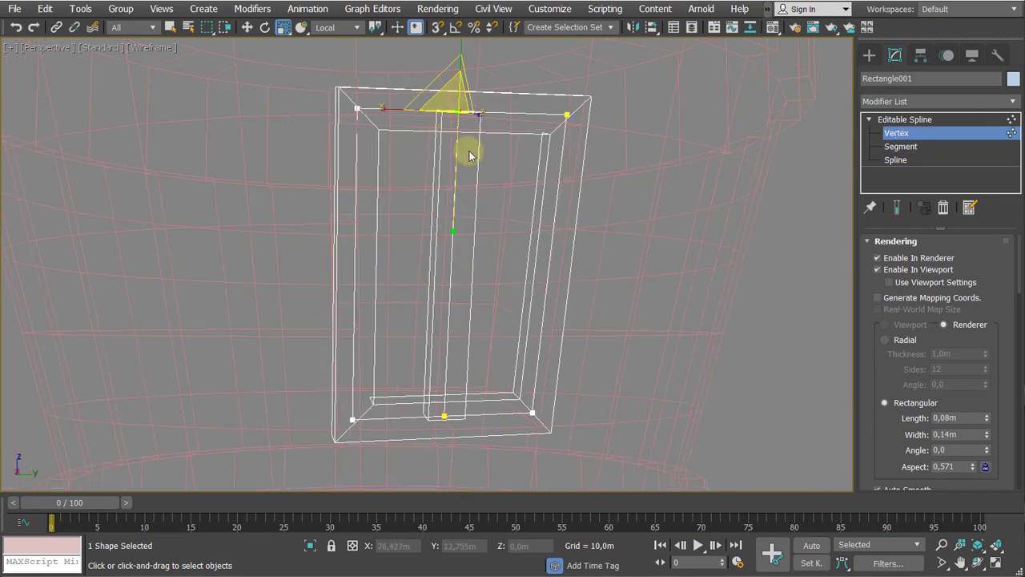
key(w)
scroll(471, 174, down, 3)
alt+middle_drag(471, 176, 464, 184)
drag(528, 129, 559, 129)
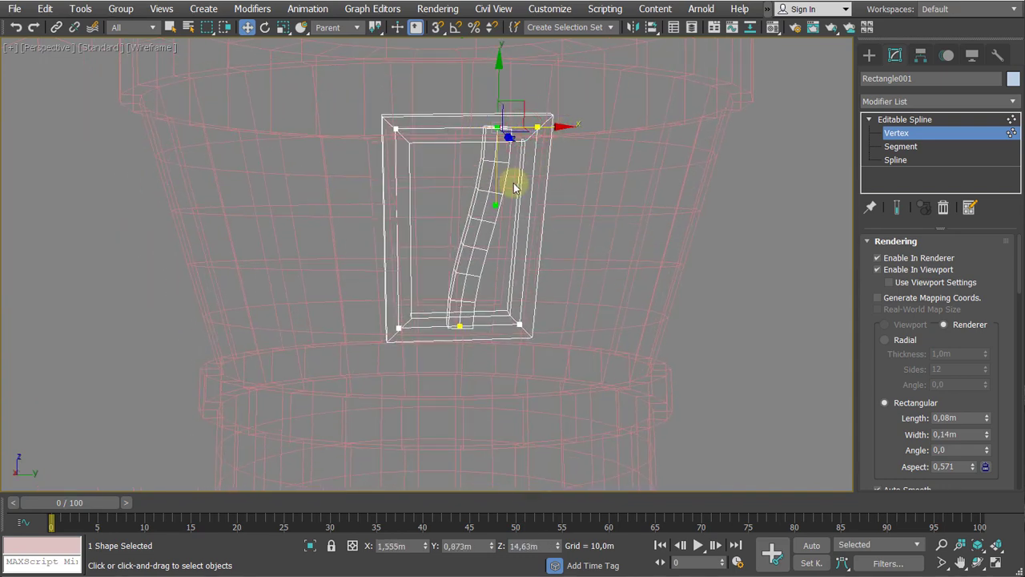
Select the central bar segment again and scale it along its local X to straighten it
click(901, 146)
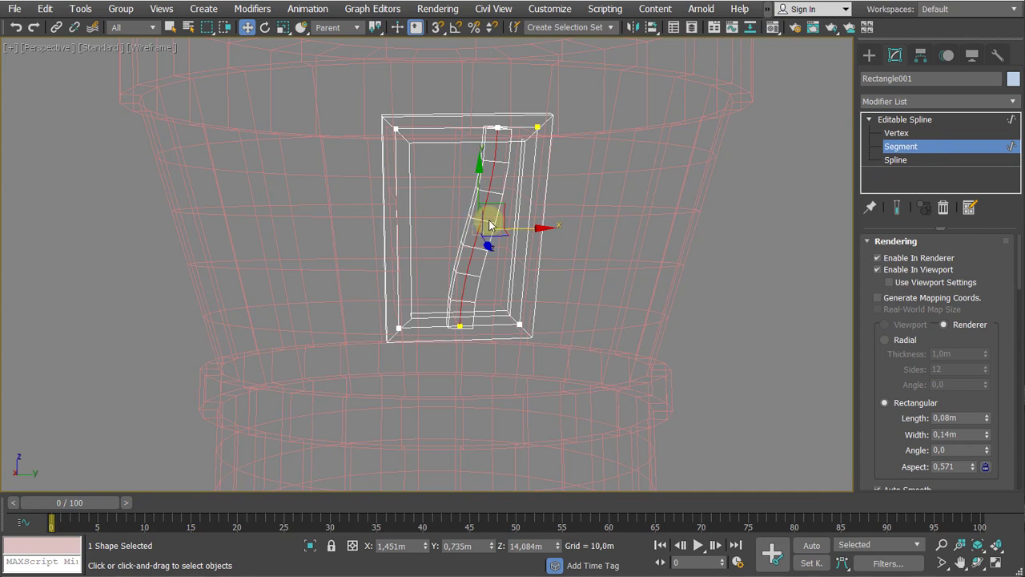
key(r)
drag(384, 233, 791, 286)
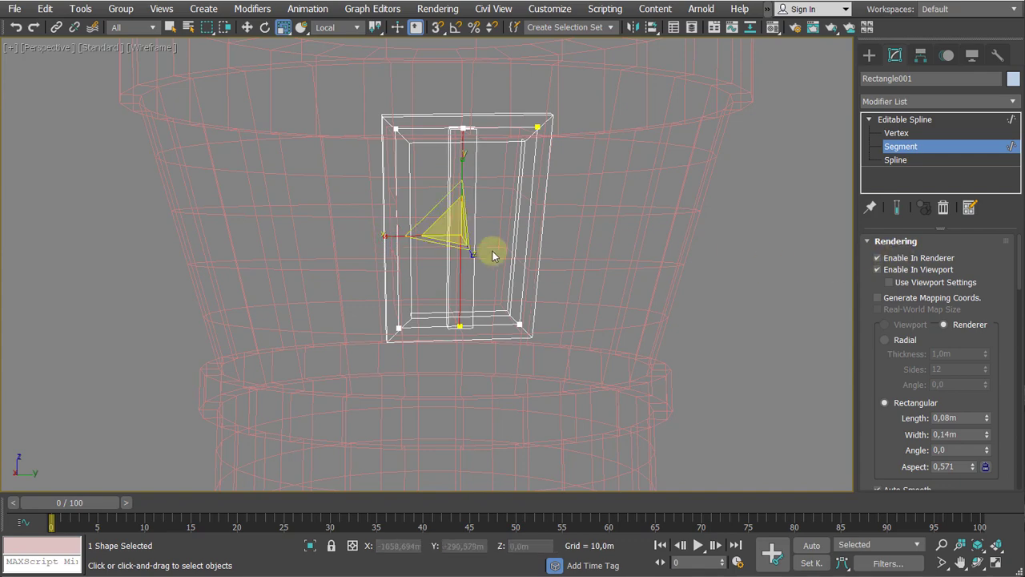
Change the reference coordinate system to View and scale the central bar segment along X
alt+middle_drag(493, 254, 449, 200)
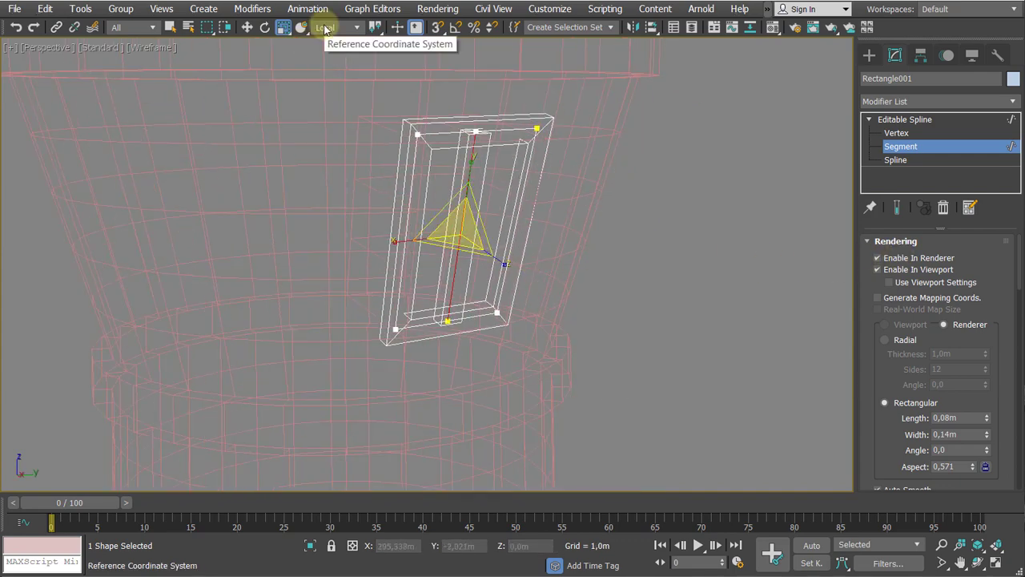
click(324, 29)
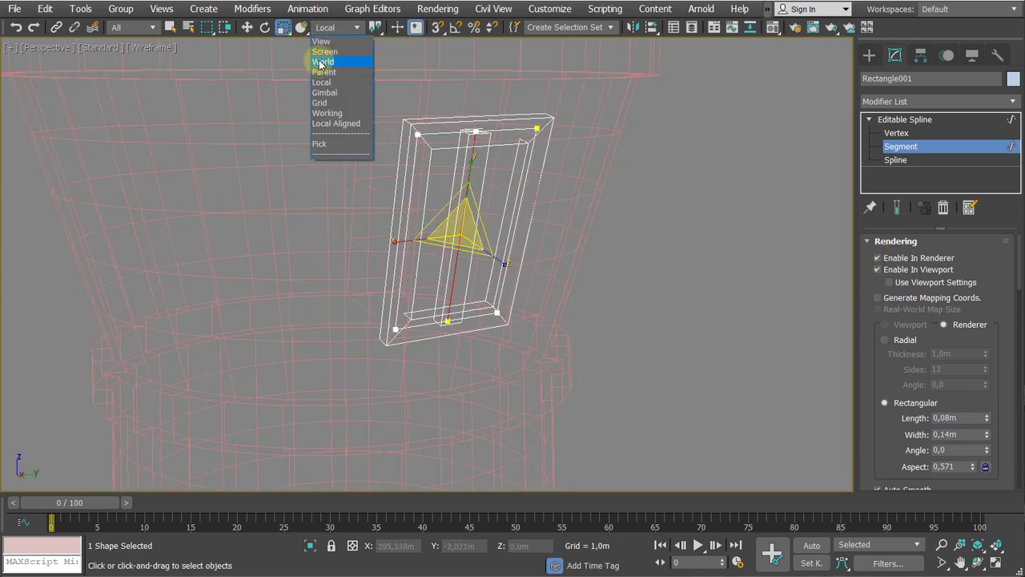
click(335, 43)
alt+middle_drag(297, 215, 557, 255)
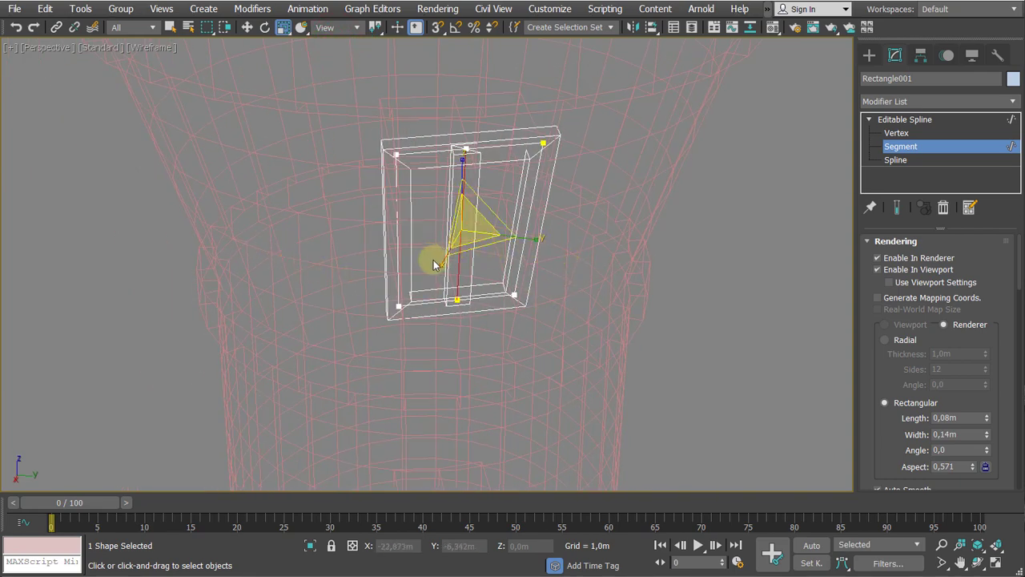
alt+middle_drag(438, 267, 446, 290)
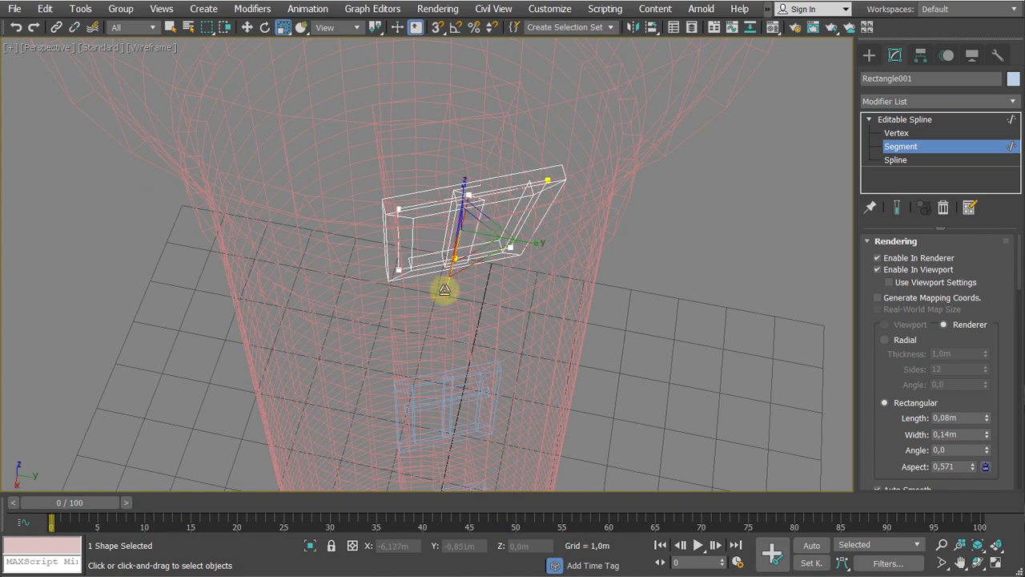
drag(565, 83, 517, 126)
alt+middle_drag(412, 229, 481, 216)
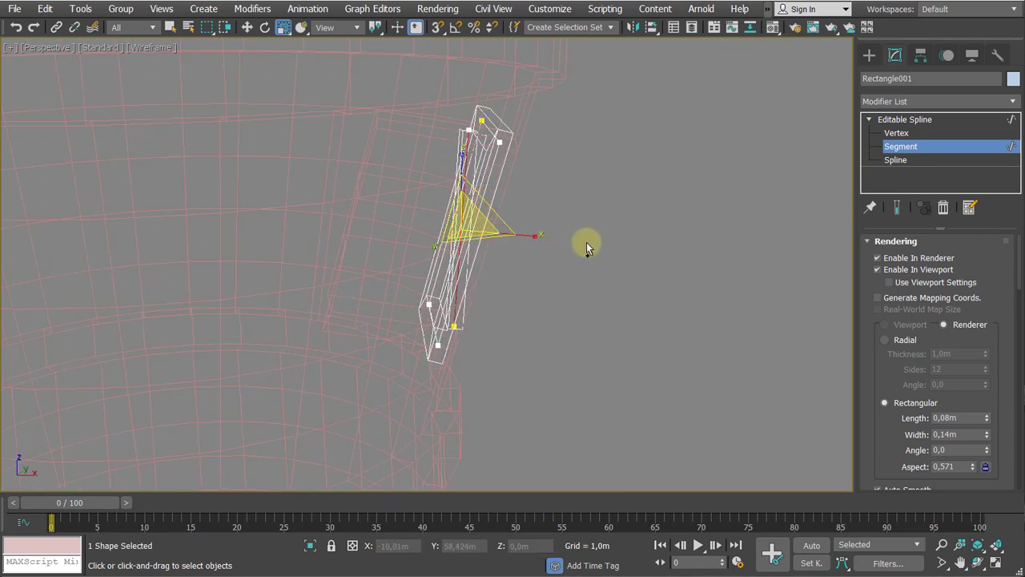
Undo the last scaling of the central bar and copy the frame's top segment downward as an upper crossbar
key(ctrl+z)
mouse_move(582, 244)
alt+middle_down()
mouse_move(464, 247)
mouse_move(483, 252)
mouse_move(472, 228)
mouse_move(431, 234)
mouse_move(450, 217)
mouse_move(460, 232)
mouse_move(461, 82)
alt+middle_up()
key(F3)
key(F3)
scroll(452, 225, up, 3)
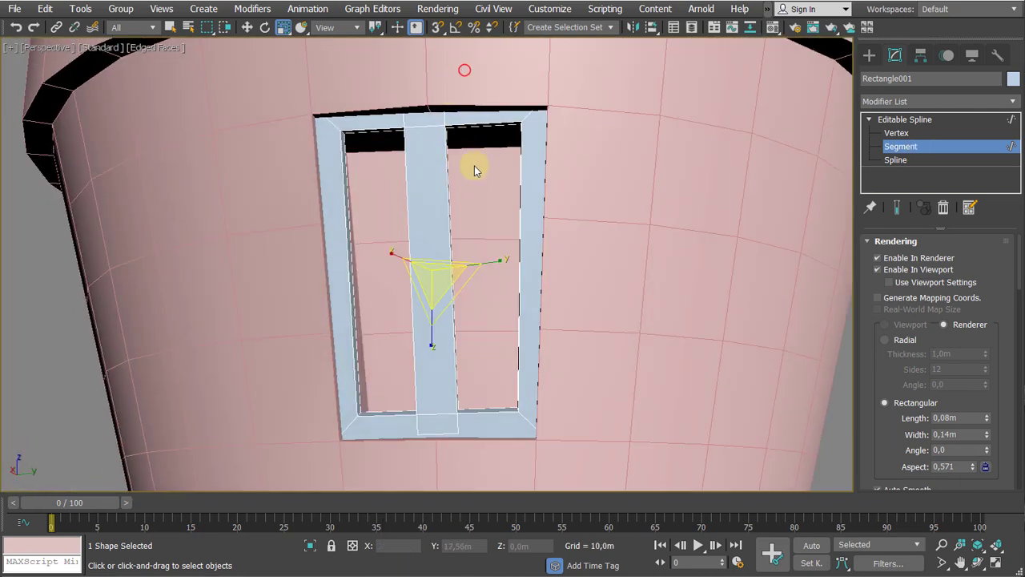
drag(464, 70, 474, 167)
scroll(474, 167, down, 3)
middle_drag(474, 166, 450, 174)
key(w)
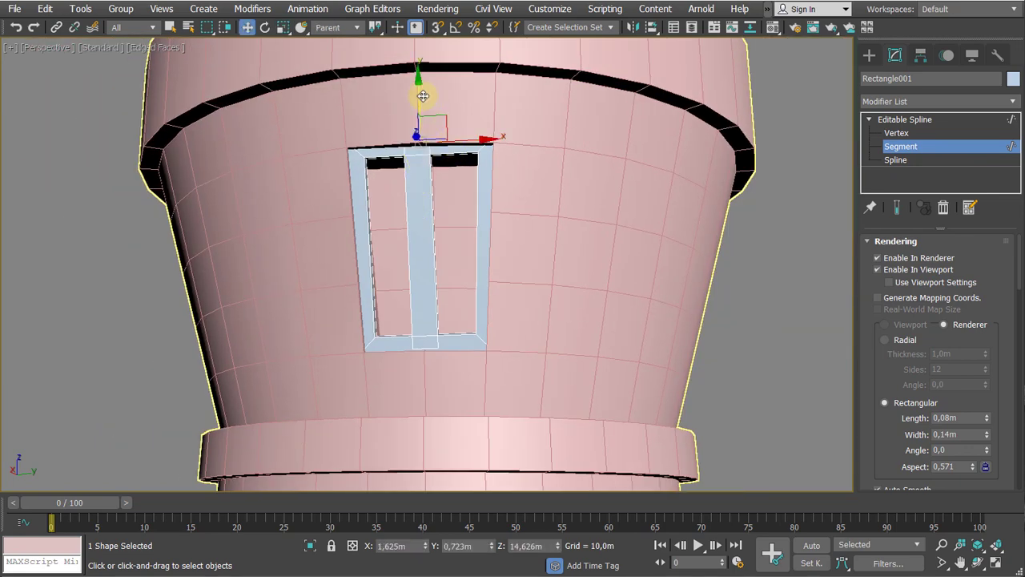
mouse_move(423, 96)
shift+mouse_down()
mouse_move(417, 168)
mouse_move(400, 182)
shift+mouse_up()
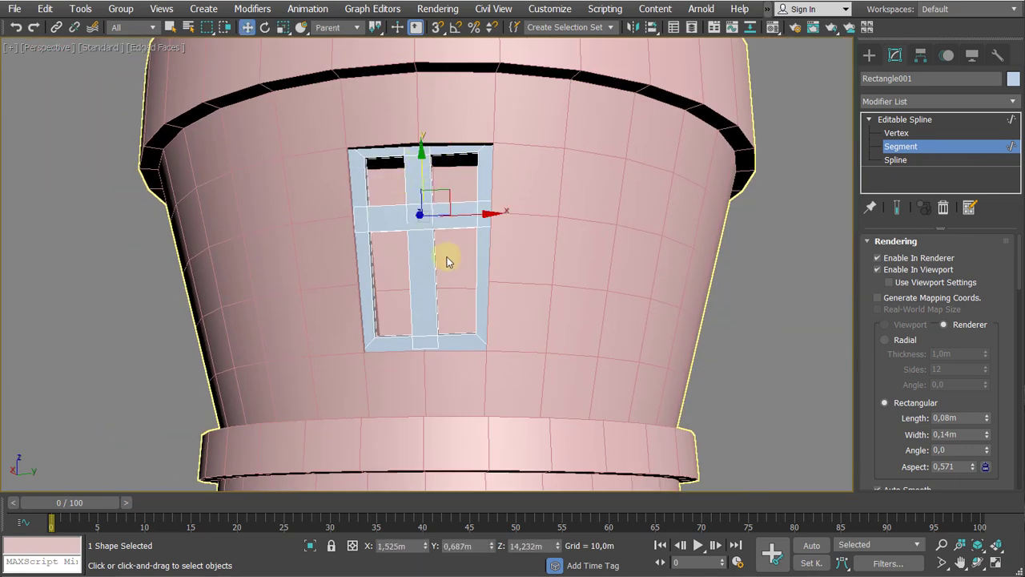
Copy the crossbar segment further down to form a second crossbar in the lower part of the frame
scroll(448, 261, down, 3)
alt+middle_drag(448, 262, 390, 184)
scroll(462, 245, up, 3)
scroll(400, 136, down, 3)
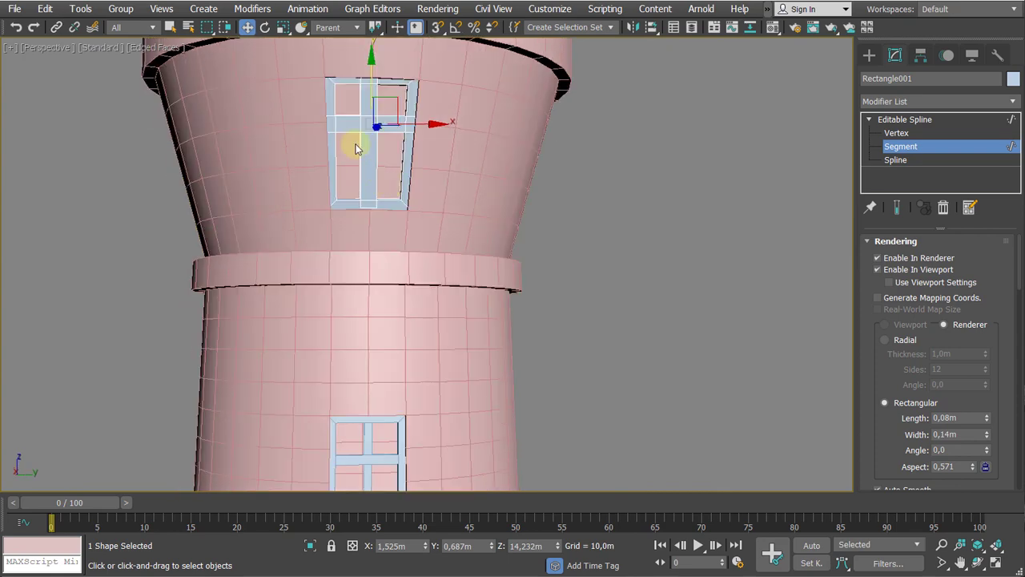
shift+drag(370, 73, 365, 110)
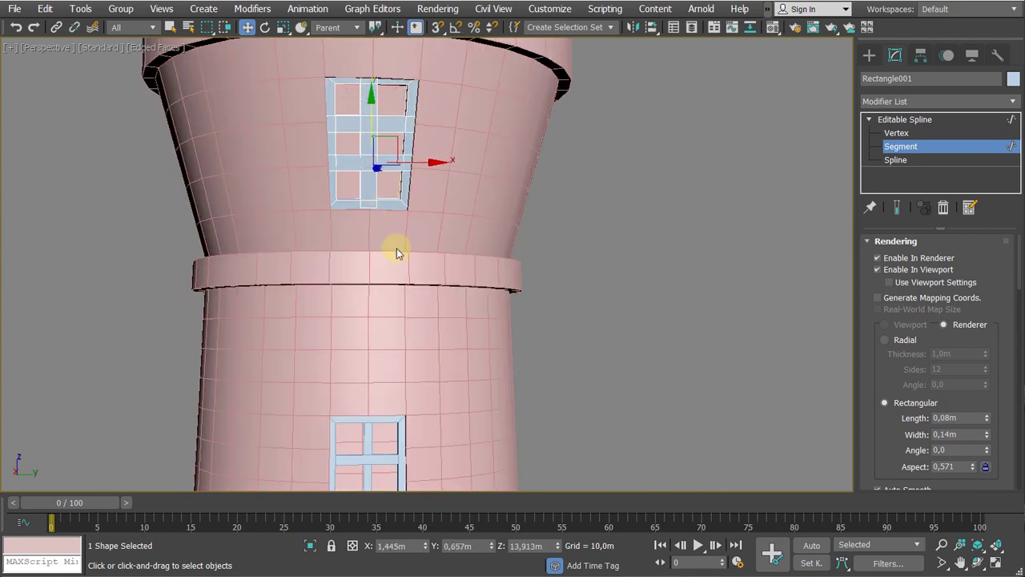
Leave segment editing and convert the barred frame spline to an Editable Poly
scroll(389, 160, down, 4)
middle_drag(373, 144, 344, 250)
scroll(344, 250, up, 5)
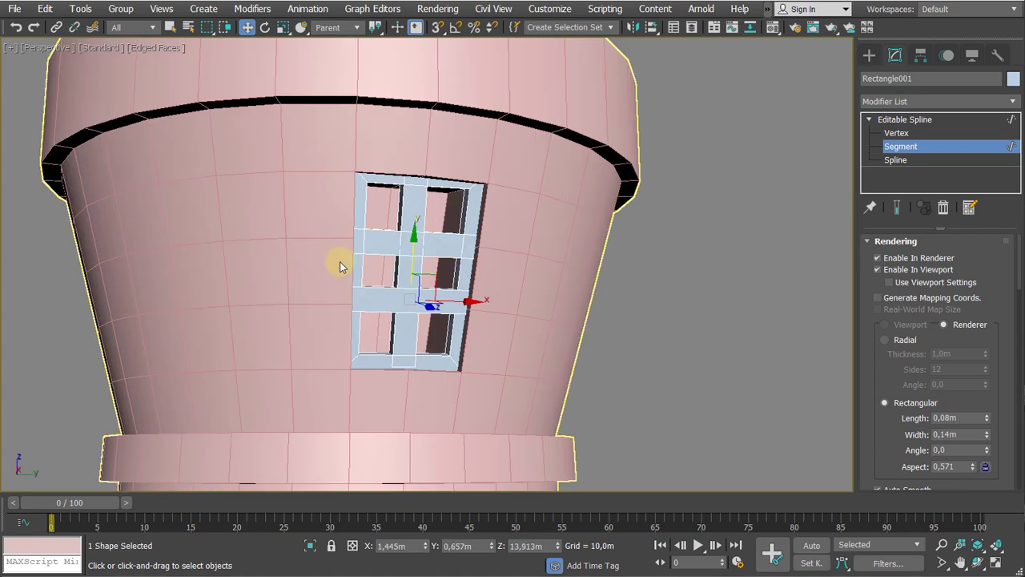
middle_drag(516, 273, 539, 227)
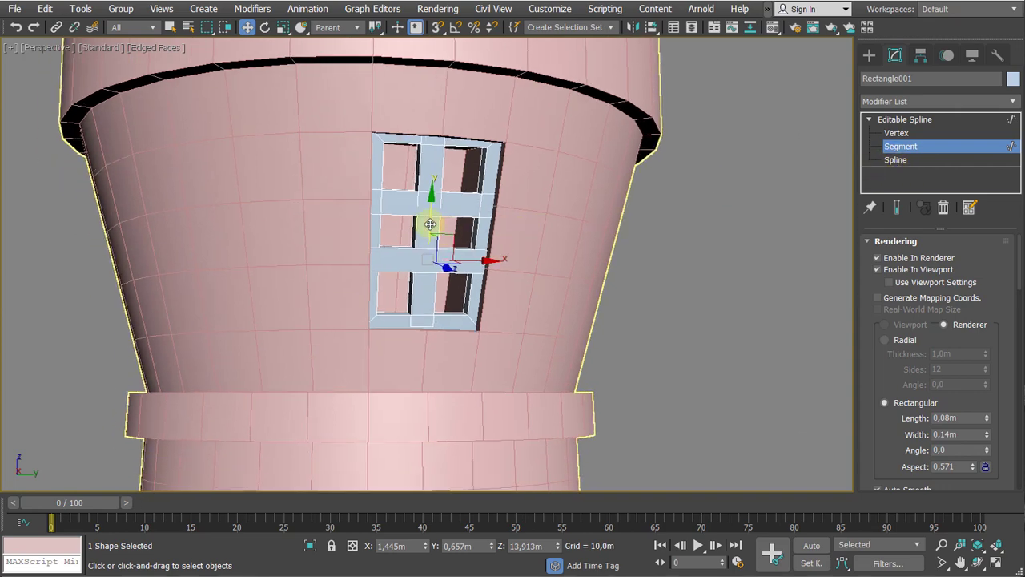
click(918, 120)
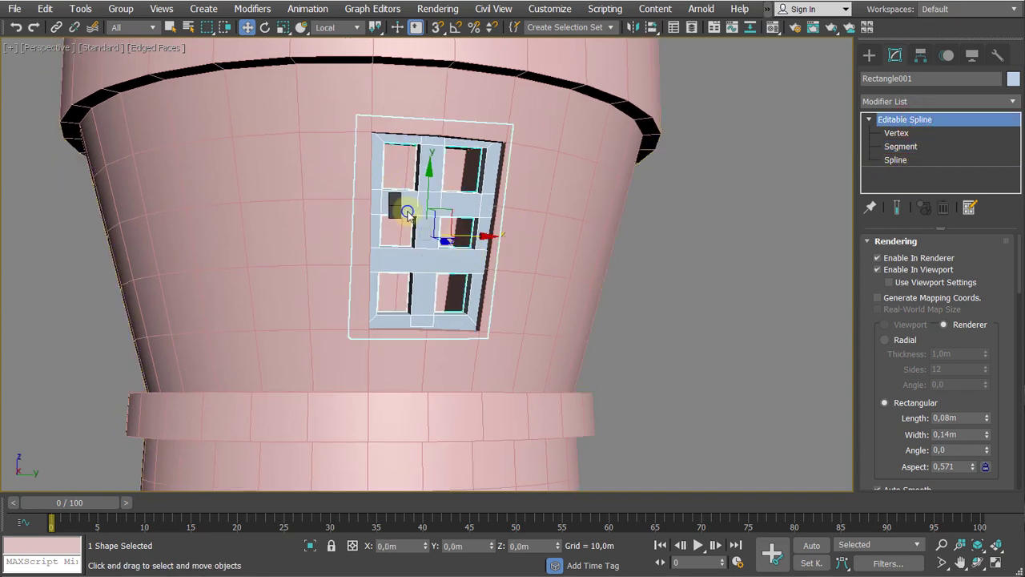
right_click(402, 205)
mouse_move(518, 382)
click(641, 408)
scroll(449, 264, up, 5)
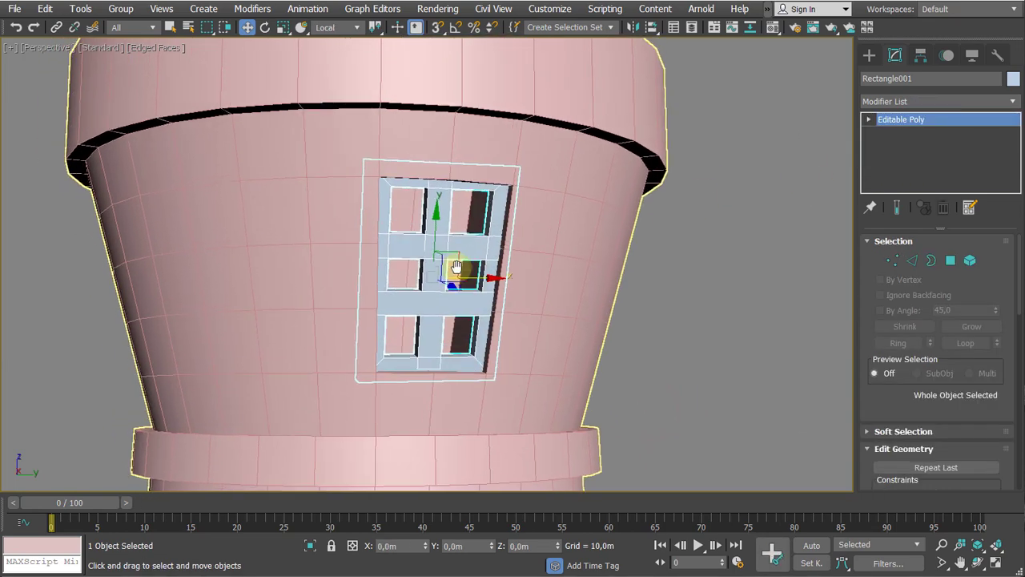
Select both crossbars as elements and scale down their depth so they sit behind the central bar's face
key(5)
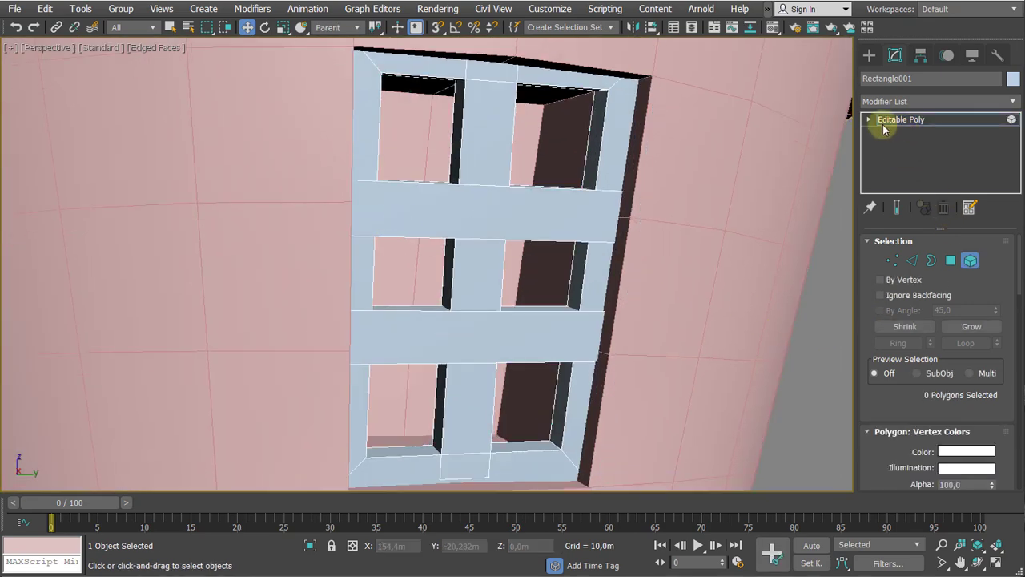
click(868, 120)
middle_drag(520, 237, 502, 264)
click(502, 264)
ctrl+click(503, 371)
scroll(504, 371, down, 3)
key(r)
middle_drag(508, 331, 475, 305)
drag(456, 212, 466, 233)
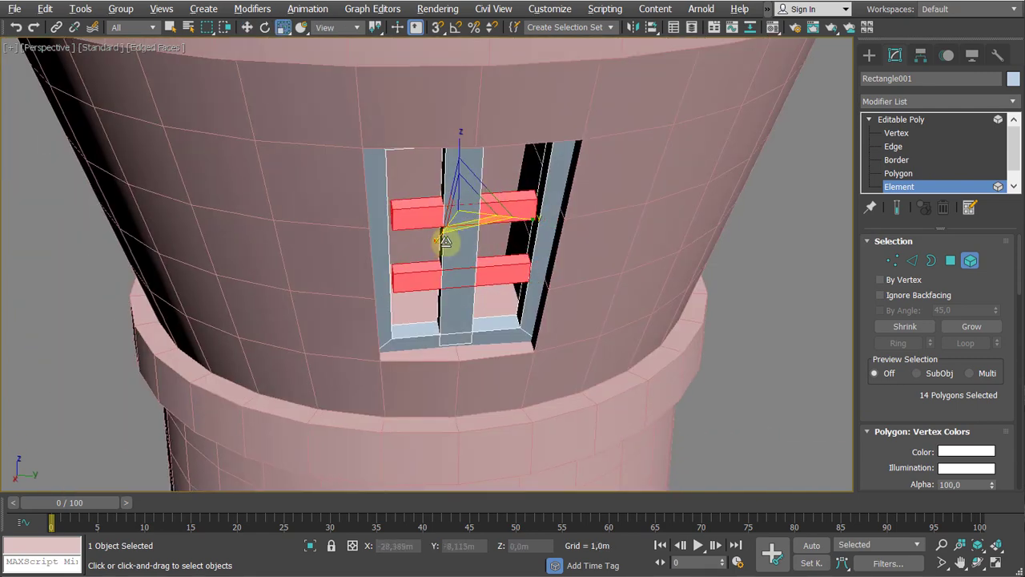
Set the reference coordinate system to Local and scale both crossbars again
scroll(448, 238, up, 3)
middle_drag(442, 235, 377, 175)
click(337, 27)
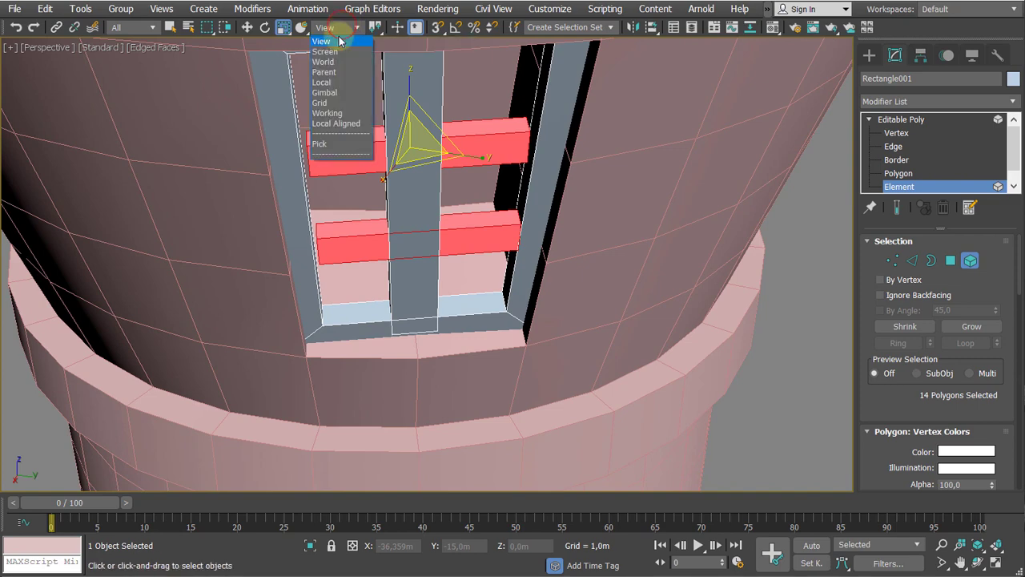
click(324, 80)
drag(338, 161, 329, 156)
Select only the lower crossbar, scale it and rotate it 2.5 degrees about Z
alt+middle_drag(386, 192, 365, 235)
click(363, 234)
key(w)
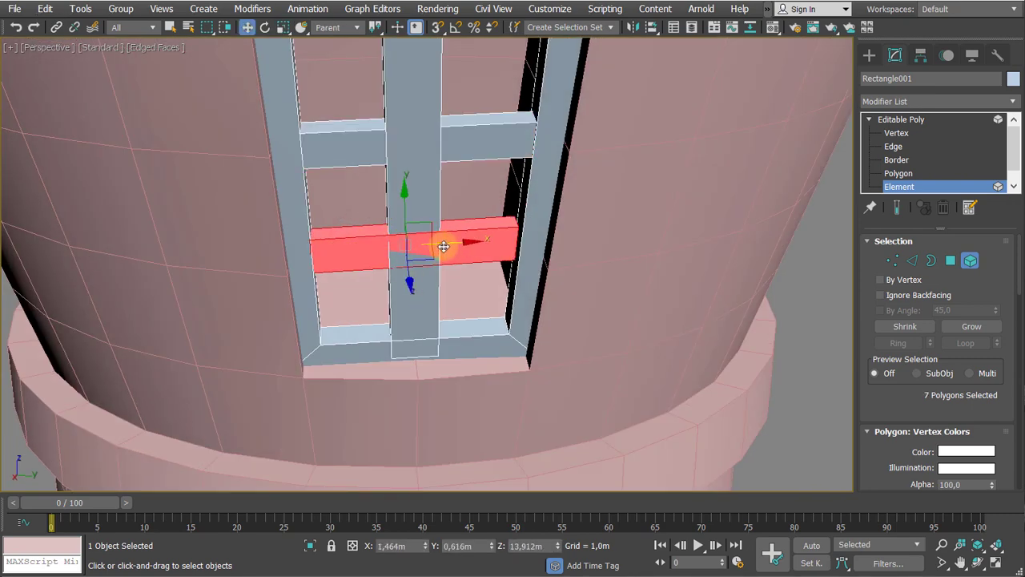
key(r)
drag(333, 248, 324, 248)
key(e)
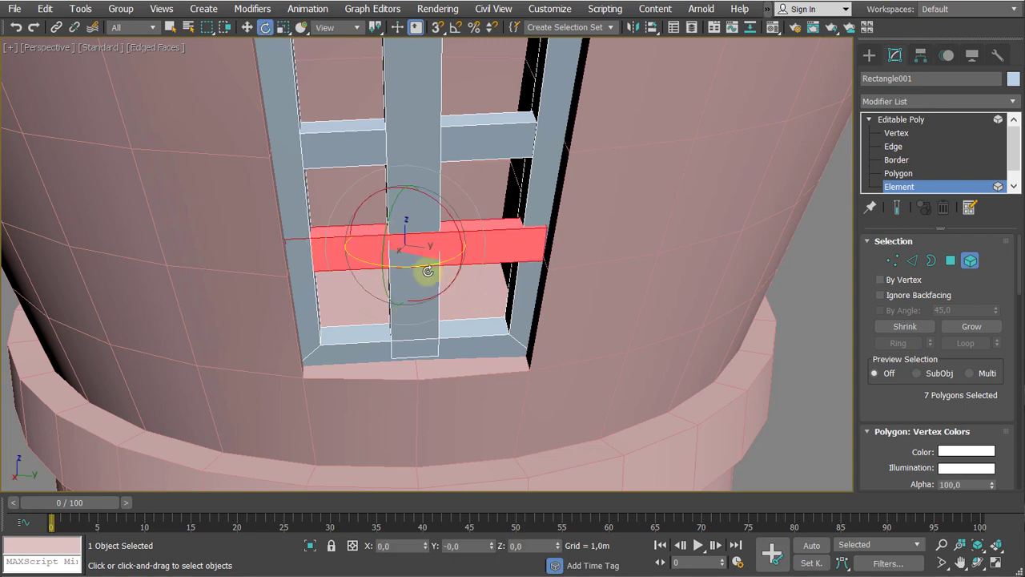
drag(429, 266, 433, 268)
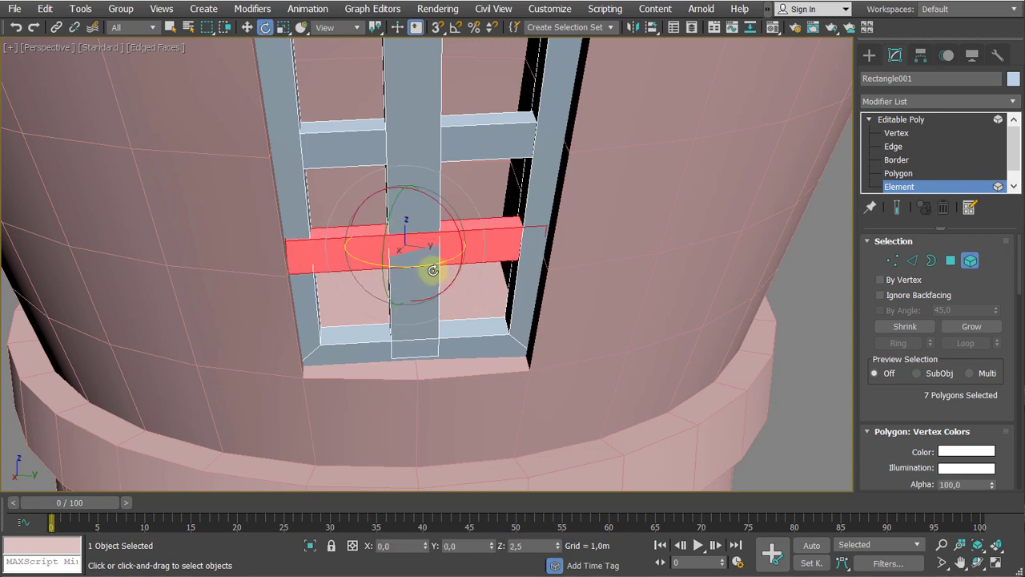
Push the lower crossbar back into the frame along its local Z
key(w)
alt+middle_drag(430, 271, 412, 297)
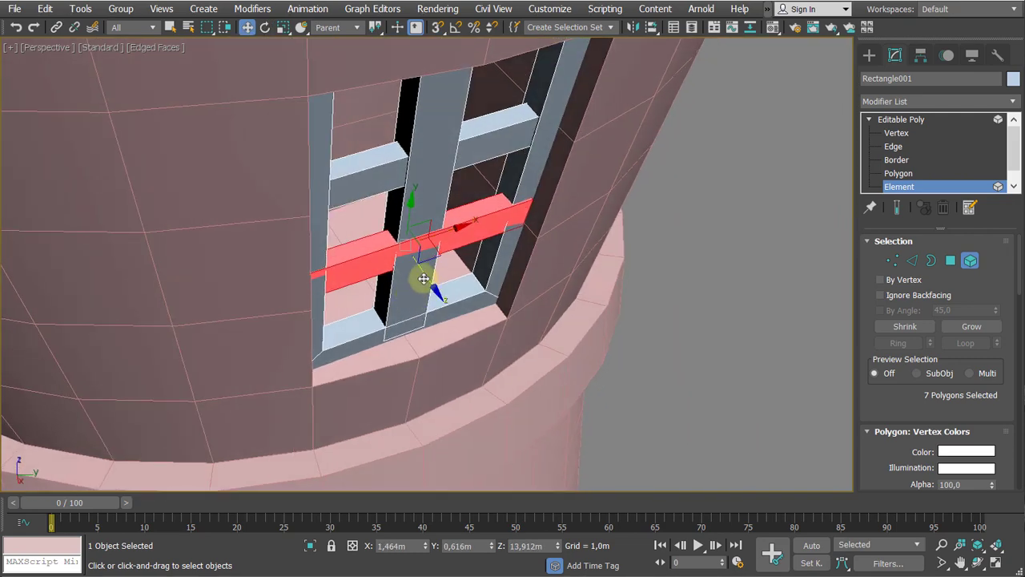
drag(424, 279, 421, 272)
Narrow the central vertical bar element along its local X and move it slightly inward into the frame
click(497, 156)
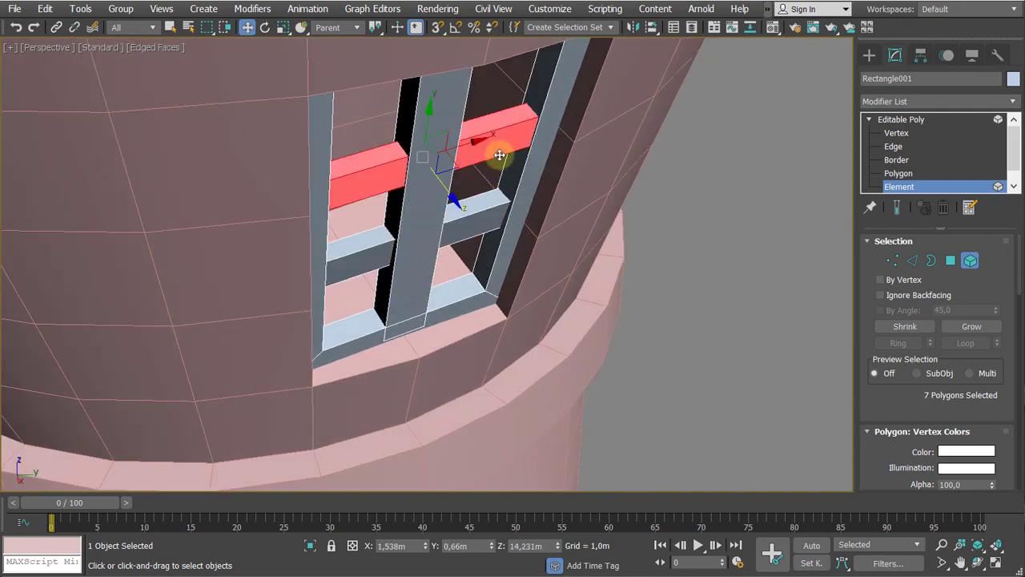
click(442, 189)
alt+middle_drag(428, 178, 443, 255)
key(r)
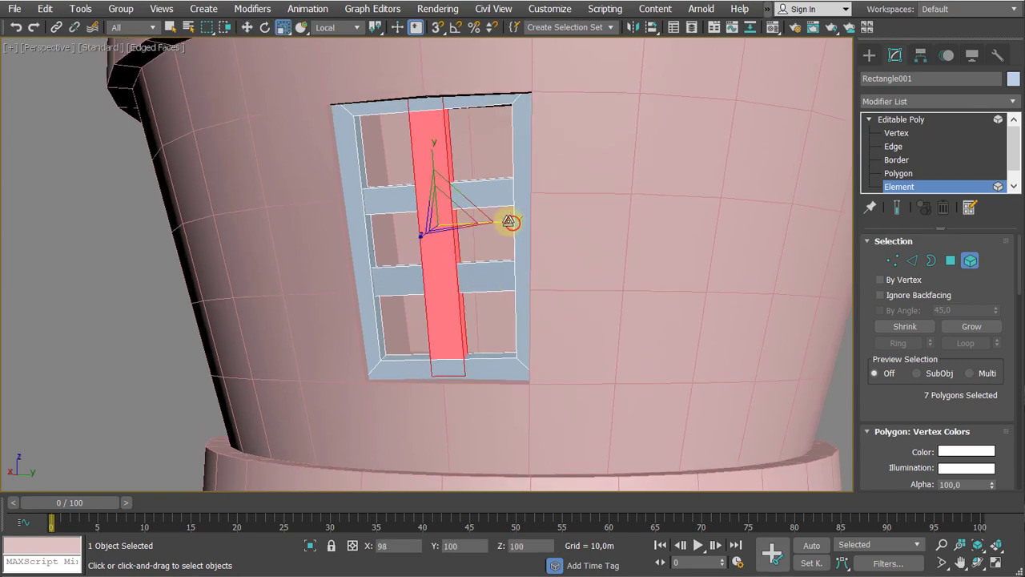
drag(508, 219, 453, 228)
key(w)
alt+middle_drag(453, 229, 416, 286)
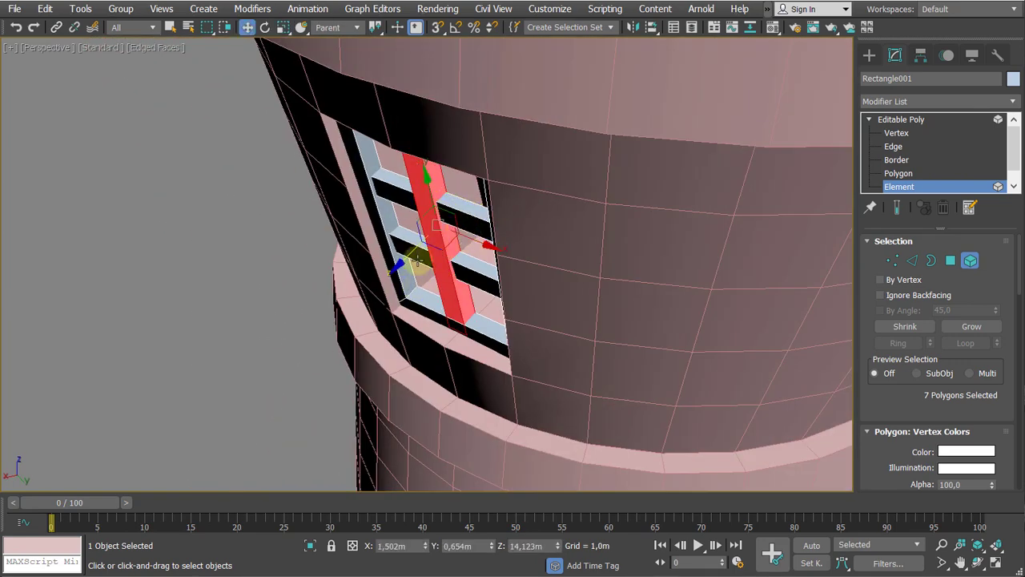
scroll(403, 262, down, 10)
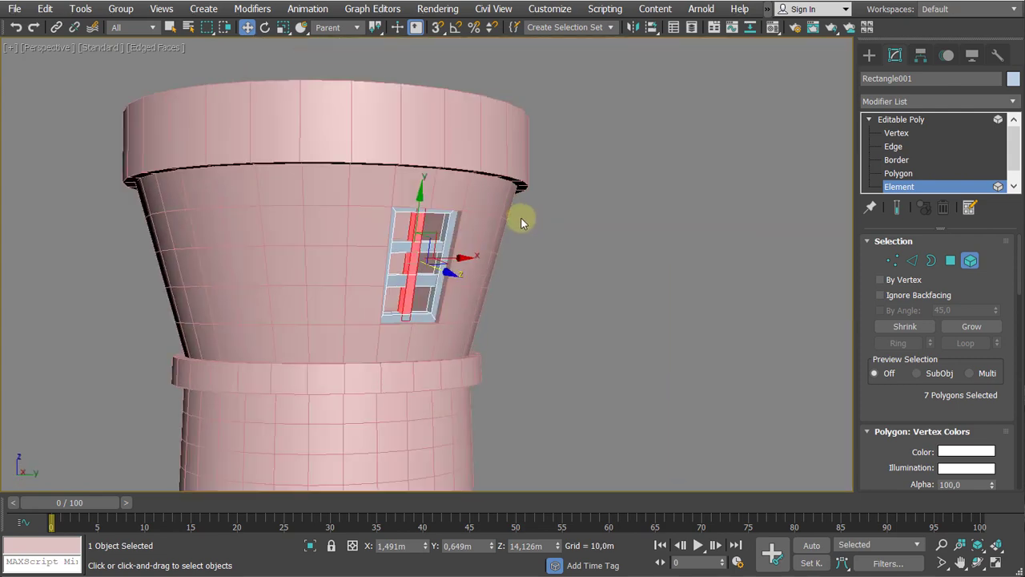
Leave element editing, deselect the frame and examine the barred frames and the tower top from several angles
click(903, 120)
middle_drag(700, 262, 574, 247)
click(649, 173)
scroll(632, 183, down, 6)
scroll(574, 206, up, 3)
alt+middle_drag(574, 247, 592, 240)
middle_drag(591, 239, 532, 251)
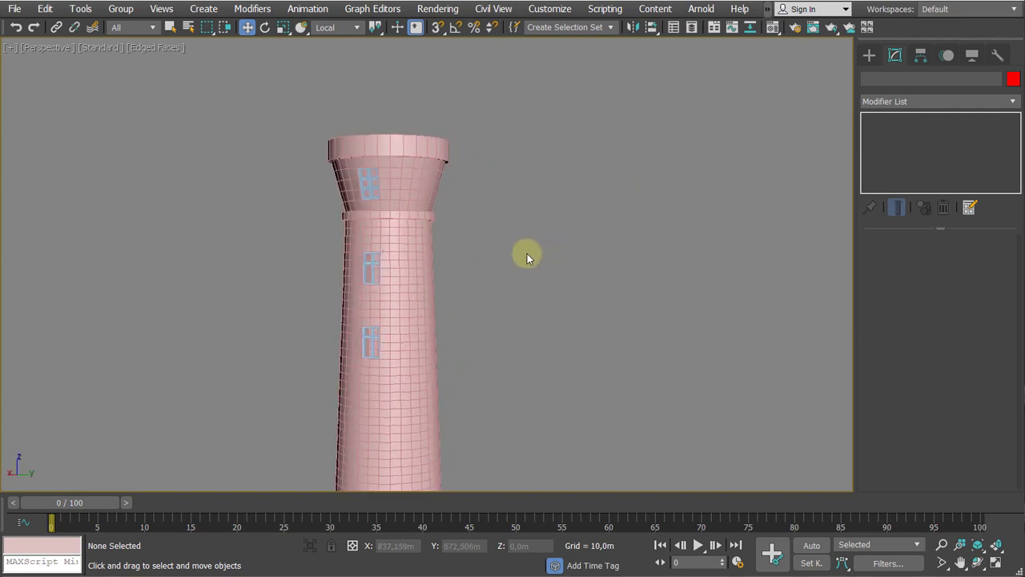
key(F4)
key(F4)
middle_drag(522, 290, 574, 277)
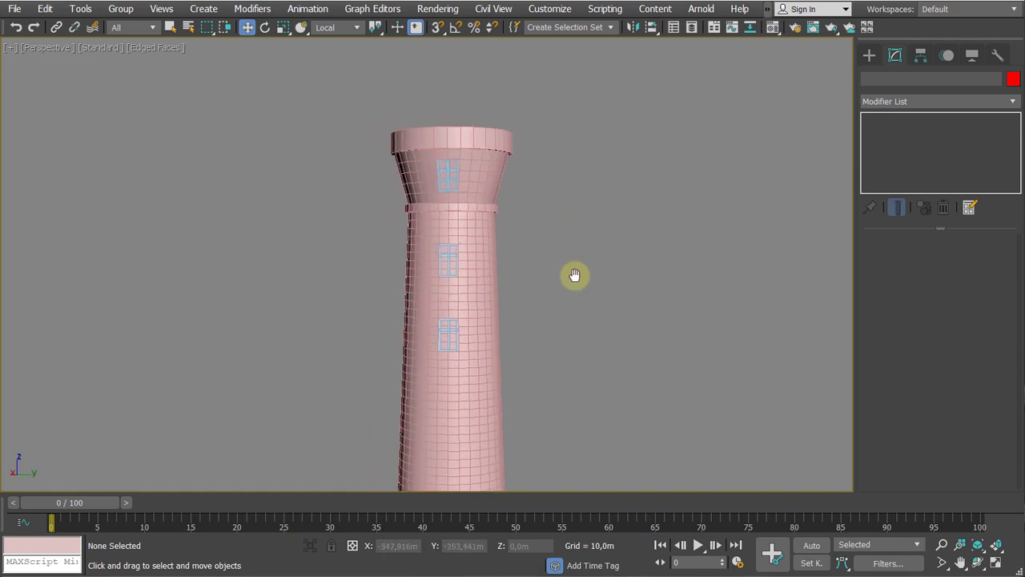
scroll(445, 206, up, 3)
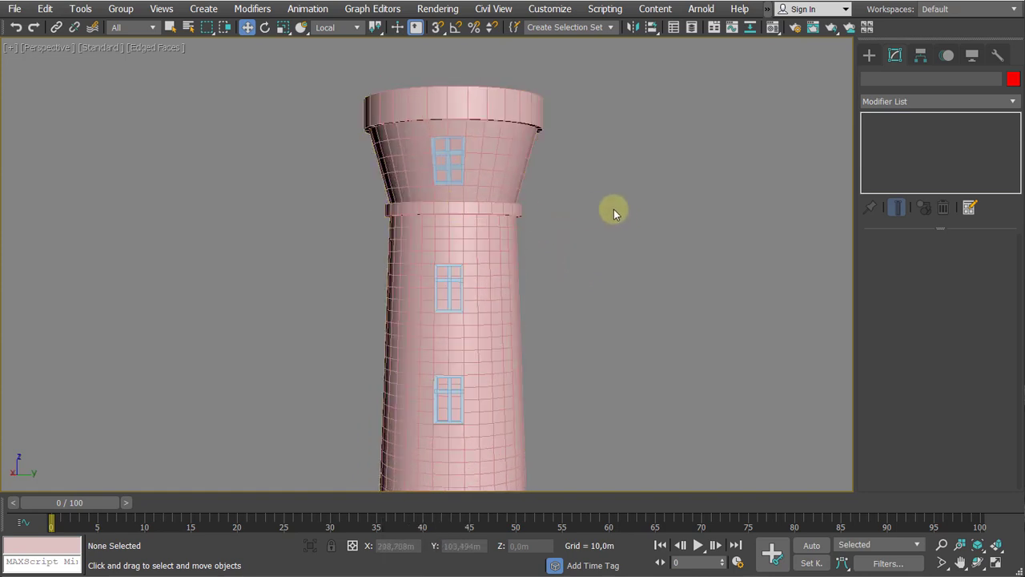
alt+middle_drag(613, 210, 627, 297)
scroll(593, 193, down, 5)
scroll(536, 322, up, 5)
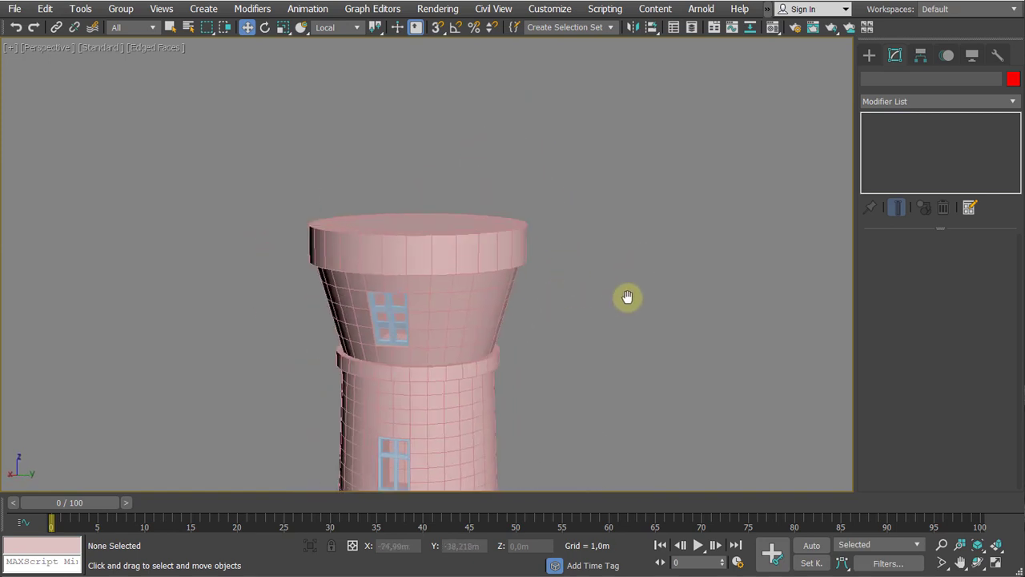
scroll(624, 293, down, 3)
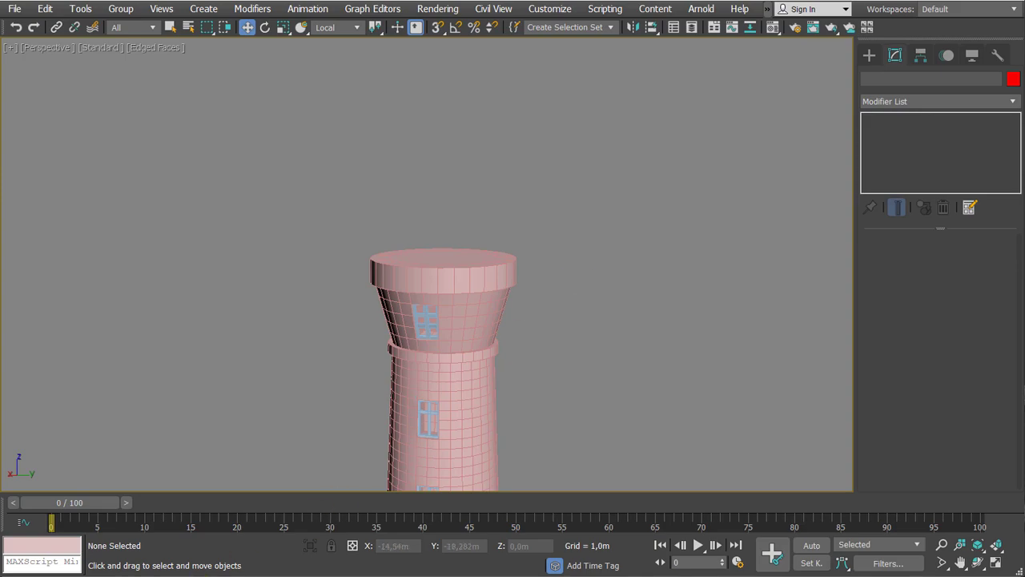
key(alt+Tab)
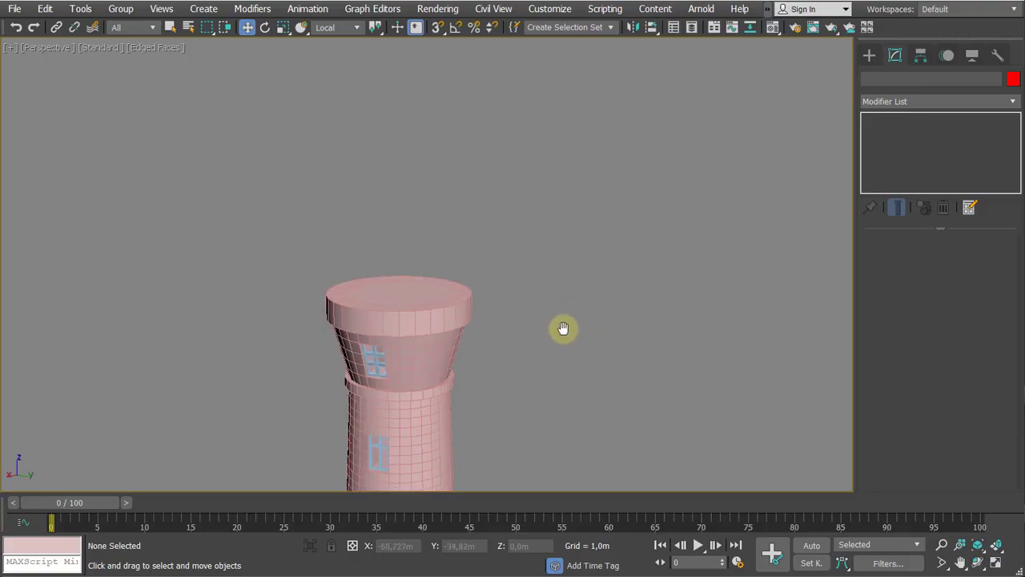
Create a standard cylinder beside the lighthouse body, about 3.7 m in radius and about 6.8 m high
click(402, 297)
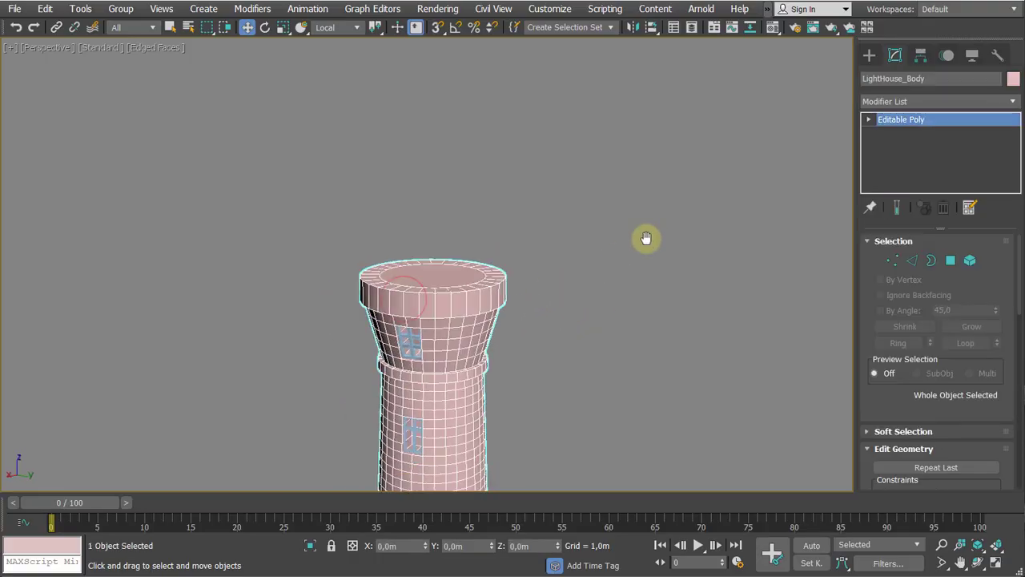
middle_drag(646, 239, 725, 188)
click(870, 55)
alt+middle_drag(771, 159, 681, 178)
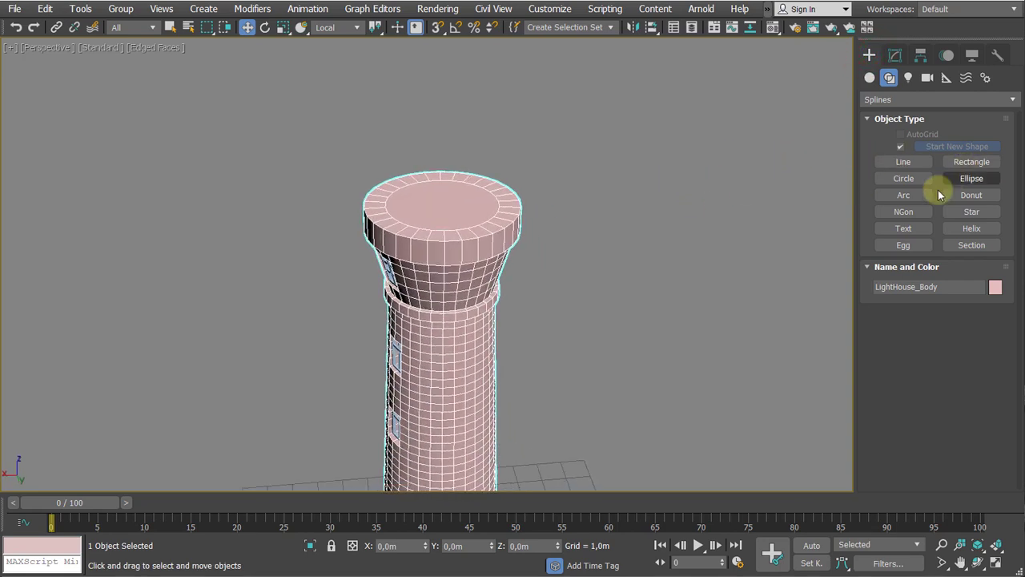
click(870, 78)
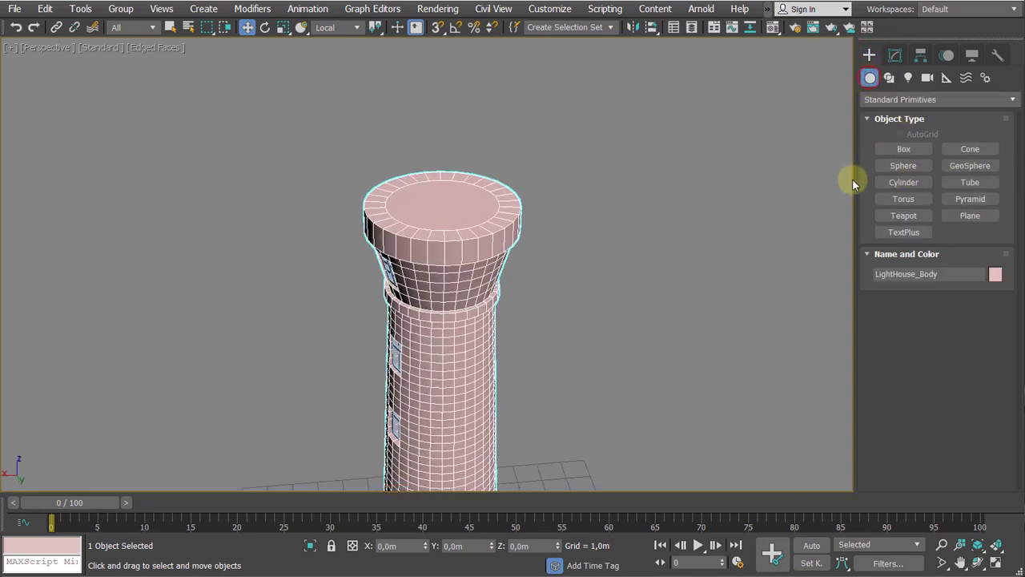
click(903, 183)
scroll(646, 267, down, 3)
alt+middle_drag(545, 197, 469, 256)
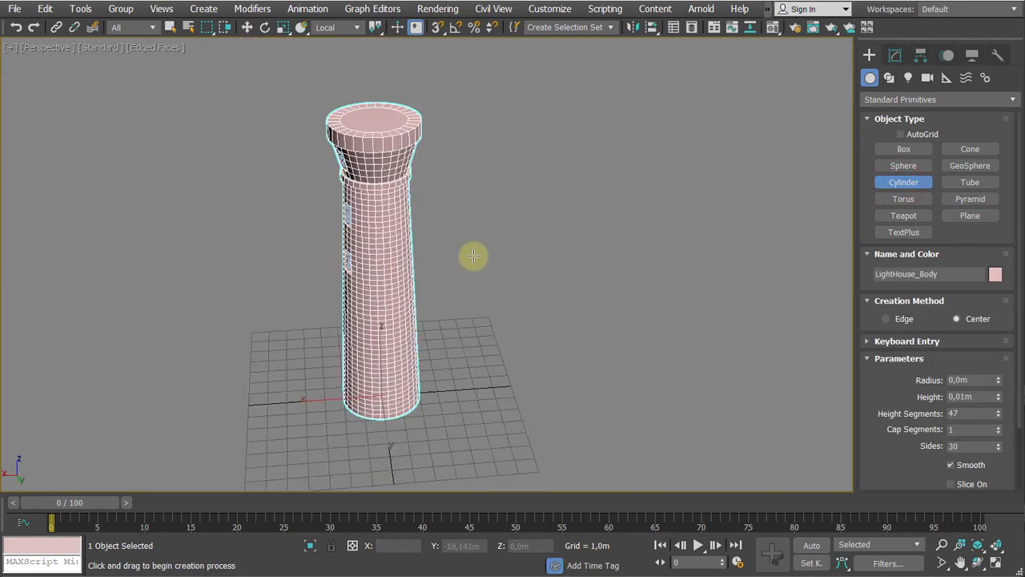
drag(506, 392, 531, 414)
right_click(533, 414)
drag(466, 374, 505, 407)
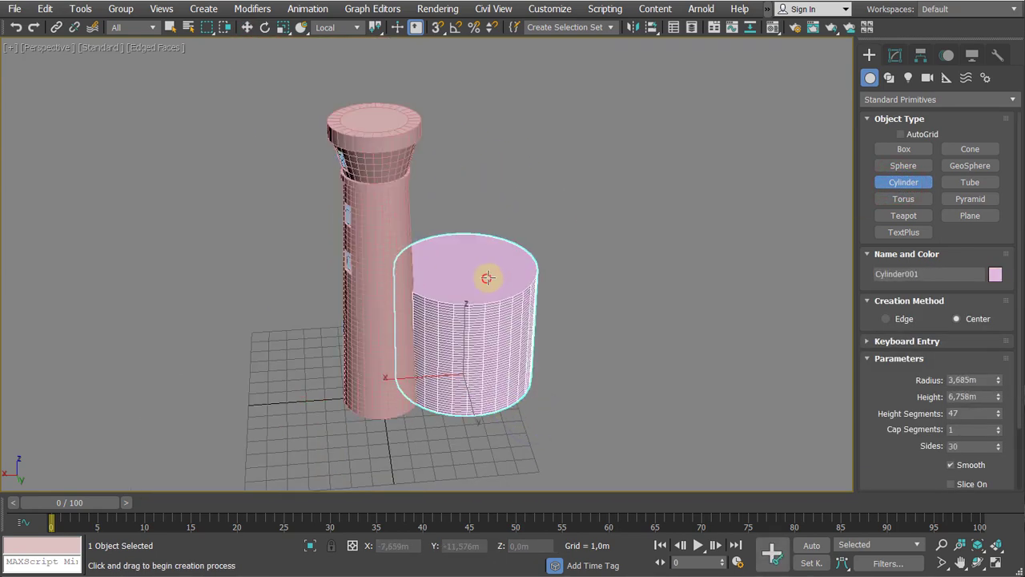
click(487, 277)
right_click(487, 276)
Quick-align the cylinder to the lighthouse body and raise it along Z onto the top of the tower
key(shift+a)
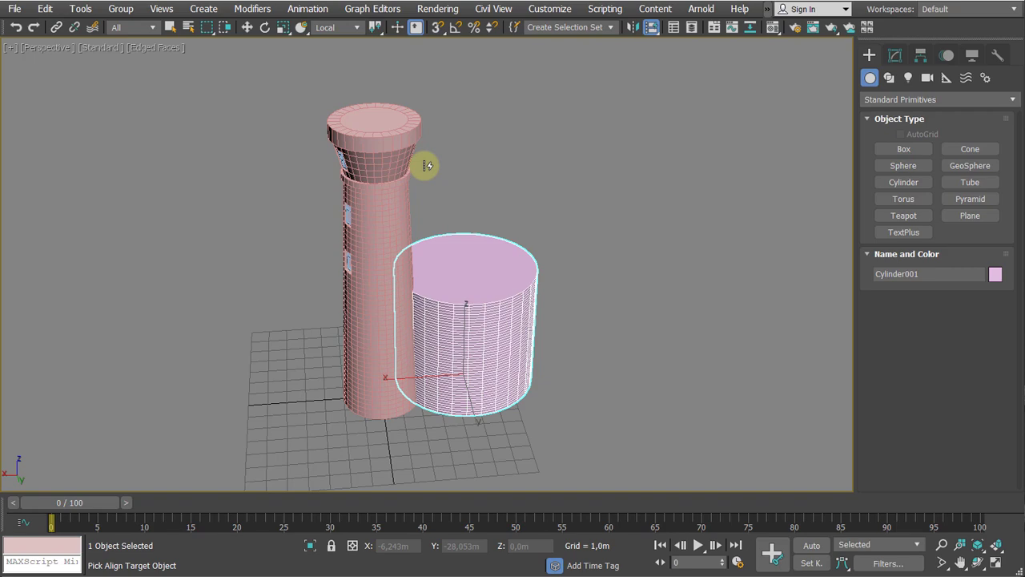
click(374, 133)
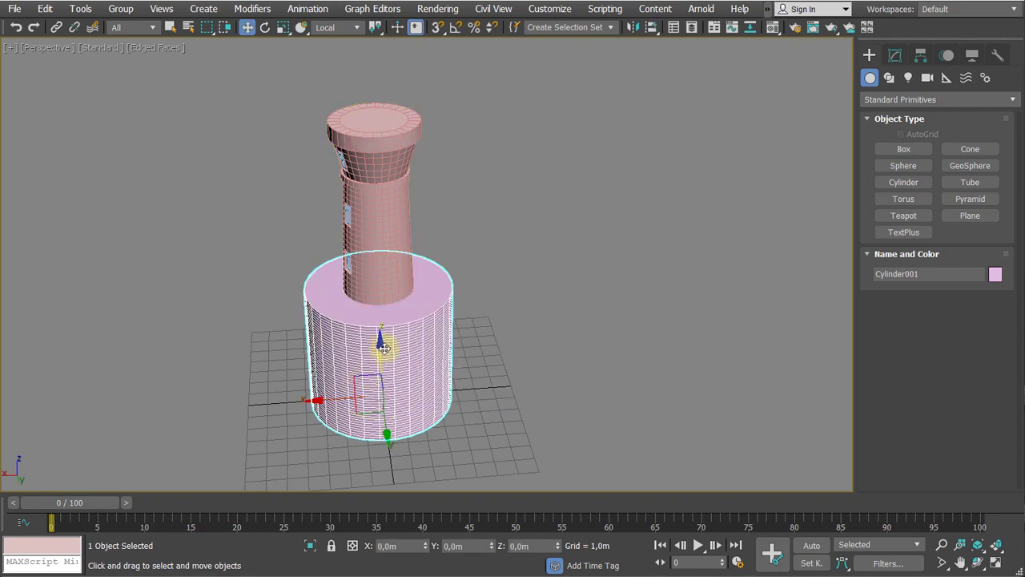
drag(385, 348, 365, 103)
middle_drag(352, 299, 362, 432)
alt+middle_drag(362, 432, 371, 401)
scroll(372, 321, up, 3)
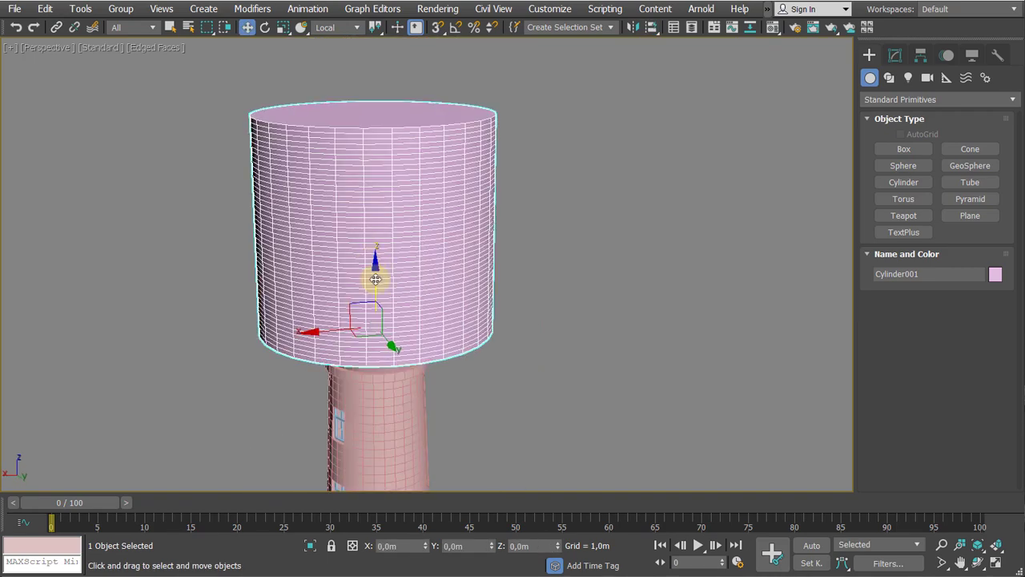
drag(376, 279, 382, 209)
alt+middle_drag(386, 294, 391, 268)
drag(374, 220, 369, 245)
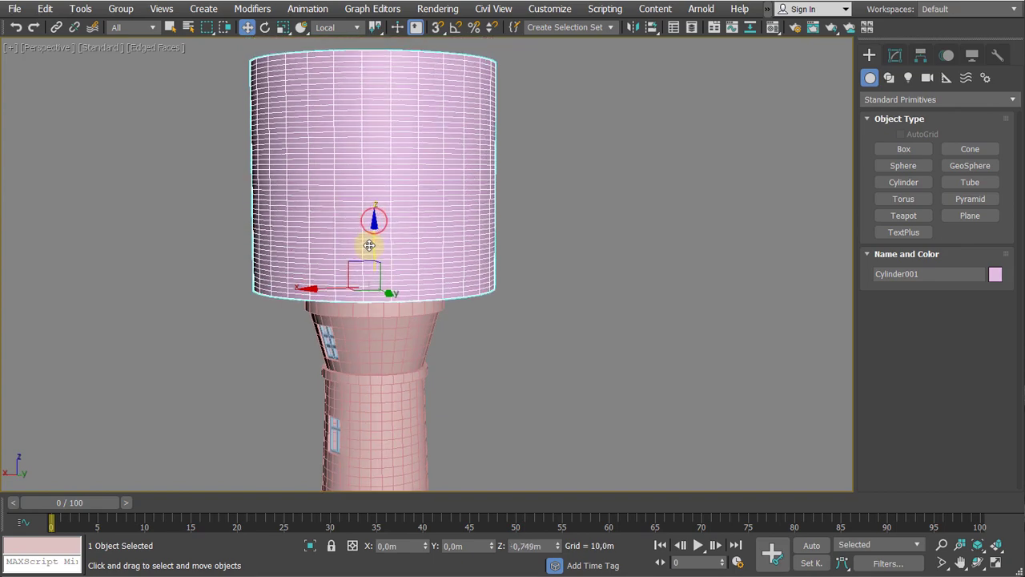
Reduce the cylinder on the tower top to about 0.85 m radius and 1.55 m height, with 8 sides and 3 height segments
click(894, 54)
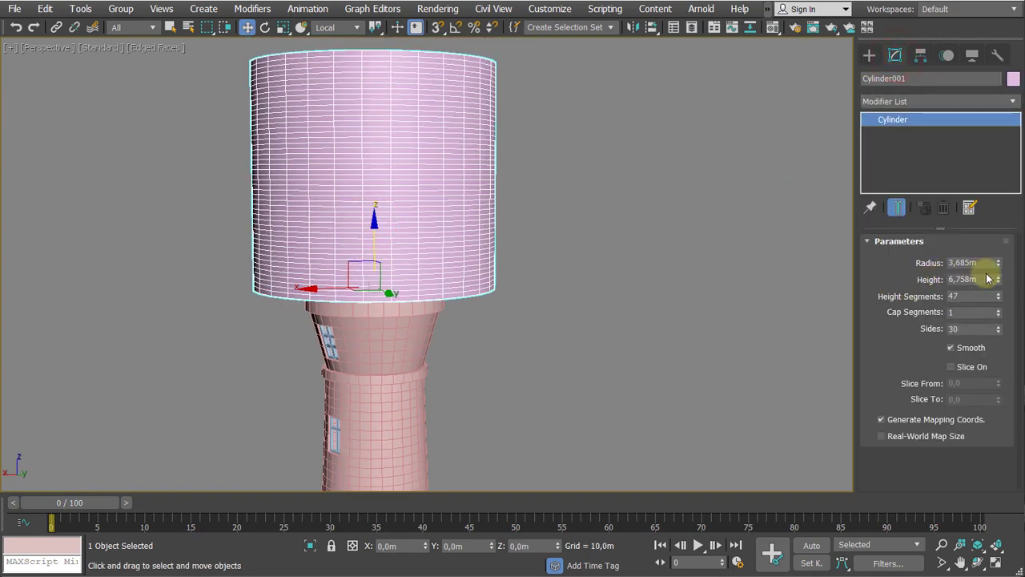
drag(1000, 263, 993, 328)
scroll(445, 324, up, 3)
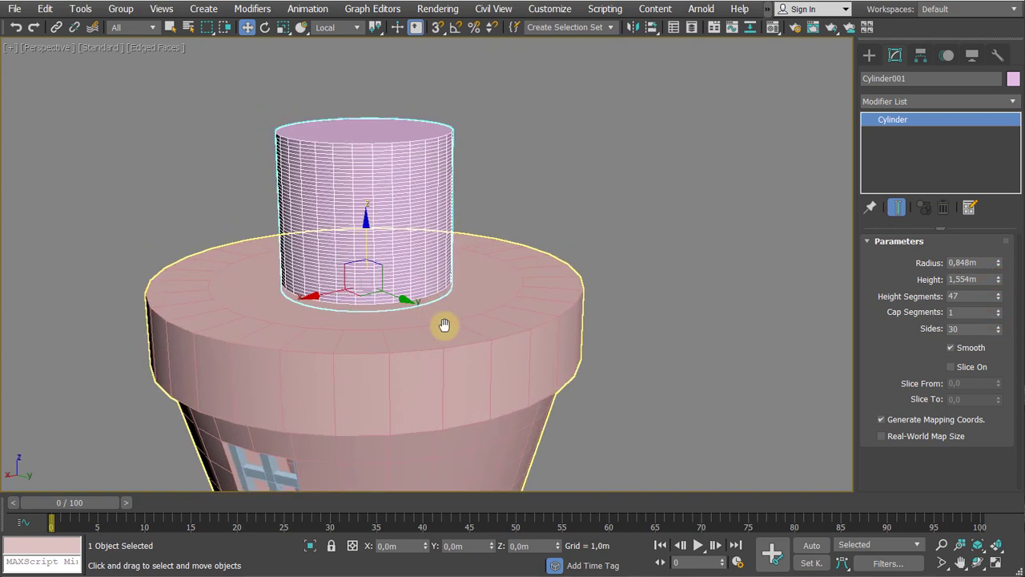
middle_drag(444, 324, 457, 336)
mouse_move(998, 331)
mouse_down()
mouse_move(1000, 350)
mouse_move(997, 329)
mouse_up()
alt+middle_drag(632, 316, 617, 358)
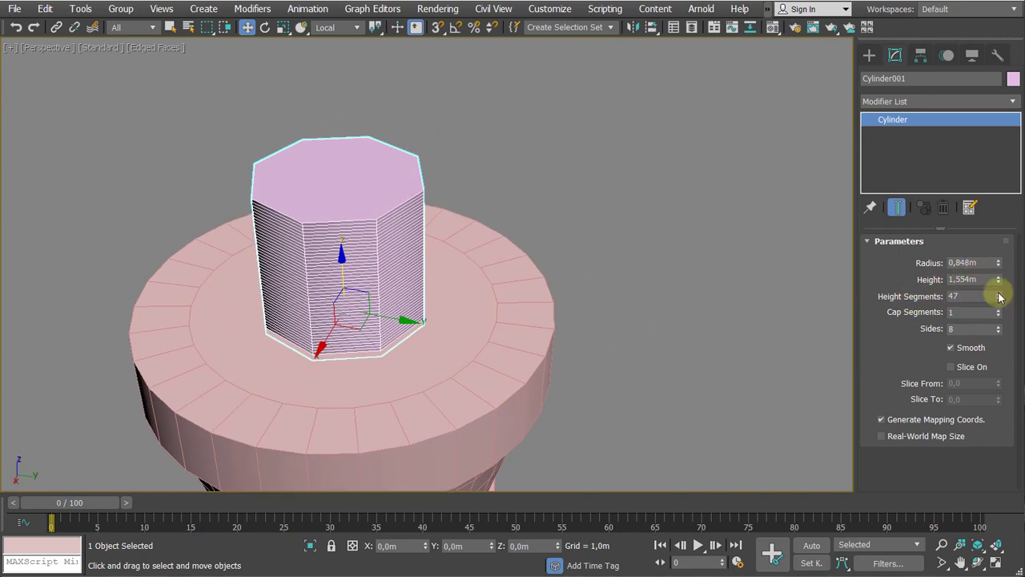
drag(999, 300, 993, 325)
middle_drag(650, 245, 766, 234)
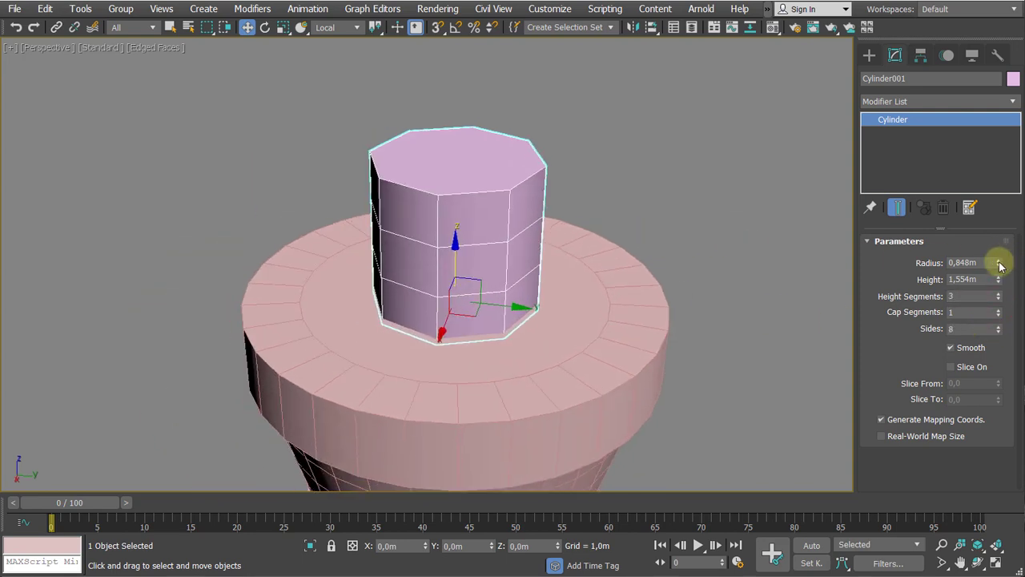
Enlarge the eight-sided cylinder to a radius of about 1.46 m and a height of about 2.41 m
drag(999, 264, 1014, 220)
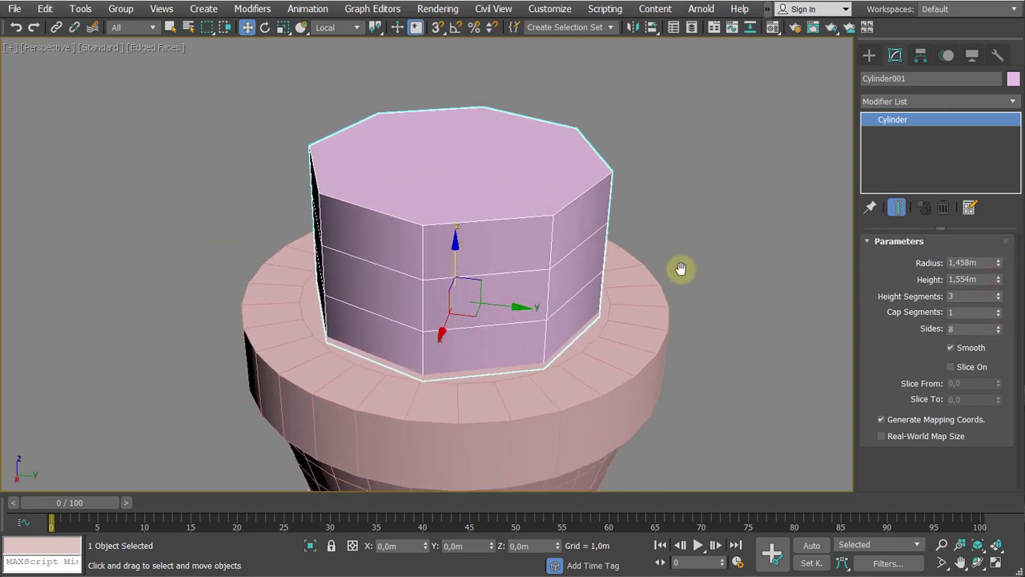
scroll(680, 268, down, 8)
middle_drag(672, 236, 587, 213)
scroll(579, 204, up, 4)
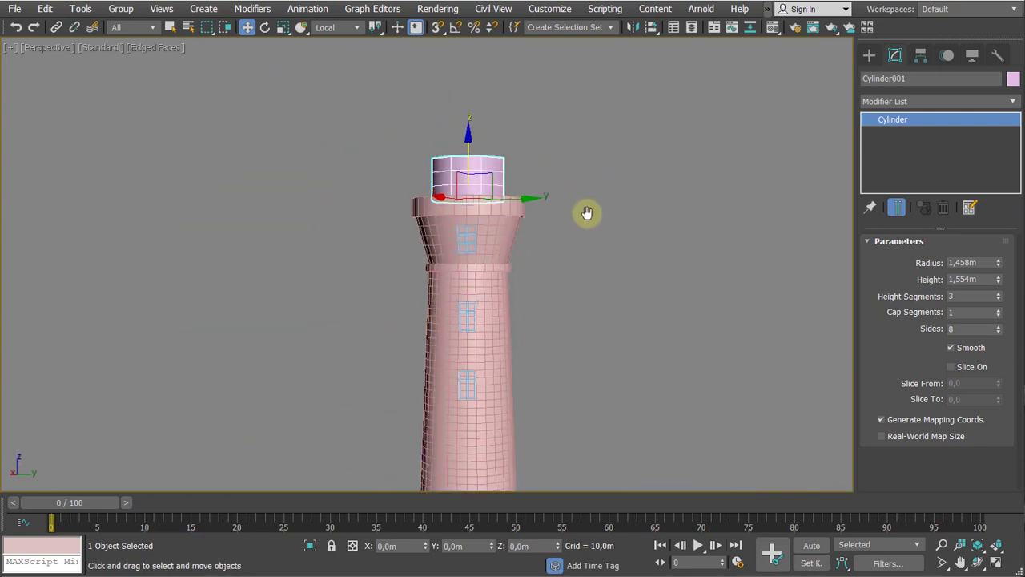
scroll(593, 218, up, 5)
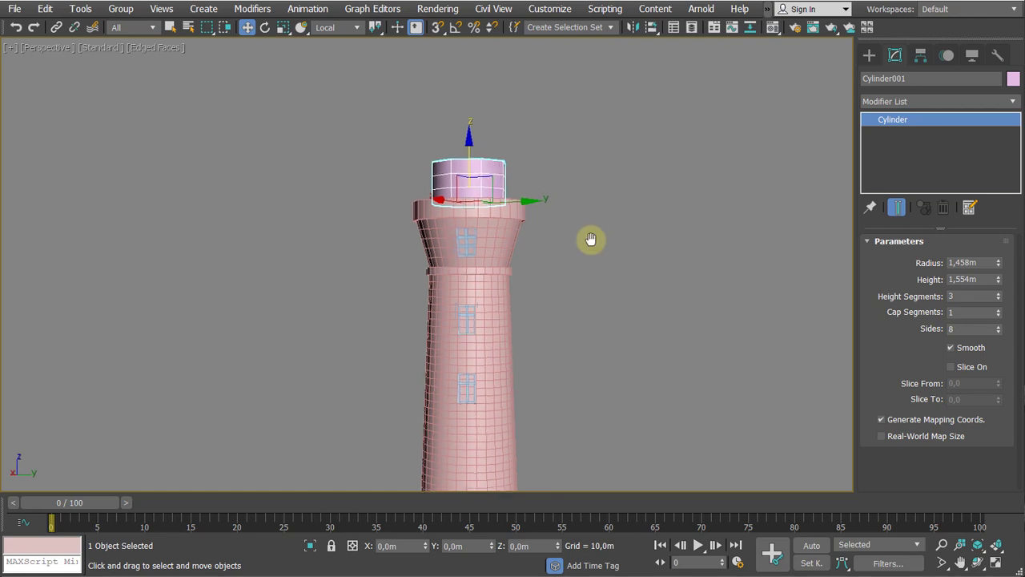
middle_drag(577, 245, 676, 250)
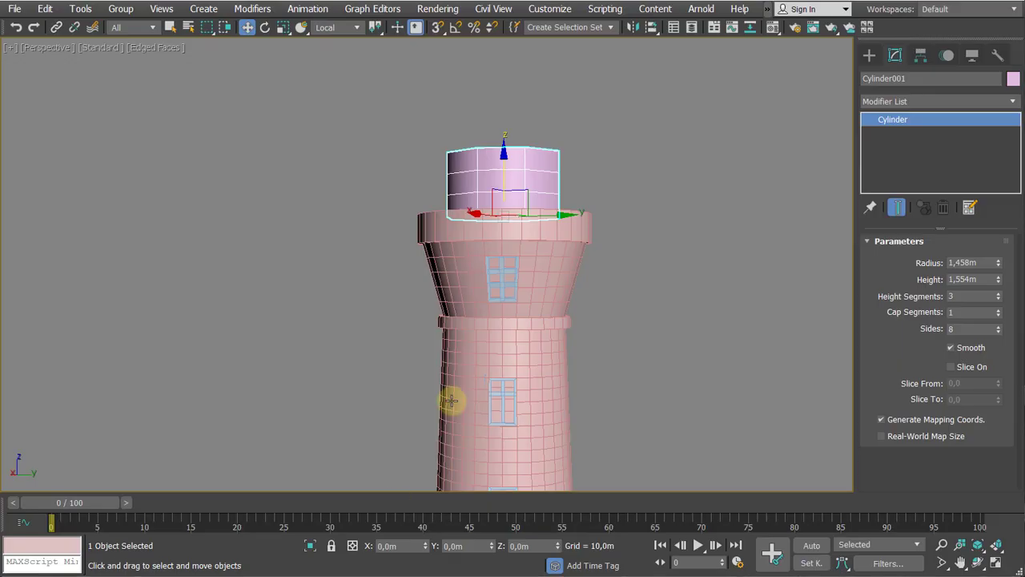
scroll(462, 297, up, 5)
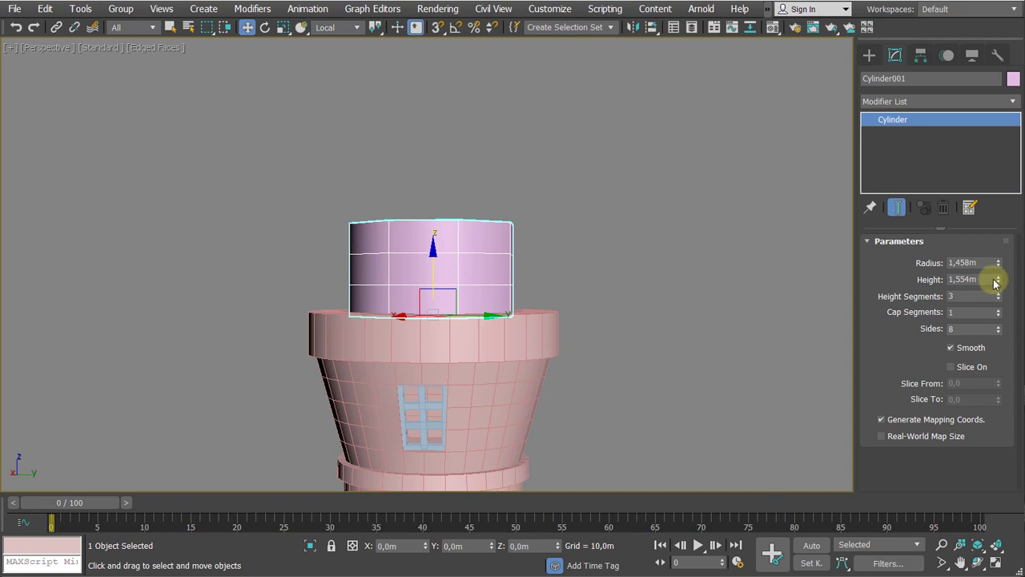
drag(999, 280, 1014, 241)
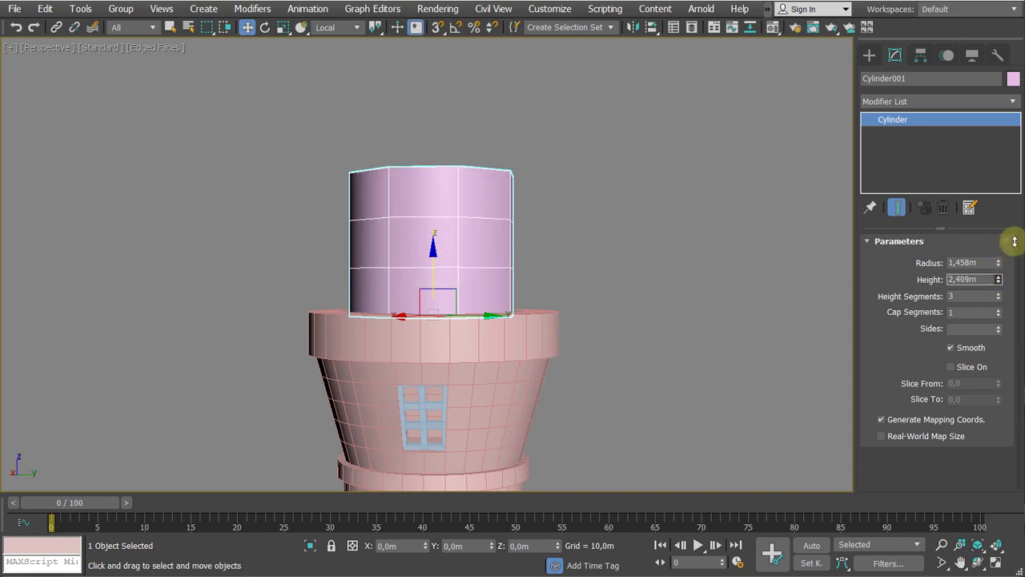
alt+middle_drag(686, 265, 600, 261)
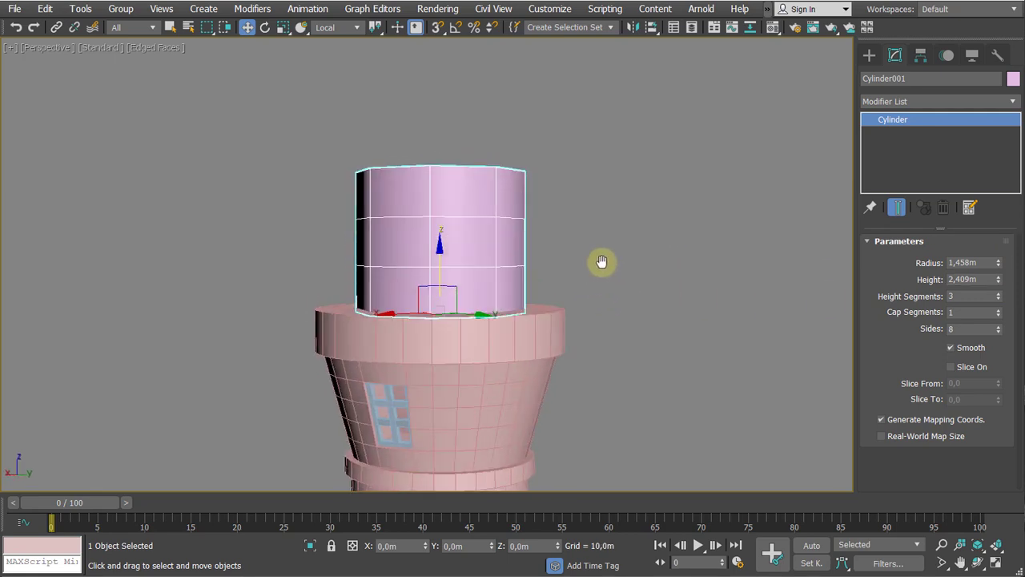
Convert the eight-sided cylinder on the tower top to an Editable Poly
right_click(481, 227)
mouse_move(553, 402)
click(680, 415)
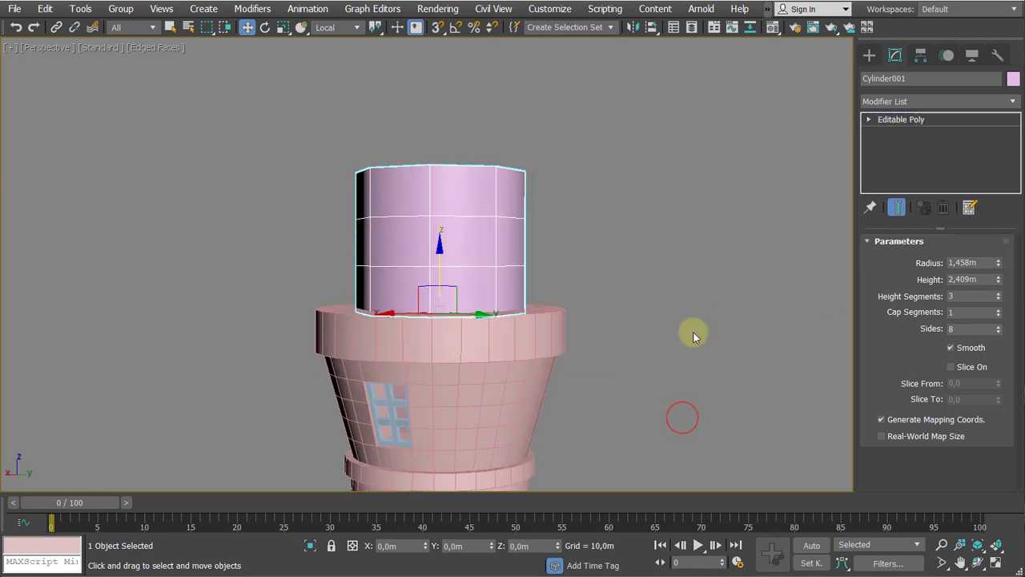
scroll(693, 334, up, 4)
middle_drag(645, 323, 752, 340)
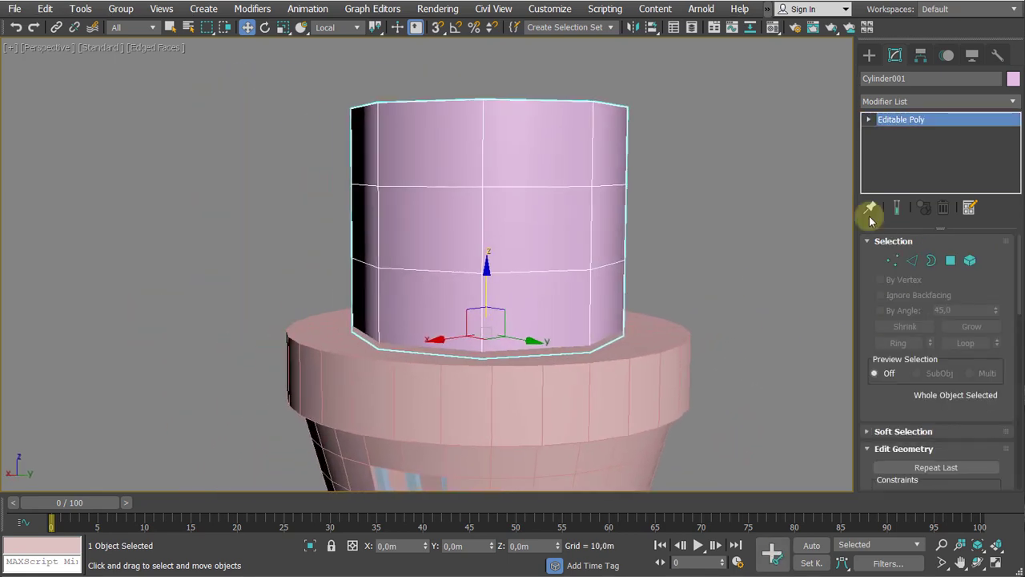
Lower the cylinder's lower middle vertex ring and raise the upper one along Z to about 17.44 m
click(868, 119)
click(896, 132)
scroll(620, 275, down, 3)
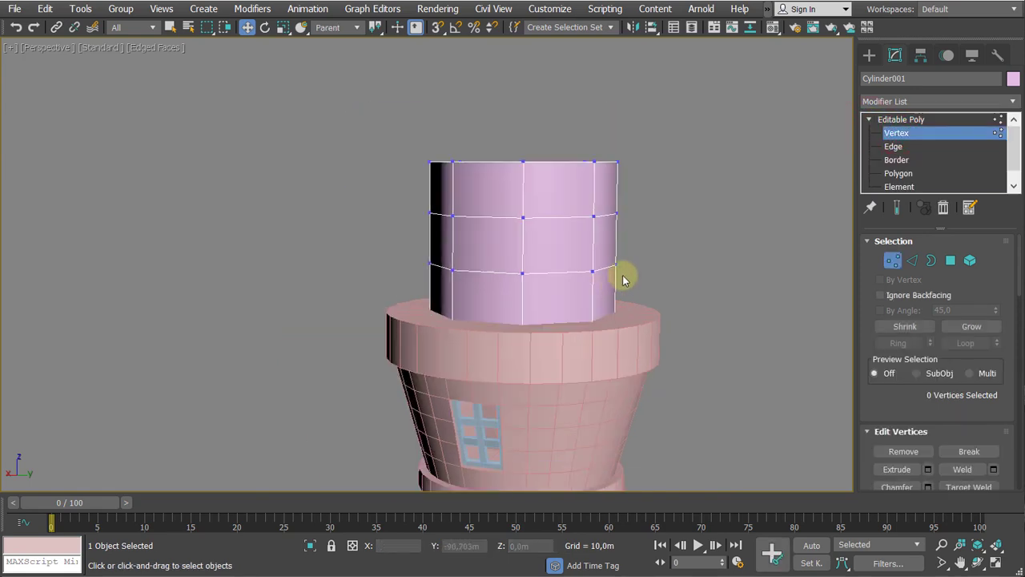
drag(600, 245, 320, 292)
drag(456, 239, 456, 254)
drag(585, 213, 321, 240)
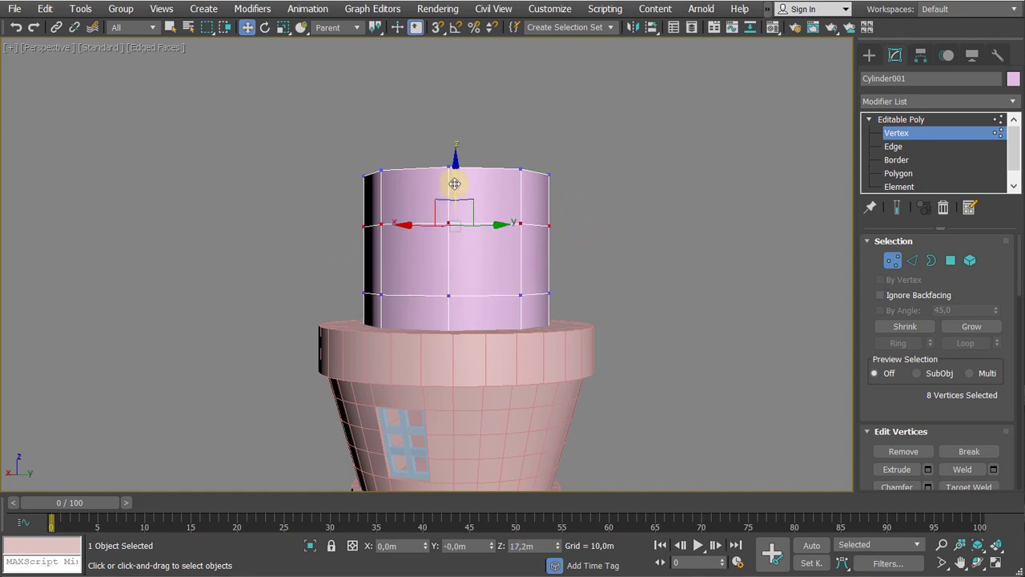
drag(454, 183, 455, 169)
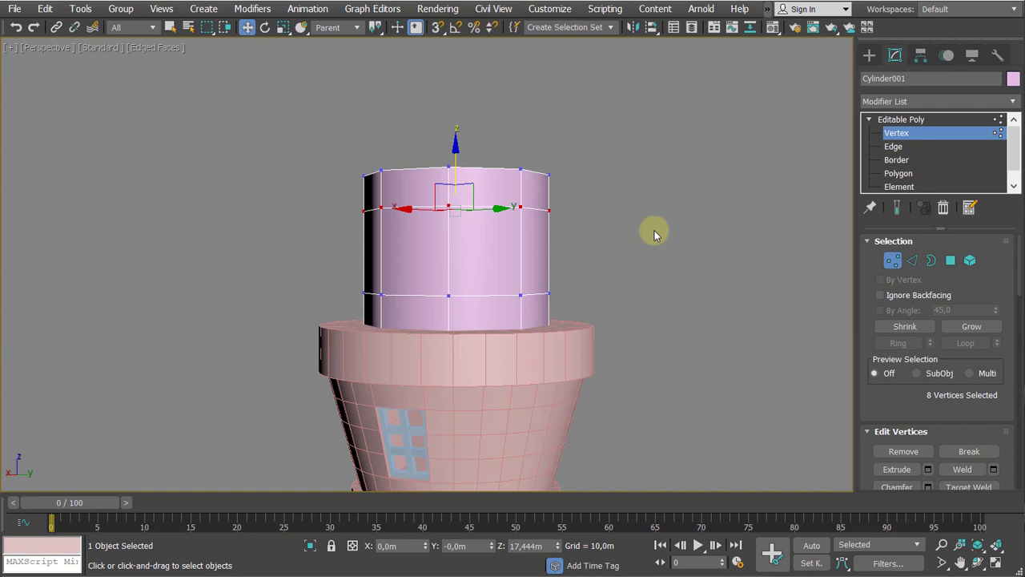
Examine the cylinder's band proportions on the tower top and compare them with the reference photos
alt+middle_drag(652, 232, 573, 231)
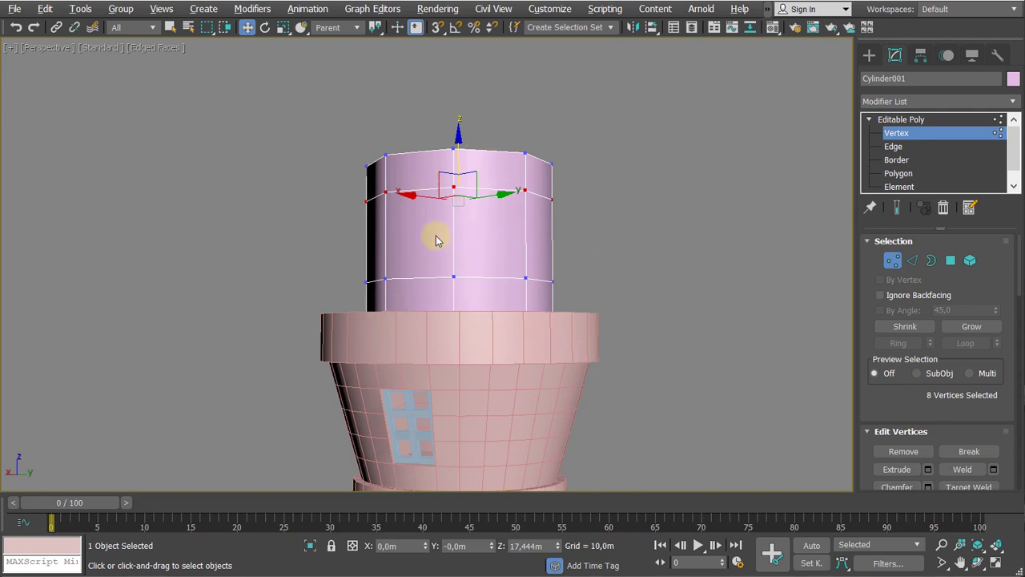
scroll(437, 240, up, 3)
middle_drag(409, 247, 414, 273)
alt+middle_drag(475, 278, 409, 281)
scroll(449, 258, down, 5)
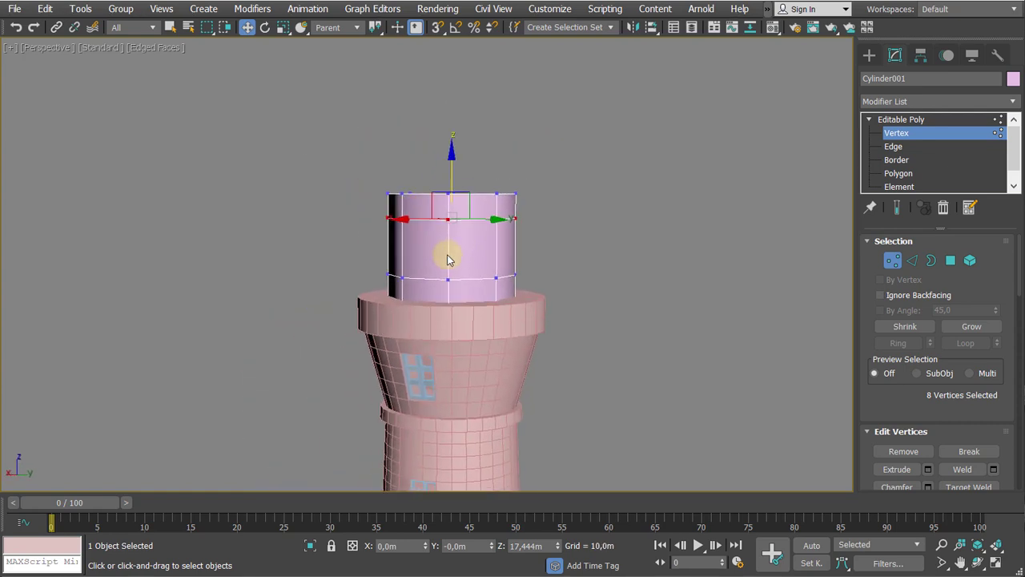
key(alt+Tab)
key(alt+Tab)
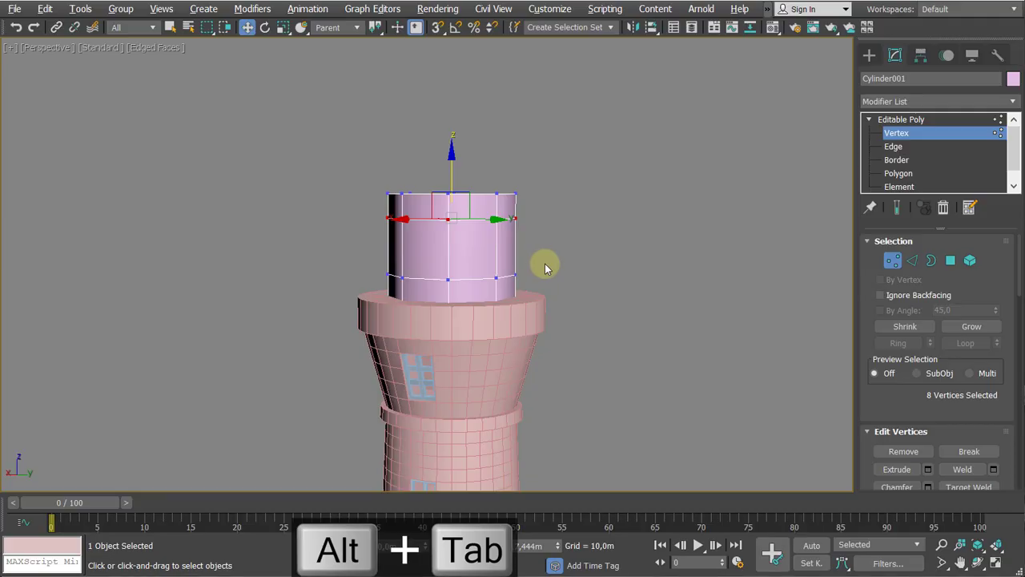
Isolate the cylinder and delete its bottom cap polygon
key(alt+q)
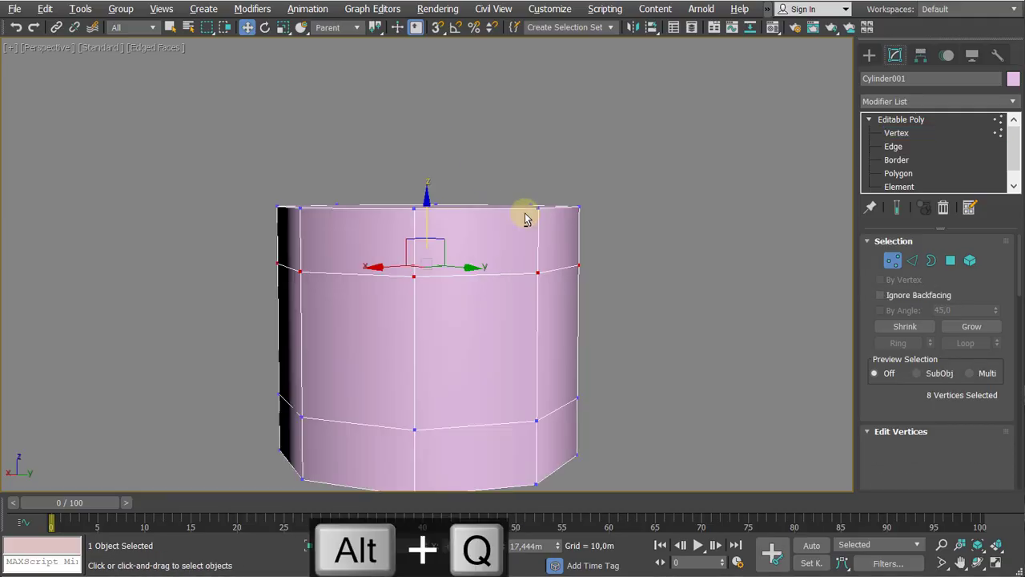
alt+middle_drag(493, 205, 550, 245)
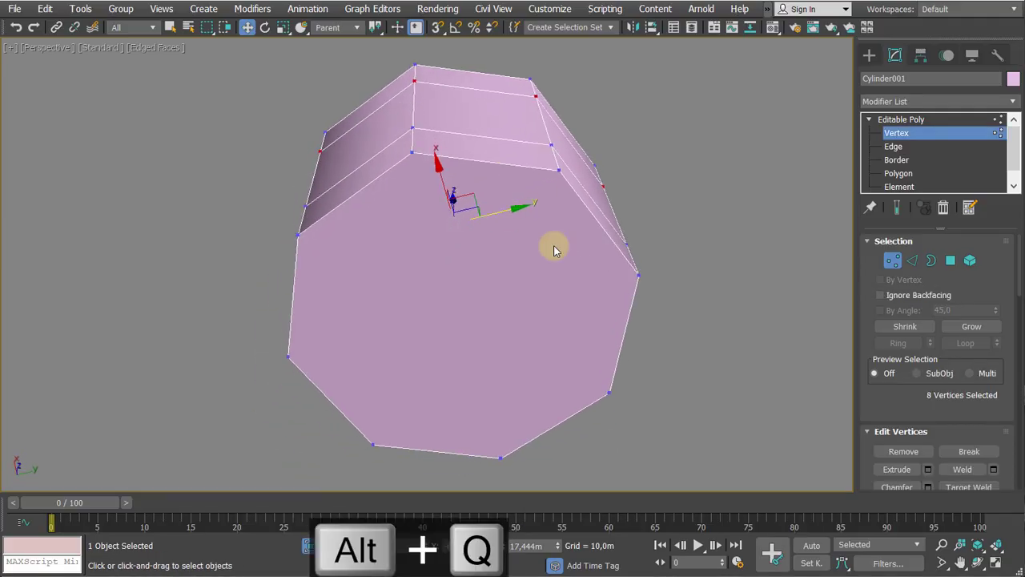
key(4)
click(486, 314)
alt+middle_drag(486, 314, 482, 314)
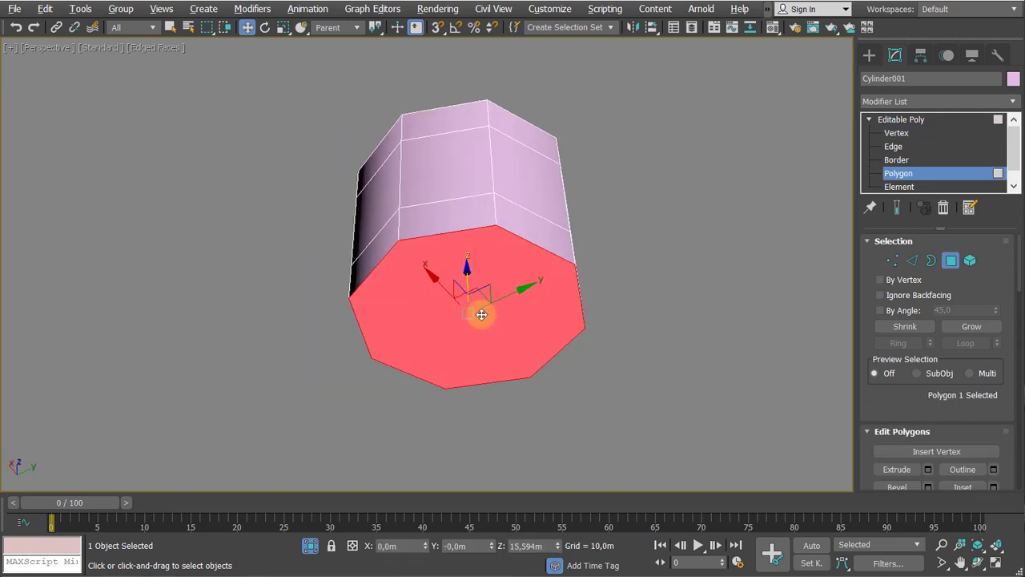
key(Delete)
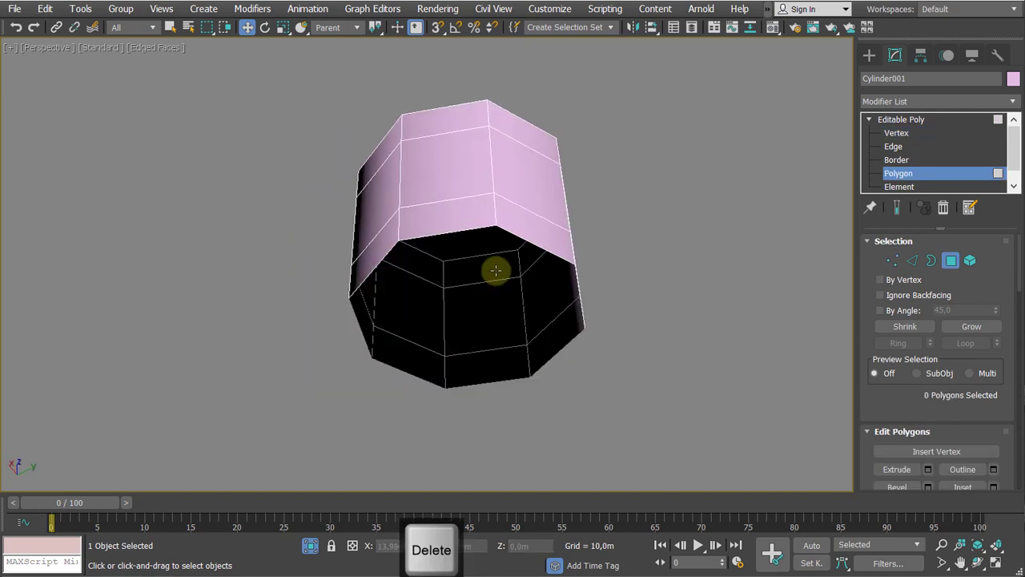
Exit isolation to show the whole tower again and leave polygon editing on the octagonal cylinder
alt+middle_drag(494, 270, 460, 335)
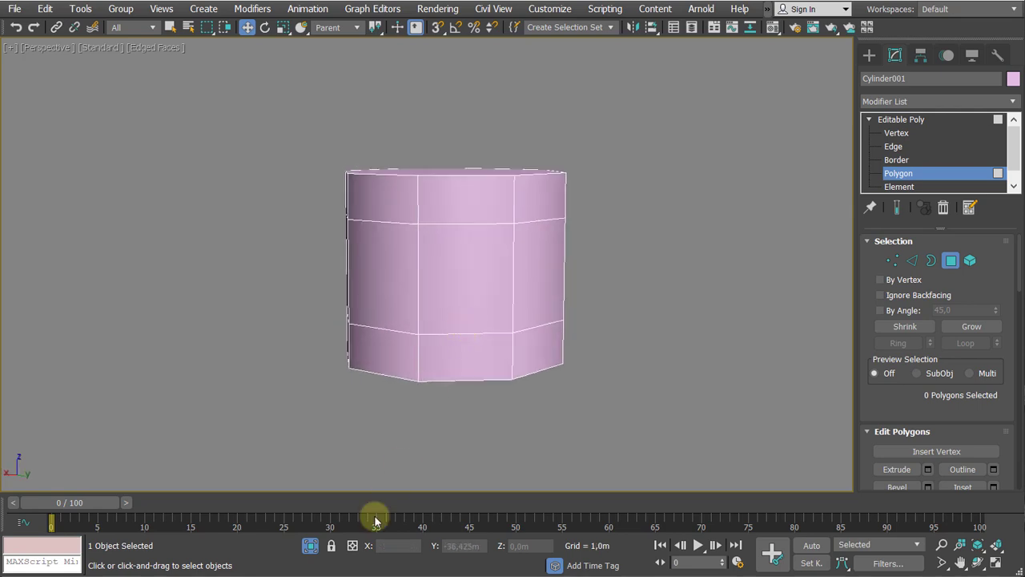
click(310, 545)
scroll(559, 287, up, 4)
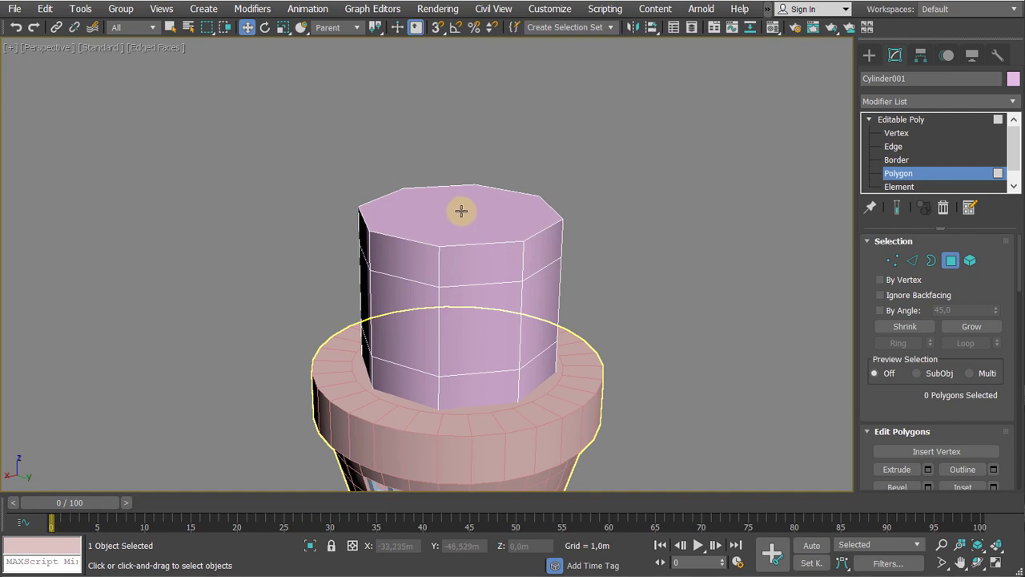
click(461, 211)
alt+middle_drag(664, 245, 604, 264)
click(901, 119)
alt+middle_drag(705, 200, 652, 185)
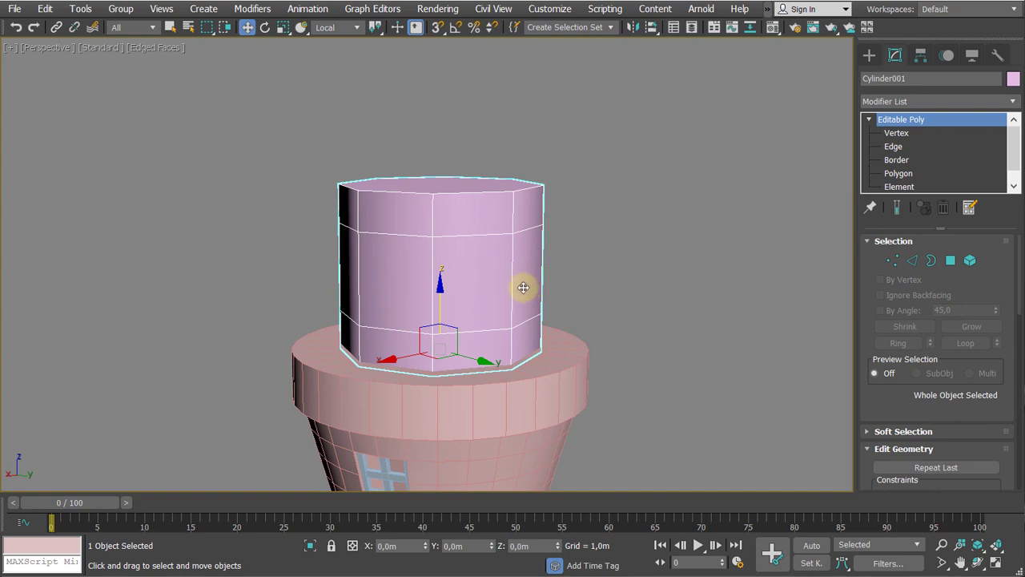
scroll(436, 234, up, 2)
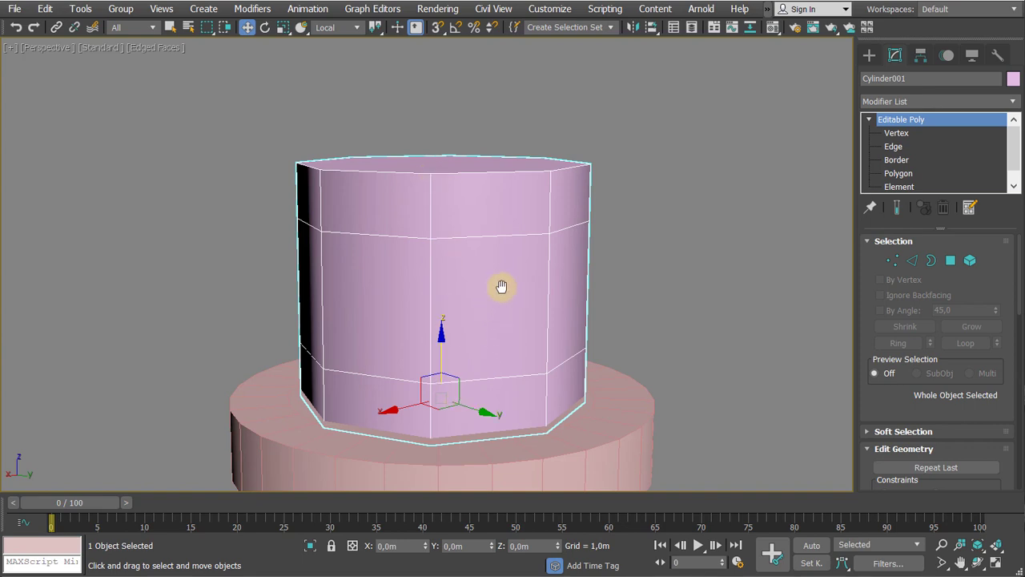
middle_drag(499, 288, 517, 277)
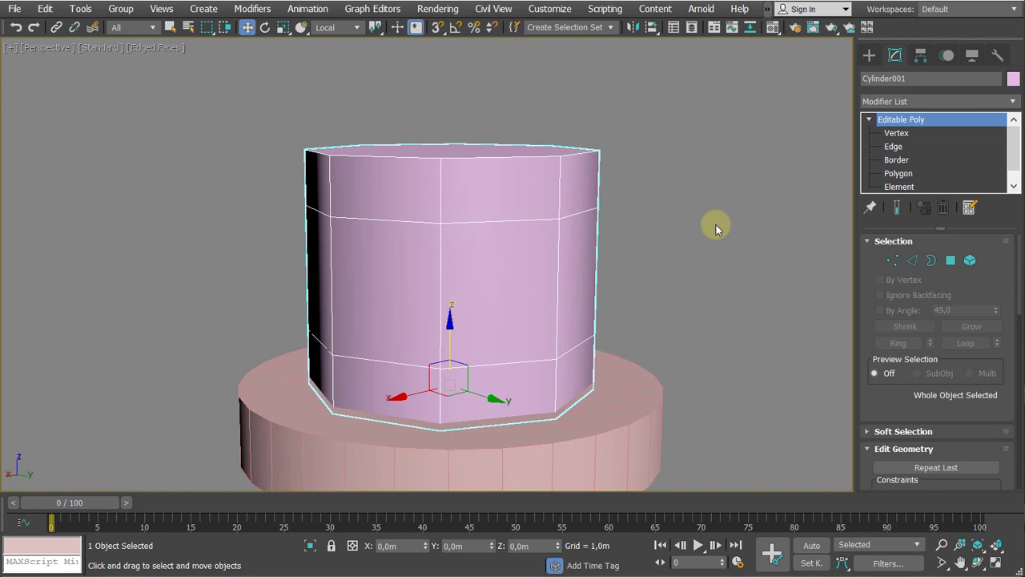
Clone the octagonal cylinder in place as an independent copy and keep the duplicate selected
key(ctrl+v)
click(445, 247)
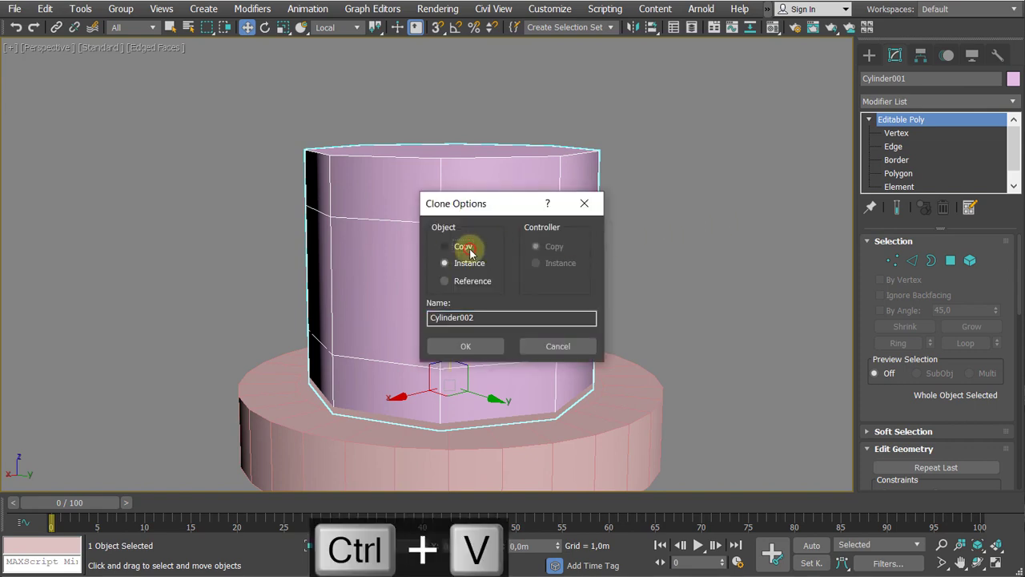
click(479, 345)
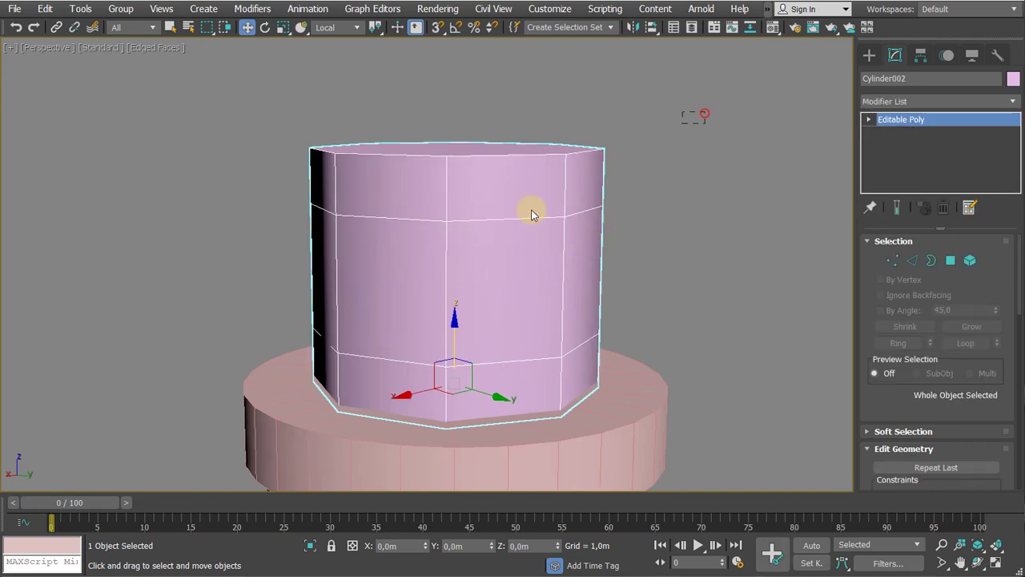
click(760, 215)
click(498, 283)
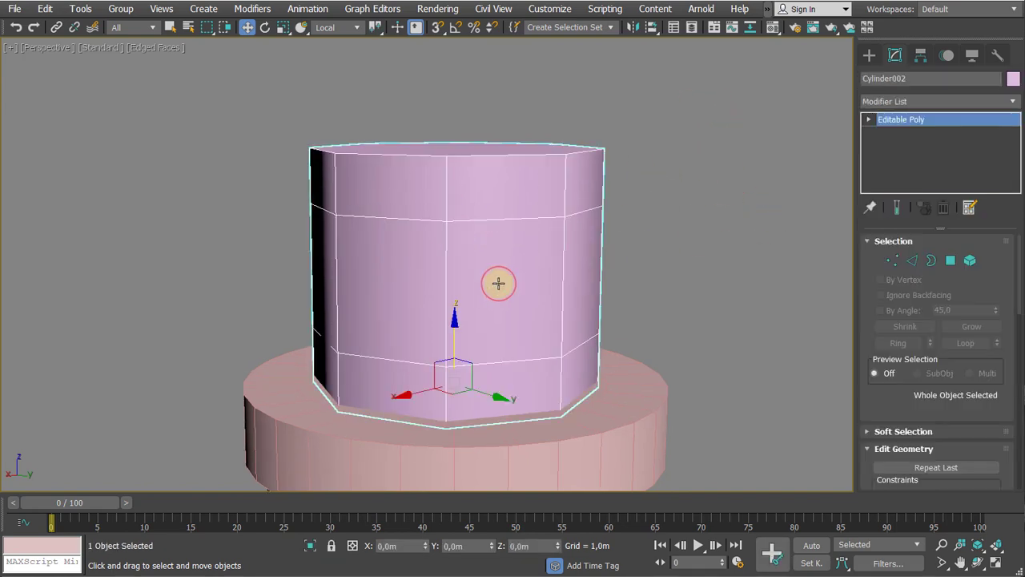
mouse_move(467, 236)
middle_down()
mouse_move(451, 238)
mouse_move(469, 222)
middle_up()
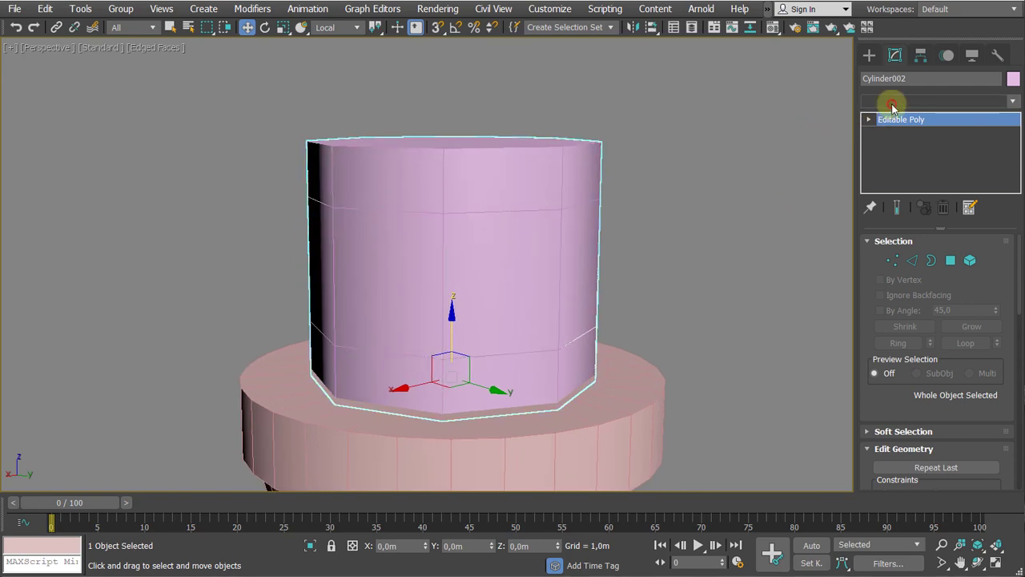
Apply a Lattice modifier to the duplicate cylinder and set its strut radius to 0,02 m
click(889, 101)
scroll(903, 215, down, 15)
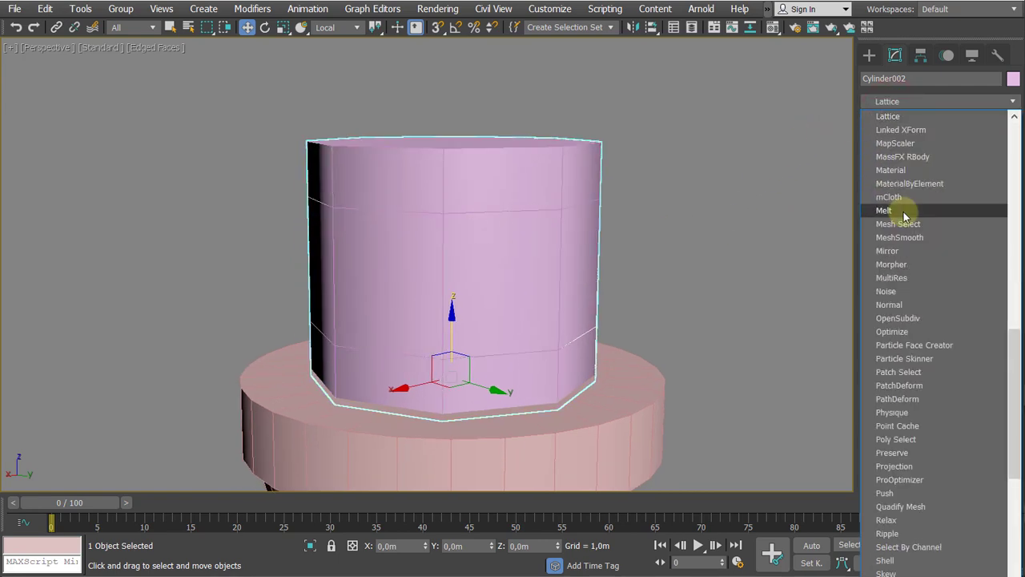
click(929, 116)
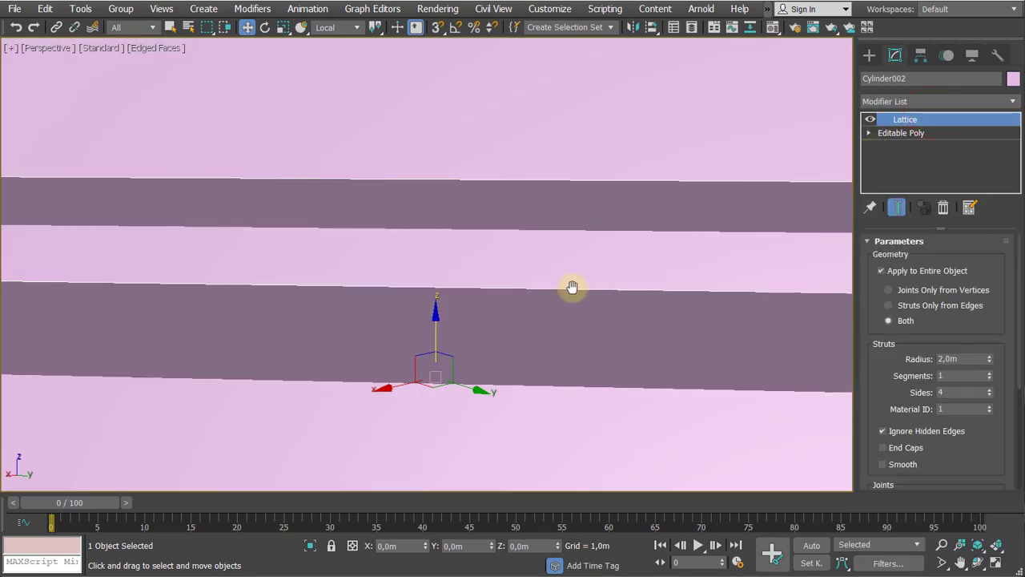
scroll(577, 286, down, 8)
drag(965, 359, 867, 358)
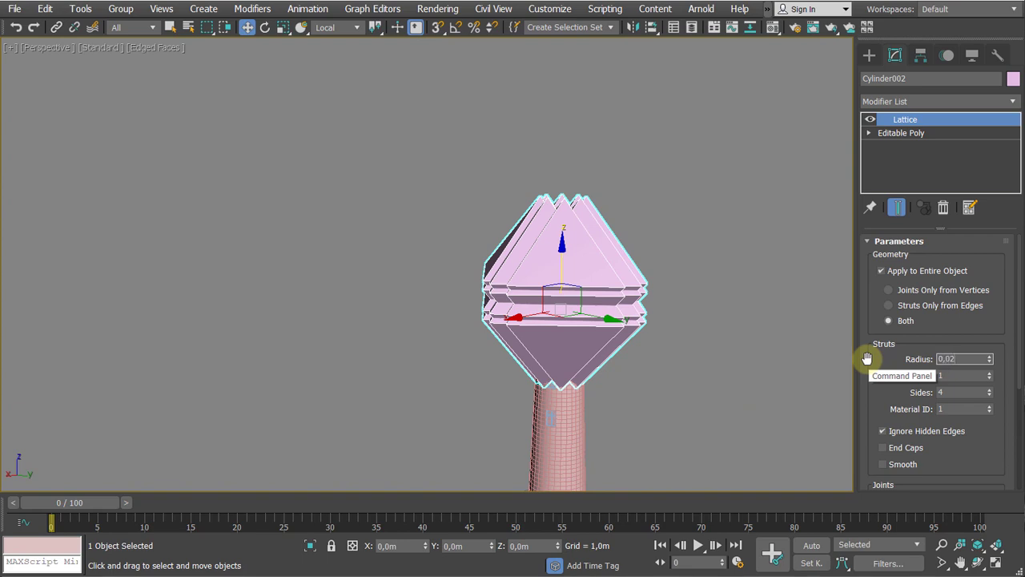
key(Return)
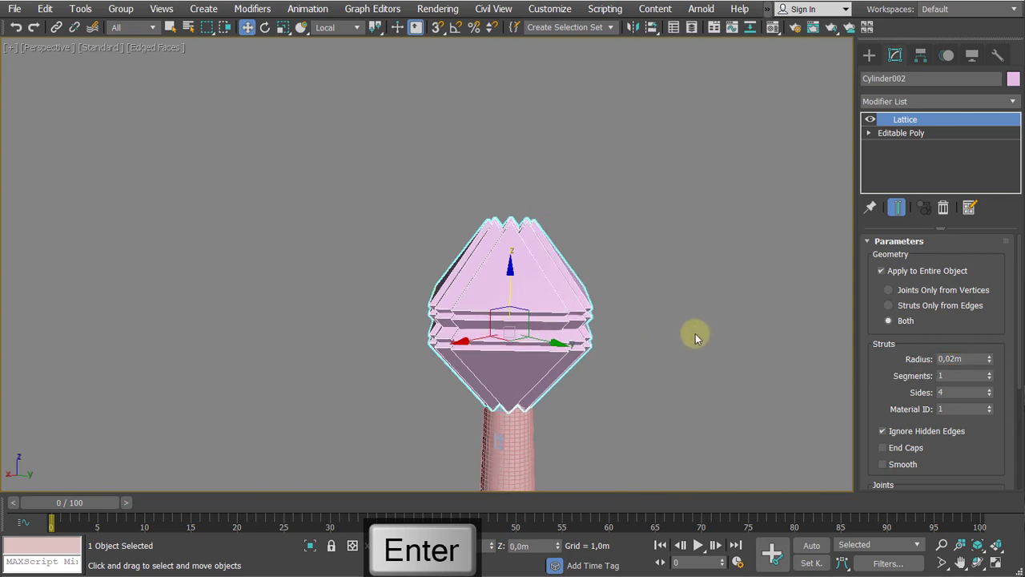
Restrict the lattice geometry to Struts Only from Edges, without joints at the vertices
scroll(702, 340, up, 5)
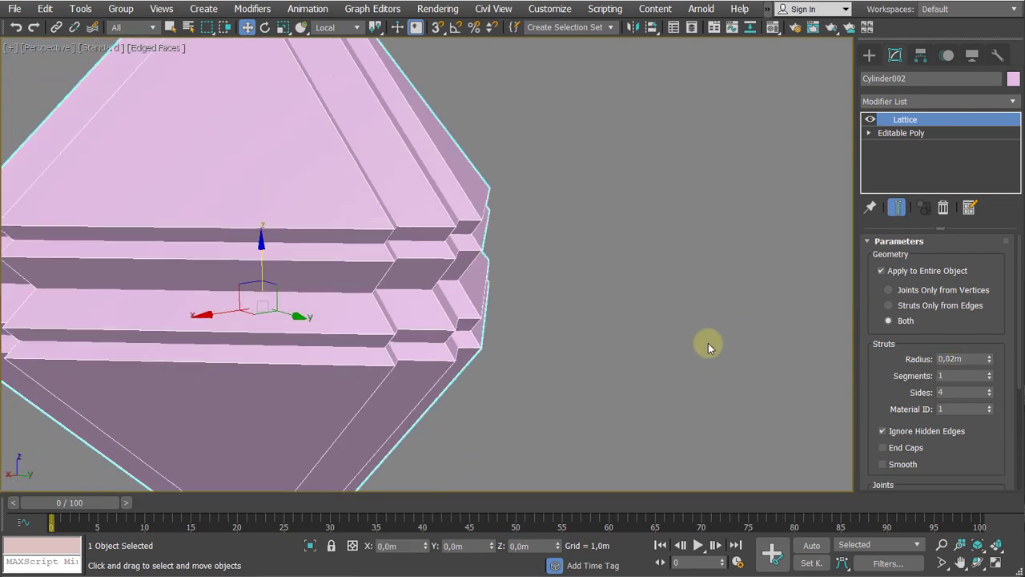
click(908, 308)
scroll(658, 295, up, 5)
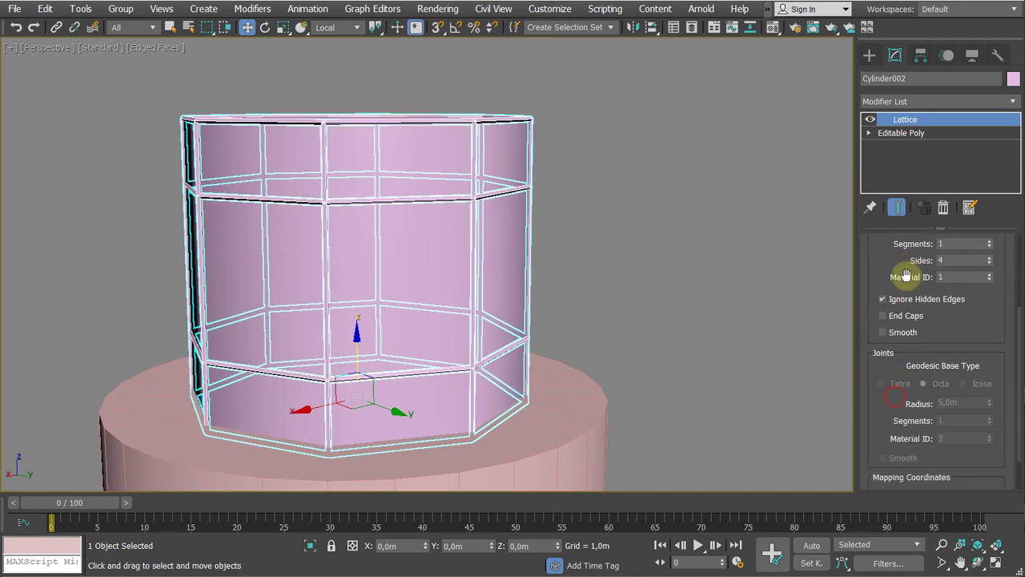
drag(895, 396, 907, 276)
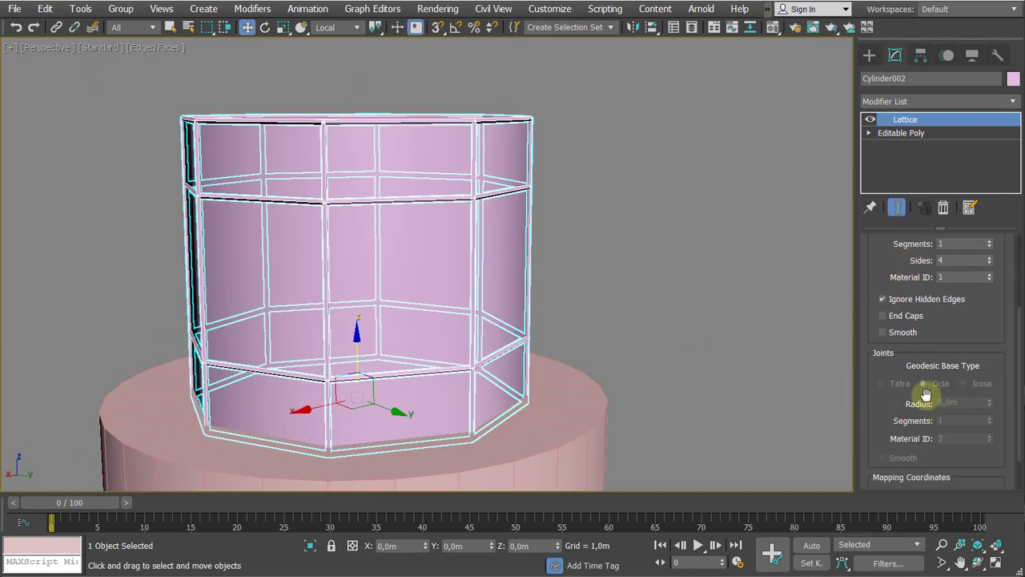
middle_drag(642, 262, 644, 268)
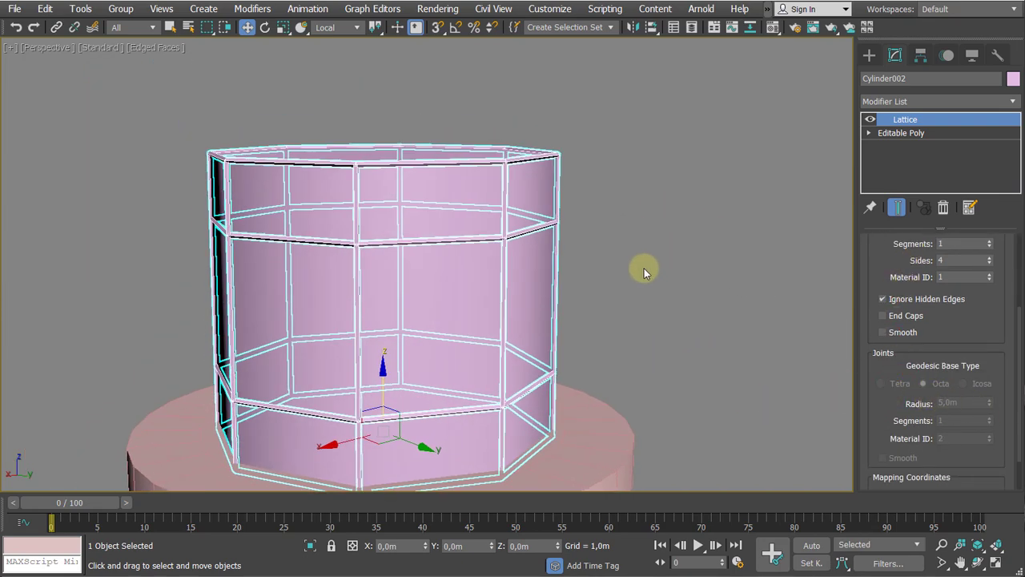
Deselect everything and hide edged faces to examine the lattice frame in default shading
key(F3)
key(F3)
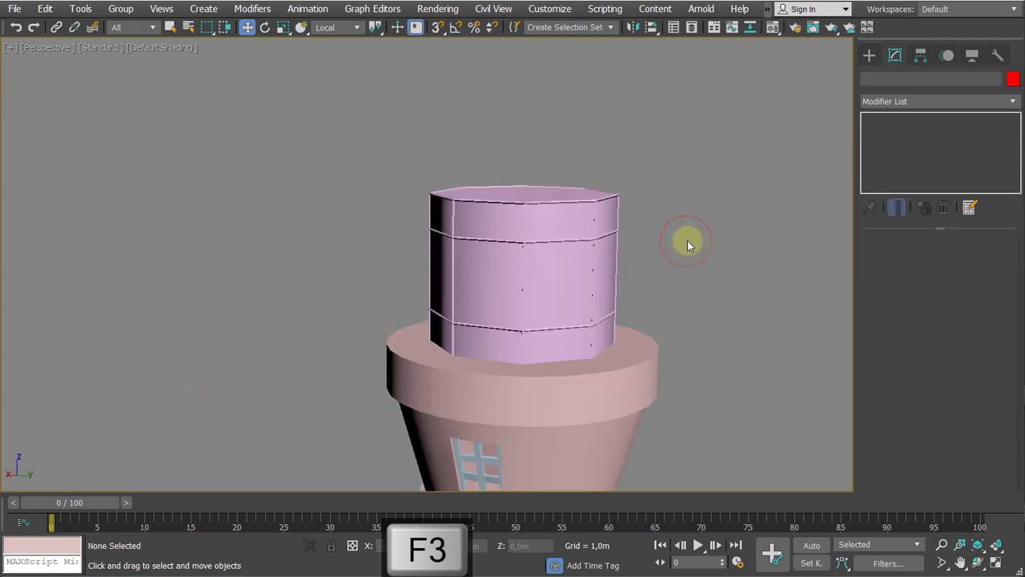
scroll(662, 236, up, 3)
scroll(513, 182, up, 4)
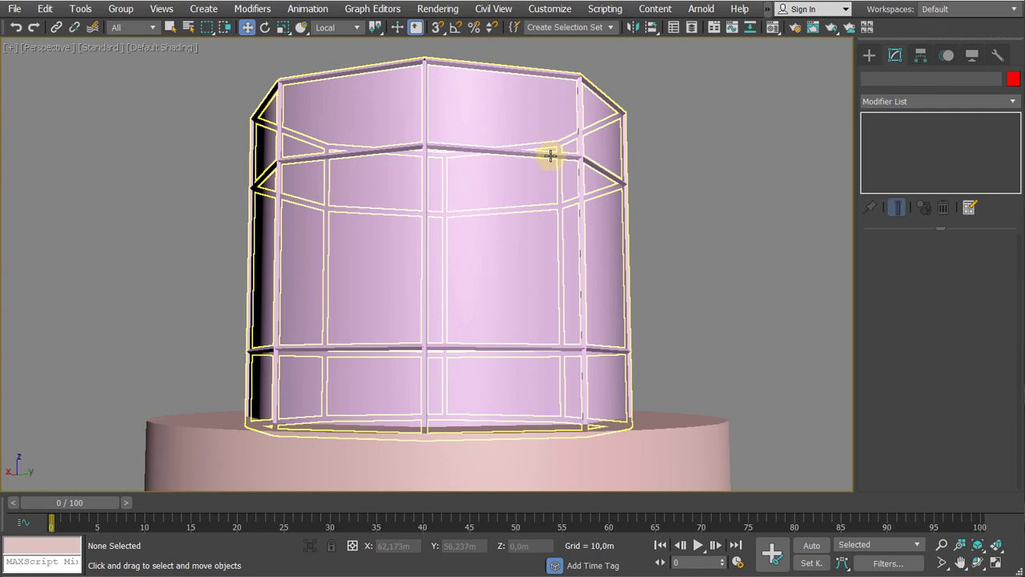
Select the lattice frame, try 5 sides for its struts, and settle on 6 sides
click(547, 154)
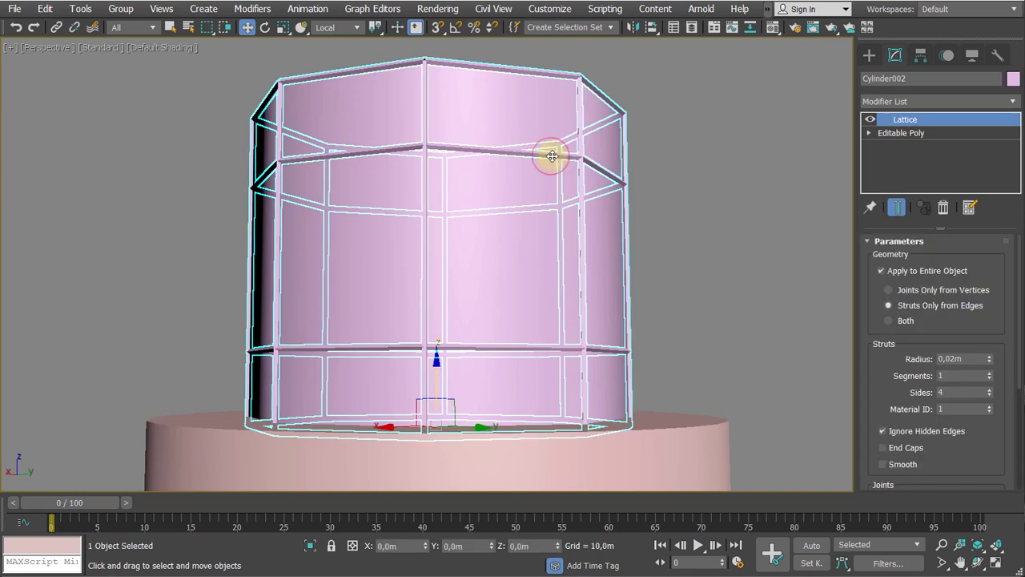
double_click(959, 393)
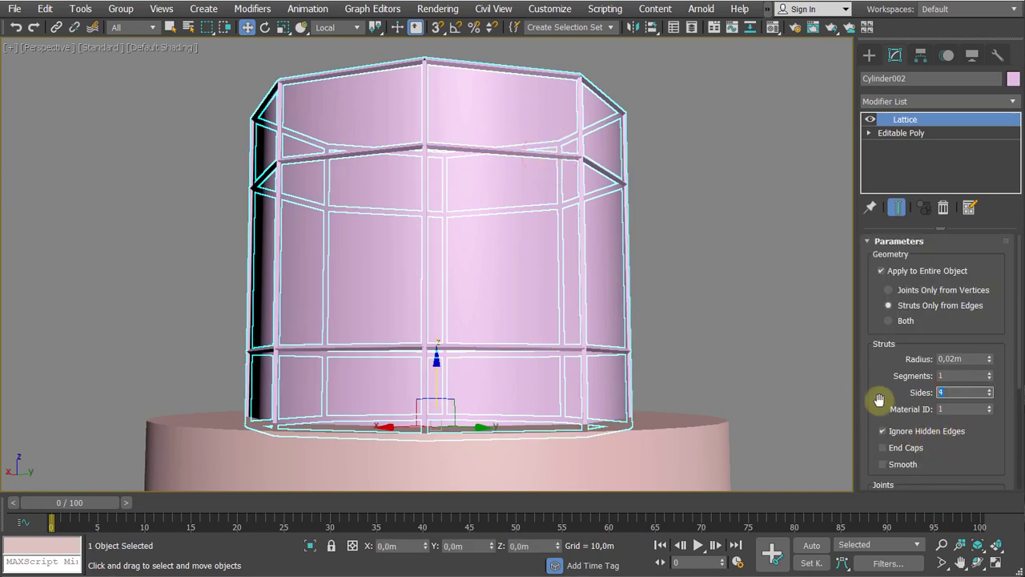
text(5)
key(Return)
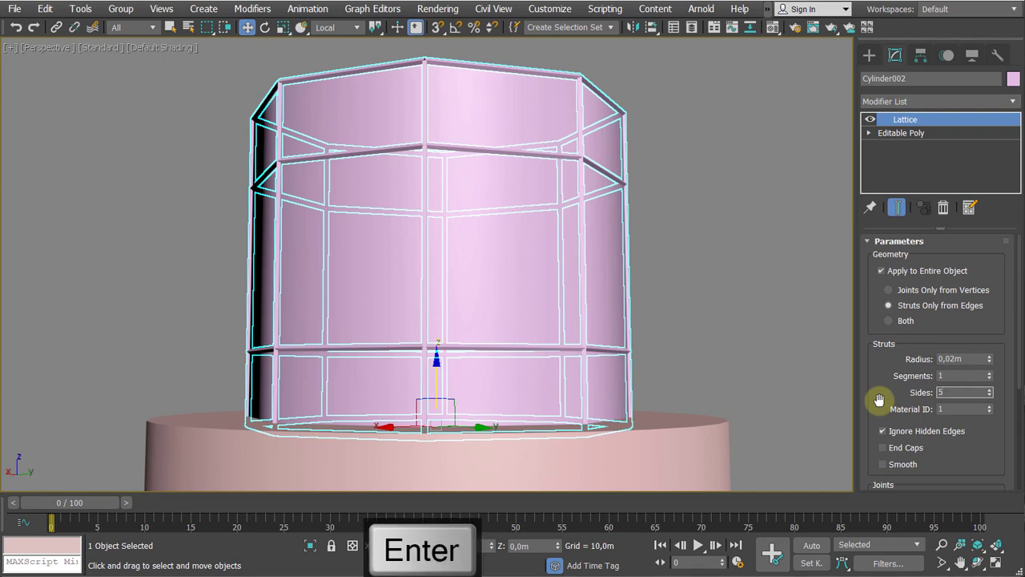
text(6)
key(Return)
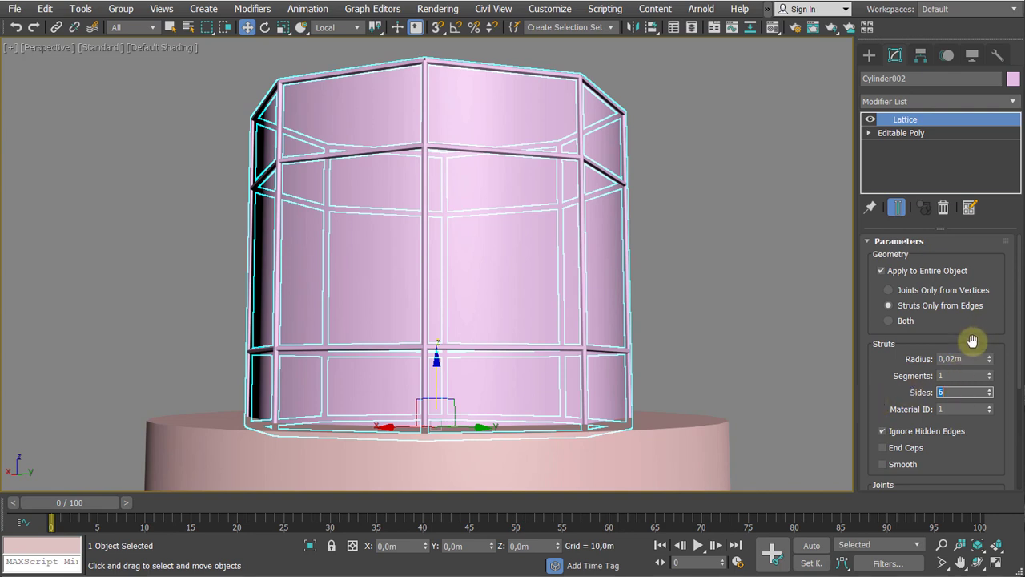
Try a strut radius of 0,04 m on the lattice, settle on 0,03 m, and deselect the frame
double_click(948, 359)
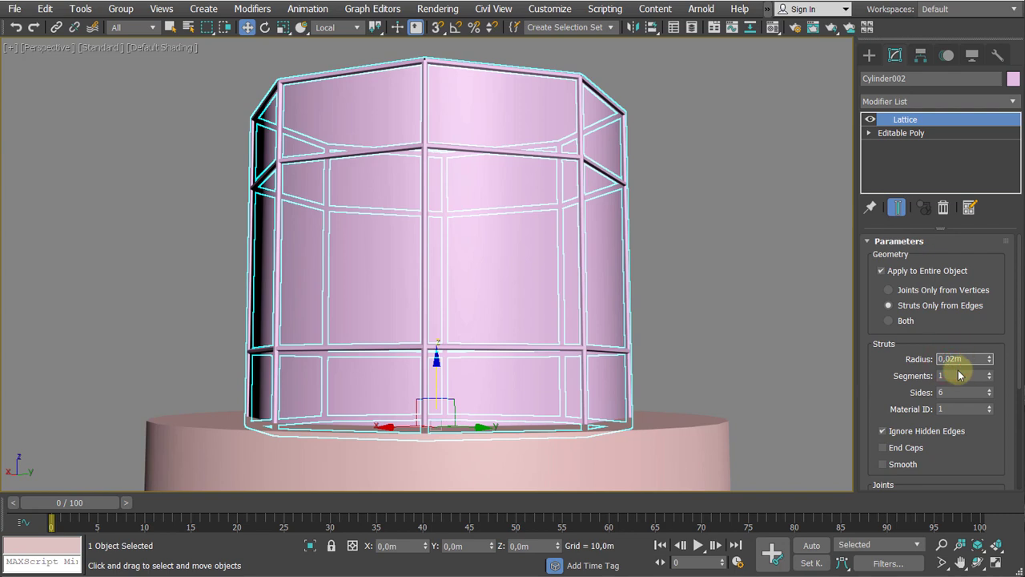
key(Right)
key(BackSpace)
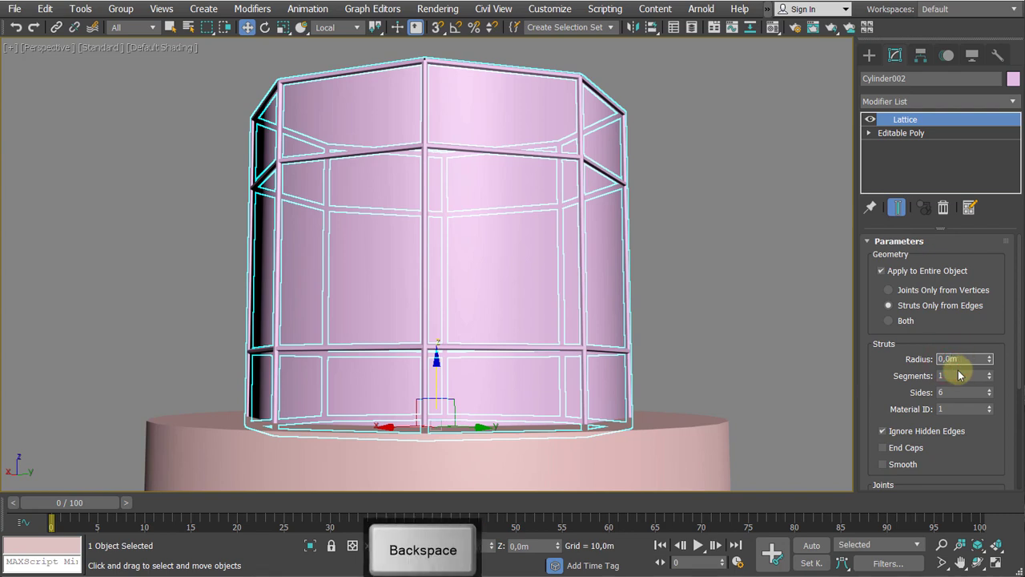
text(4)
key(Return)
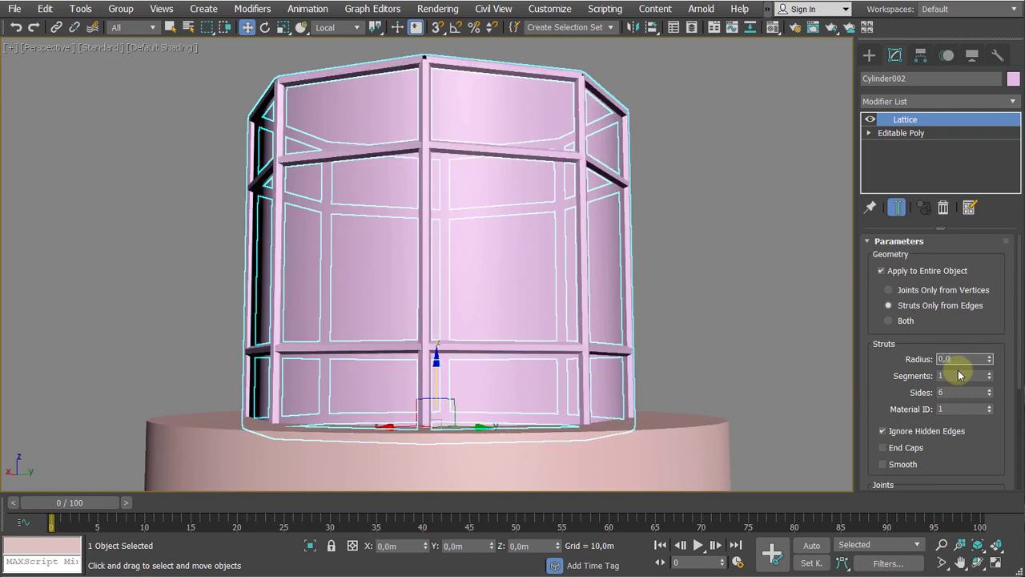
key(Return)
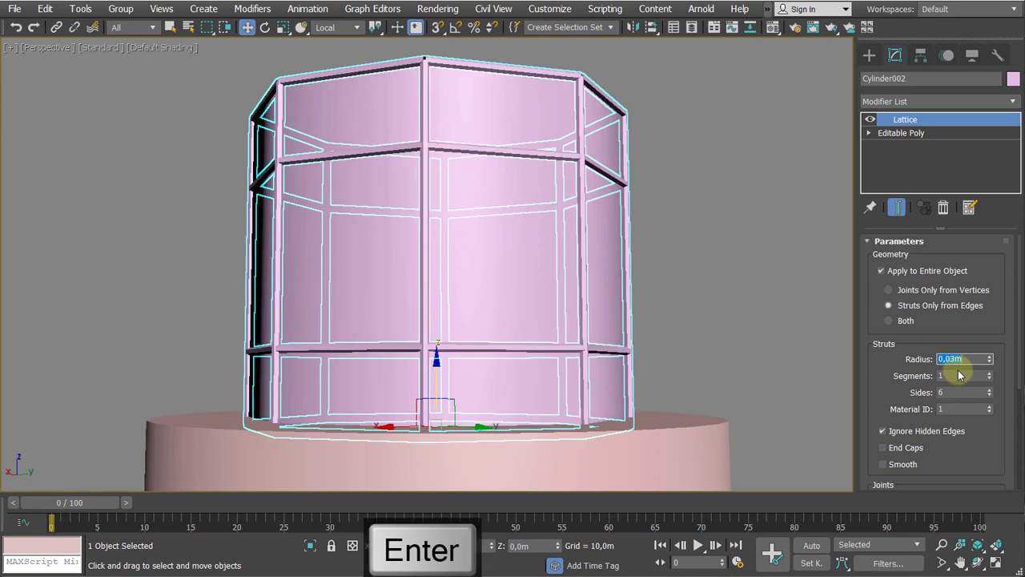
middle_drag(737, 170, 698, 176)
scroll(697, 177, down, 3)
click(730, 175)
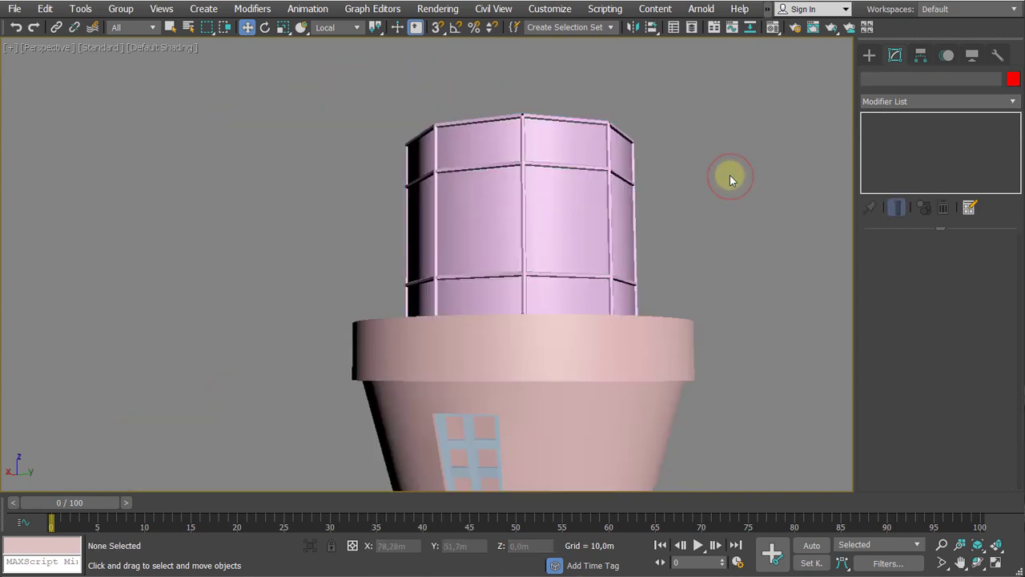
Select the original cylinder inside the lattice frame and turn edged faces back on
middle_drag(663, 137, 622, 187)
click(562, 229)
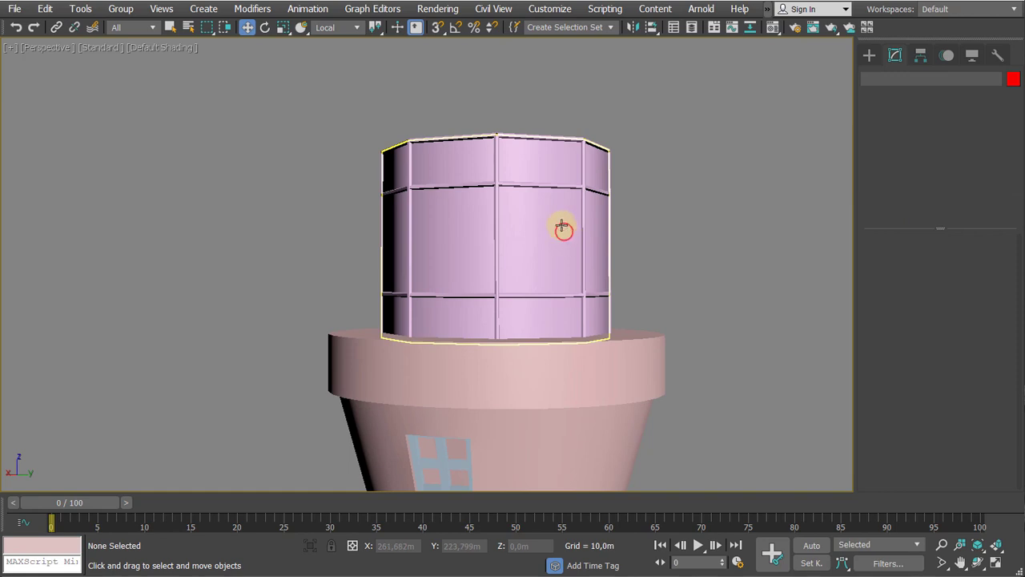
key(F4)
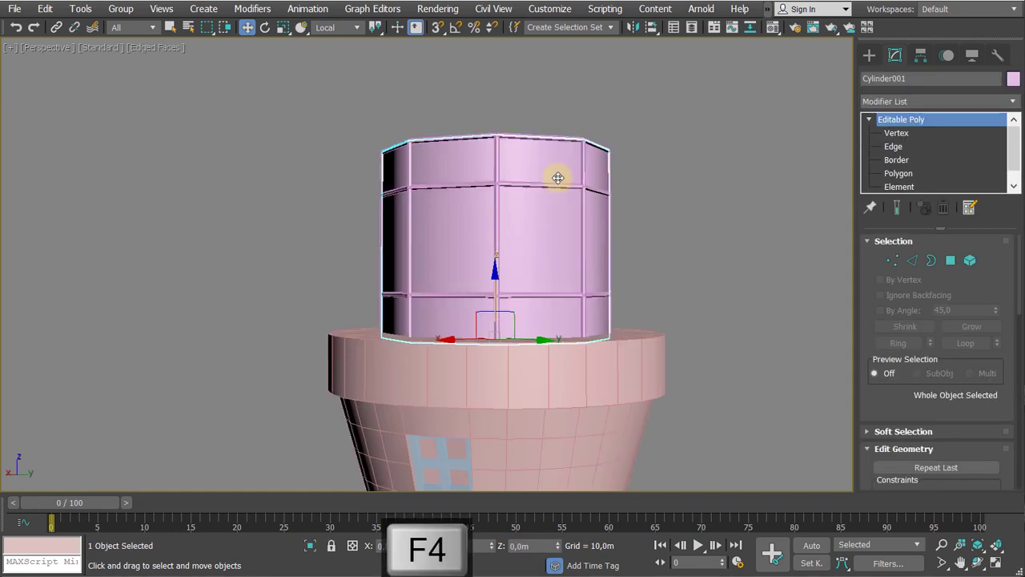
alt+middle_drag(605, 200, 563, 224)
scroll(515, 202, up, 3)
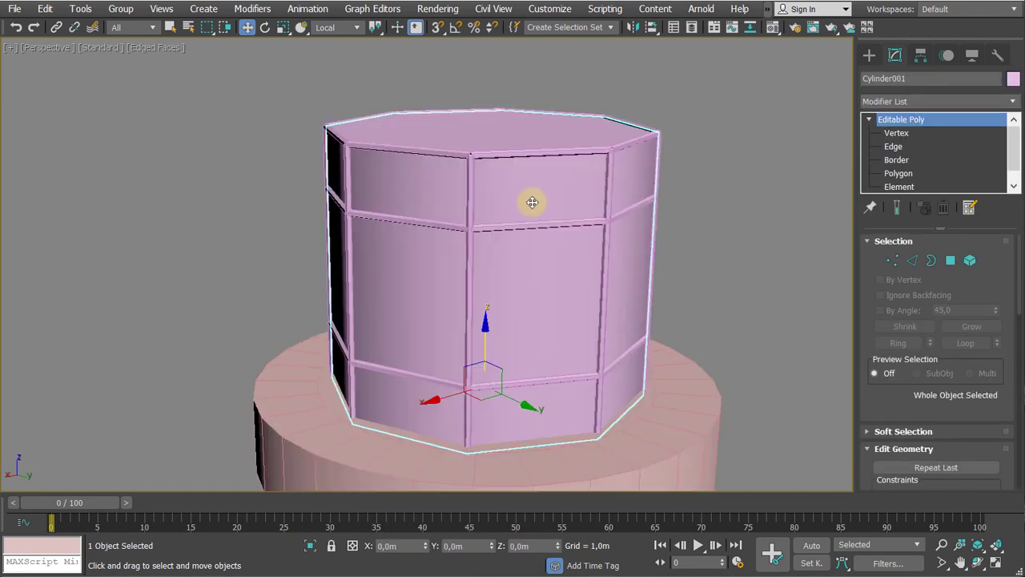
middle_drag(550, 286, 530, 248)
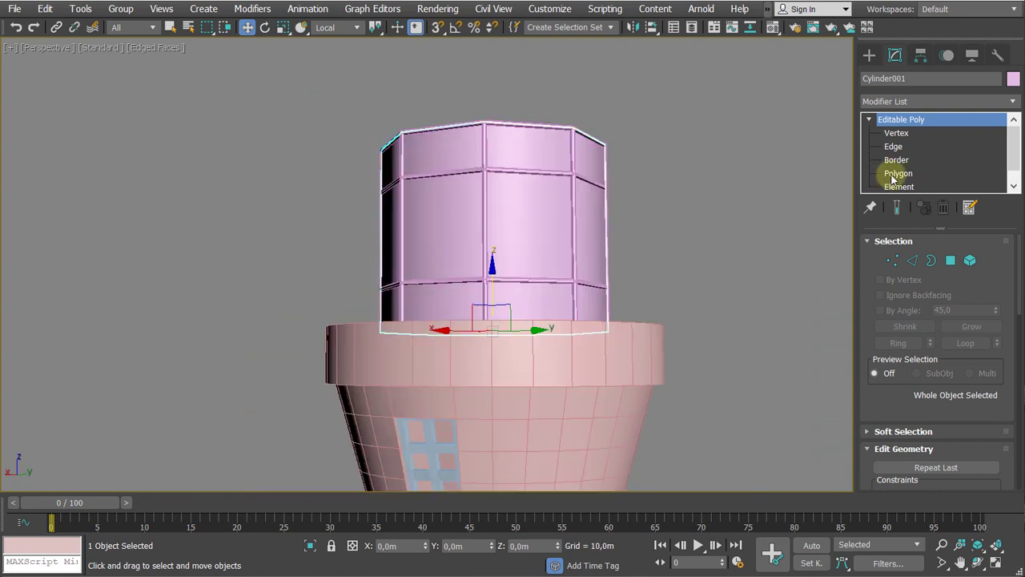
Detach the eight panels of the cylinder's middle band as a separate object named House_Glass
click(898, 173)
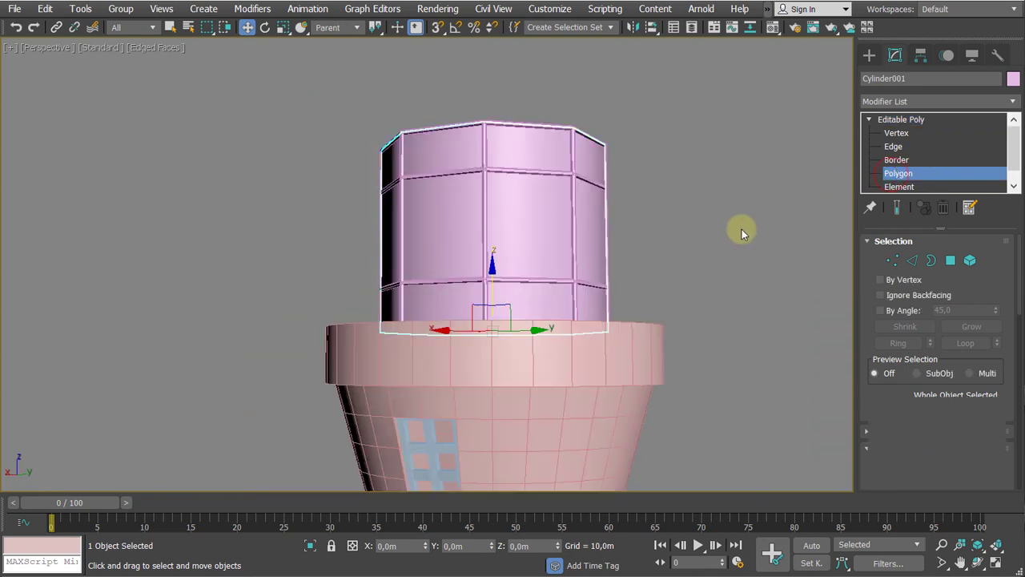
drag(750, 213, 315, 251)
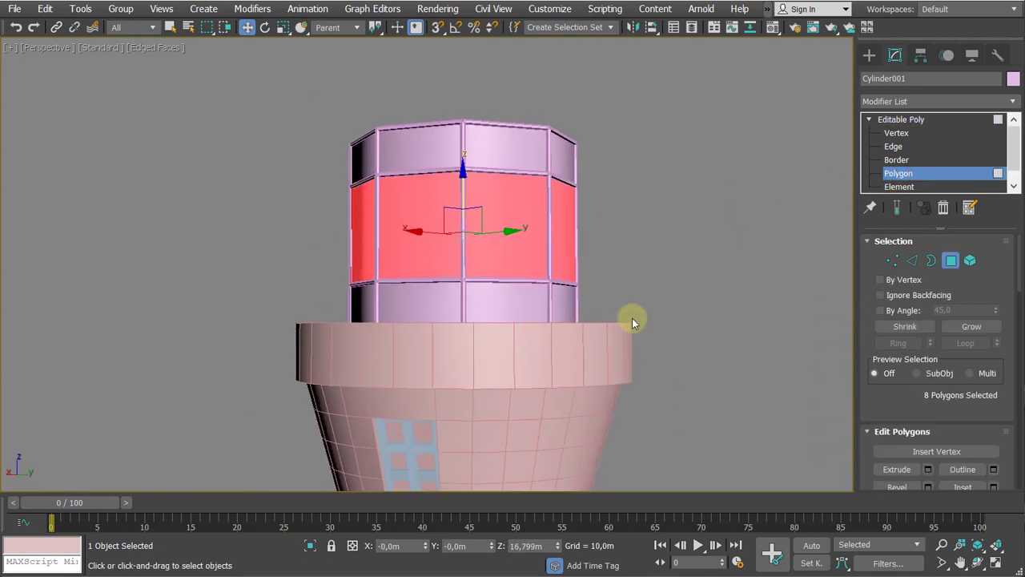
scroll(881, 405, down, 5)
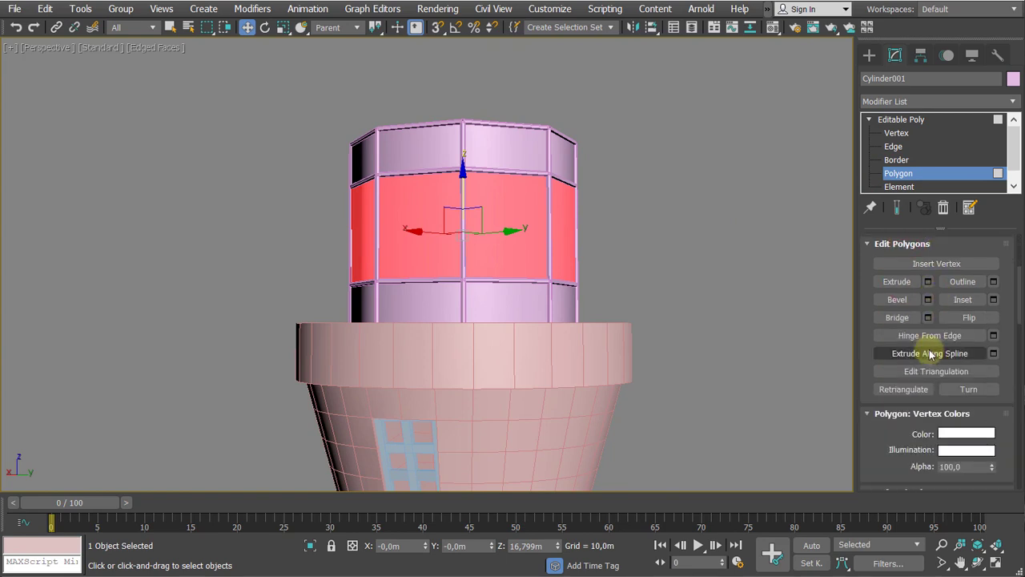
scroll(929, 354, down, 5)
click(968, 361)
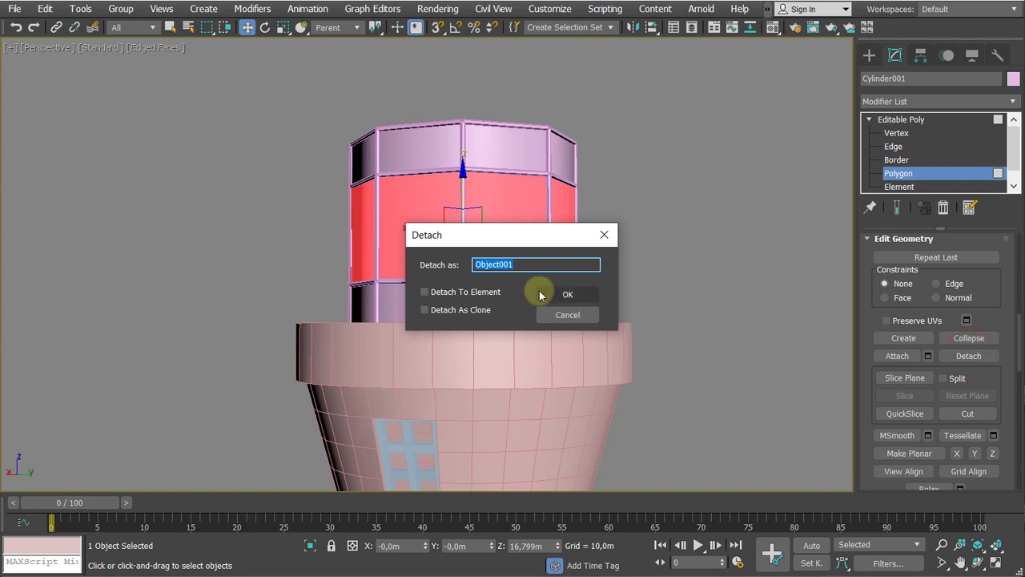
drag(527, 235, 716, 331)
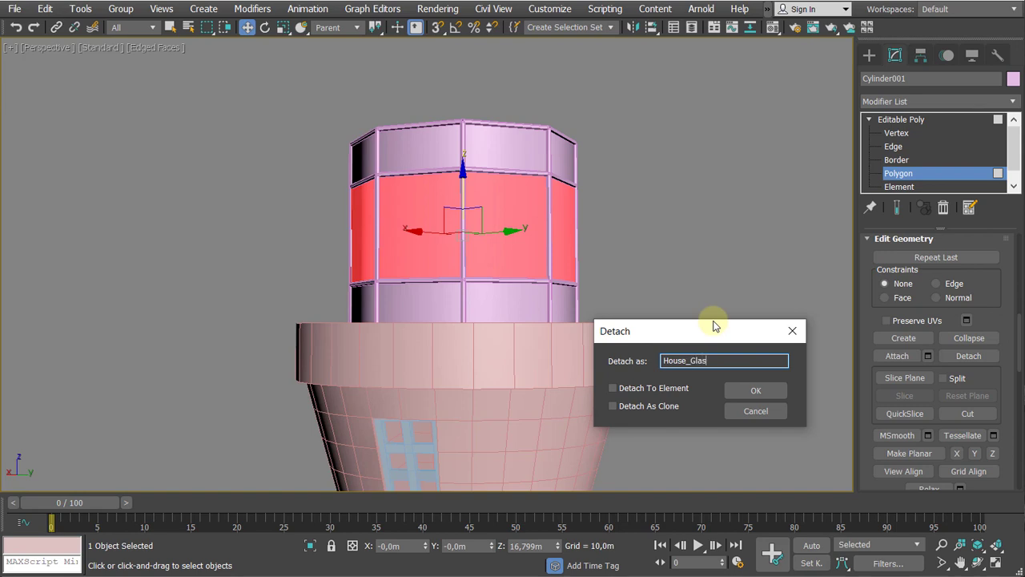
key(Return)
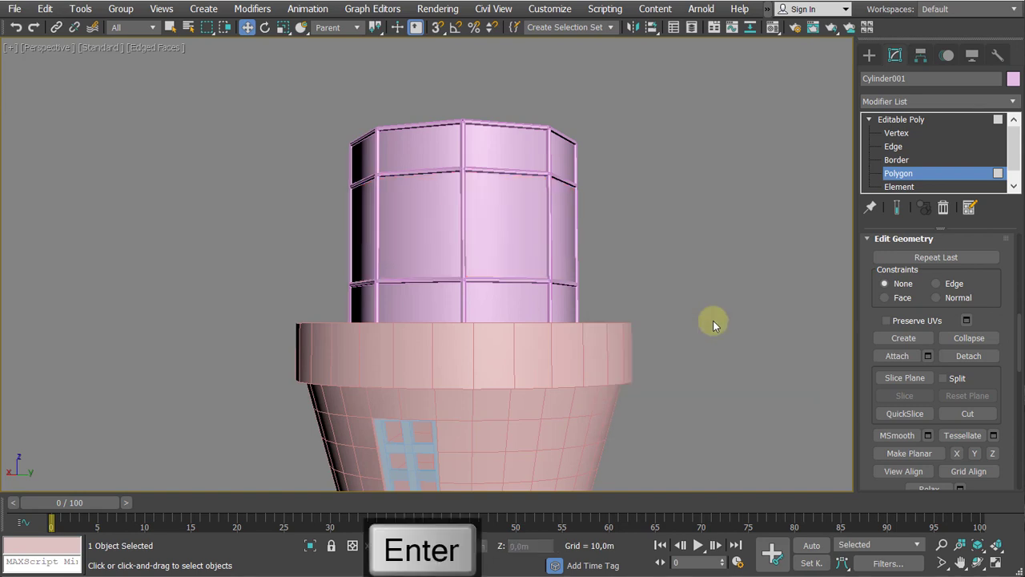
Leave polygon editing and rename the remaining cylinder House_Metal
click(881, 119)
click(801, 165)
click(490, 147)
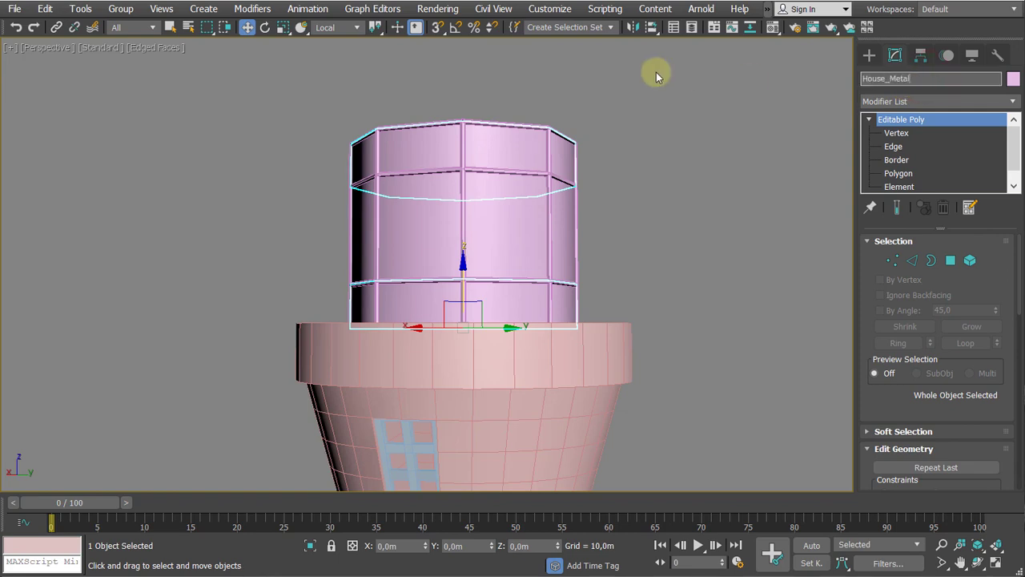
key(Return)
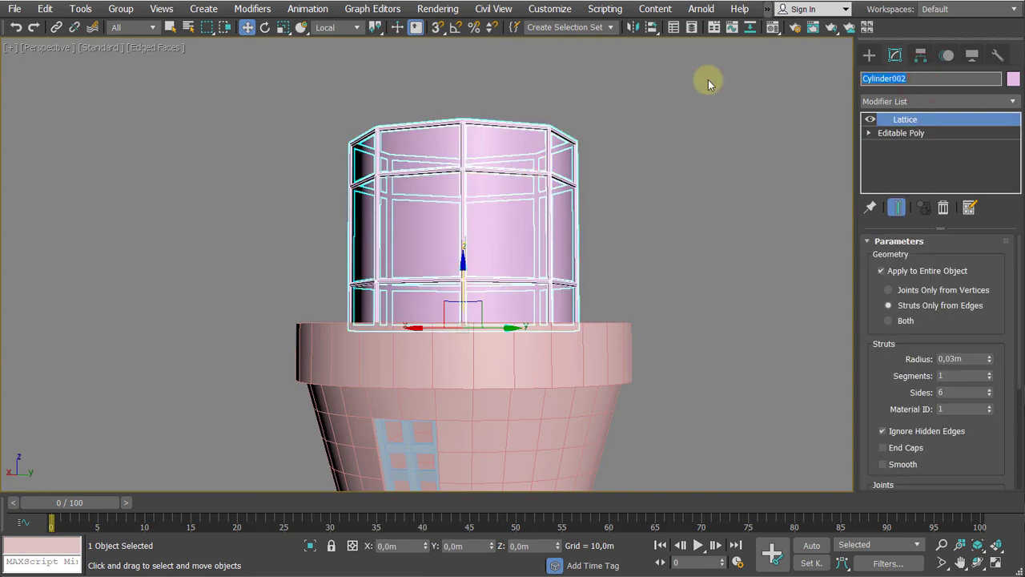
Rename the lattice frame House_Maetal_Struts and deselect it
text(Hou)
text(se_Maetal_Struts)
key(Return)
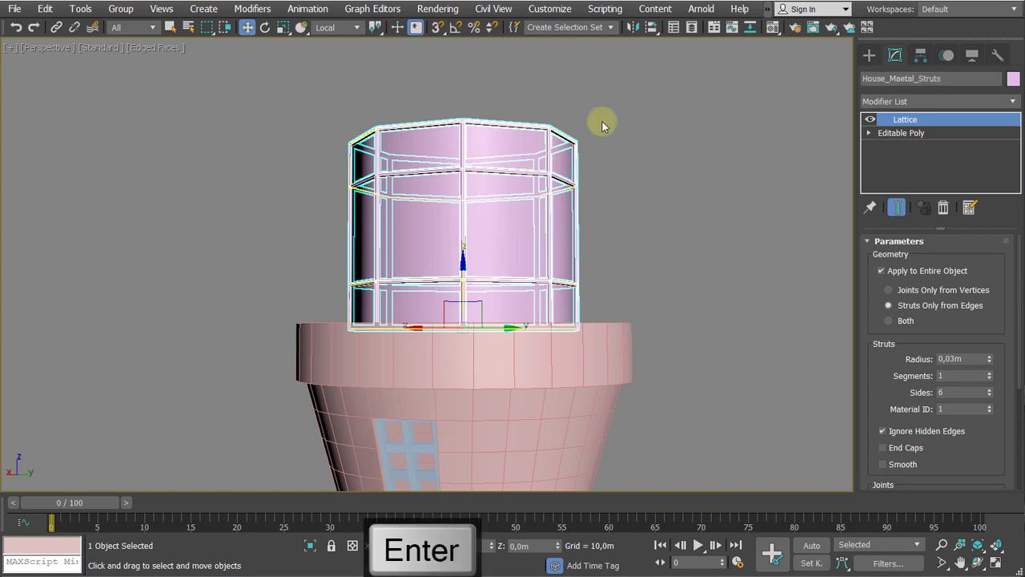
drag(632, 101, 257, 176)
click(262, 165)
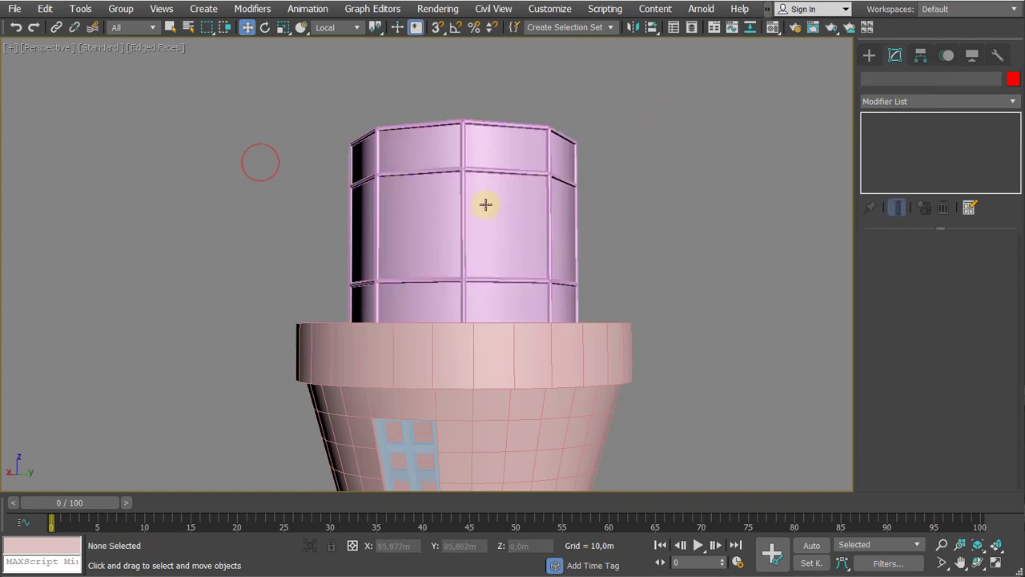
Give House_Glass a teal-green object colour from the AutoCAD ACI palette and deselect it
click(486, 203)
alt+middle_drag(585, 212, 587, 229)
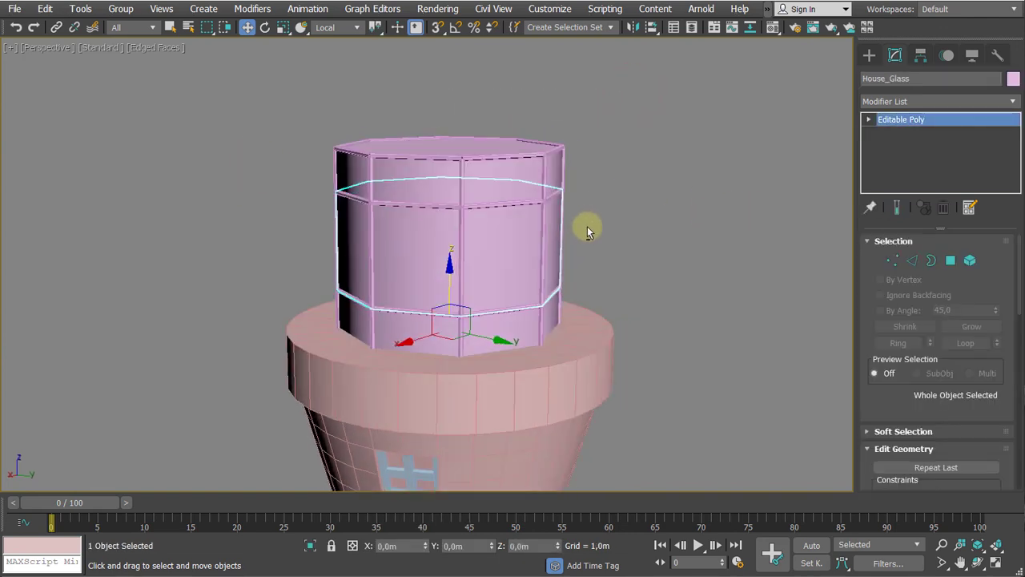
scroll(591, 231, up, 4)
click(1010, 79)
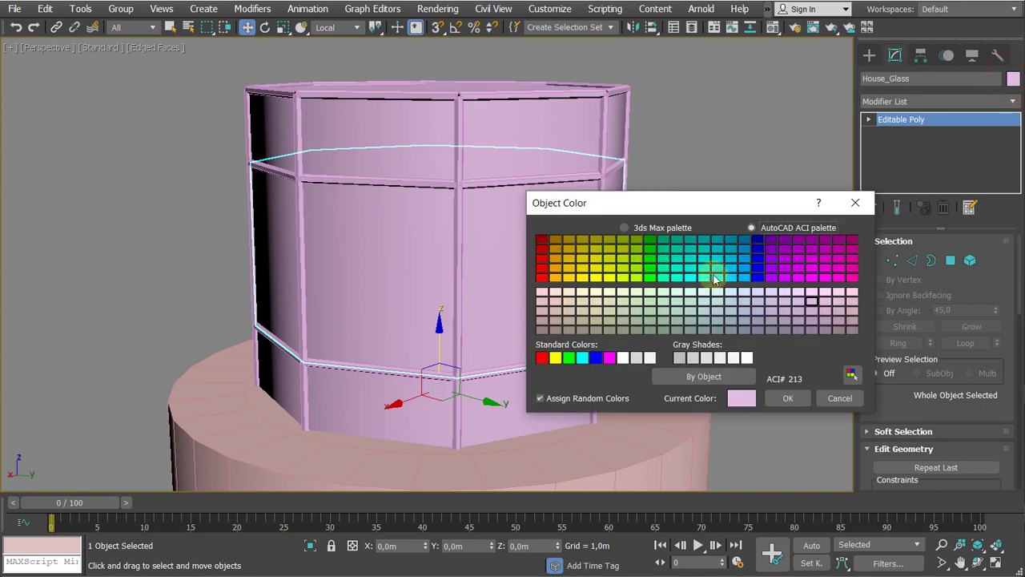
click(686, 337)
click(787, 396)
click(784, 347)
Hide edged faces and examine the recoloured top room together with the tower
scroll(757, 317, down, 4)
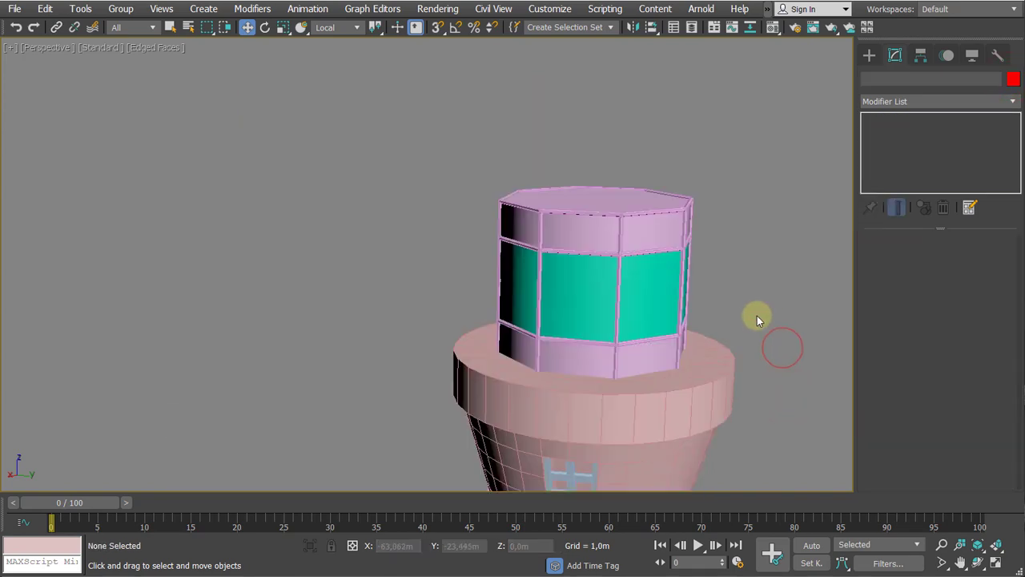
alt+middle_drag(757, 317, 617, 382)
scroll(652, 217, down, 3)
key(F4)
scroll(617, 382, down, 2)
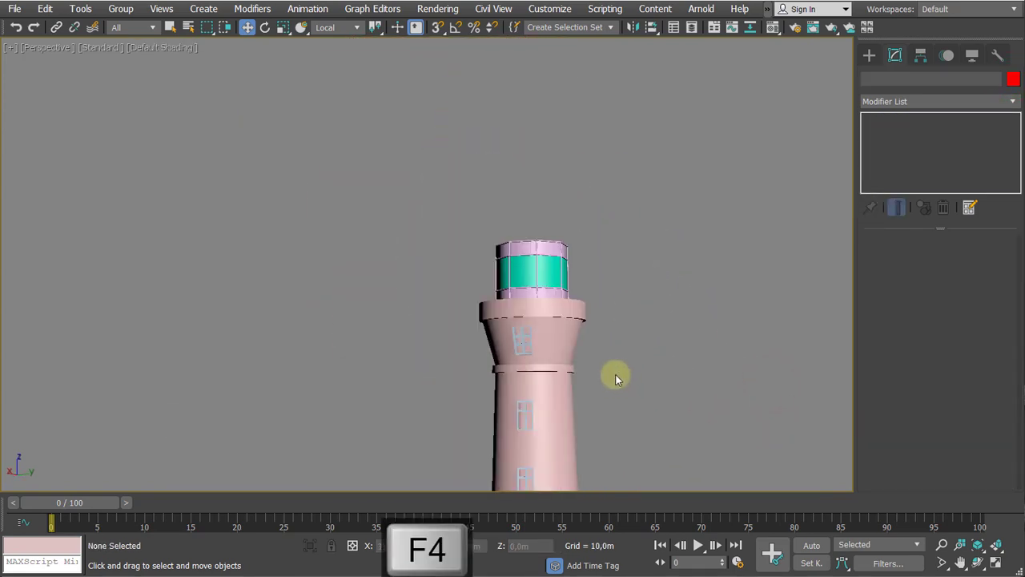
scroll(536, 258, up, 5)
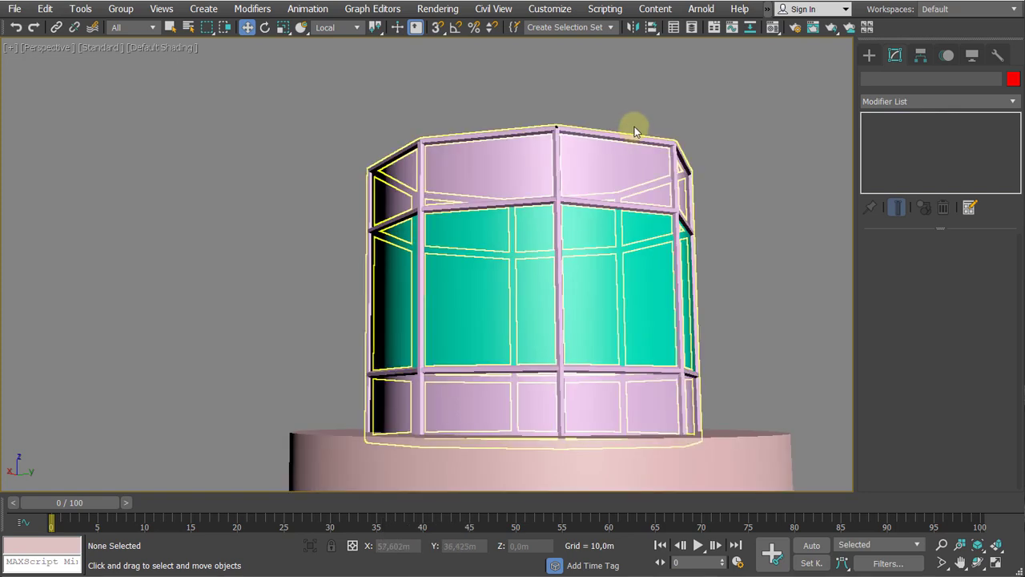
Examine the top room from above and the side, selecting the struts and then House_Metal
click(604, 131)
scroll(538, 149, down, 3)
middle_drag(538, 149, 511, 185)
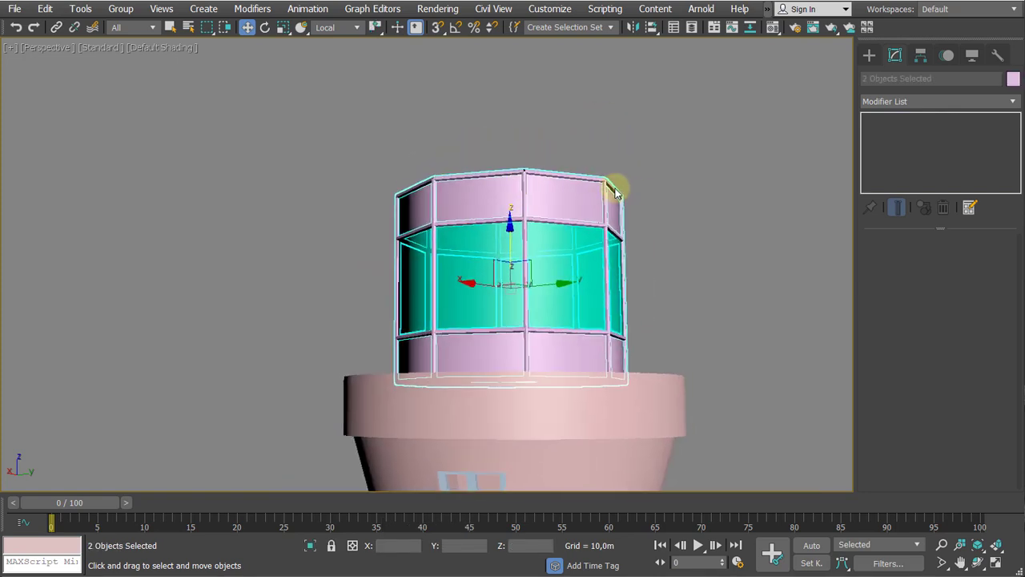
alt+middle_drag(629, 167, 601, 235)
click(711, 177)
click(497, 217)
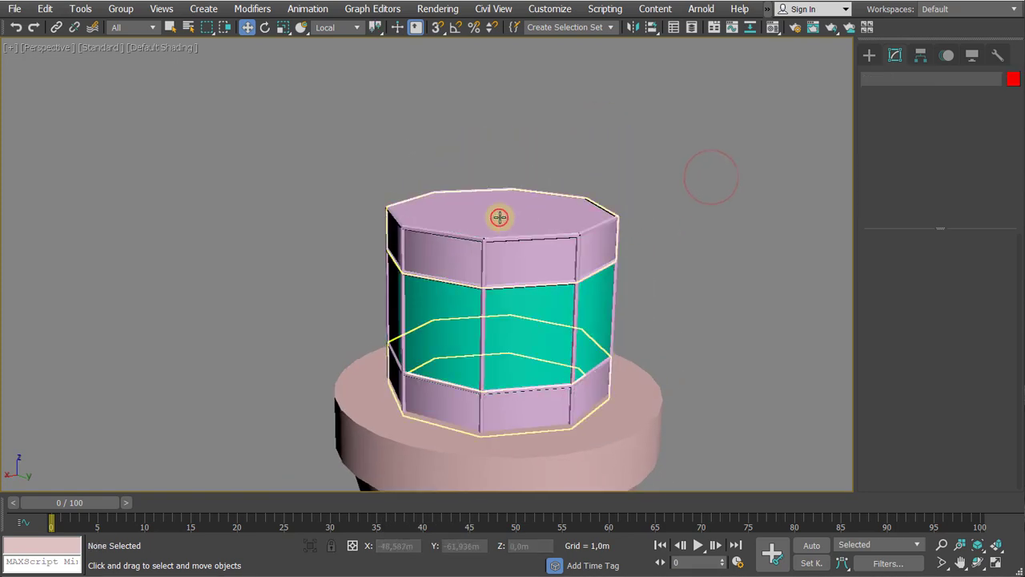
alt+middle_drag(691, 222, 667, 202)
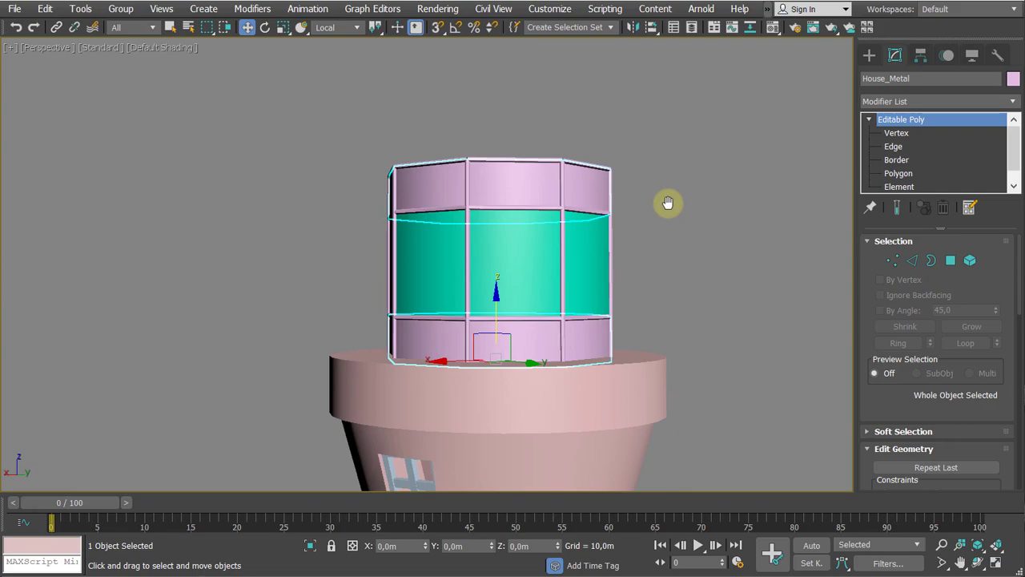
Switch to FastStone Image Viewer to study the lantern room and roof in lighthouse.jpg, and return to 3ds Max
key(alt+Tab)
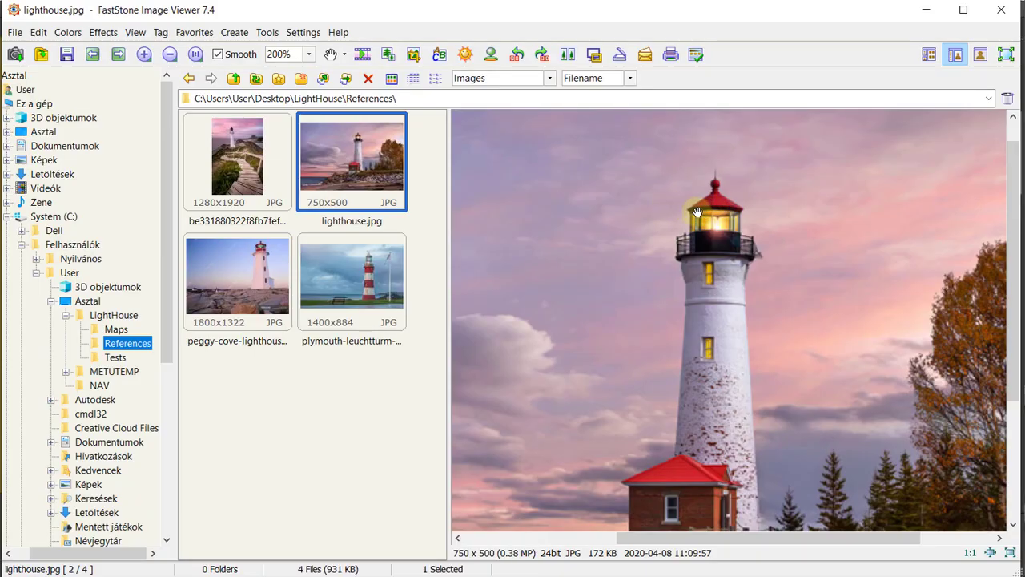
drag(721, 212, 704, 239)
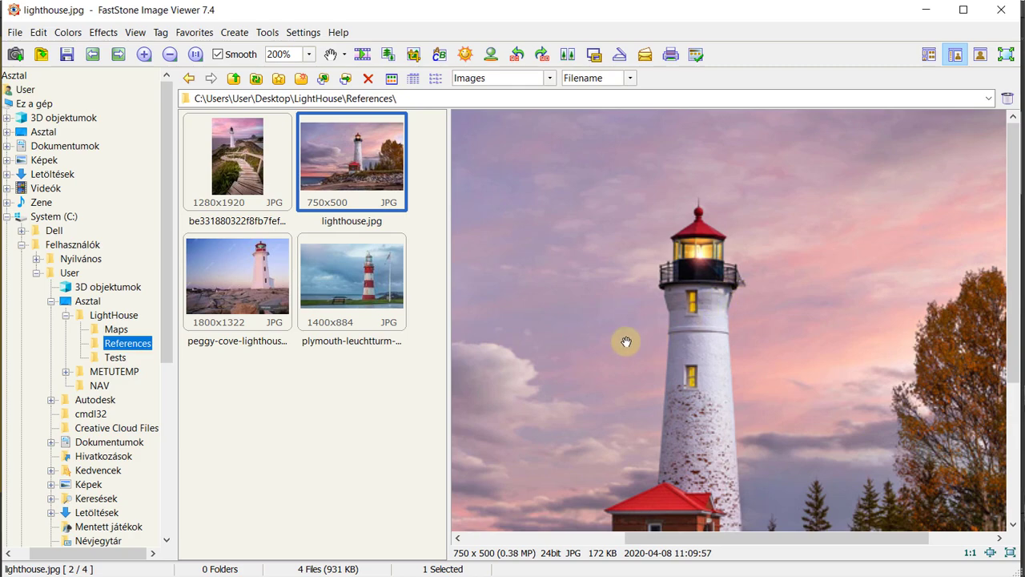
key(alt+Tab)
alt+middle_drag(649, 275, 687, 228)
key(alt+Tab)
key(alt+Tab)
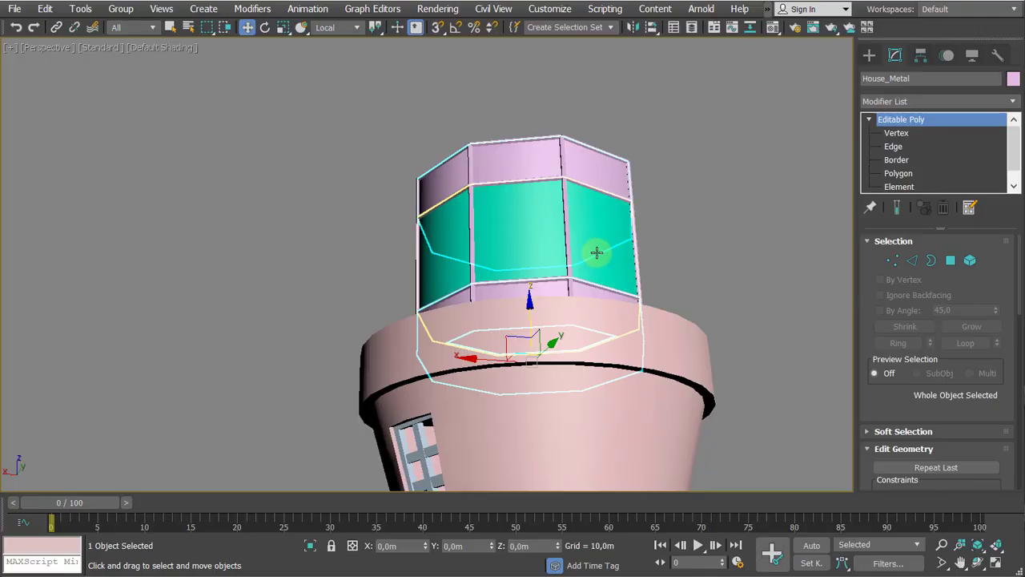
Deselect House_Metal and examine the proportions of the whole tower and its top room
scroll(594, 280, down, 10)
scroll(593, 314, up, 2)
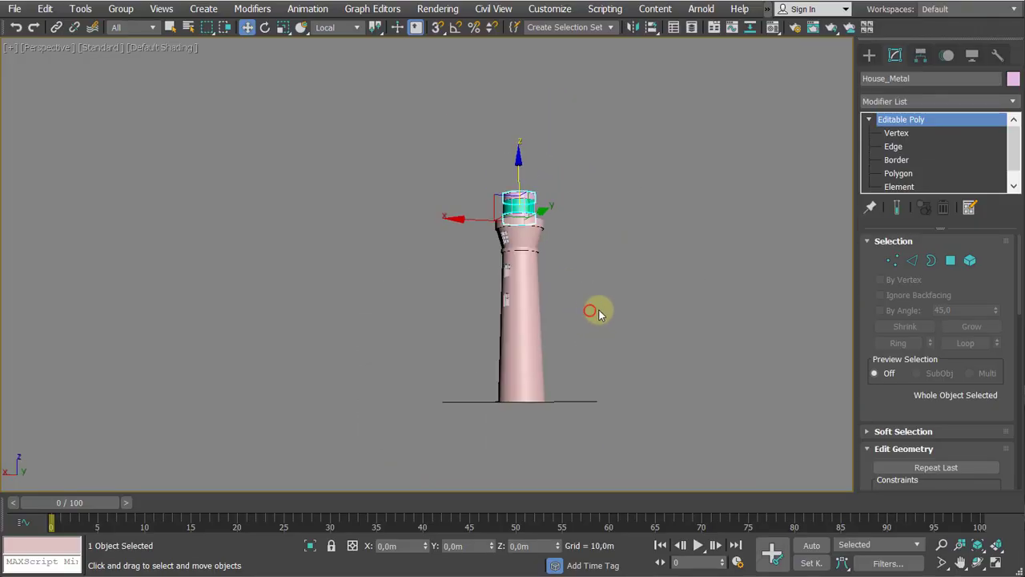
click(599, 310)
scroll(604, 310, up, 3)
scroll(574, 308, up, 4)
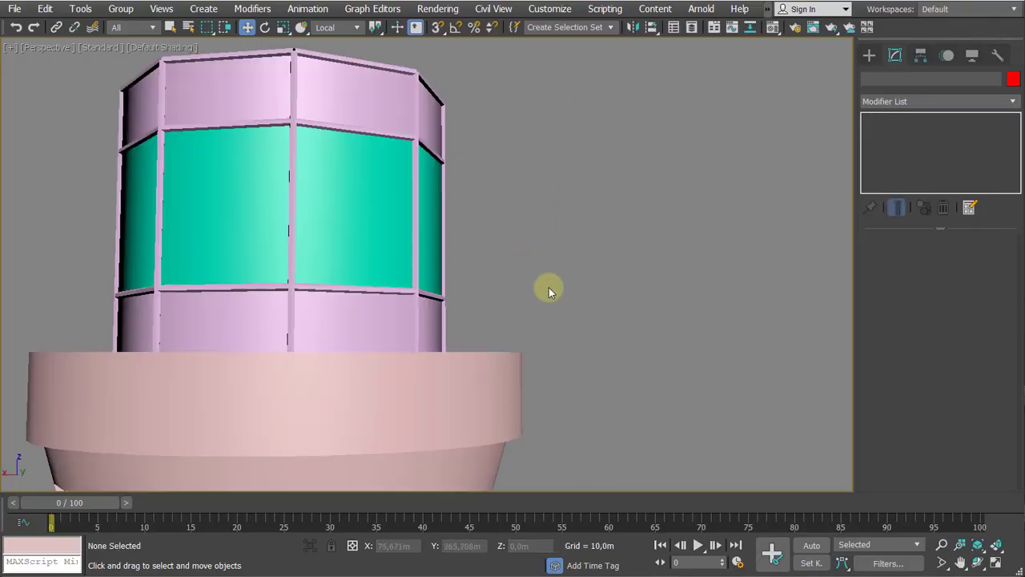
alt+middle_drag(549, 287, 486, 289)
scroll(536, 236, down, 2)
scroll(534, 281, up, 1)
Clone the top polygon of House_Metal as a separate object named House_Roof, raised to a height of about 18,18 m
click(513, 312)
key(F4)
click(916, 174)
click(457, 240)
scroll(481, 287, up, 3)
mouse_move(471, 284)
middle_down()
mouse_move(472, 298)
mouse_move(469, 286)
middle_up()
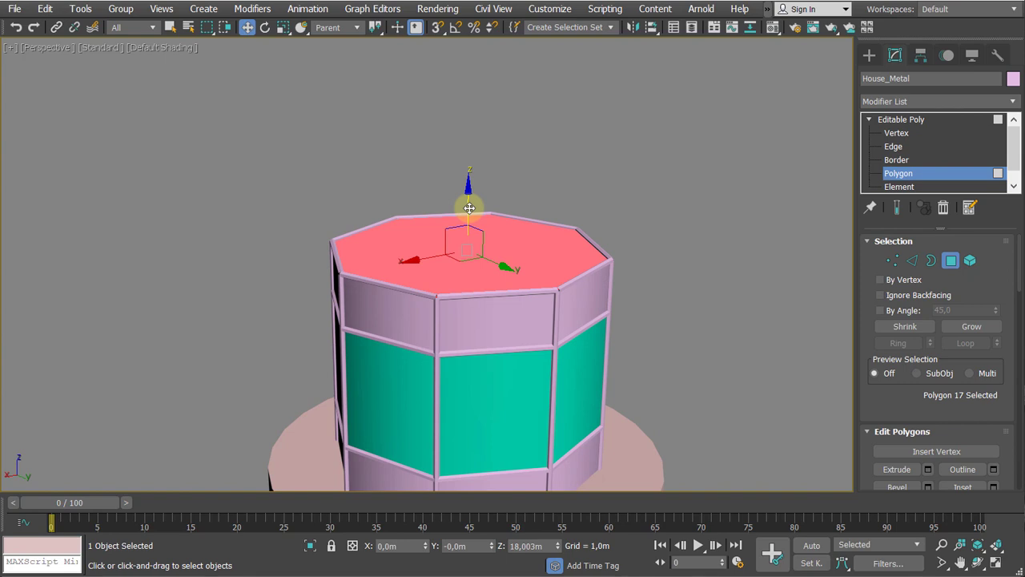
shift+drag(469, 207, 469, 190)
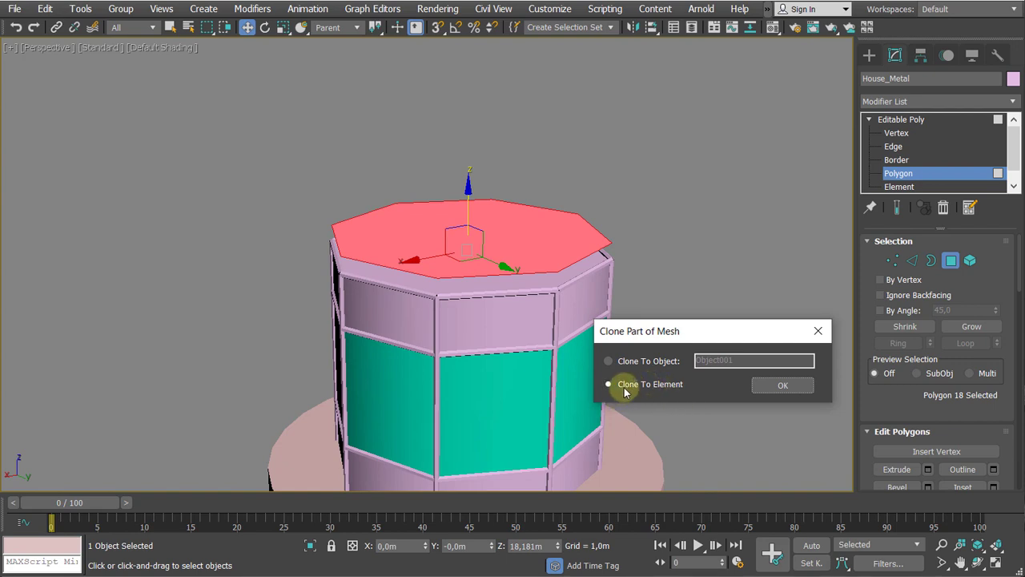
click(634, 362)
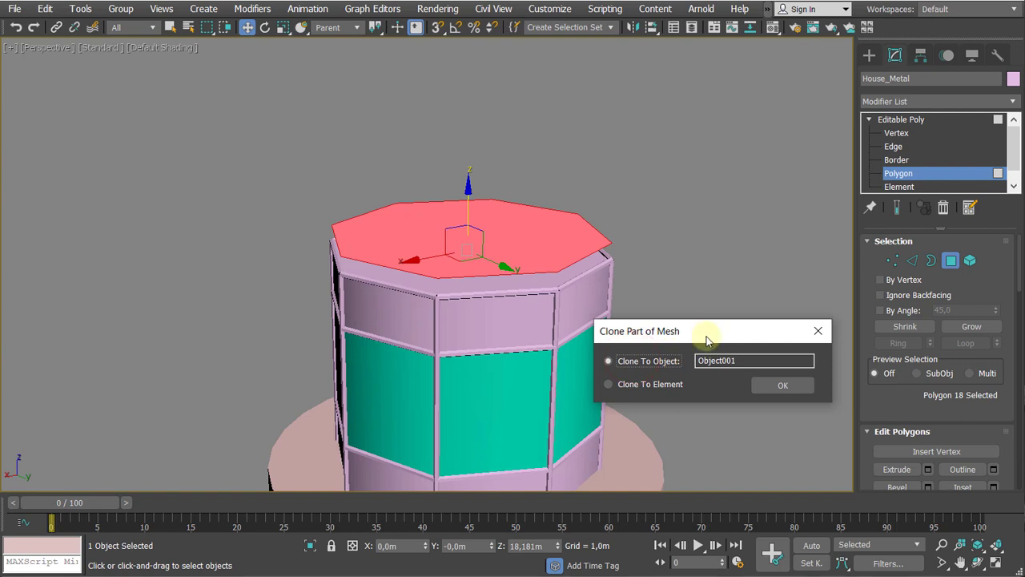
drag(753, 361, 566, 377)
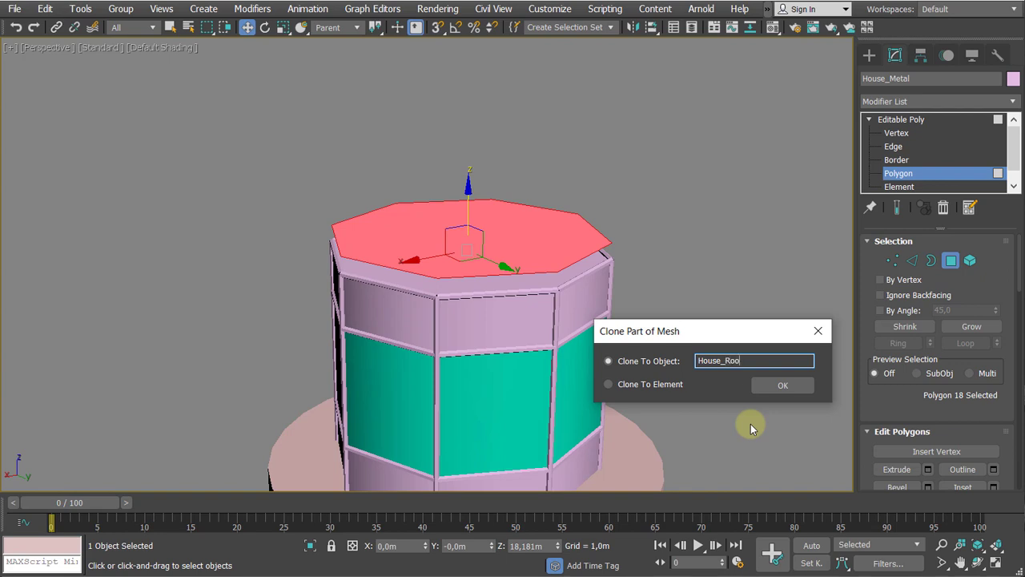
key(Return)
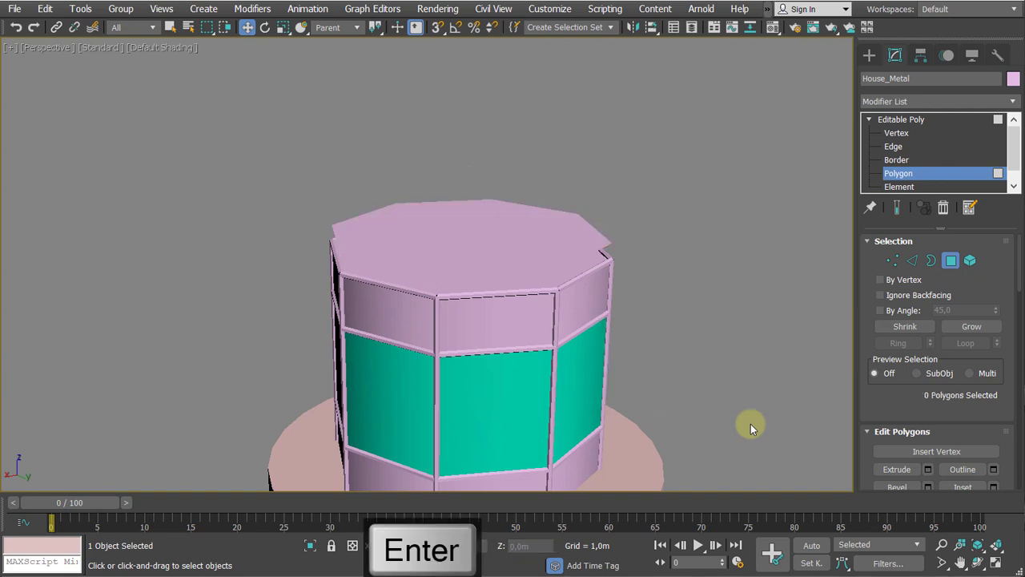
Leave polygon editing on House_Metal and select the House_Roof octagon above it
key(F4)
key(F4)
click(910, 121)
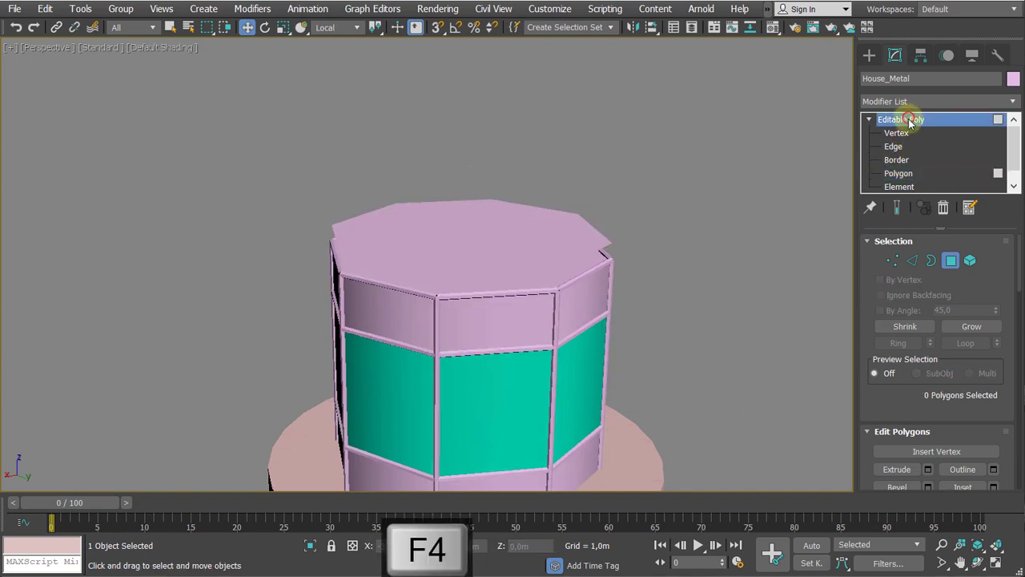
click(764, 240)
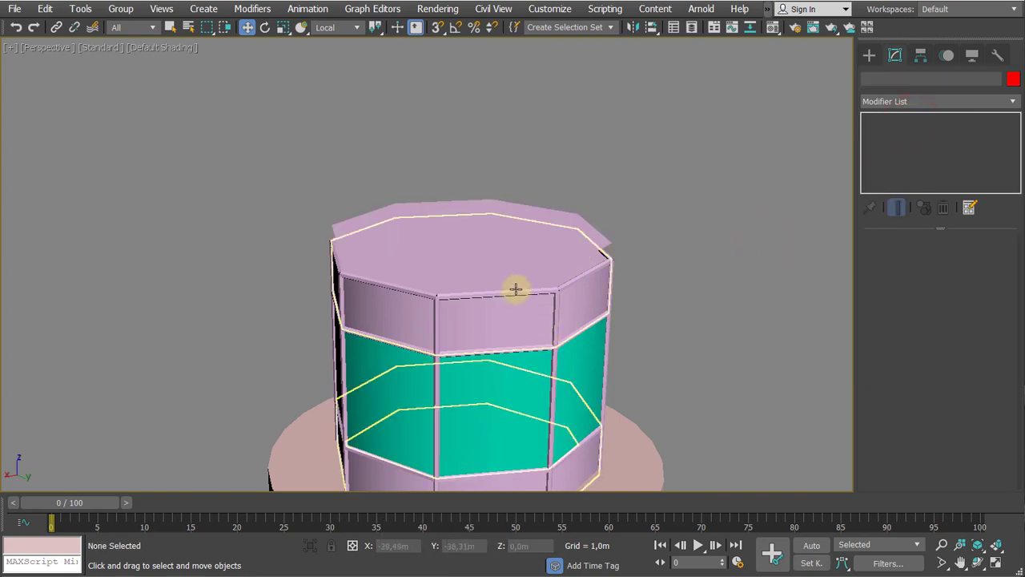
click(468, 332)
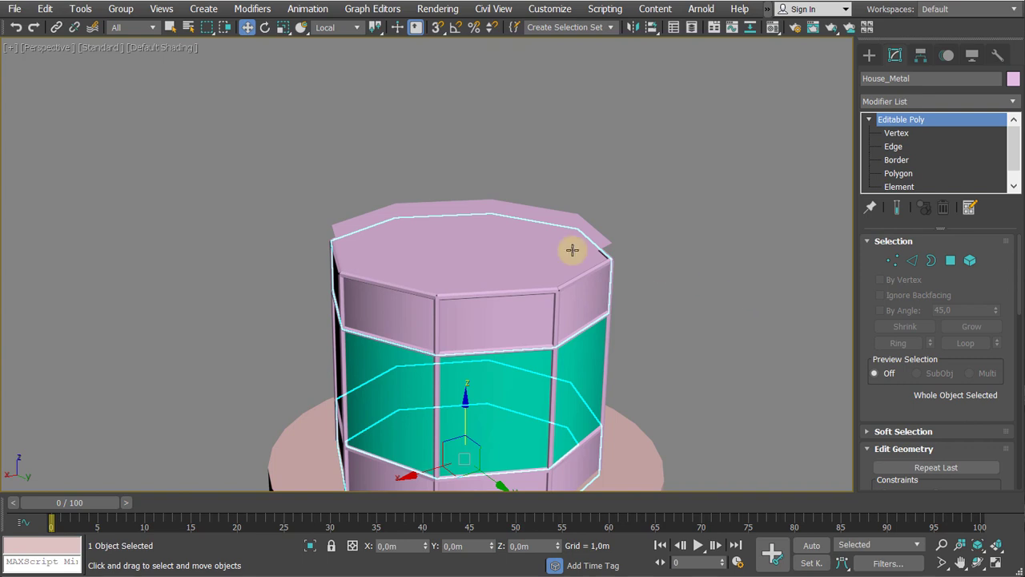
click(535, 209)
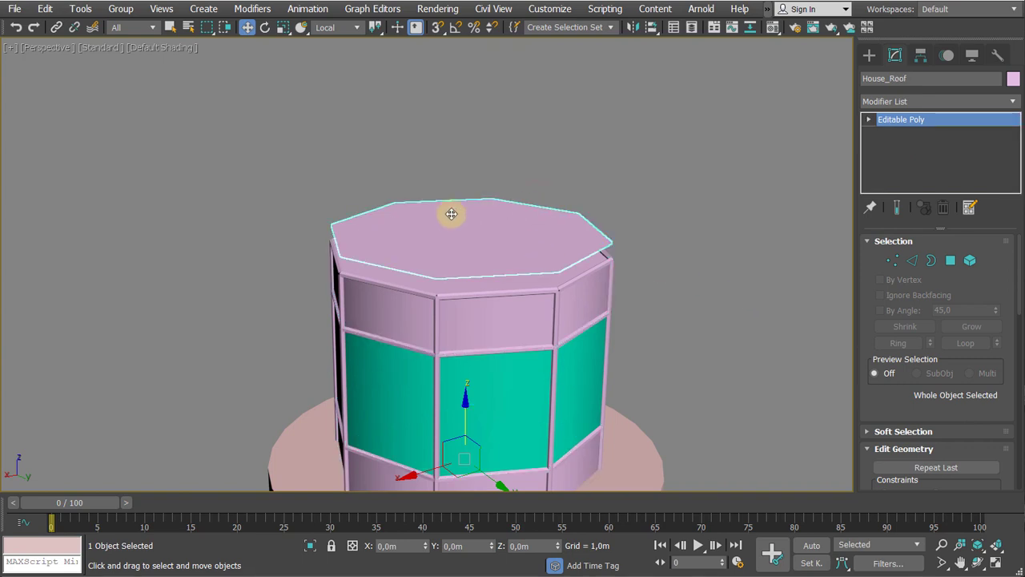
alt+middle_drag(440, 218, 442, 194)
scroll(441, 195, down, 3)
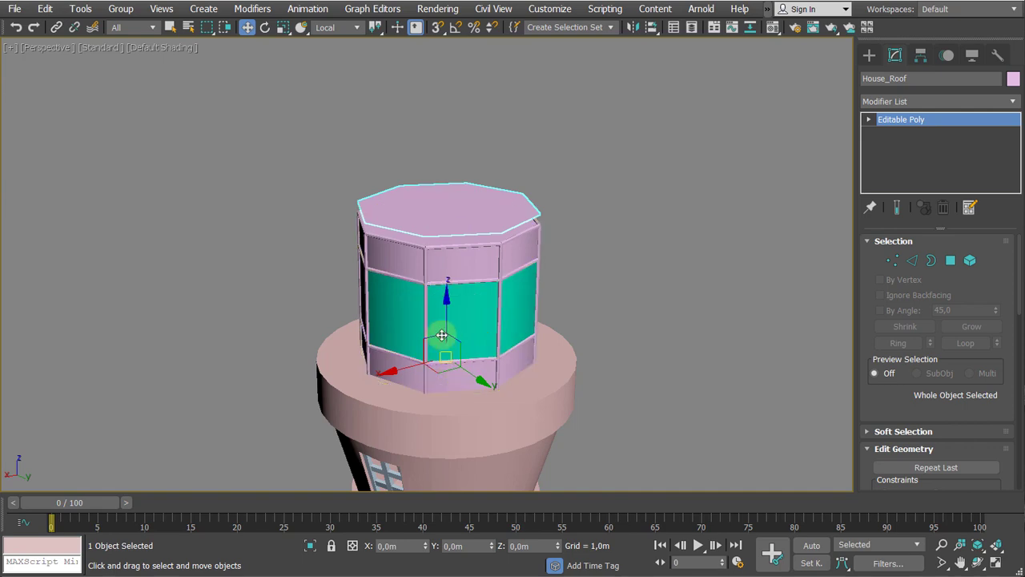
Reselect House_Roof and move it straight up, clear of the top room
click(538, 158)
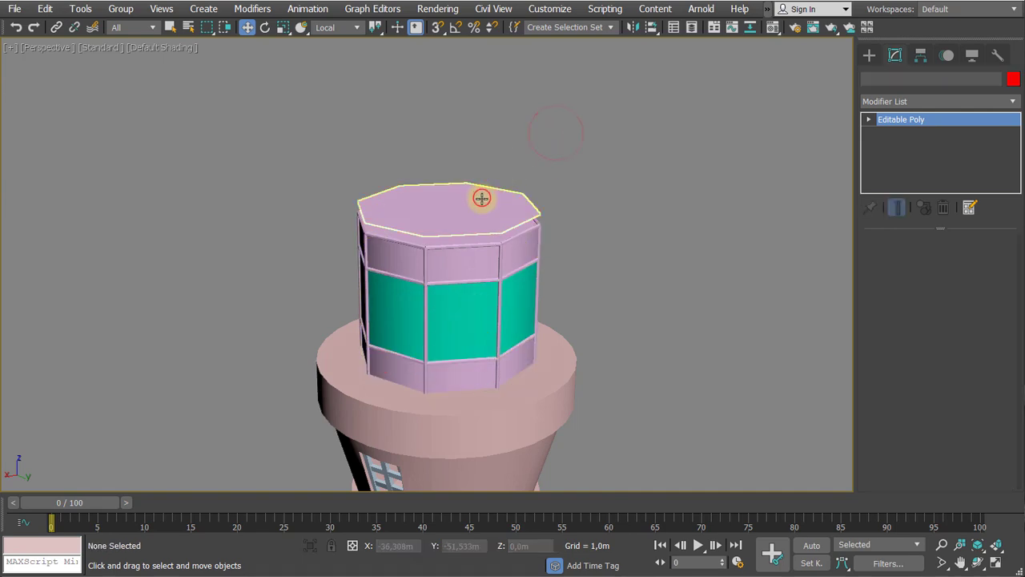
click(480, 197)
drag(451, 313, 462, 258)
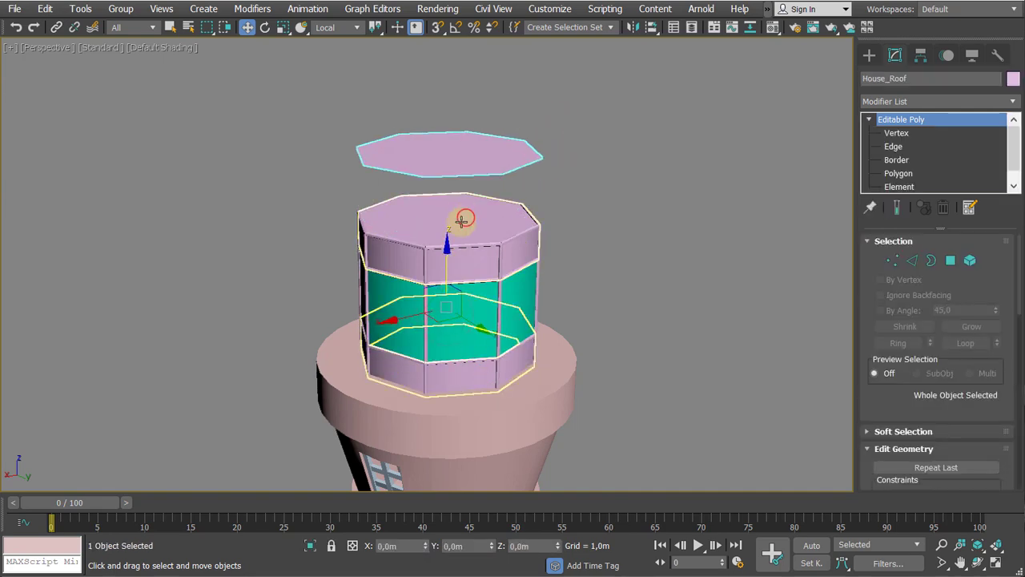
drag(463, 222, 465, 195)
key(ctrl+z)
key(ctrl+z)
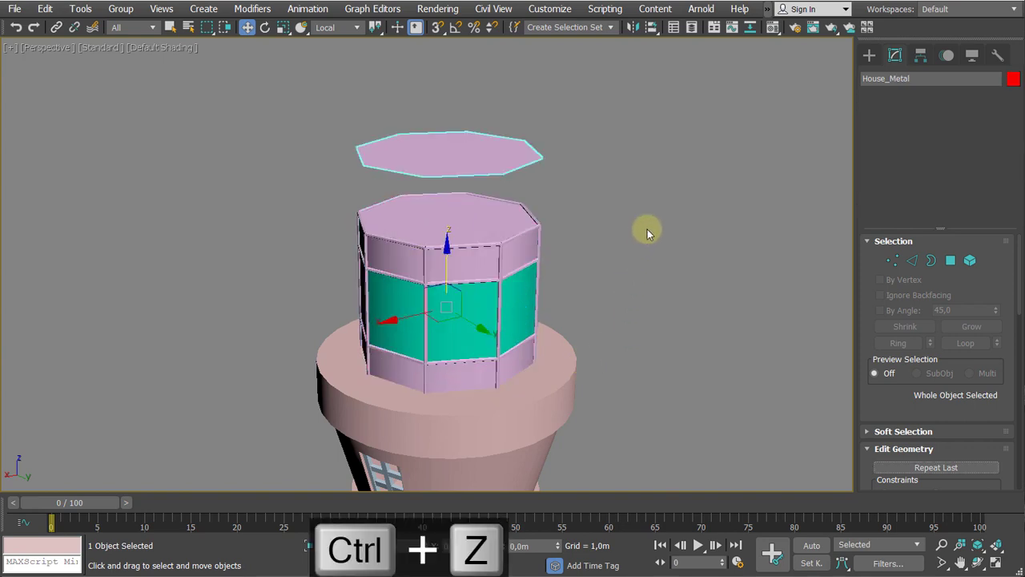
Select the House_Roof octagon and centre its pivot on the object
click(647, 230)
click(482, 169)
middle_drag(481, 186, 475, 238)
scroll(460, 204, up, 3)
scroll(472, 174, down, 2)
middle_drag(460, 203, 469, 101)
middle_drag(487, 156, 455, 210)
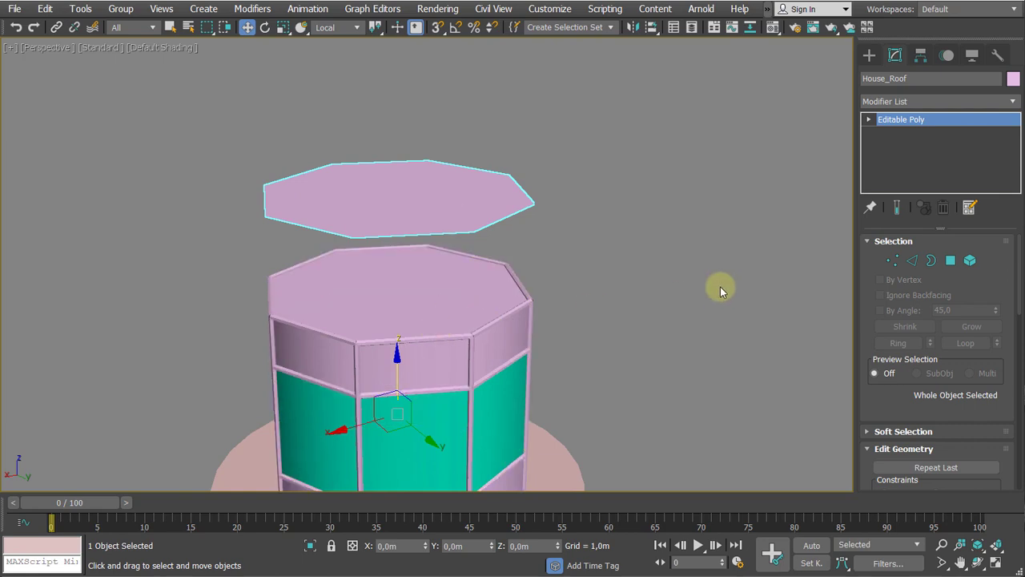
middle_drag(719, 287, 716, 258)
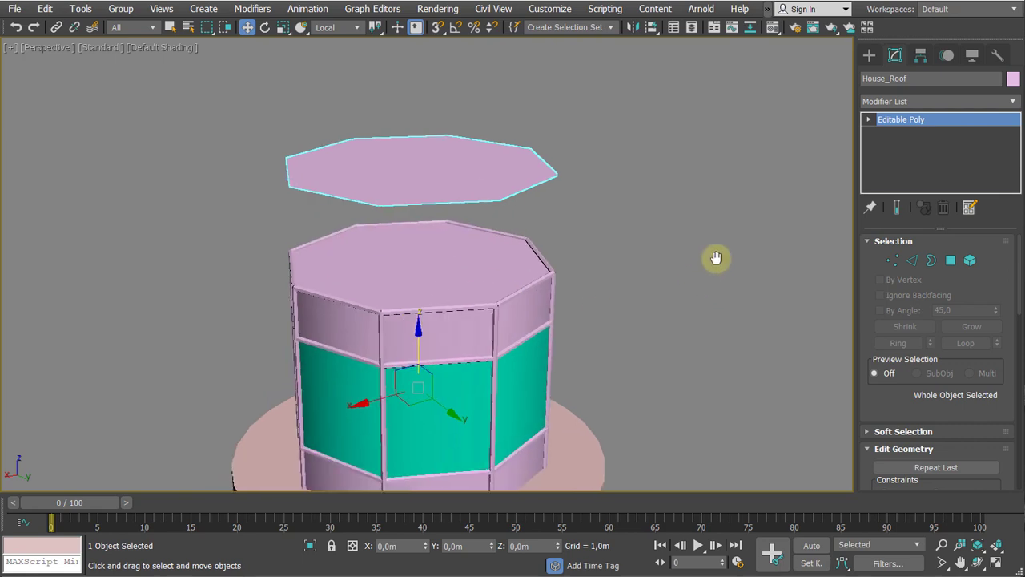
click(921, 57)
click(884, 101)
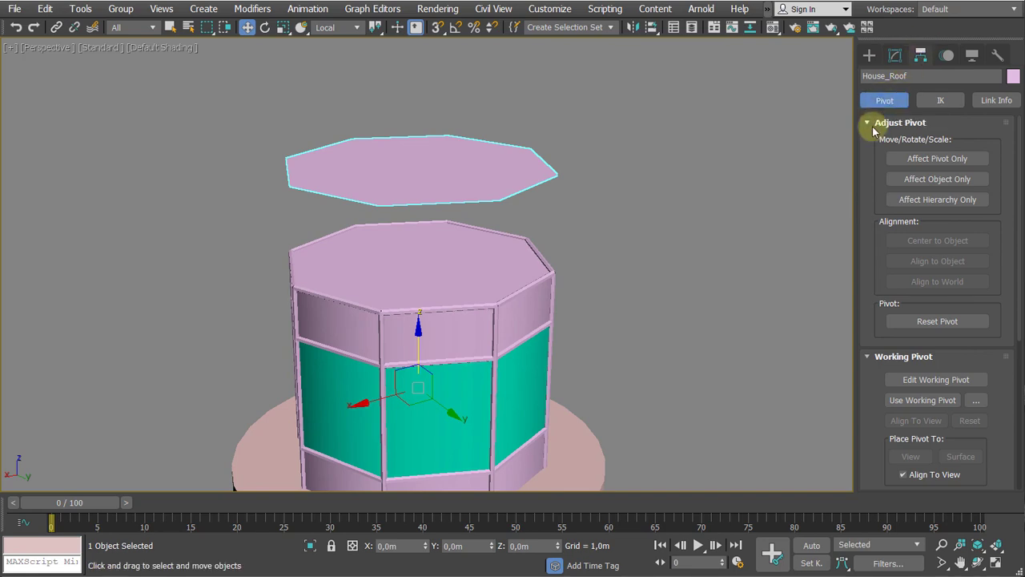
click(920, 165)
click(923, 158)
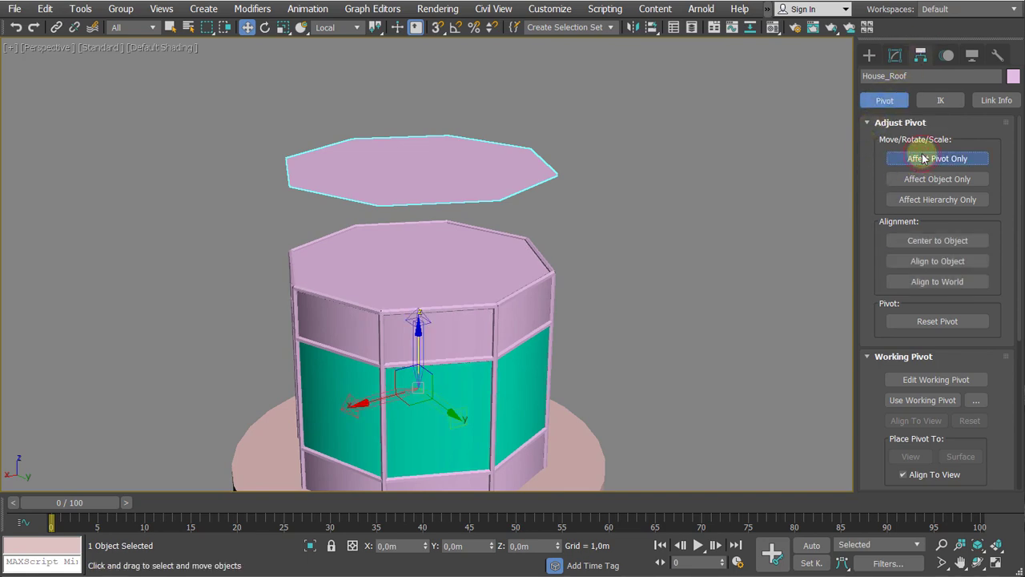
click(923, 242)
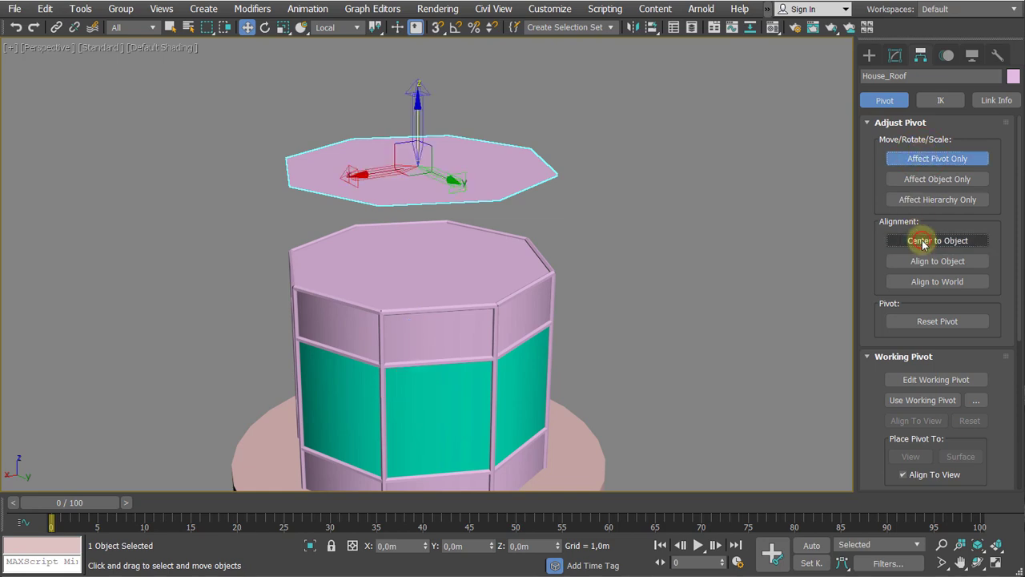
click(941, 160)
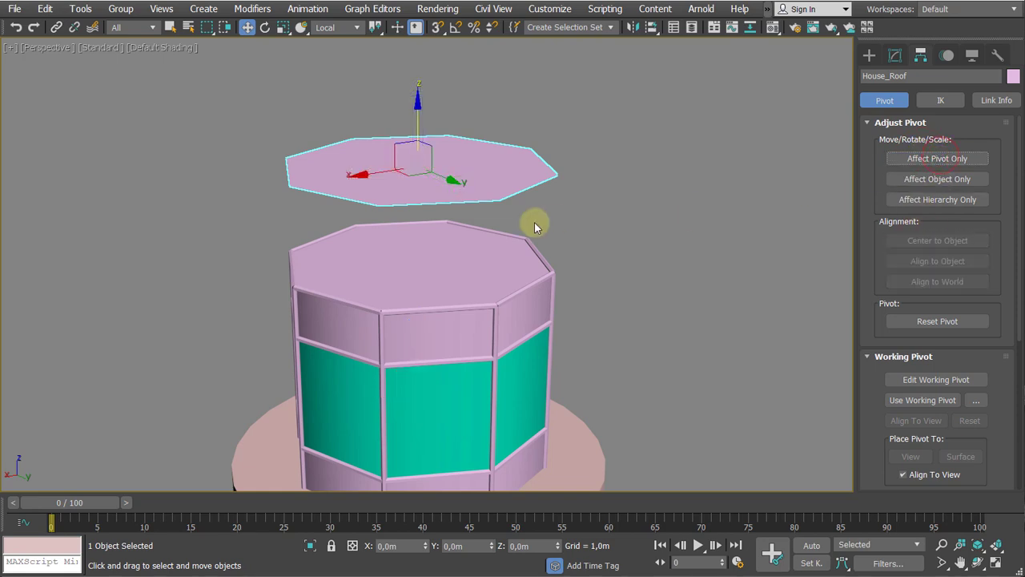
Lower House_Roof straight down until it hovers just above the top room
alt+middle_drag(535, 223, 562, 223)
scroll(562, 222, down, 3)
drag(479, 158, 465, 227)
scroll(467, 277, up, 5)
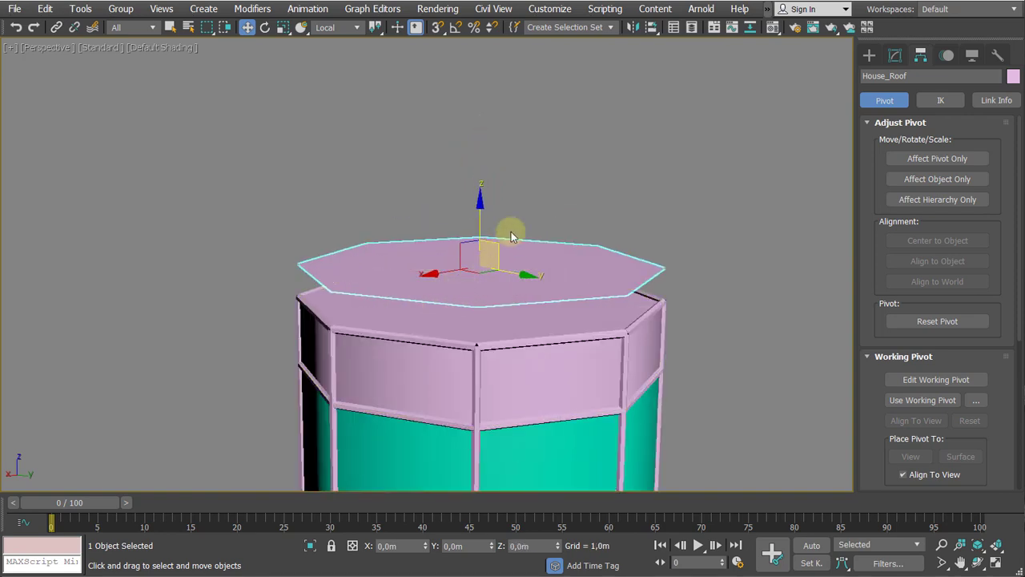
scroll(513, 232, down, 4)
middle_drag(515, 213, 495, 237)
scroll(485, 267, up, 3)
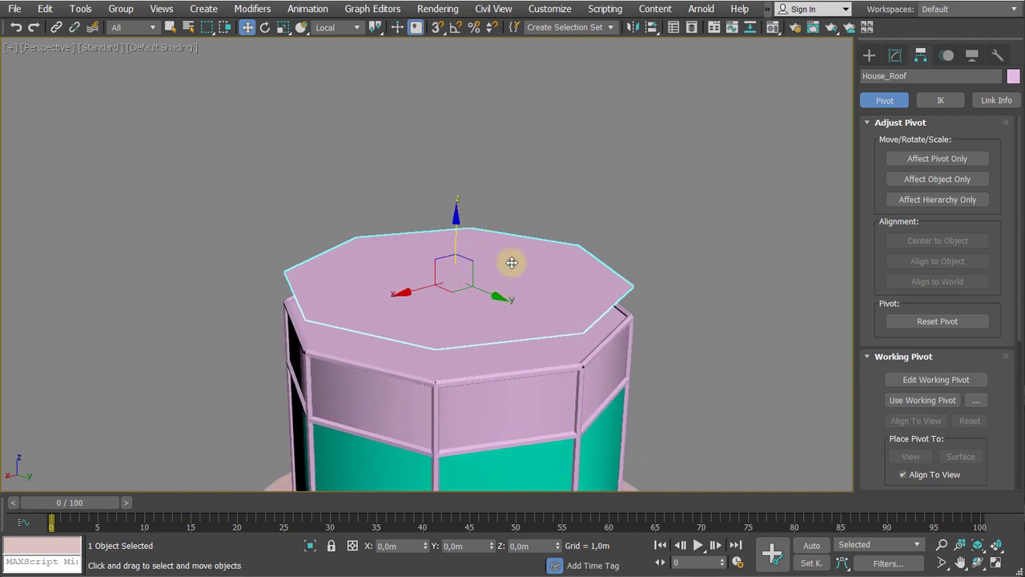
Extrude the House_Roof polygon upward and lower its top face to a height of about 18,496 m
click(895, 55)
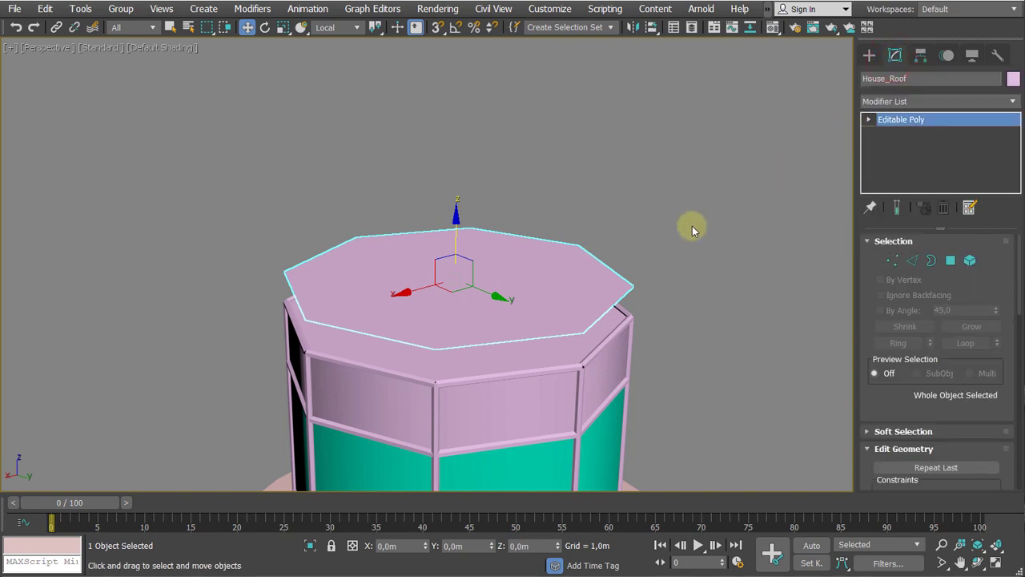
key(4)
click(488, 275)
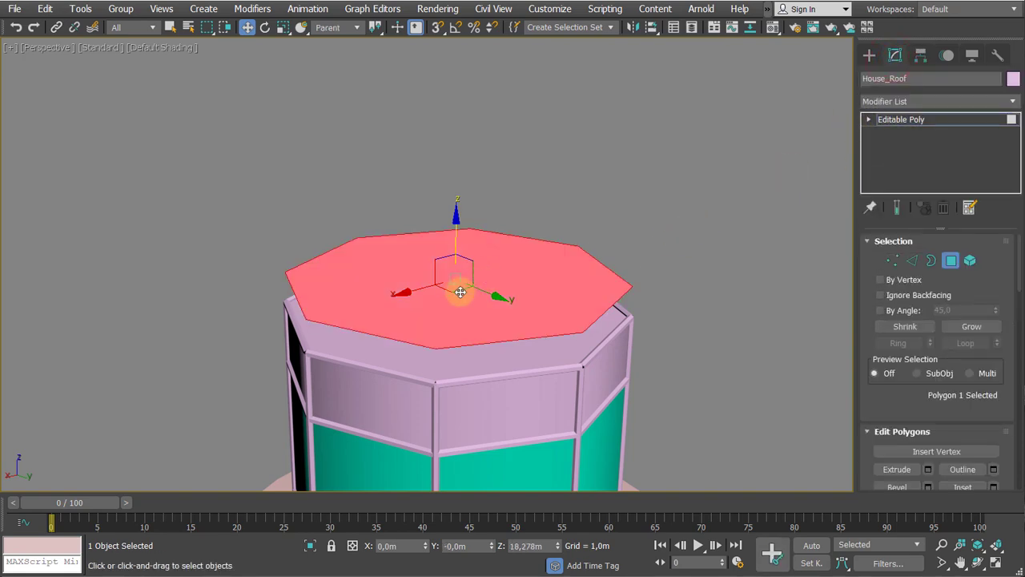
key(shift+e)
drag(459, 295, 457, 296)
key(w)
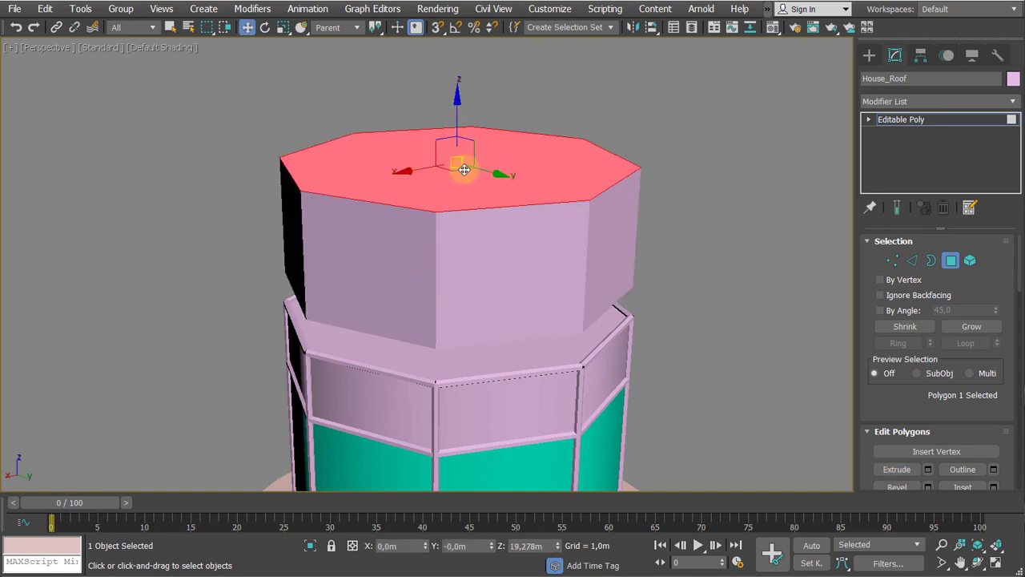
alt+middle_drag(464, 169, 462, 166)
drag(459, 117, 454, 305)
mouse_move(445, 327)
alt+middle_down()
mouse_move(469, 277)
mouse_move(445, 321)
alt+middle_up()
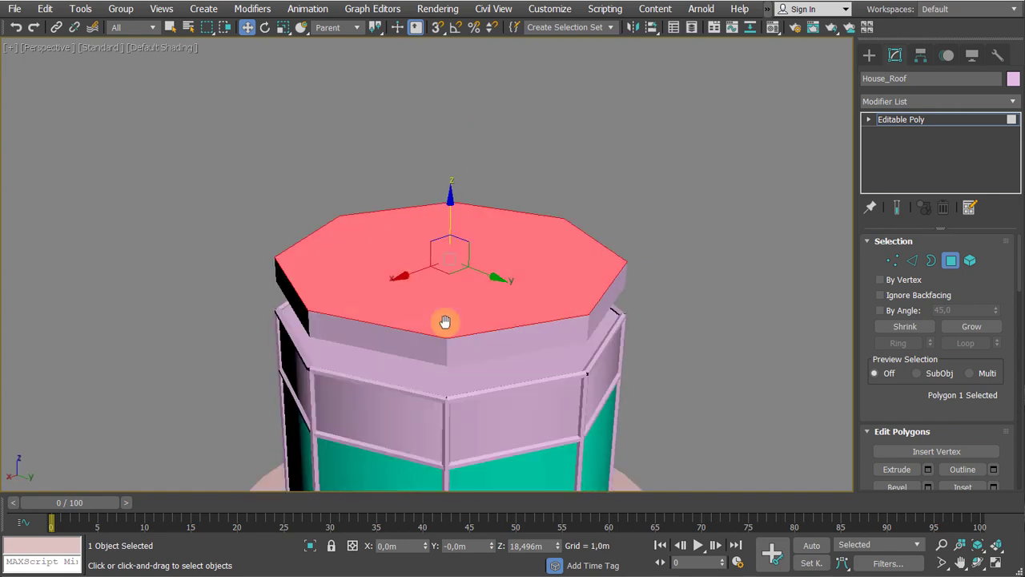
Scale the extruded top polygon of House_Roof uniformly to 113 percent so the sides flare outward
key(r)
drag(449, 259, 452, 251)
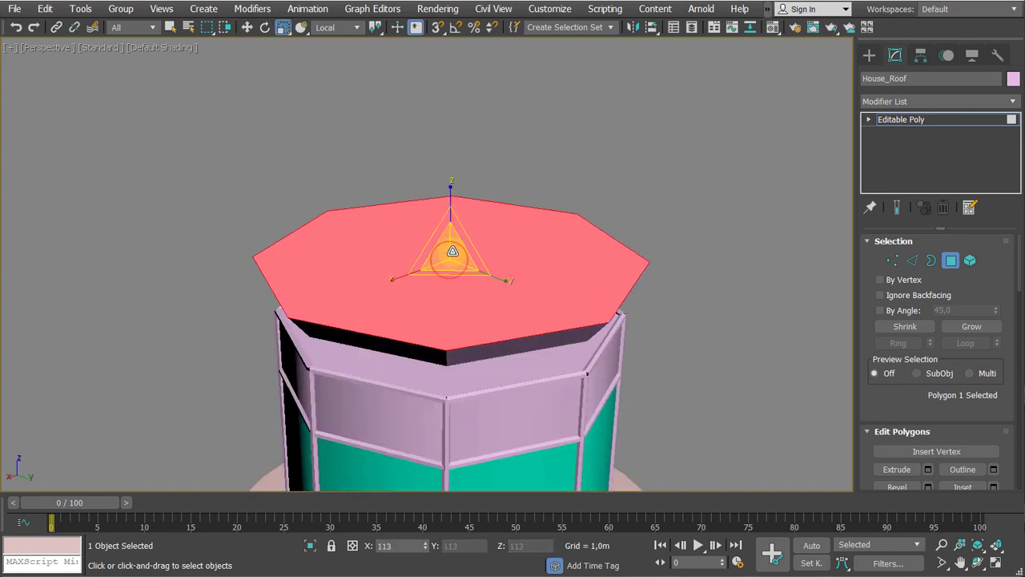
alt+middle_drag(452, 256, 426, 279)
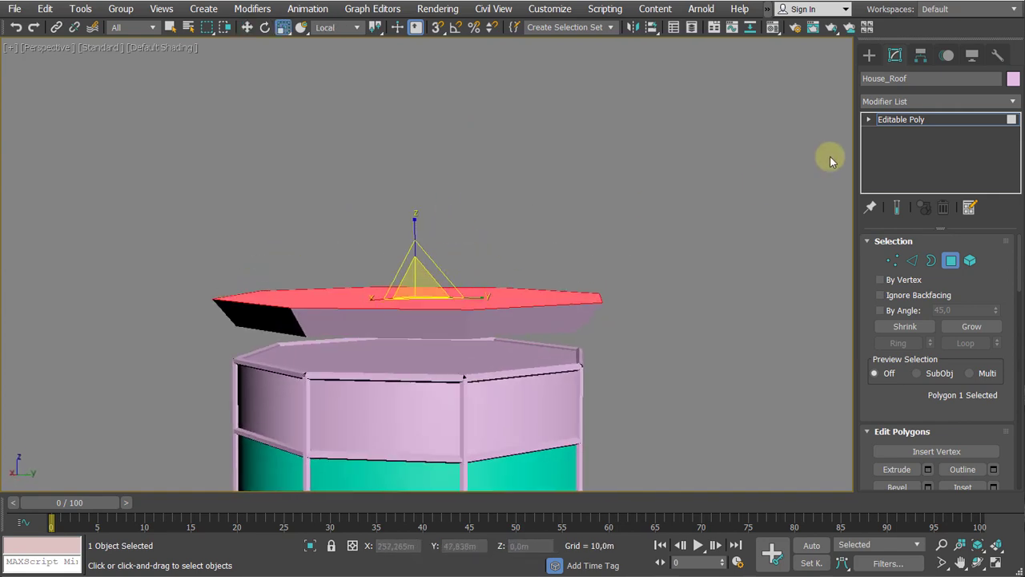
Leave polygon editing and move the whole House_Roof down about 0,292 m onto the top room
click(887, 123)
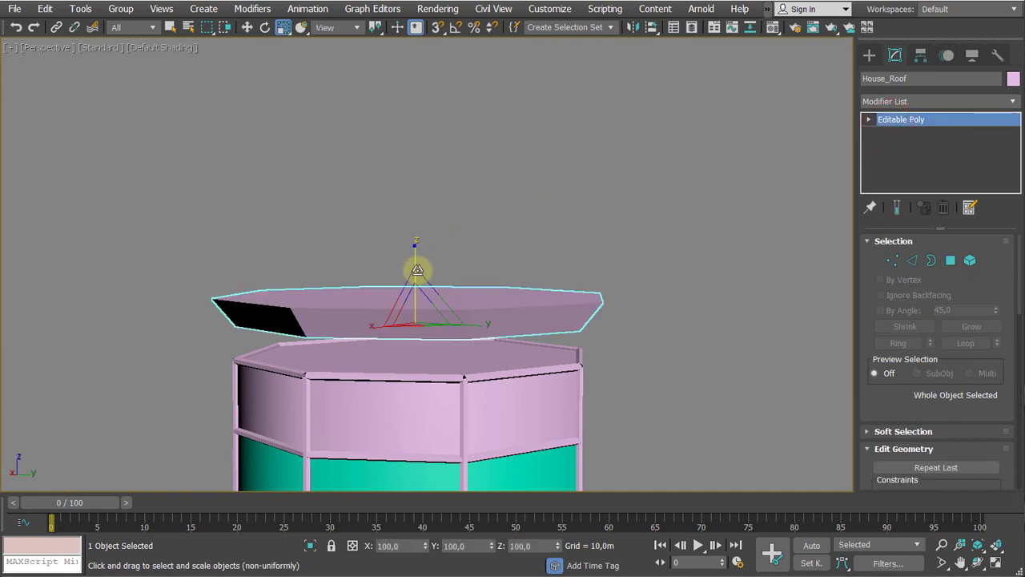
key(w)
drag(414, 269, 407, 303)
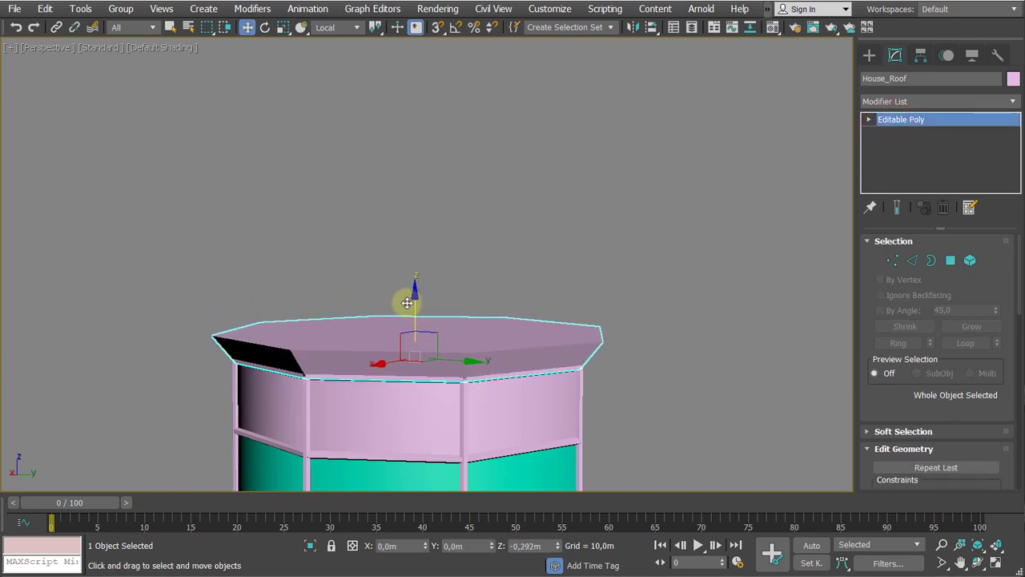
mouse_move(440, 309)
alt+middle_down()
mouse_move(451, 309)
mouse_move(435, 259)
mouse_move(445, 315)
alt+middle_up()
scroll(435, 260, down, 3)
scroll(446, 315, up, 3)
Extrude the top polygon of House_Roof again as a thin rim, bringing it to a height of about 18,326 m
key(4)
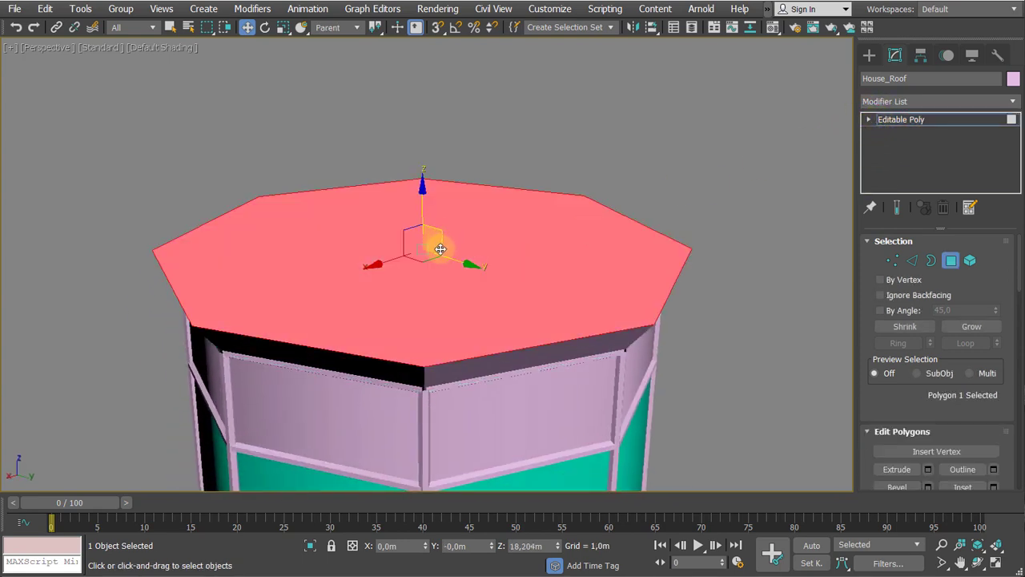
key(shift+e)
drag(429, 271, 425, 259)
scroll(428, 257, down, 4)
middle_drag(427, 250, 404, 273)
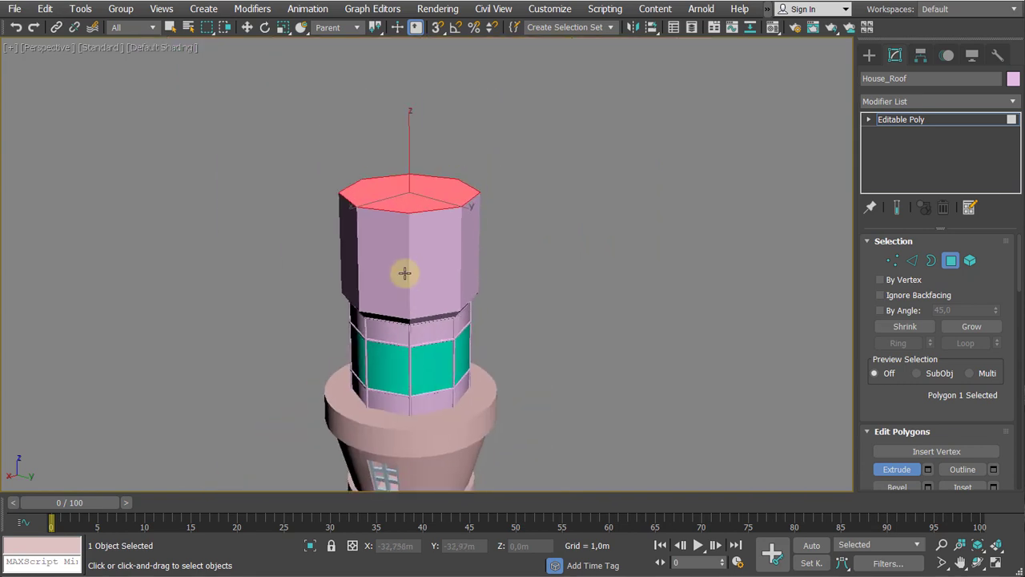
right_click(394, 255)
key(w)
drag(414, 151, 407, 243)
scroll(385, 319, up, 4)
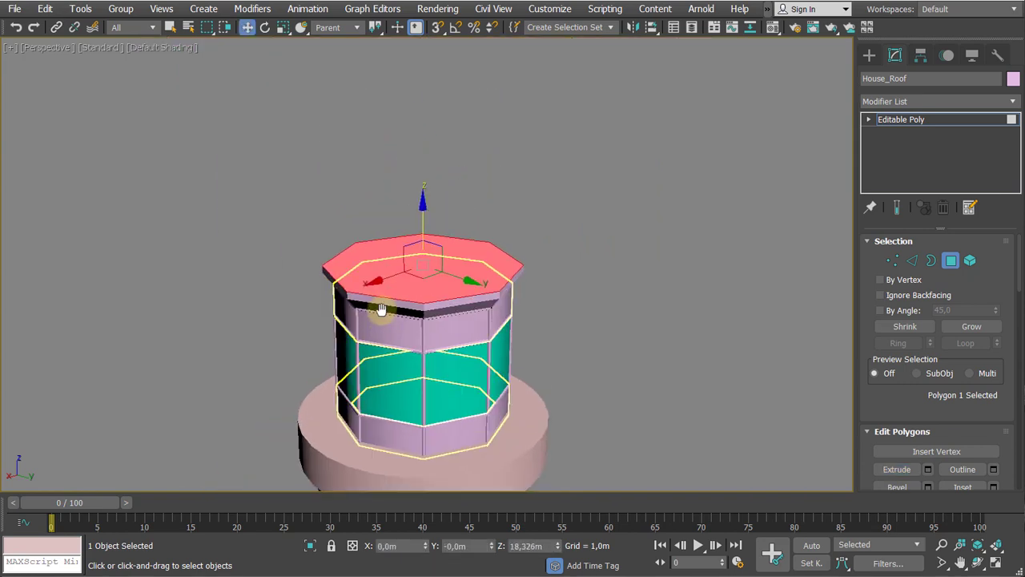
middle_drag(521, 305, 519, 325)
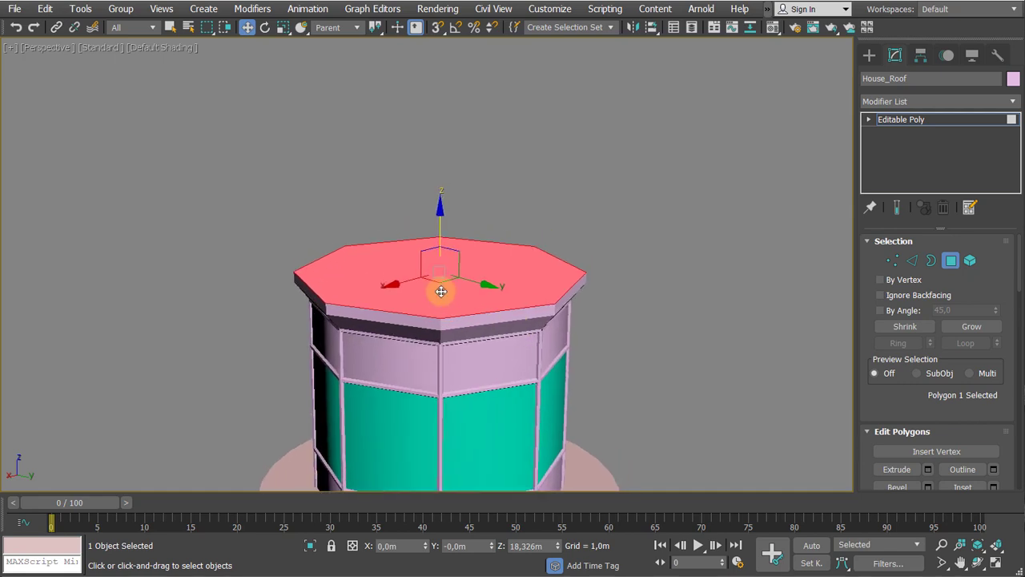
Extrude the roof's top polygon upward and scale it down into a tapered roof, comparing its shape with the lighthouse reference photo
drag(441, 291, 461, 249)
key(r)
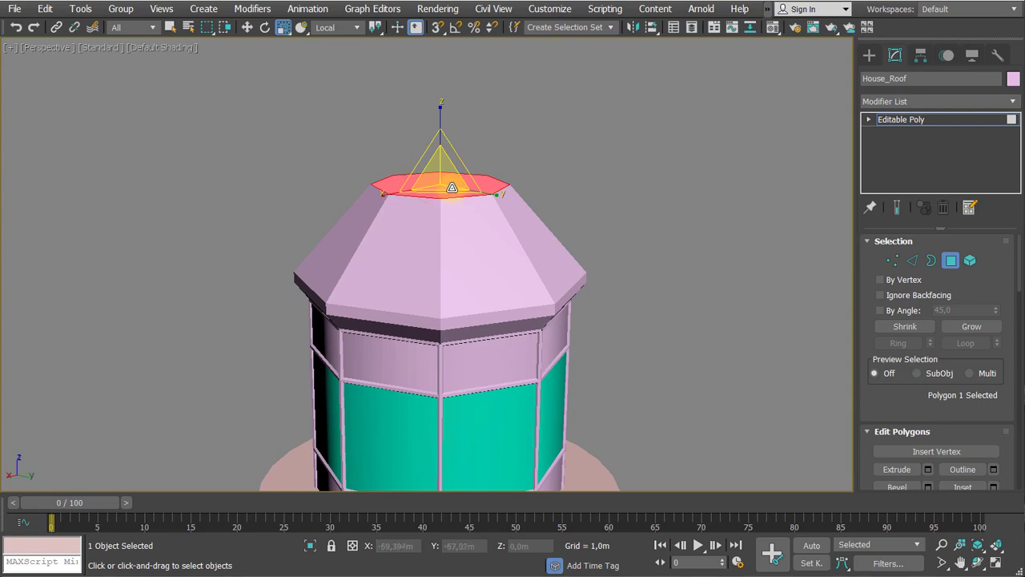
key(alt+Tab)
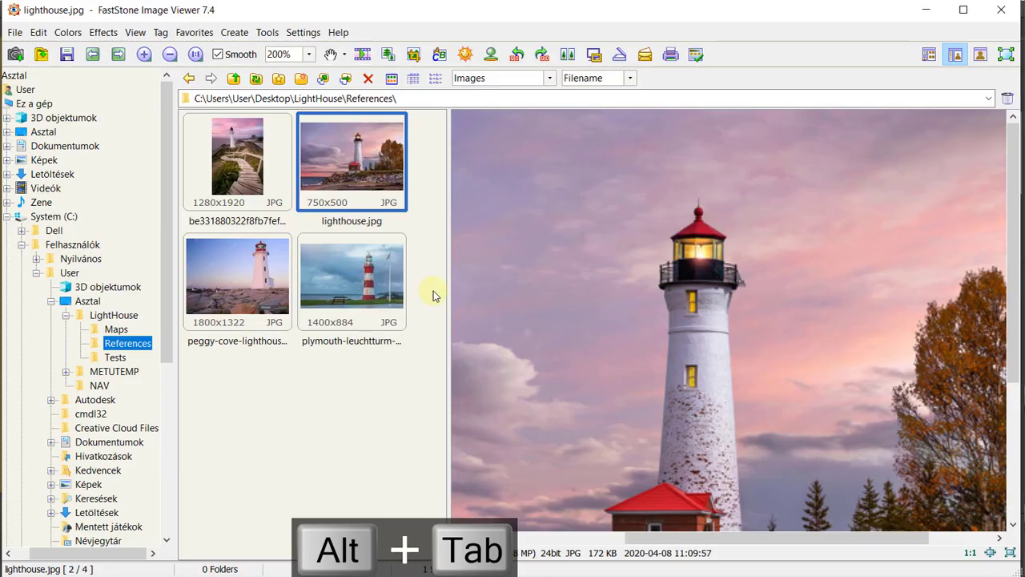
key(alt+Tab)
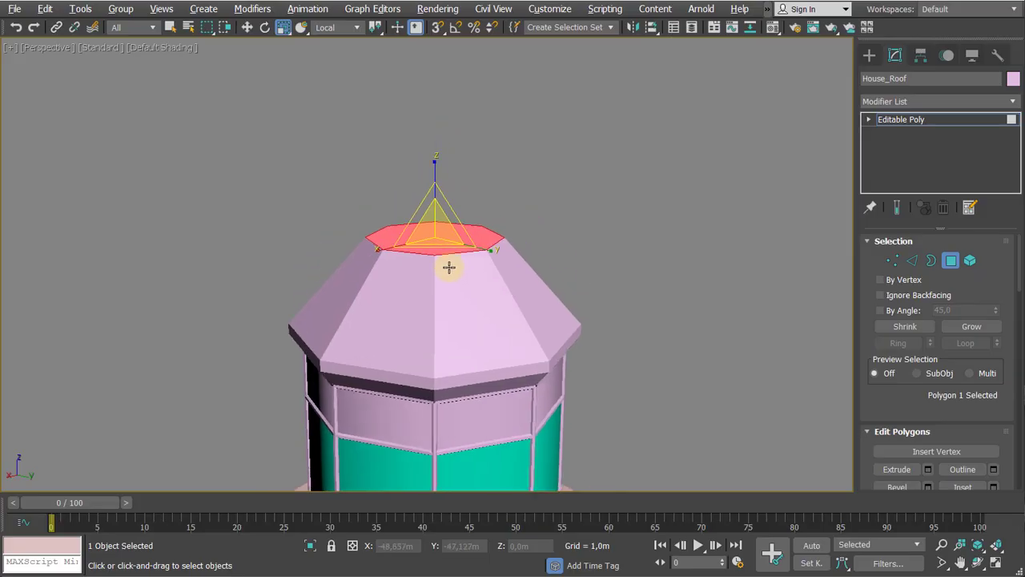
drag(438, 235, 440, 251)
alt+middle_drag(439, 251, 425, 282)
scroll(431, 234, up, 5)
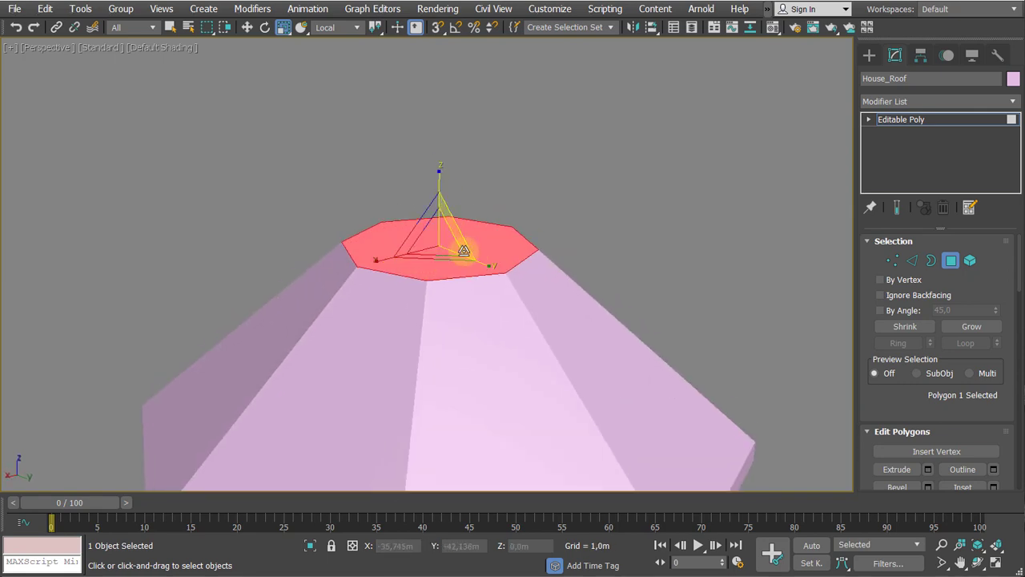
Turn on edged faces and try a freehand inset of the roof's small top polygon, undoing the result
right_click(457, 238)
click(438, 326)
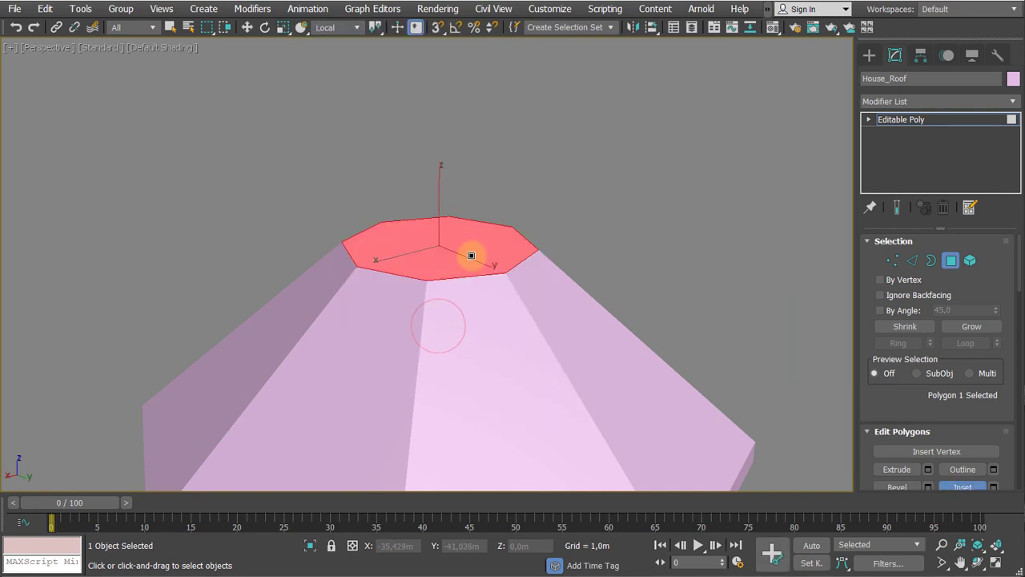
key(F4)
drag(457, 239, 456, 237)
key(r)
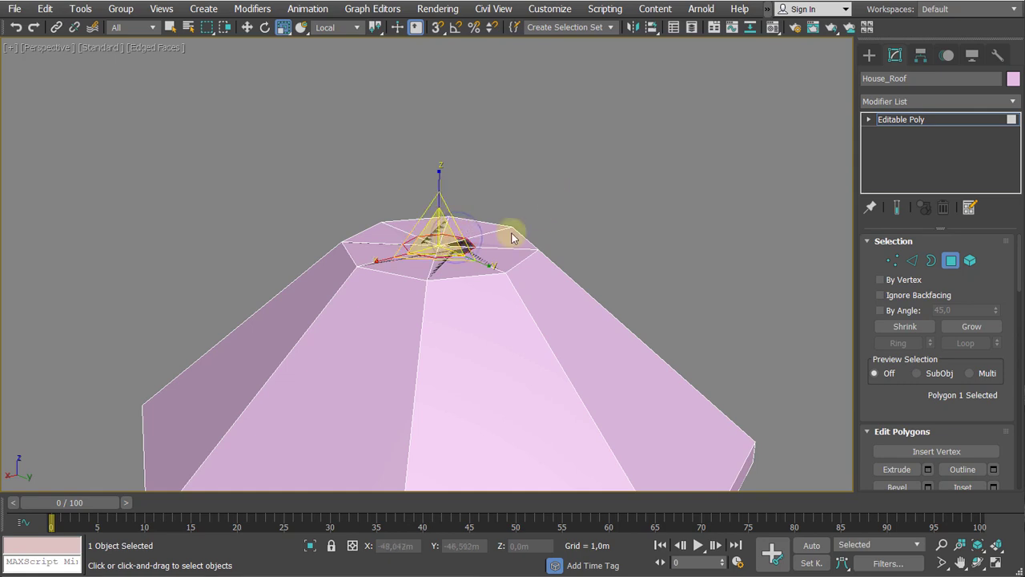
key(ctrl+z)
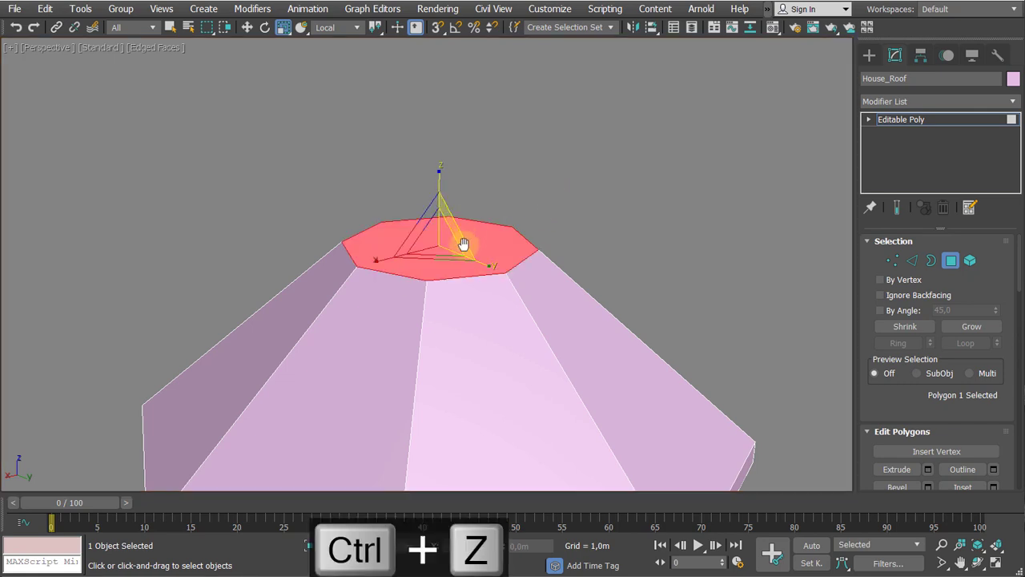
key(ctrl+z)
Inset the roof's small top polygon by about 0,11 m
right_click(448, 273)
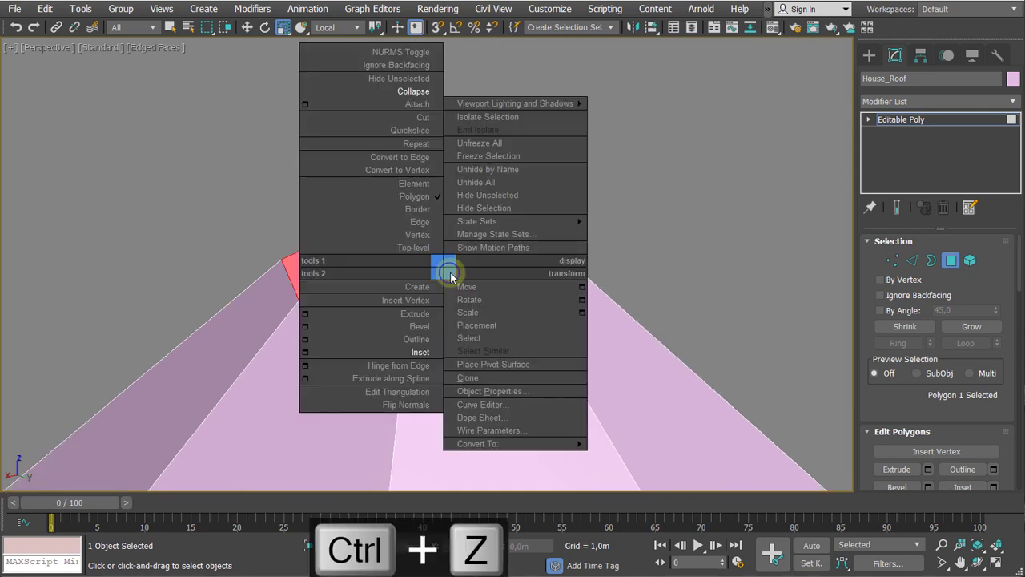
click(305, 353)
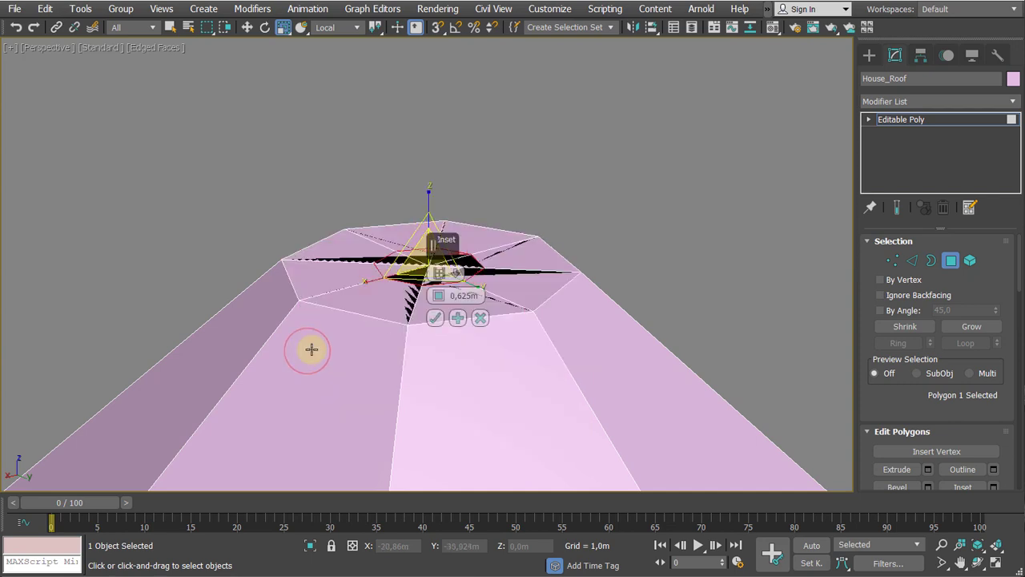
right_click(436, 297)
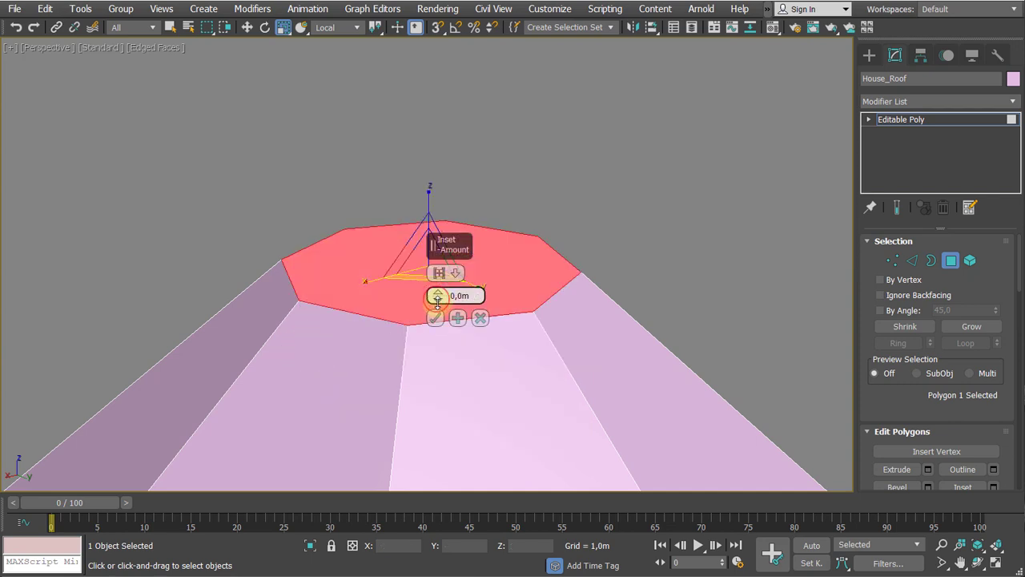
drag(438, 296, 439, 295)
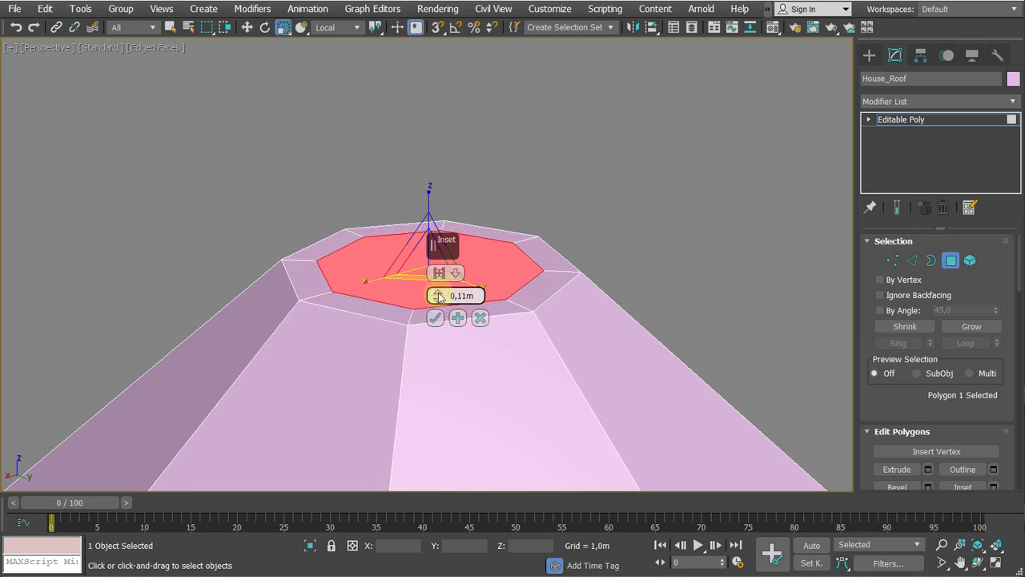
click(435, 318)
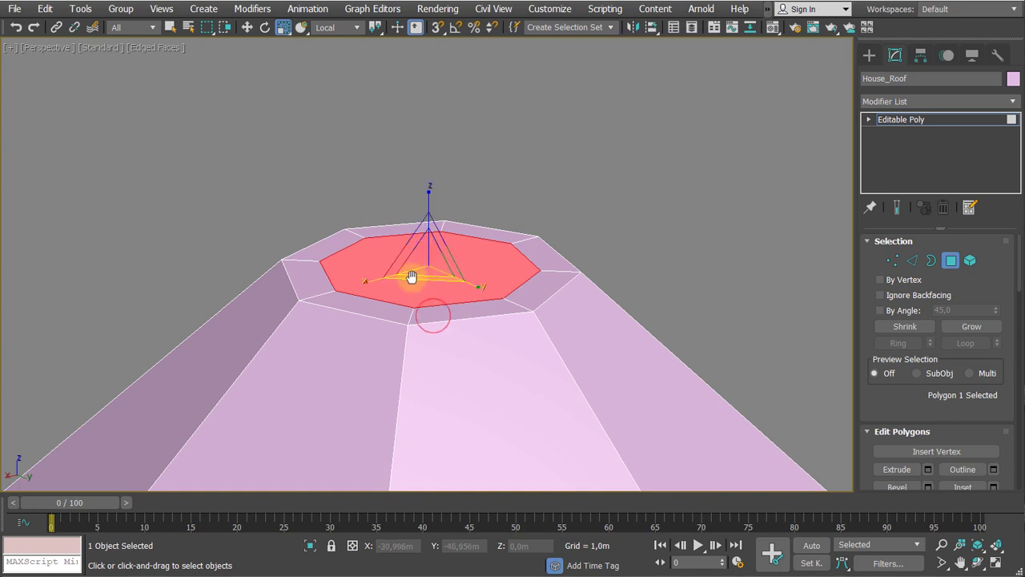
Extrude the inset polygon into a short octagonal neck on the roof, with its top at a height of about 19,58 m
middle_drag(409, 277, 406, 295)
key(shift+e)
drag(418, 299, 415, 296)
right_click(415, 297)
scroll(416, 297, down, 2)
key(w)
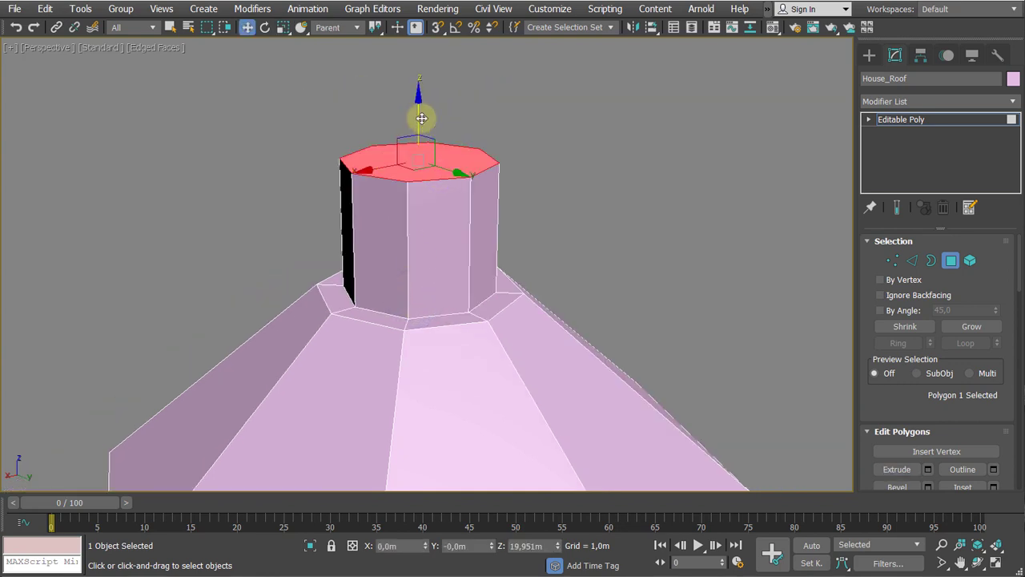
drag(419, 130, 419, 194)
alt+middle_drag(420, 214, 403, 276)
scroll(448, 205, down, 4)
scroll(409, 243, up, 4)
scroll(392, 288, up, 2)
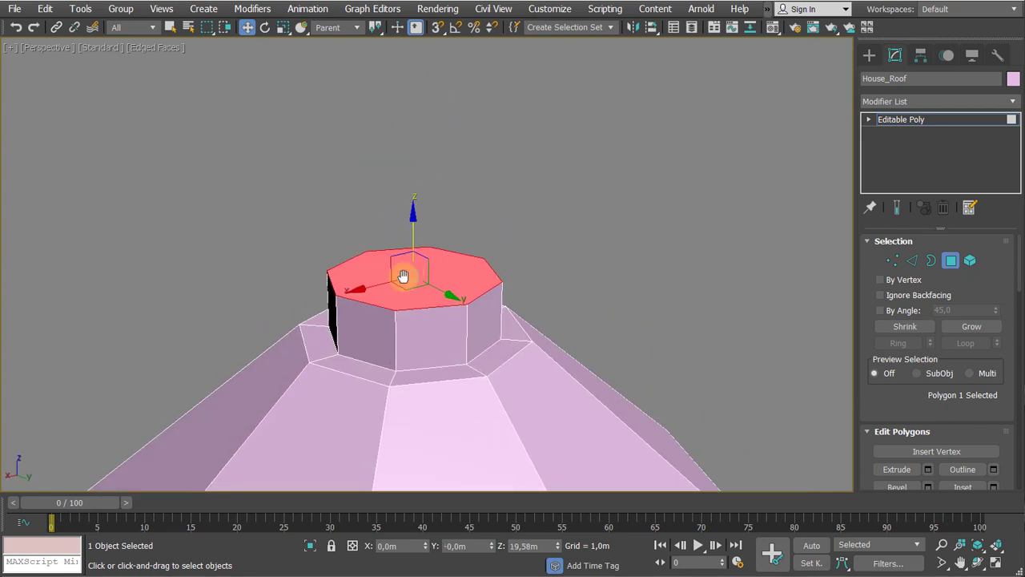
Extrude the neck's top polygon, lower it close above the neck, and scale it outward into a flared rim
shift+drag(406, 282, 416, 230)
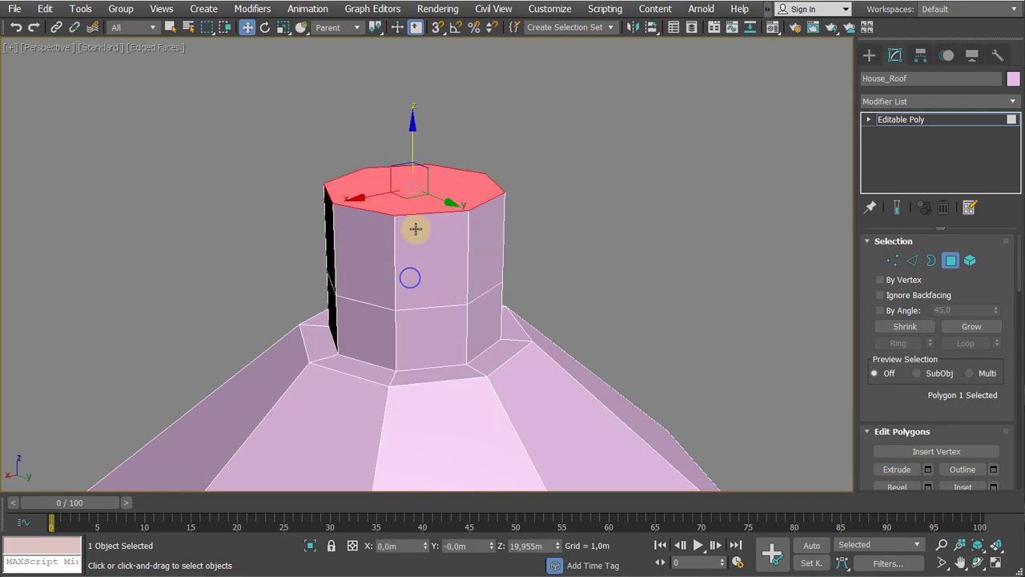
drag(414, 147, 430, 329)
key(r)
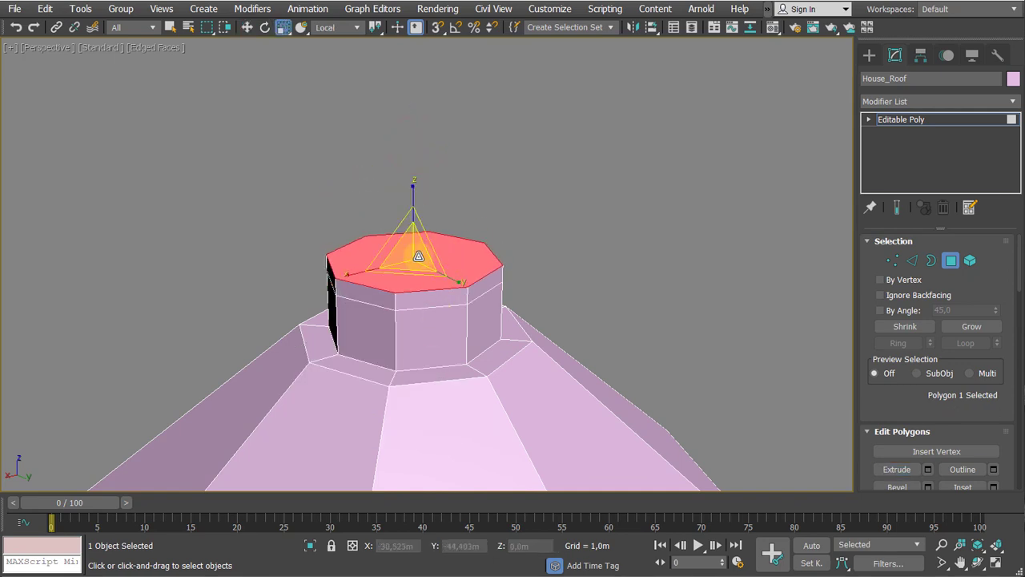
drag(414, 237, 418, 240)
key(e)
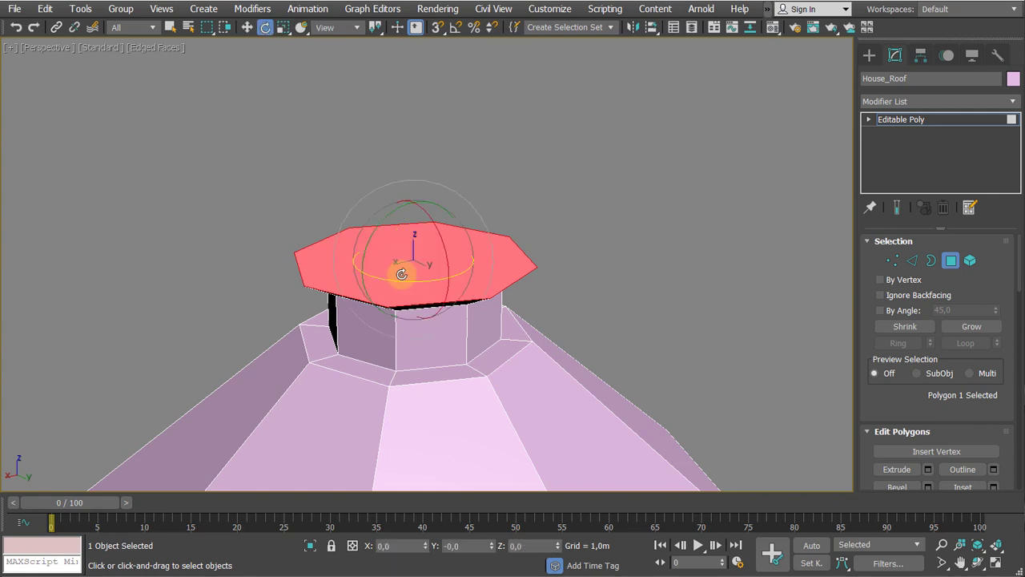
mouse_move(401, 274)
mouse_down()
mouse_move(403, 261)
mouse_move(403, 269)
mouse_up()
key(ctrl+z)
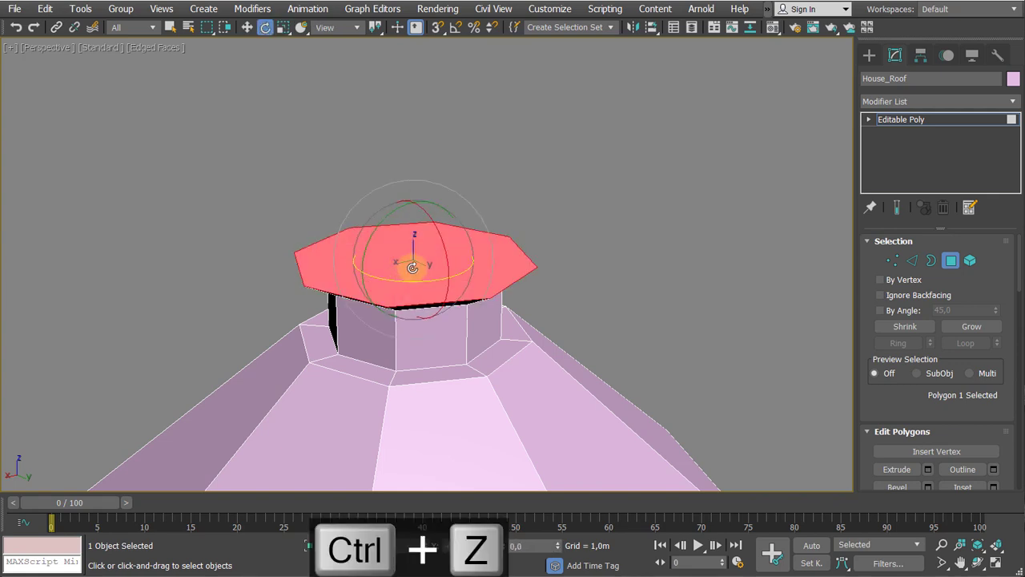
key(ctrl+z)
key(ctrl+z)
key(ctrl+z)
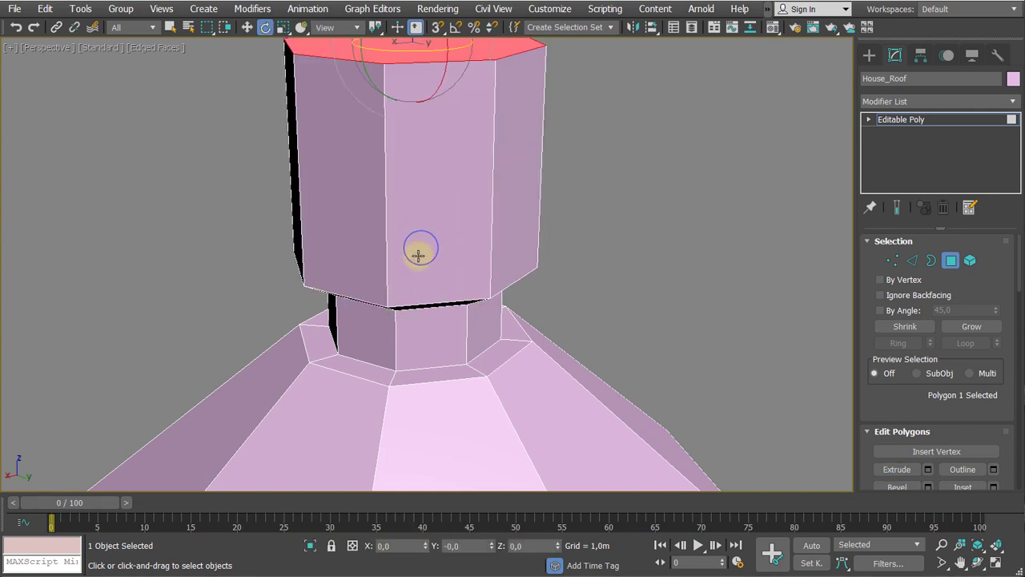
Extrude the flared polygon upward and scale its top down into a tapered cap, topping out at about 20,44 m
scroll(418, 255, down, 4)
key(r)
drag(390, 197, 405, 290)
scroll(406, 291, down, 4)
scroll(480, 168, down, 5)
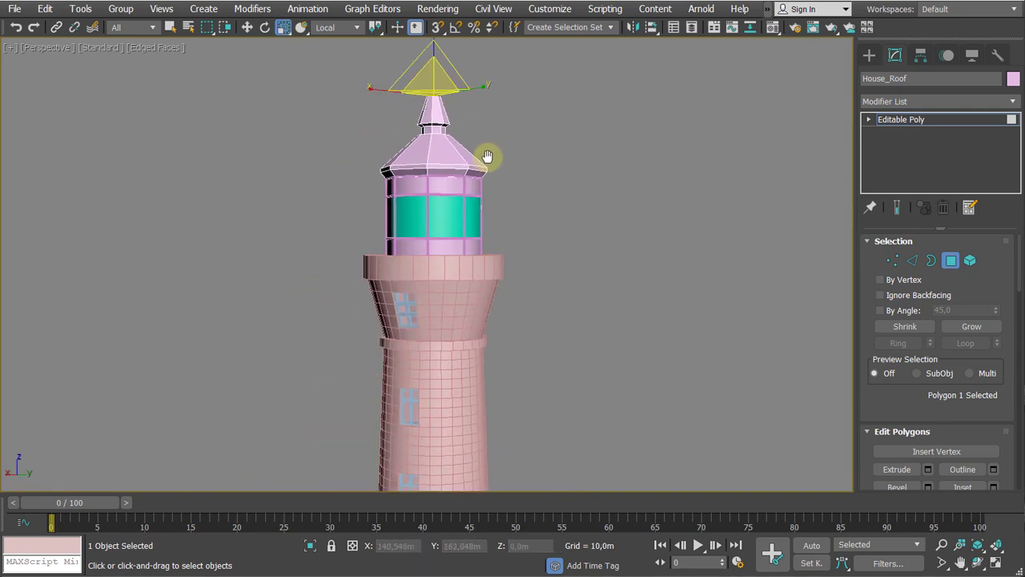
scroll(478, 138, up, 5)
scroll(425, 201, up, 5)
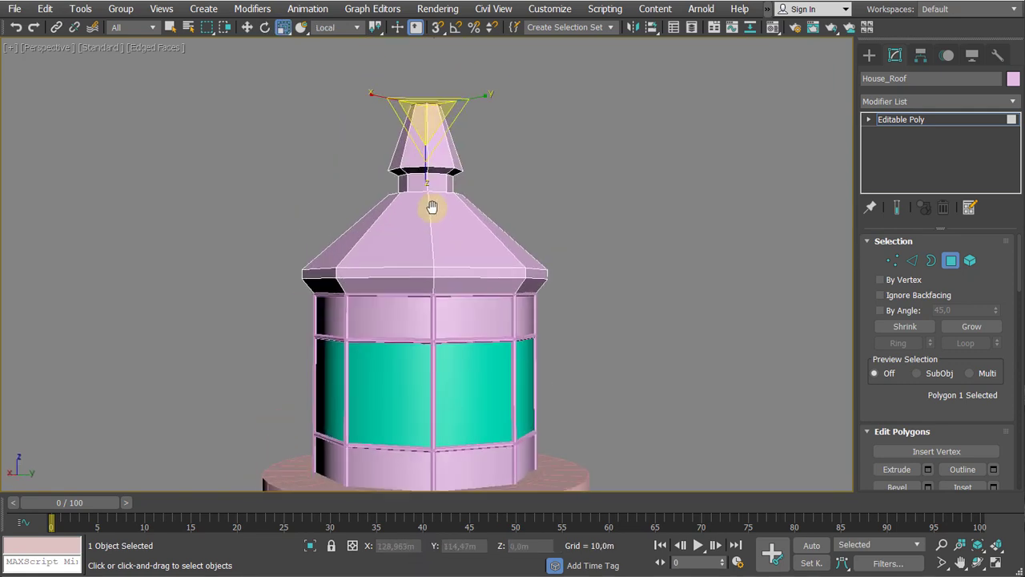
key(w)
drag(418, 102, 417, 105)
Inset the tapered cap's small top polygon by 0,12 m
alt+middle_drag(416, 107, 409, 264)
scroll(412, 194, up, 4)
middle_drag(411, 194, 344, 281)
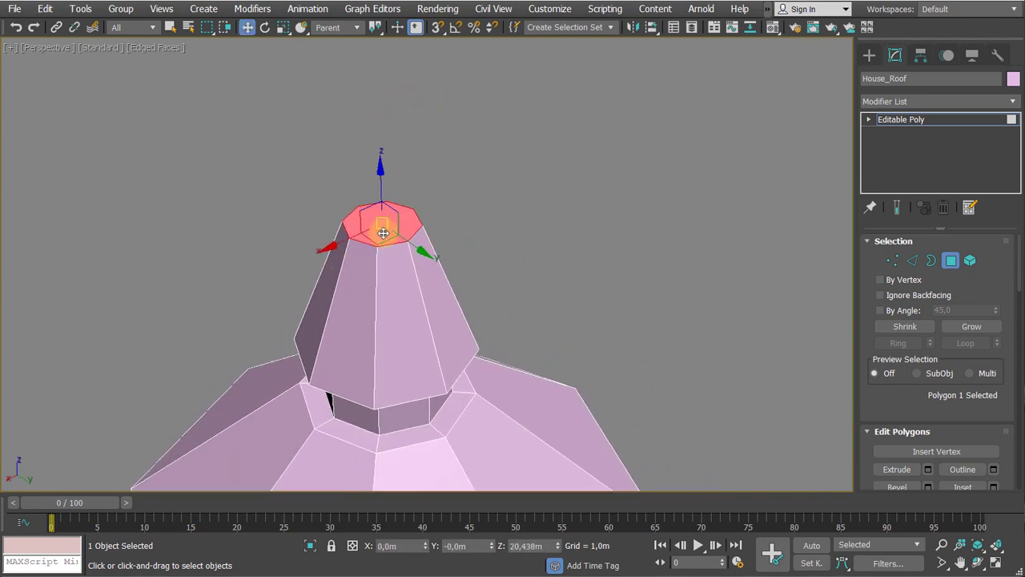
scroll(376, 231, up, 2)
right_click(388, 225)
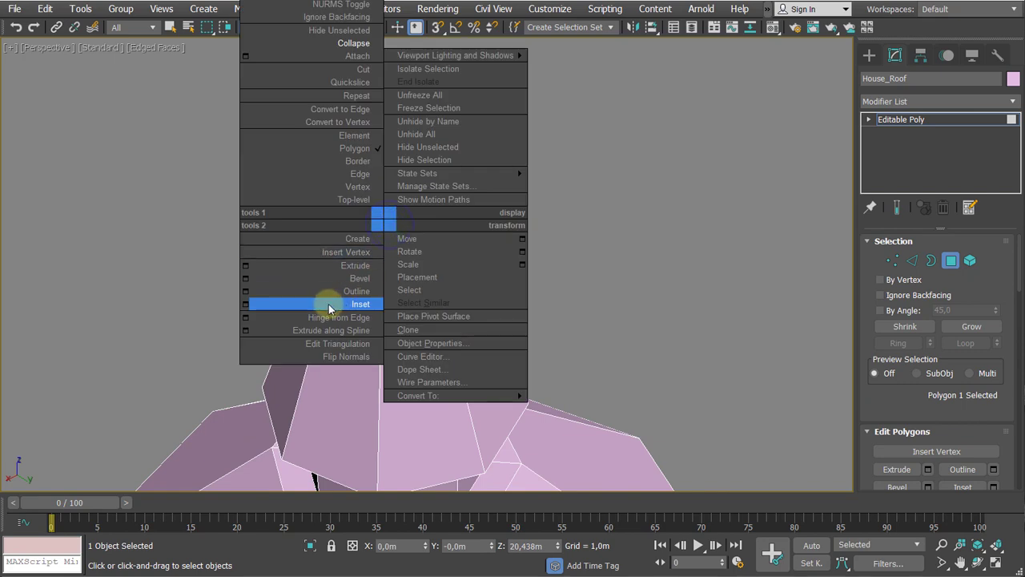
click(246, 305)
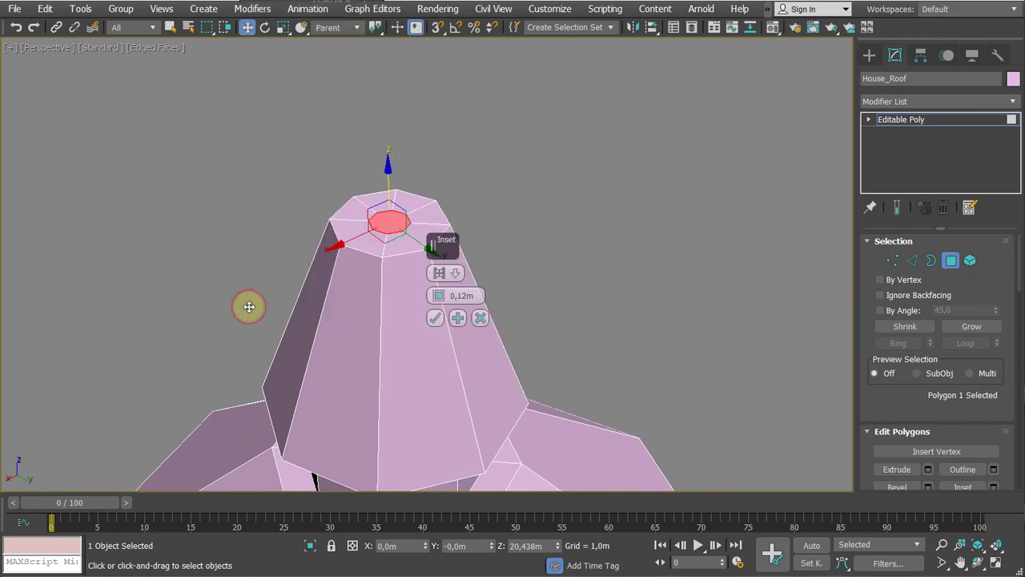
click(439, 319)
Extrude the inset polygon into a thin spire, with its top at a height of about 23,21 m
key(shift+e)
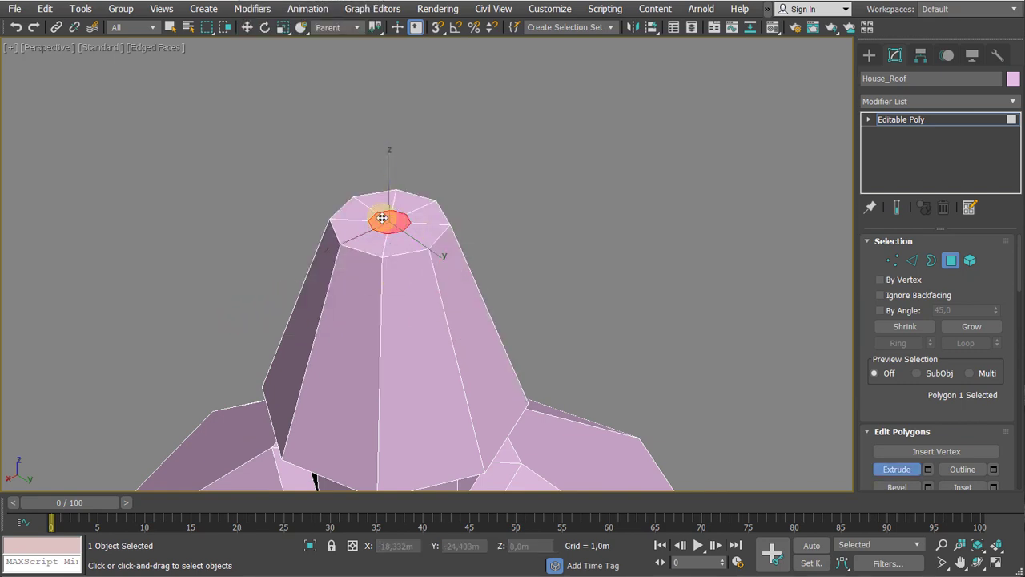
drag(389, 220, 394, 195)
scroll(393, 195, down, 6)
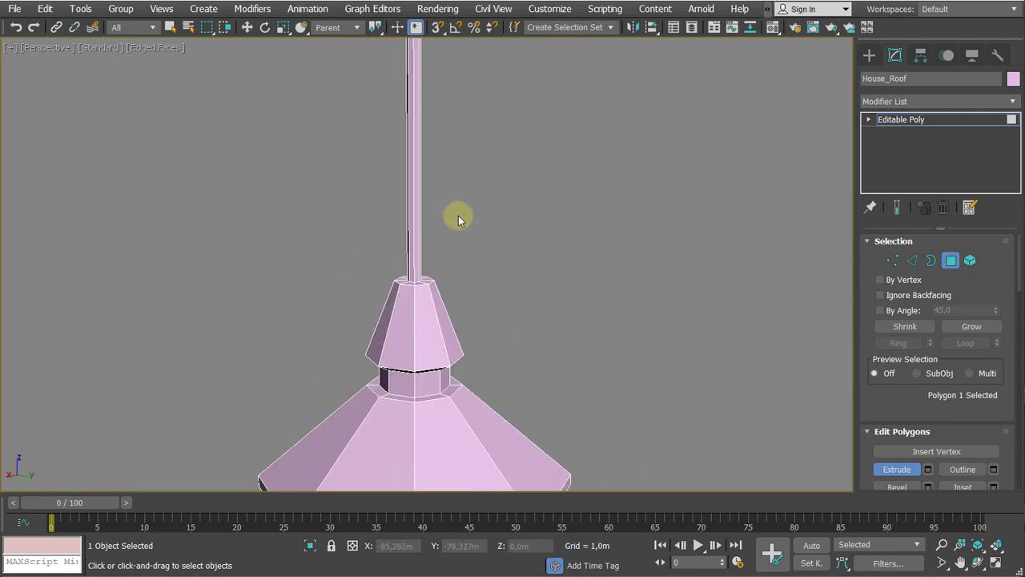
scroll(422, 344, down, 4)
key(w)
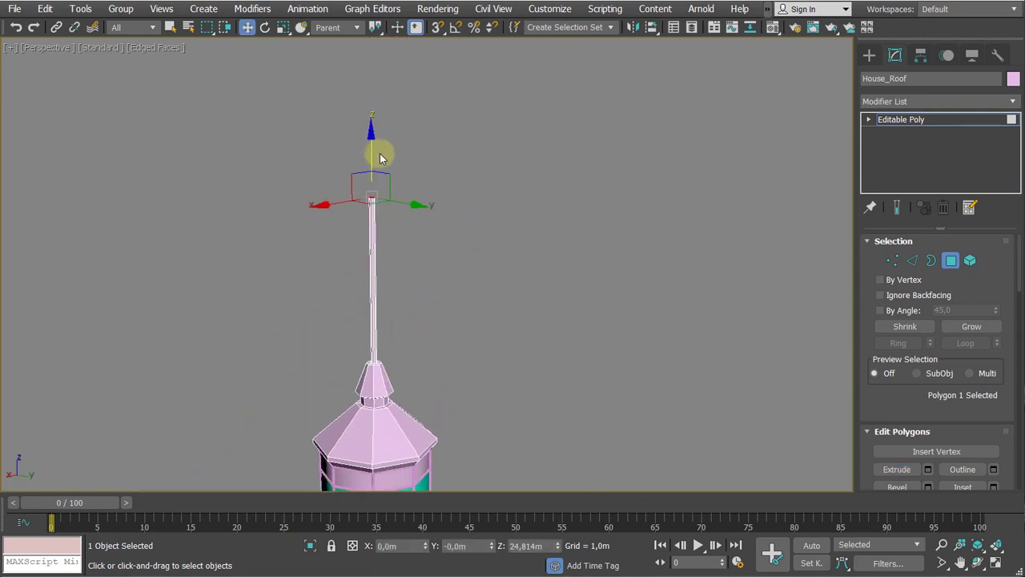
drag(371, 149, 361, 214)
middle_drag(410, 318, 414, 267)
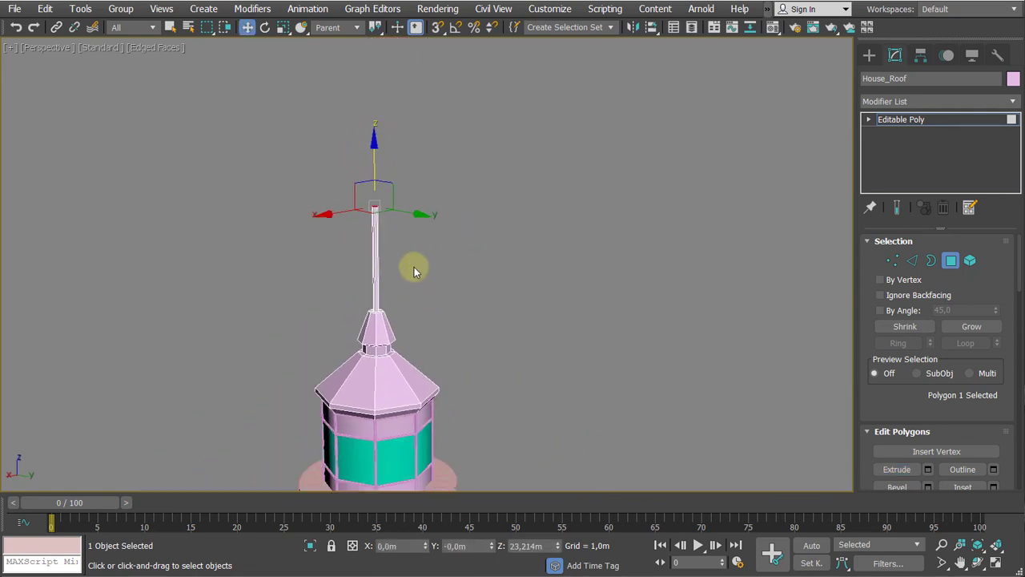
Turn off edged faces and examine the whole lighthouse's proportions with the new spire
key(F4)
scroll(414, 267, down, 2)
scroll(469, 217, down, 5)
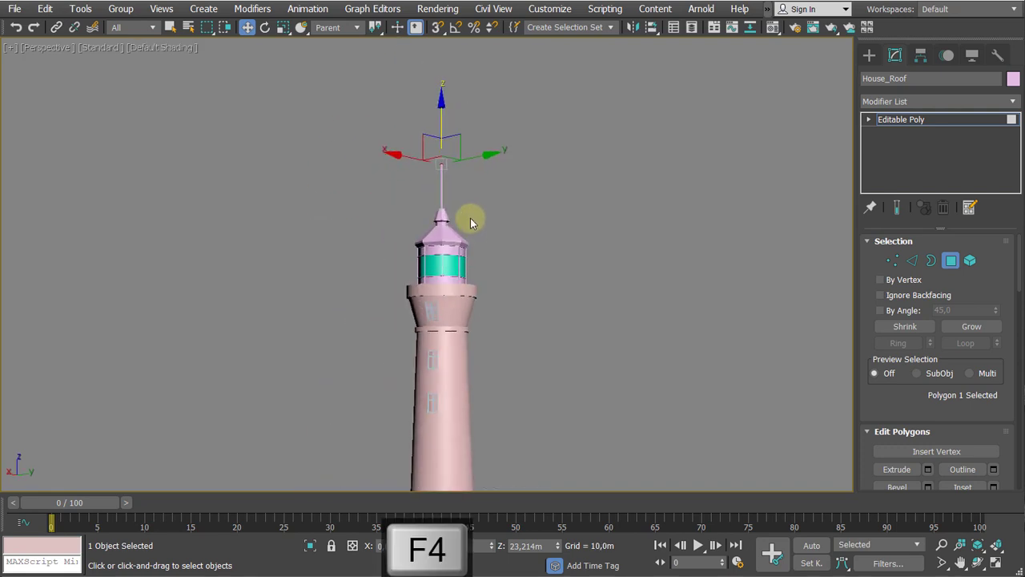
scroll(481, 217, down, 1)
scroll(564, 216, down, 3)
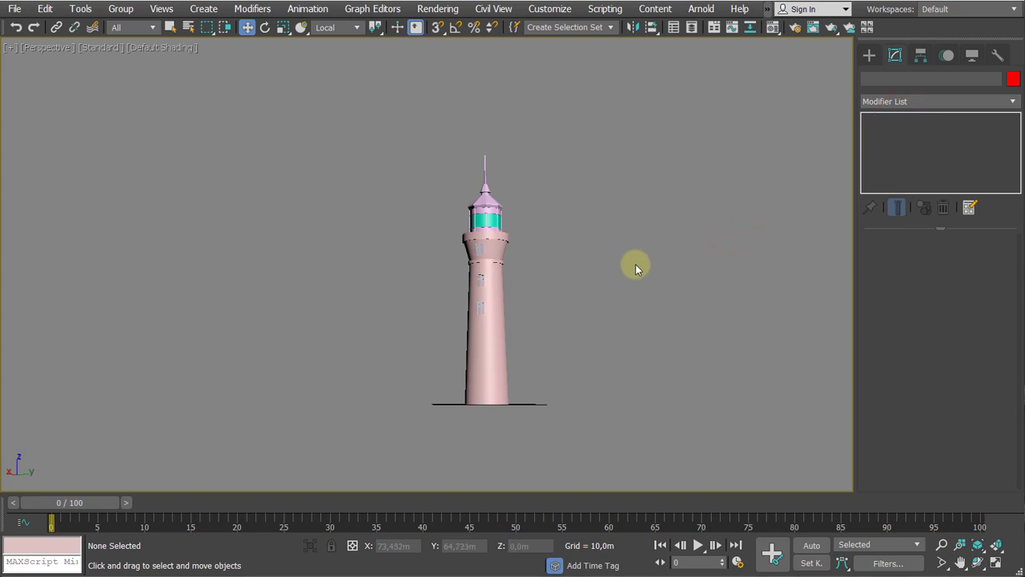
scroll(641, 265, up, 4)
scroll(669, 240, down, 4)
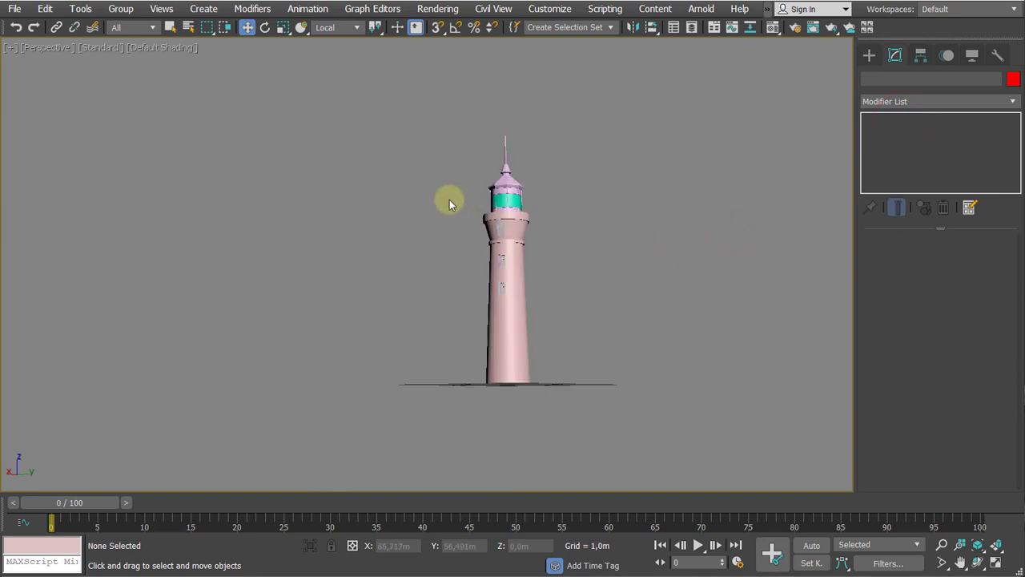
scroll(551, 262, up, 3)
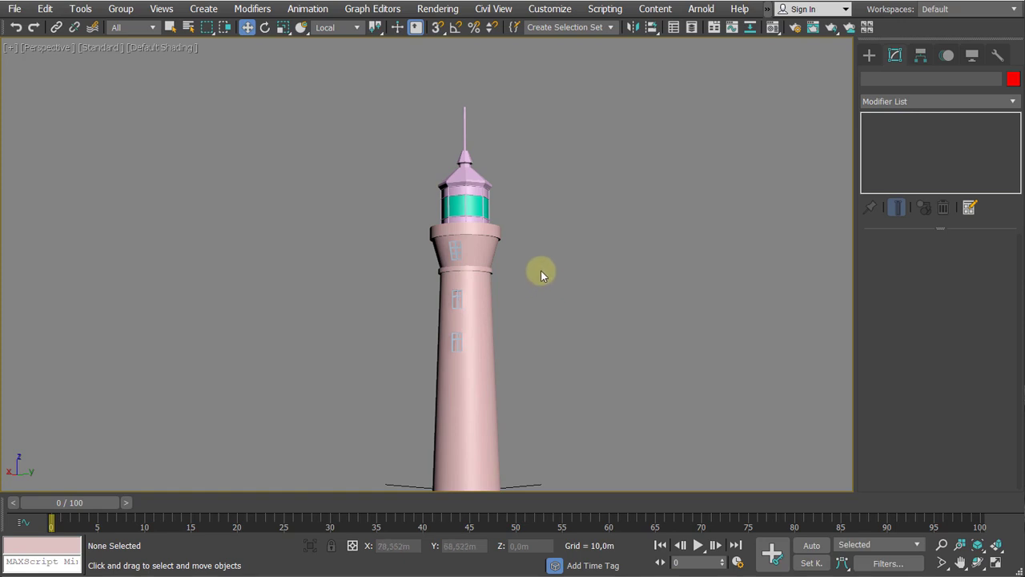
scroll(418, 172, up, 3)
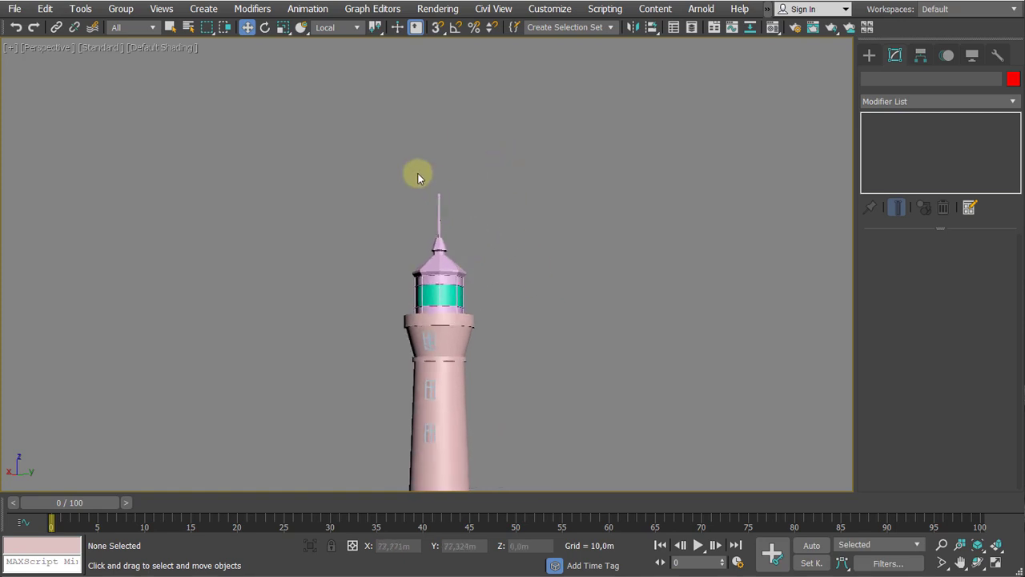
Shorten the roof's spire by lowering its top vertices, then deselect the roof
click(447, 235)
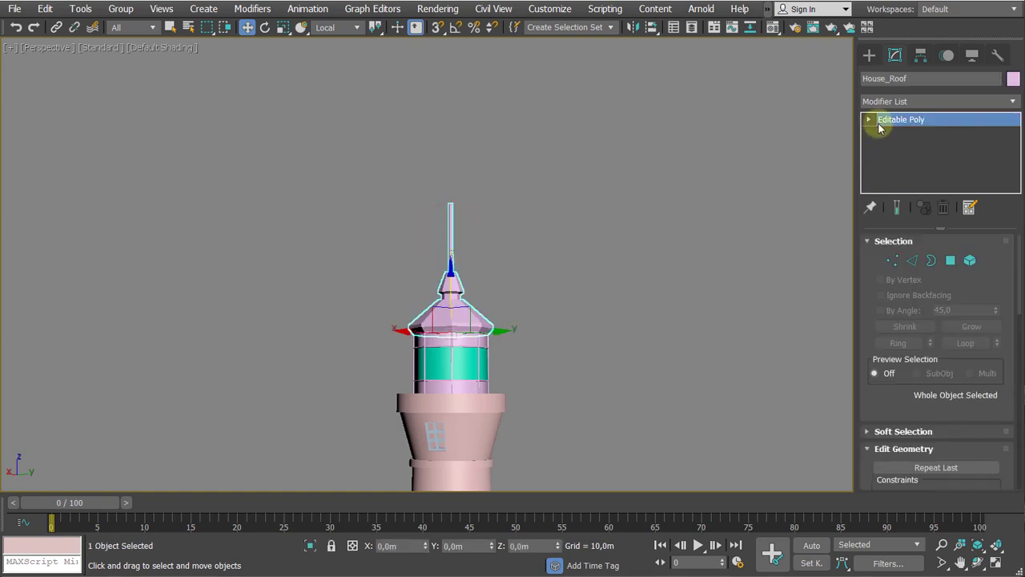
key(1)
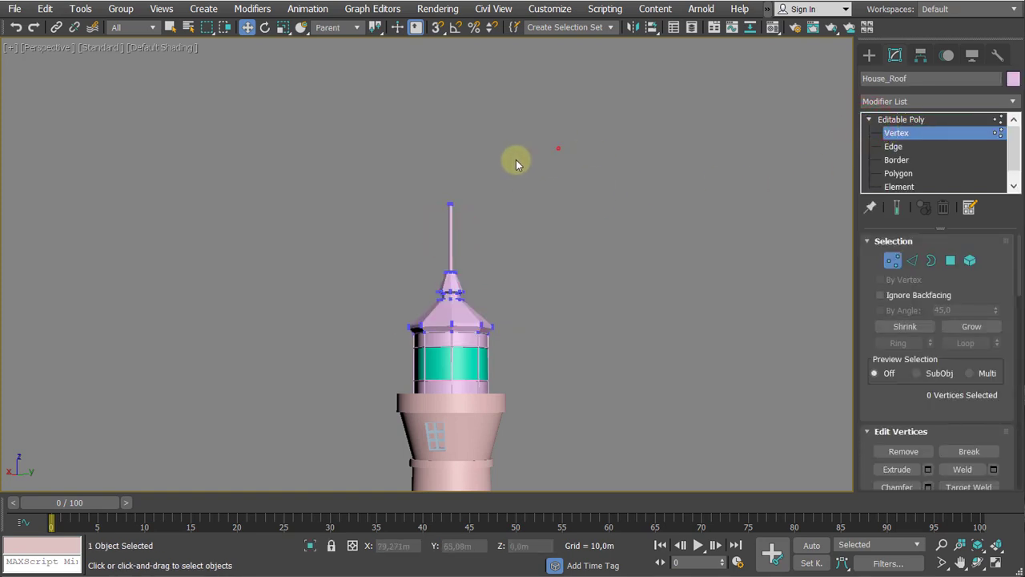
drag(450, 159, 441, 183)
click(901, 119)
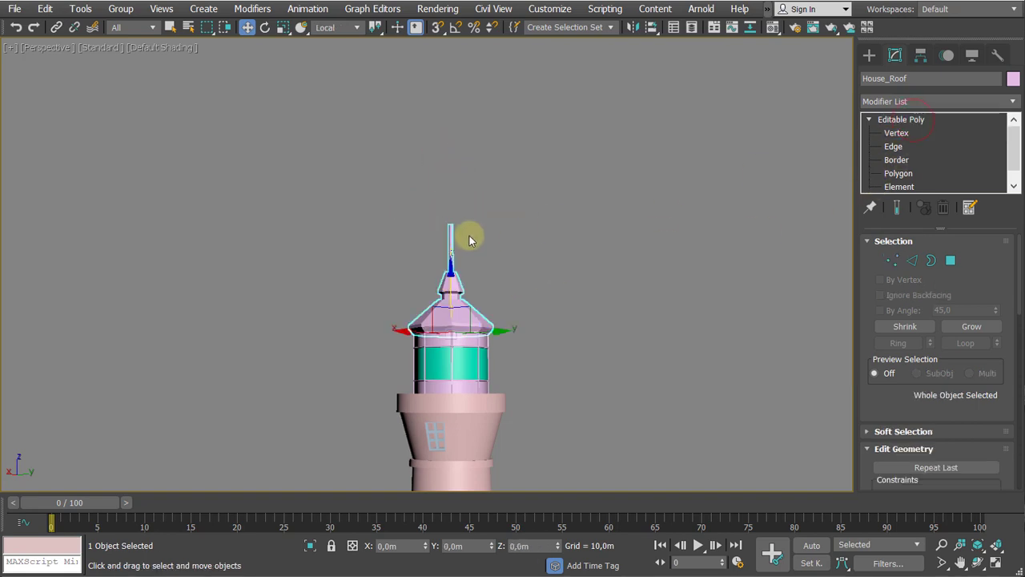
click(512, 218)
Examine the lighthouse's roof, glazed top room and upper tower from near and far
scroll(544, 197, down, 4)
middle_drag(567, 137, 602, 181)
scroll(541, 185, up, 3)
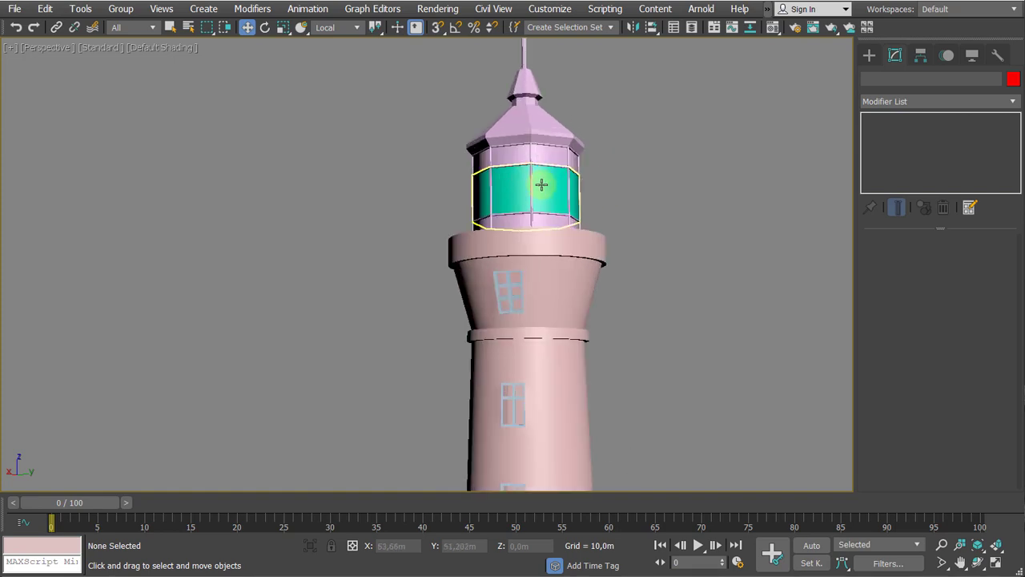
scroll(612, 195, down, 5)
scroll(572, 173, up, 6)
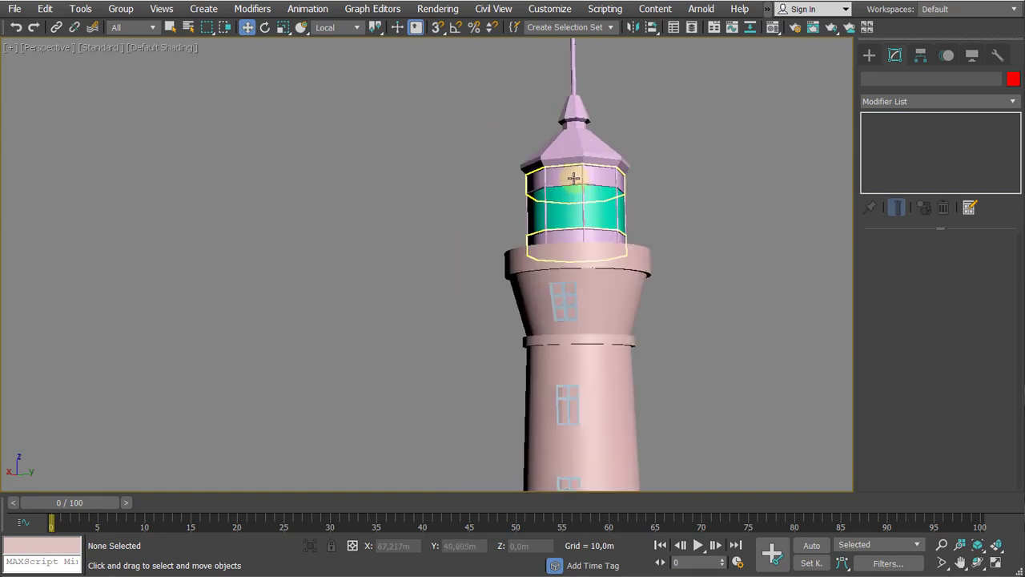
scroll(668, 167, down, 6)
middle_drag(705, 176, 585, 192)
scroll(588, 200, up, 5)
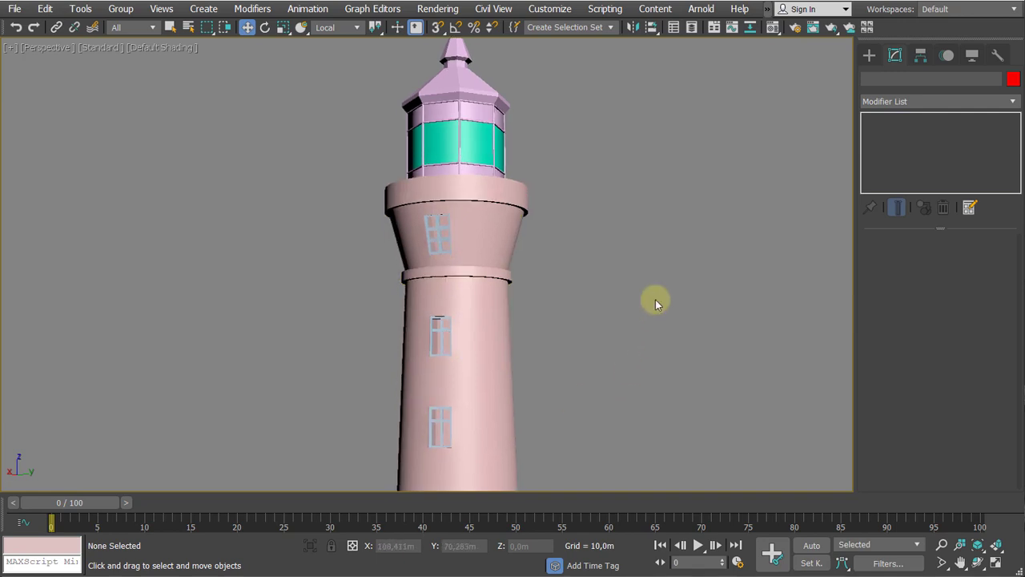
scroll(655, 300, down, 3)
middle_drag(655, 300, 656, 274)
scroll(595, 311, up, 3)
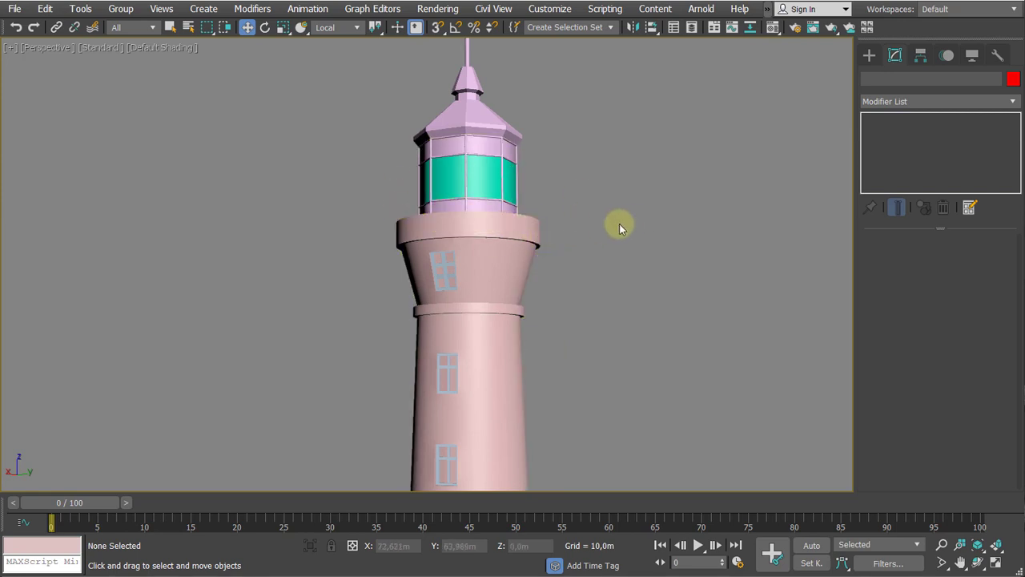
mouse_move(583, 215)
alt+middle_down()
mouse_move(576, 243)
mouse_move(585, 198)
mouse_move(584, 215)
alt+middle_up()
scroll(585, 199, up, 3)
scroll(579, 266, down, 3)
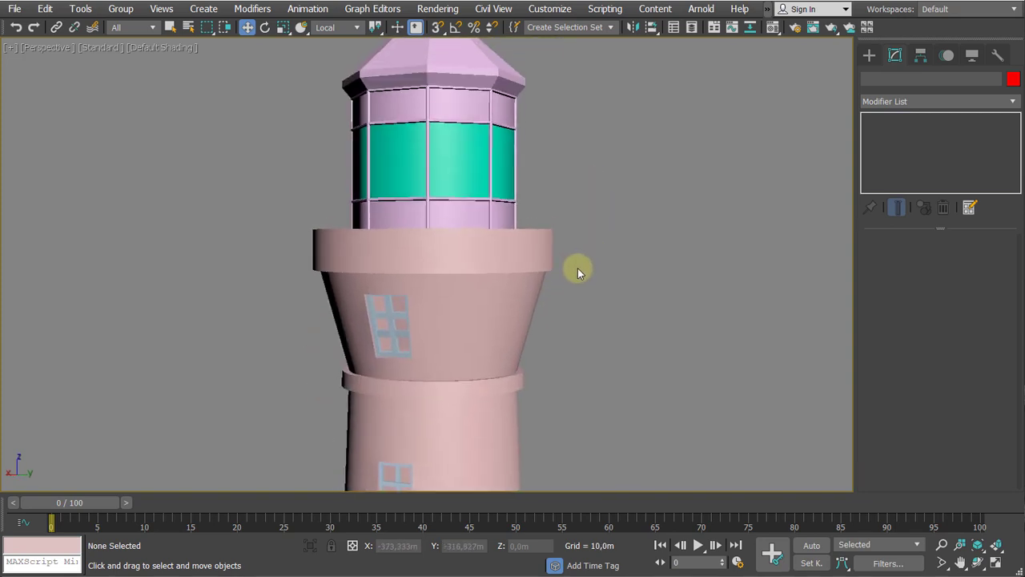
Turn on edged faces and examine the round ledge surrounding the octagonal top room from above
key(F4)
scroll(503, 240, down, 1)
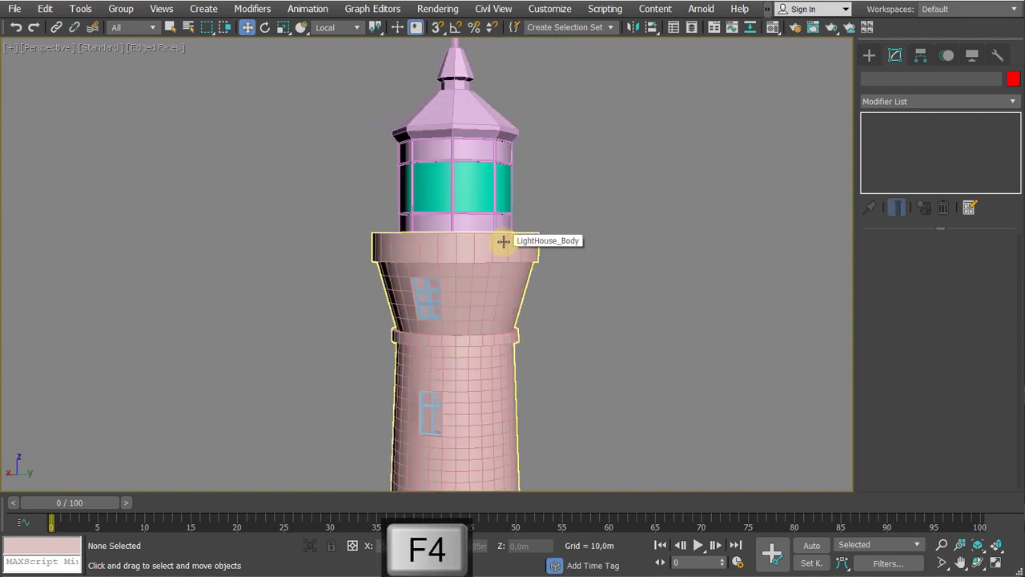
alt+middle_drag(503, 240, 540, 265)
scroll(526, 304, up, 3)
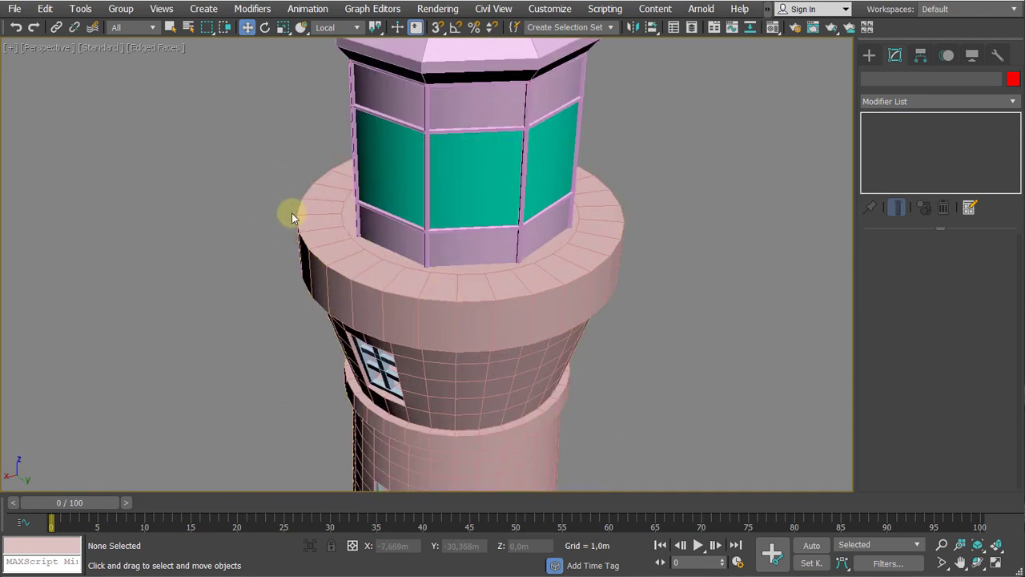
middle_drag(712, 298, 645, 447)
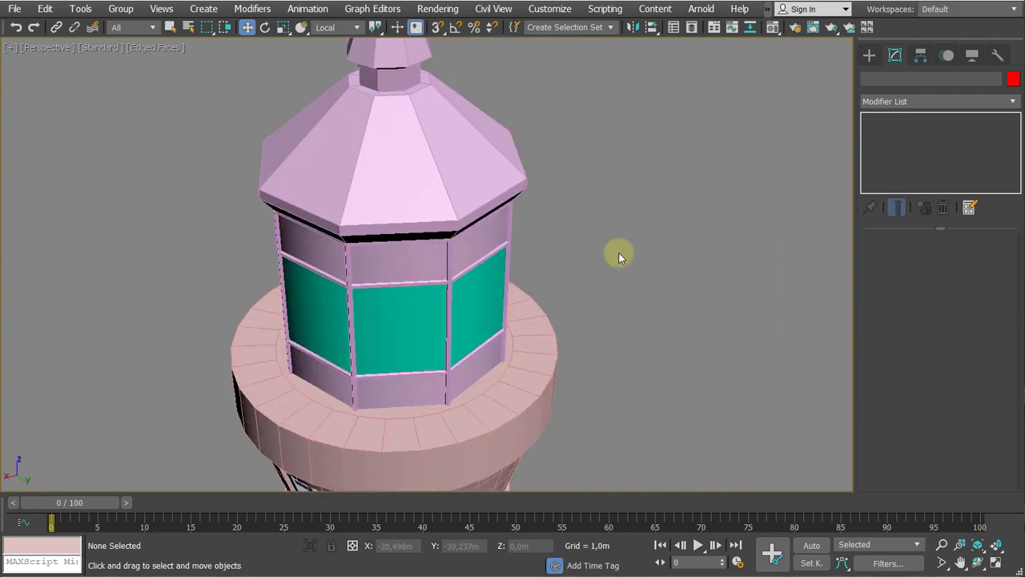
scroll(618, 251, down, 3)
middle_drag(618, 251, 613, 229)
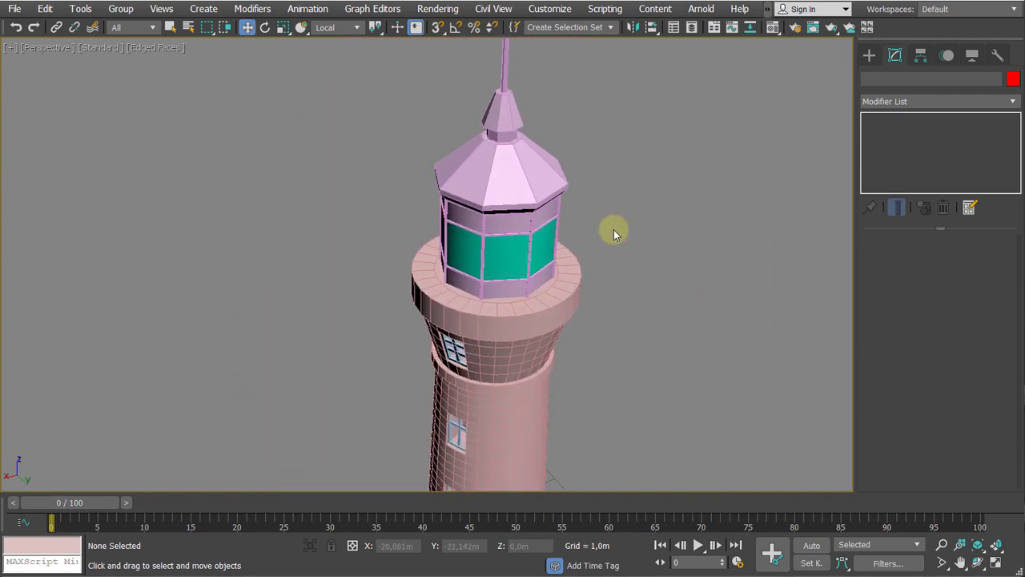
Create a low eight-sided cylinder with a radius of about 4,2 m on the ground beside the lighthouse
click(869, 54)
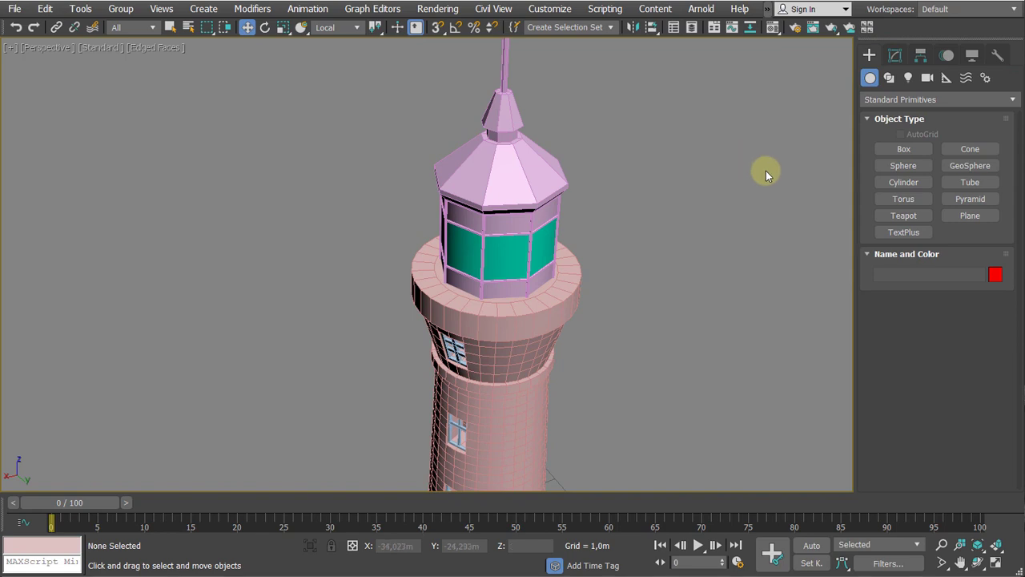
click(894, 182)
scroll(556, 187, down, 5)
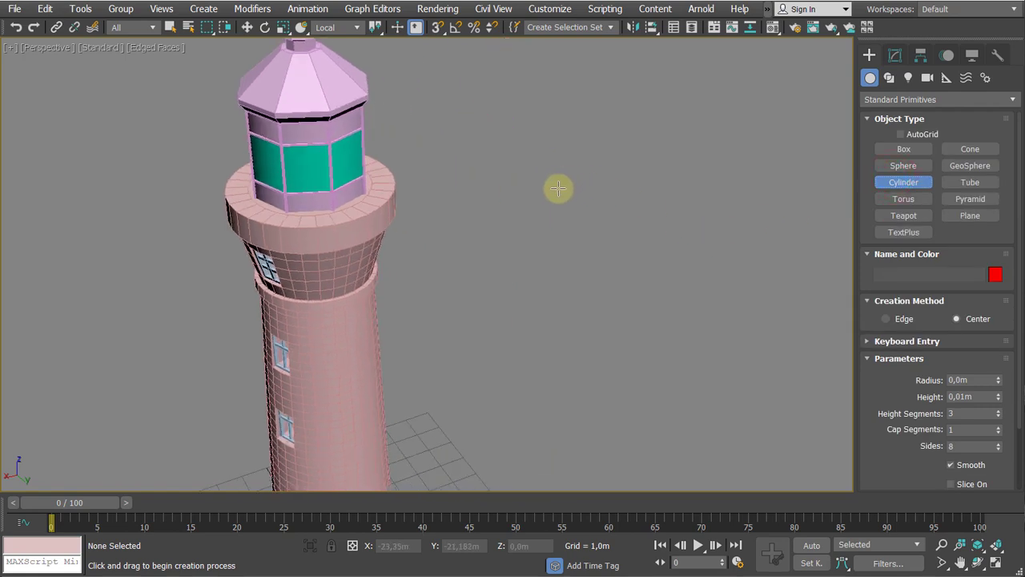
drag(482, 422, 542, 453)
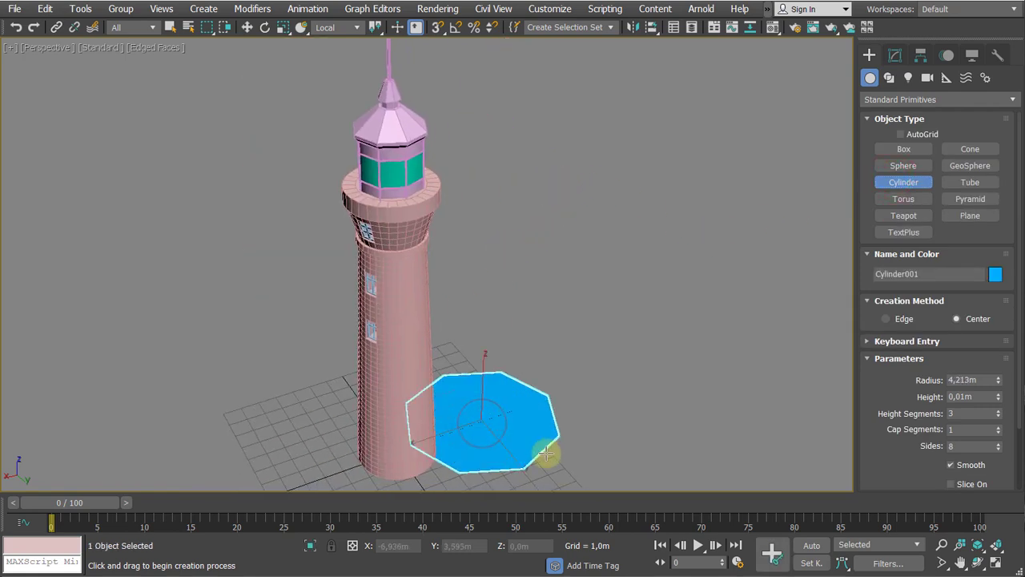
click(481, 428)
Quick Align the new eight-sided cylinder with the octagonal top room on the tower
key(w)
key(shift+a)
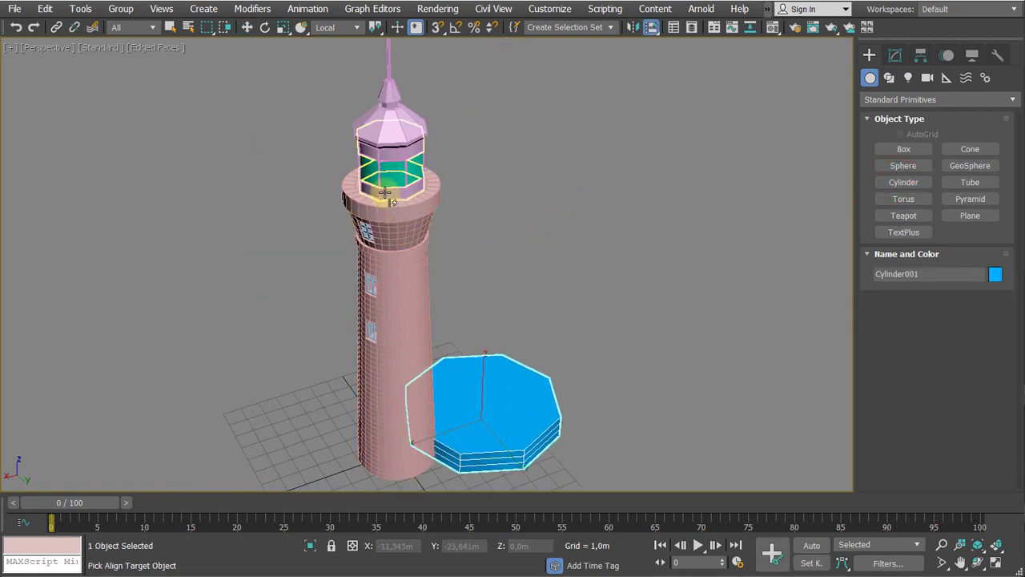
click(388, 196)
middle_drag(388, 195, 395, 290)
scroll(394, 290, up, 3)
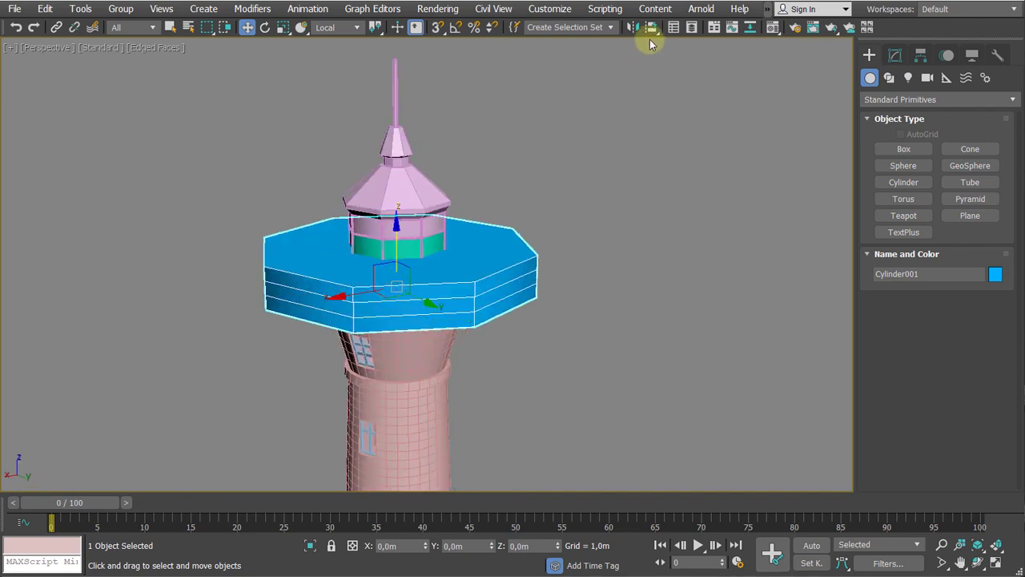
scroll(366, 317, up, 2)
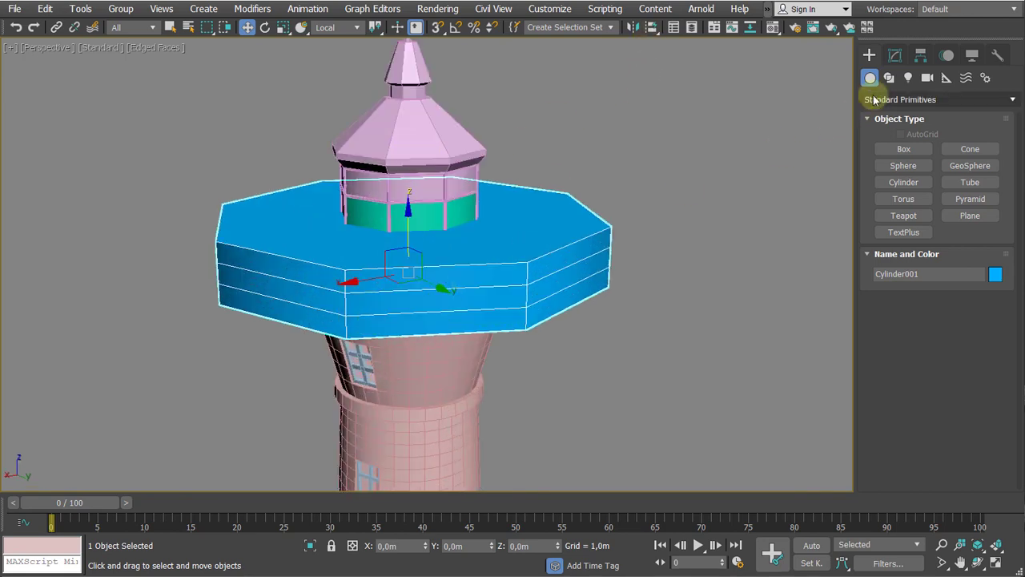
Reduce the cylinder's radius to about 2,8 m so that it only slightly overhangs the tower's top
click(894, 55)
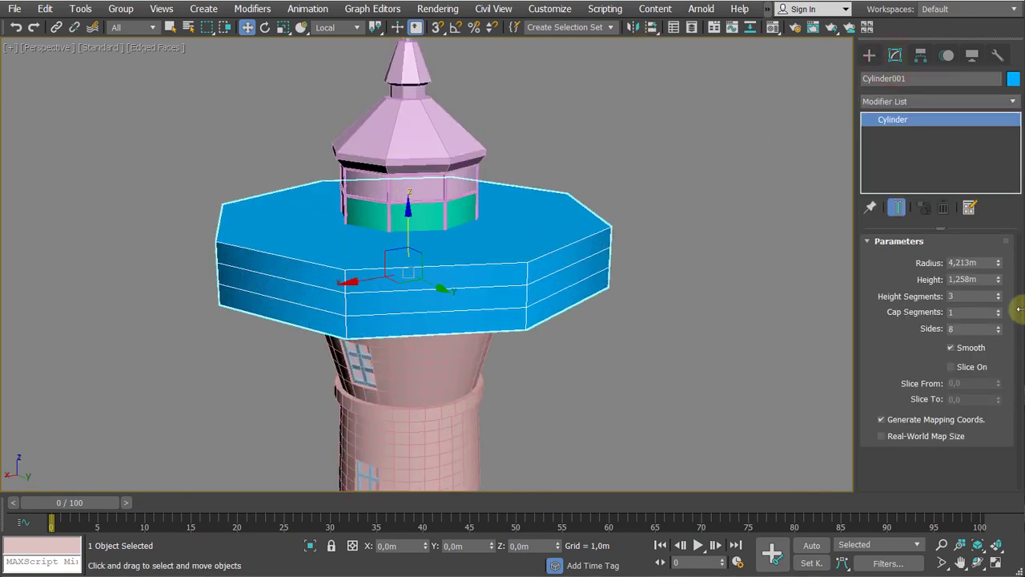
drag(1000, 262, 1000, 273)
alt+middle_drag(635, 274, 658, 193)
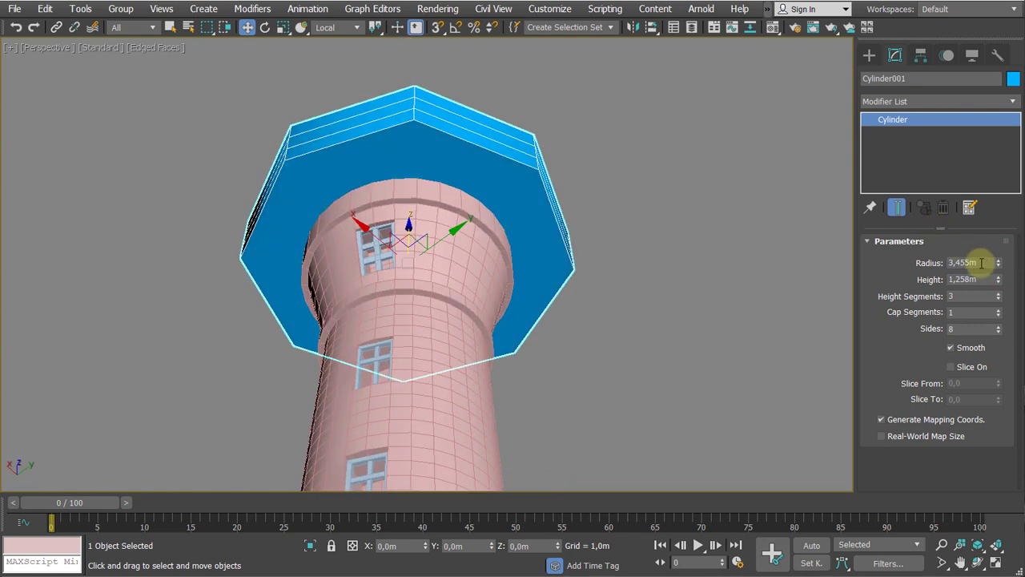
drag(997, 268, 997, 271)
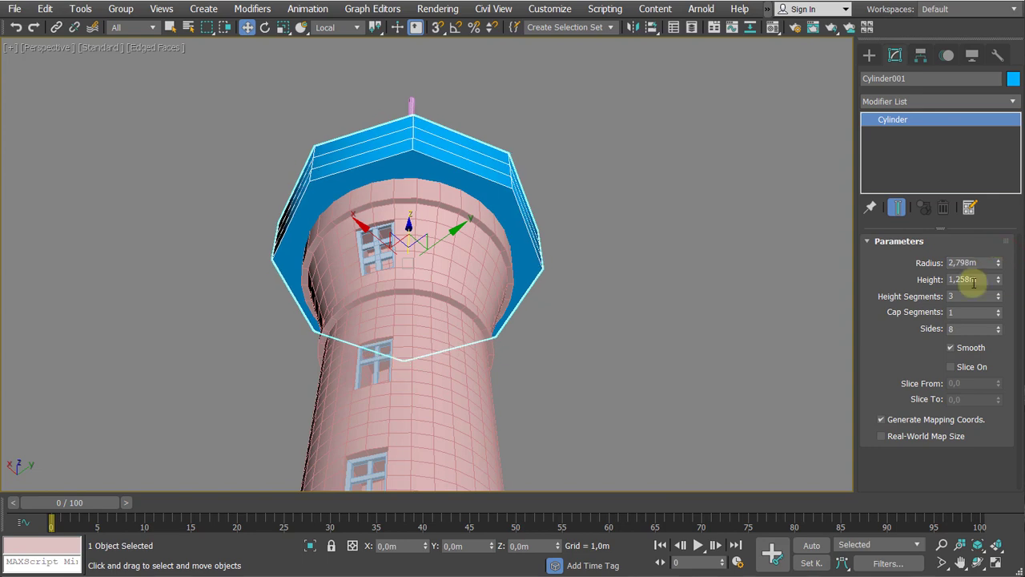
alt+middle_drag(641, 321, 665, 280)
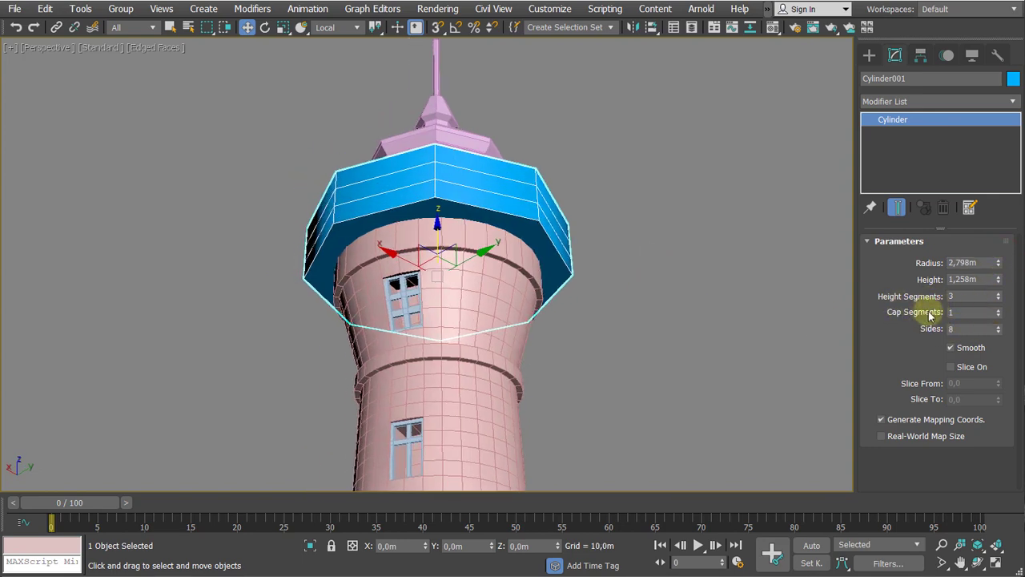
Set the cylinder's height segments to 1 and its number of sides to 60
drag(998, 299, 1002, 359)
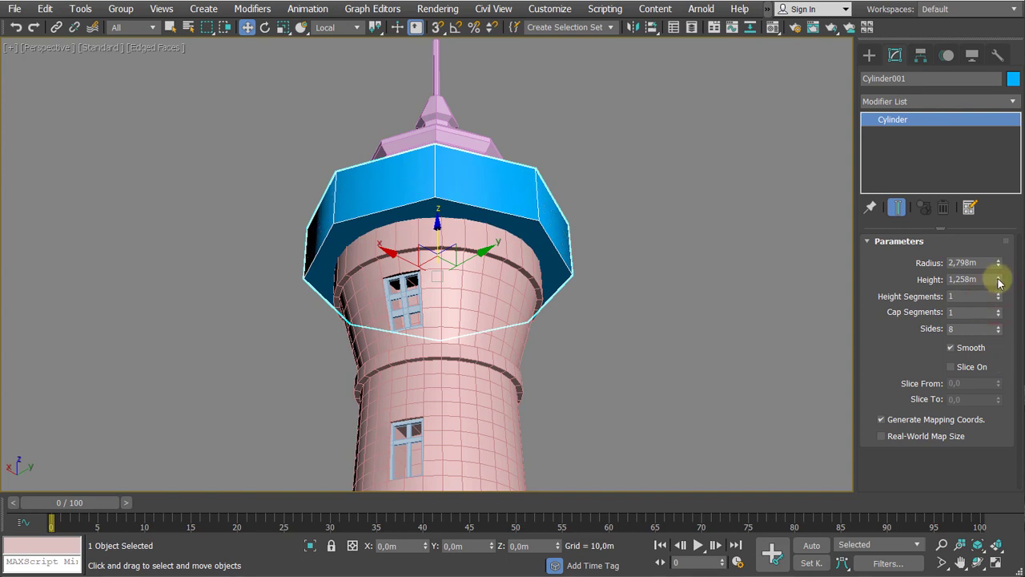
click(988, 329)
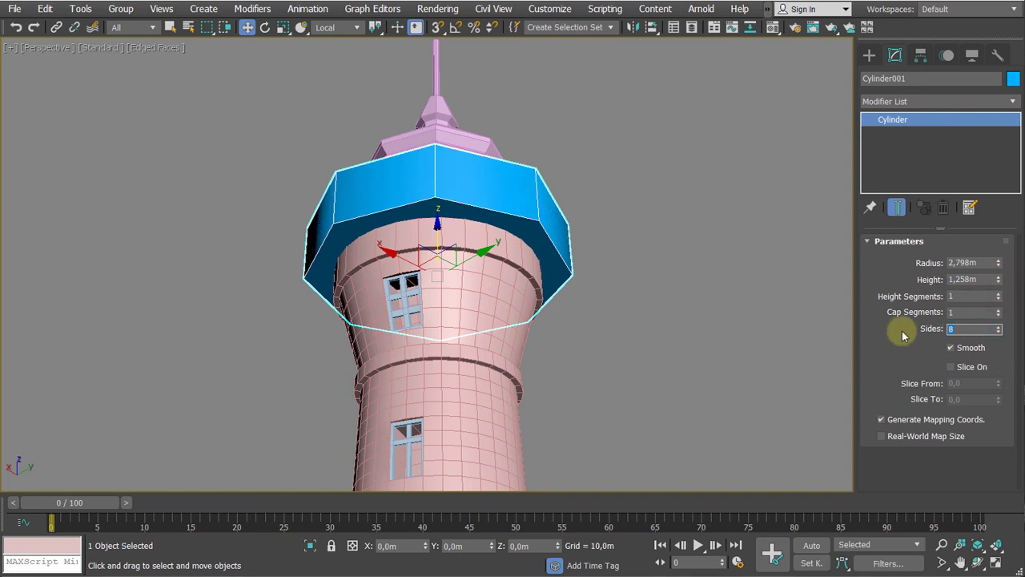
key(Return)
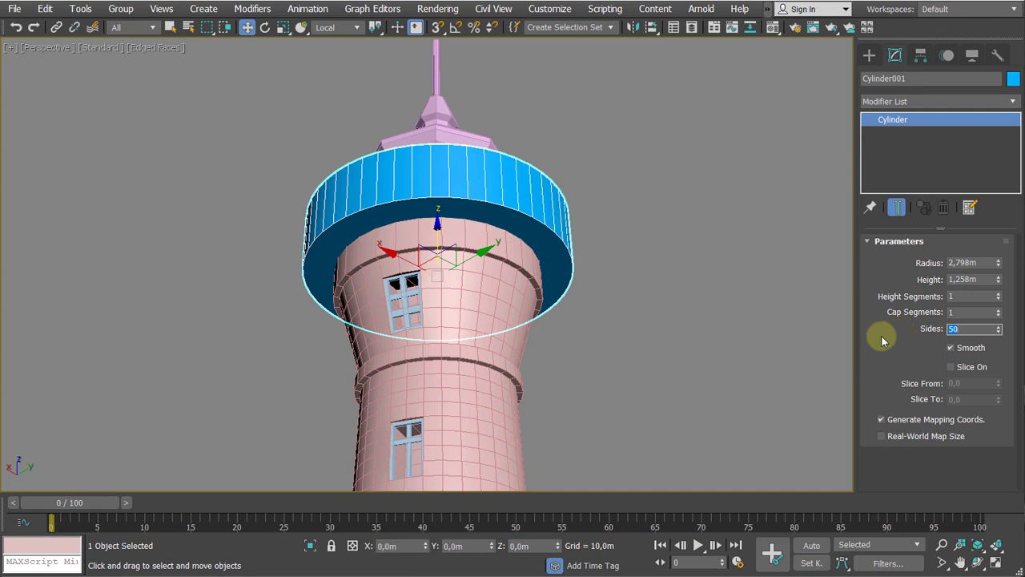
key(BackSpace)
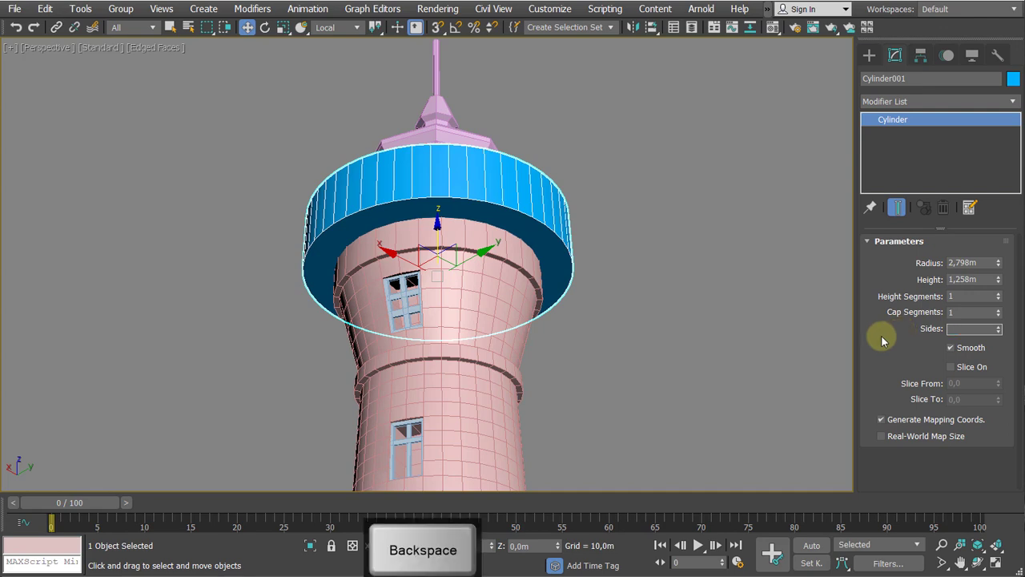
key(Return)
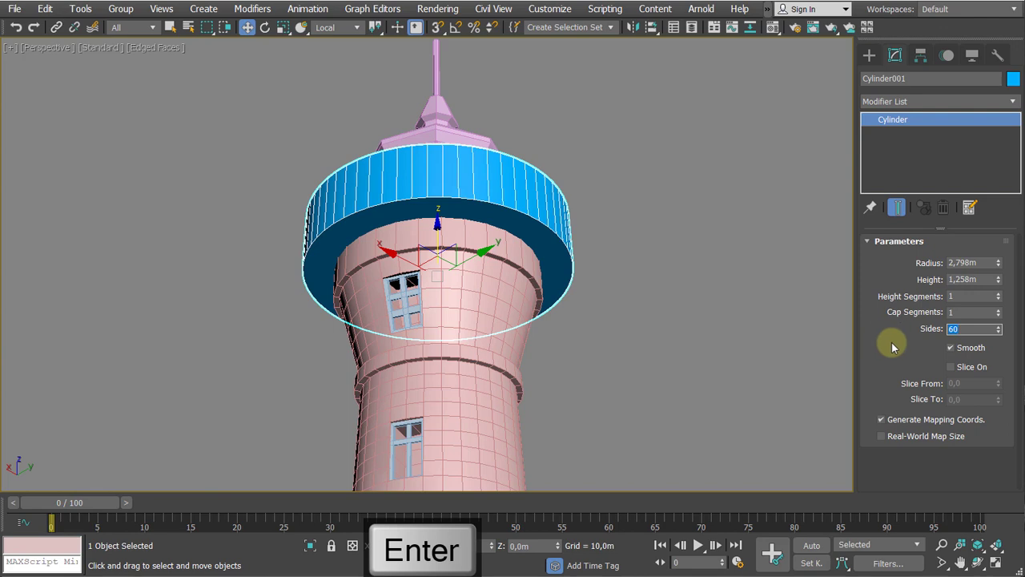
Reduce the cylinder's height to about 0,115 m to make a thin disc around the top room
drag(997, 281, 1001, 337)
alt+middle_drag(699, 317, 699, 339)
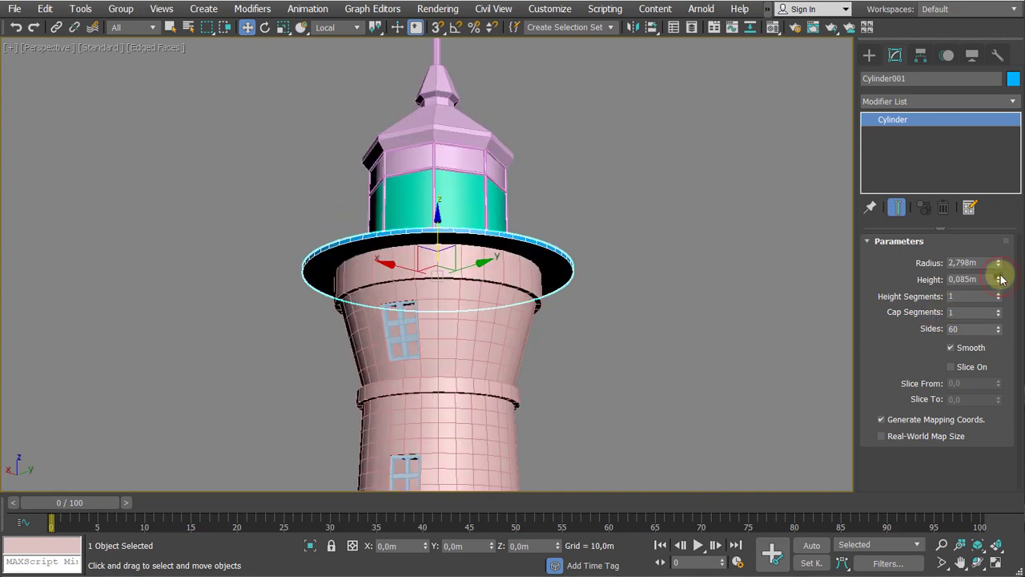
drag(1002, 279, 998, 273)
scroll(563, 293, up, 4)
alt+middle_drag(601, 293, 587, 321)
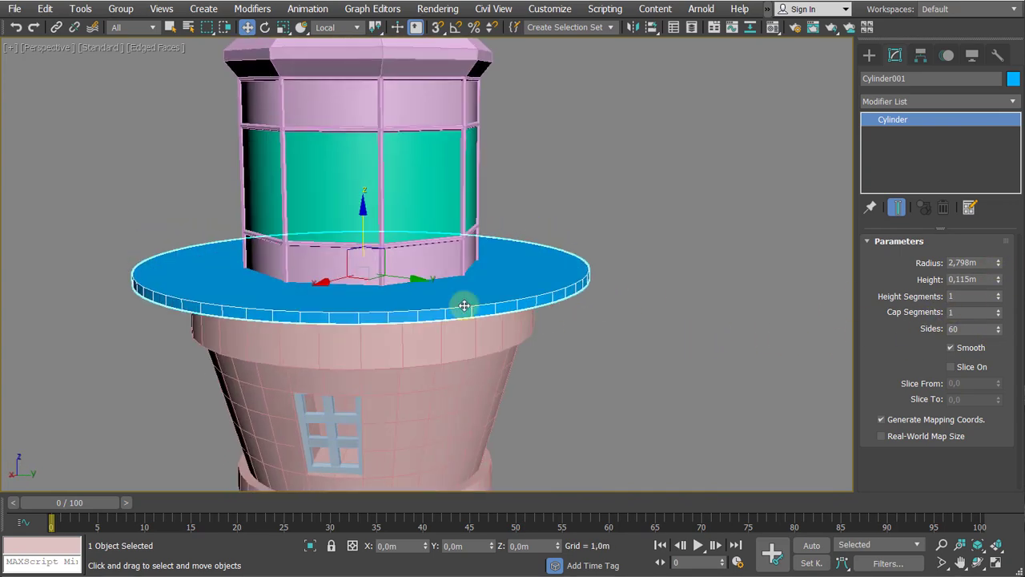
Lower the disc about 0,015 m onto the tower's upper rim, and deselect it
alt+middle_drag(464, 305, 611, 299)
scroll(494, 246, up, 3)
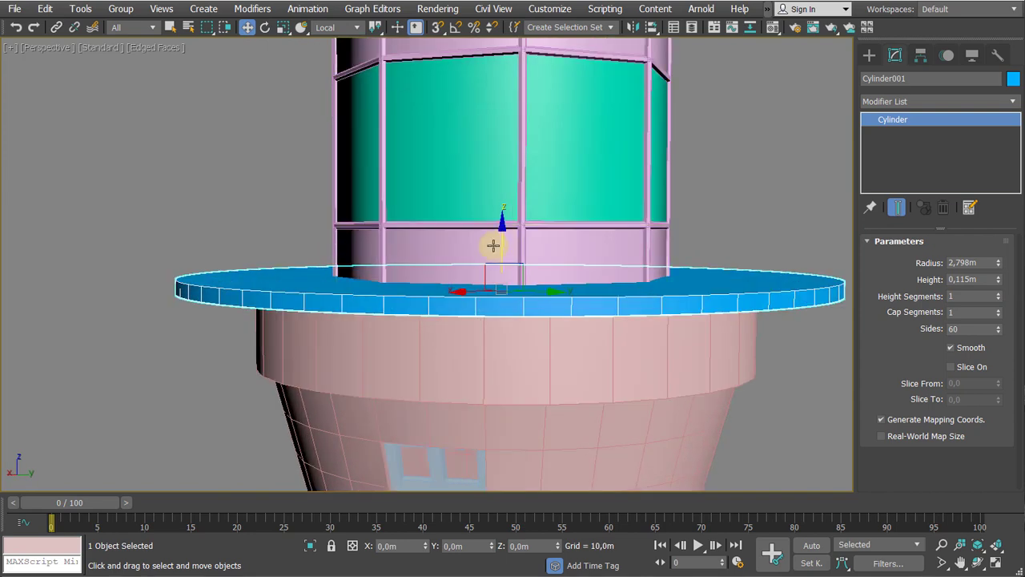
drag(503, 248, 506, 250)
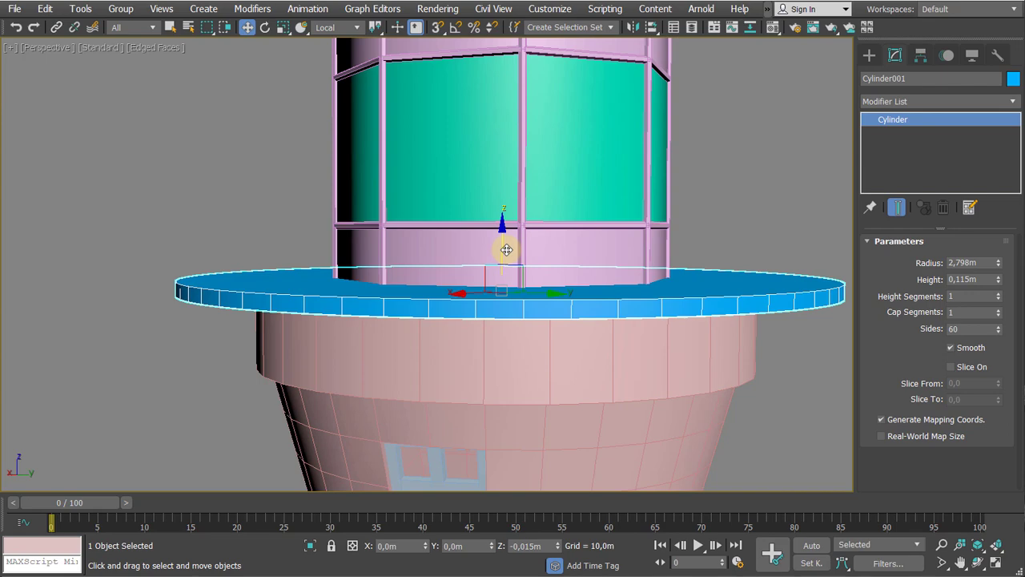
scroll(513, 270, down, 4)
alt+middle_drag(514, 275, 590, 221)
click(736, 229)
Turn off edged faces and examine the disc and upper tower from near, far and below
alt+middle_drag(737, 229, 612, 196)
scroll(608, 282, down, 3)
scroll(630, 194, down, 2)
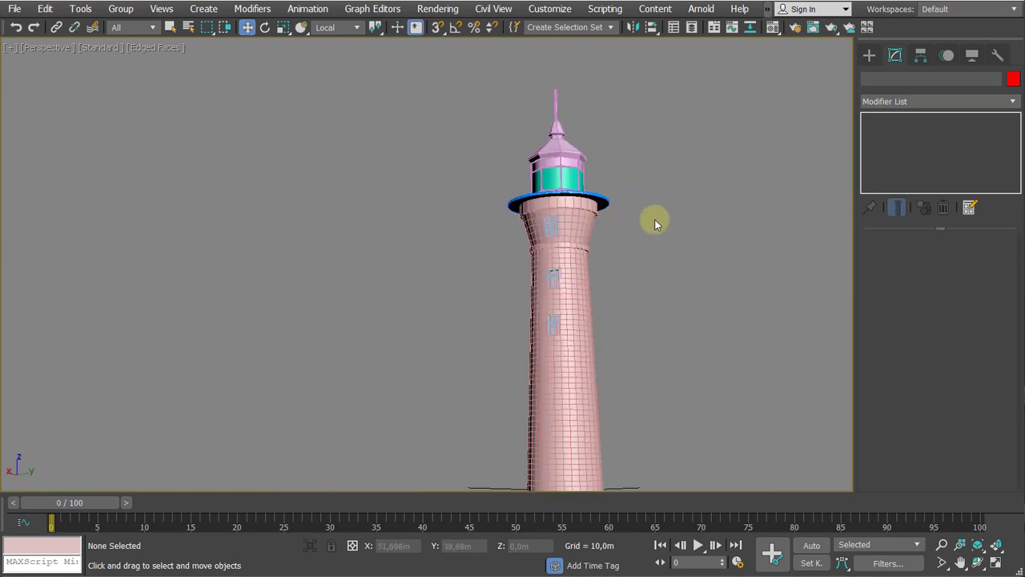
key(F4)
middle_drag(617, 233, 596, 208)
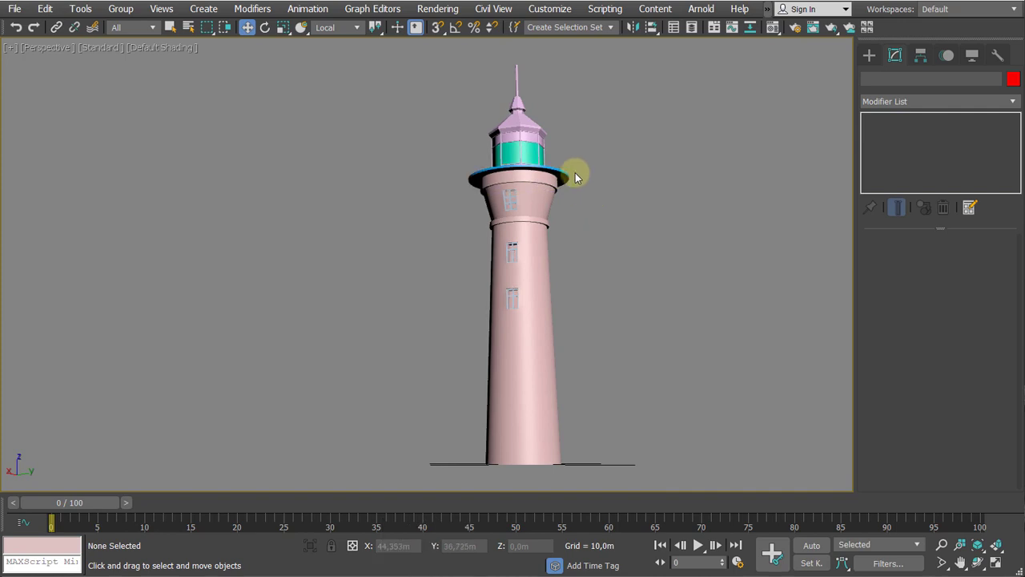
scroll(575, 176, up, 5)
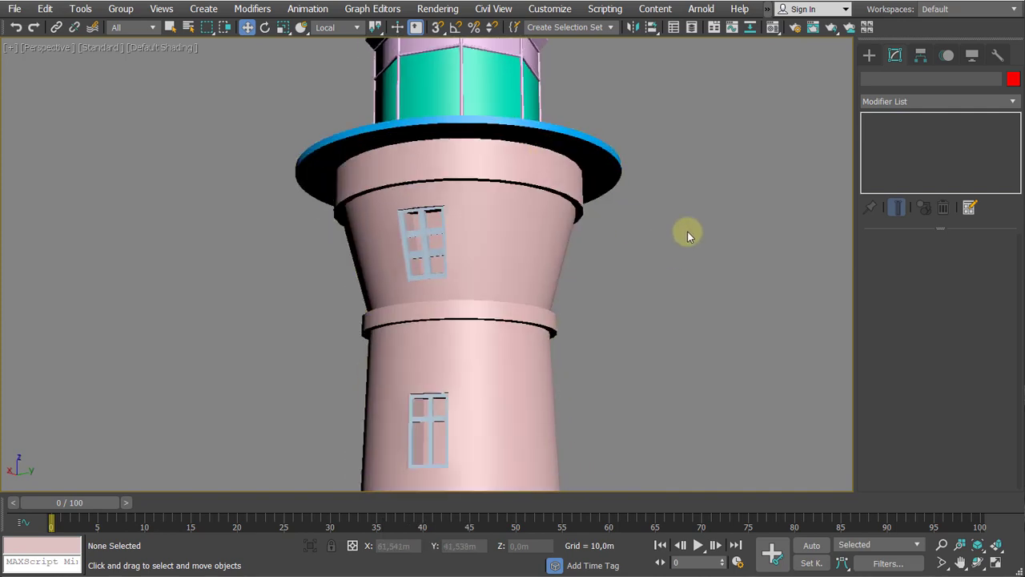
alt+middle_drag(687, 231, 696, 219)
middle_drag(696, 219, 659, 344)
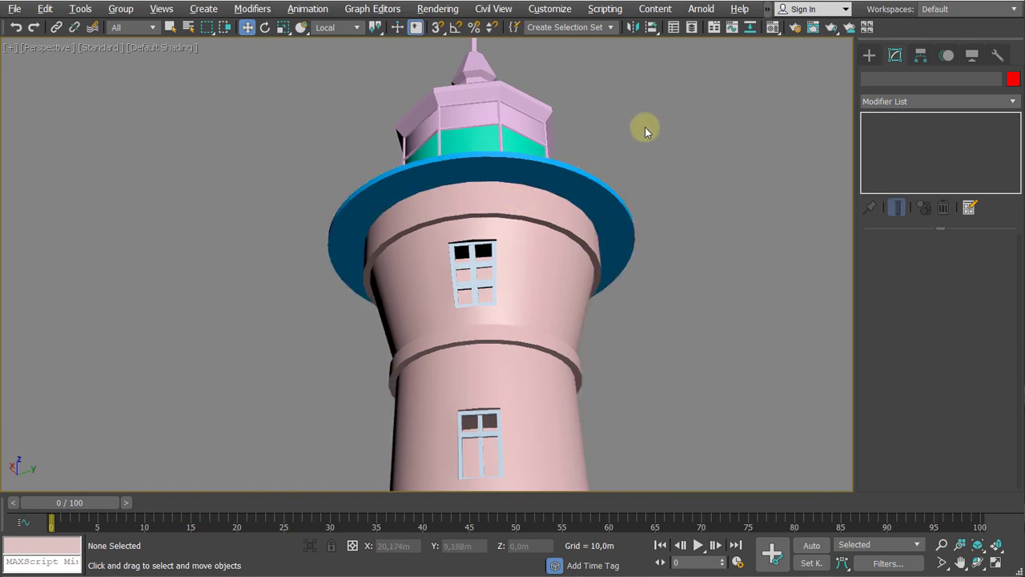
alt+middle_drag(645, 130, 624, 133)
Select the disc around the top room and turn edged faces back on, viewing its rim and underside up close
click(527, 278)
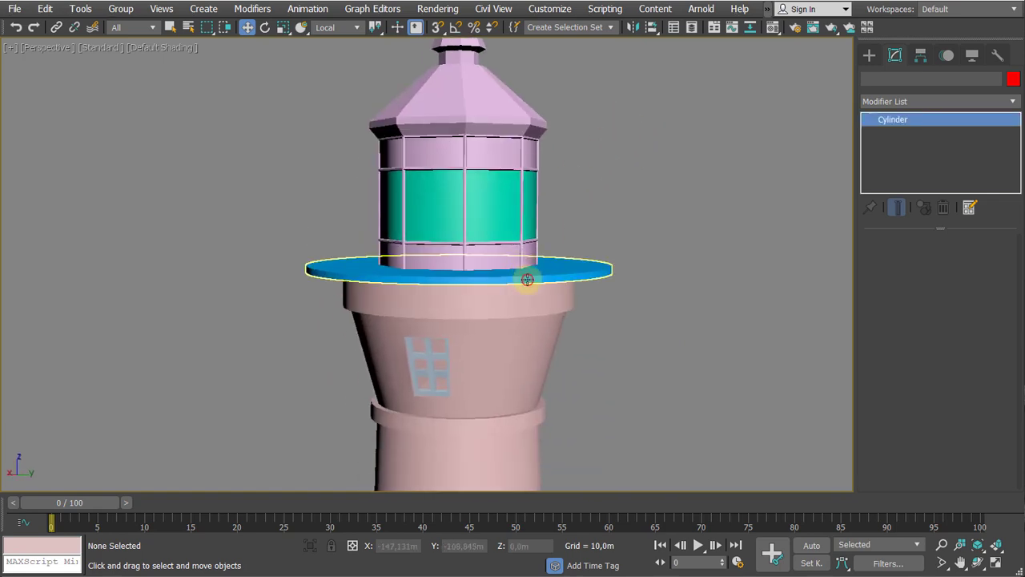
scroll(488, 272, up, 4)
key(F4)
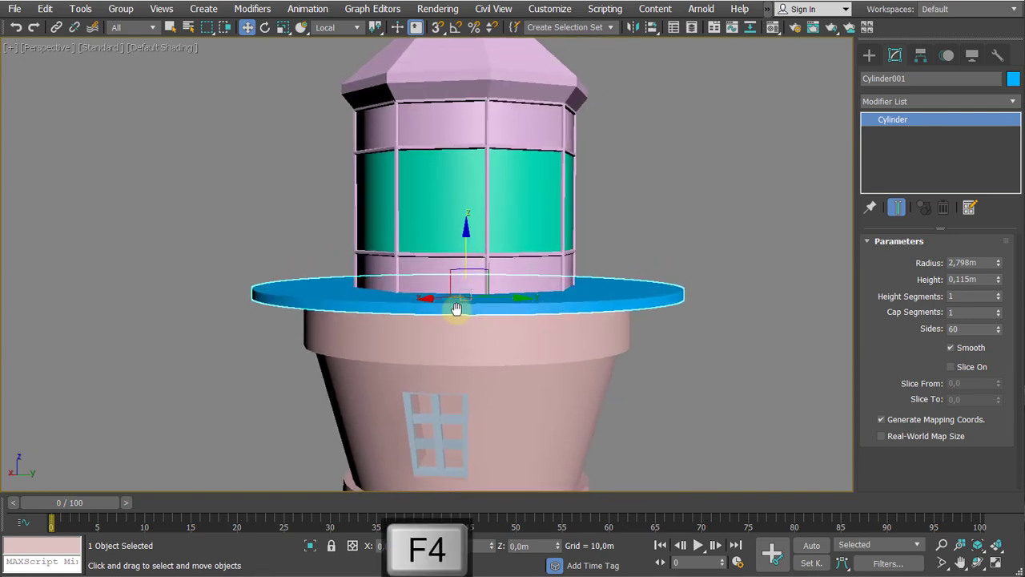
alt+middle_drag(456, 308, 470, 288)
scroll(508, 259, up, 3)
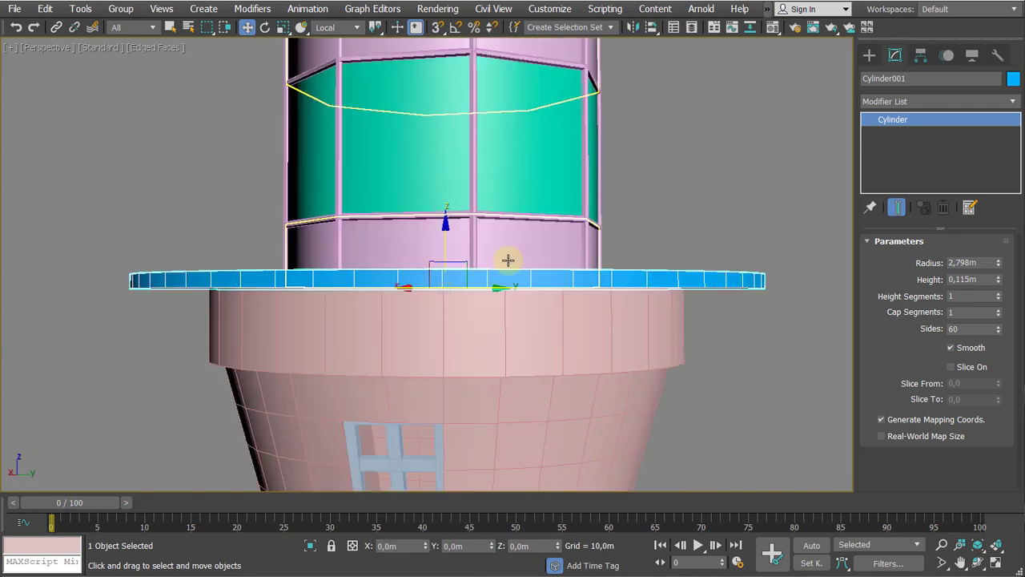
alt+middle_drag(508, 260, 525, 233)
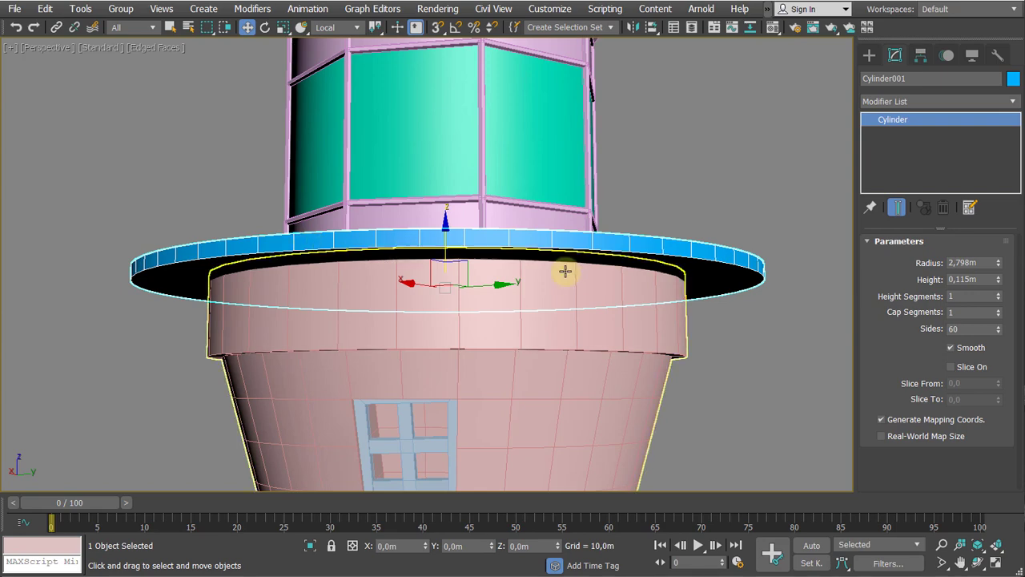
alt+middle_drag(568, 245, 395, 266)
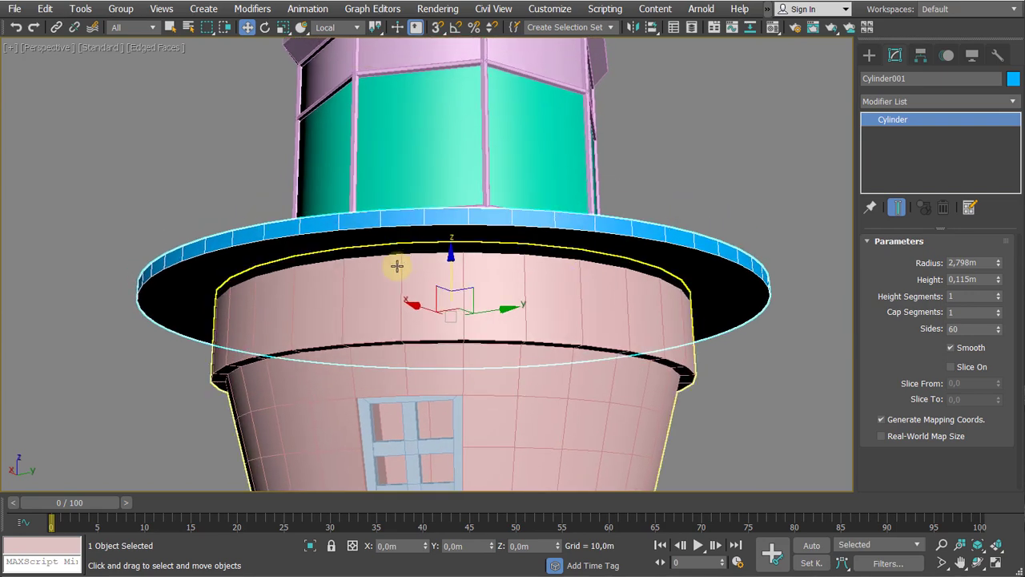
Convert the disc to an Editable Poly and switch to editing its polygons
right_click(515, 236)
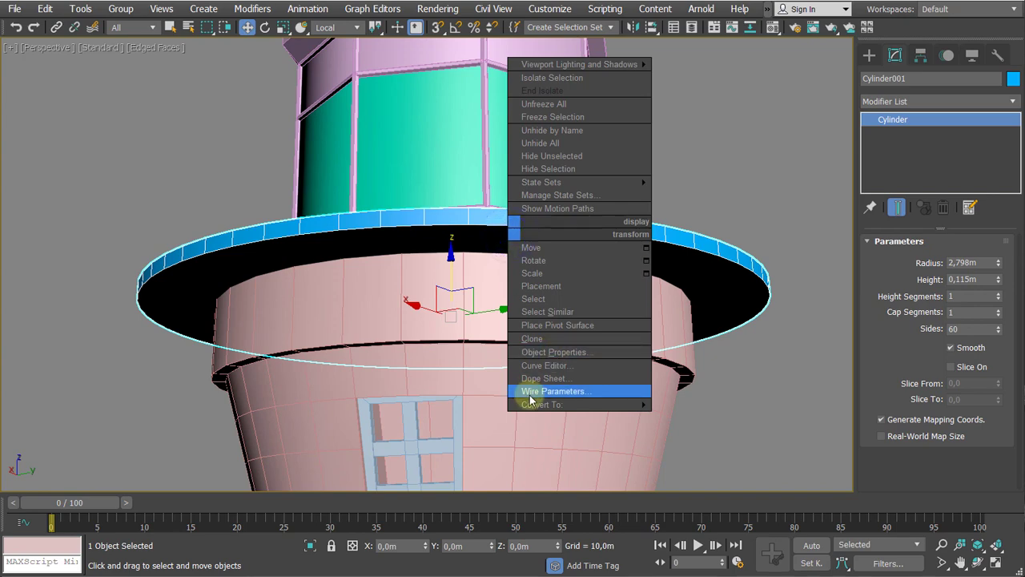
mouse_move(560, 402)
click(717, 415)
alt+middle_drag(701, 346, 691, 296)
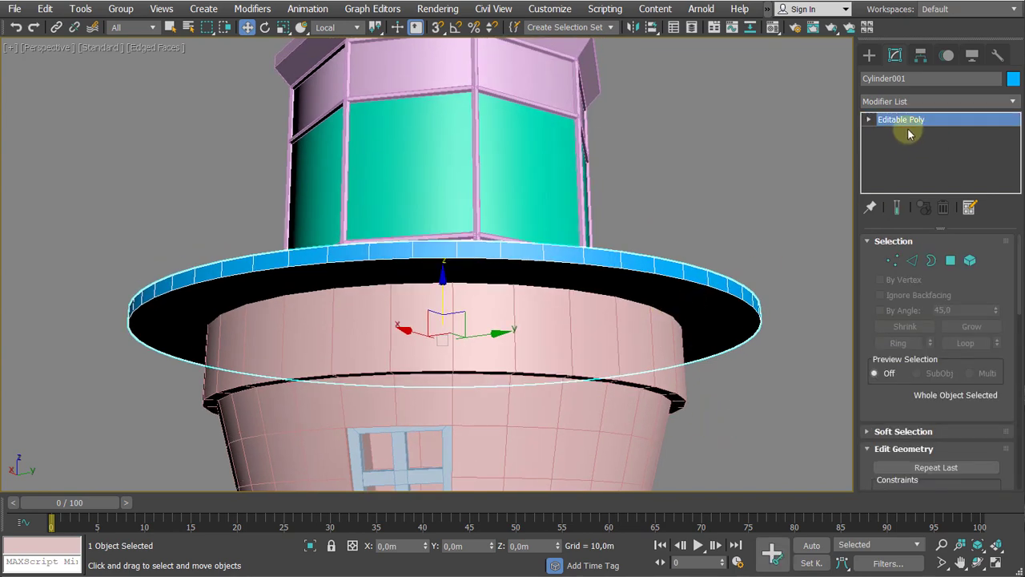
click(869, 119)
click(887, 174)
alt+middle_drag(736, 230, 739, 248)
scroll(699, 285, up, 2)
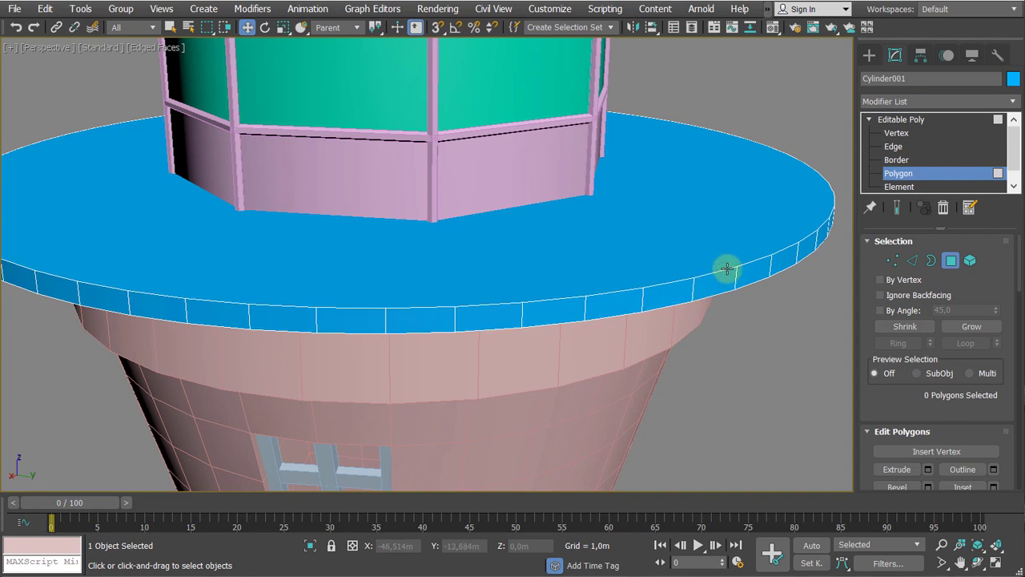
click(893, 146)
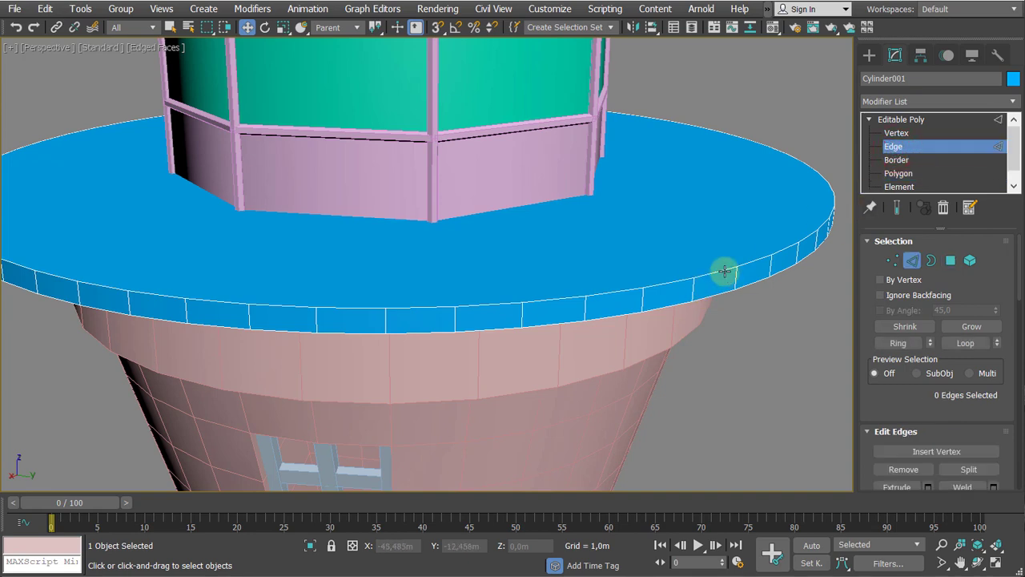
click(735, 278)
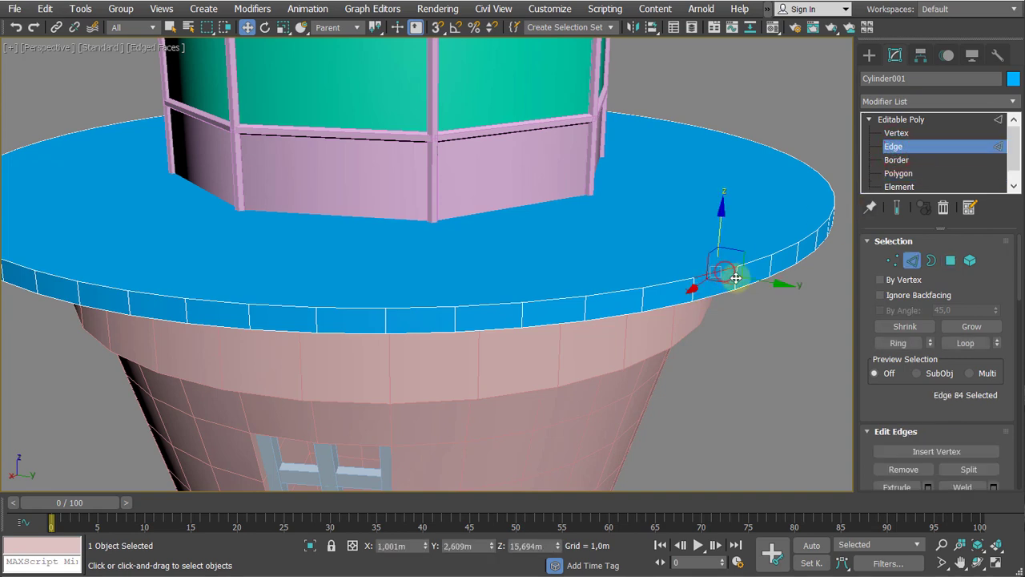
click(964, 345)
click(778, 346)
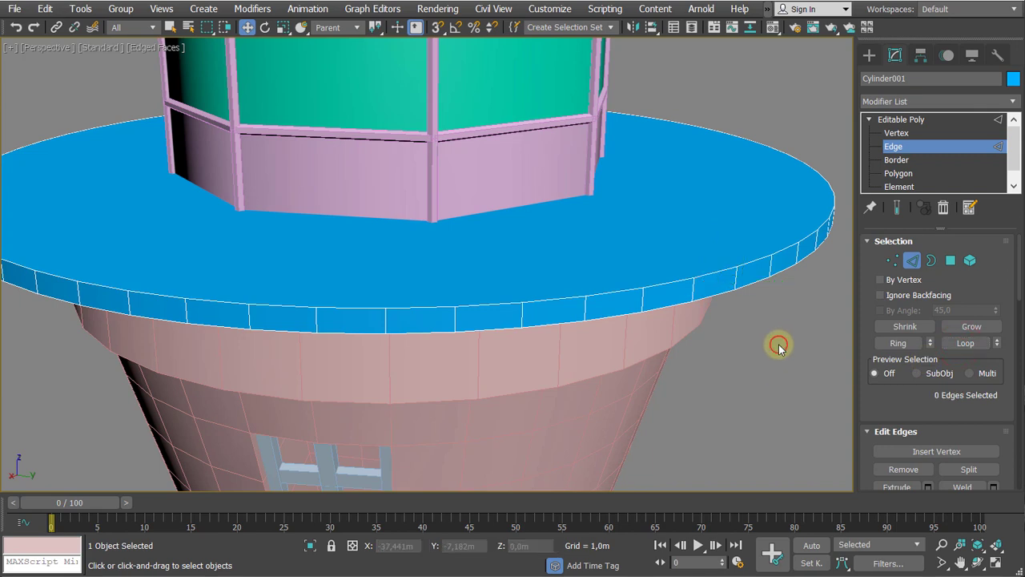
Select the disc's top polygon and inset it towards the centre
click(899, 173)
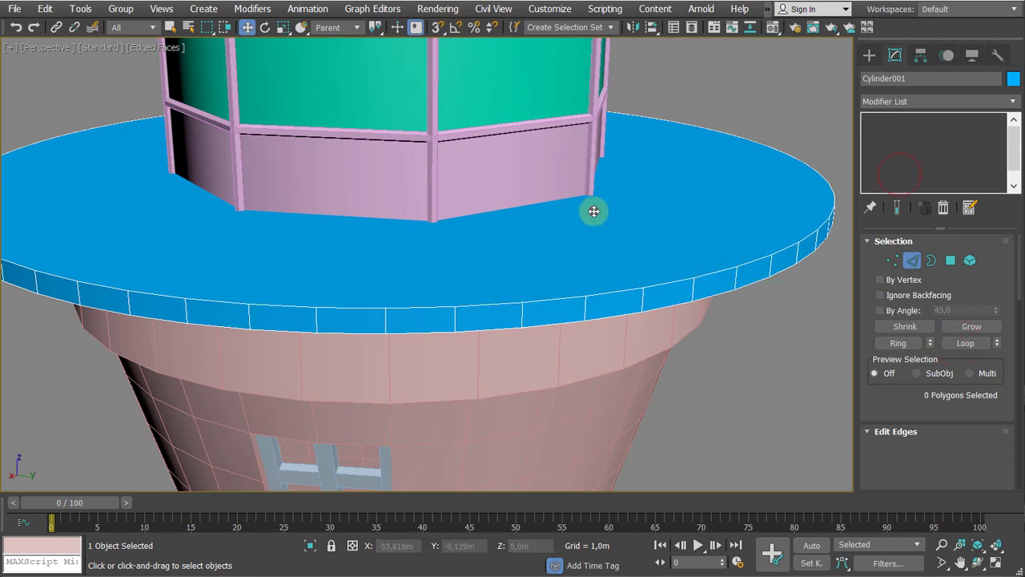
click(593, 211)
right_click(593, 210)
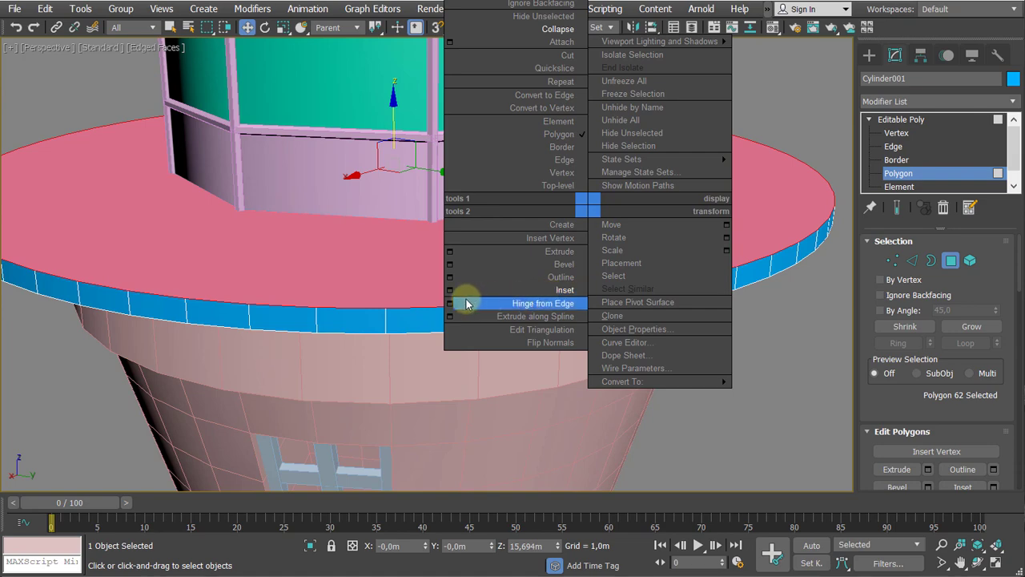
click(516, 291)
drag(529, 273, 530, 272)
Inset the polygon on the disc's underside towards the centre, and show the model in wireframe
alt+middle_drag(595, 326, 568, 313)
click(649, 158)
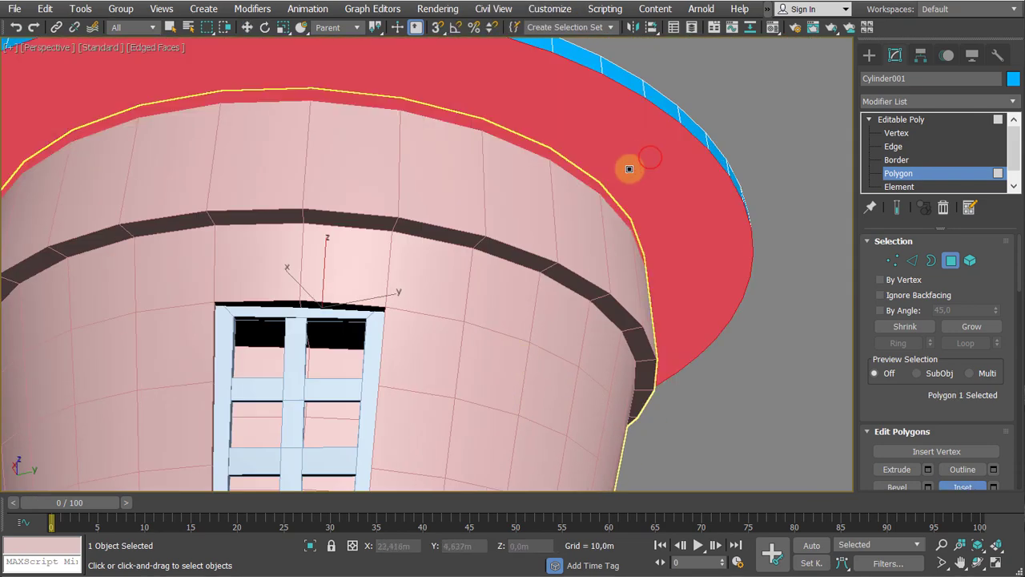
mouse_move(627, 173)
mouse_down()
mouse_move(622, 188)
mouse_move(633, 163)
mouse_move(632, 174)
mouse_up()
key(F3)
click(632, 175)
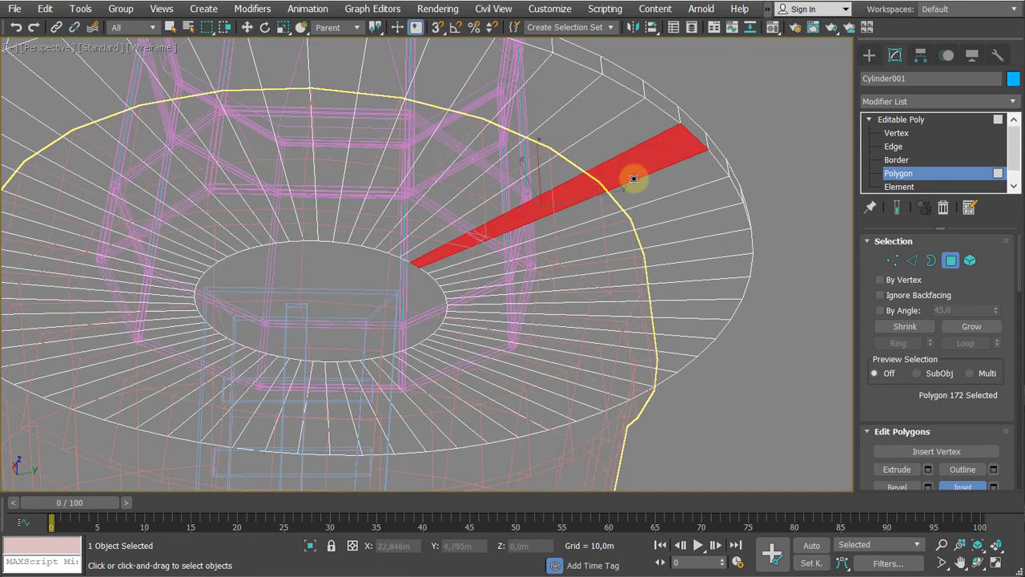
Show the model shaded with edged faces and select the complete edge loop around the disc's upper rim
key(w)
key(F3)
mouse_move(568, 249)
alt+middle_down()
mouse_move(572, 302)
mouse_move(536, 368)
alt+middle_up()
scroll(572, 302, up, 4)
click(893, 150)
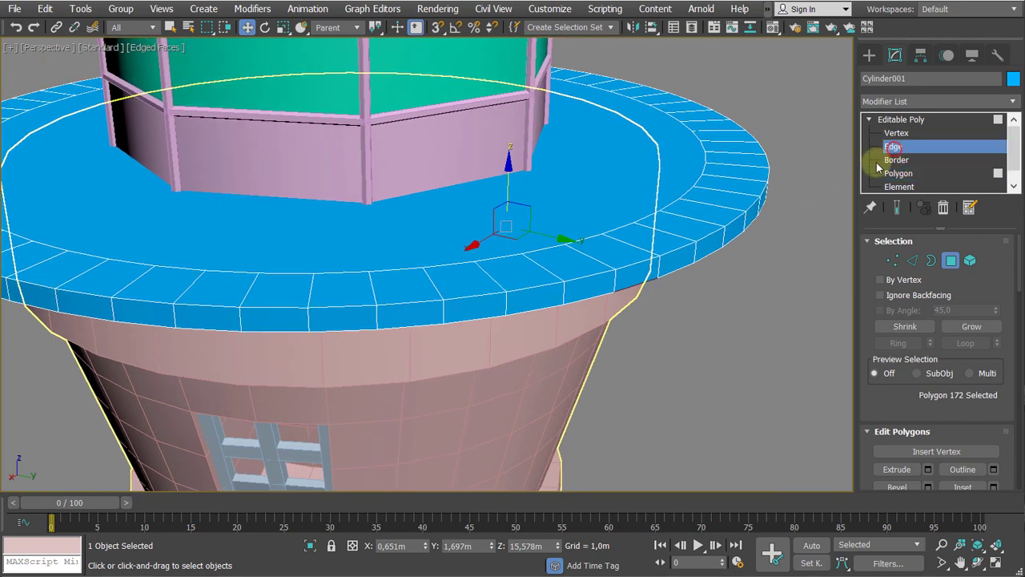
click(710, 234)
click(960, 344)
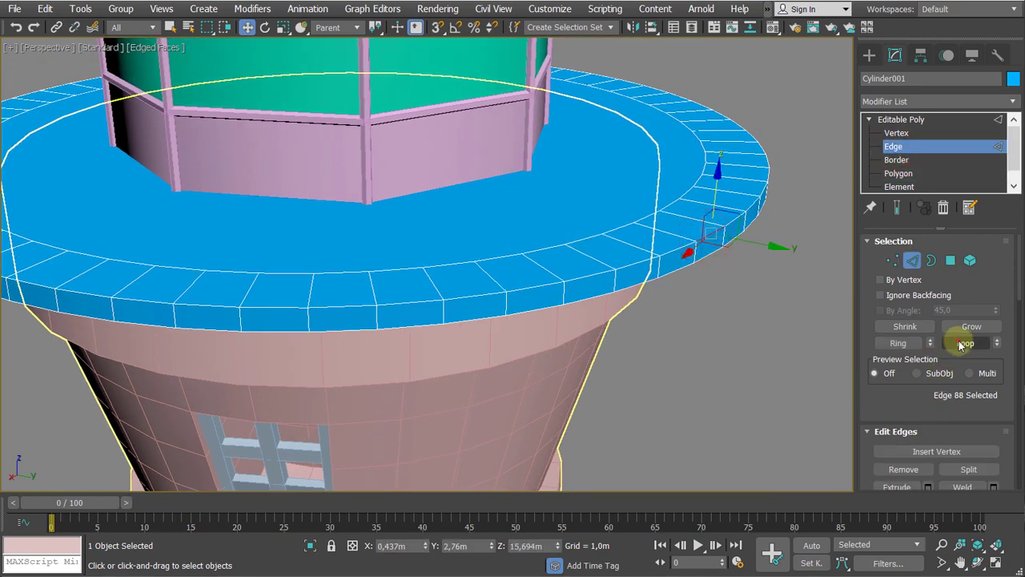
Add the full edge loop around the disc's lower rim to the edge selection
middle_drag(262, 275, 313, 238)
alt+middle_drag(364, 275, 400, 264)
middle_drag(400, 264, 365, 356)
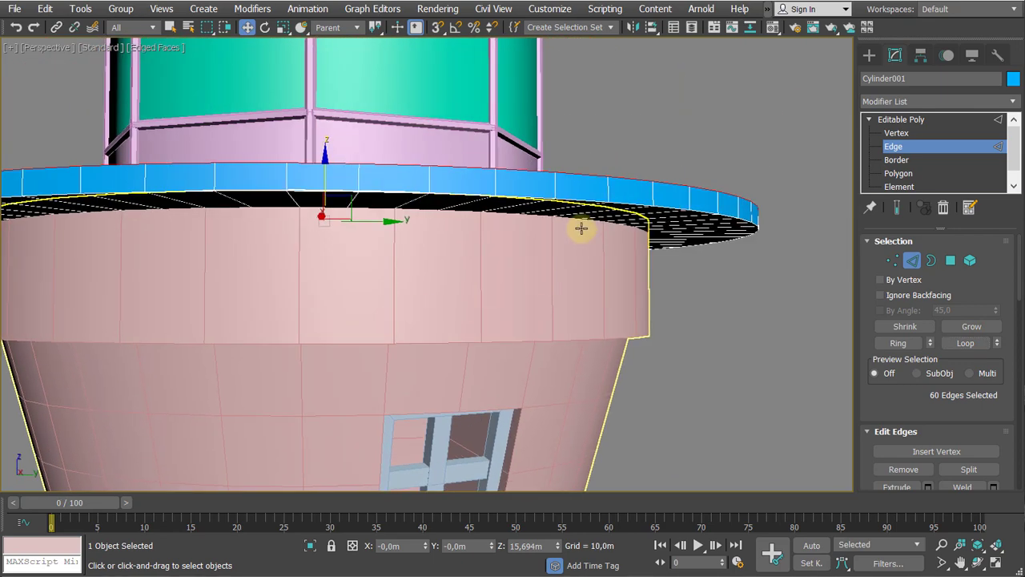
alt+middle_drag(606, 238, 581, 333)
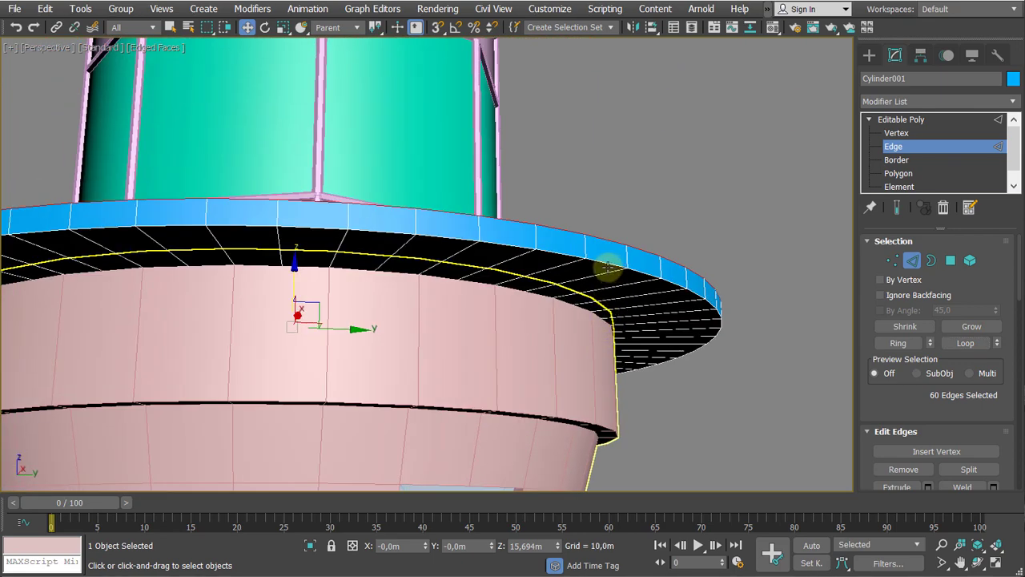
ctrl+click(608, 267)
scroll(608, 266, down, 2)
click(960, 347)
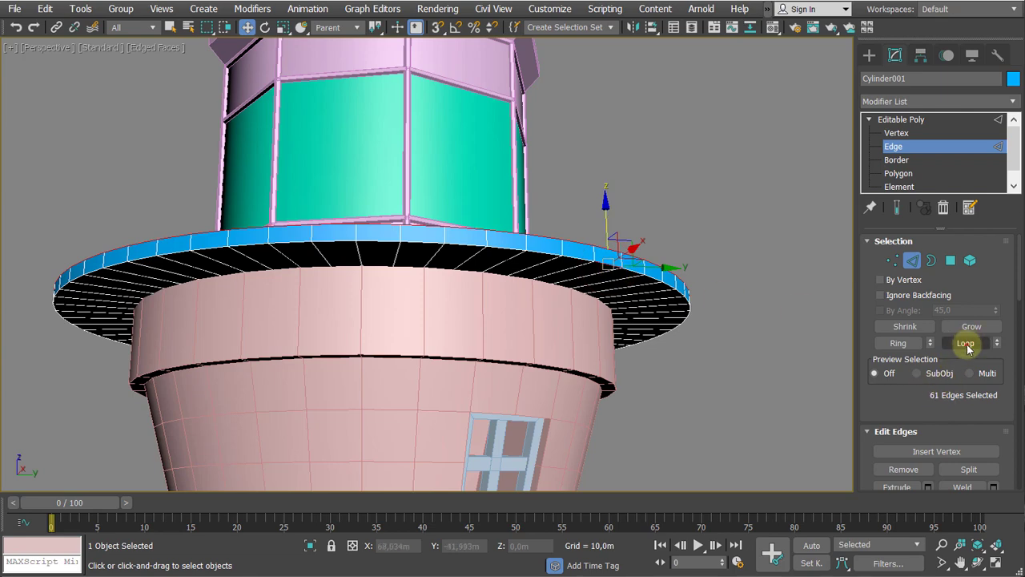
alt+middle_drag(708, 314, 720, 345)
right_click(718, 343)
click(706, 337)
right_click(717, 401)
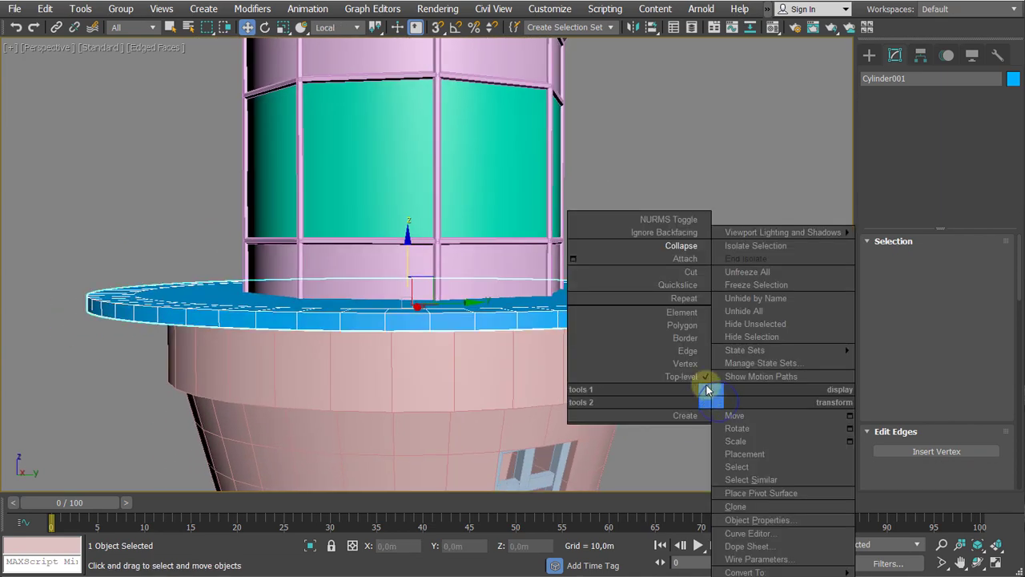
click(732, 145)
alt+middle_drag(734, 163, 757, 135)
click(871, 119)
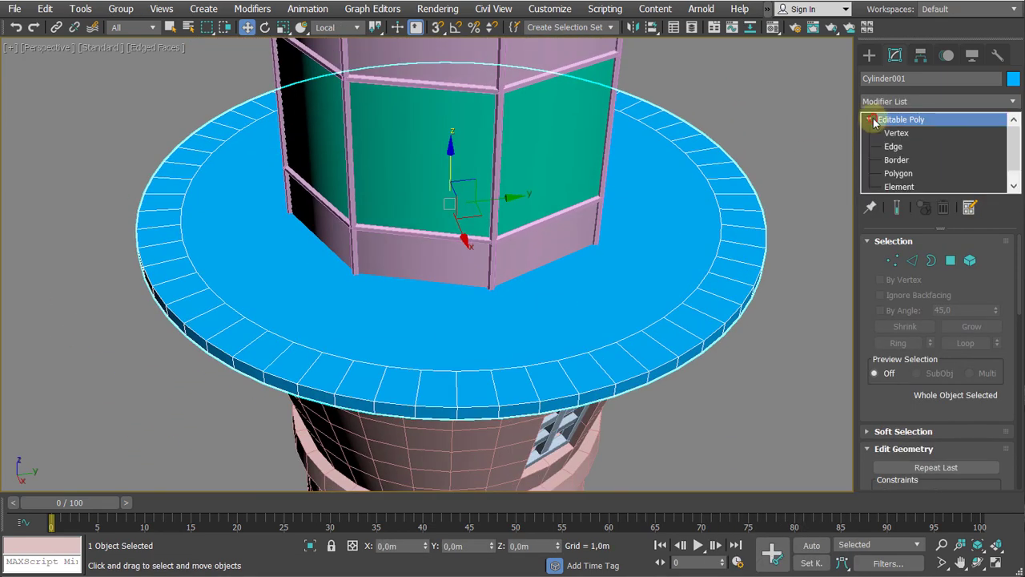
click(892, 147)
Chamfer the selected upper and lower rim edges of the disc by 0.03 m with 2 segments and leave edge editing
alt+middle_drag(636, 293, 660, 251)
scroll(632, 272, up, 2)
right_click(627, 278)
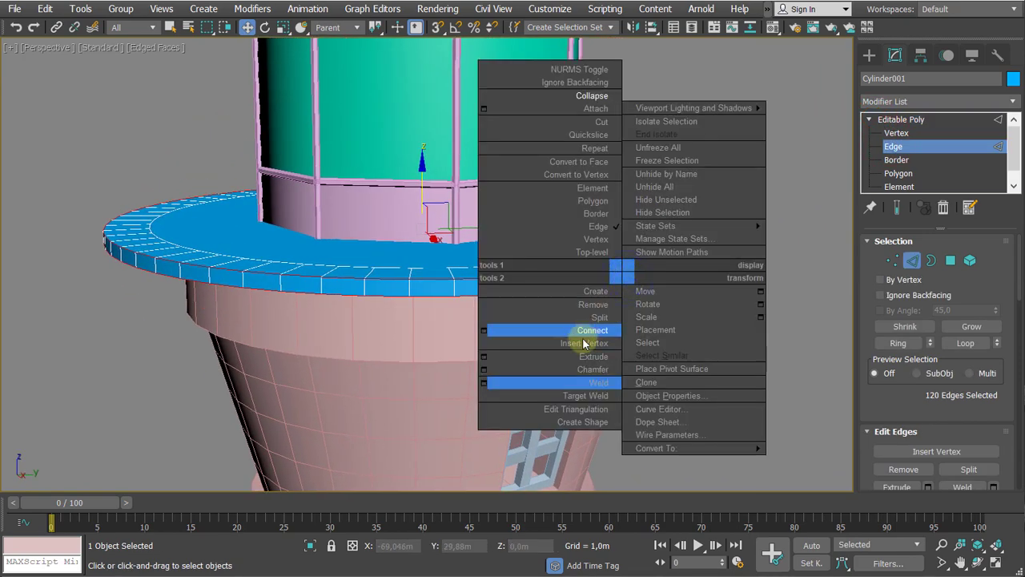
click(483, 369)
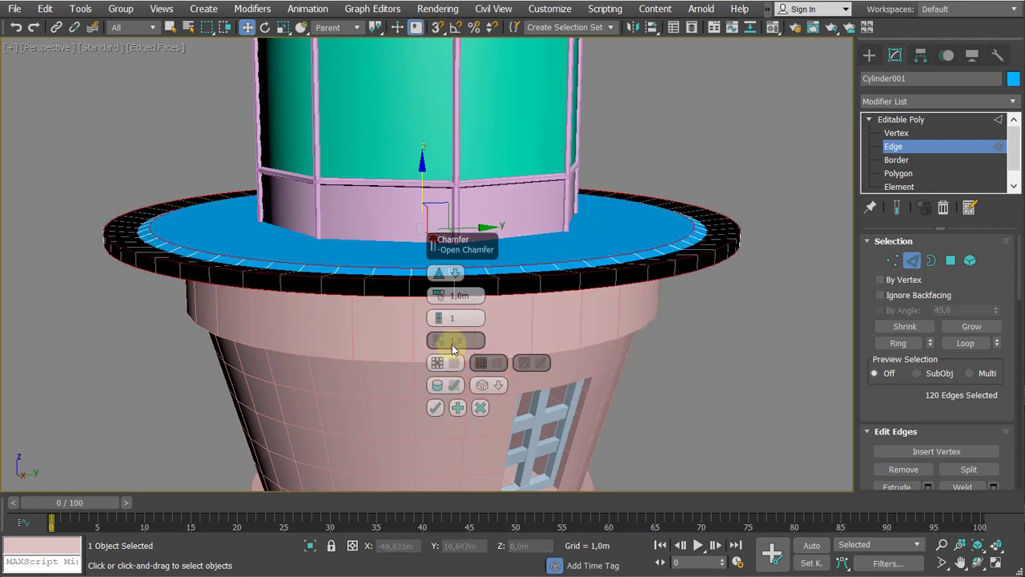
scroll(327, 355, up, 3)
right_click(437, 296)
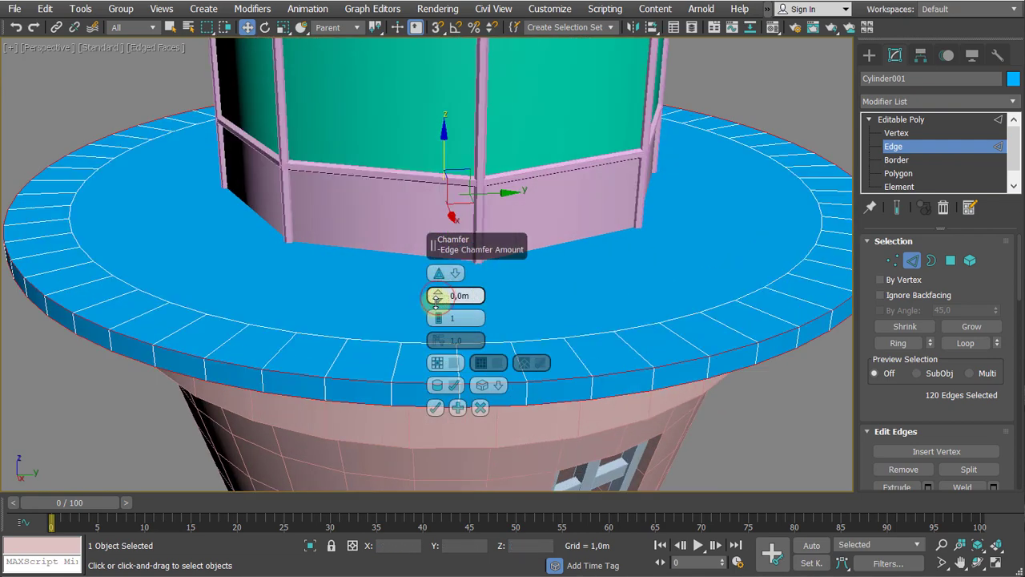
drag(438, 300, 439, 283)
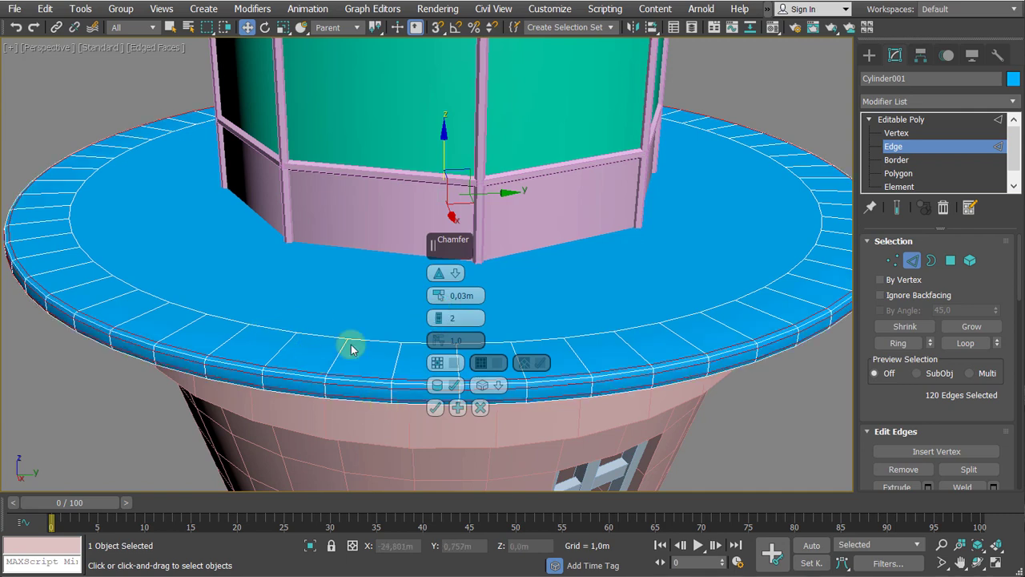
click(435, 409)
scroll(389, 325, down, 5)
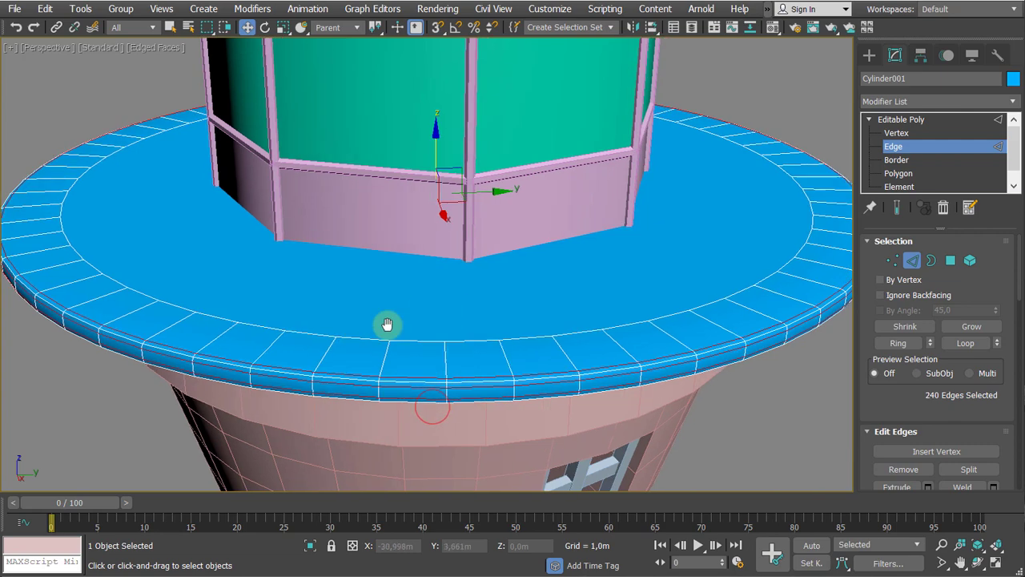
click(900, 119)
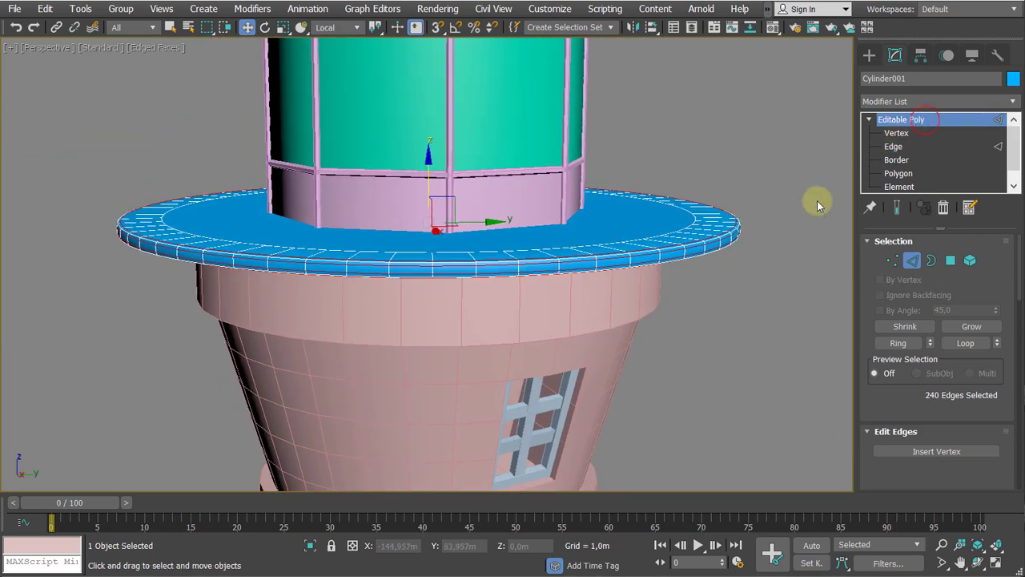
Select the inner polygon on the disc's underside using wireframe display and delete it
scroll(819, 201, down, 3)
alt+middle_drag(762, 222, 747, 197)
key(F3)
scroll(545, 233, up, 3)
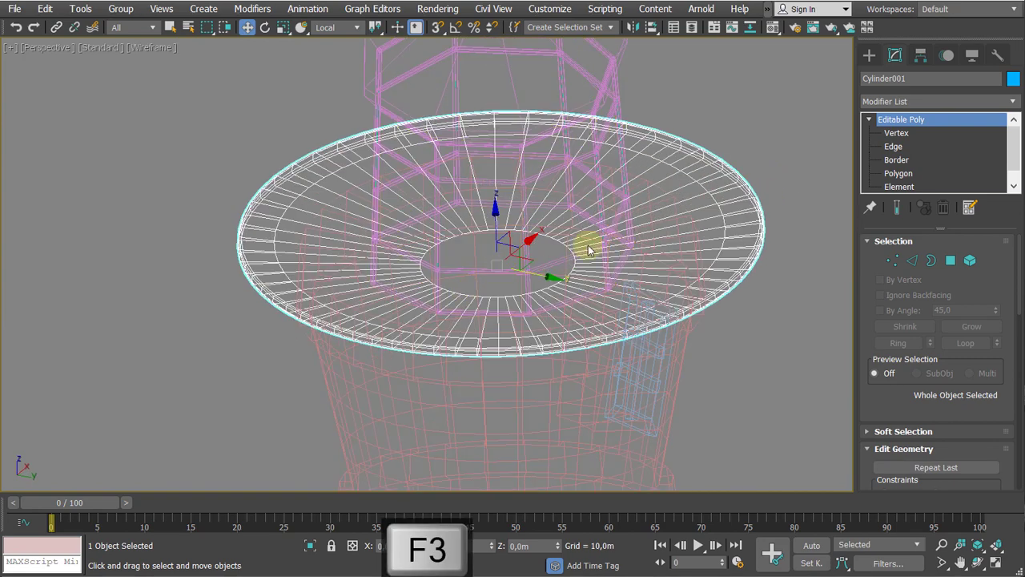
click(901, 173)
click(491, 276)
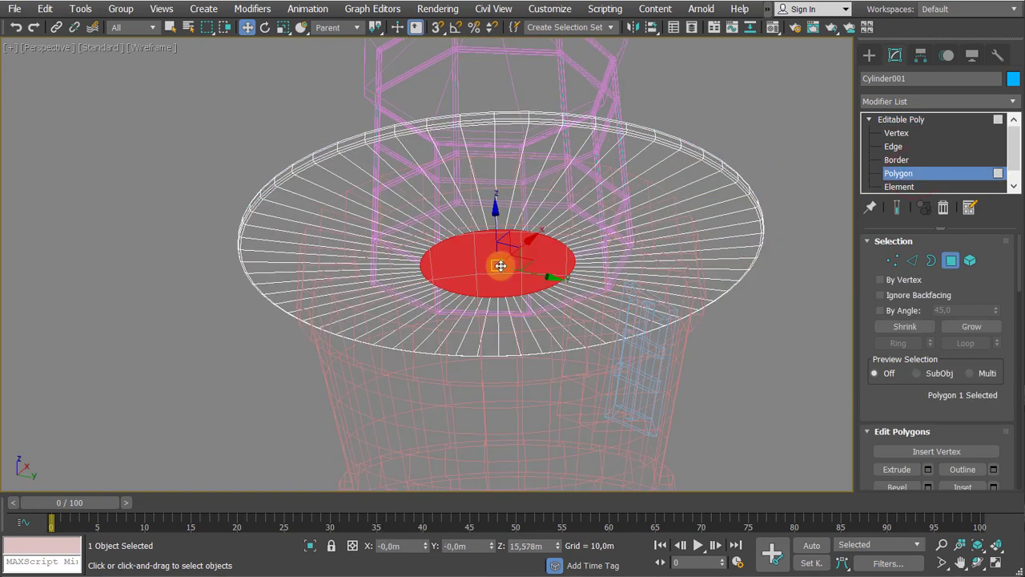
key(r)
key(F3)
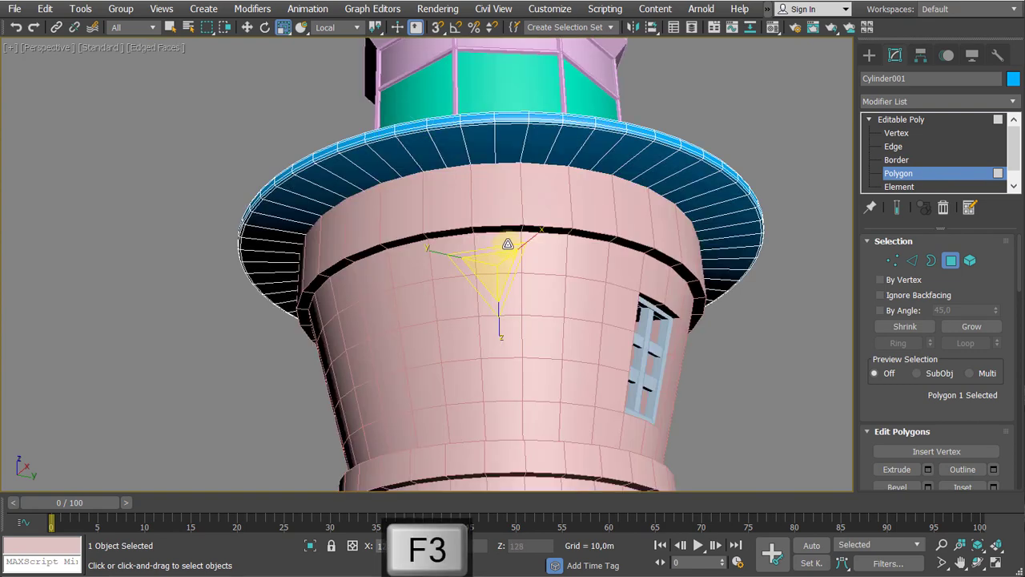
mouse_move(522, 202)
mouse_down()
mouse_move(531, 153)
mouse_move(526, 187)
mouse_up()
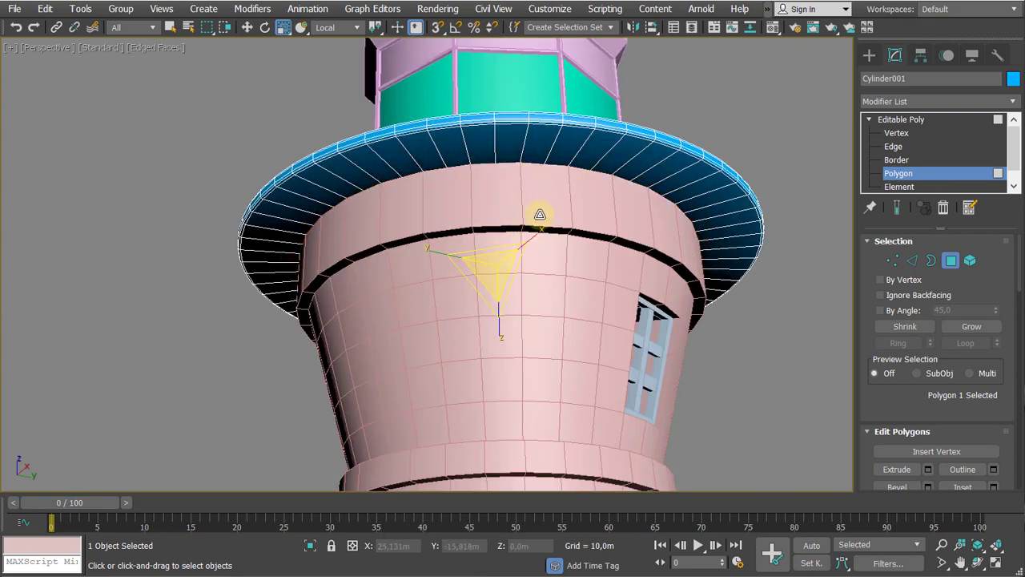
key(Delete)
Select the large inner polygon on the disc's top and collapse it to a centre point
alt+middle_drag(540, 214, 423, 307)
click(423, 310)
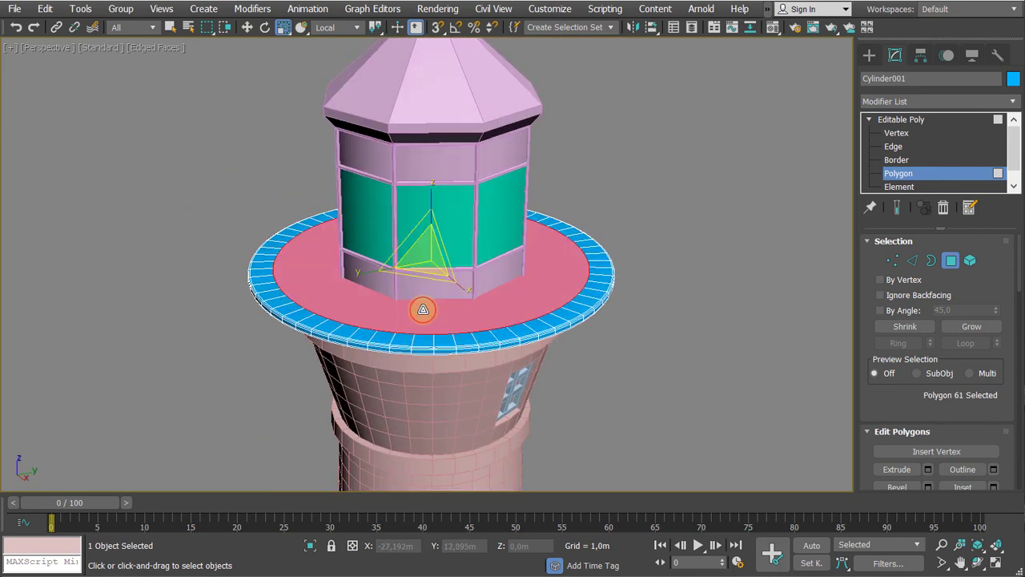
scroll(426, 292, up, 3)
right_click(429, 301)
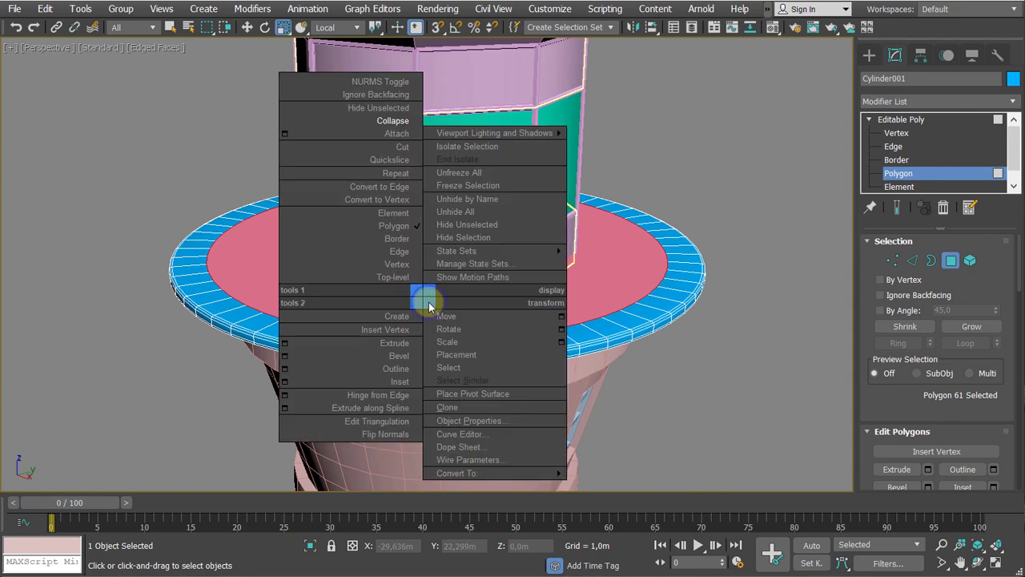
click(401, 122)
Examine the disc's top topology in wireframe and shaded display, and check the underside
key(F3)
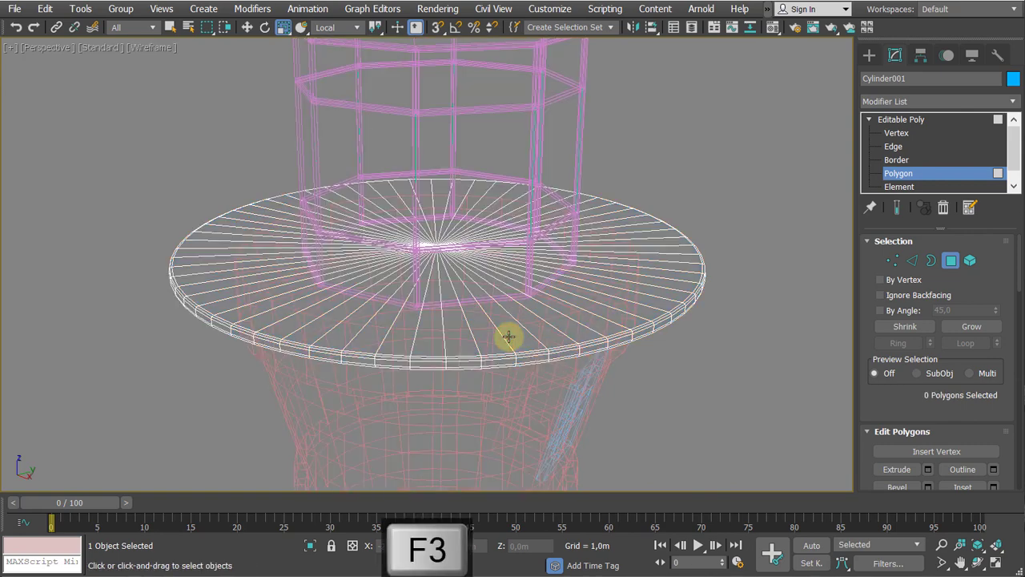
alt+middle_drag(507, 336, 488, 360)
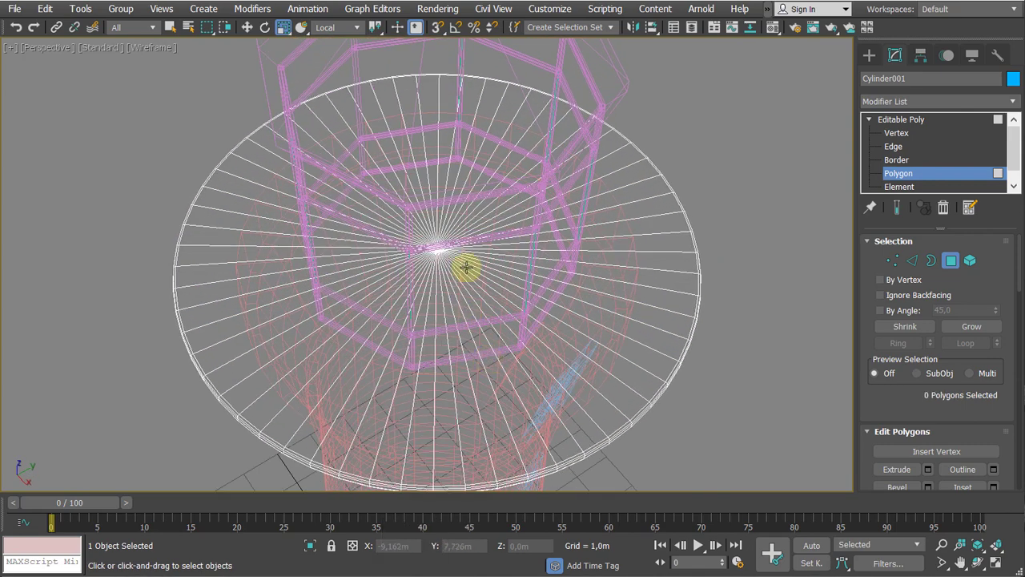
key(F3)
key(F3)
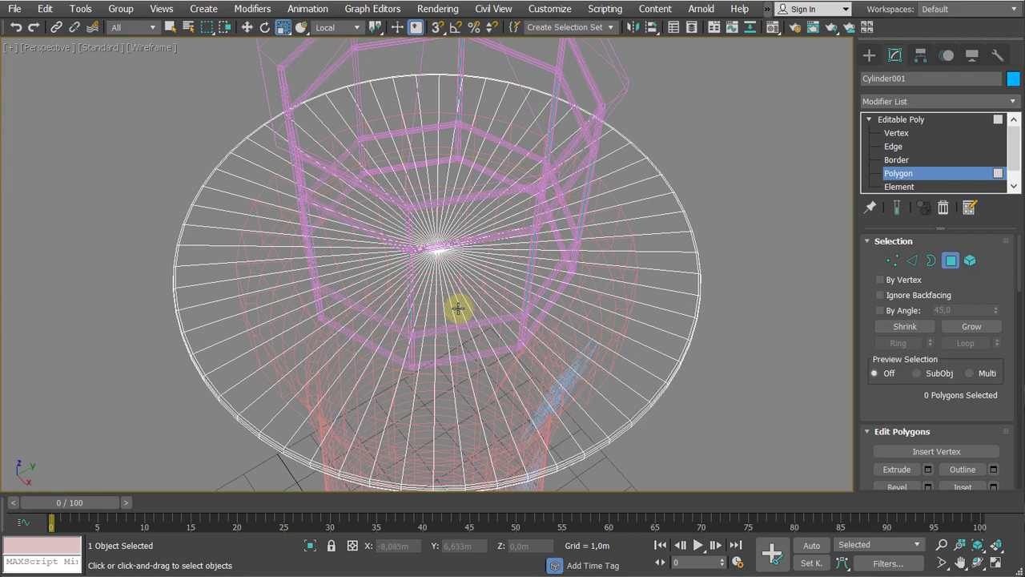
key(F3)
scroll(476, 237, down, 2)
mouse_move(462, 293)
alt+middle_down()
mouse_move(476, 237)
mouse_move(474, 265)
mouse_move(496, 226)
mouse_move(572, 259)
alt+middle_up()
scroll(473, 265, up, 2)
Leave polygon editing and turn off edged faces, viewing the balcony disc and tower from below
click(921, 120)
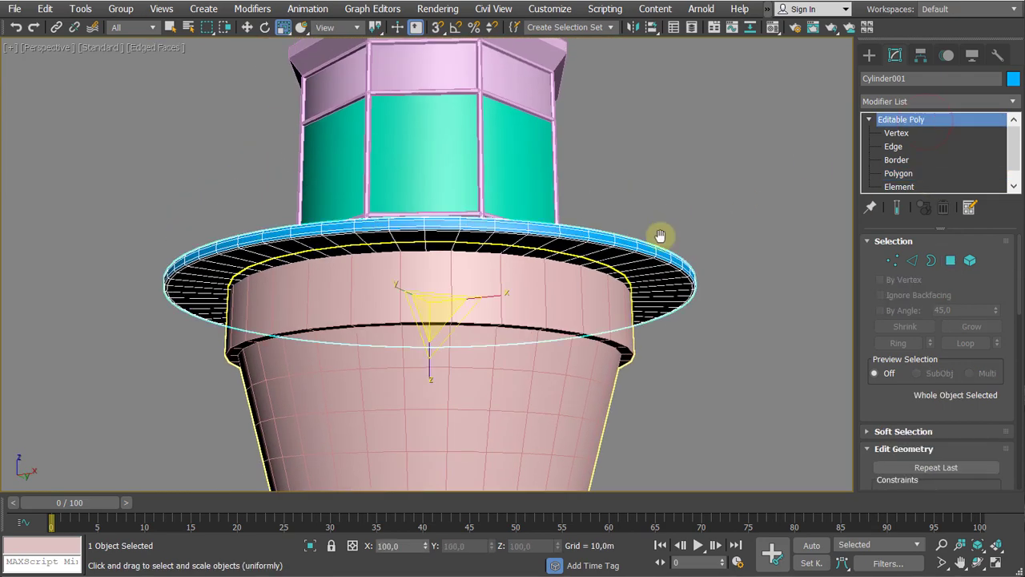
scroll(677, 231, down, 4)
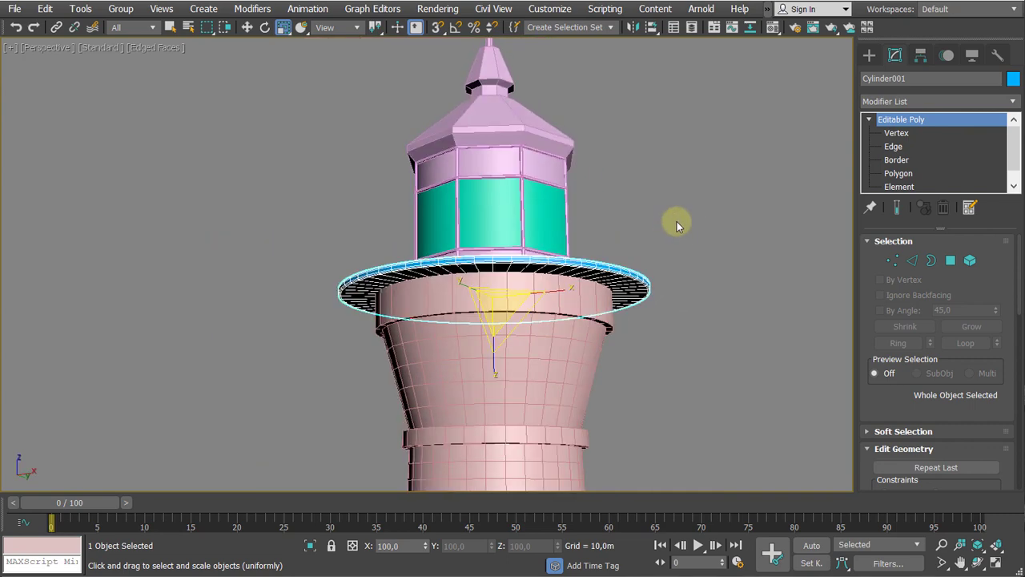
key(F4)
mouse_move(677, 222)
alt+middle_down()
mouse_move(702, 187)
mouse_move(687, 220)
alt+middle_up()
mouse_move(687, 220)
middle_down()
mouse_move(653, 229)
mouse_move(650, 290)
mouse_move(616, 329)
mouse_move(662, 259)
mouse_move(646, 317)
mouse_move(651, 306)
middle_up()
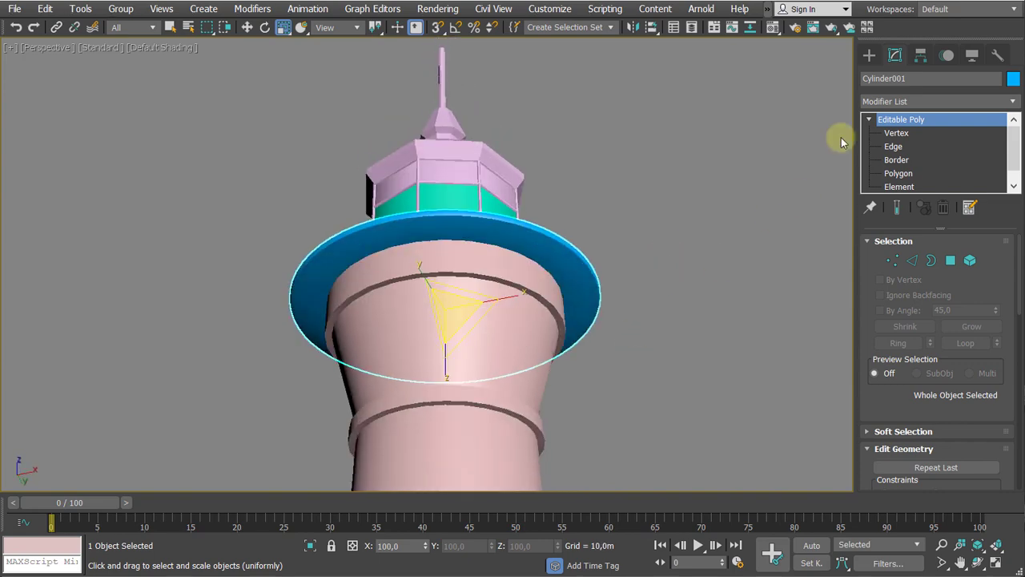
Frame the balcony area in the front view and bring up the Extended Splines shape types
click(869, 55)
key(f)
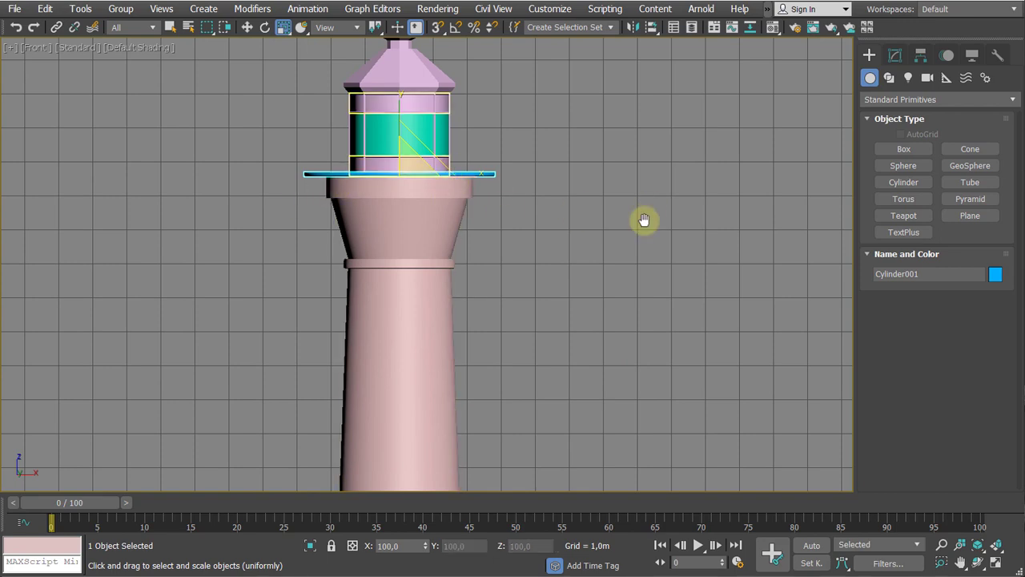
scroll(655, 175, up, 2)
middle_drag(657, 172, 732, 252)
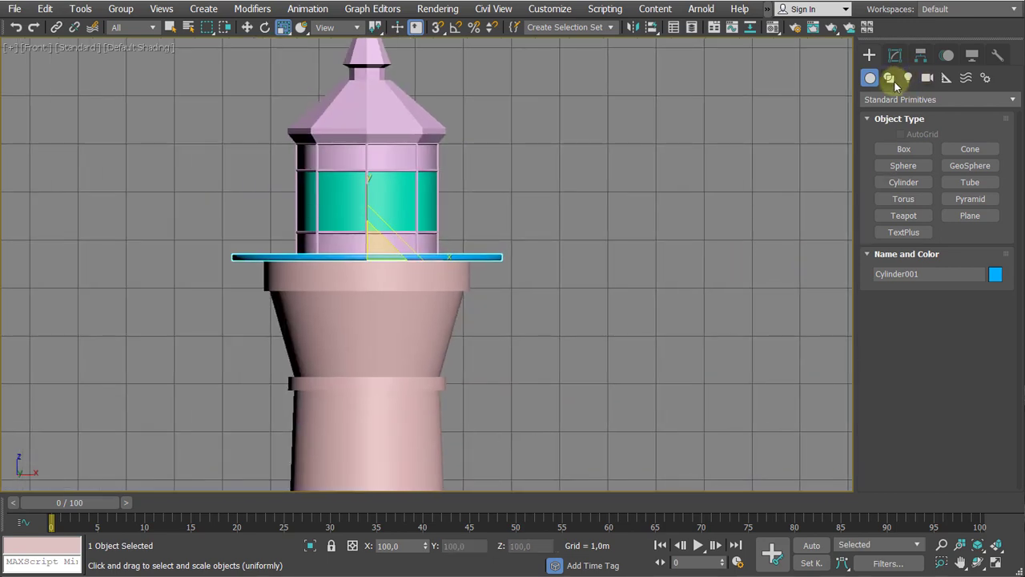
click(890, 78)
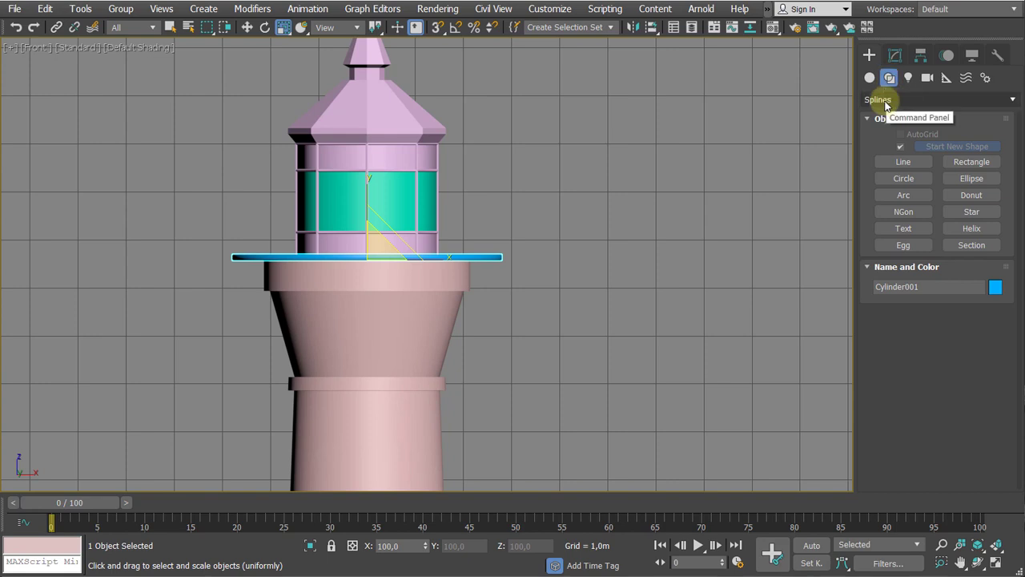
click(885, 100)
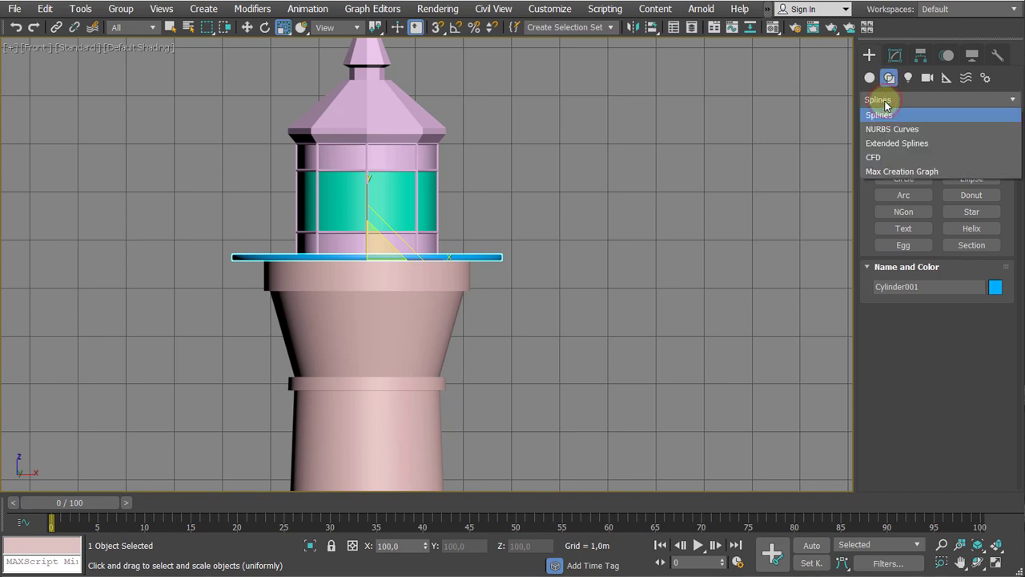
click(889, 143)
middle_drag(605, 293, 714, 271)
scroll(713, 265, up, 3)
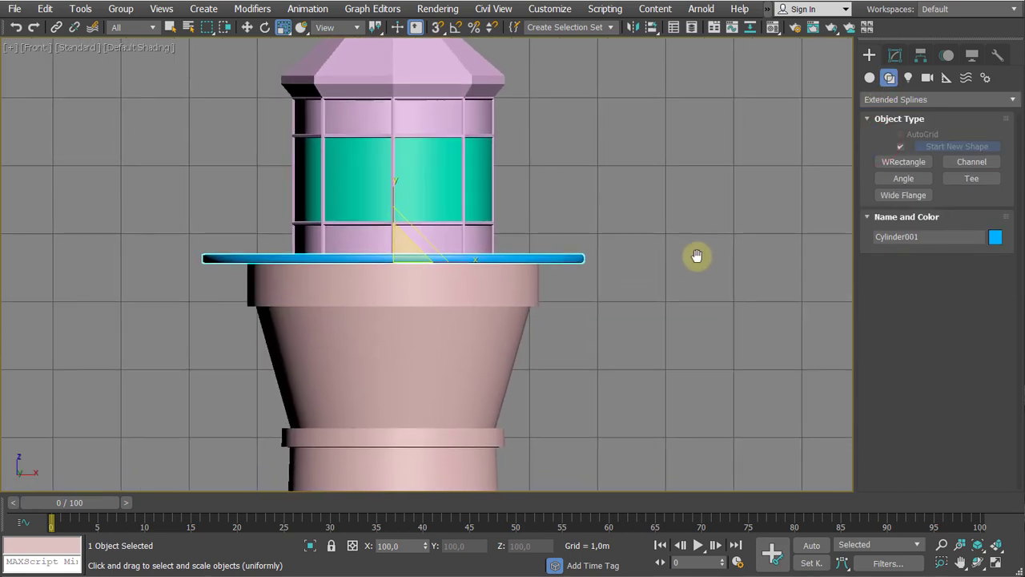
Draw a Wide Flange shape beside the tower below the balcony, about one grid square wide and nearly two tall
click(891, 195)
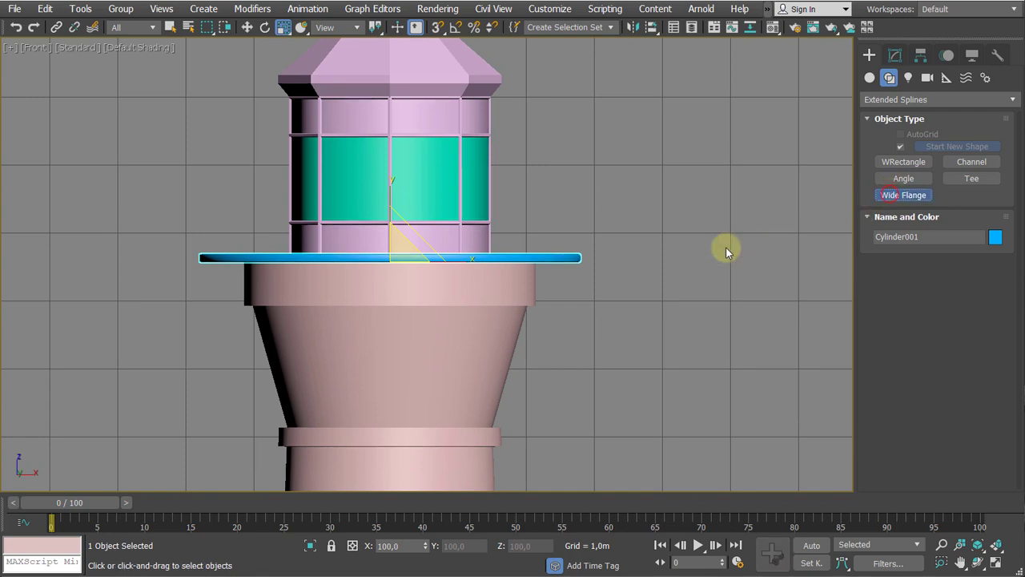
drag(614, 233, 636, 265)
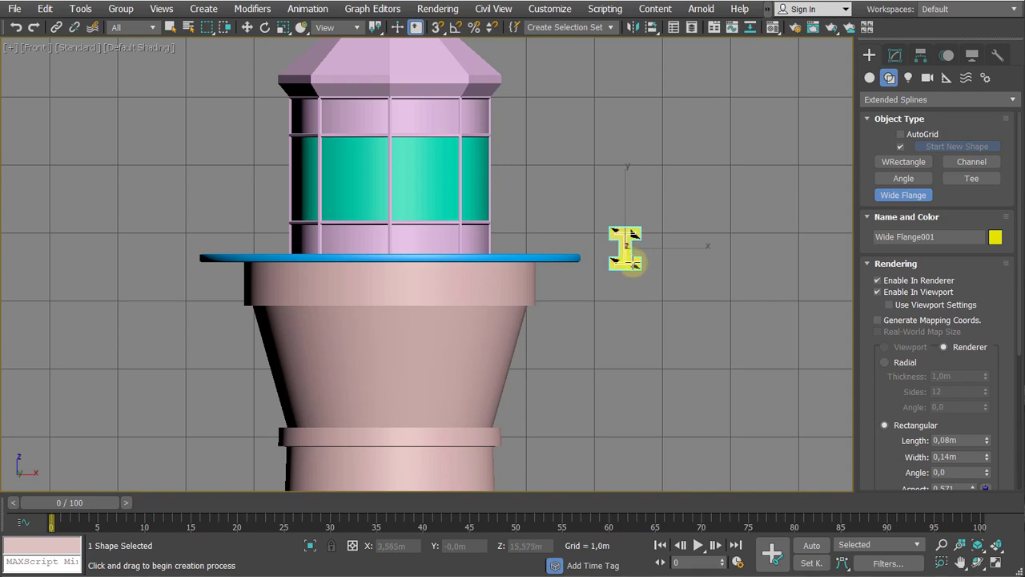
right_click(633, 263)
drag(623, 252, 685, 373)
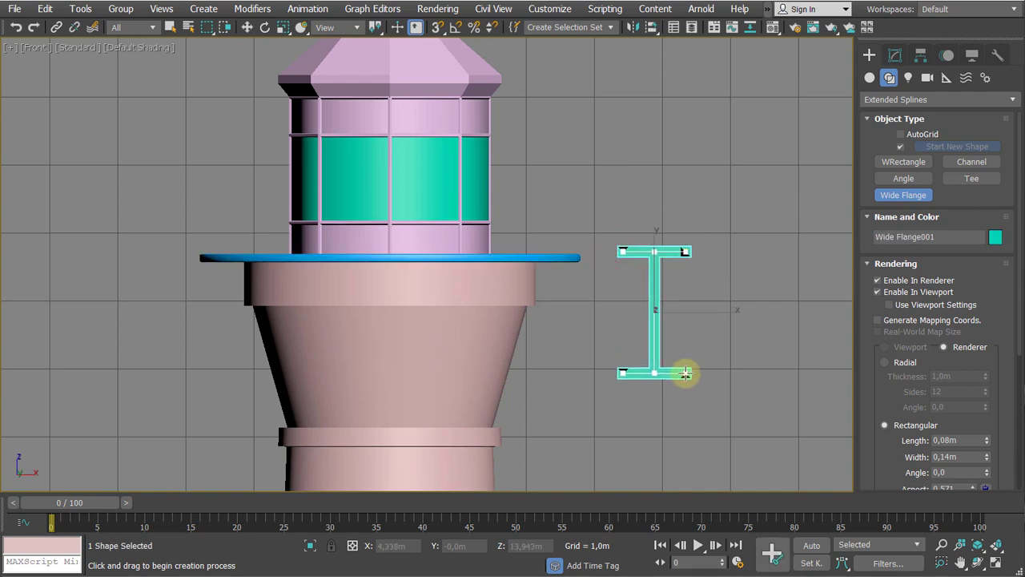
click(678, 354)
key(r)
middle_drag(713, 280, 627, 244)
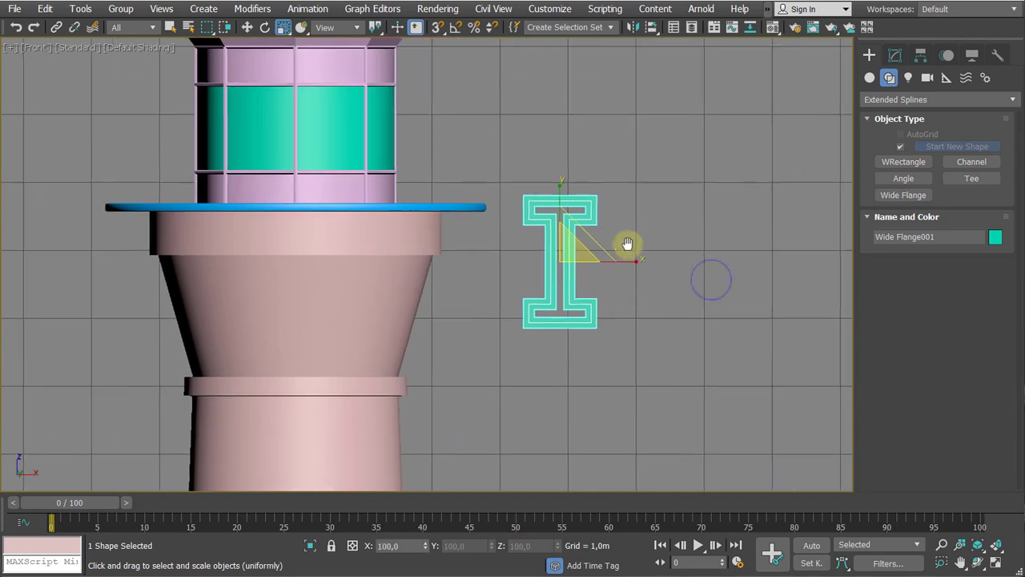
scroll(628, 245, down, 5)
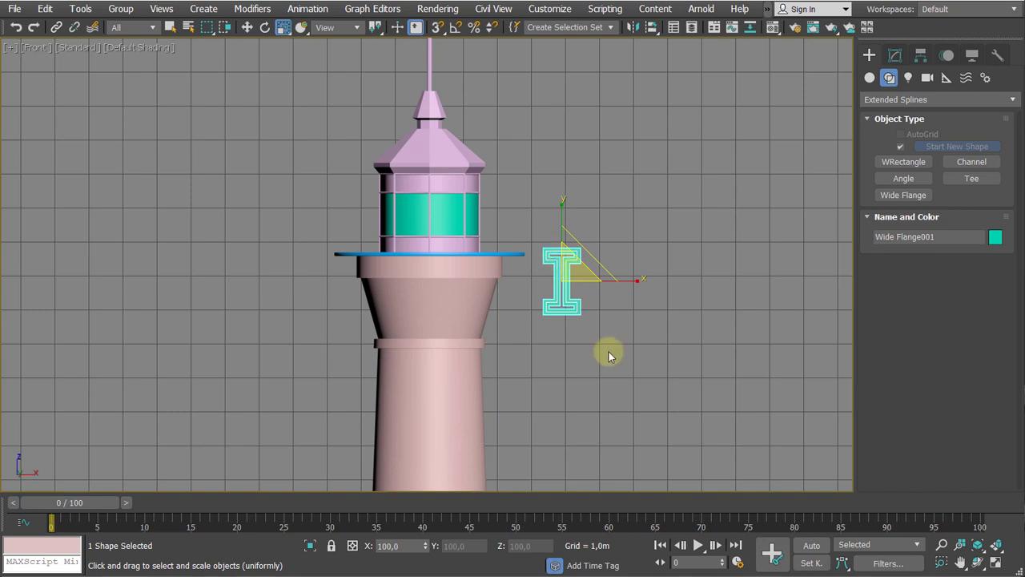
Set the wide flange's rectangular rendering length to 0,14m and disable its thickness in both the renderer and the viewport
click(895, 58)
scroll(669, 248, up, 5)
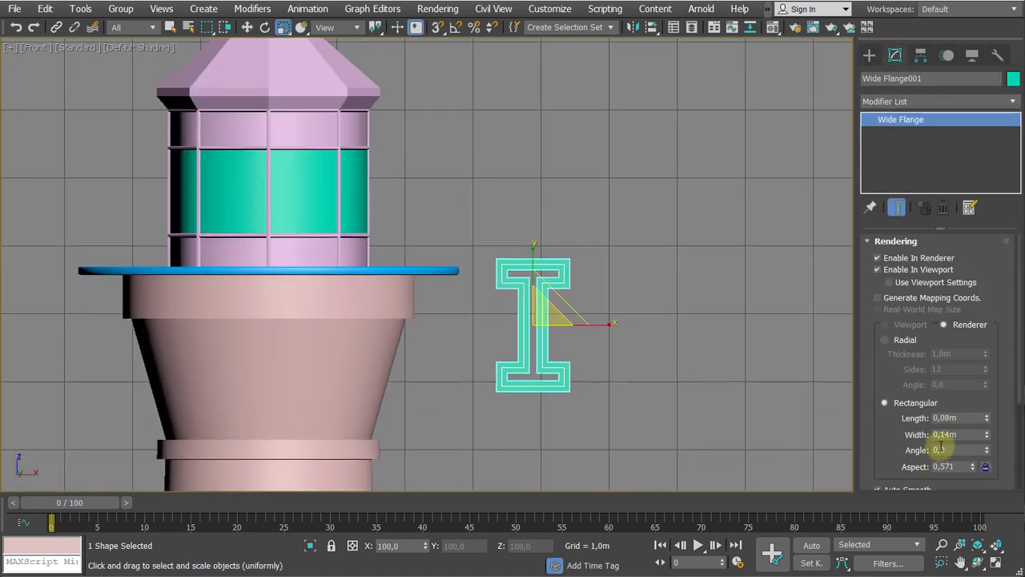
scroll(925, 344, down, 2)
right_click(987, 368)
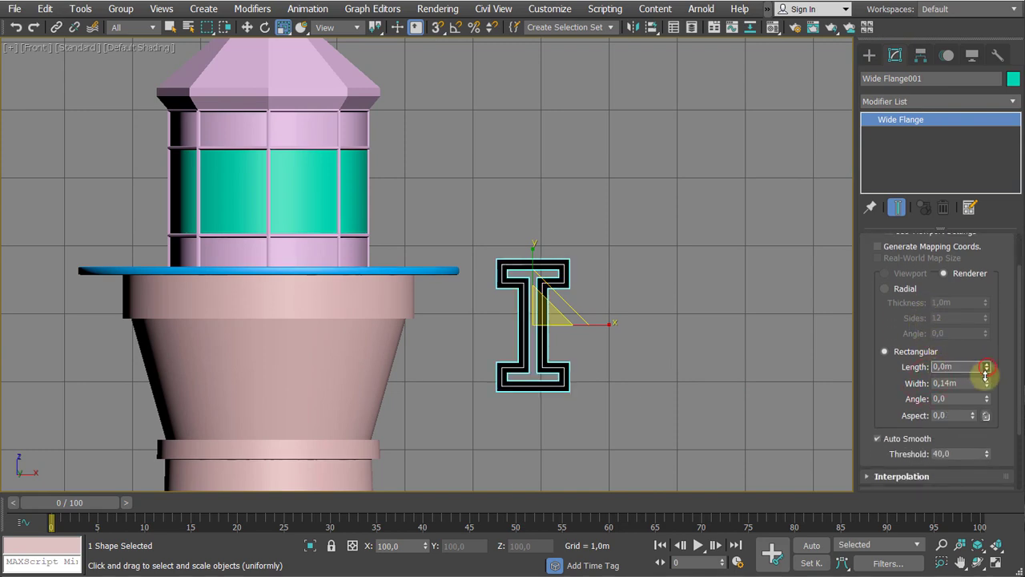
drag(978, 396, 972, 360)
scroll(881, 354, up, 1)
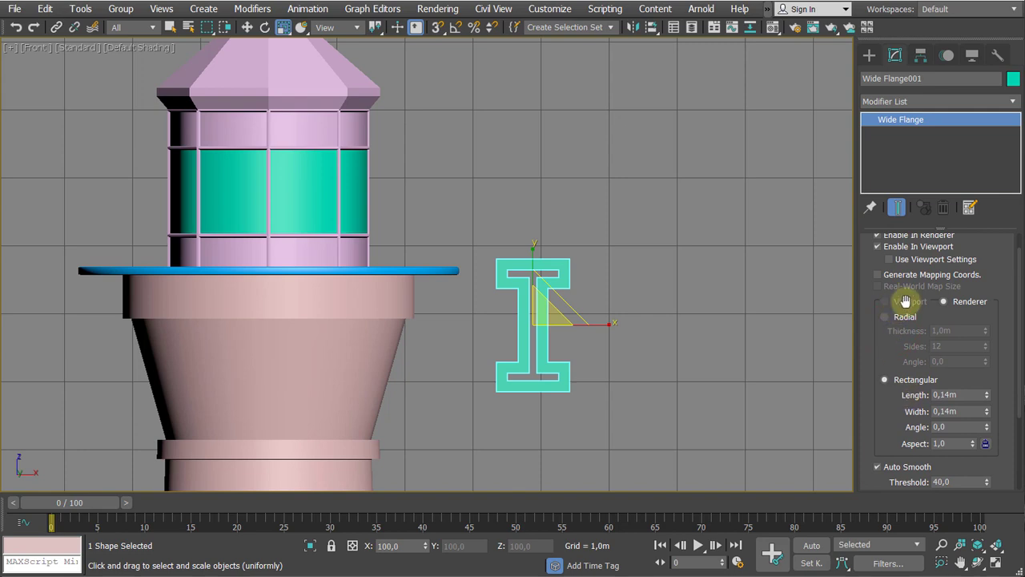
scroll(905, 301, up, 1)
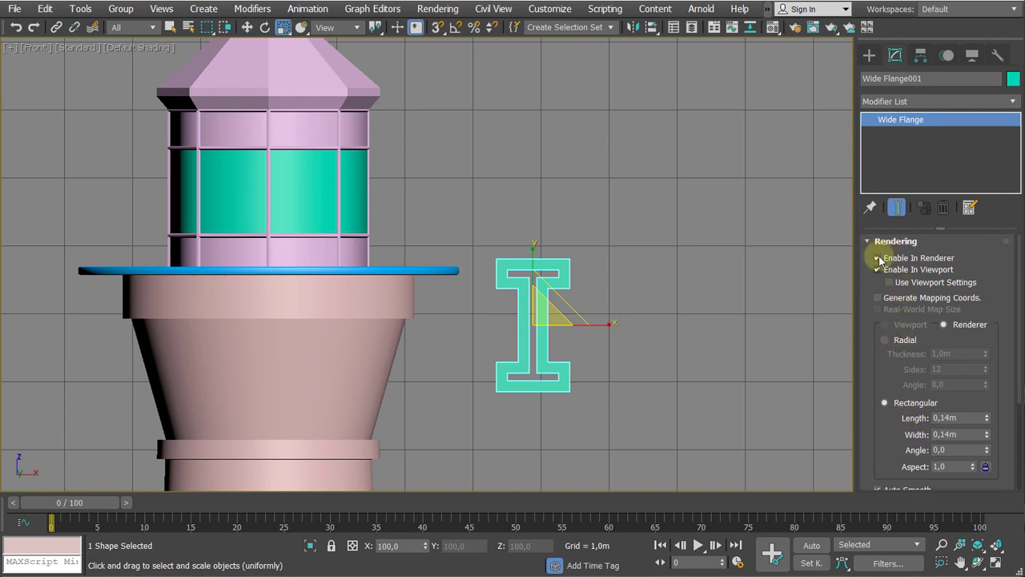
click(876, 272)
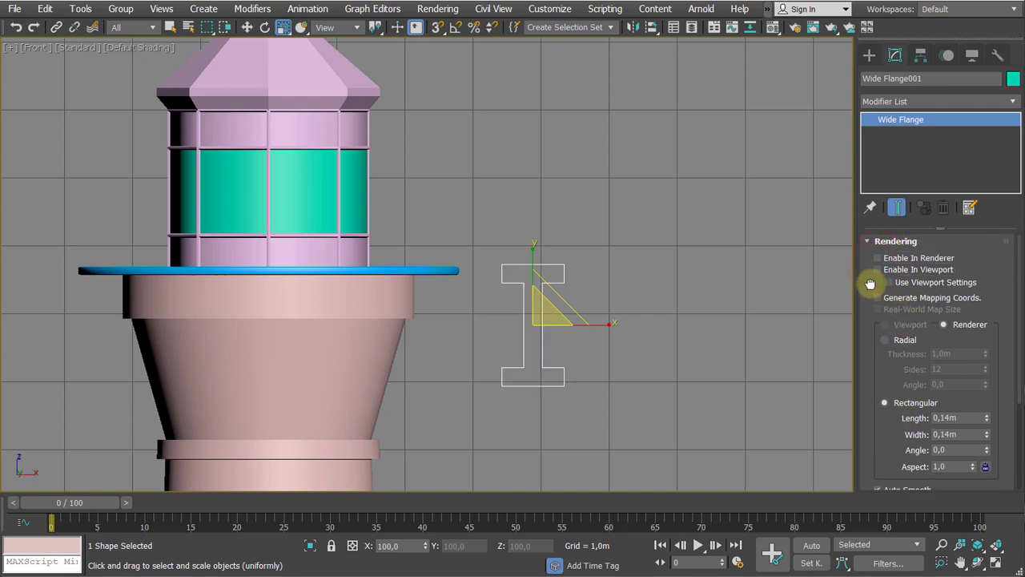
Set the wide flange's length to 0,2m and its width to 0,1m
scroll(857, 360, down, 3)
drag(872, 387, 896, 249)
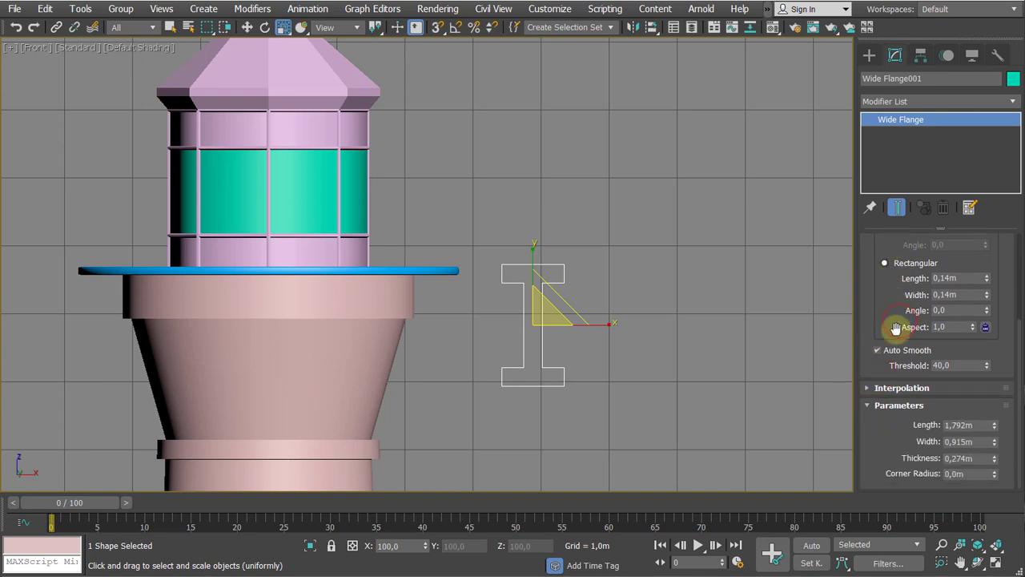
middle_drag(632, 334, 658, 316)
scroll(659, 319, up, 3)
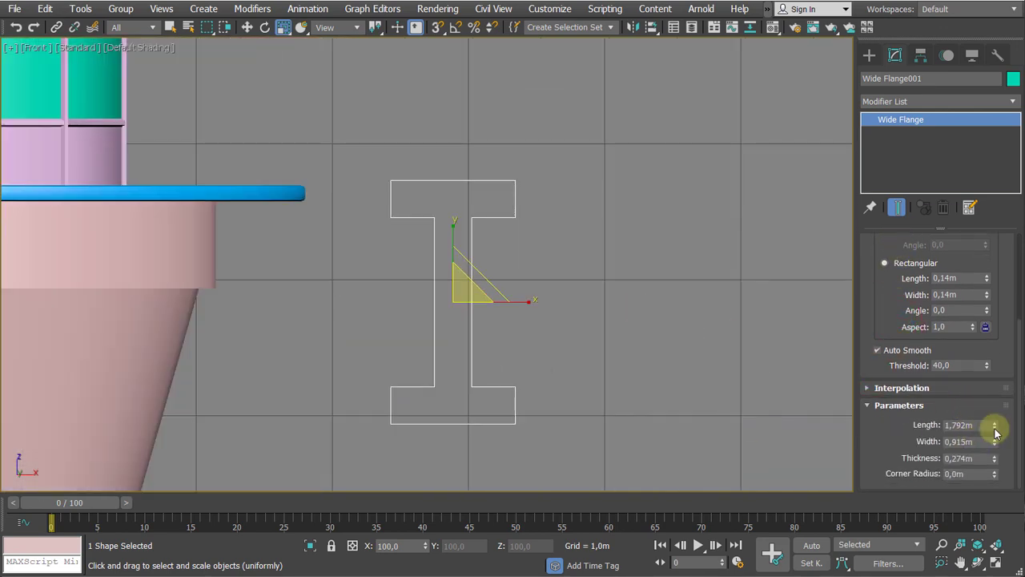
drag(994, 428, 993, 461)
double_click(979, 428)
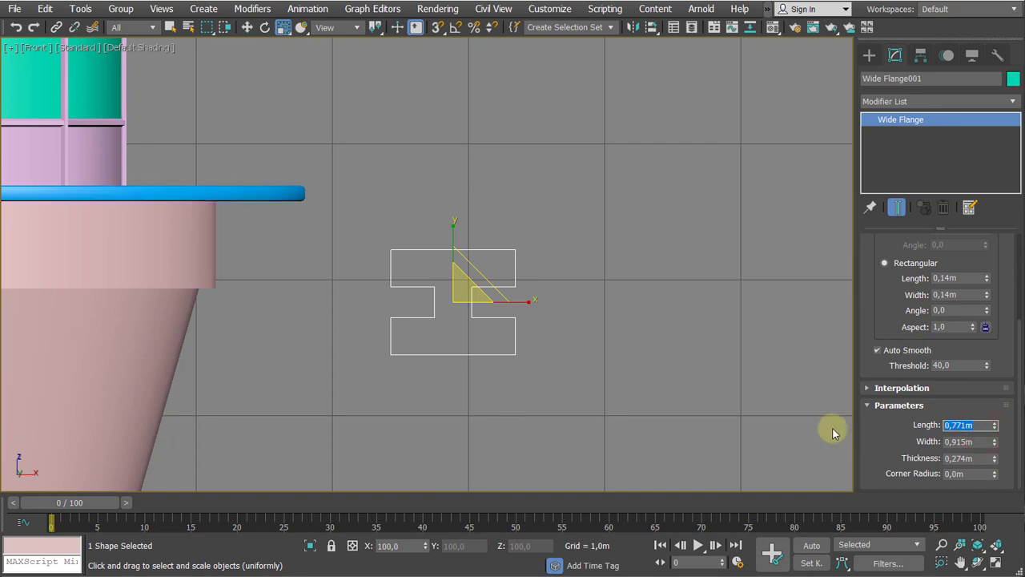
text(0,2)
key(Return)
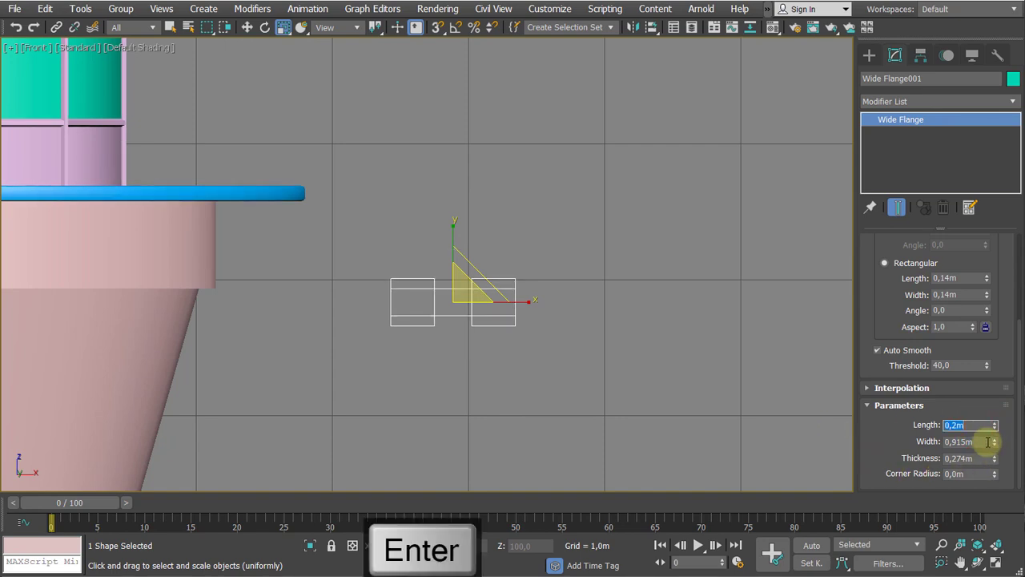
mouse_move(994, 449)
mouse_down()
mouse_move(993, 505)
mouse_move(991, 462)
mouse_up()
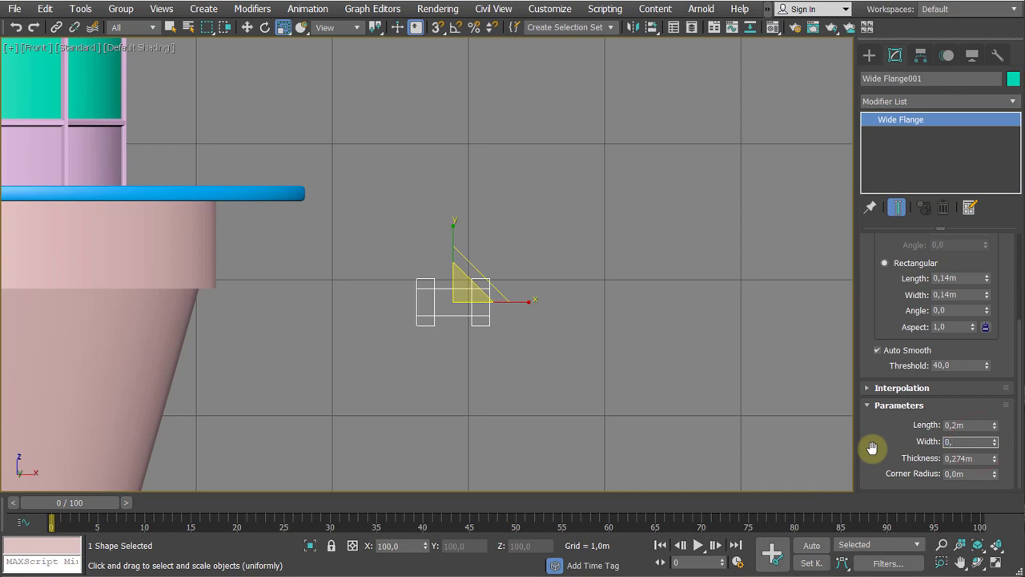
key(Return)
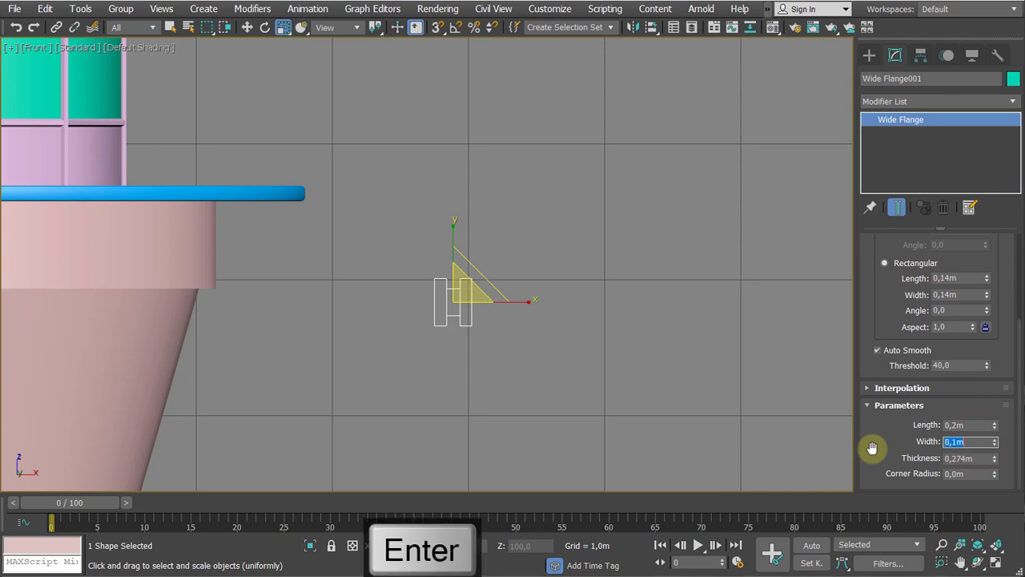
Reduce the wide flange's thickness to 0,024m so it forms a slim I-beam profile
middle_drag(608, 363, 549, 398)
scroll(654, 309, up, 2)
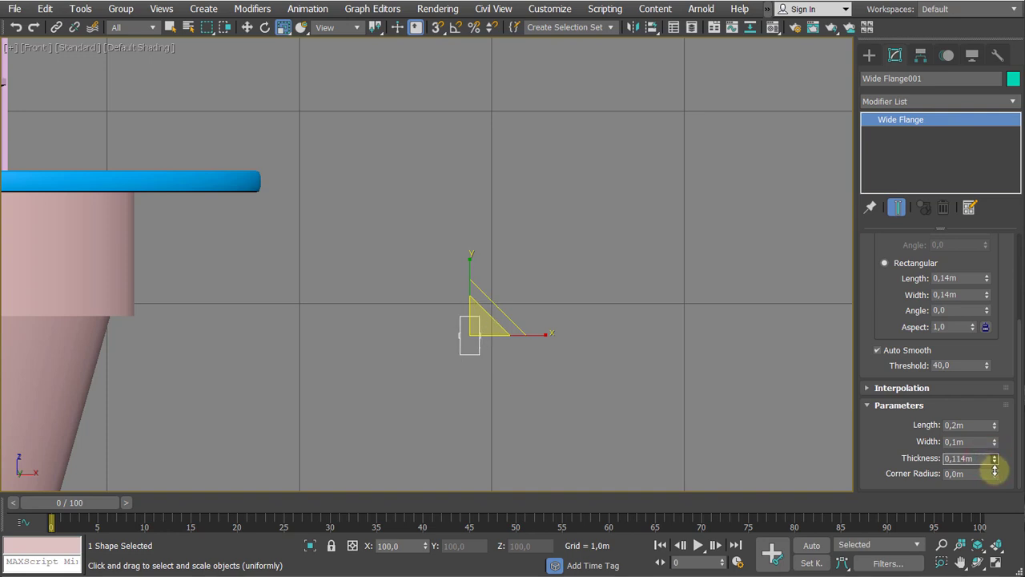
scroll(552, 264, up, 8)
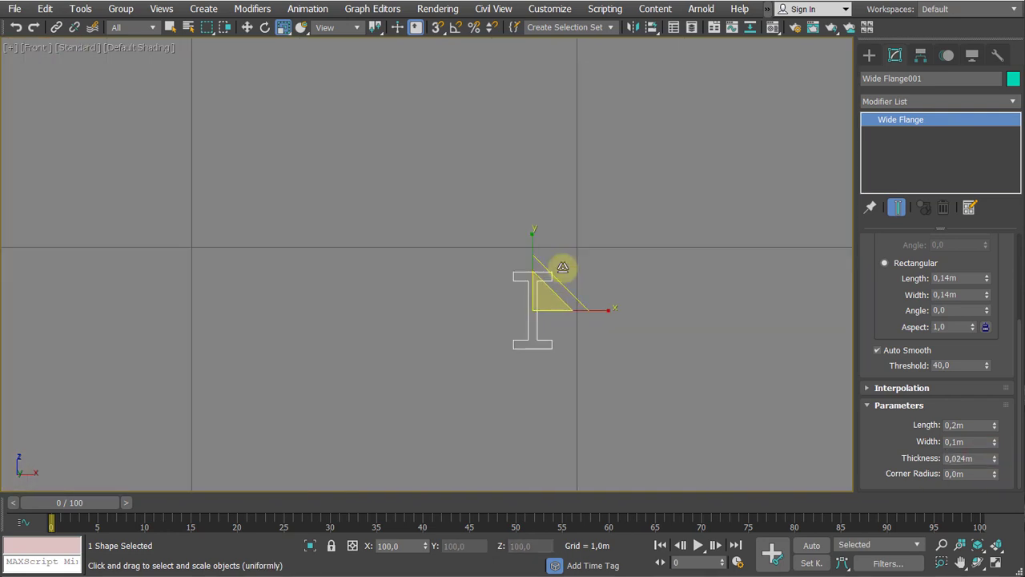
middle_drag(722, 398, 716, 435)
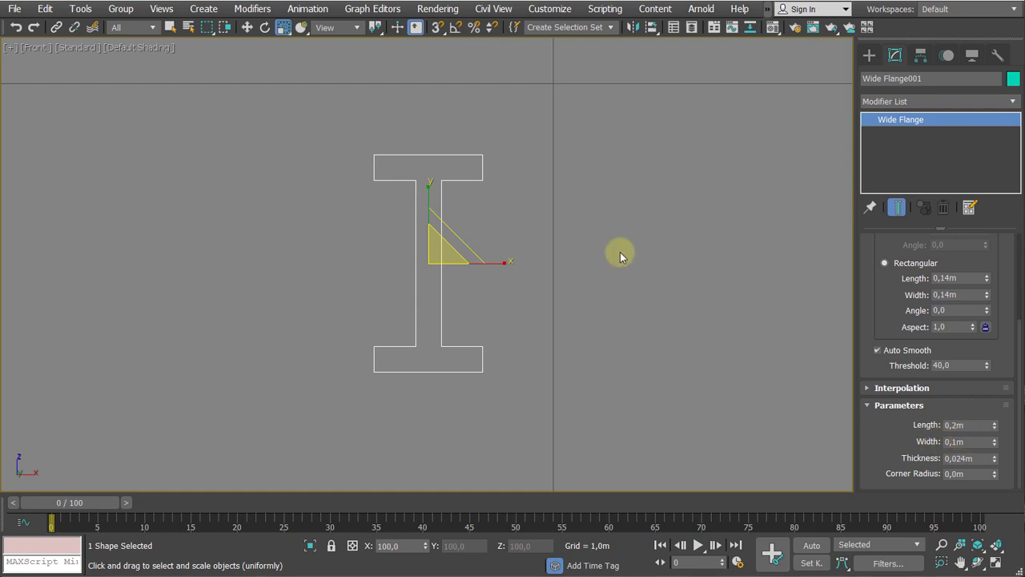
Compare the size of the I-beam profile with the balcony disc and tower in the front view
scroll(627, 293, down, 5)
middle_drag(650, 296, 681, 336)
scroll(687, 277, down, 6)
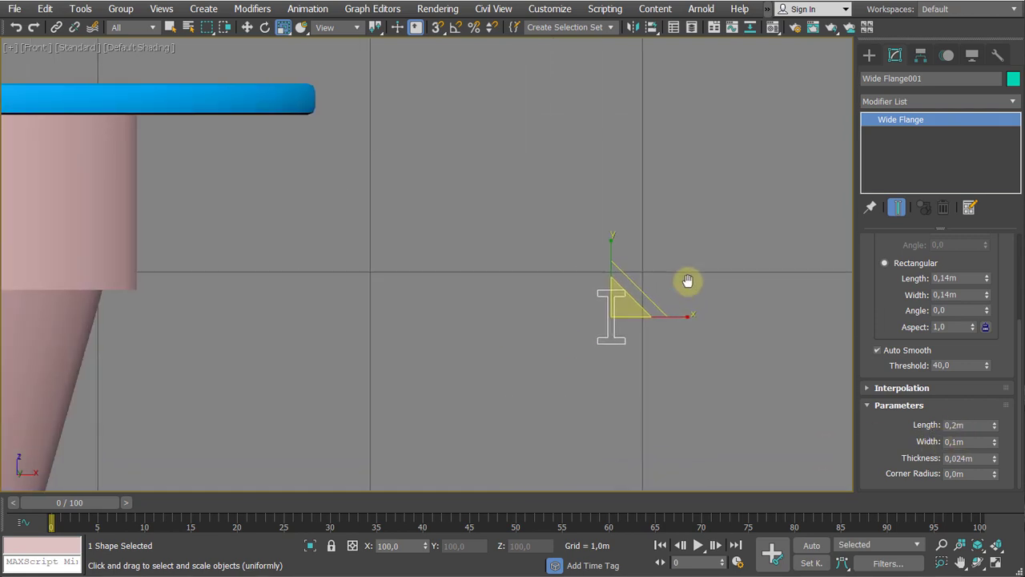
middle_drag(694, 277, 673, 325)
middle_drag(479, 310, 494, 337)
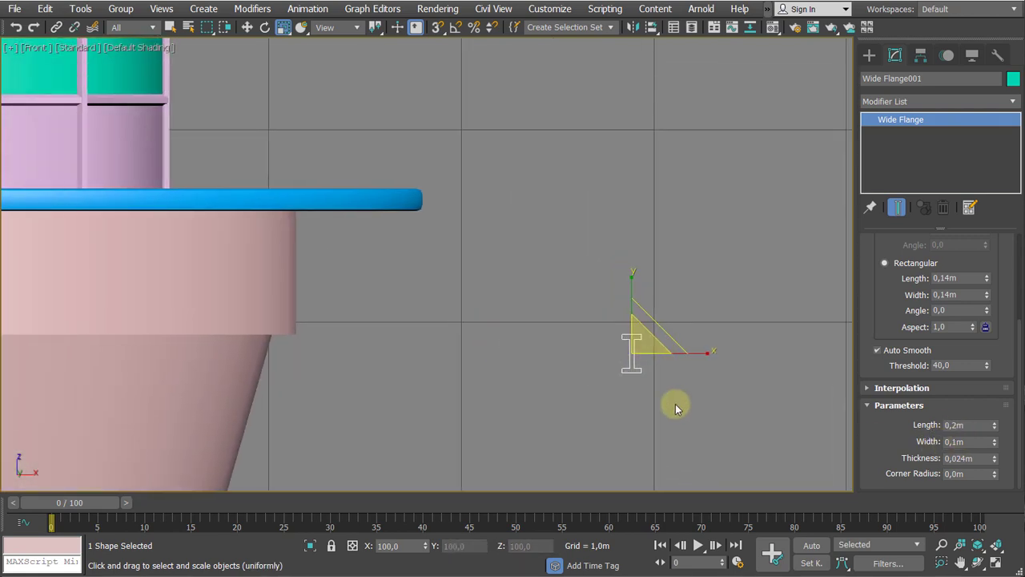
scroll(613, 388, up, 2)
scroll(595, 386, down, 4)
middle_drag(575, 351, 516, 278)
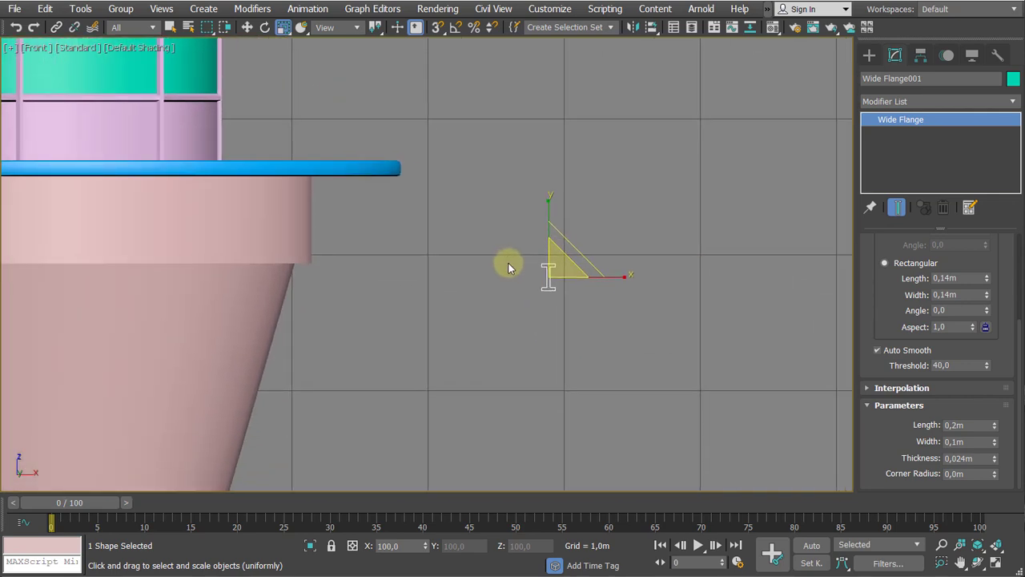
Extrude the wide flange profile by 1,0m and view it in perspective
click(865, 57)
click(894, 55)
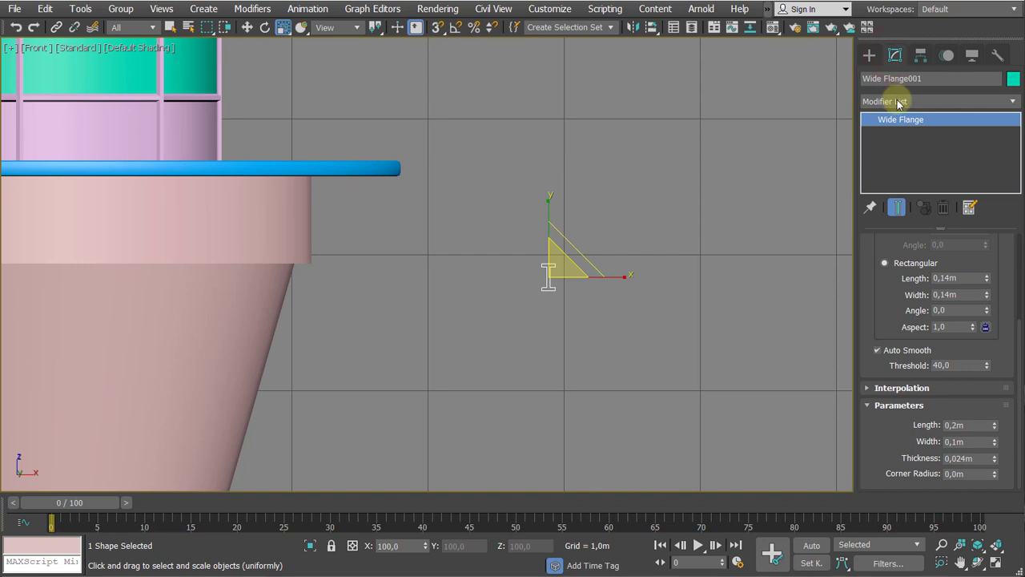
click(898, 101)
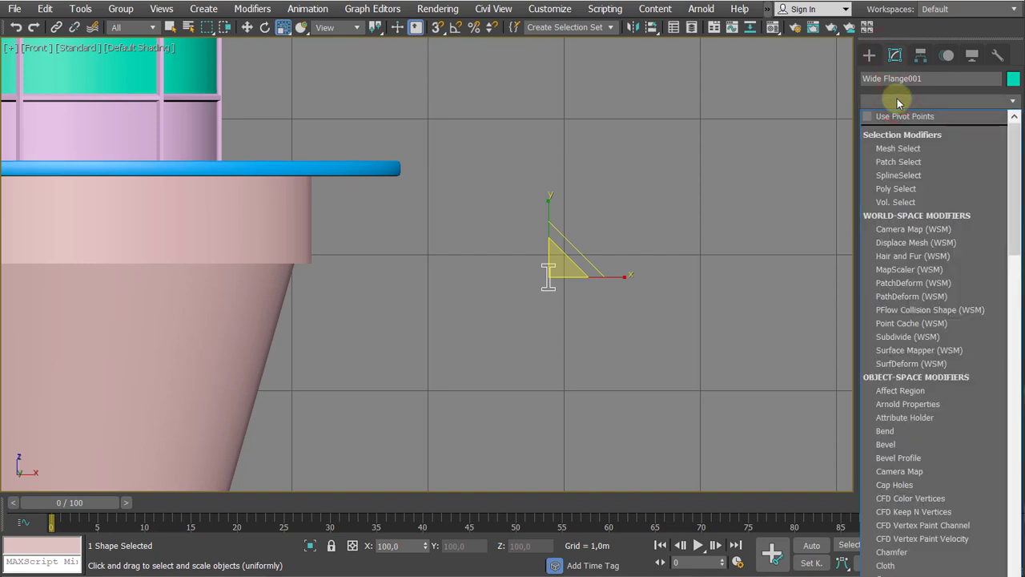
scroll(888, 213, down, 5)
click(911, 183)
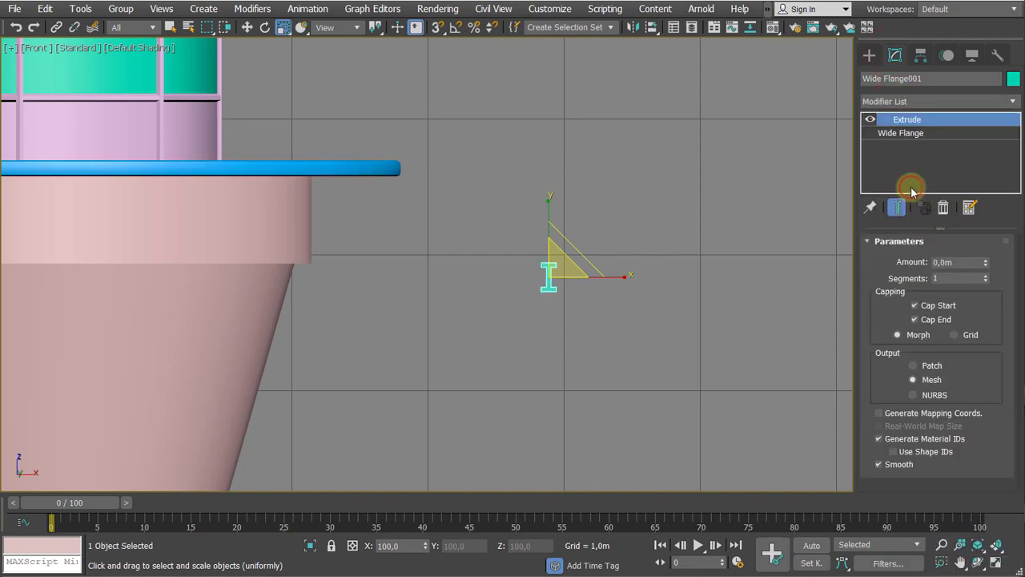
middle_drag(633, 249, 645, 222)
key(p)
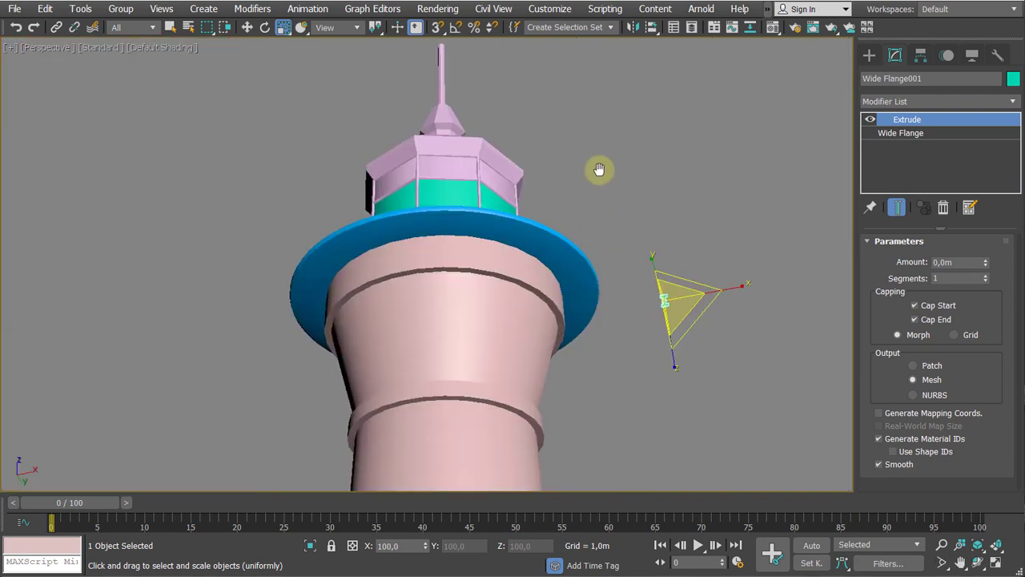
scroll(561, 224, down, 2)
alt+middle_drag(551, 235, 789, 324)
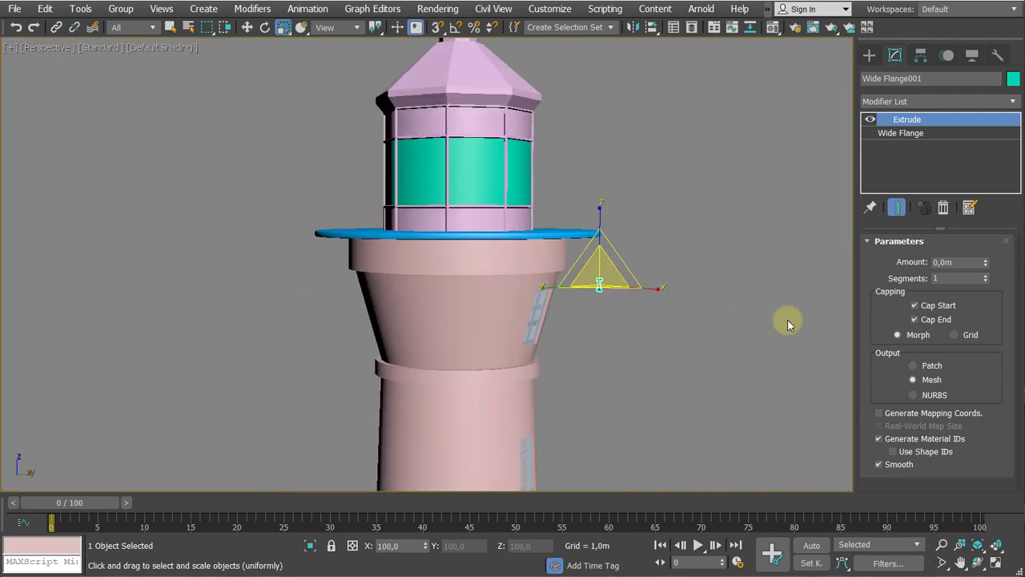
double_click(961, 262)
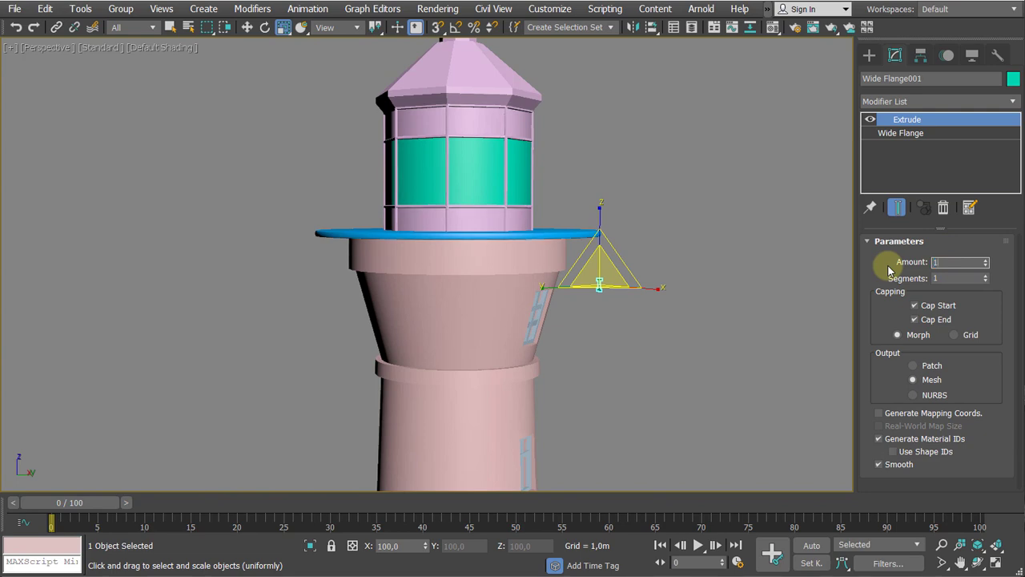
key(Return)
Isolate the balcony disc and the extruded I-beam in wireframe display
mouse_move(716, 265)
alt+middle_down()
mouse_move(605, 242)
mouse_move(646, 376)
mouse_move(657, 355)
mouse_move(631, 378)
alt+middle_up()
scroll(602, 244, down, 5)
key(F3)
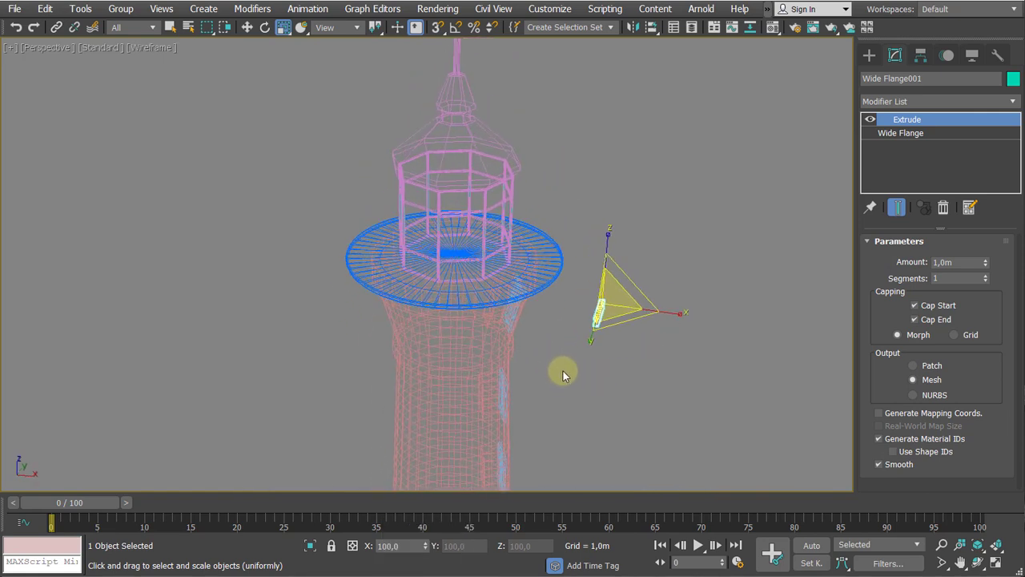
click(554, 287)
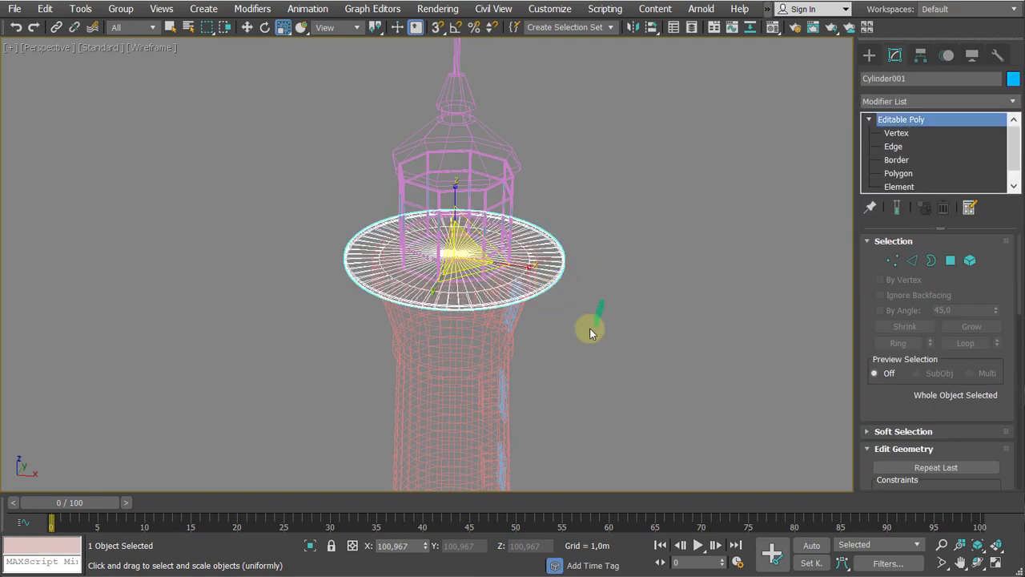
ctrl+drag(590, 314, 666, 389)
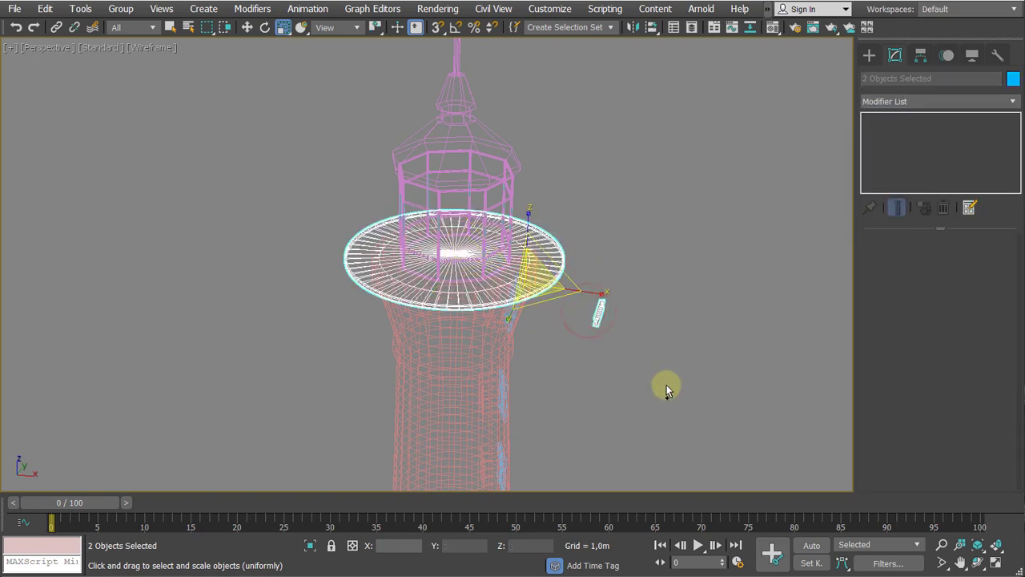
key(alt+q)
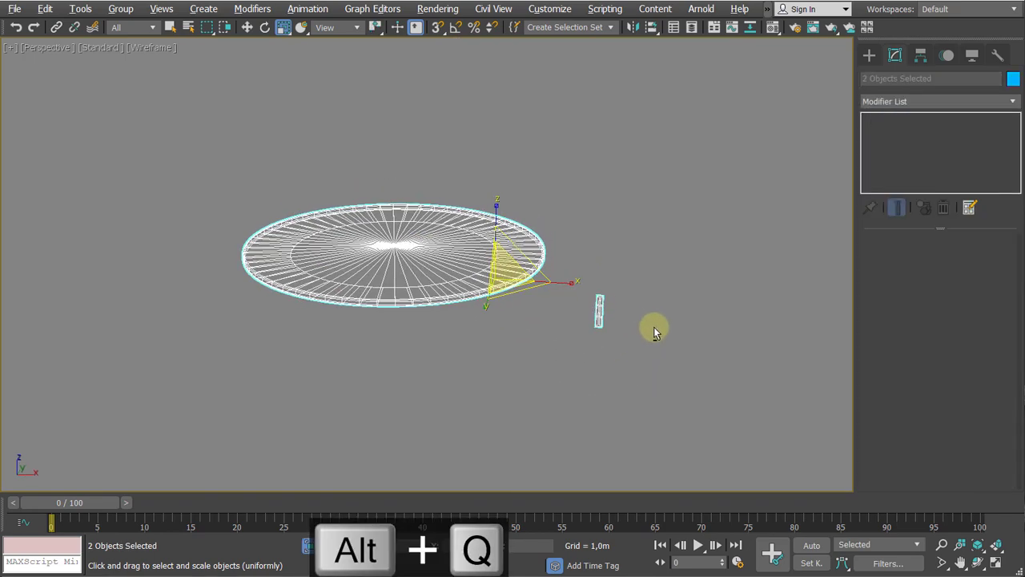
Align the I-beam to the centre of the balcony disc
click(681, 319)
click(597, 318)
mouse_move(595, 321)
alt+middle_down()
mouse_move(540, 385)
mouse_move(582, 320)
alt+middle_up()
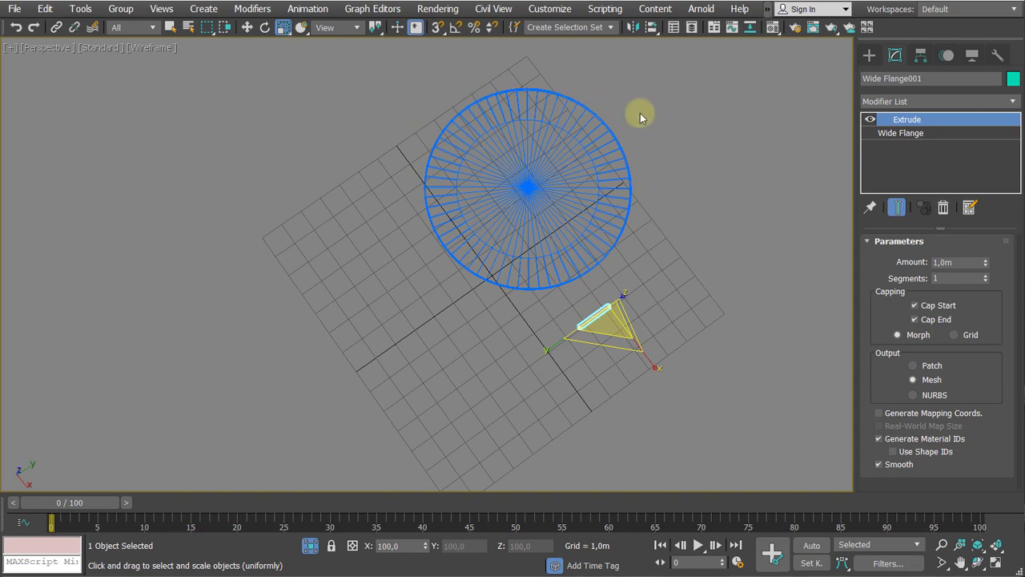
alt+middle_drag(601, 149, 633, 194)
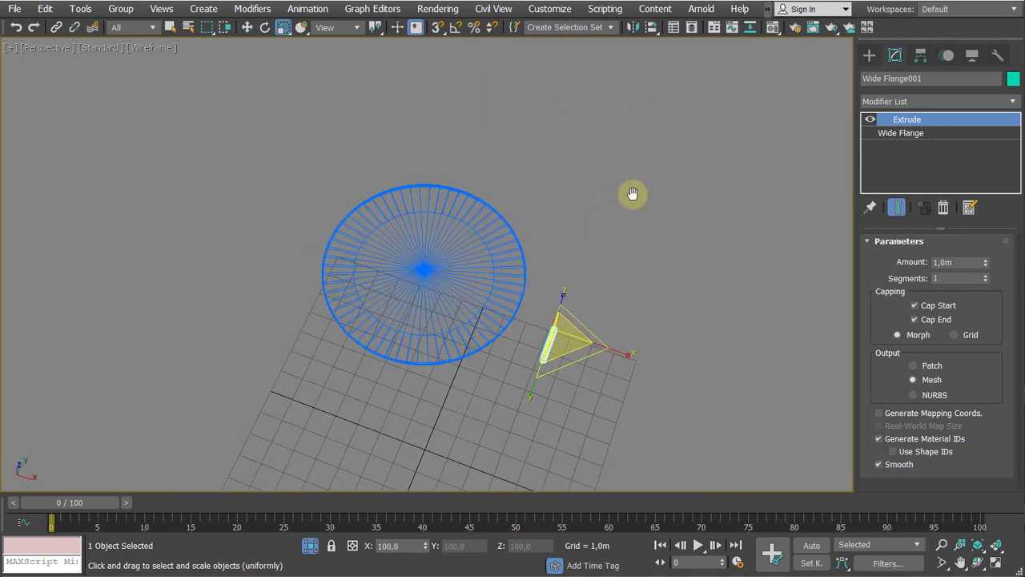
key(alt+a)
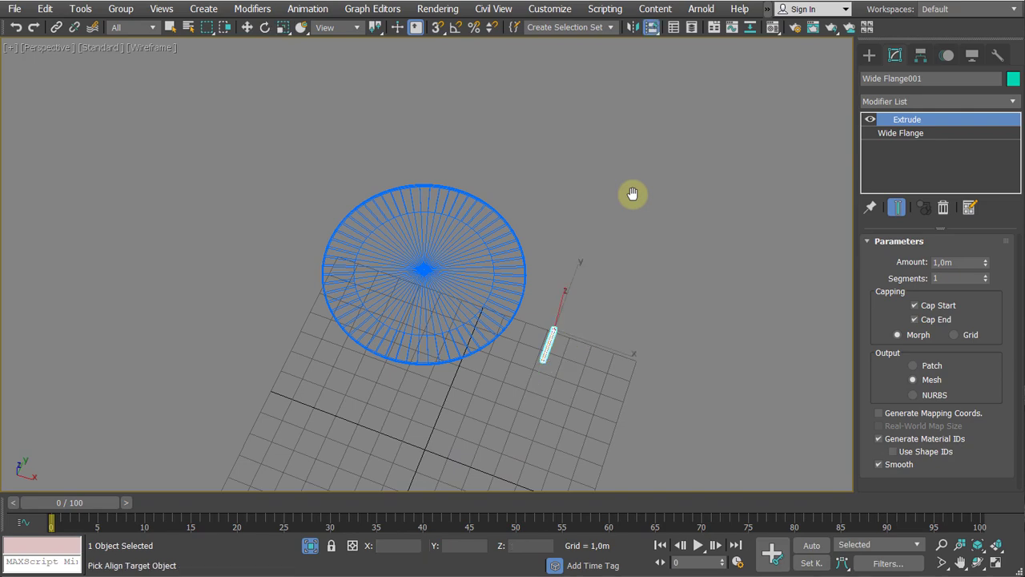
click(474, 286)
alt+middle_drag(446, 307, 394, 320)
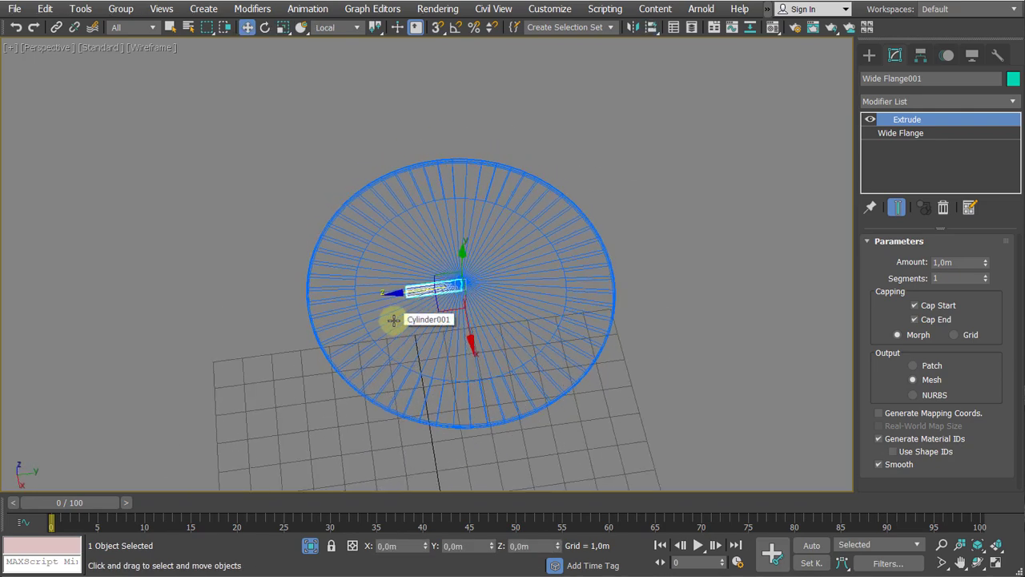
In shaded display, slide the I-beam outward along its local Z axis to the disc's outer ring
key(F3)
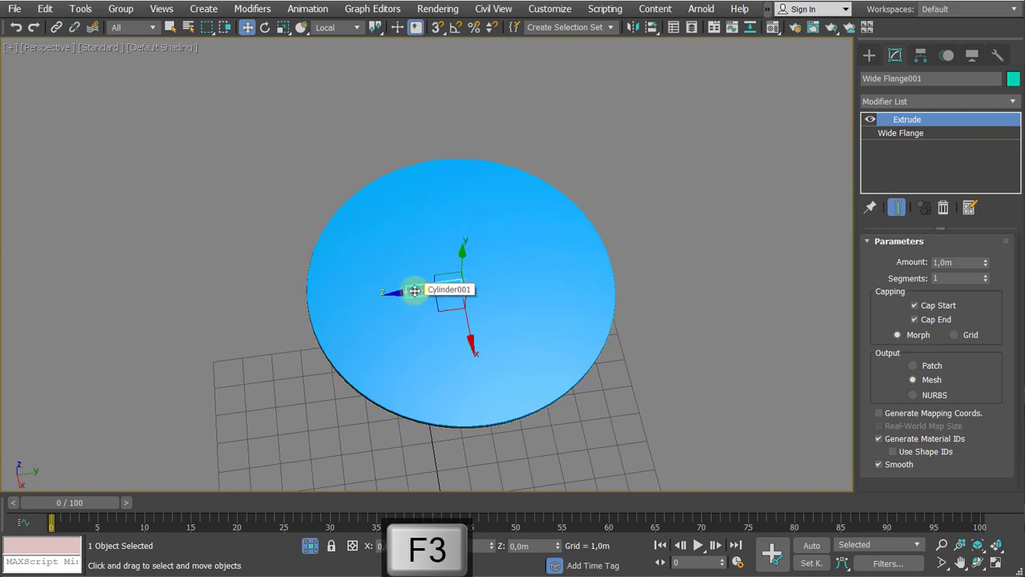
drag(414, 291, 321, 302)
alt+middle_drag(321, 302, 299, 289)
scroll(348, 279, up, 4)
scroll(300, 289, up, 2)
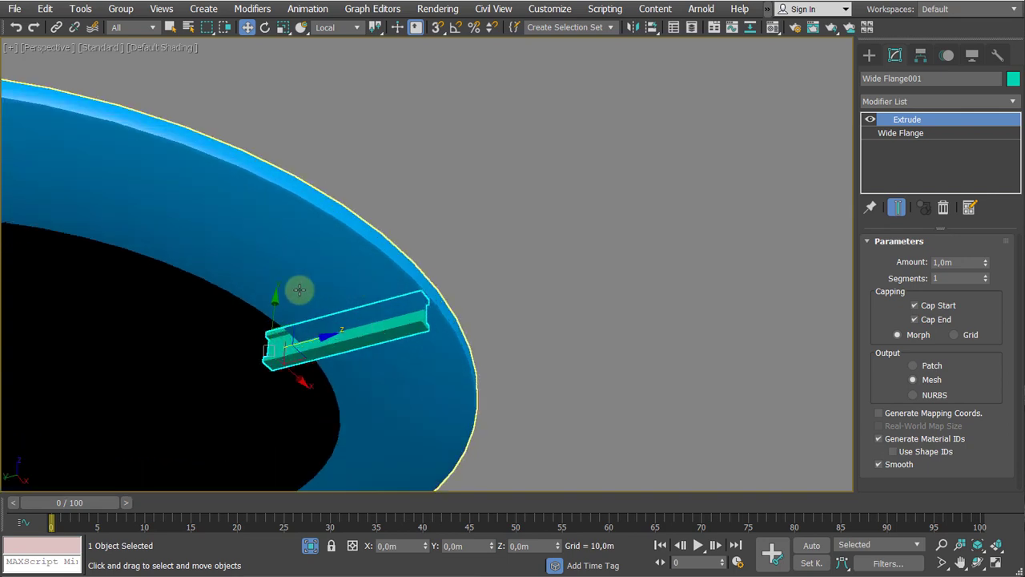
Lower the I-beam along its local Y axis against the disc's underside and check its fit from below
drag(275, 299, 265, 322)
alt+middle_drag(393, 354, 534, 155)
scroll(384, 280, up, 2)
click(534, 155)
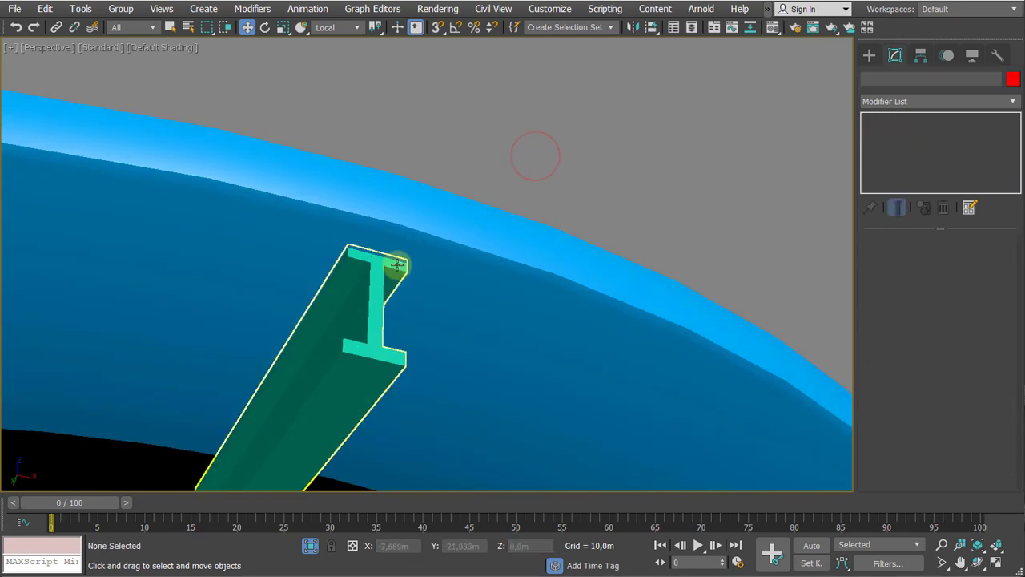
click(380, 274)
scroll(380, 274, down, 5)
alt+middle_drag(557, 214, 304, 167)
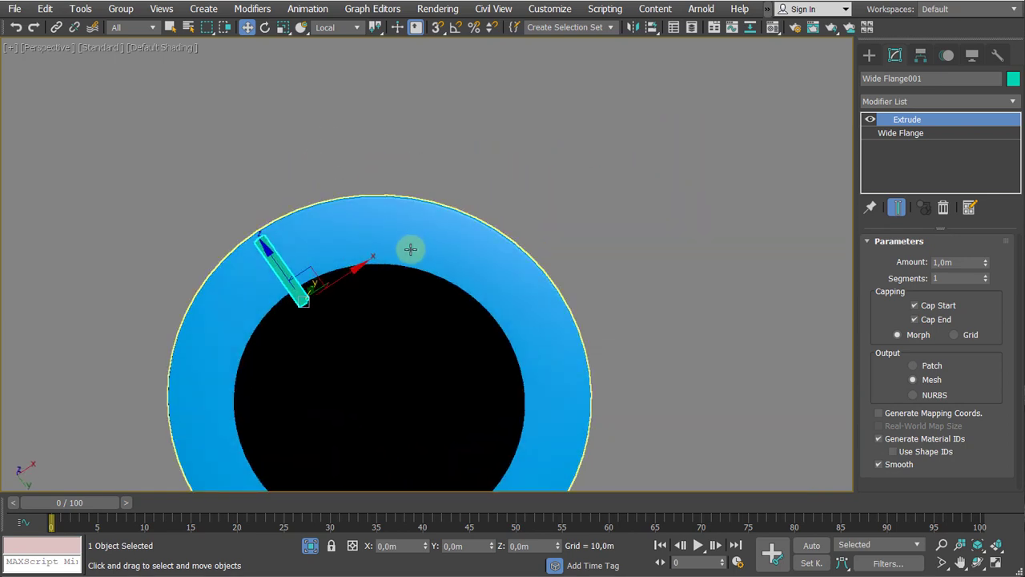
Try a rotated copy of the I-beam around its current pivot, and delete that copy
key(e)
shift+drag(339, 256, 359, 304)
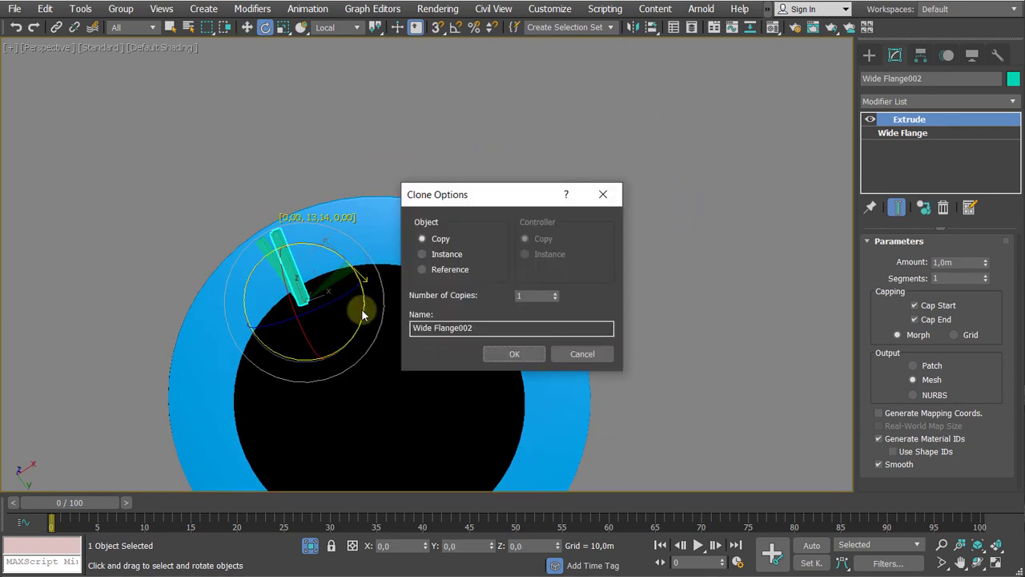
click(512, 353)
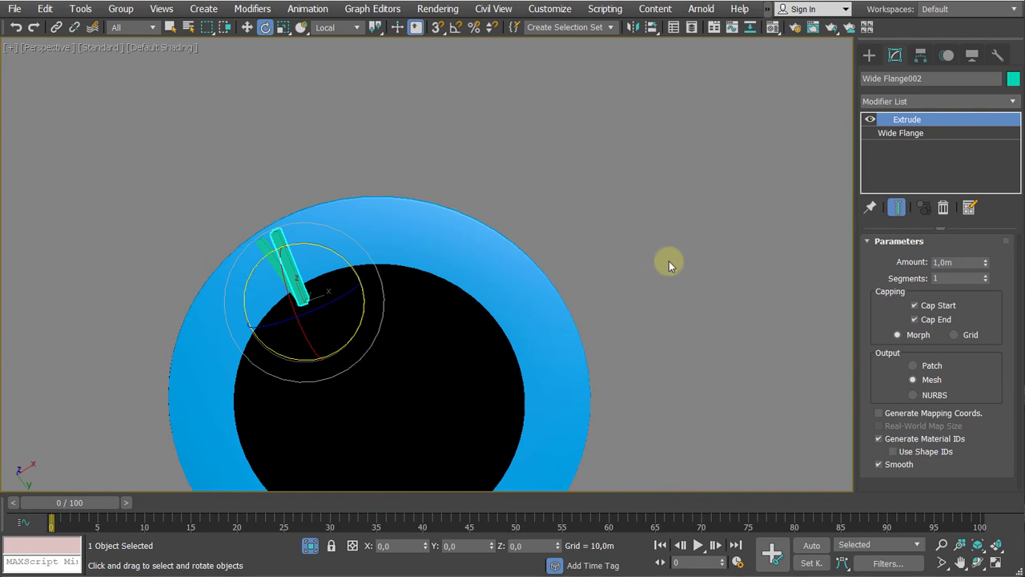
key(Delete)
alt+middle_drag(687, 222, 611, 267)
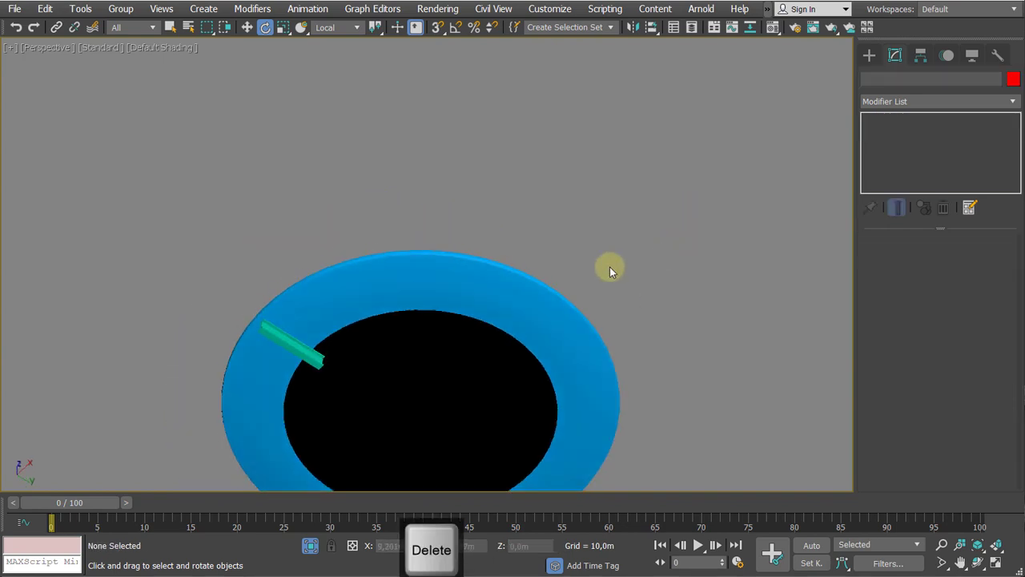
Select the remaining I-beam beneath the disc and turn on Affect Pivot Only for it
click(278, 346)
alt+middle_drag(286, 341, 254, 274)
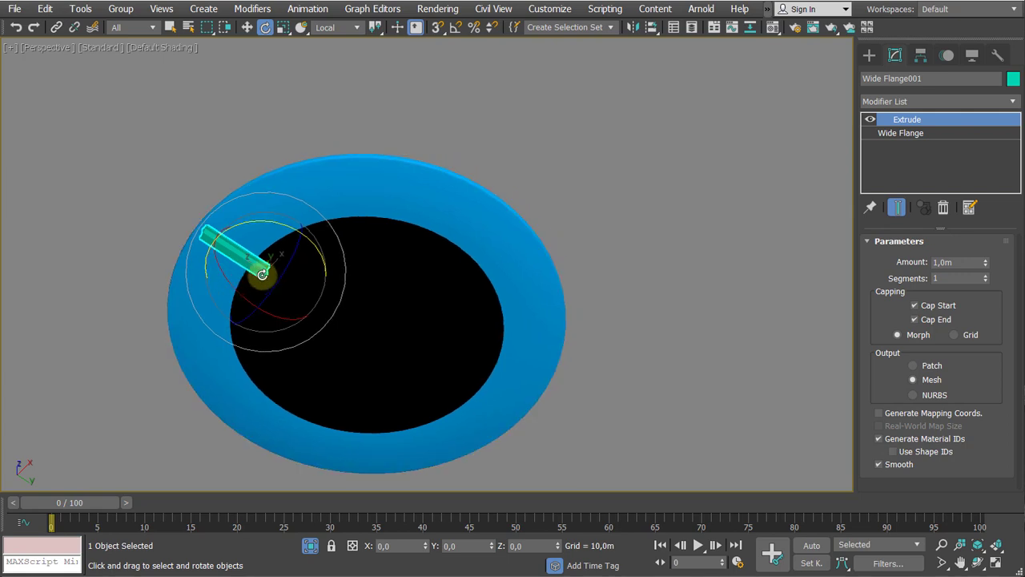
click(81, 9)
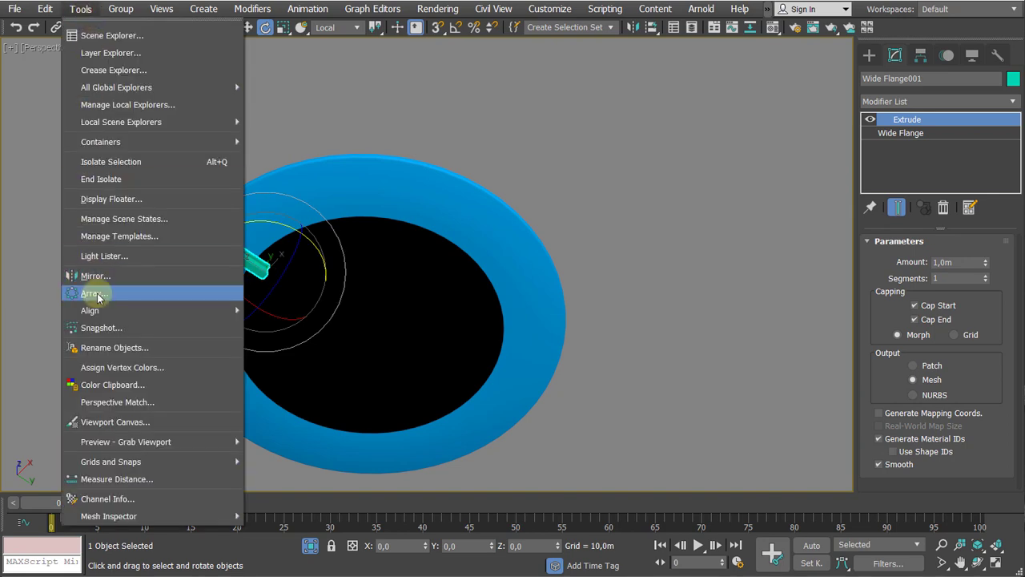
click(732, 215)
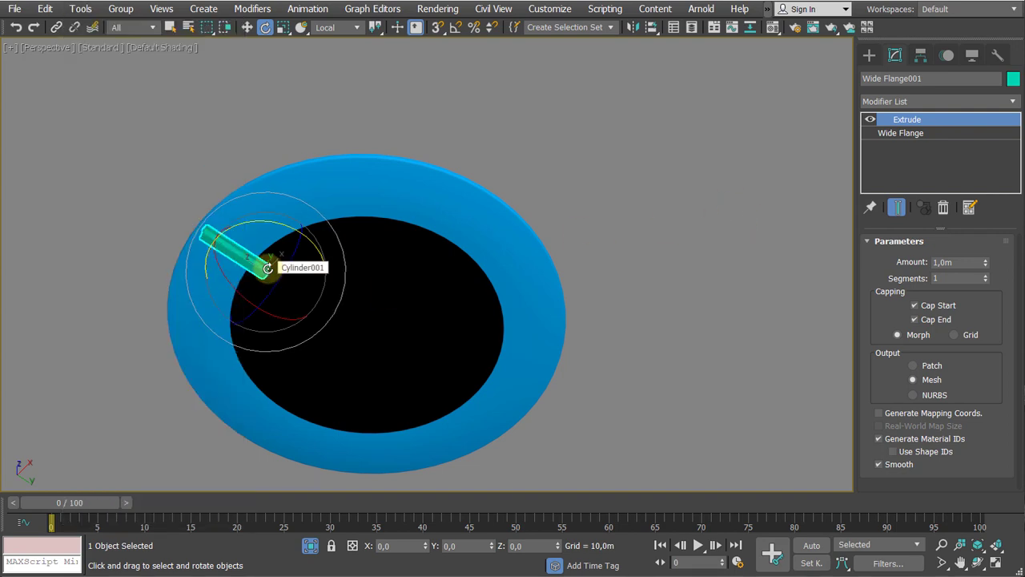
click(920, 55)
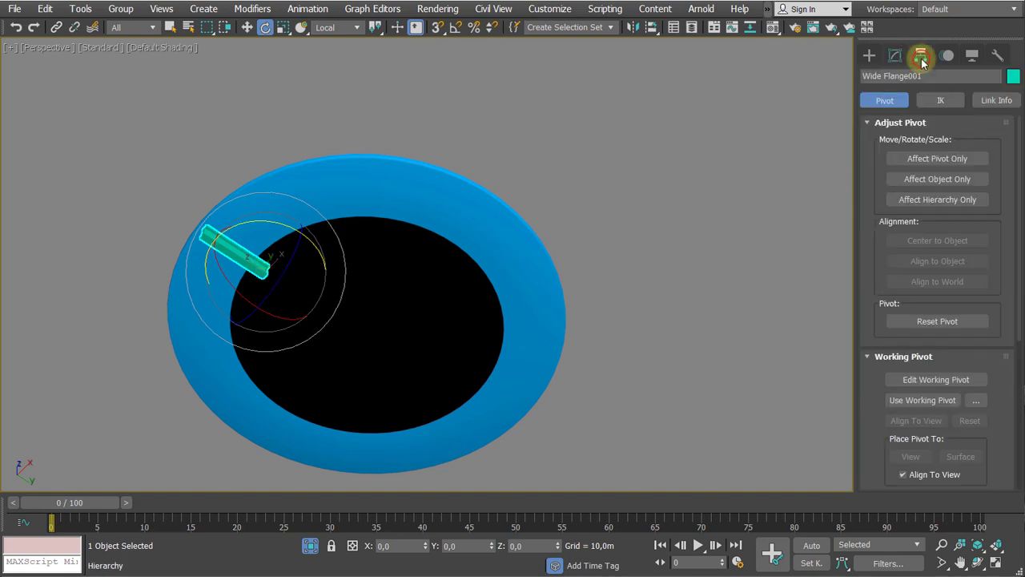
click(913, 158)
middle_drag(654, 233, 673, 203)
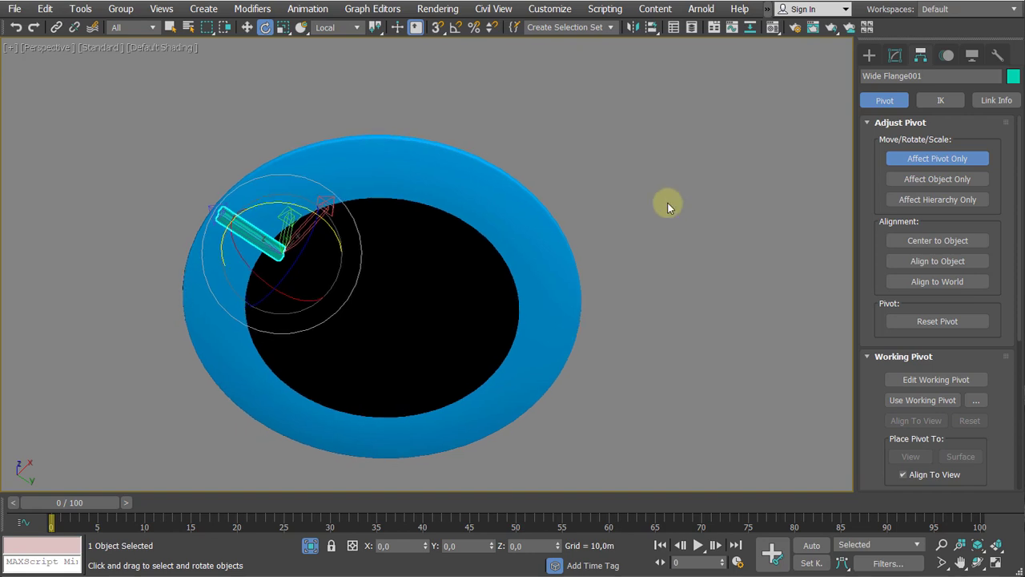
Align the I-beam's pivot to the centre of the balcony disc and turn off pivot-only editing
key(w)
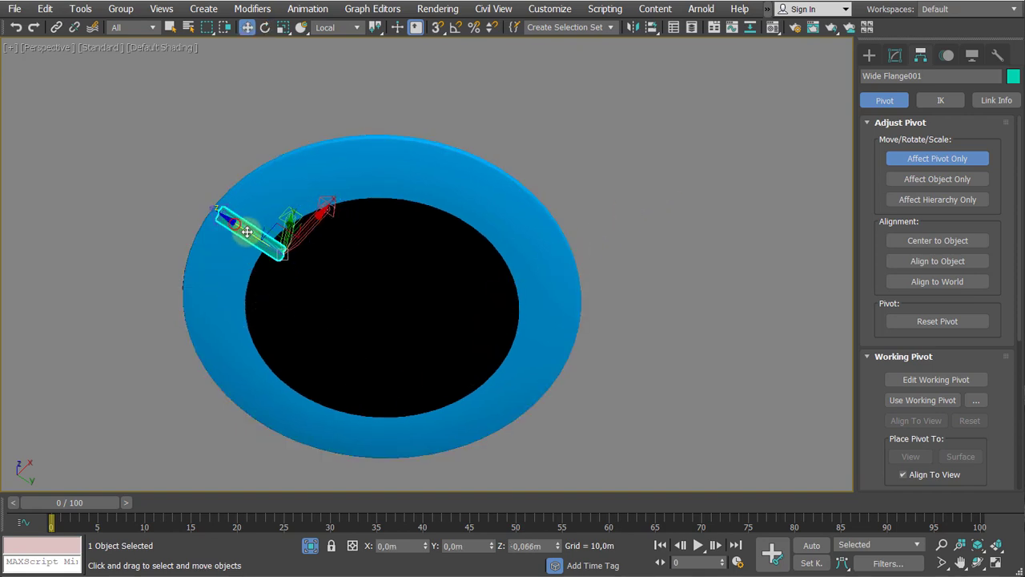
drag(231, 224, 233, 247)
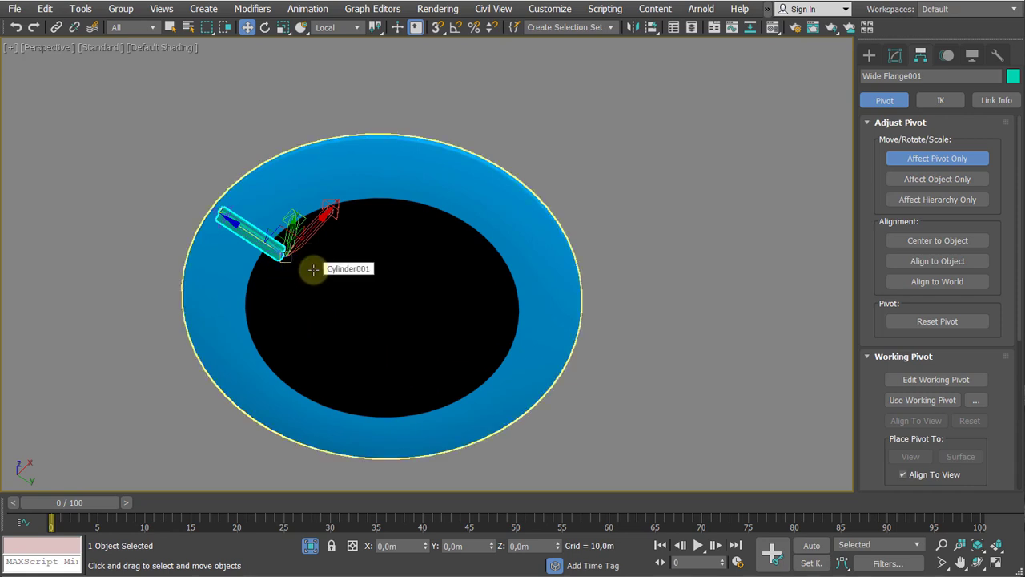
key(shift+a)
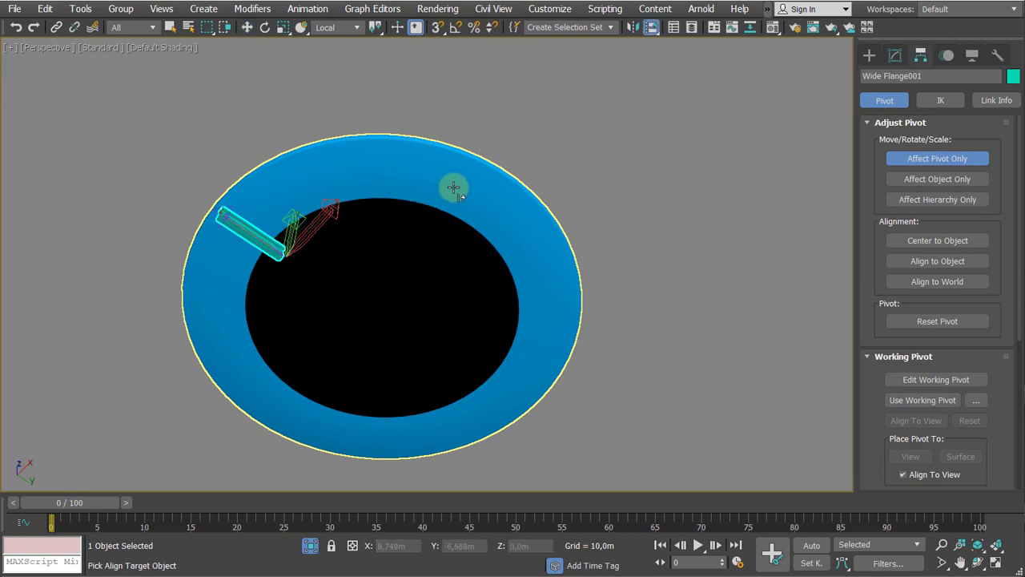
click(450, 189)
middle_drag(467, 189, 689, 197)
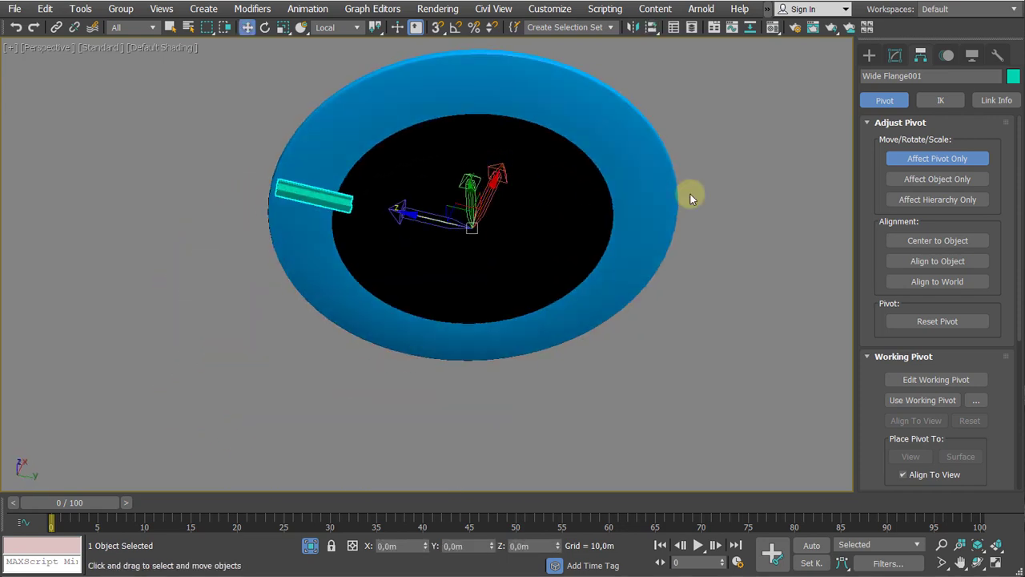
click(927, 163)
alt+middle_drag(691, 247, 739, 265)
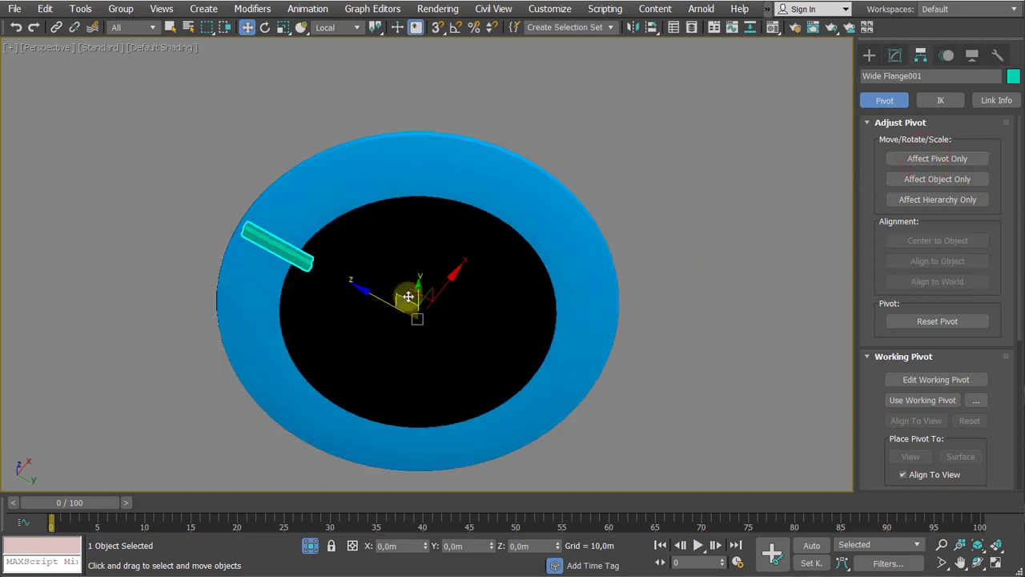
key(e)
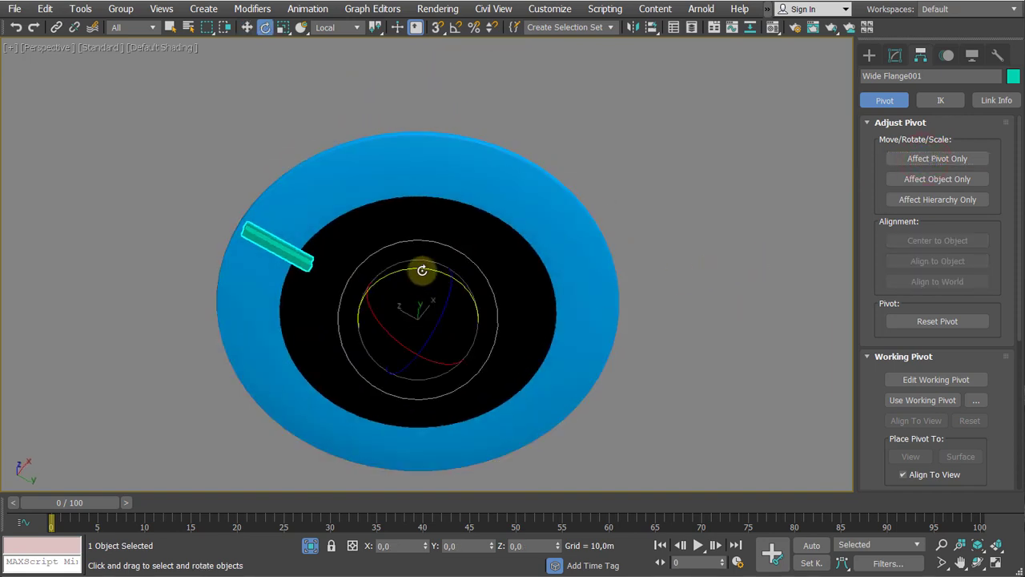
mouse_move(419, 268)
shift+mouse_down()
mouse_move(427, 259)
mouse_move(497, 307)
mouse_move(585, 453)
mouse_move(494, 320)
mouse_move(420, 284)
shift+mouse_up()
click(580, 353)
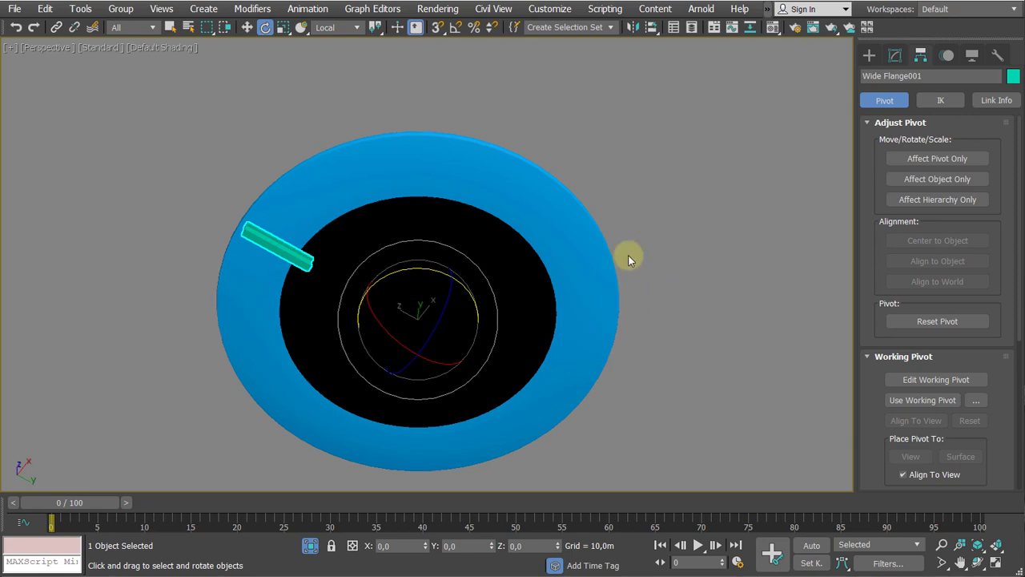
Open the Array settings for the I-beam and arrange them so the disc stays in view
middle_drag(628, 253, 633, 200)
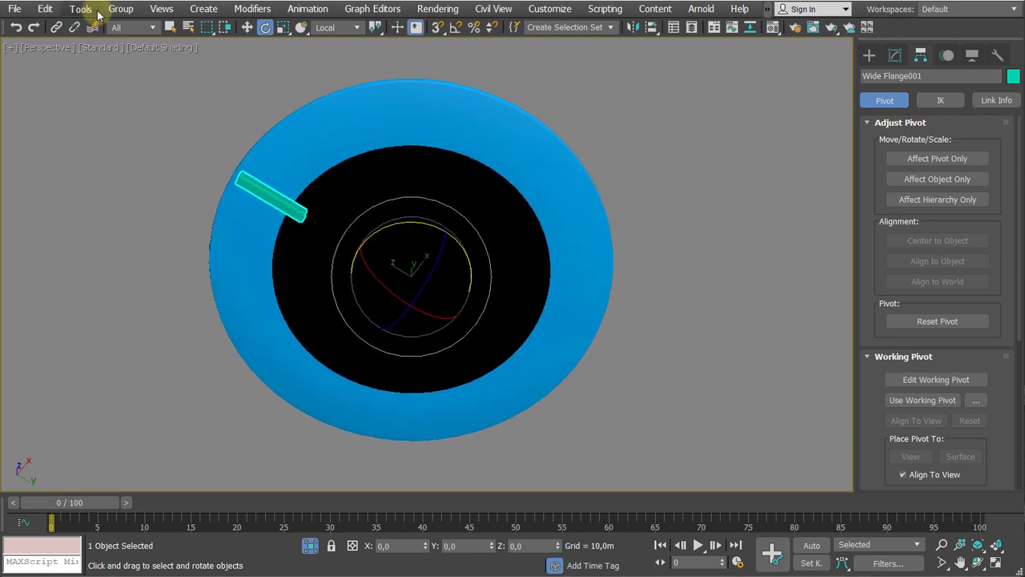
click(82, 10)
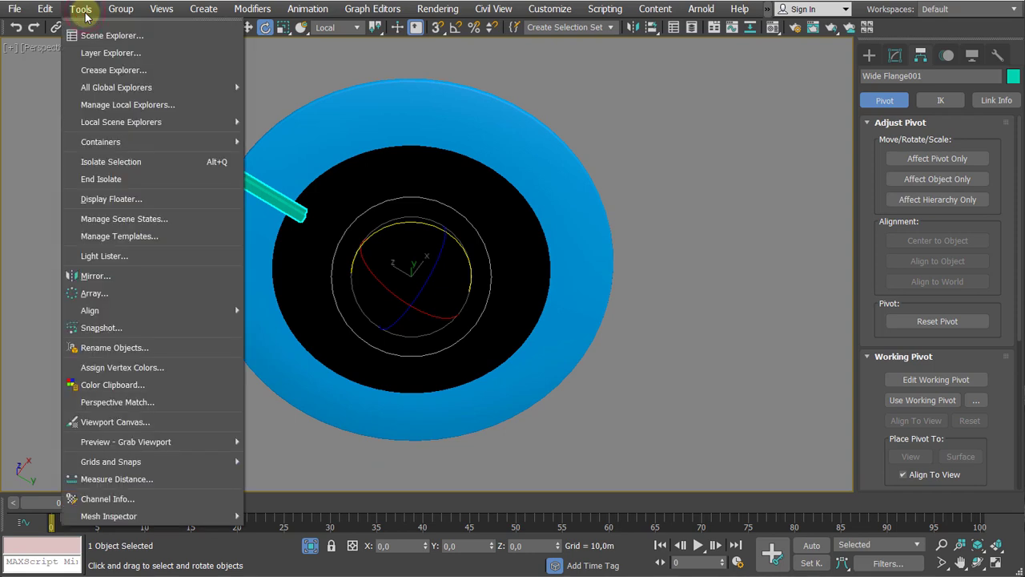
click(95, 294)
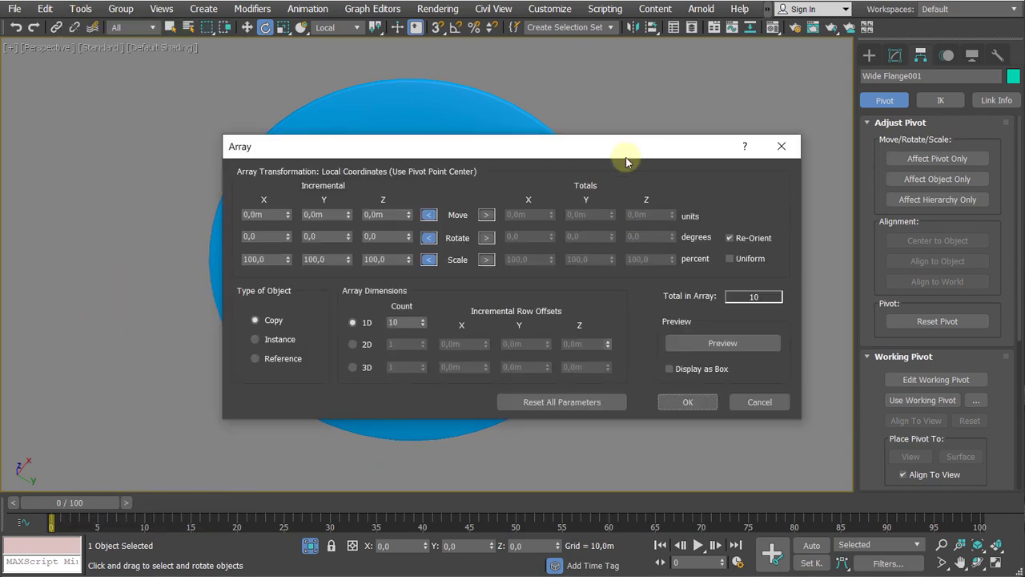
drag(622, 149, 376, 201)
middle_drag(453, 146, 652, 103)
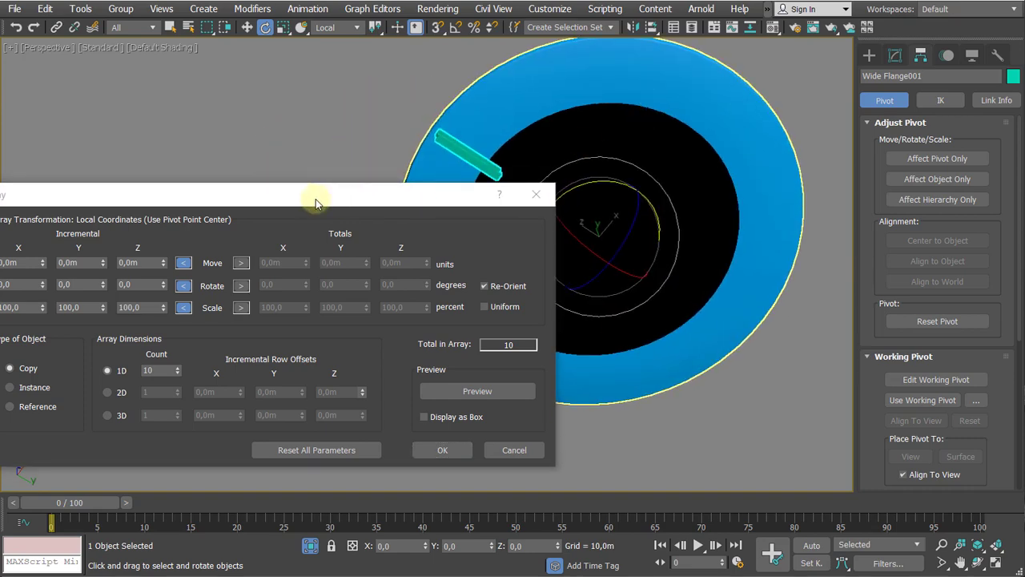
drag(347, 197, 405, 270)
alt+middle_drag(572, 179, 711, 152)
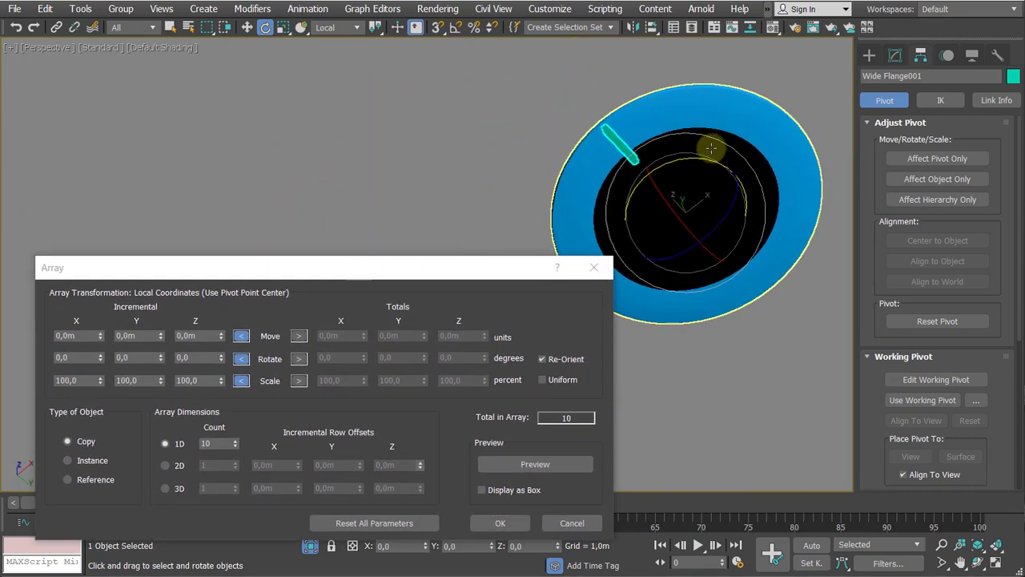
drag(445, 265, 429, 223)
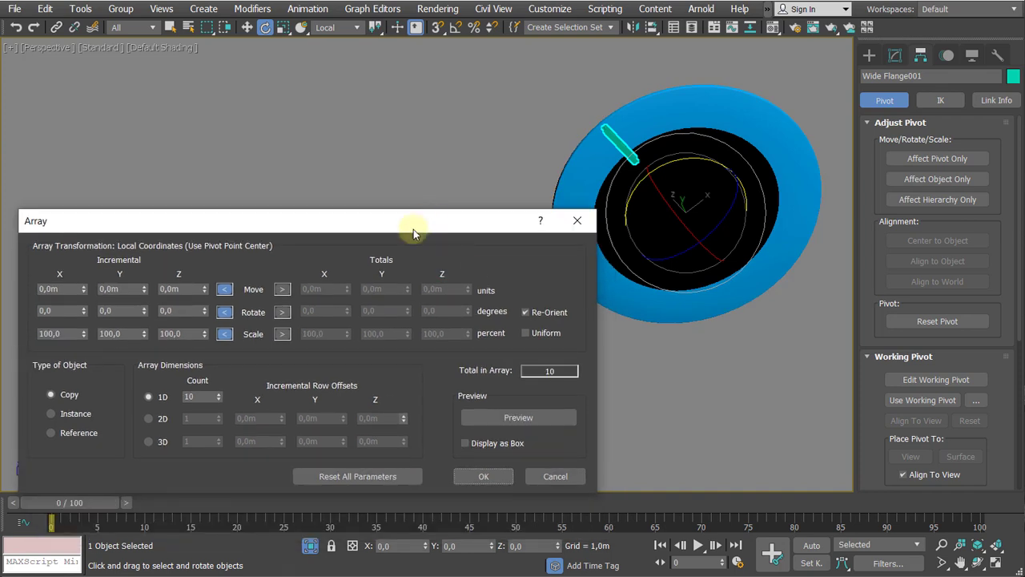
Enable the array preview and set the total rotation to 360 degrees about Y, with Z at 0
click(281, 312)
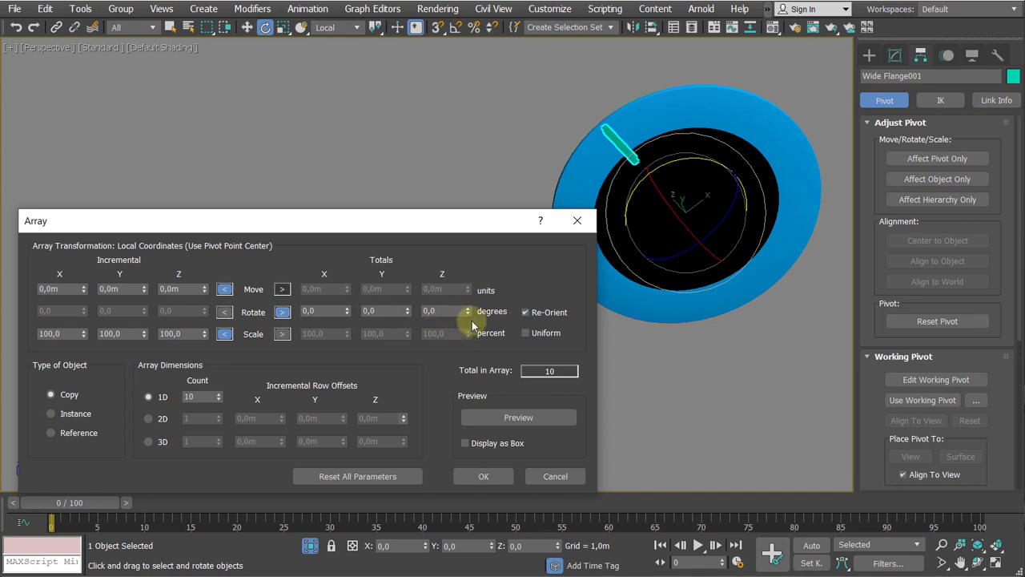
double_click(448, 310)
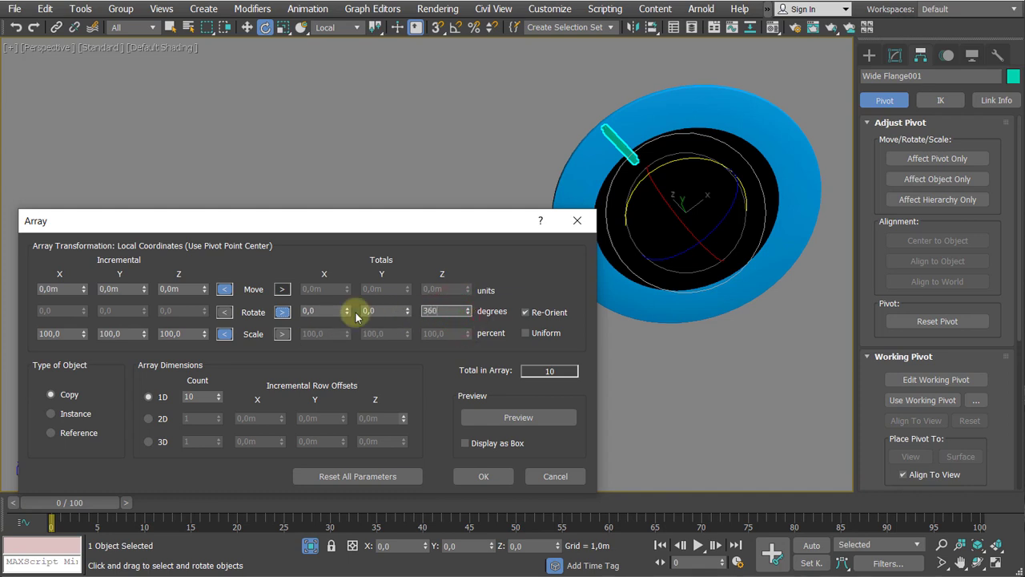
key(Return)
click(485, 418)
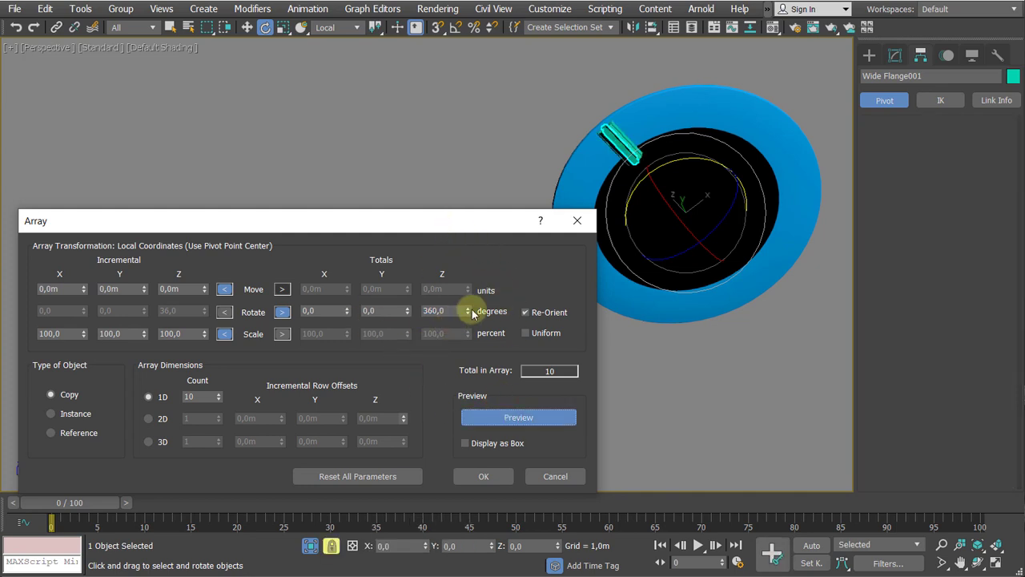
drag(407, 312, 261, 298)
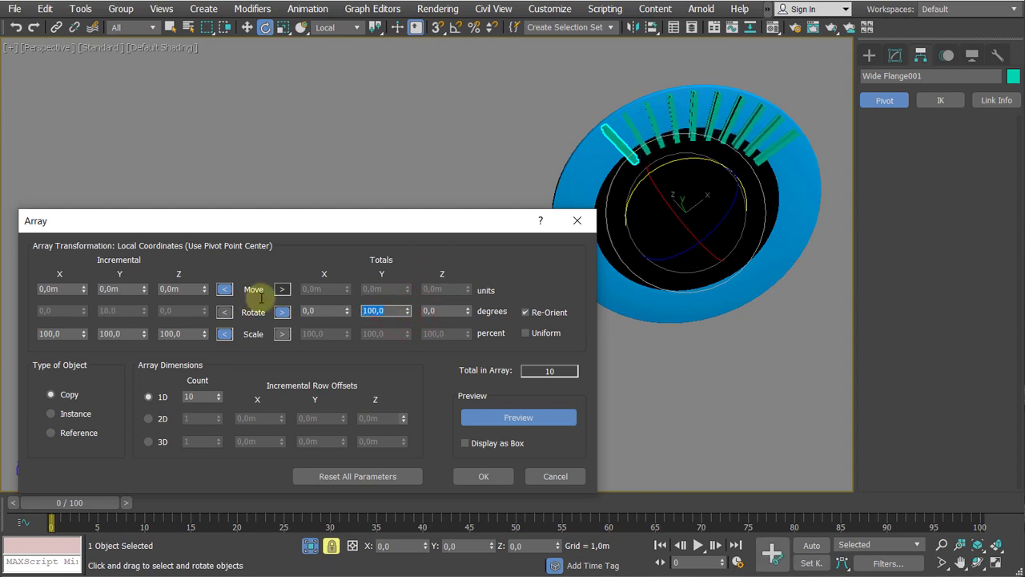
key(Return)
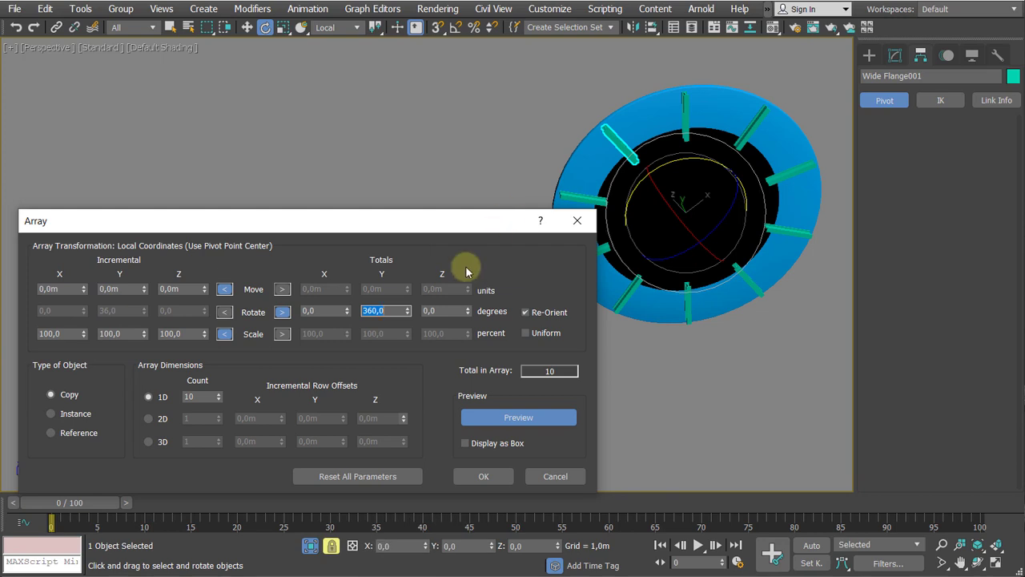
Set the 1D array count to 20, choose Instance as the object type, and create the ring of I-beams
double_click(209, 395)
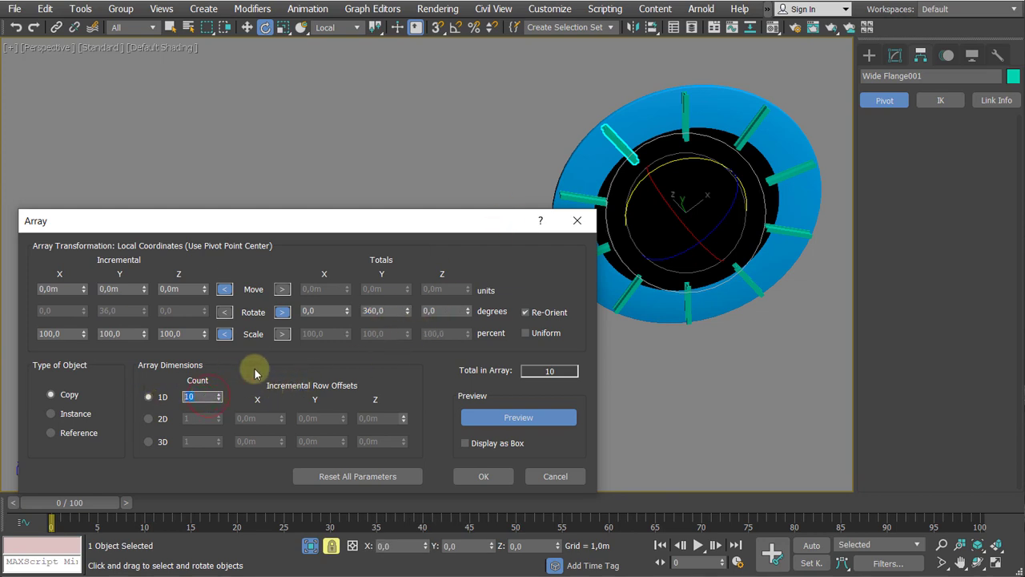
text(12)
key(Return)
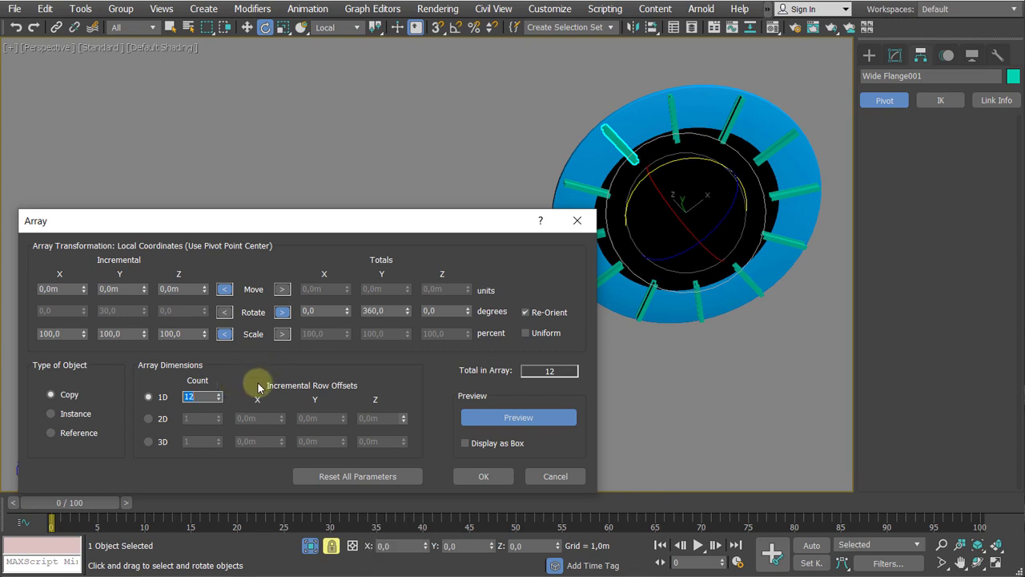
key(Return)
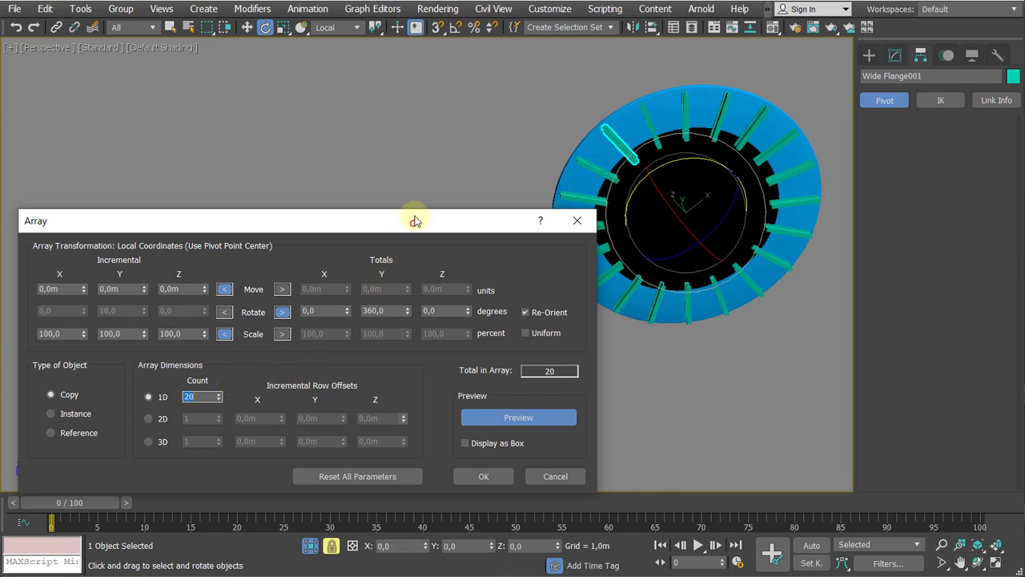
drag(414, 222, 415, 148)
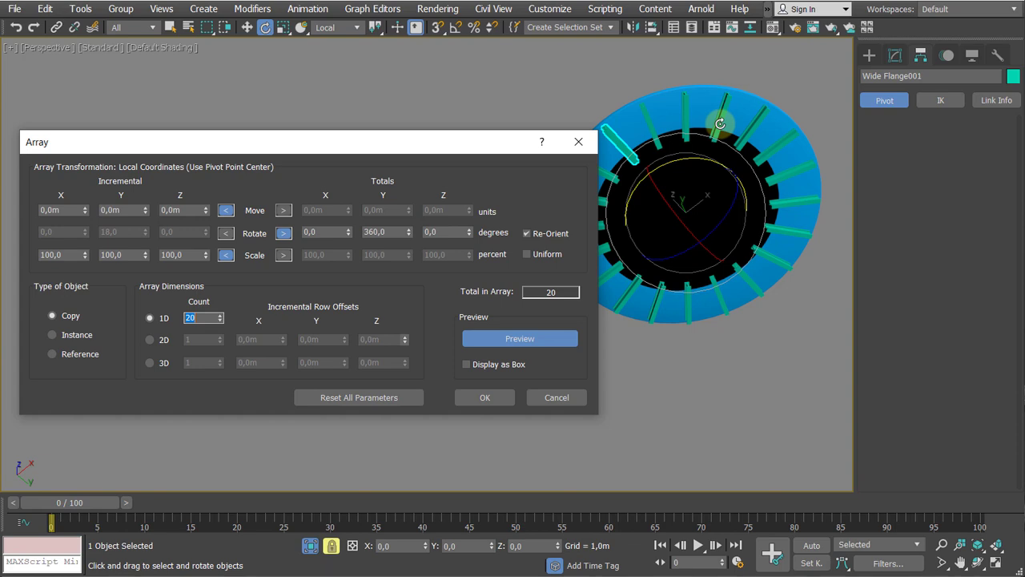
click(54, 334)
click(458, 145)
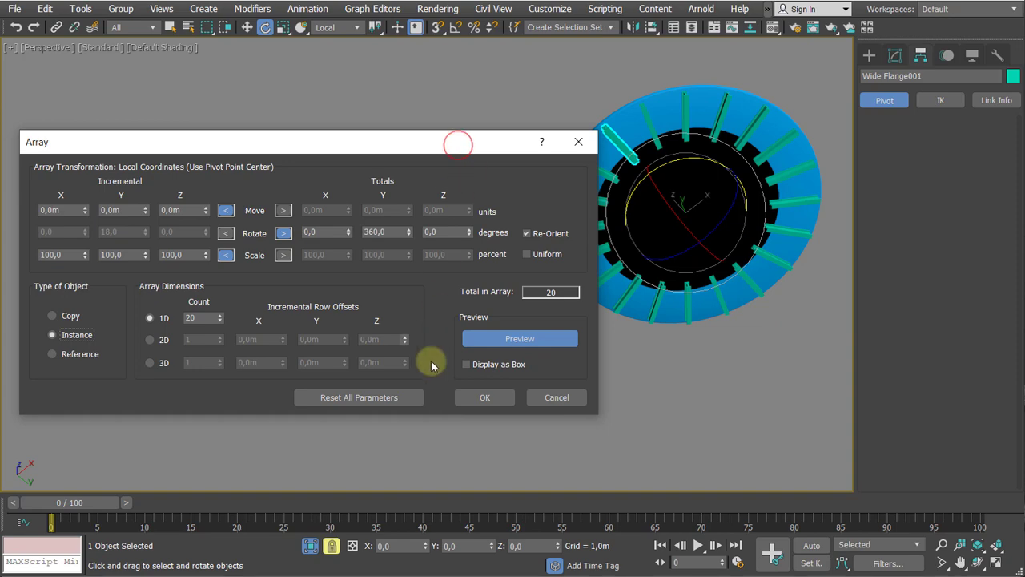
click(476, 397)
End the isolation, clear the selection and check the beam ring on the whole lighthouse
middle_drag(469, 147, 396, 244)
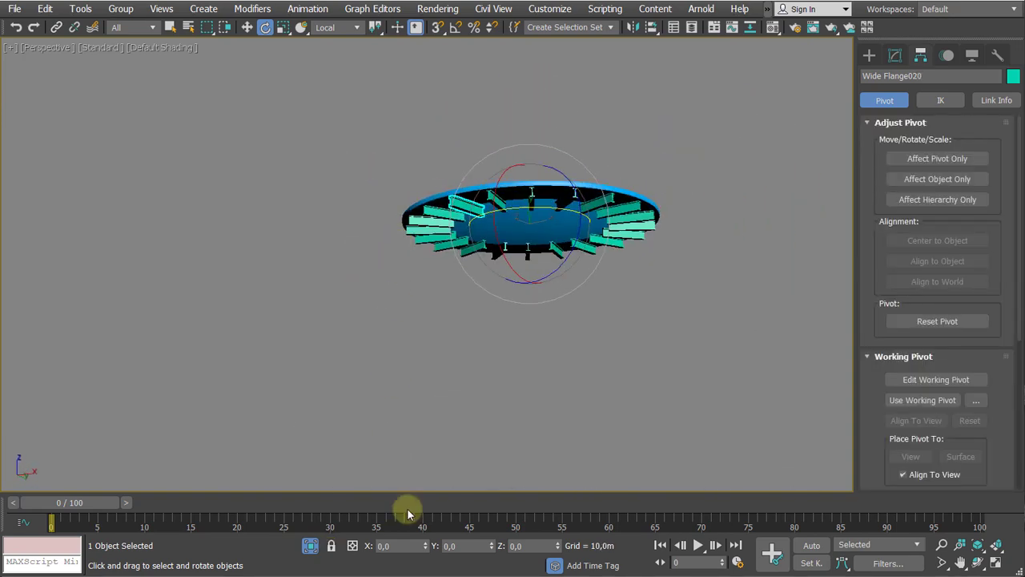
click(310, 547)
click(680, 277)
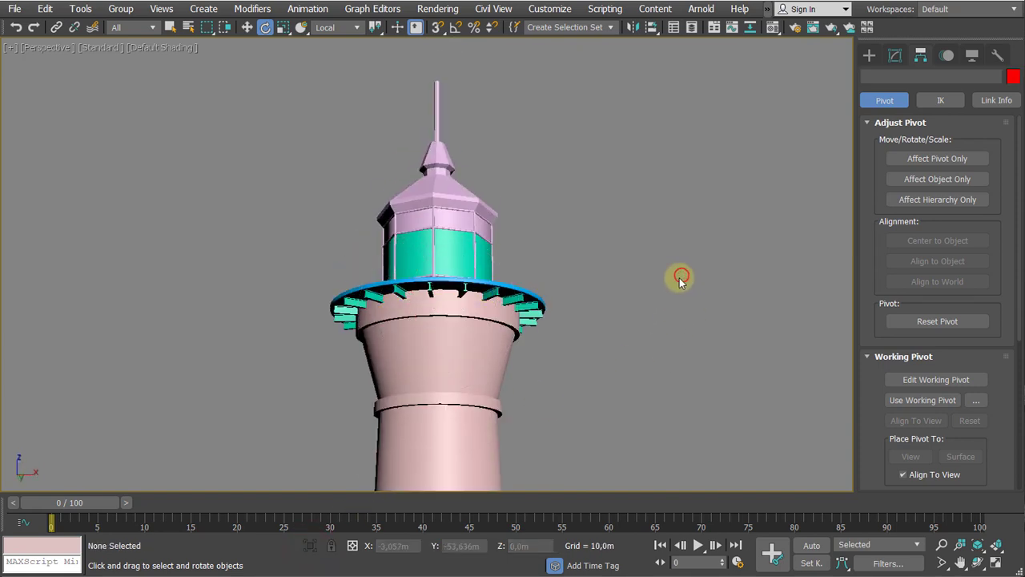
middle_drag(680, 277, 603, 141)
scroll(603, 141, down, 4)
alt+middle_drag(613, 217, 603, 265)
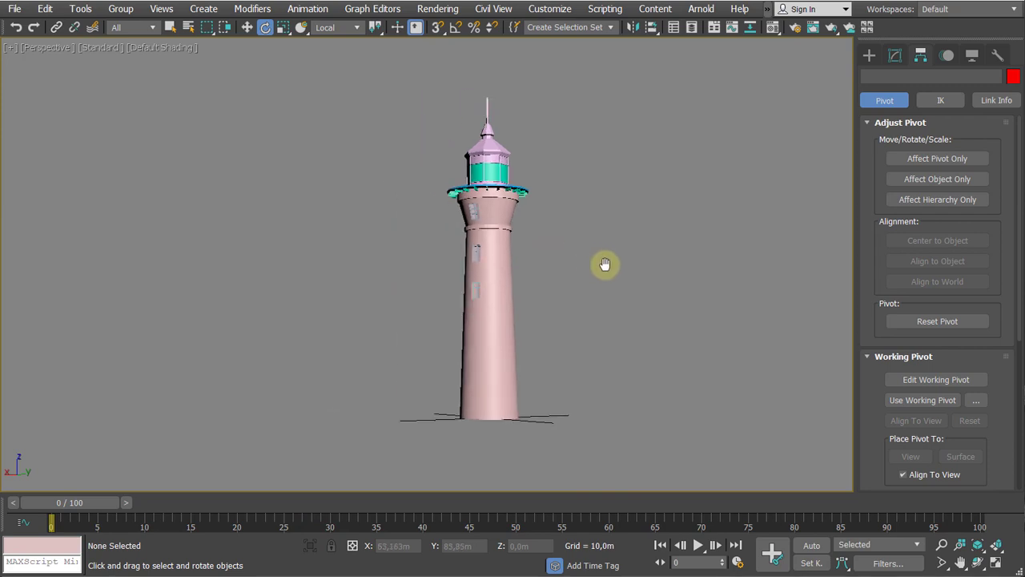
scroll(603, 265, up, 3)
scroll(603, 266, down, 5)
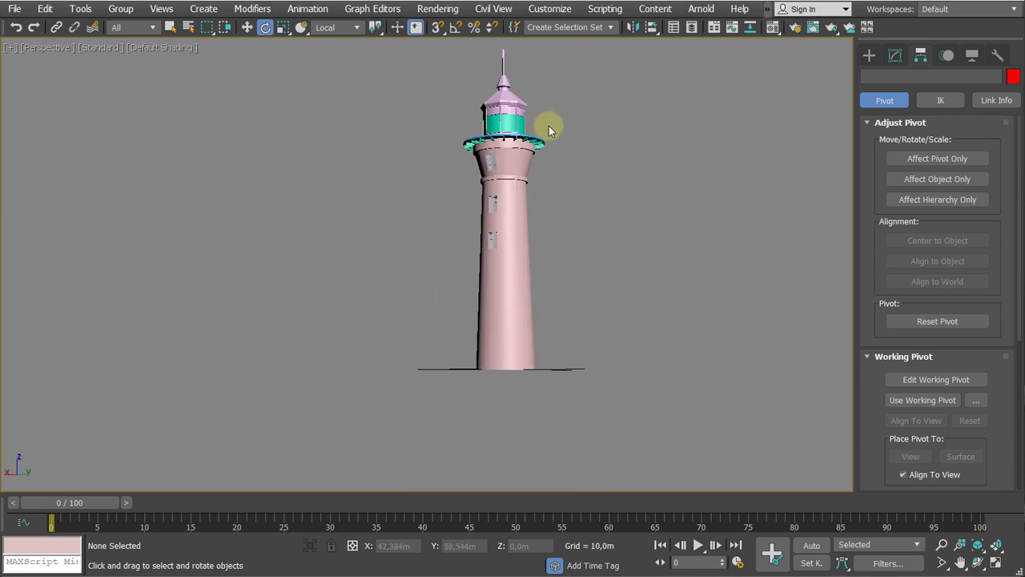
Examine the ring of I-beams under the balcony disc from close up and from a distance
middle_drag(551, 128, 579, 207)
scroll(569, 200, up, 2)
scroll(629, 152, up, 2)
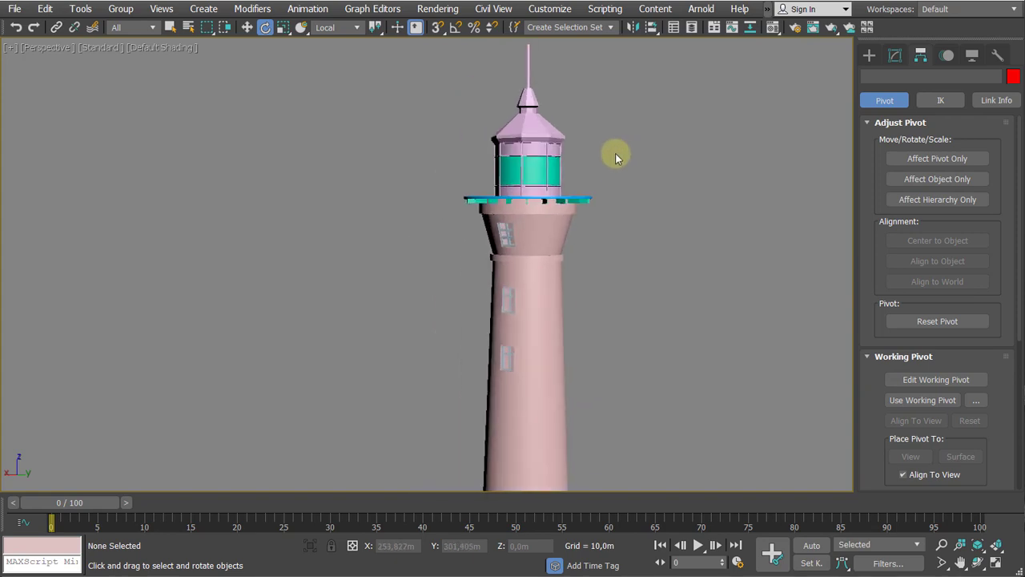
scroll(682, 150, up, 2)
middle_drag(682, 150, 681, 151)
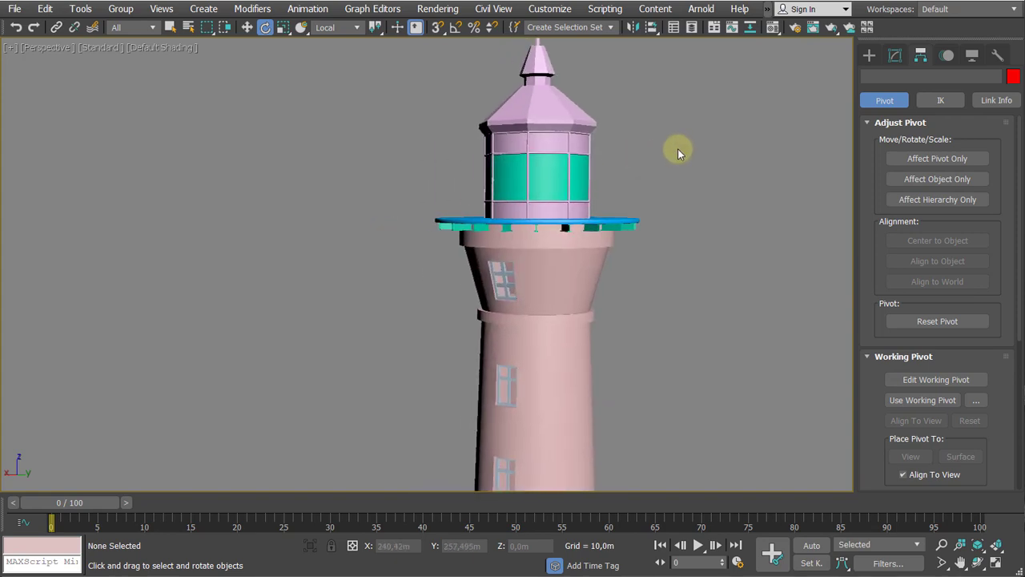
scroll(656, 200, up, 3)
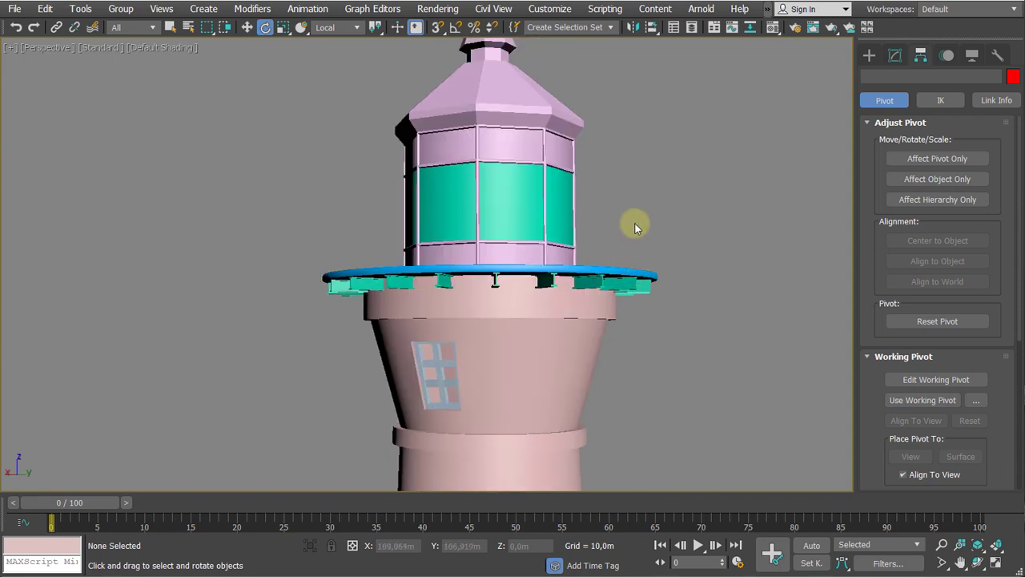
scroll(659, 211, down, 3)
click(894, 54)
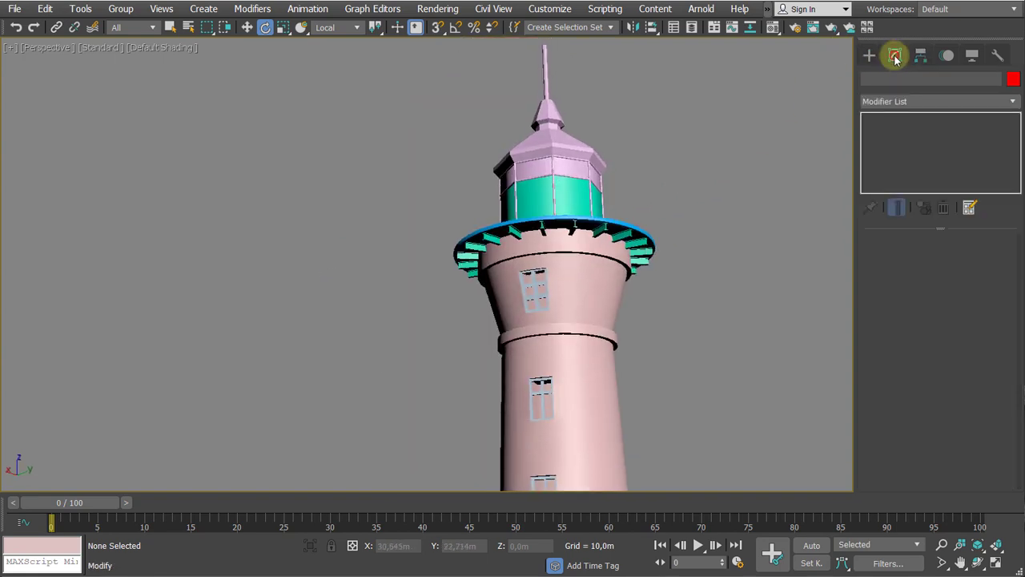
scroll(691, 204, up, 4)
Inspect the edge layout of the balcony disc and the lattice struts of the octagonal room, then clear the selection
click(638, 222)
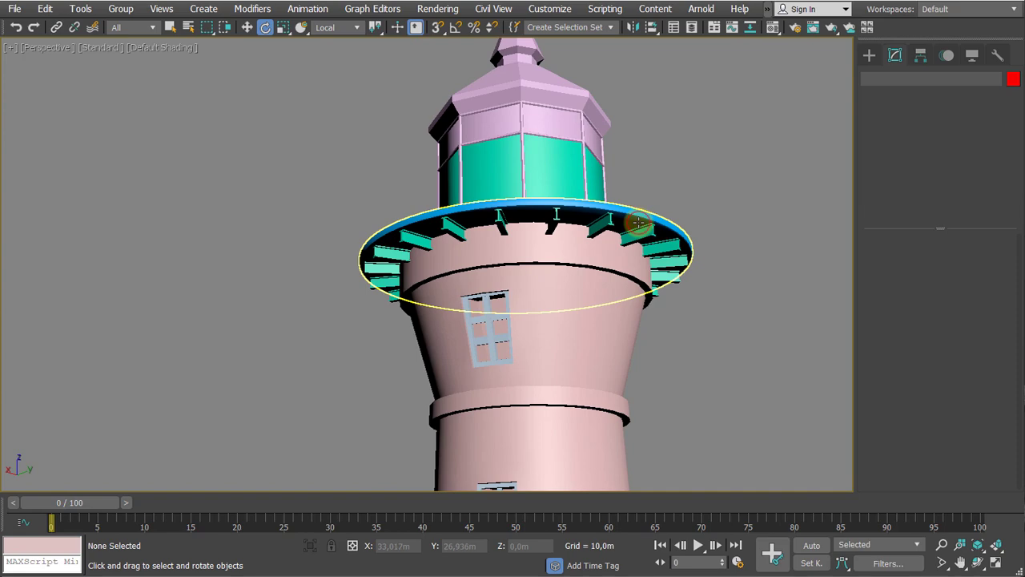
key(F4)
alt+middle_drag(700, 201, 633, 190)
scroll(686, 218, up, 3)
scroll(678, 257, down, 5)
scroll(672, 228, down, 2)
scroll(504, 199, up, 4)
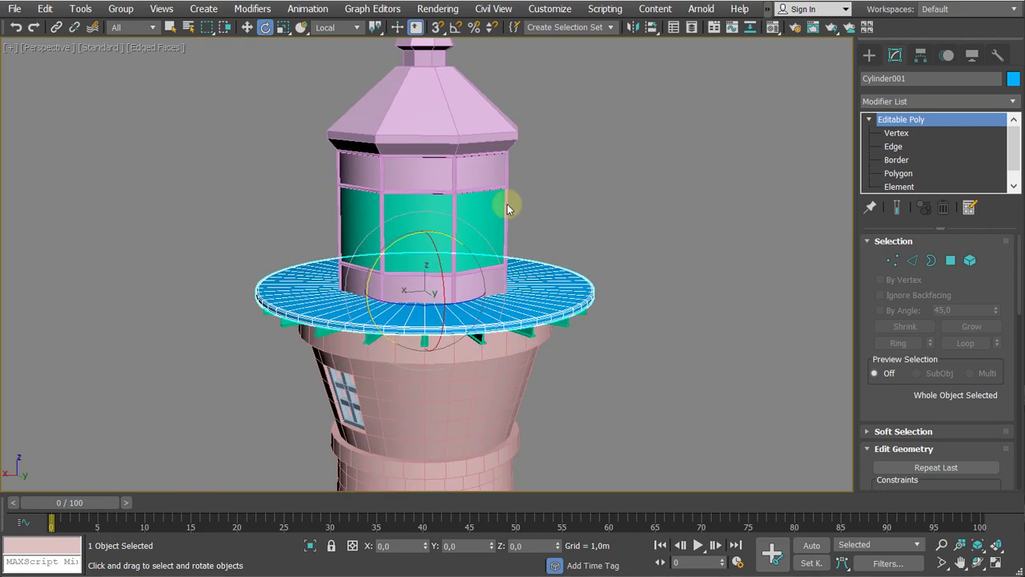
click(439, 191)
scroll(476, 168, up, 5)
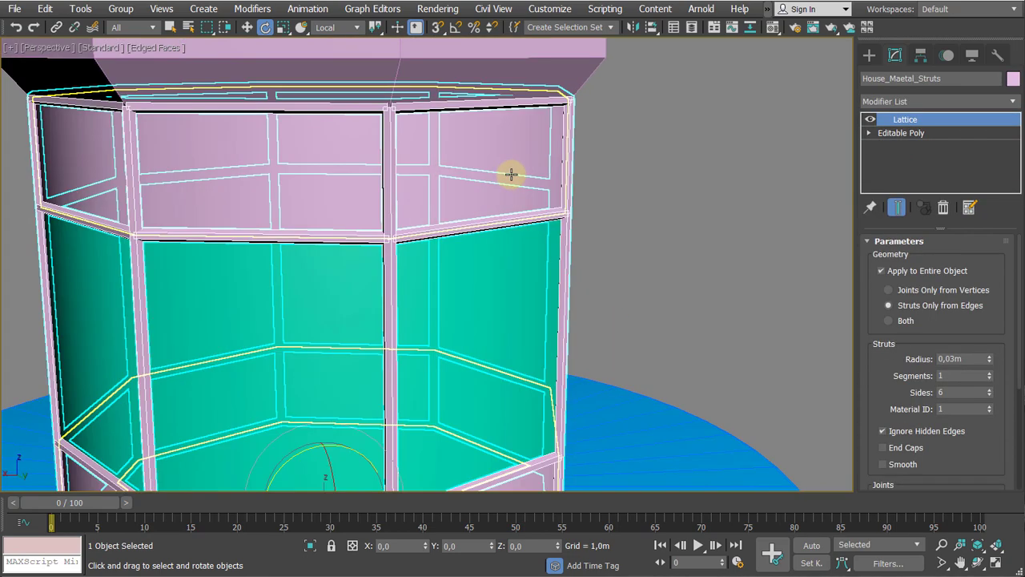
scroll(639, 208, down, 8)
middle_drag(716, 231, 658, 197)
click(725, 213)
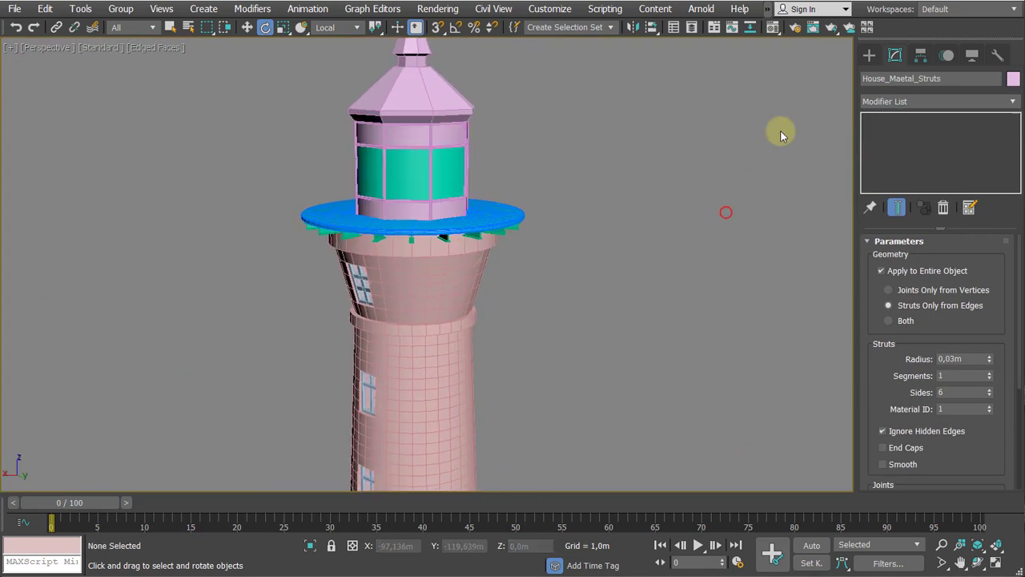
Draw a 60-sided standard cylinder with a radius of about 4.94 m on the ground beside the tower
click(869, 61)
scroll(716, 208, down, 4)
middle_drag(716, 244, 626, 223)
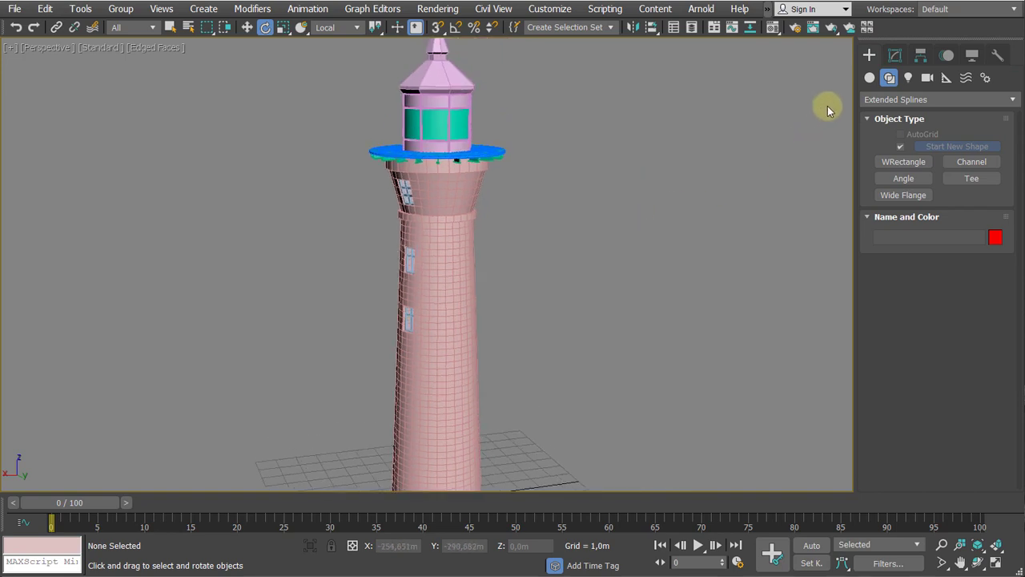
click(869, 78)
click(903, 181)
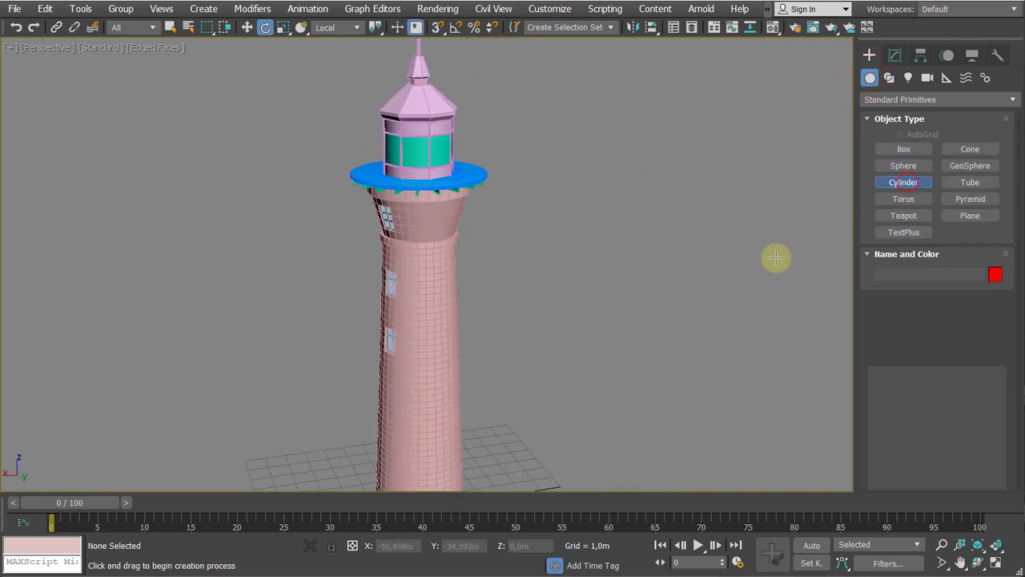
scroll(632, 229, down, 6)
drag(486, 318, 533, 360)
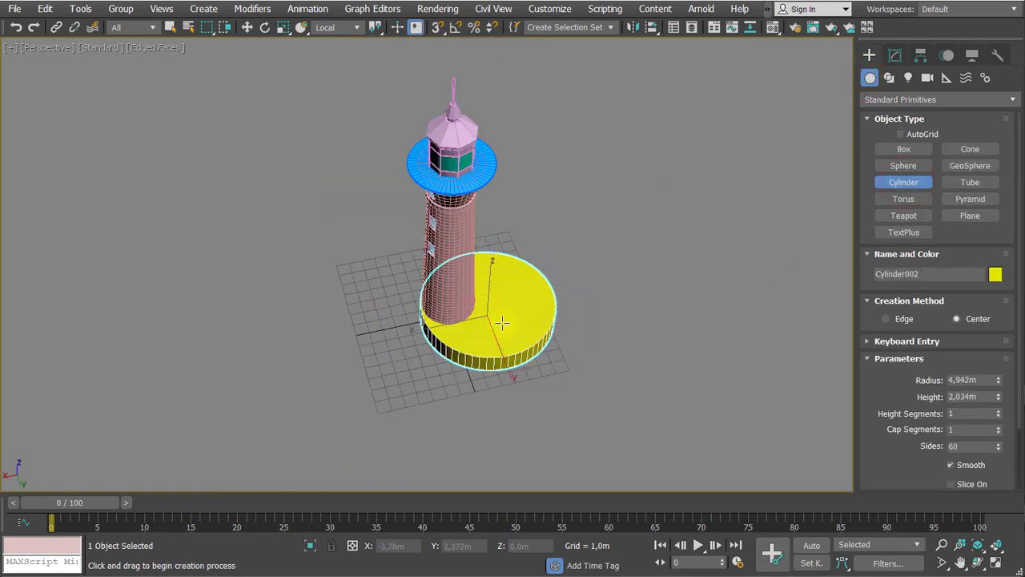
click(507, 285)
Align the new cylinder with the balcony disc at the top of the tower
key(e)
key(shift+a)
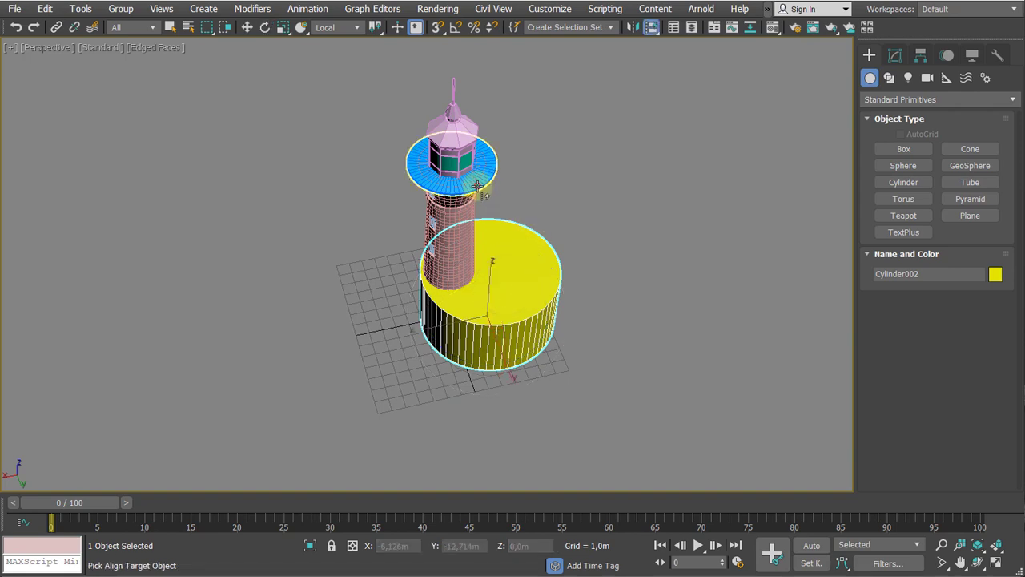
click(476, 185)
key(w)
scroll(476, 185, up, 1)
middle_drag(476, 185, 513, 192)
scroll(512, 192, up, 2)
Reduce the cylinder's radius to 3.113 m and its height to 0.993 m
click(894, 54)
alt+middle_drag(841, 120, 851, 279)
drag(998, 263, 995, 328)
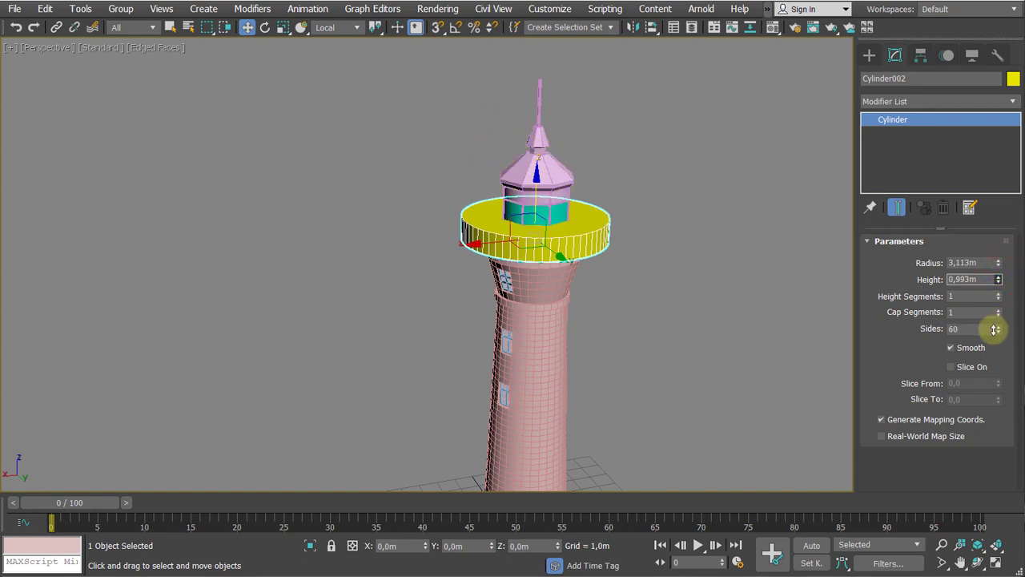
Raise the cylinder about 0.14 m along Z so that its base sits on the balcony disc
alt+middle_drag(666, 326, 648, 328)
scroll(648, 329, up, 3)
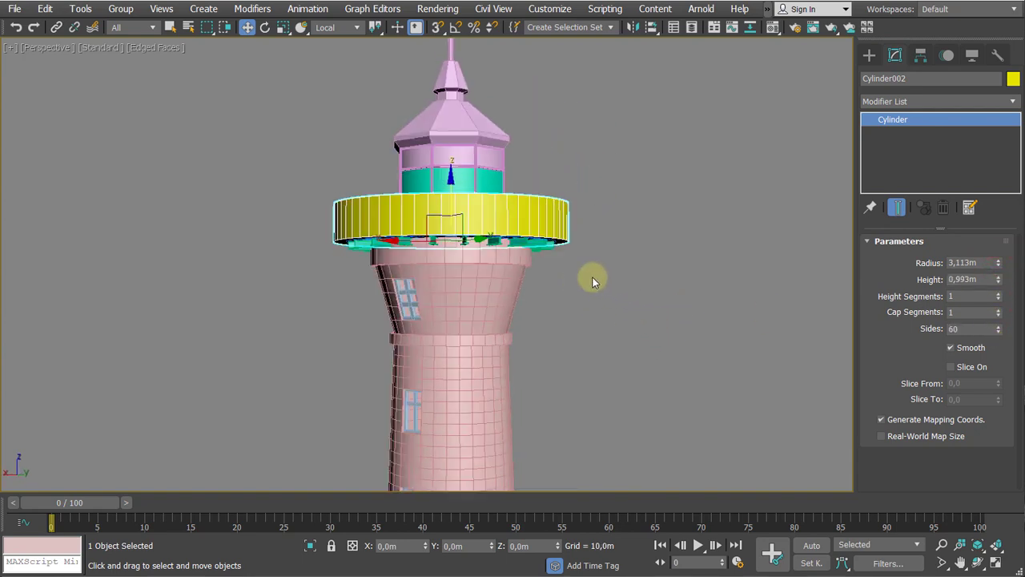
scroll(590, 277, up, 3)
drag(513, 196, 513, 187)
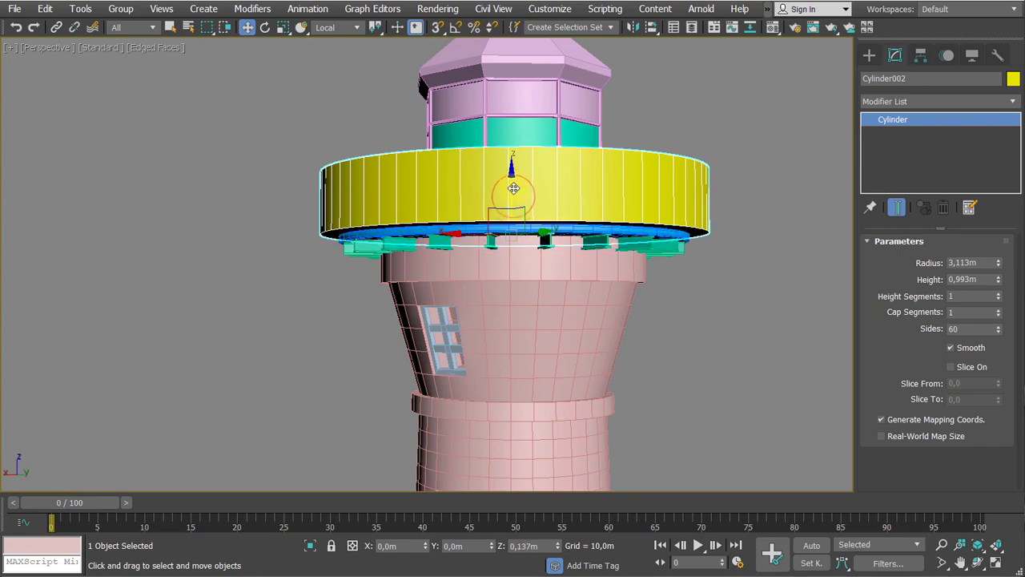
Reduce the cylinder's radius to 2.677 m so it fits just inside the balcony disc's edge
alt+middle_drag(479, 229, 538, 193)
scroll(563, 170, up, 3)
middle_drag(726, 201, 723, 262)
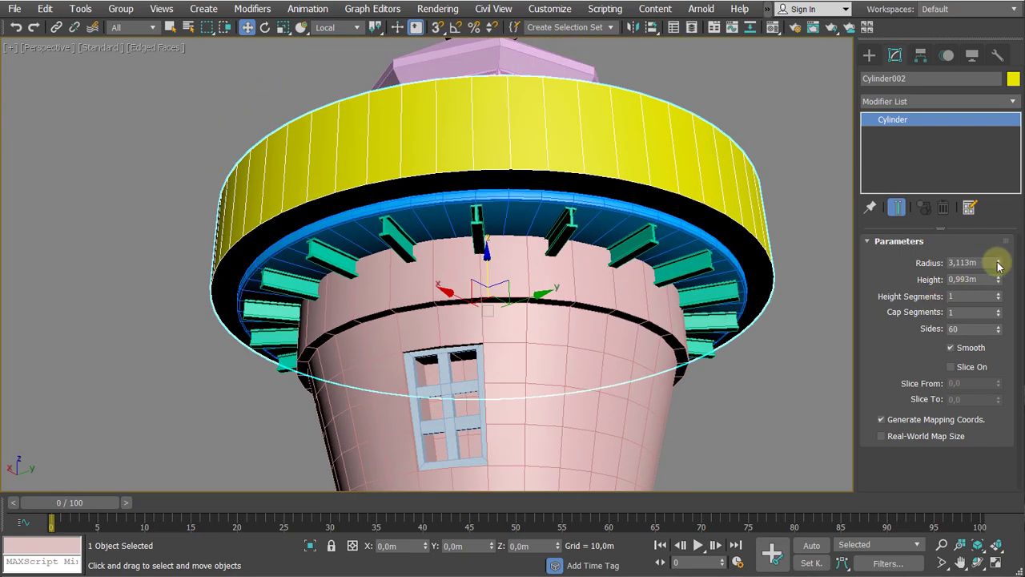
drag(999, 266, 1002, 271)
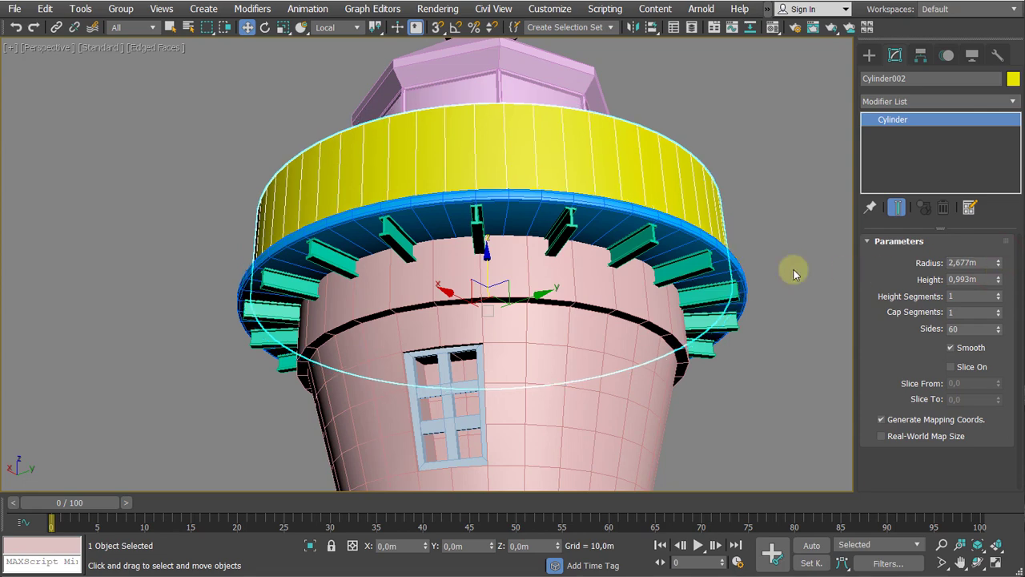
Check the cylinder's proportions against the whole lighthouse with the edge display turned off
alt+middle_drag(793, 272, 698, 366)
scroll(793, 296, down, 5)
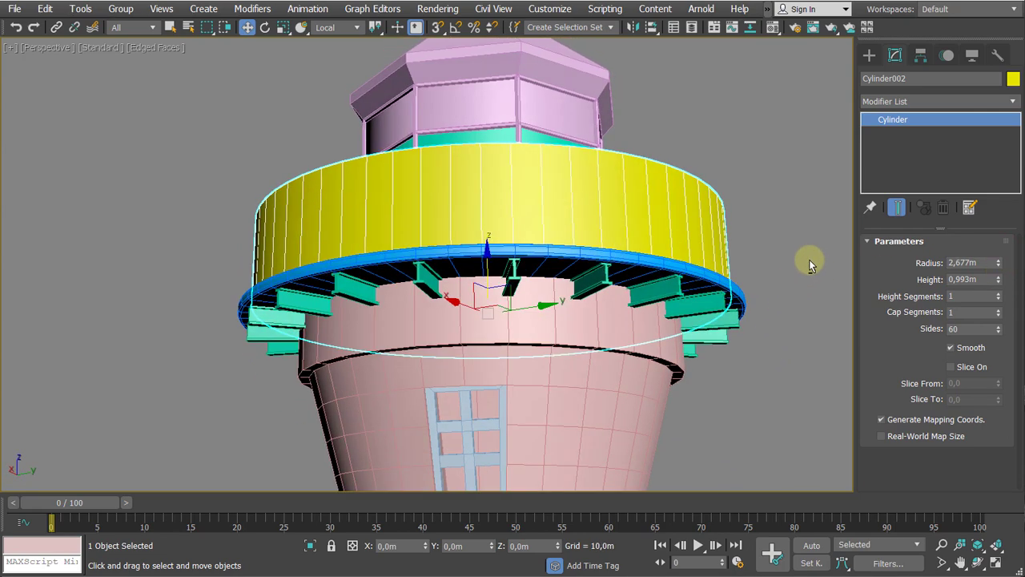
scroll(798, 287, down, 2)
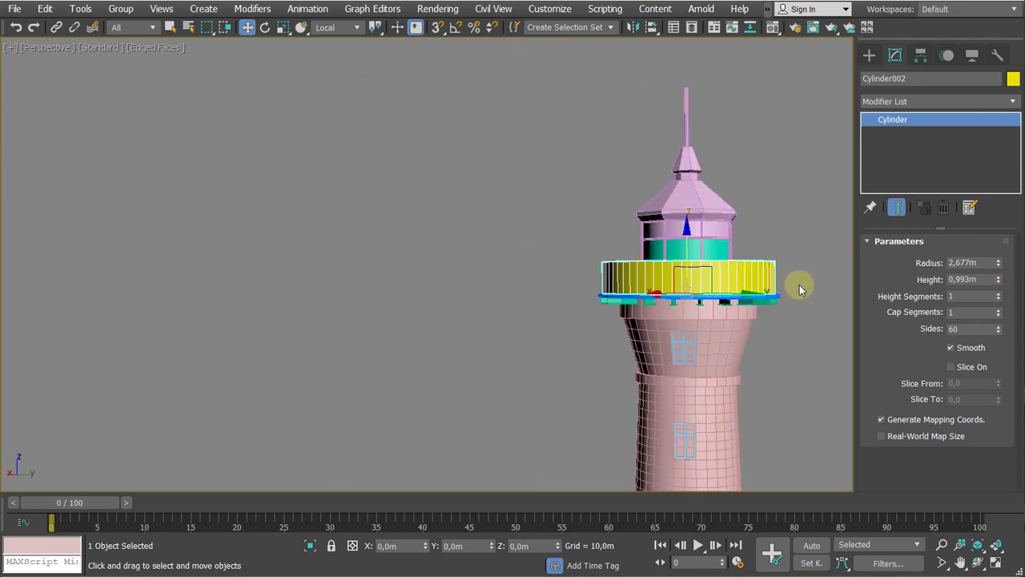
scroll(352, 227, down, 3)
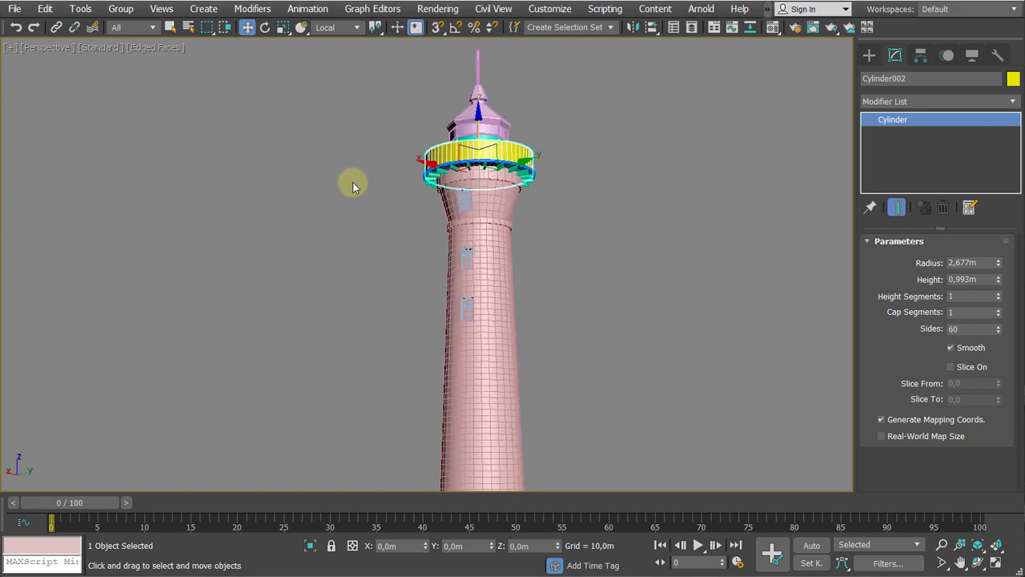
key(F4)
scroll(351, 187, down, 3)
scroll(344, 201, up, 2)
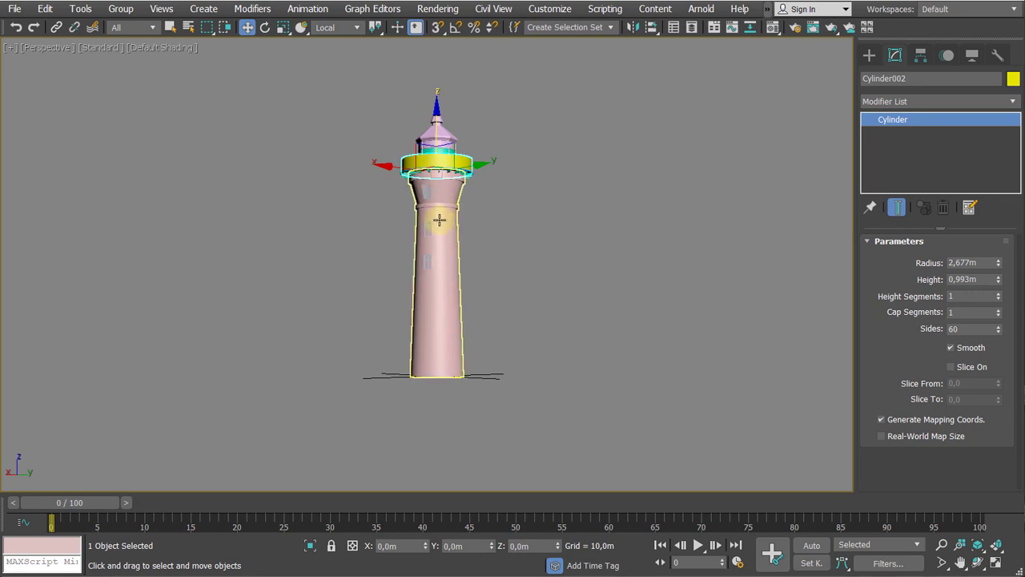
scroll(337, 289, up, 6)
middle_drag(309, 286, 188, 229)
Show the edges again, set the cylinder's sides to 28 and compare their spacing with the beams below
key(F4)
scroll(231, 275, up, 5)
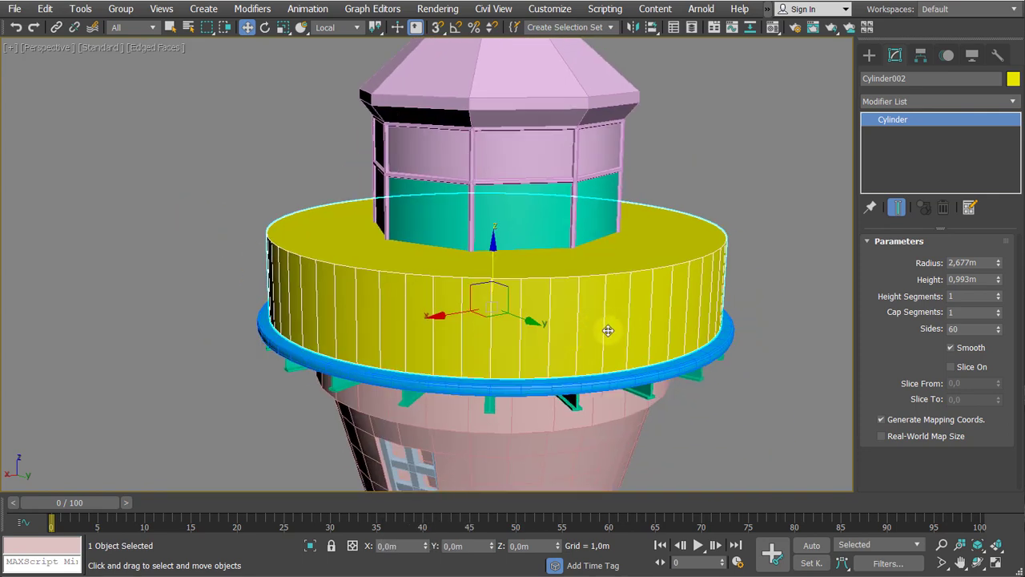
drag(1000, 330, 973, 337)
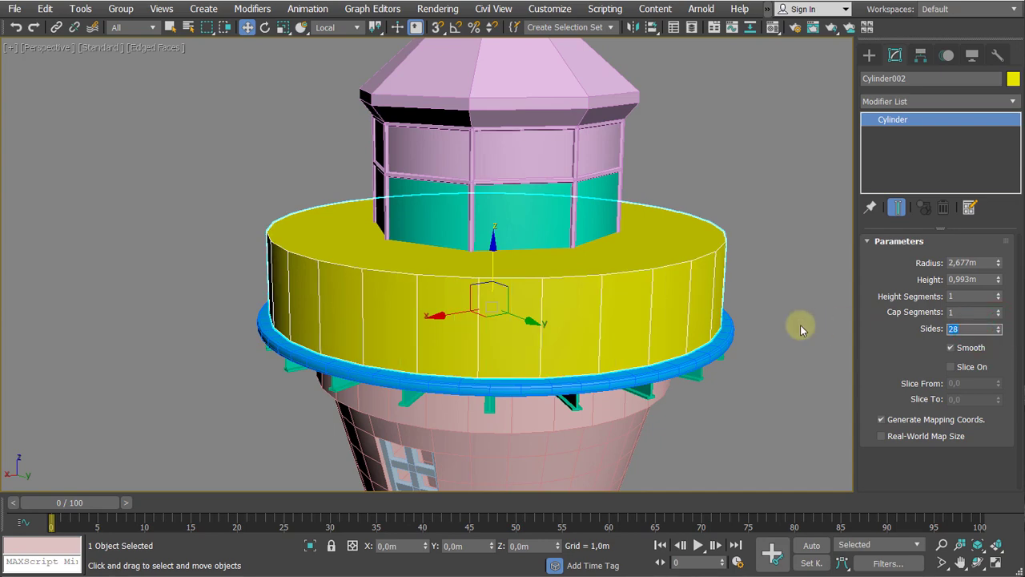
scroll(534, 275, down, 5)
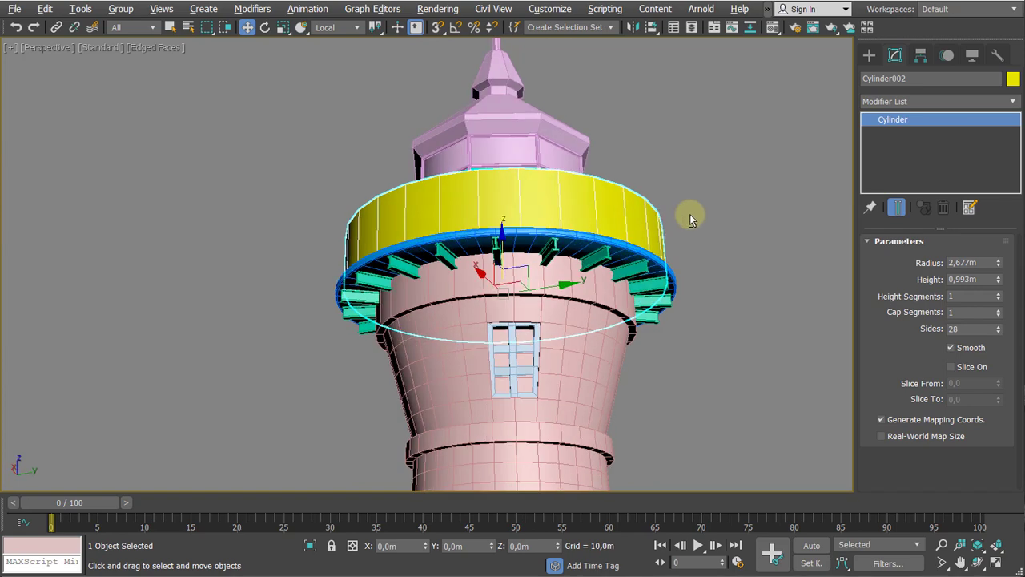
mouse_move(690, 216)
alt+middle_down()
mouse_move(709, 216)
mouse_move(692, 217)
alt+middle_up()
scroll(535, 250, up, 3)
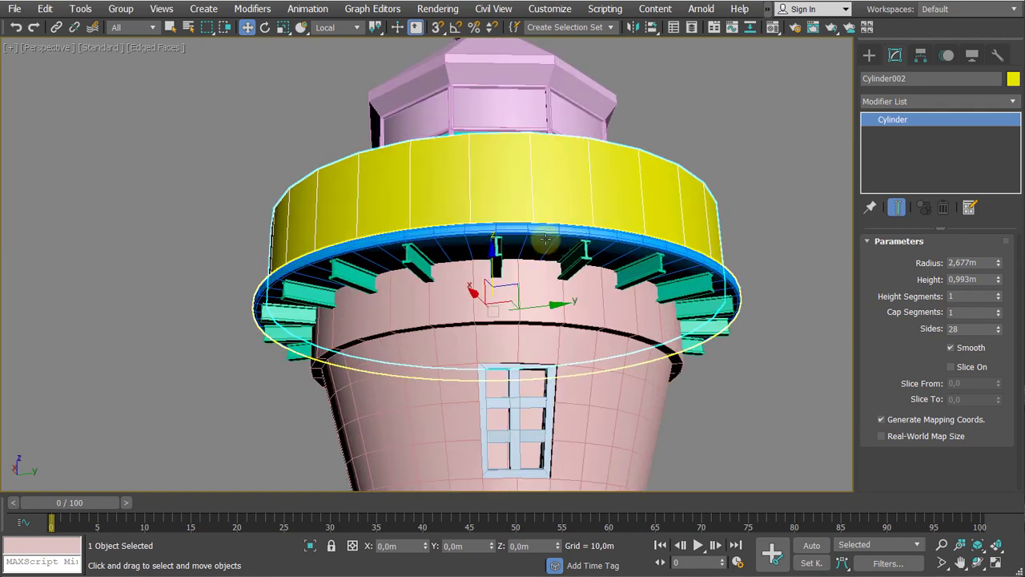
alt+middle_drag(403, 261, 492, 255)
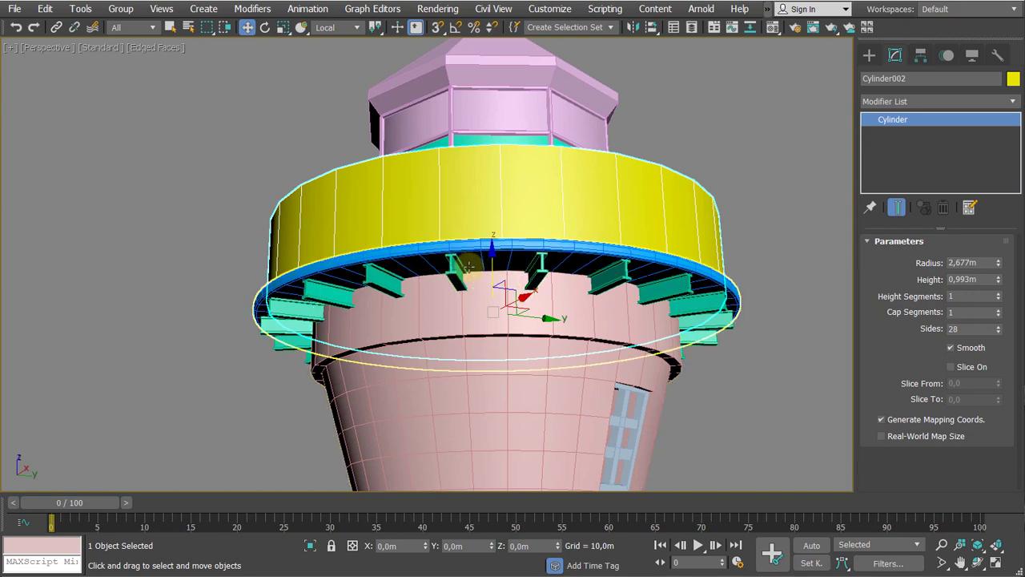
Set the cylinder's height segments to 4
alt+middle_drag(568, 186, 620, 270)
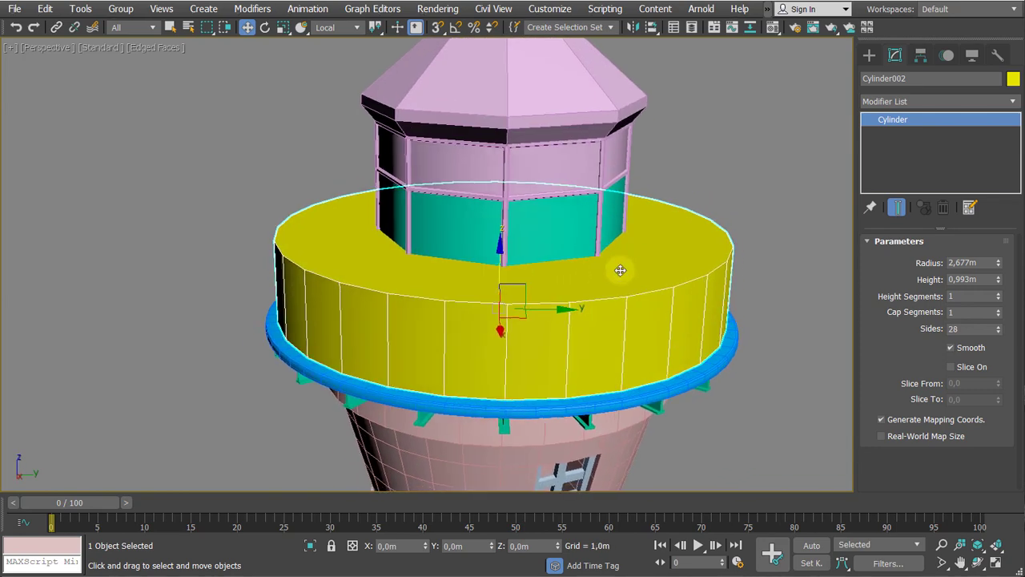
click(998, 295)
click(998, 296)
click(999, 295)
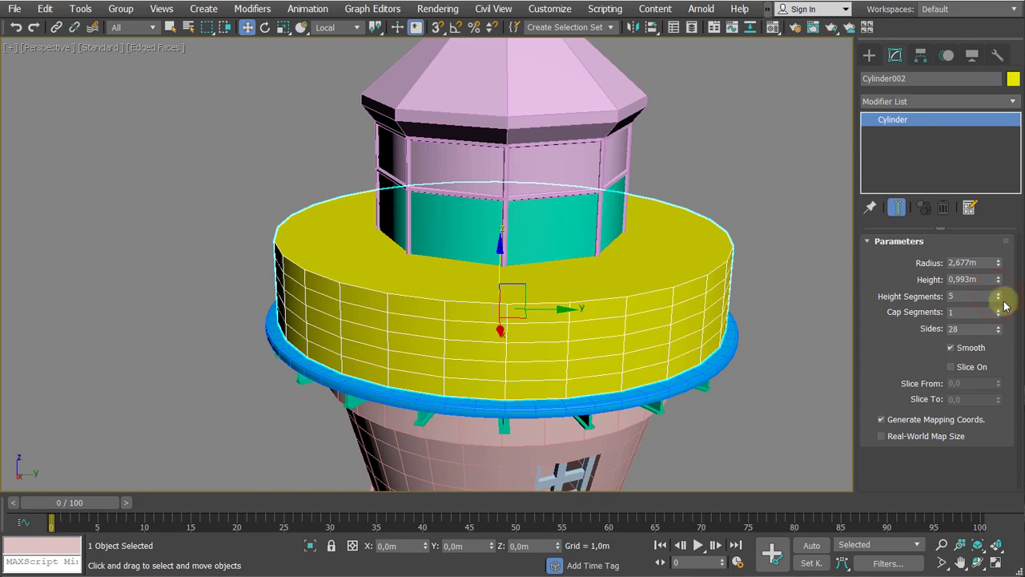
click(999, 299)
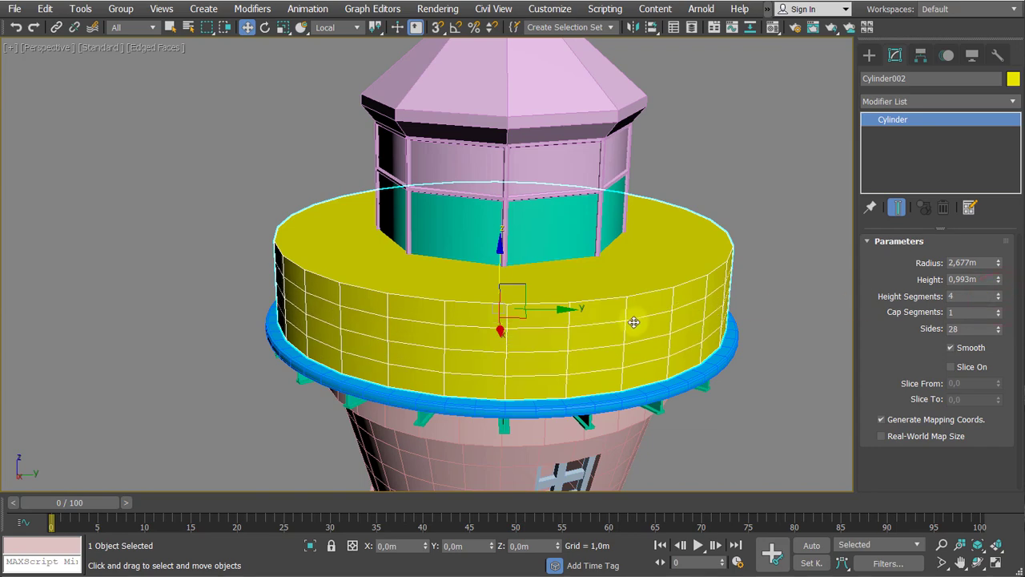
Convert the cylinder on the balcony to an Editable Poly
scroll(634, 322, down, 5)
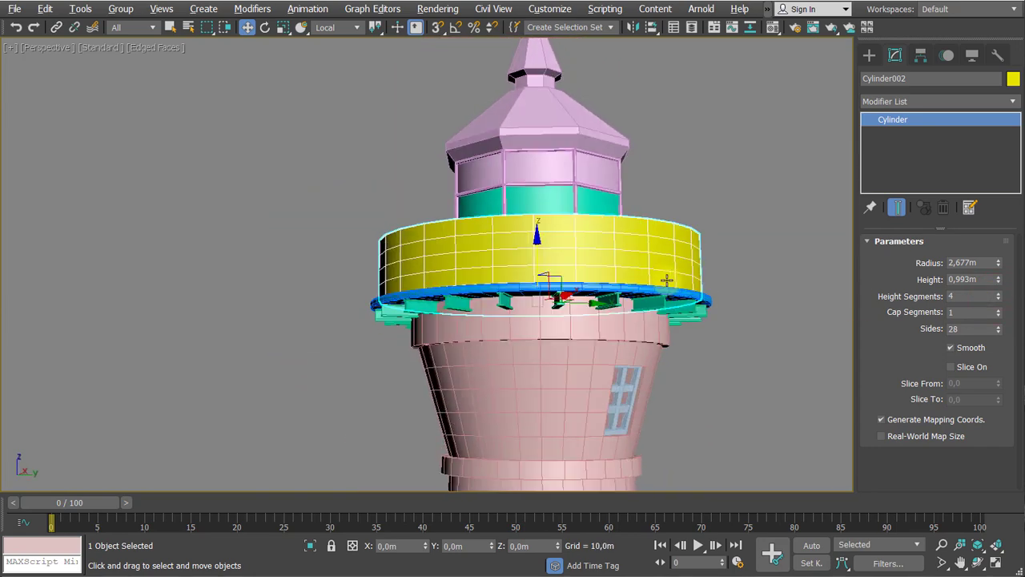
alt+middle_drag(667, 279, 602, 308)
scroll(630, 302, up, 2)
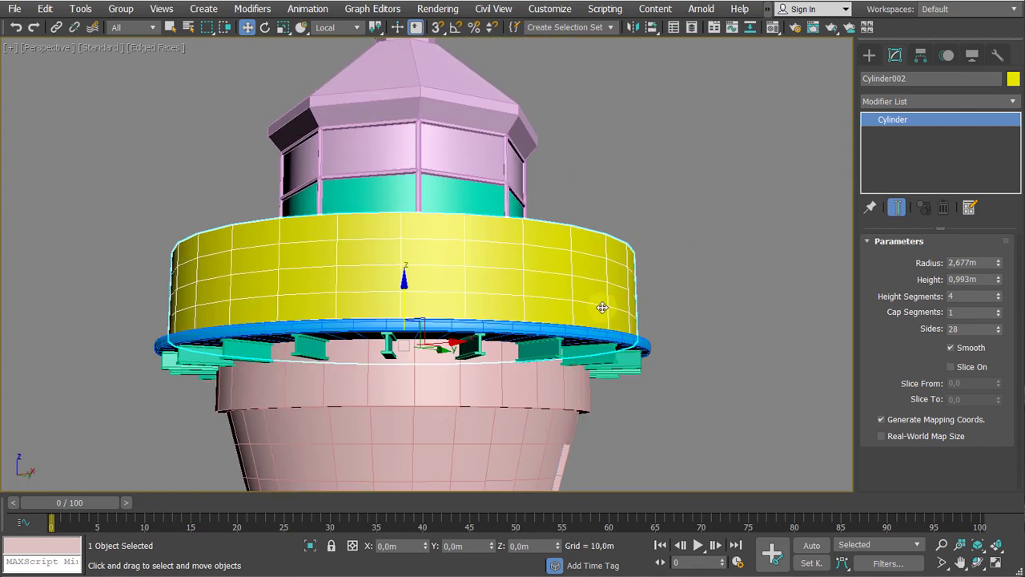
right_click(568, 289)
mouse_move(633, 460)
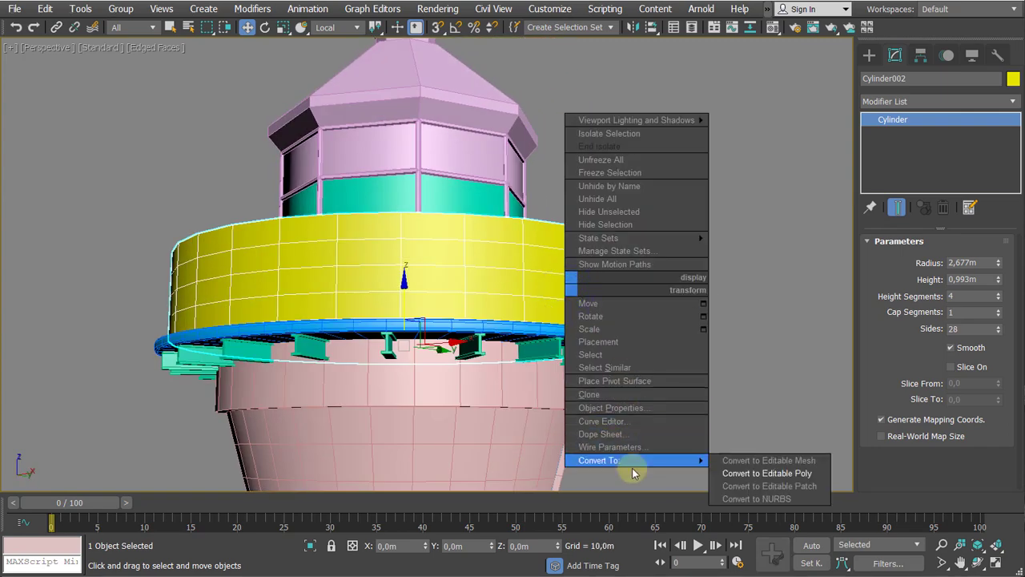
click(749, 470)
Delete the top and bottom cap polygons of the cylinder on the balcony, leaving an open ring
alt+middle_drag(755, 468, 761, 357)
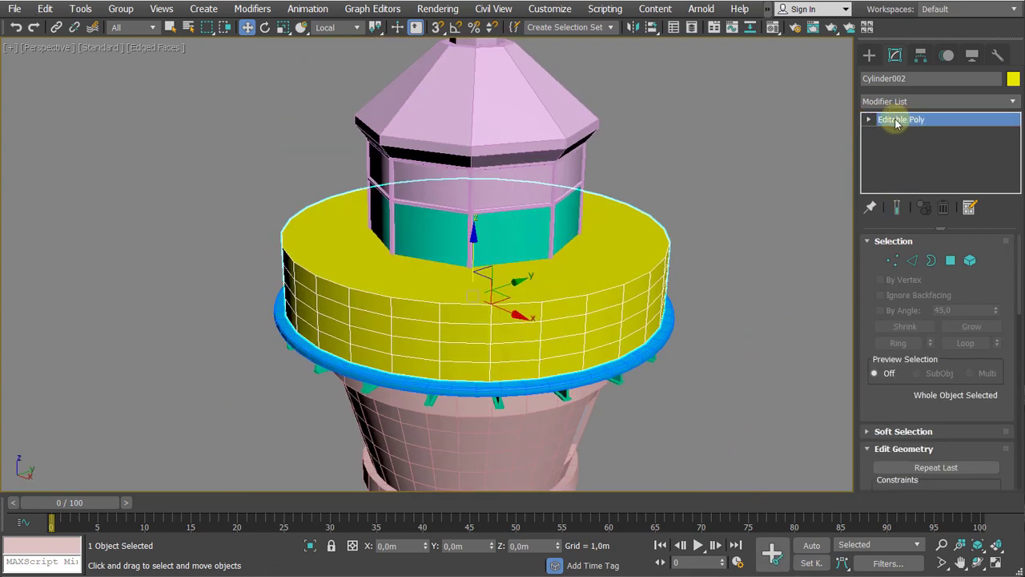
key(1)
click(869, 119)
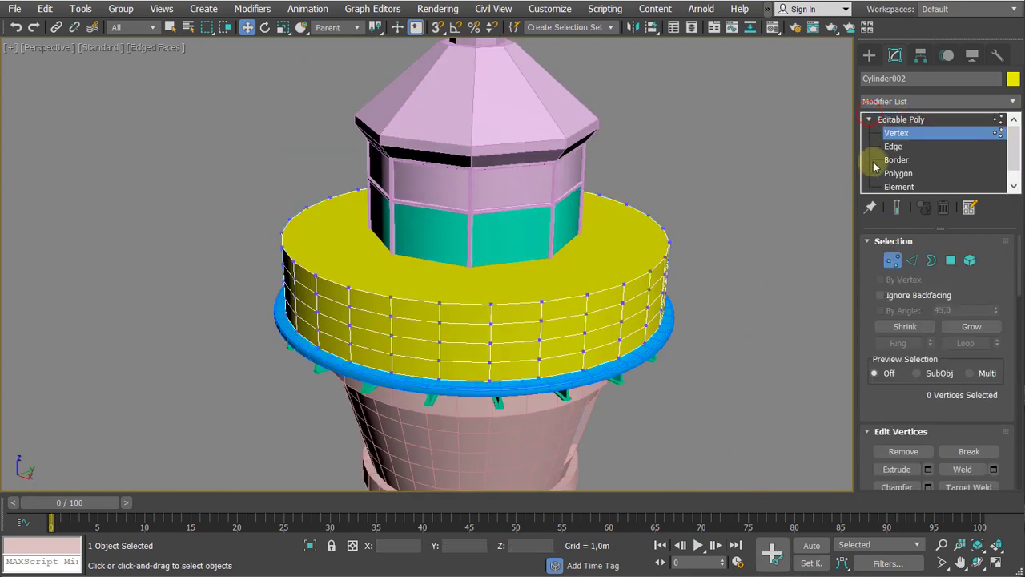
click(898, 173)
click(552, 238)
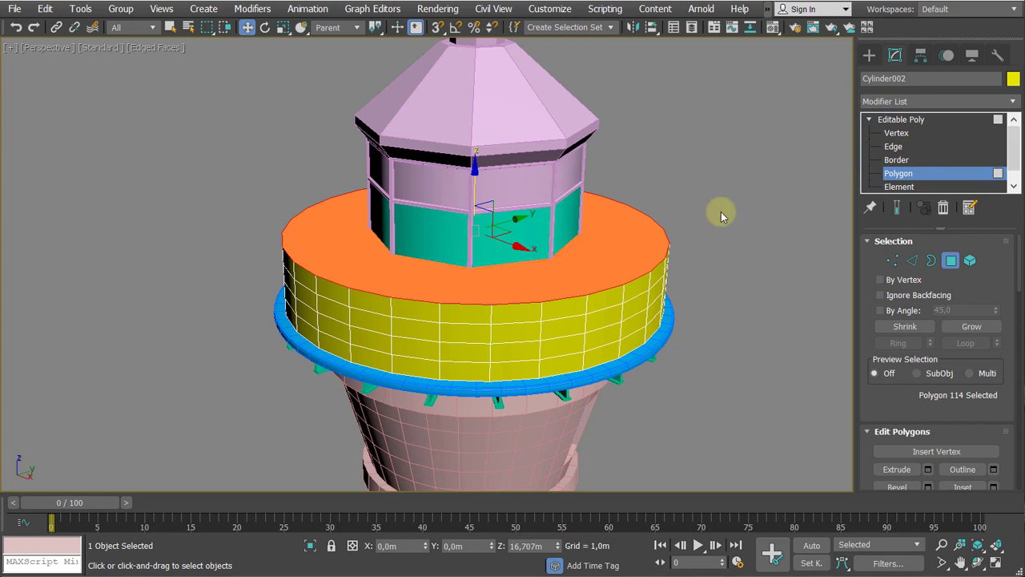
key(Delete)
click(571, 289)
key(Delete)
alt+middle_drag(638, 263, 702, 247)
scroll(738, 211, up, 5)
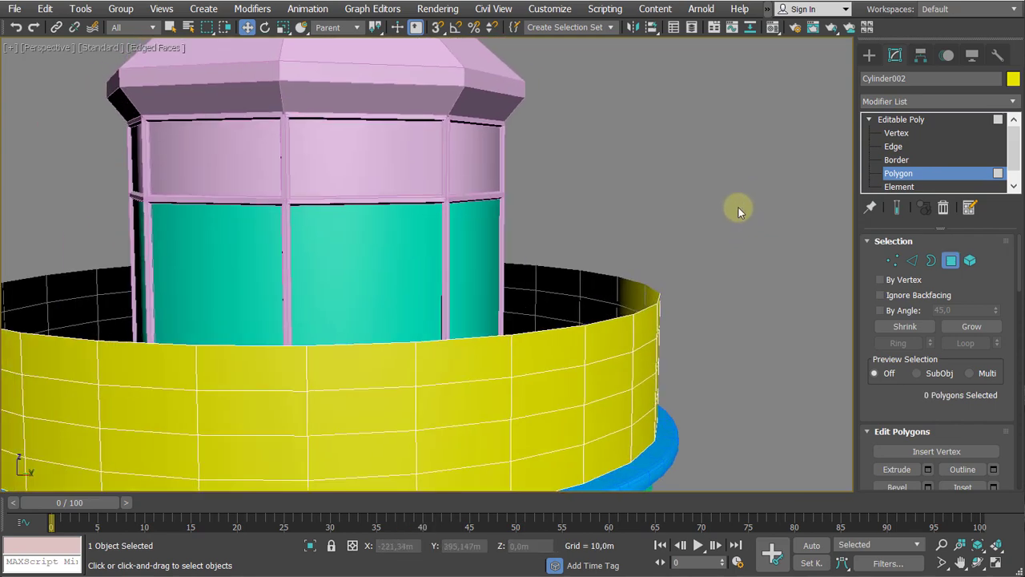
click(897, 121)
scroll(750, 233, down, 4)
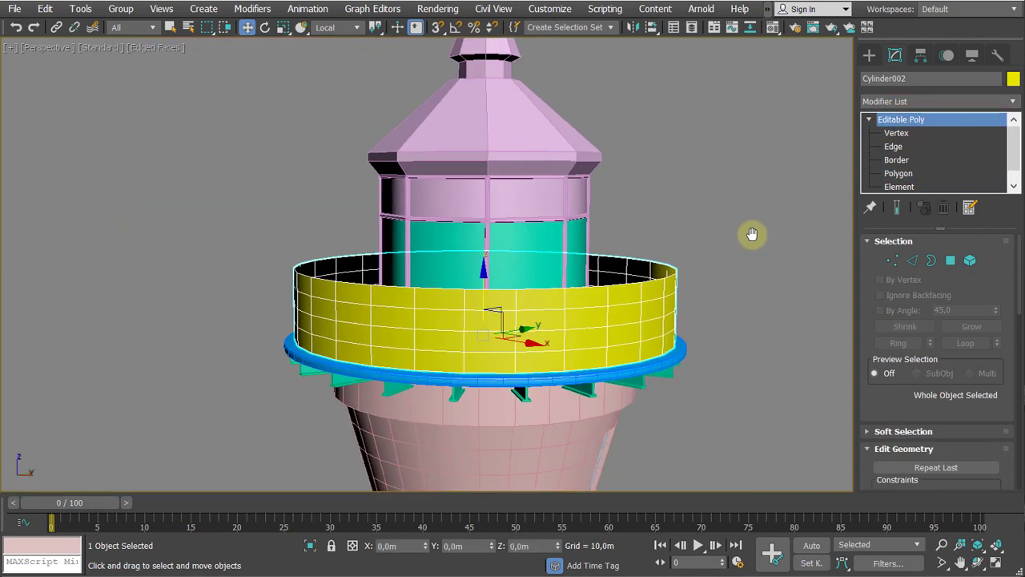
scroll(752, 235, up, 2)
mouse_move(762, 215)
middle_down()
mouse_move(766, 236)
mouse_move(753, 235)
mouse_move(743, 257)
mouse_move(757, 221)
middle_up()
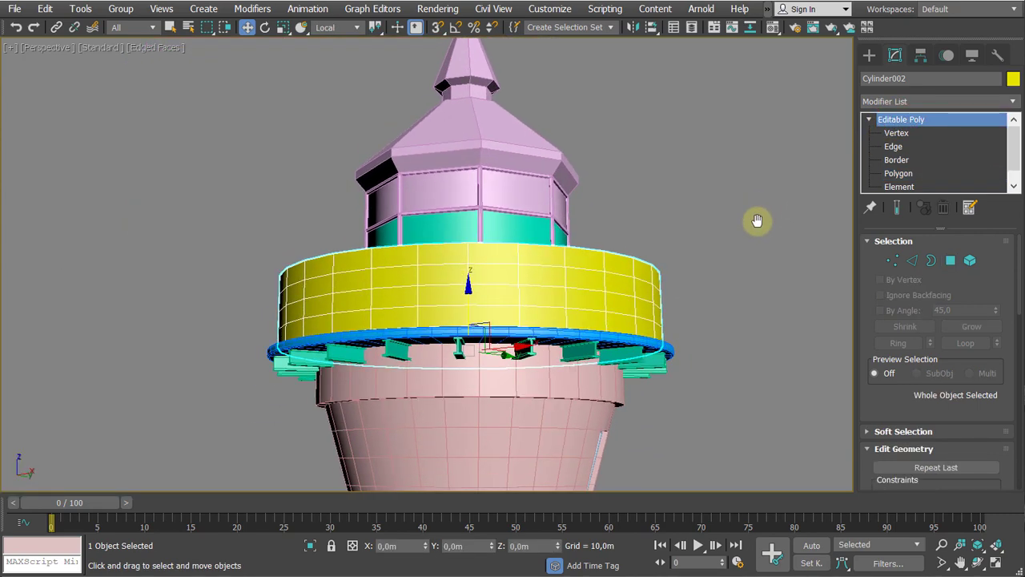
shift+drag(478, 297, 478, 129)
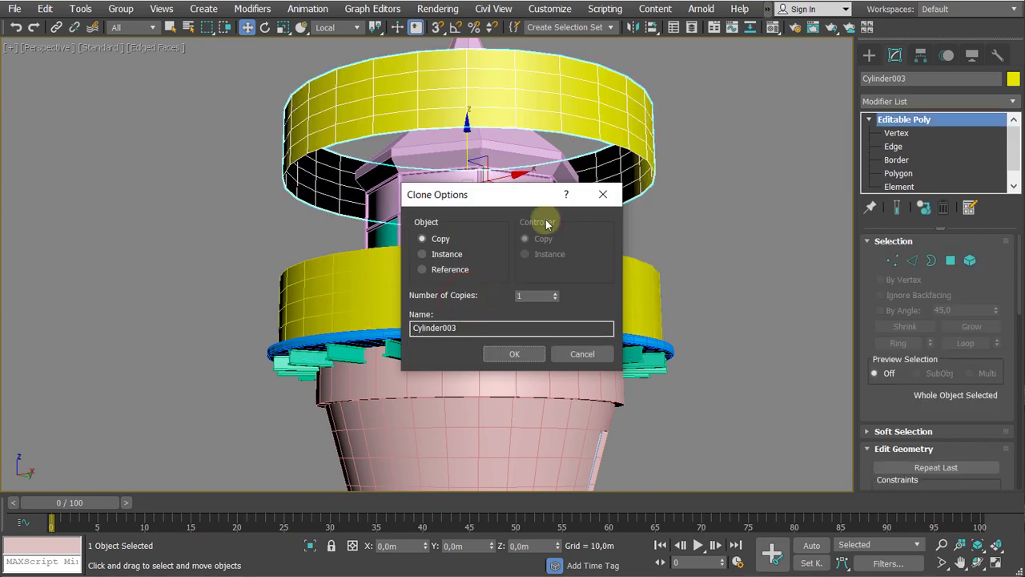
click(582, 353)
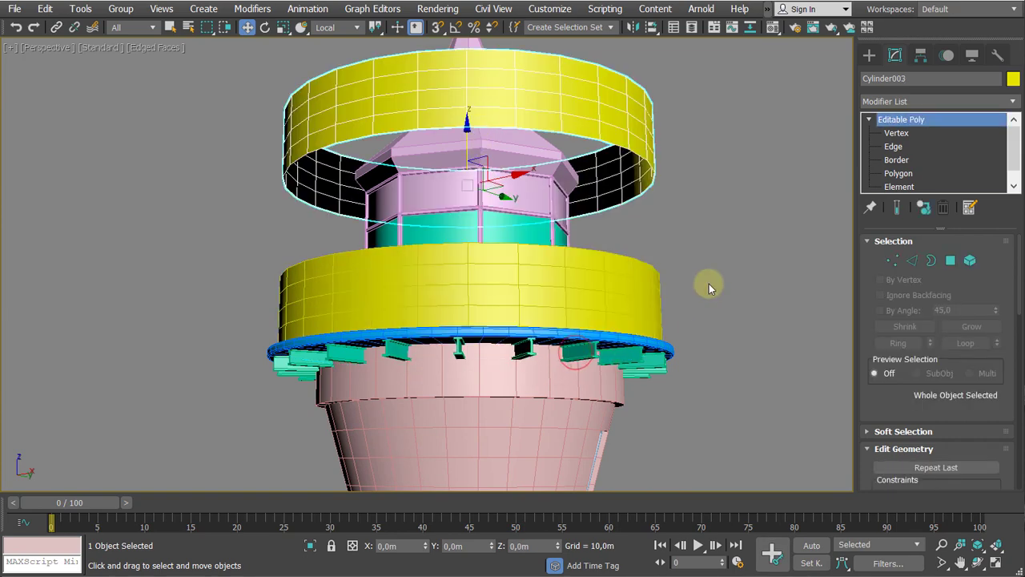
mouse_move(711, 284)
middle_down()
mouse_move(727, 309)
mouse_move(694, 291)
mouse_move(718, 265)
middle_up()
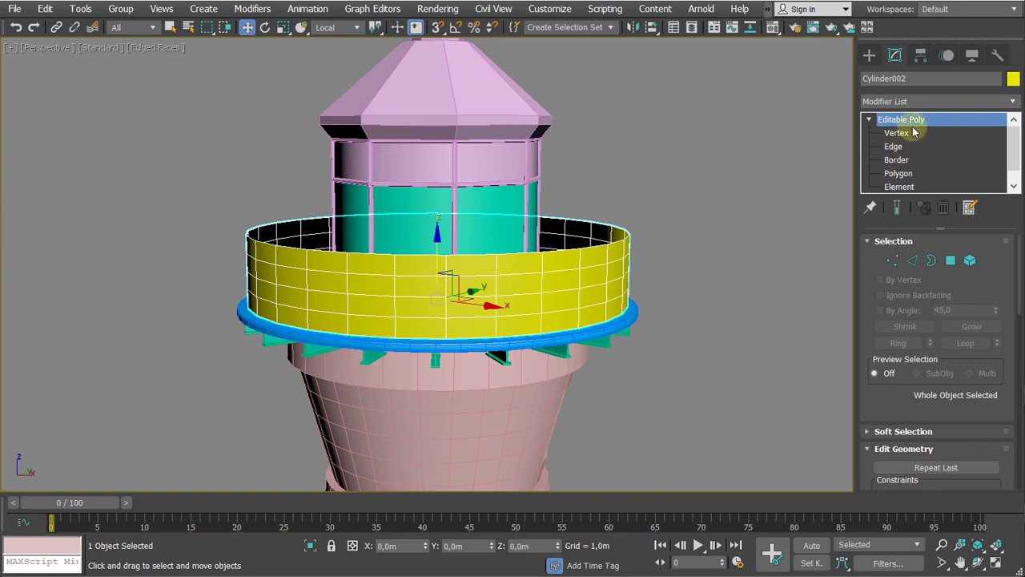
Copy the Lattice modifier from the lantern room's metal struts onto the open cylinder around the balcony
click(931, 101)
click(748, 190)
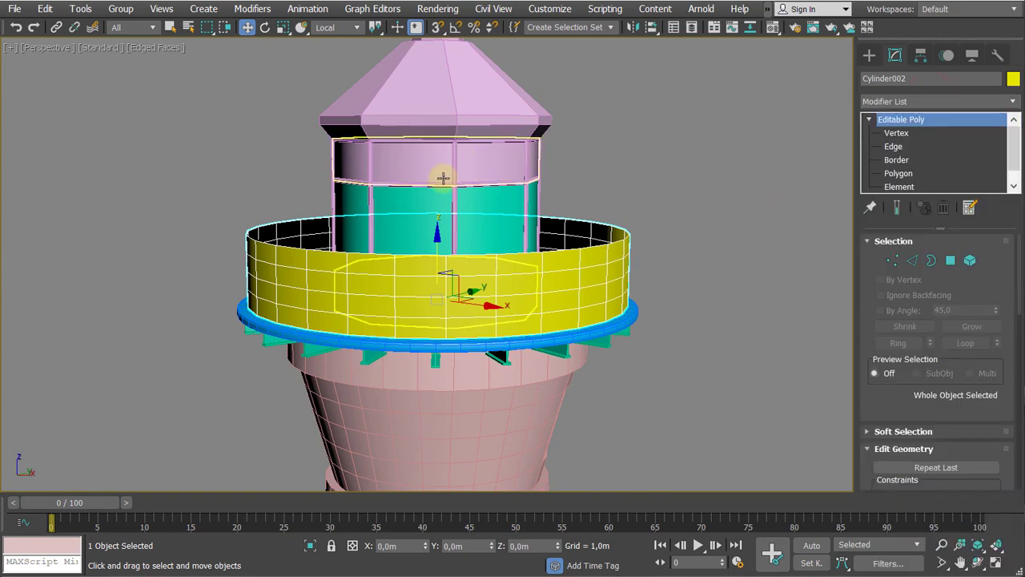
click(448, 173)
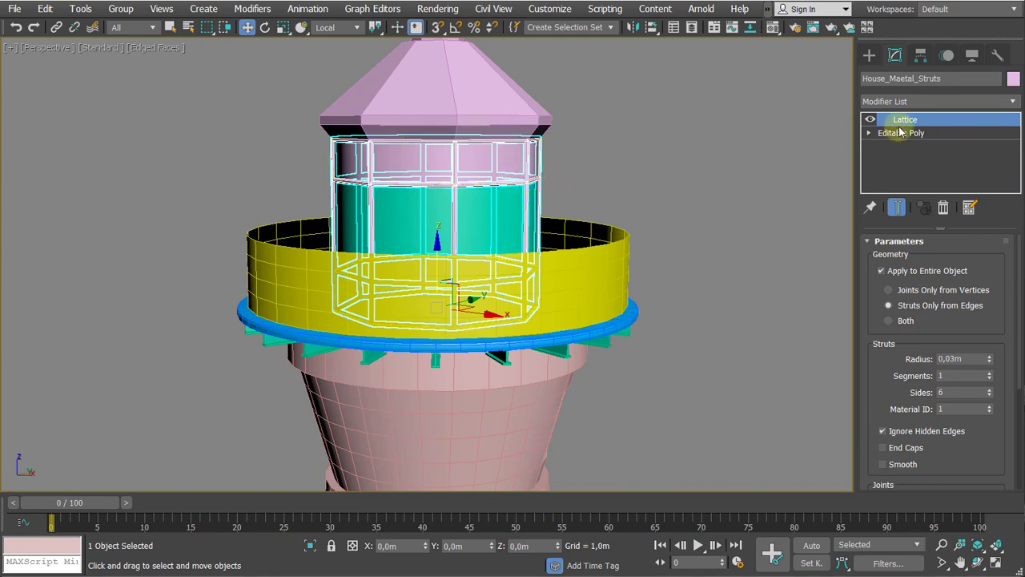
drag(921, 119, 563, 278)
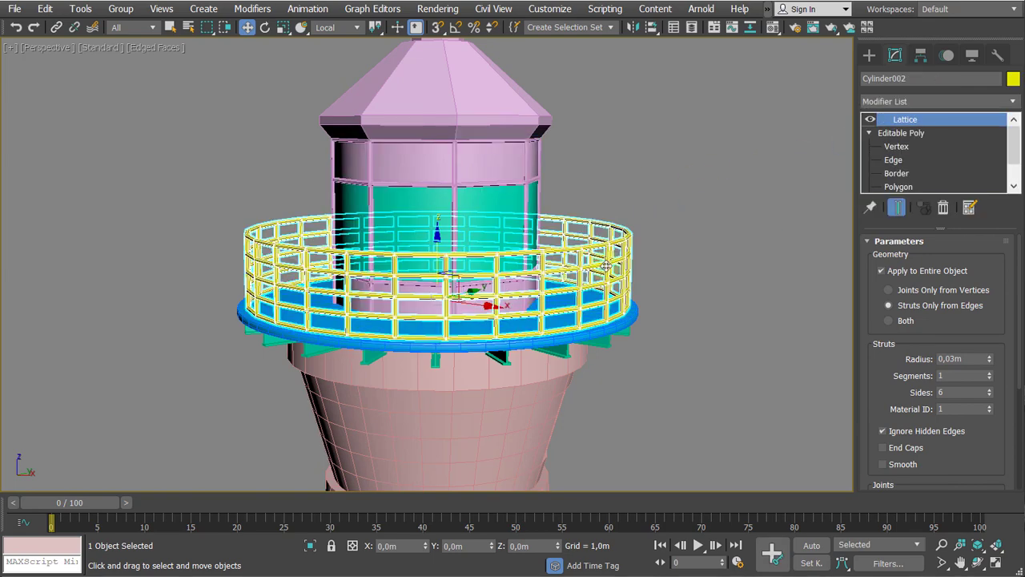
Turn off the edge display and examine the lattice railing up close and against the whole lighthouse
key(F4)
scroll(674, 256, down, 3)
alt+middle_drag(675, 253, 625, 150)
click(673, 181)
scroll(673, 181, down, 3)
scroll(572, 222, up, 3)
scroll(625, 150, down, 4)
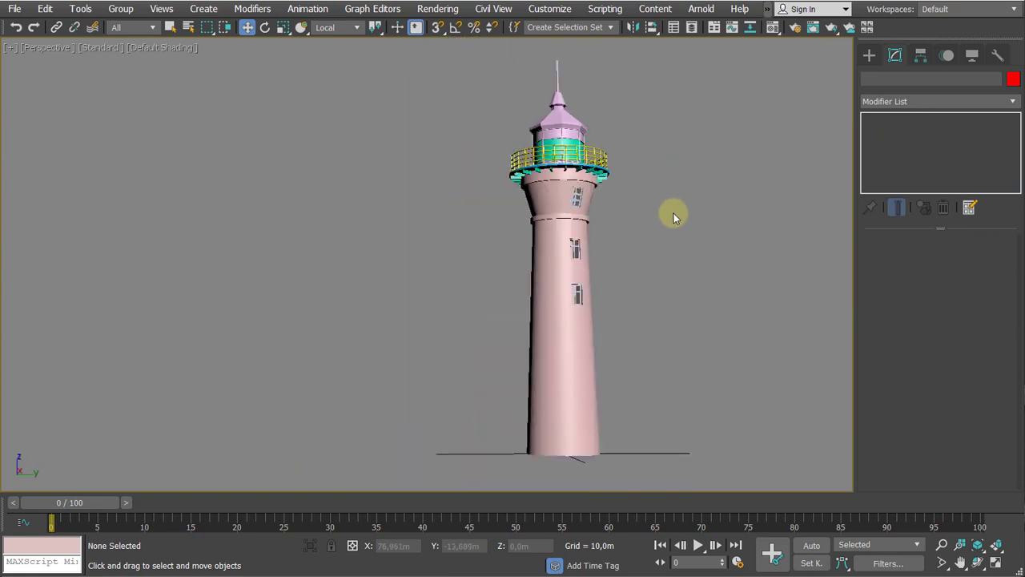
alt+middle_drag(674, 213, 629, 245)
scroll(628, 245, up, 2)
scroll(522, 236, up, 1)
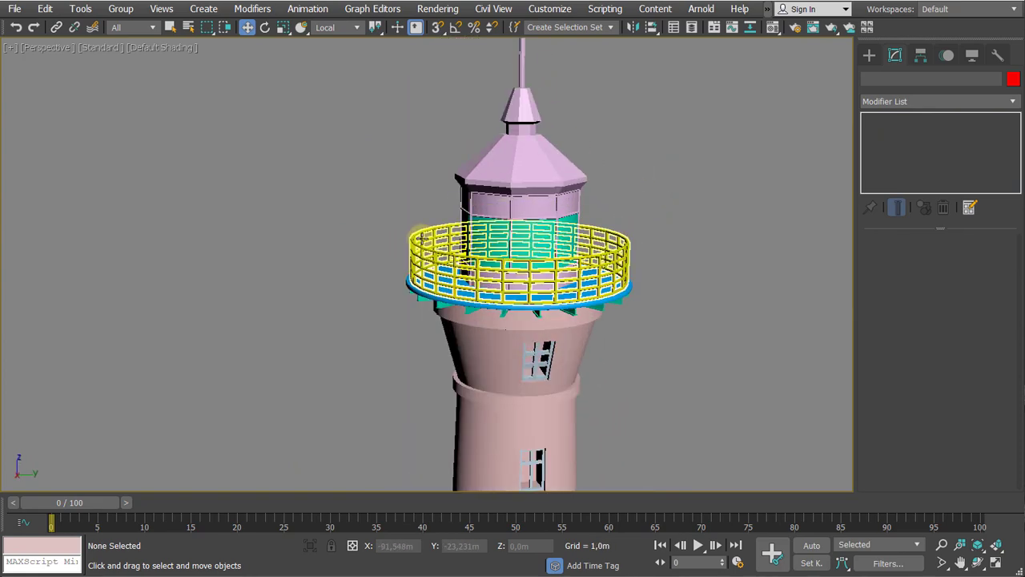
scroll(434, 226, up, 4)
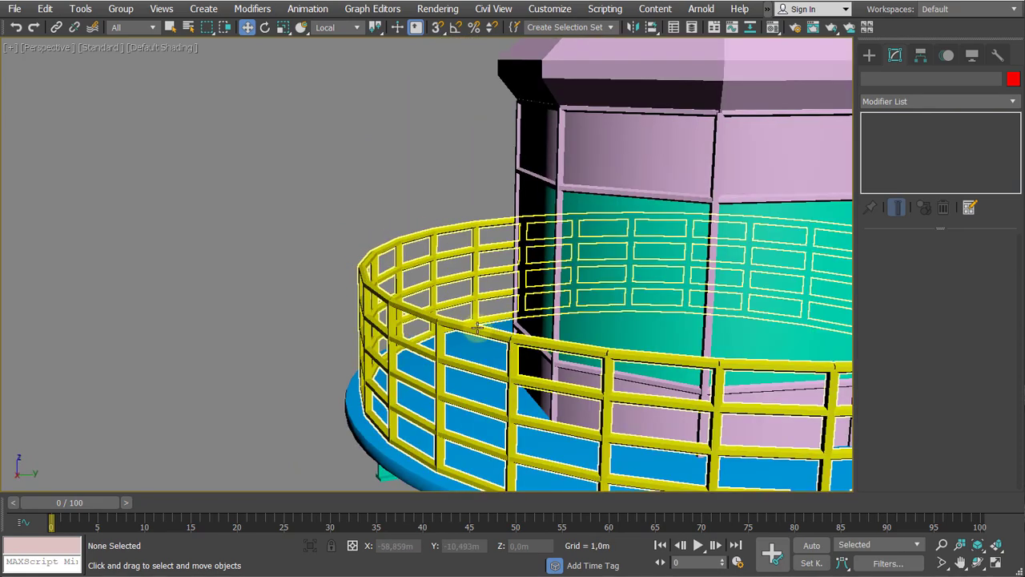
scroll(329, 229, down, 4)
middle_drag(307, 230, 258, 210)
middle_drag(258, 210, 180, 321)
alt+middle_drag(273, 181, 347, 209)
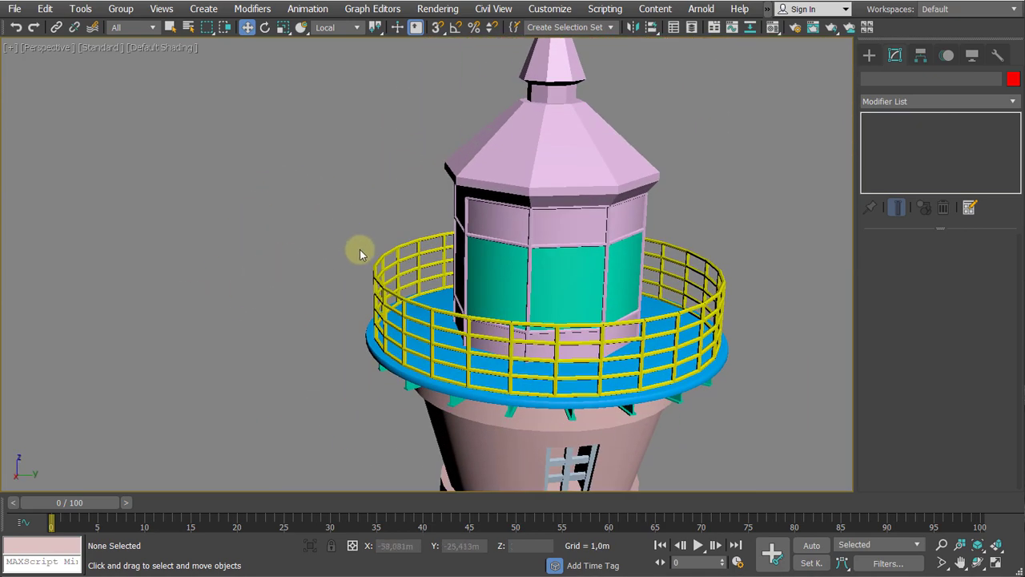
middle_drag(393, 246, 212, 263)
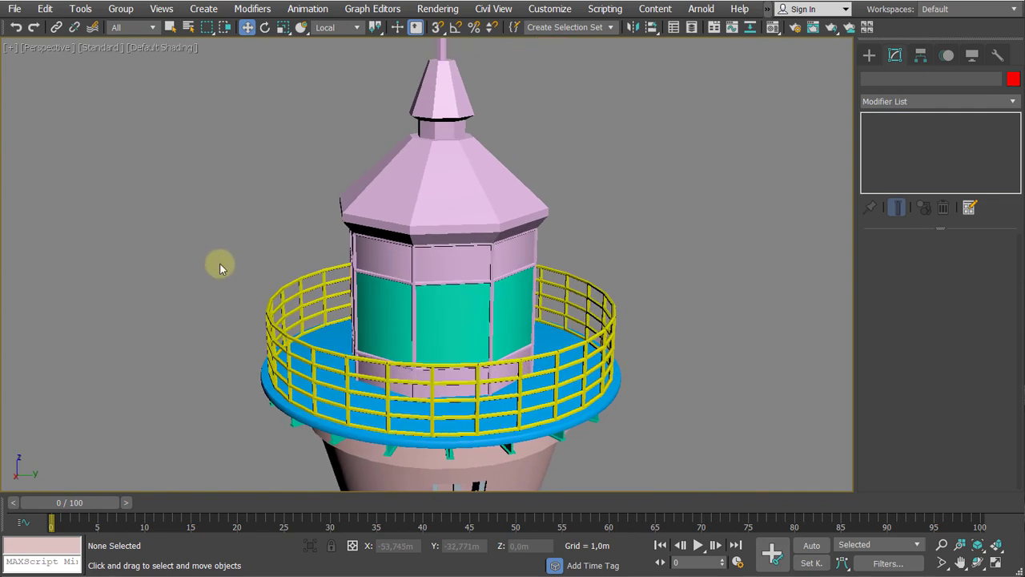
Create a tube beside the lighthouse in the top view with radii of about 4.46 m and 4.22 m and a height of about 1.16 m
click(869, 56)
middle_drag(745, 201, 735, 222)
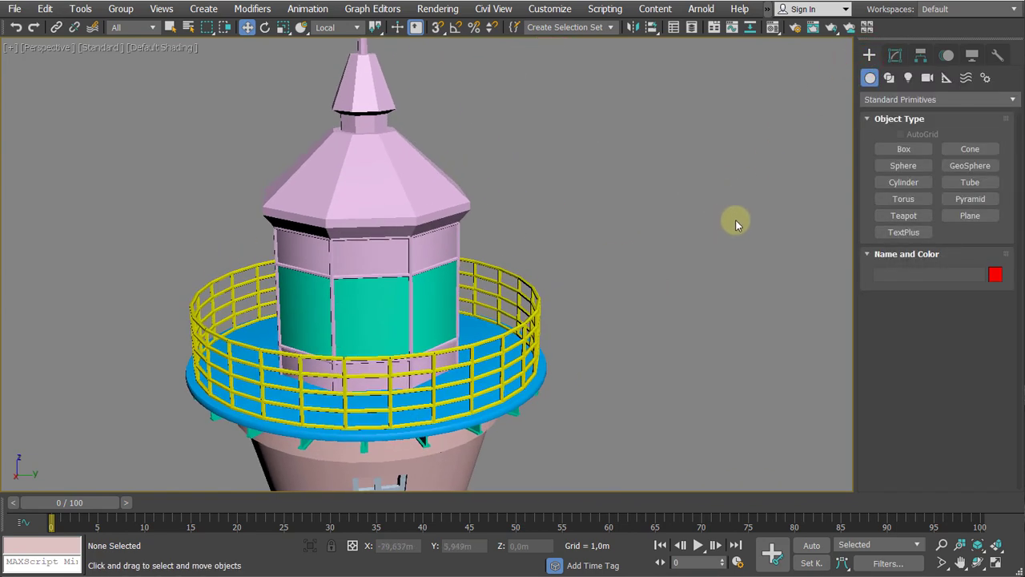
click(972, 182)
scroll(547, 253, down, 3)
key(t)
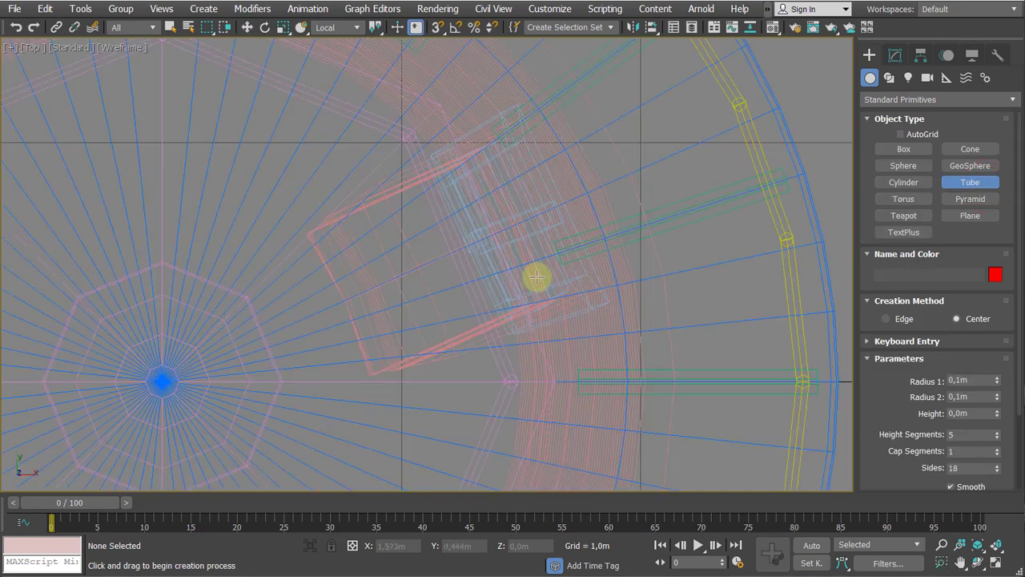
scroll(366, 146, down, 4)
drag(514, 209, 696, 395)
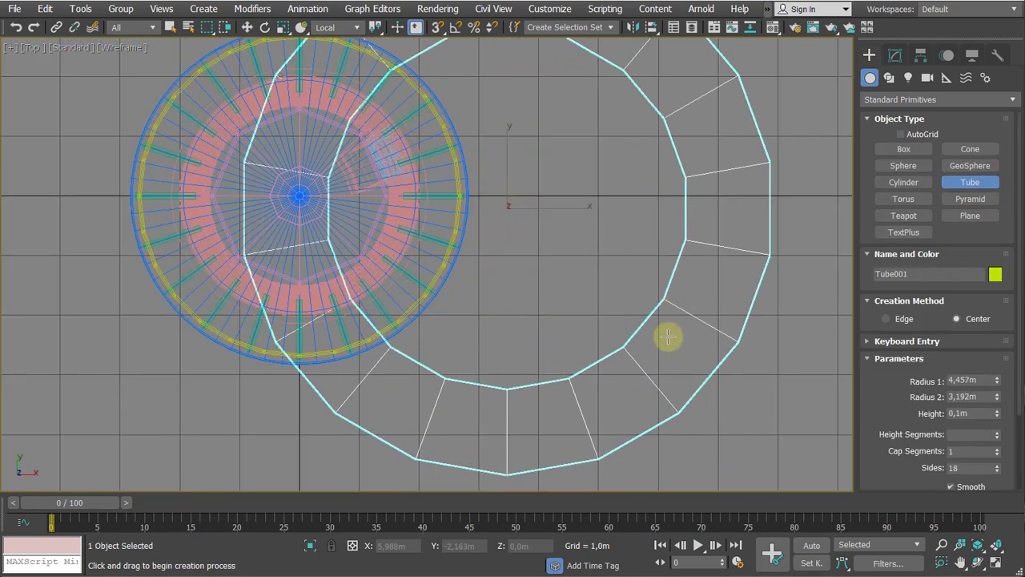
click(699, 367)
click(624, 300)
right_click(606, 300)
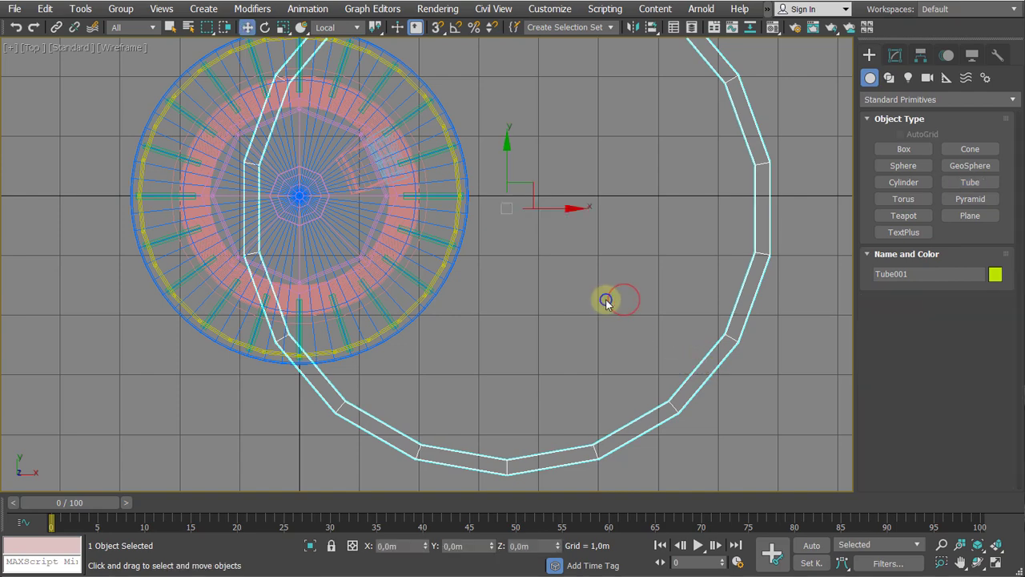
Return to the perspective view and align the tube to the balcony railing
key(p)
scroll(605, 299, down, 8)
mouse_move(567, 320)
middle_down()
mouse_move(554, 297)
mouse_move(572, 309)
middle_up()
scroll(537, 248, up, 7)
key(alt+a)
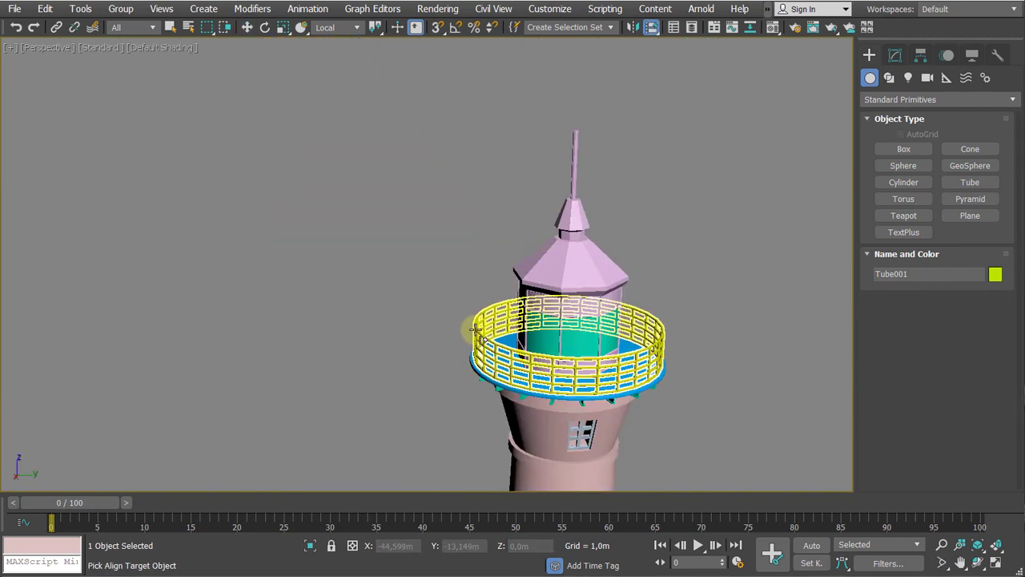
click(476, 330)
middle_drag(476, 330, 412, 354)
Set the tube's radii to 2.407 m and 2.489 m, its height to 0.093 m and its sides to 76
click(895, 56)
scroll(704, 200, up, 6)
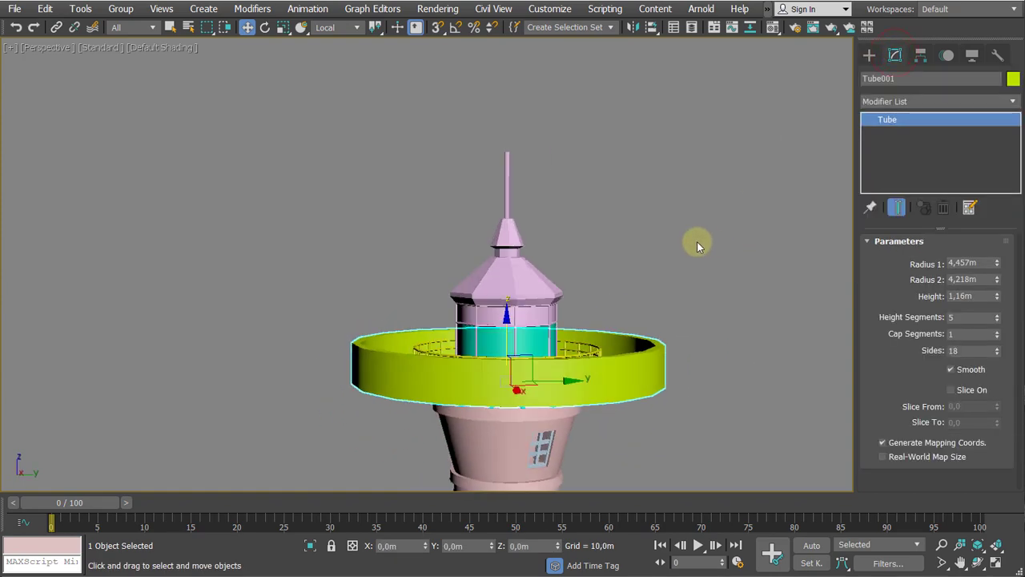
drag(997, 266, 998, 307)
scroll(673, 264, up, 4)
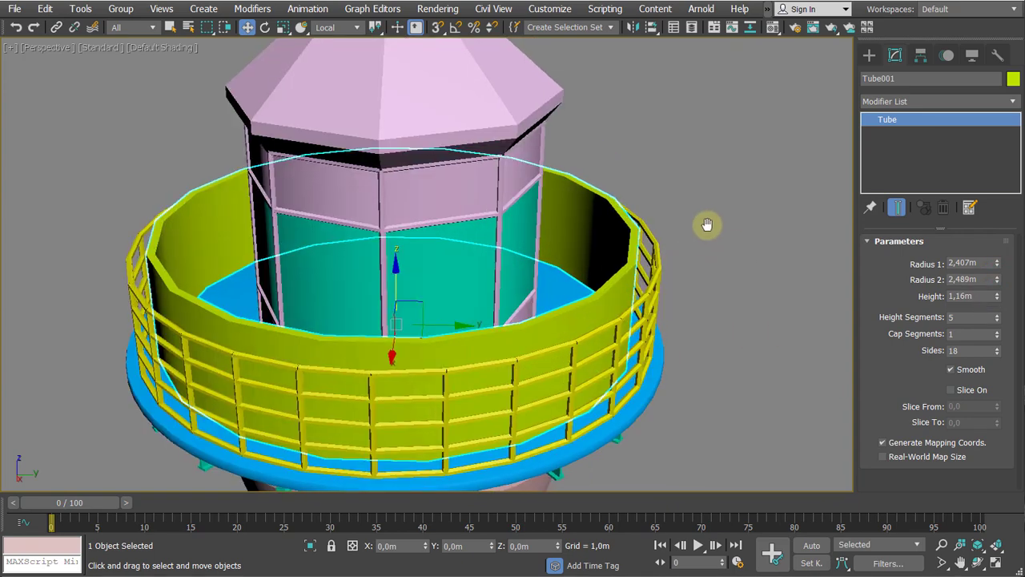
drag(1000, 353, 1000, 264)
drag(997, 320, 988, 355)
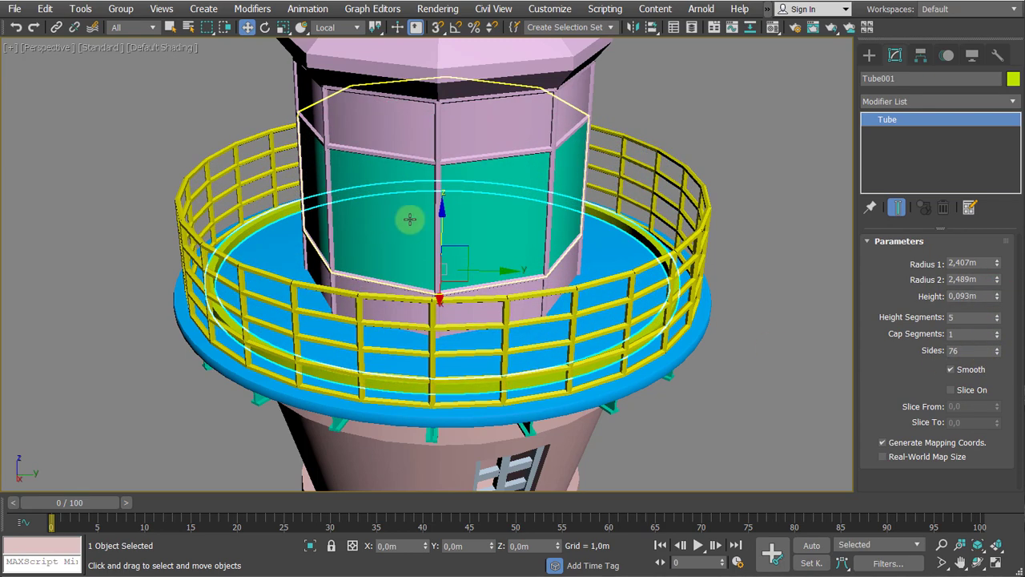
Raise the tube vertically to just above the top of the railing
drag(448, 225, 472, 143)
scroll(630, 237, up, 4)
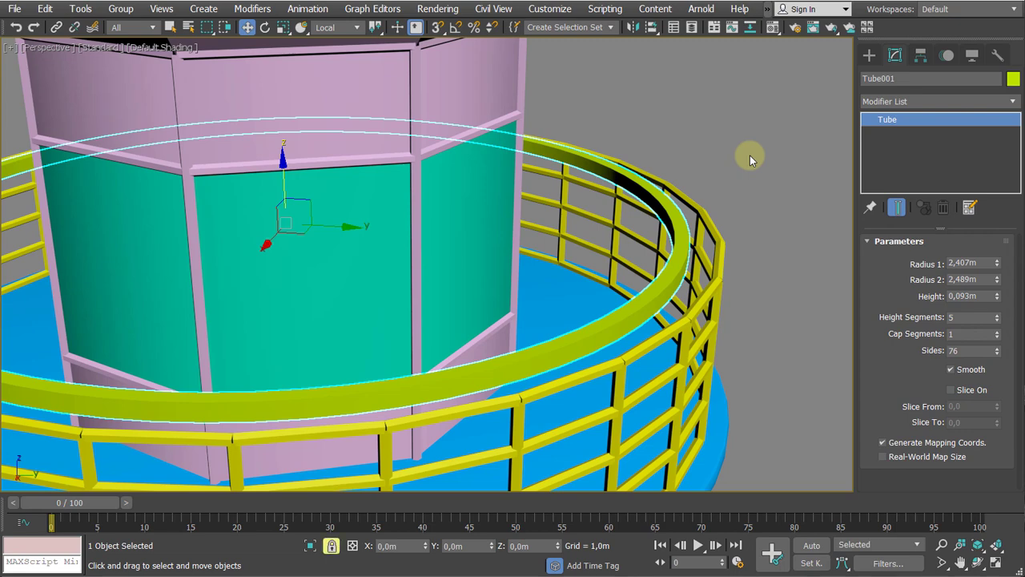
scroll(461, 155, down, 4)
scroll(384, 170, up, 7)
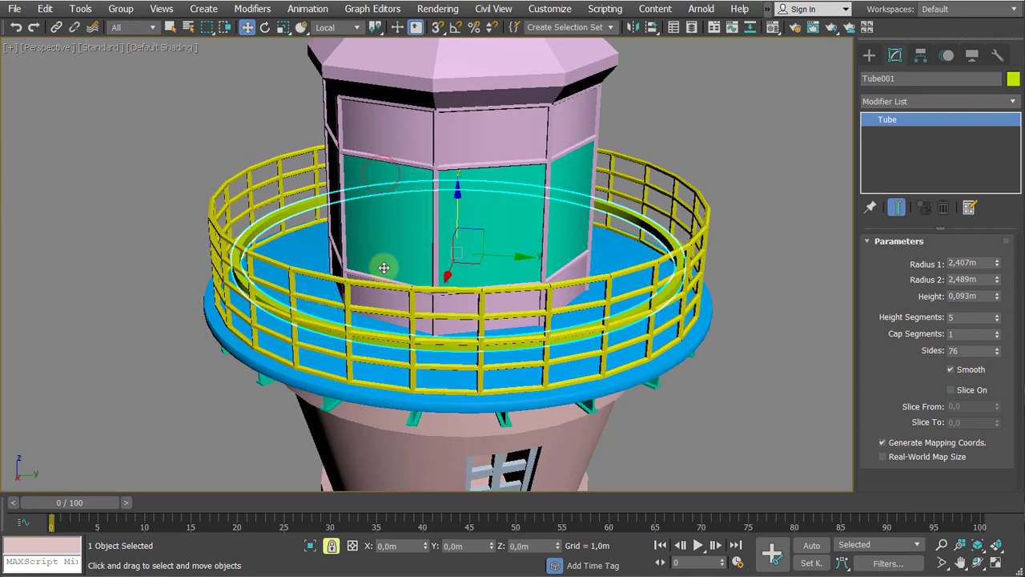
scroll(449, 228, down, 6)
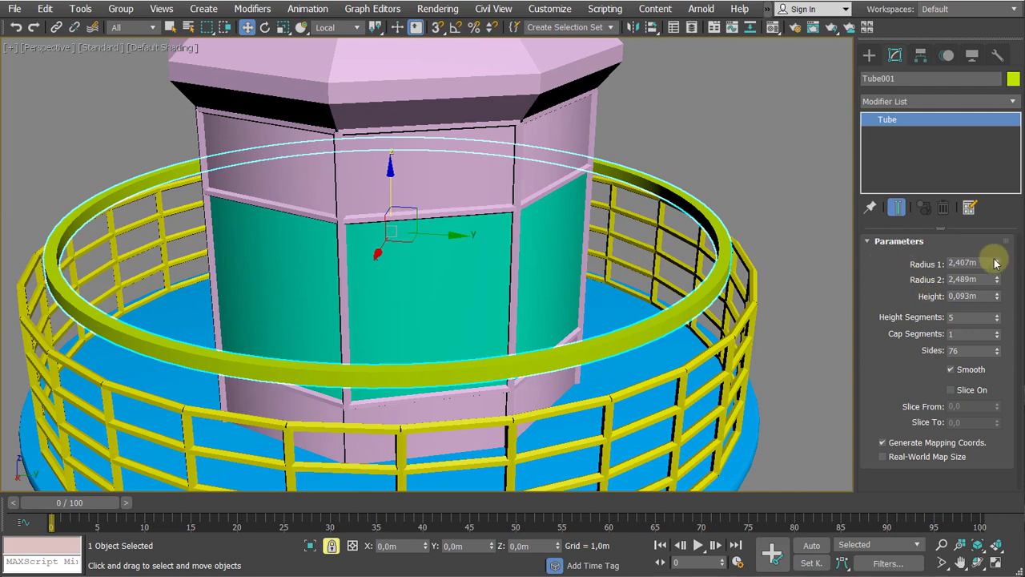
Widen the tube to match the railing, with Radius 1 at 2.552 m and Radius 2 at 2.742 m
drag(998, 262, 997, 272)
alt+middle_drag(784, 309, 807, 268)
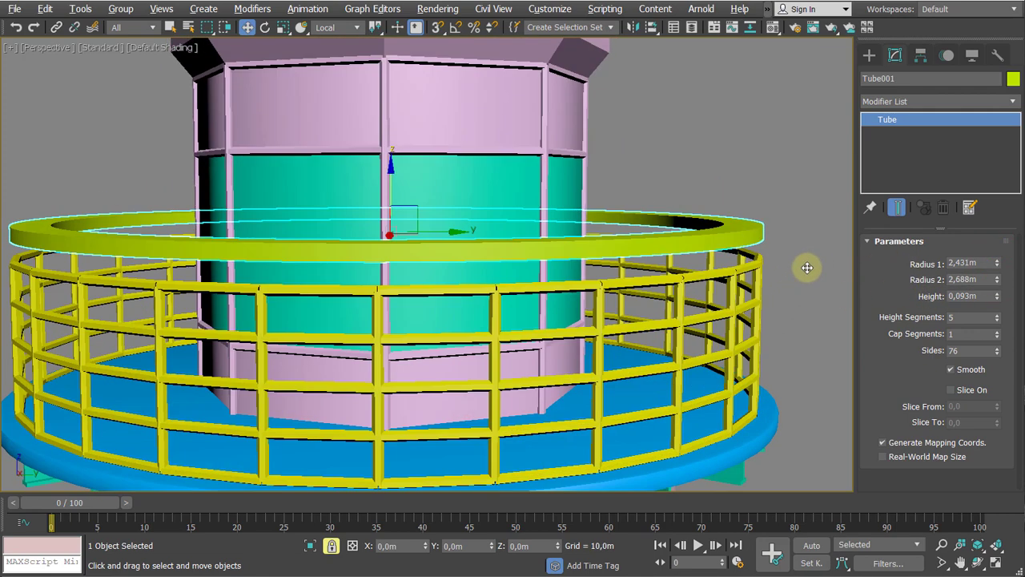
drag(1001, 281, 1001, 281)
mouse_move(732, 266)
alt+middle_down()
mouse_move(774, 284)
mouse_move(734, 253)
alt+middle_up()
drag(999, 264, 999, 260)
middle_drag(794, 203, 840, 206)
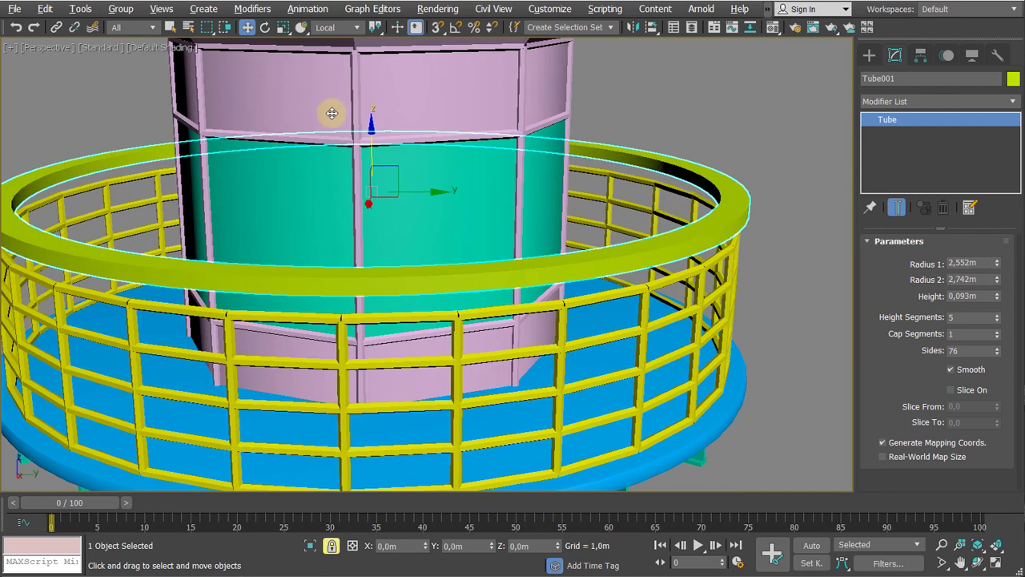
Lower the tube onto the top of the railing posts as a handrail
drag(372, 138, 360, 162)
scroll(356, 168, down, 2)
alt+middle_drag(421, 229, 423, 195)
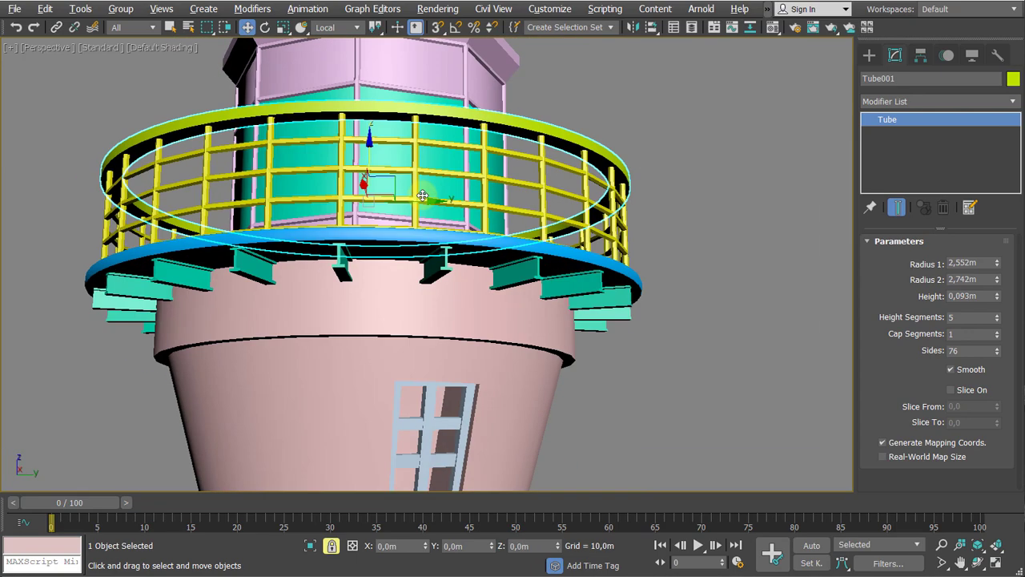
Refine the handrail tube to radii of 2.577 m and 2.769 m and a height of 0.053 m
scroll(402, 179, down, 2)
middle_drag(480, 167, 463, 172)
scroll(462, 172, up, 3)
scroll(462, 172, up, 4)
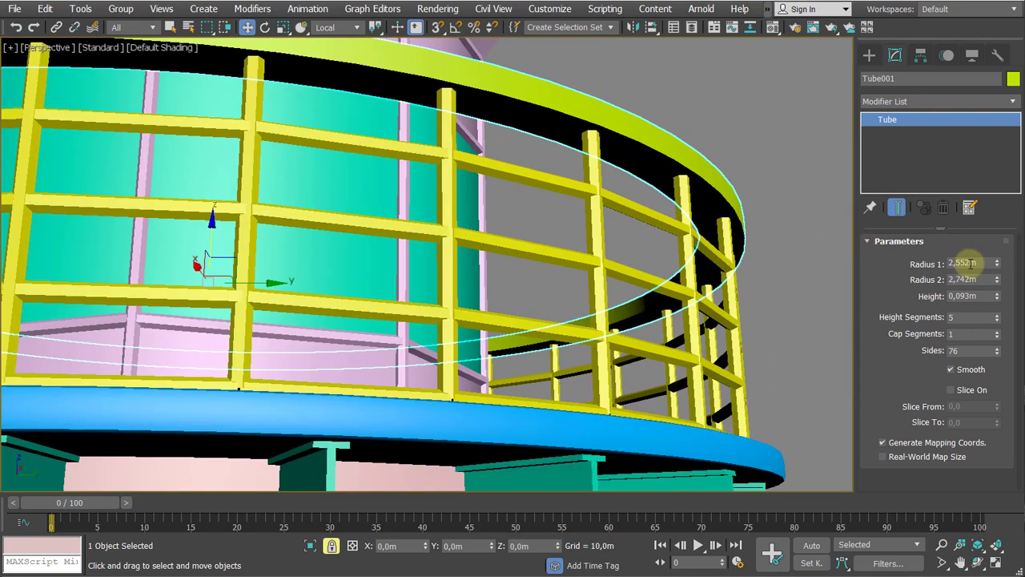
mouse_move(998, 281)
mouse_down()
mouse_move(999, 263)
mouse_move(1000, 299)
mouse_up()
scroll(696, 157, up, 2)
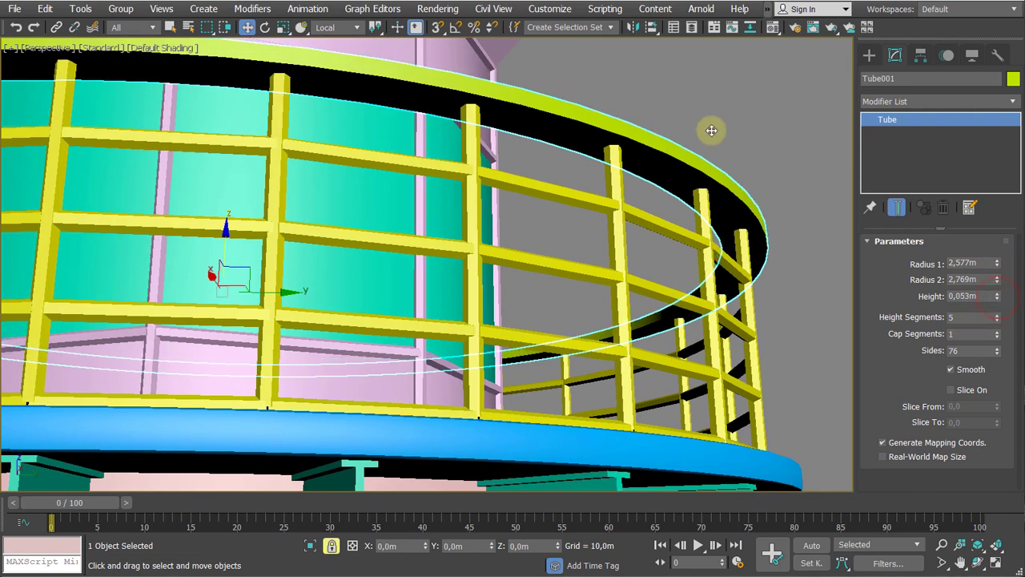
Deselect the handrail and examine the finished railing against the whole lighthouse
mouse_move(710, 131)
middle_down()
mouse_move(738, 111)
mouse_move(713, 151)
middle_up()
scroll(737, 111, down, 4)
scroll(712, 151, down, 2)
alt+middle_drag(770, 167, 665, 172)
scroll(743, 217, down, 2)
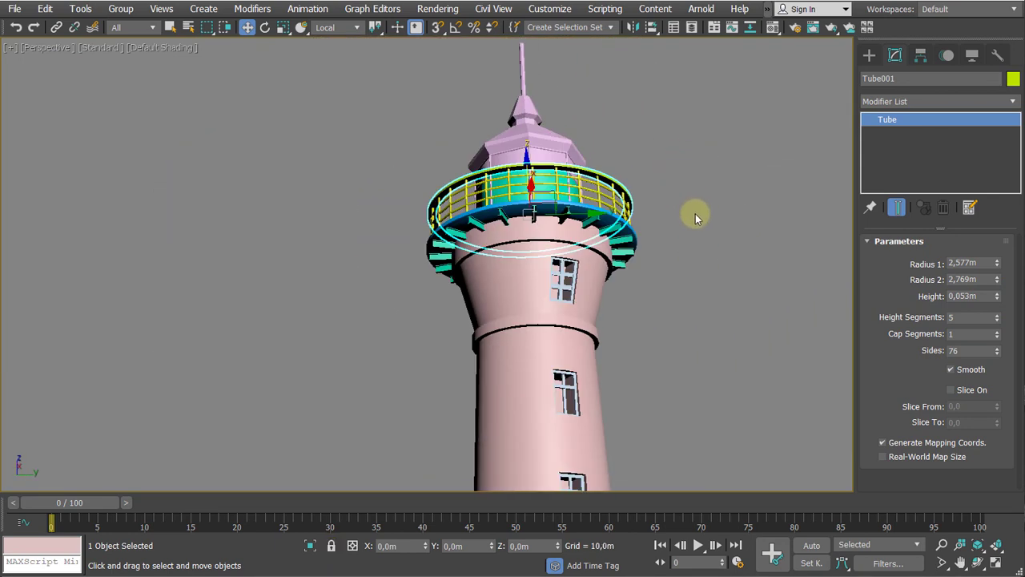
middle_drag(695, 218, 523, 238)
scroll(624, 323, down, 2)
click(624, 323)
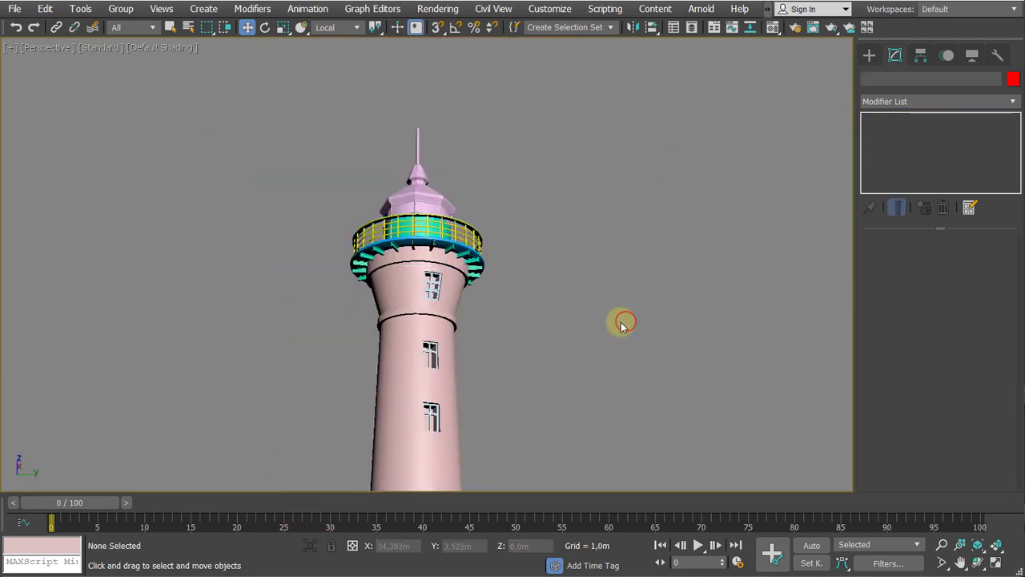
Examine the full lighthouse from several angles, from its base up to the lantern room and balcony
scroll(622, 323, down, 5)
alt+middle_drag(621, 324, 648, 323)
middle_drag(648, 322, 627, 276)
scroll(679, 250, up, 3)
alt+middle_drag(627, 276, 636, 256)
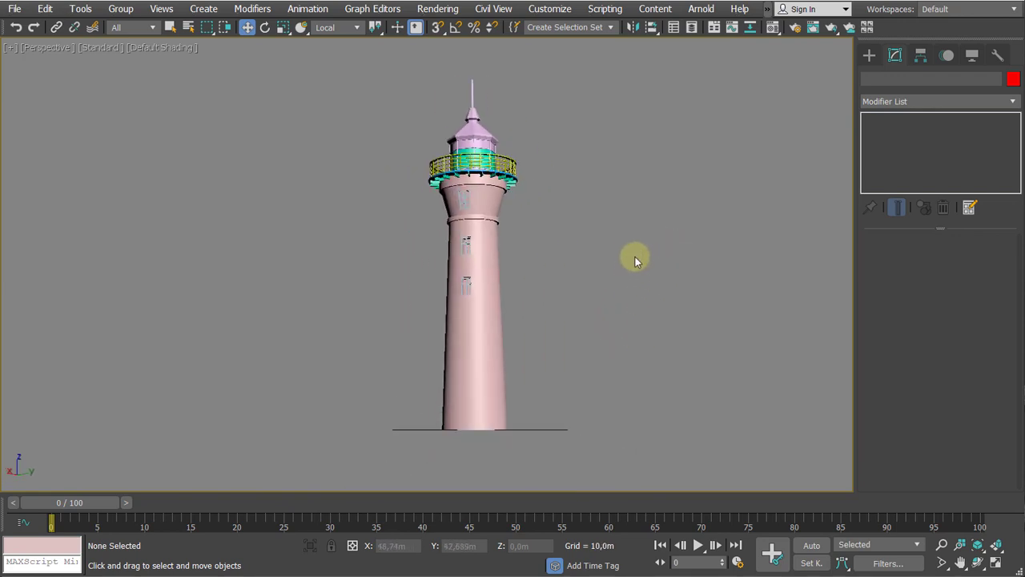
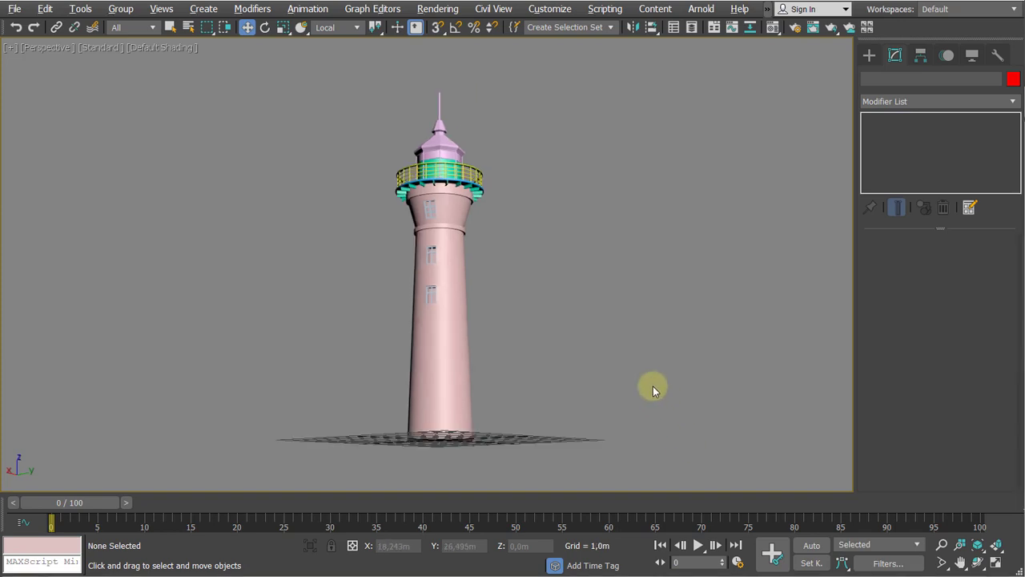
mouse_move(603, 346)
alt+middle_down()
mouse_move(562, 319)
mouse_move(600, 296)
mouse_move(608, 354)
alt+middle_up()
scroll(586, 292, up, 3)
scroll(529, 315, up, 4)
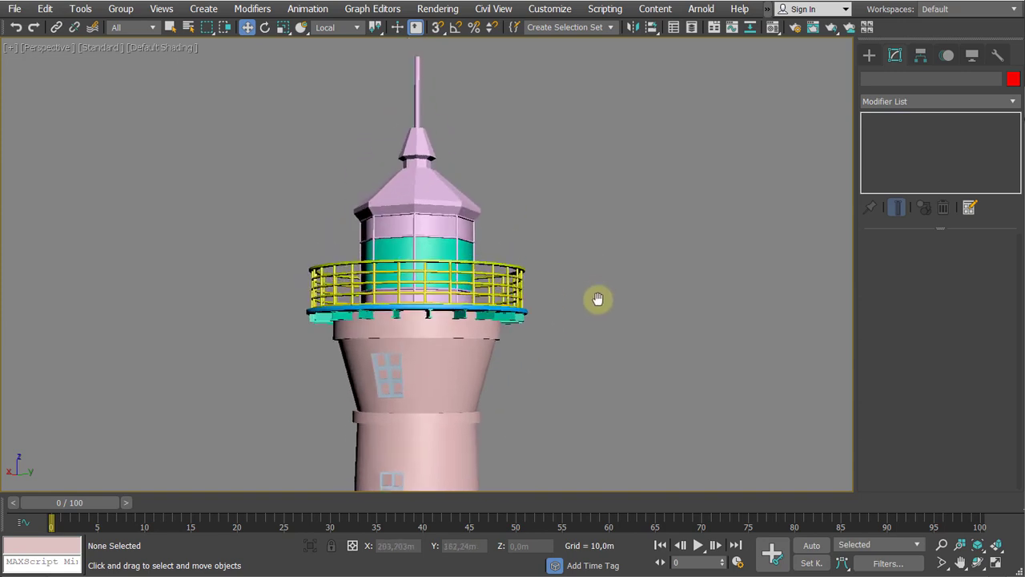
middle_drag(597, 298, 607, 274)
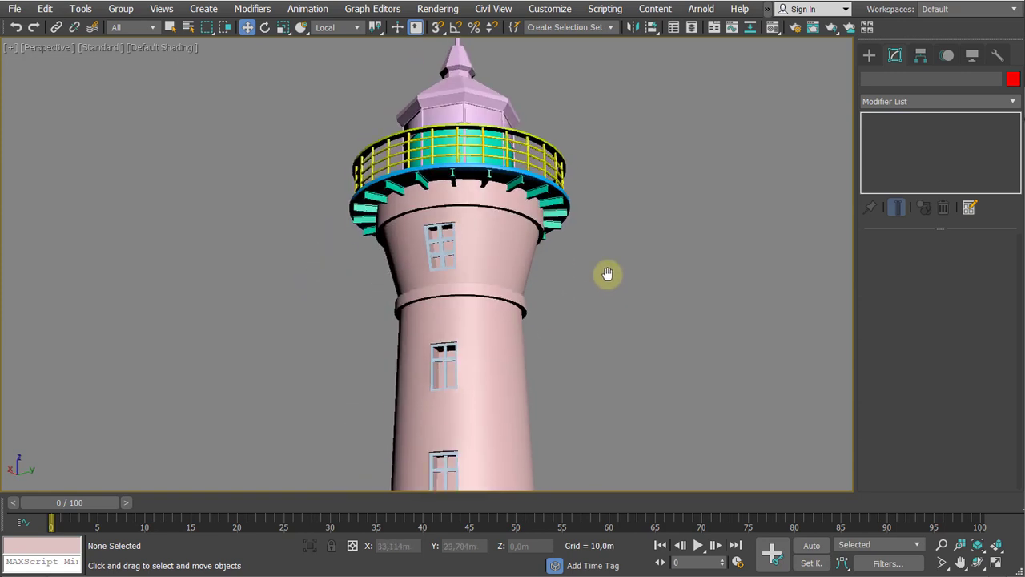
Rename the lighthouse tower body as House_Body and deselect it
click(439, 251)
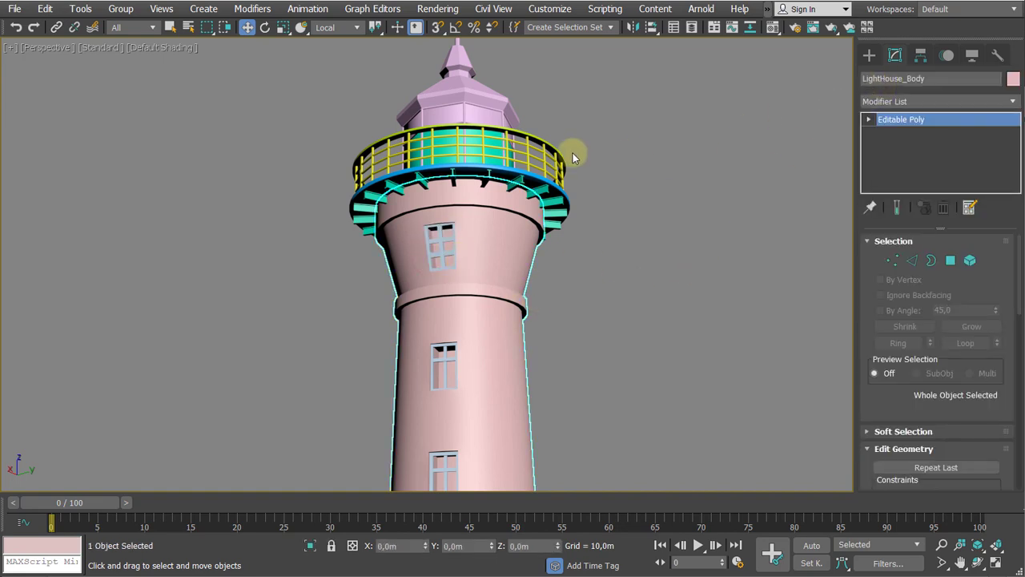
click(431, 97)
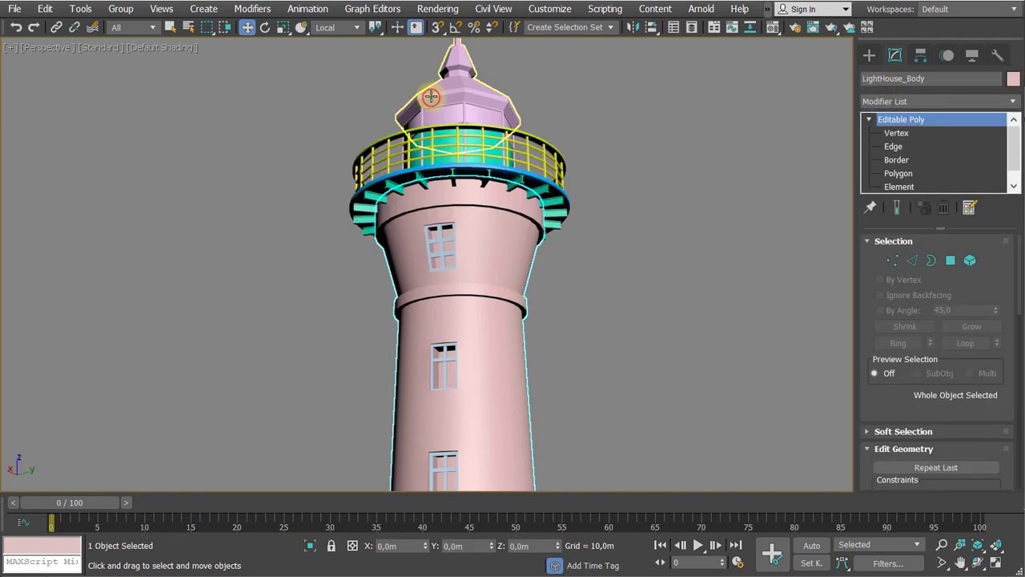
alt+middle_drag(683, 113, 660, 156)
alt+middle_drag(630, 205, 503, 210)
click(510, 211)
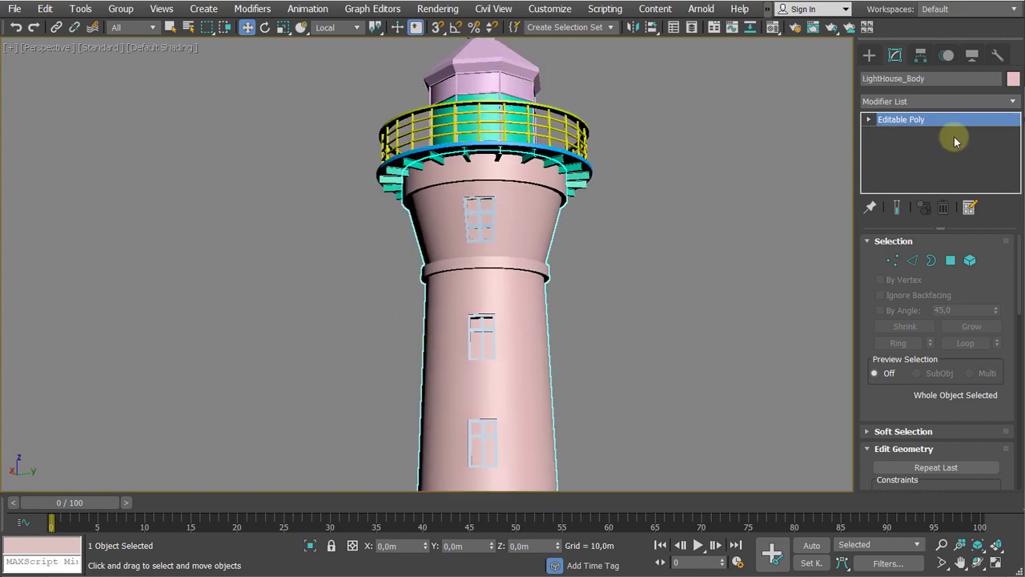
click(879, 80)
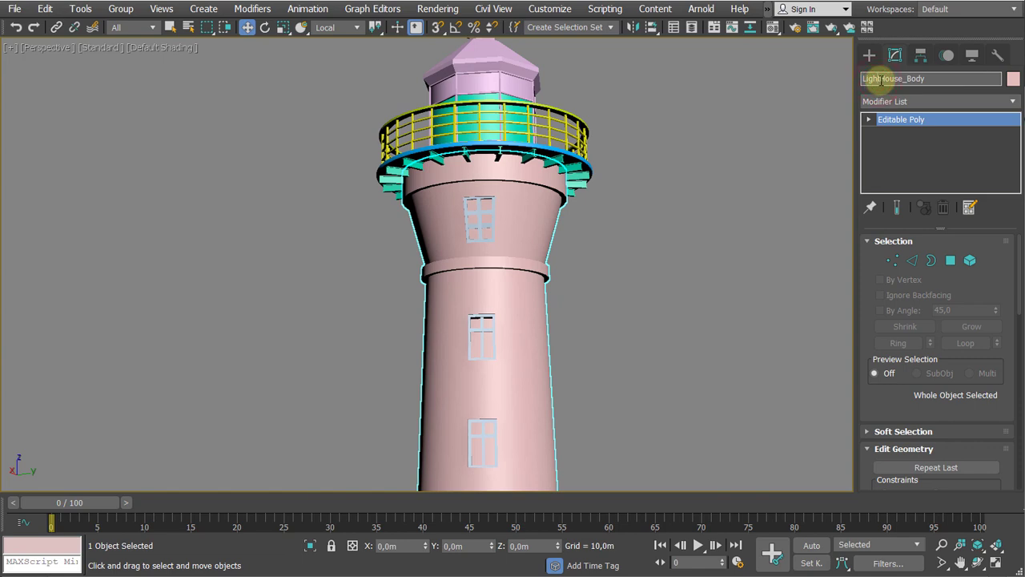
key(BackSpace)
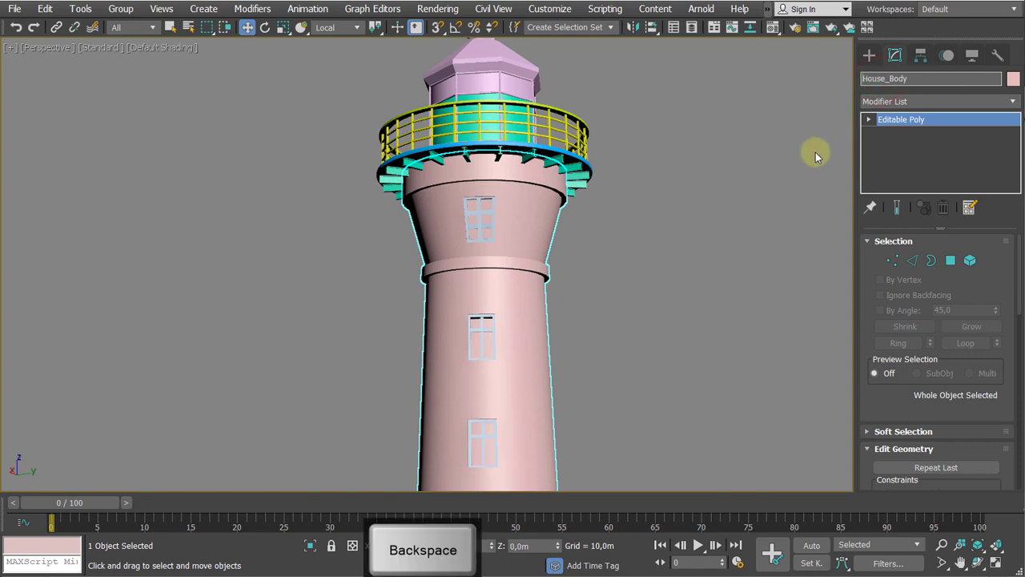
key(Return)
click(645, 280)
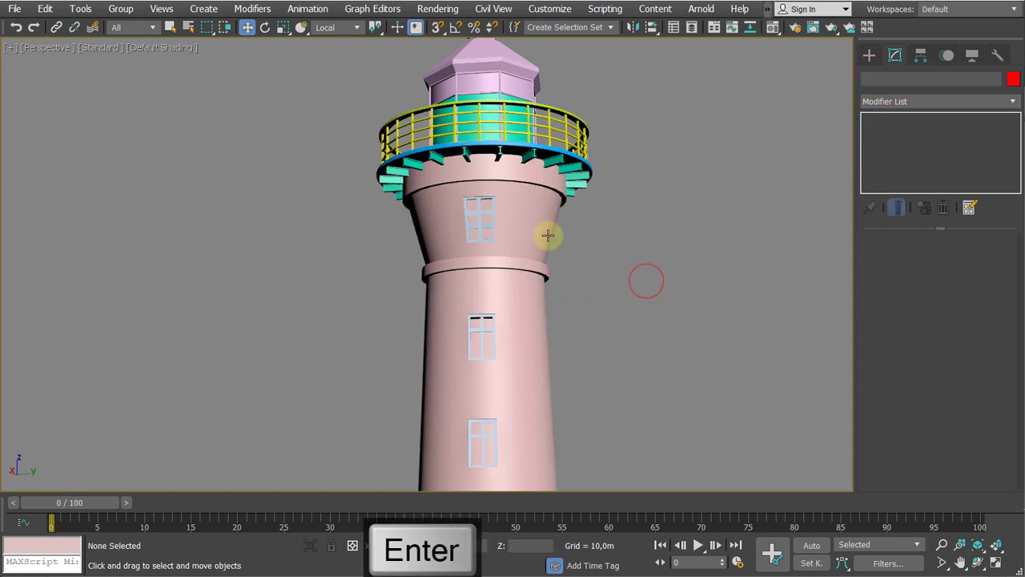
Isolate the three window frames on the tower and select all of them
click(488, 214)
middle_drag(547, 268, 577, 176)
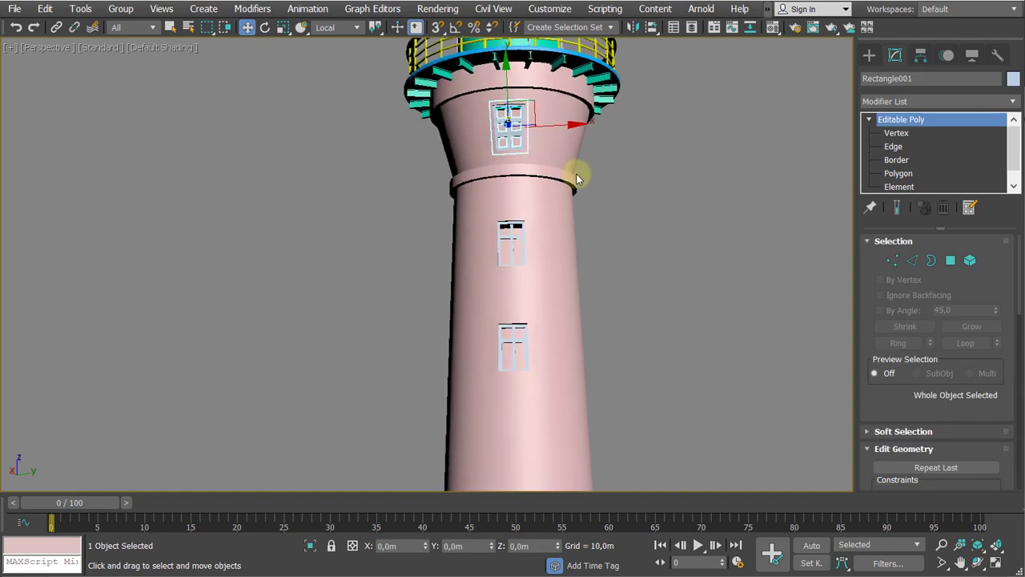
ctrl+click(505, 236)
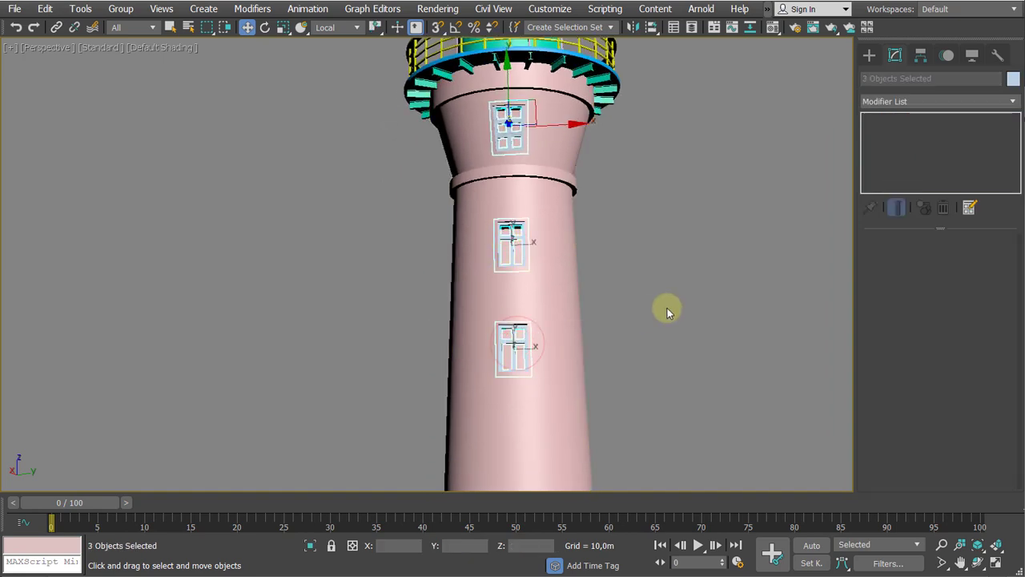
key(alt+q)
click(194, 134)
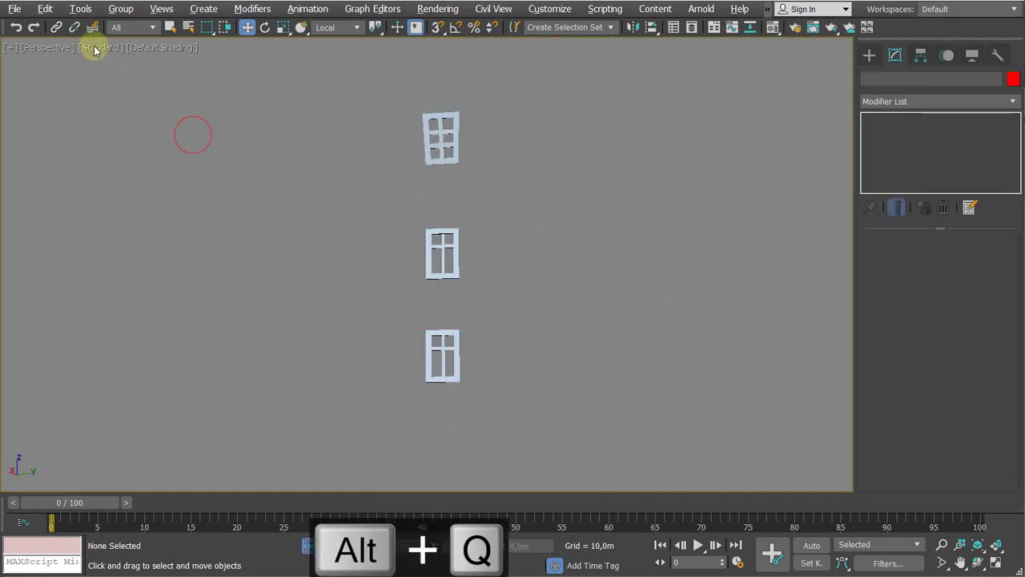
drag(354, 107, 489, 376)
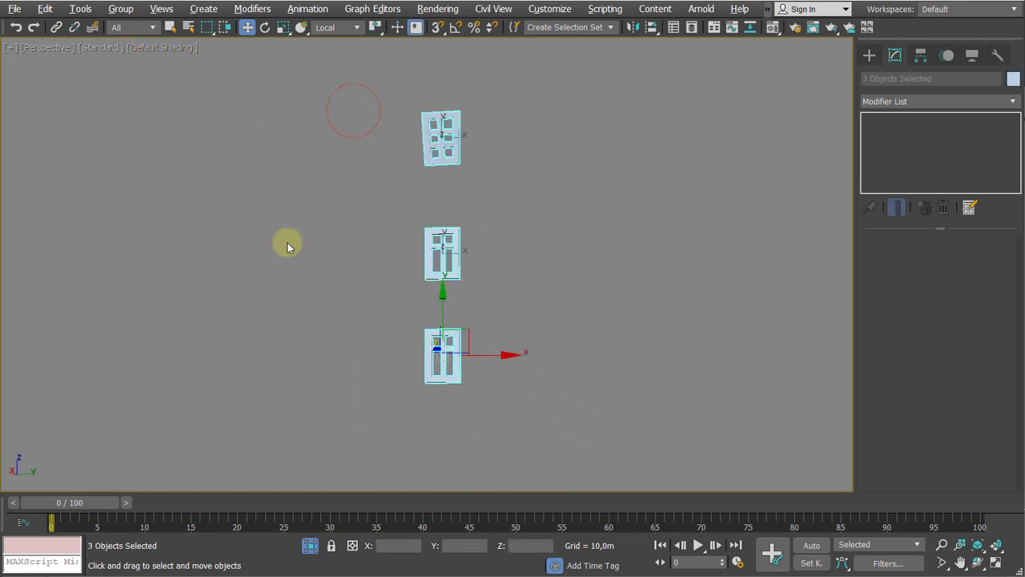
Batch-rename the three window frames with base name House_Window_Frame_ and numbering enabled, then select the uppermost frame to check its name
click(84, 9)
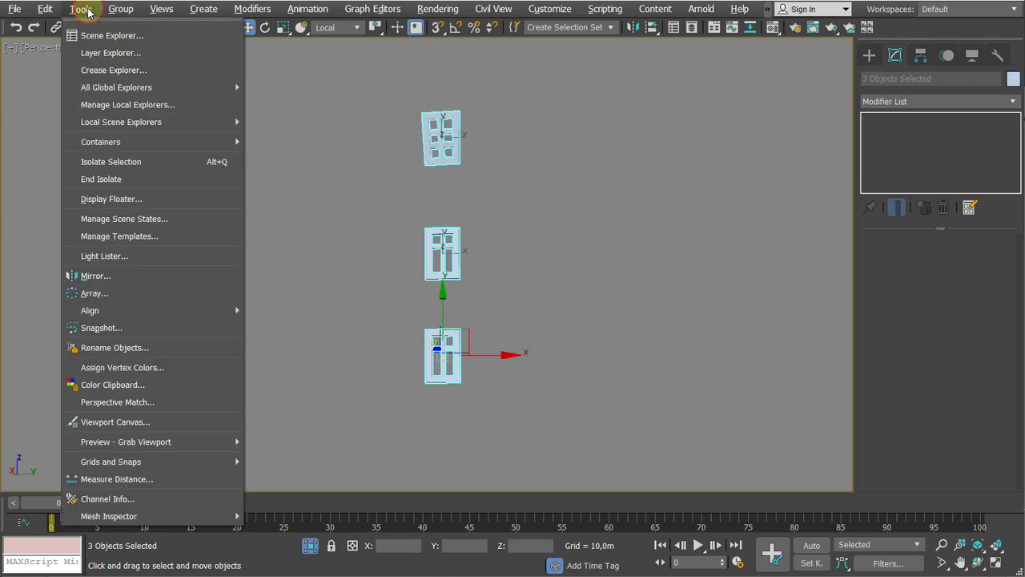
click(100, 348)
drag(498, 160, 341, 200)
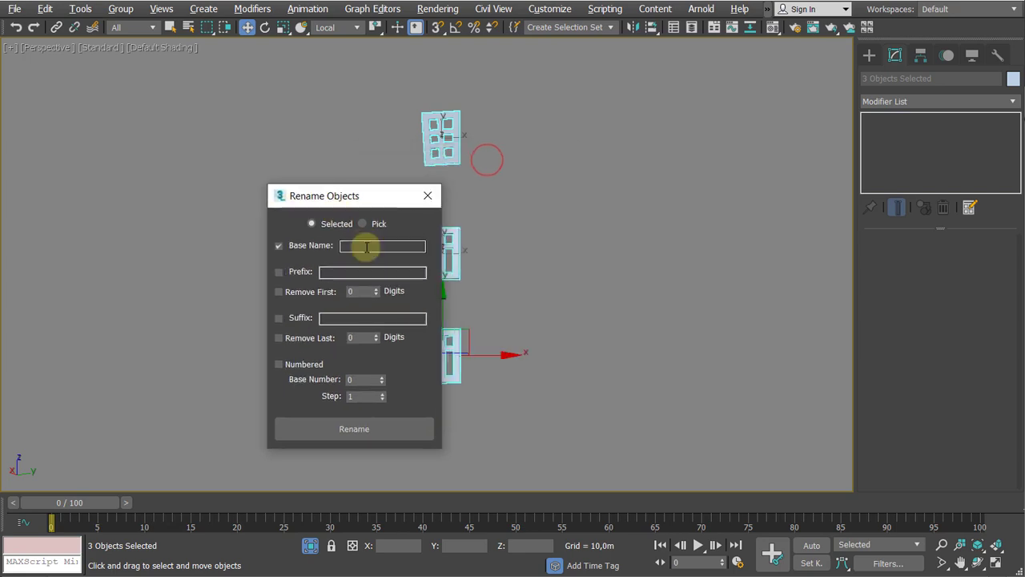
click(370, 246)
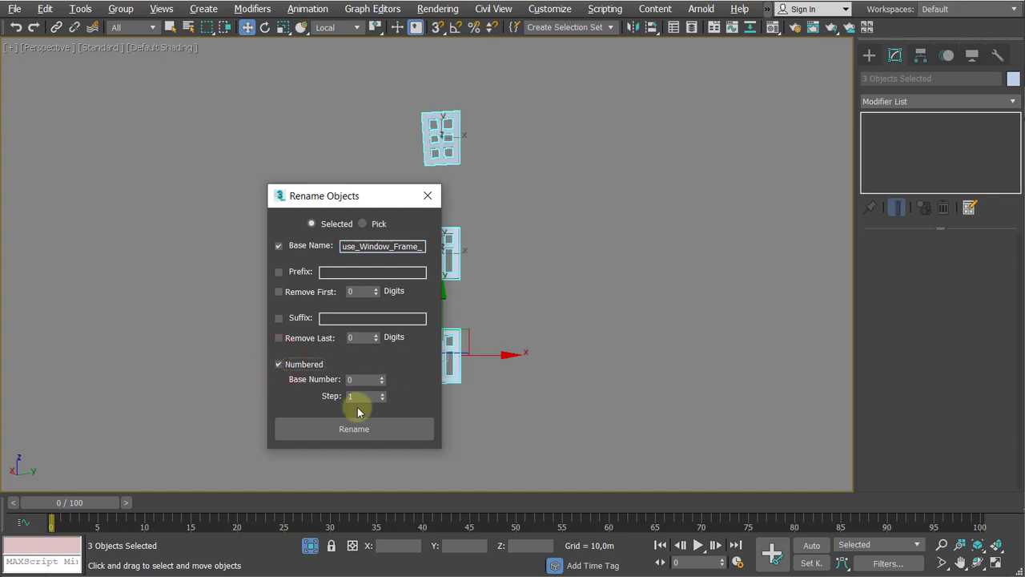
drag(357, 194, 217, 191)
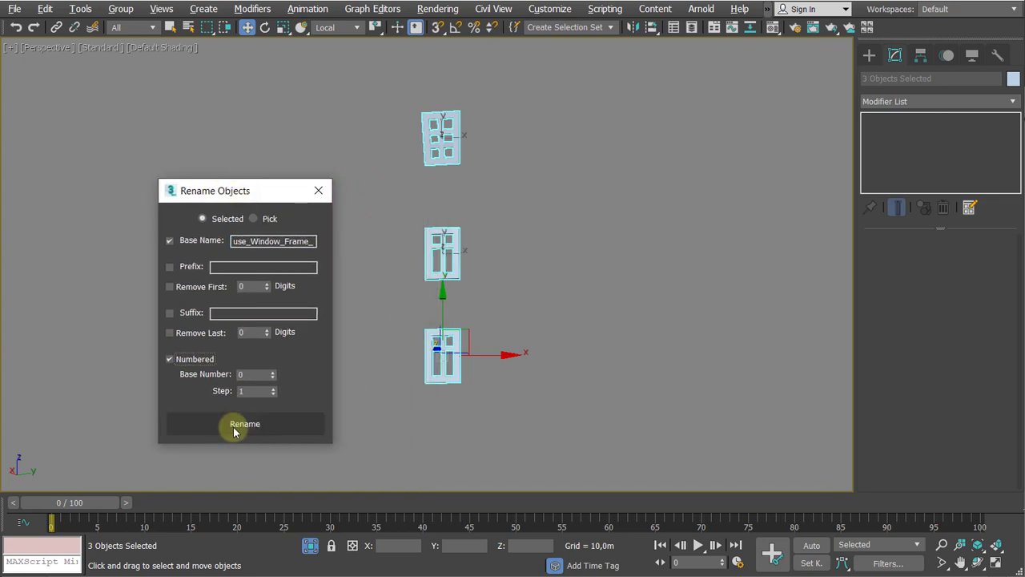
click(495, 322)
drag(529, 112, 425, 173)
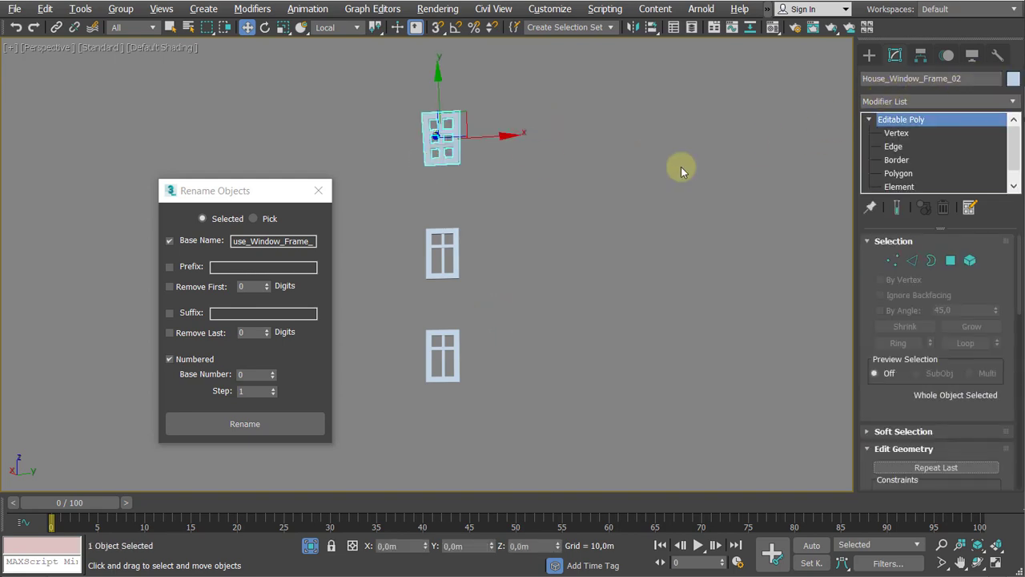
Check the names of the isolated window frames by selecting them individually, and end isolation to show the whole lighthouse
drag(484, 202, 412, 265)
drag(603, 318, 348, 379)
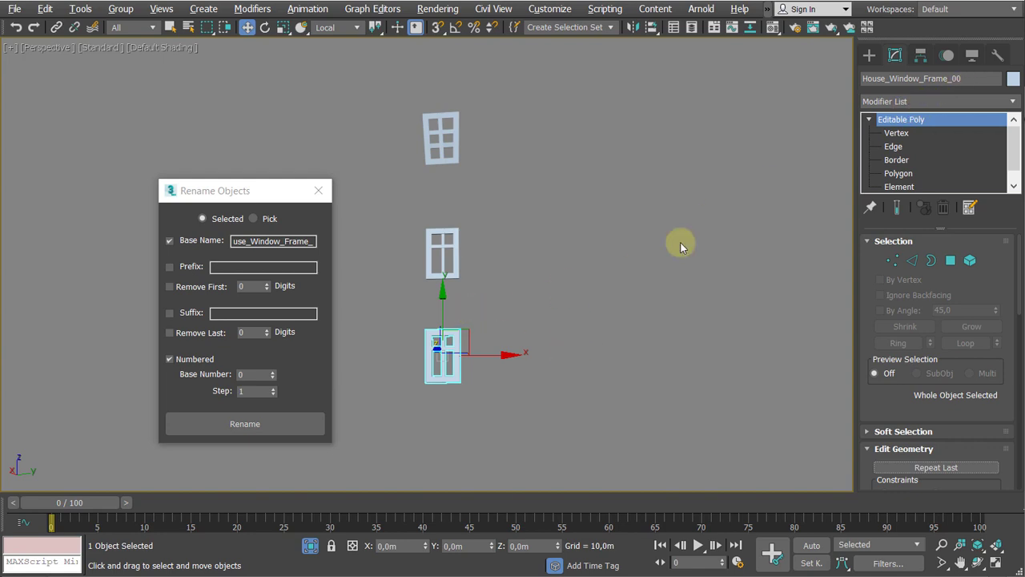
middle_drag(547, 177, 593, 183)
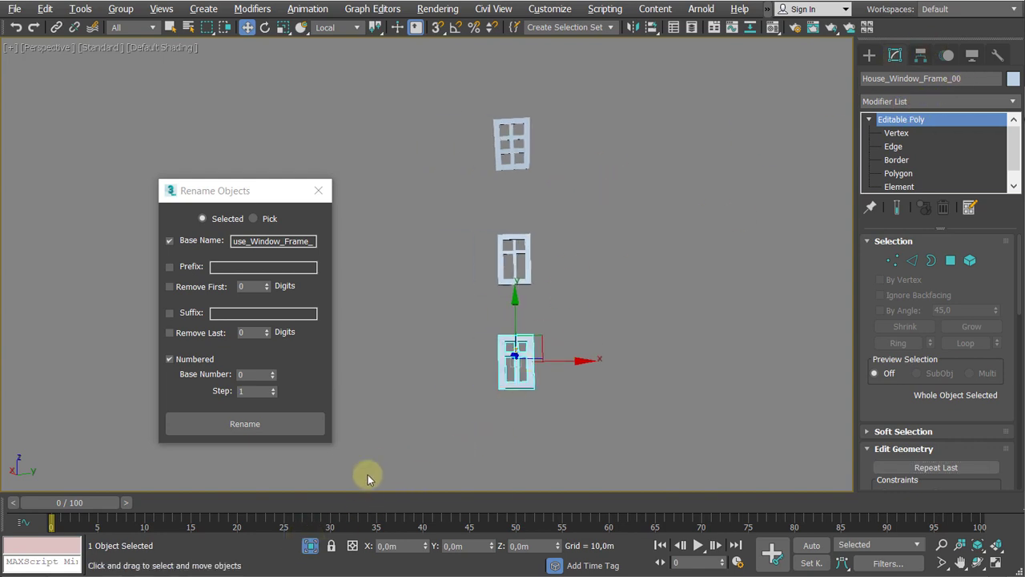
click(312, 546)
middle_drag(652, 278, 527, 235)
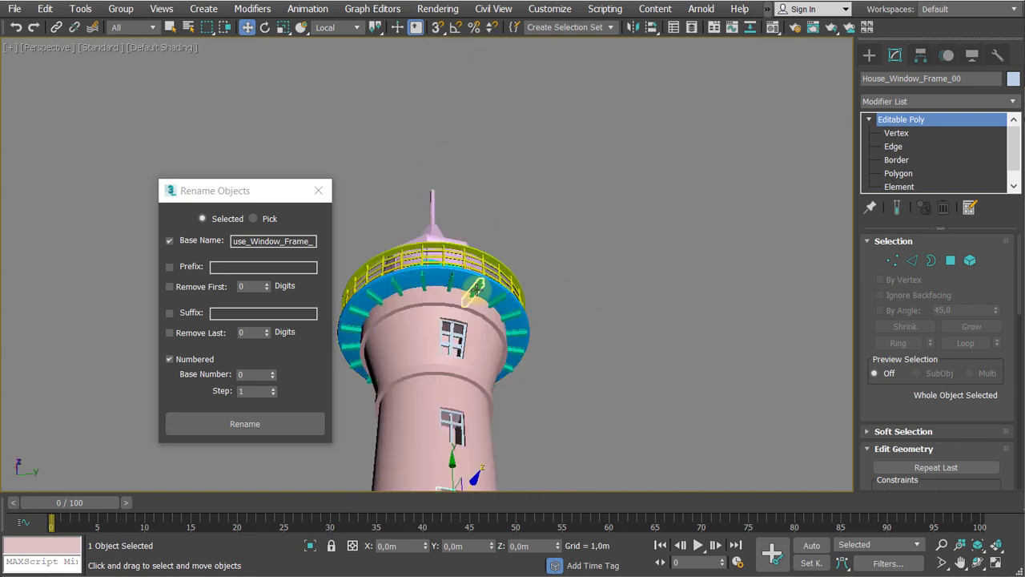
Select all objects similar to a support beam beneath the lighthouse gallery and isolate them
click(476, 290)
middle_drag(628, 294, 701, 250)
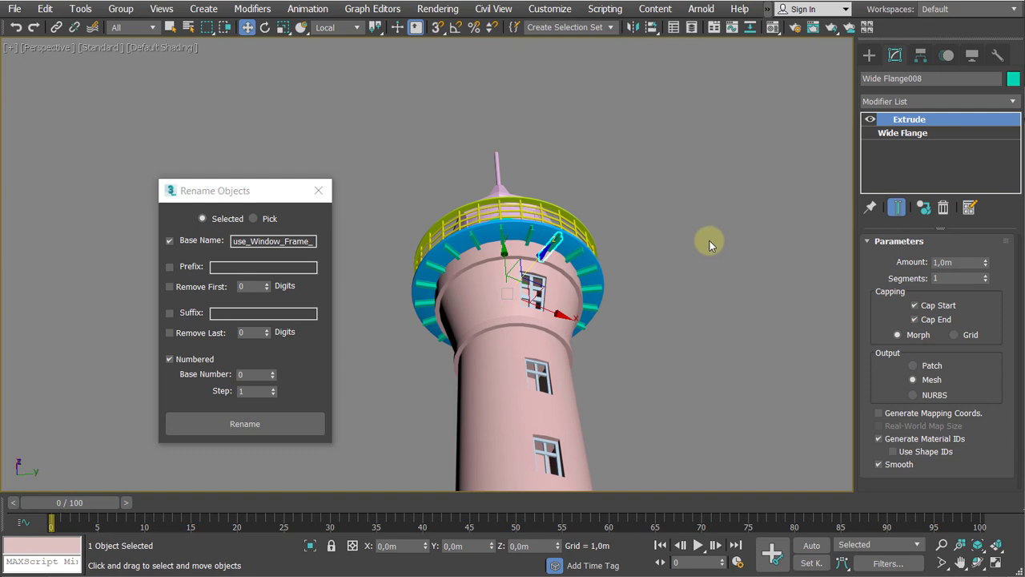
key(ctrl+q)
alt+middle_drag(702, 240, 790, 292)
scroll(670, 336, up, 4)
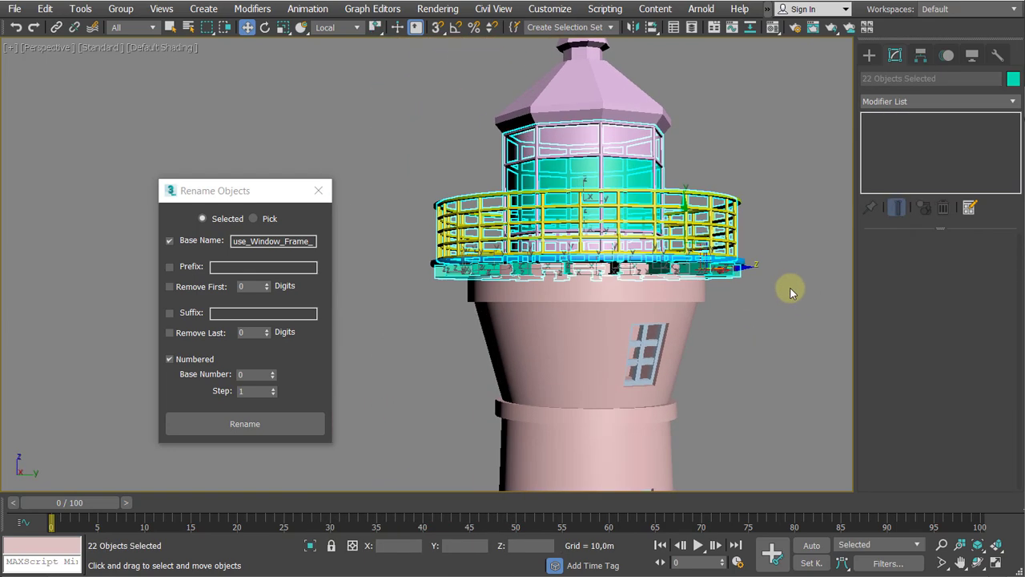
key(alt+q)
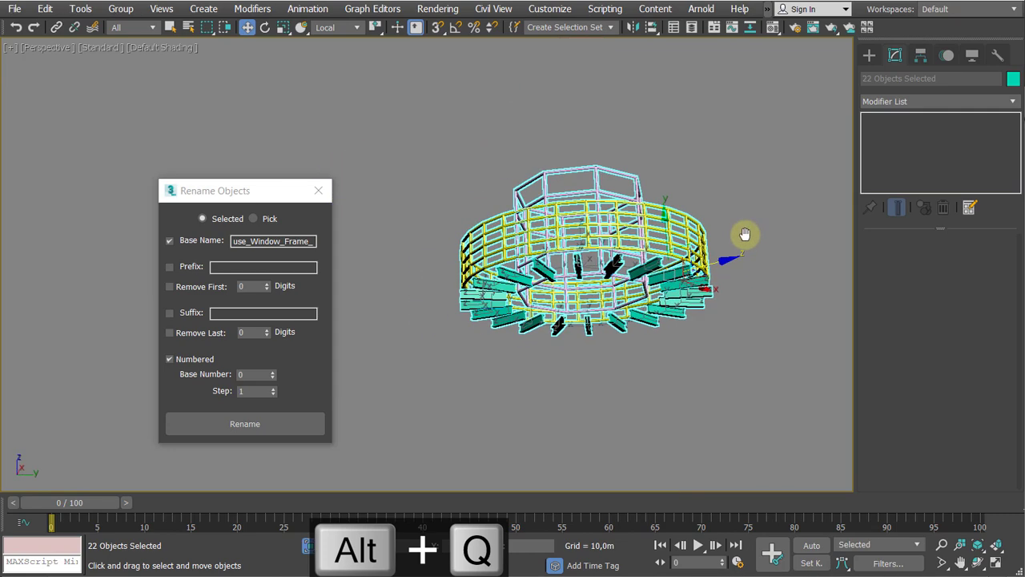
Narrow the selection to the ring of support beams, leaving out the railing and window struts, and isolate the beams
drag(805, 114, 424, 263)
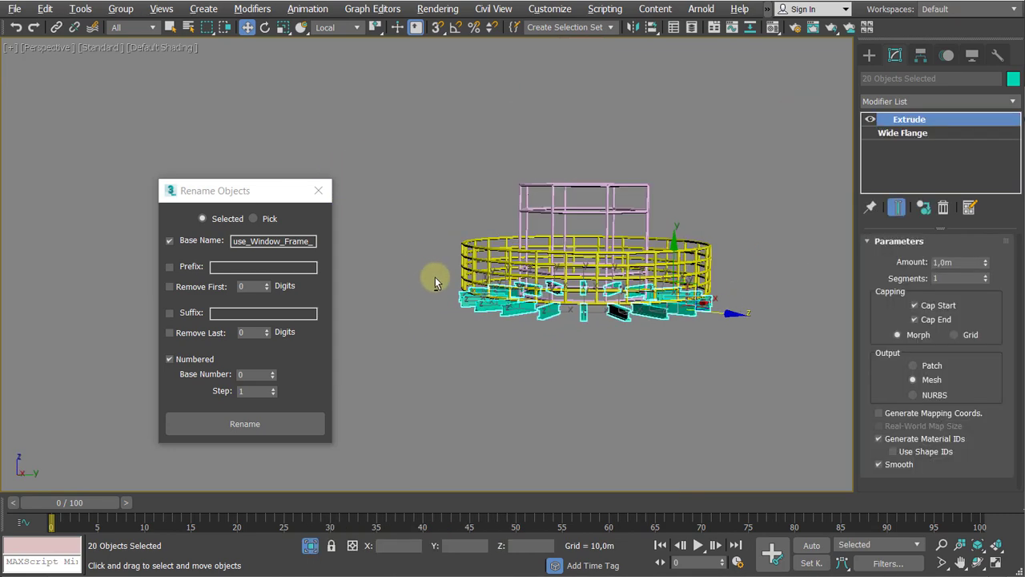
key(alt+q)
alt+middle_drag(449, 262, 561, 323)
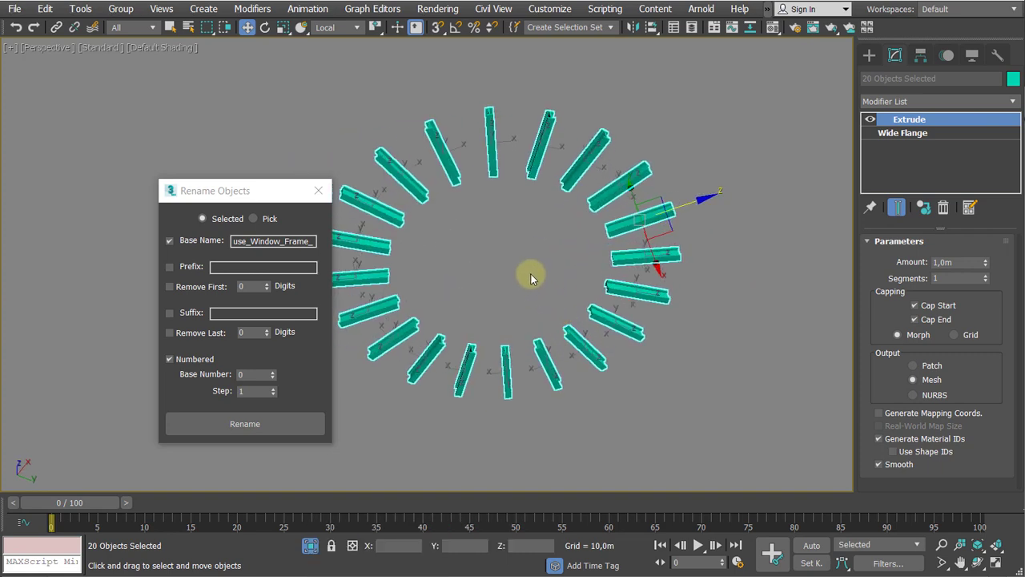
middle_drag(530, 274, 581, 258)
Batch rename the selected beams with the base name House_Support_Beam_ and numbering enabled
click(308, 241)
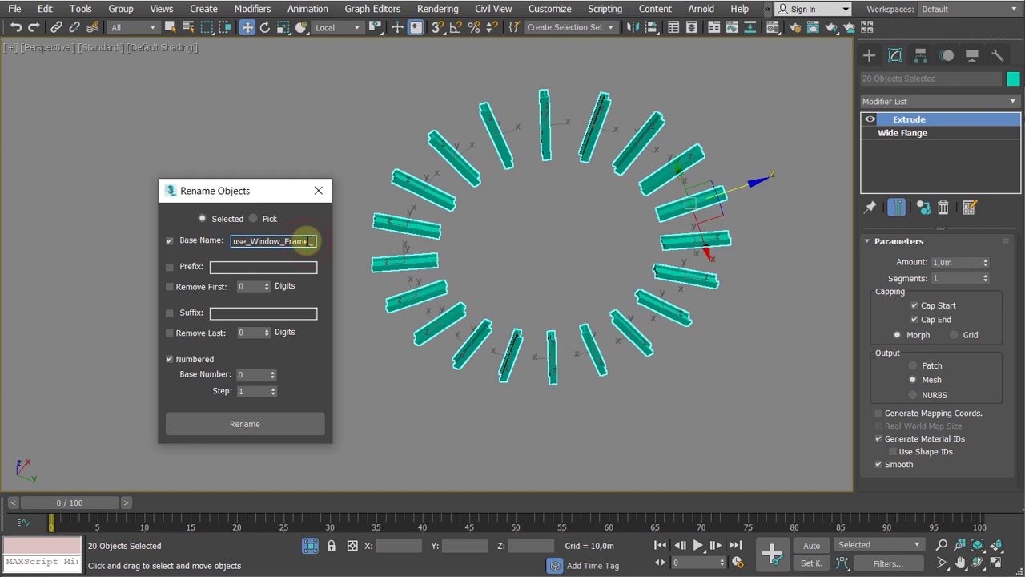
double_click(279, 242)
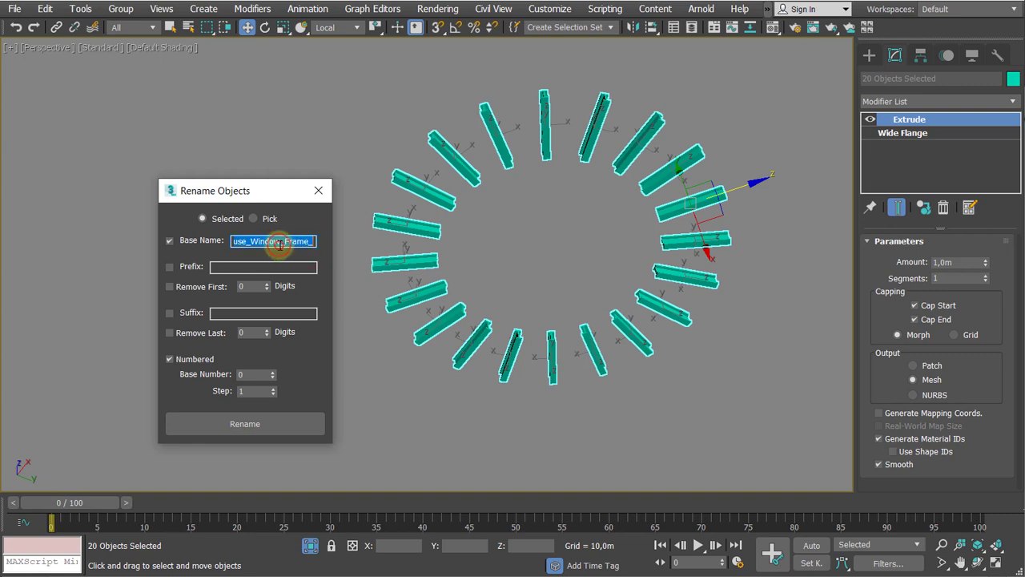
text(House_e)
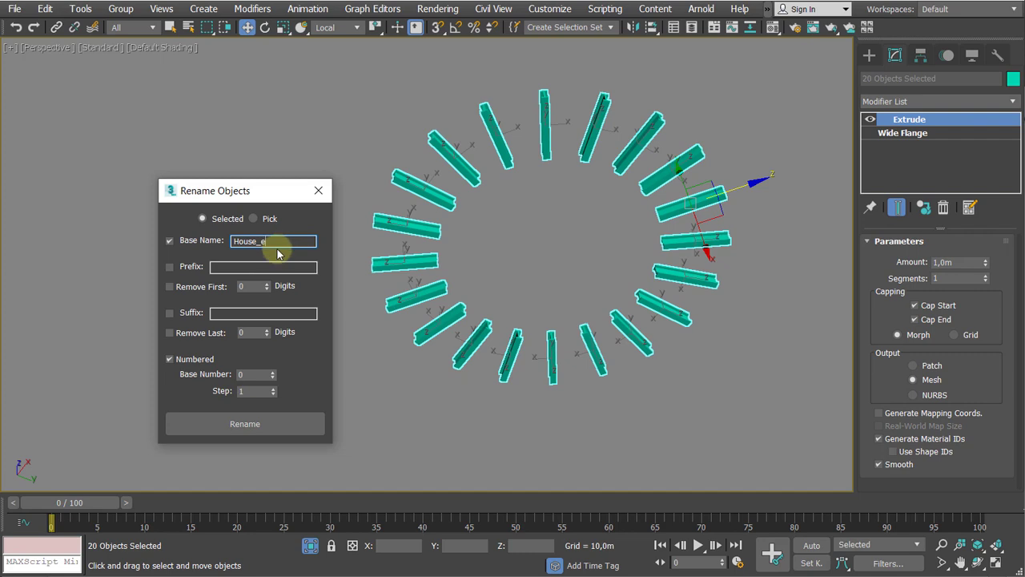
key(BackSpace)
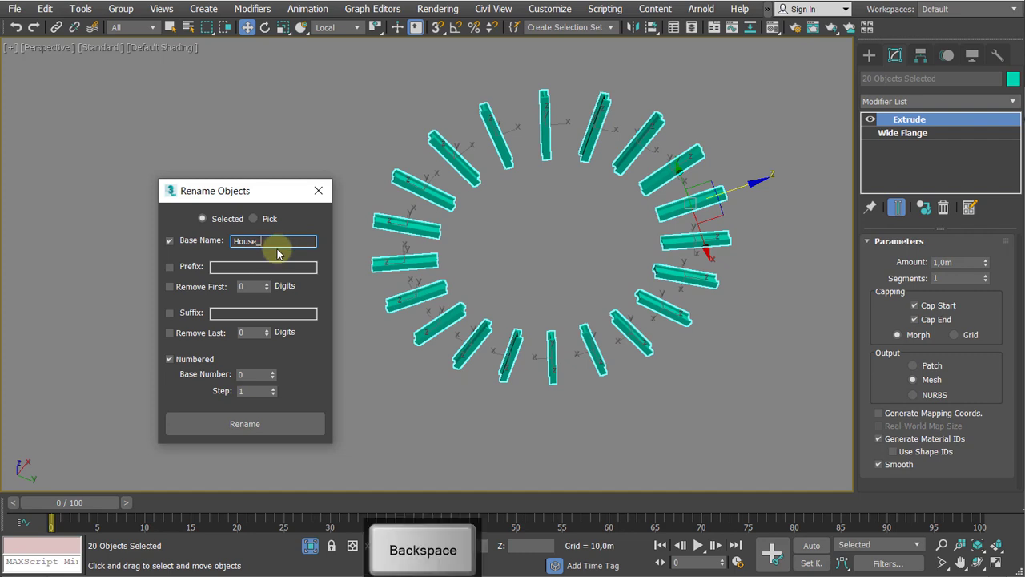
text(Support_Beam_)
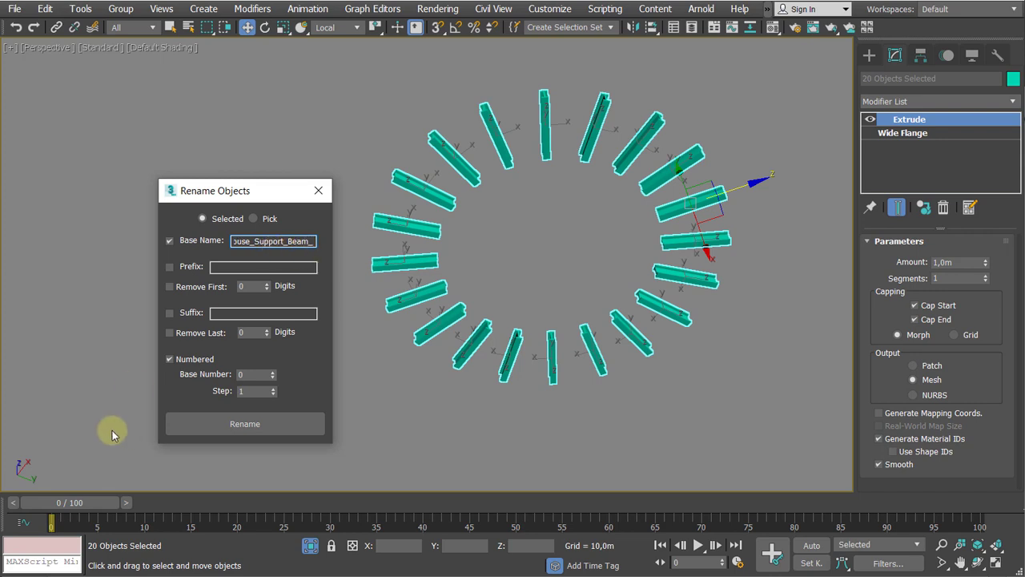
click(238, 424)
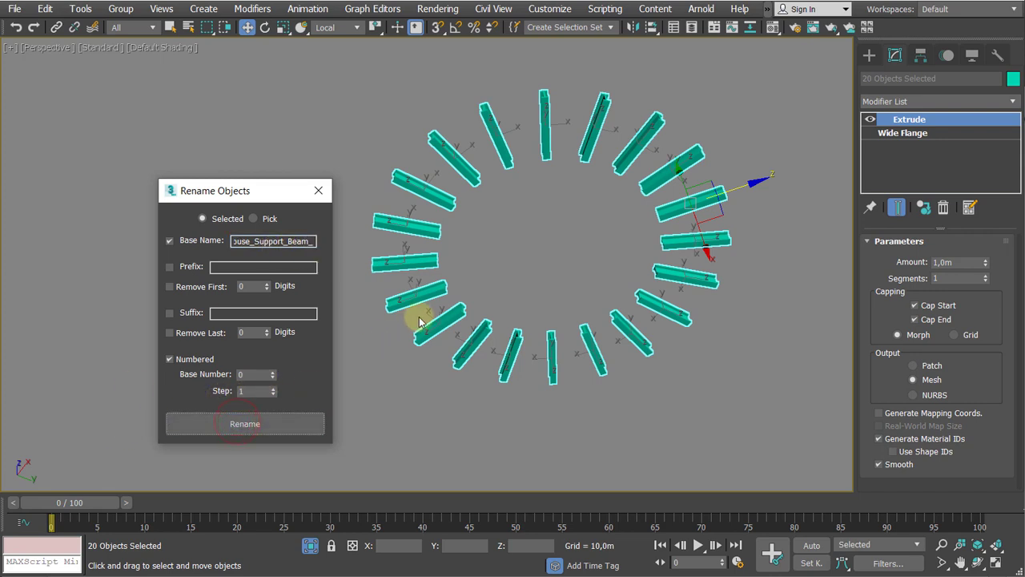
Check the new name of one support beam and end isolation of the beams
middle_drag(507, 270, 478, 295)
click(543, 258)
click(560, 186)
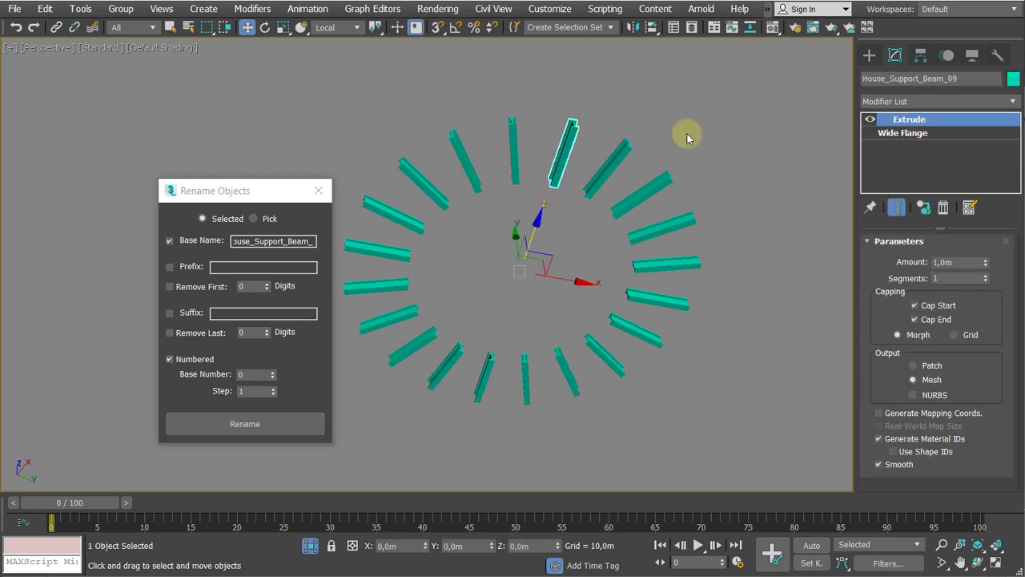
scroll(537, 209, down, 5)
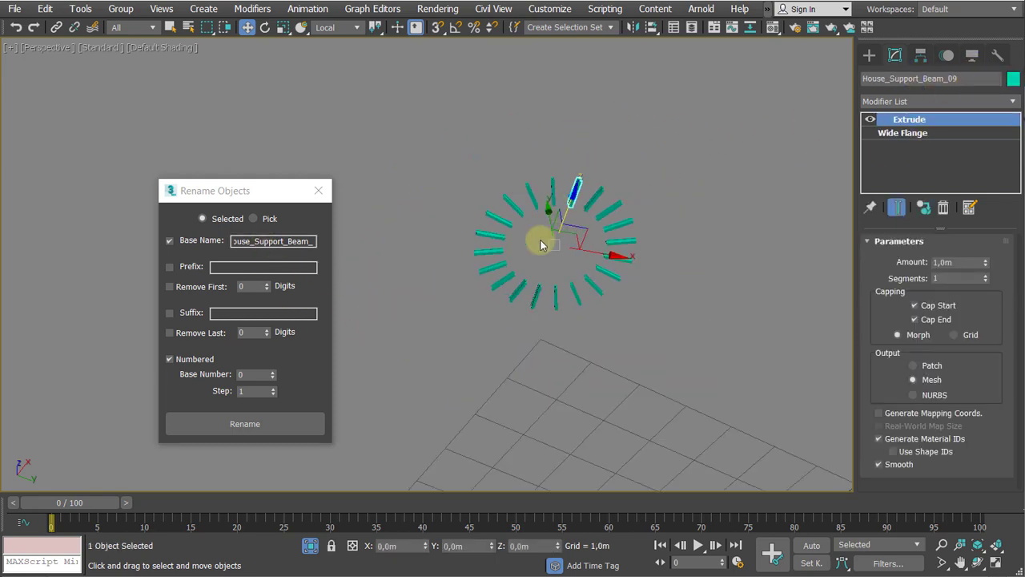
click(311, 545)
Rename the blue circular platform above the support beams as House_Support_Plank
middle_drag(589, 306, 555, 314)
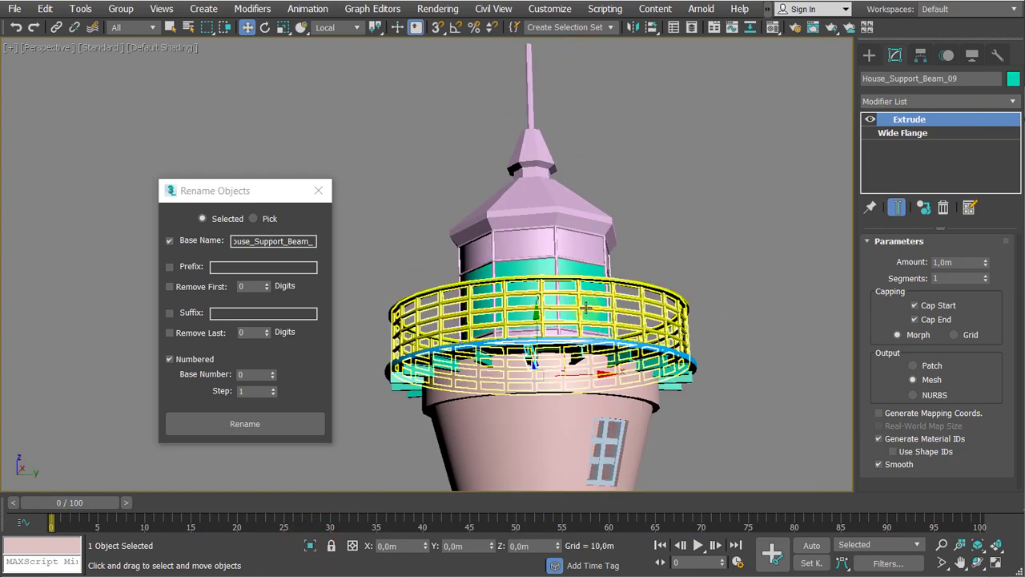
scroll(640, 280, up, 3)
scroll(714, 201, down, 2)
middle_drag(713, 201, 749, 172)
scroll(623, 282, up, 3)
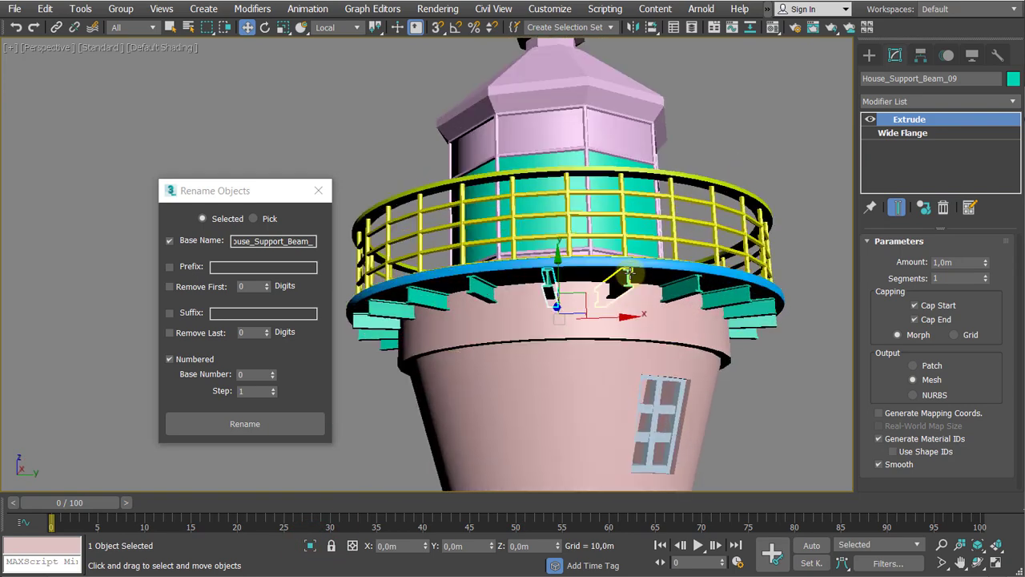
click(660, 268)
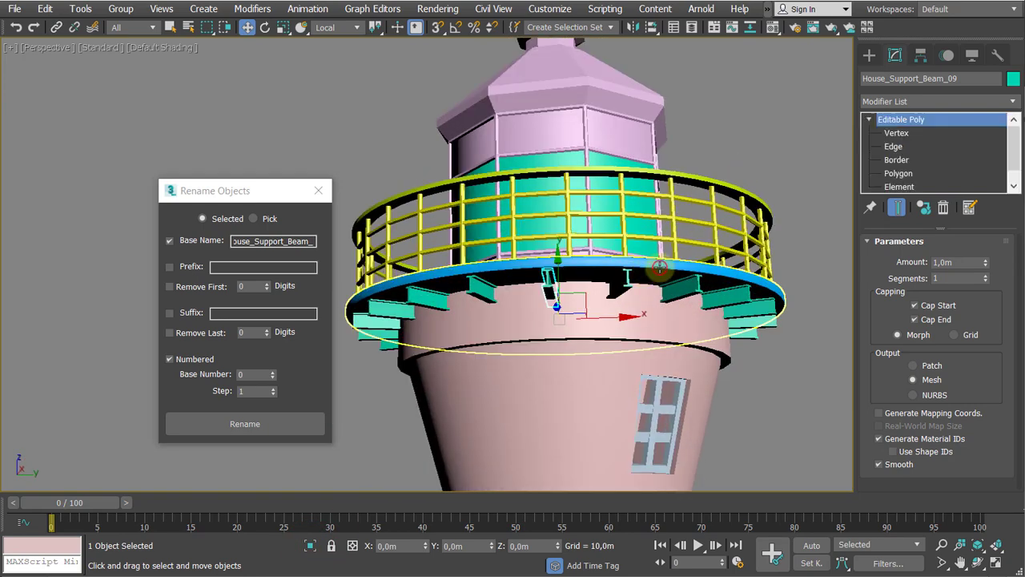
click(916, 77)
text(House)
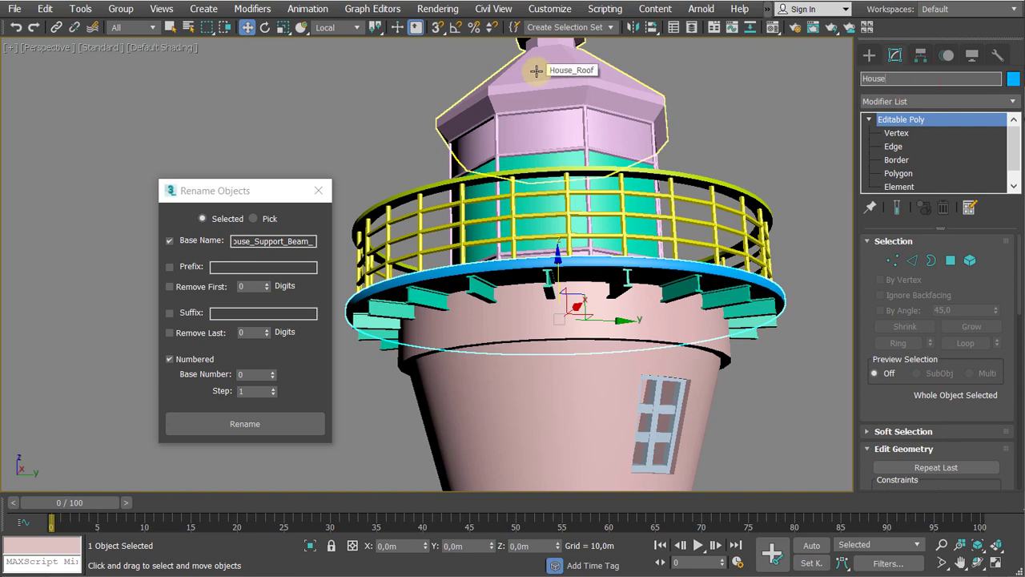
text(_Support_Plank)
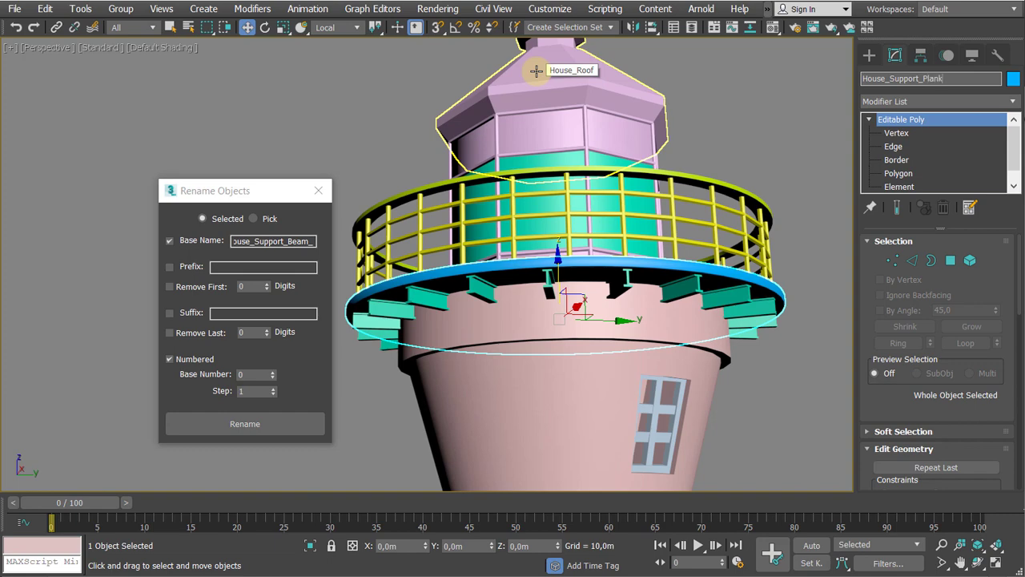
key(Return)
Close the Rename Objects dialog and clear the selection
middle_drag(454, 96, 437, 120)
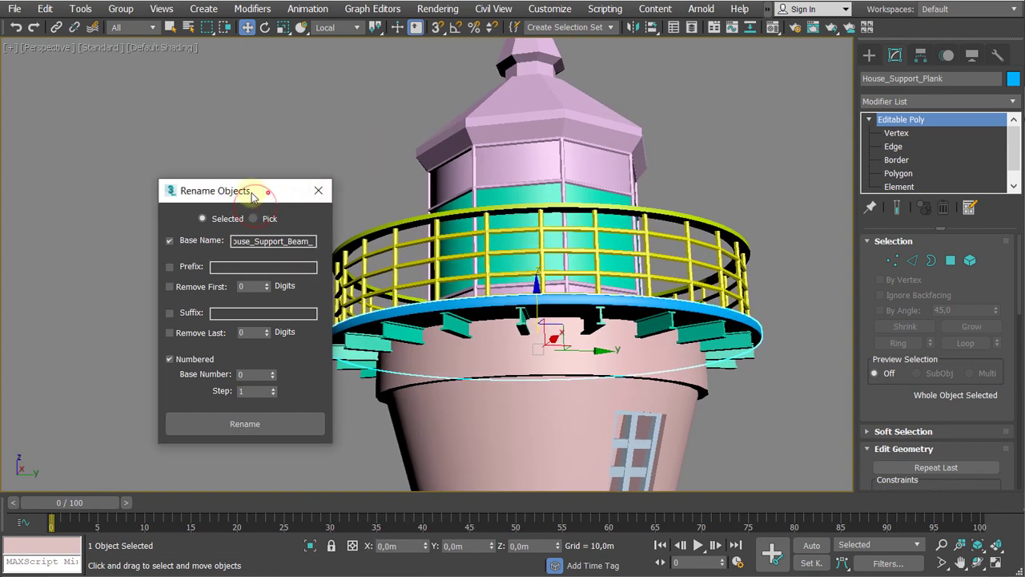
drag(259, 197, 220, 197)
click(280, 190)
click(298, 178)
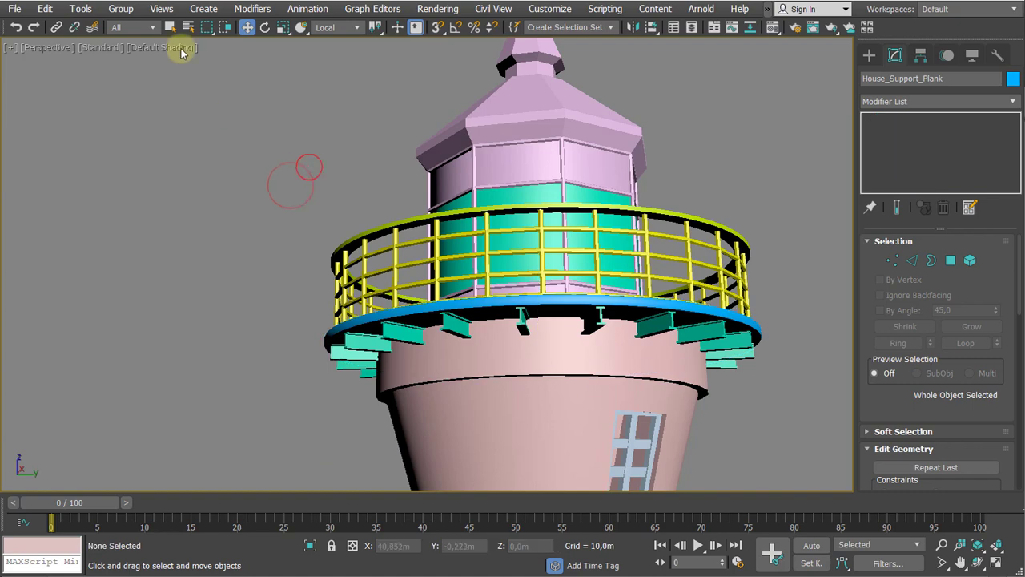
Open the Layer Explorer, expand the default layer and widen the Name column to show full object names
click(692, 27)
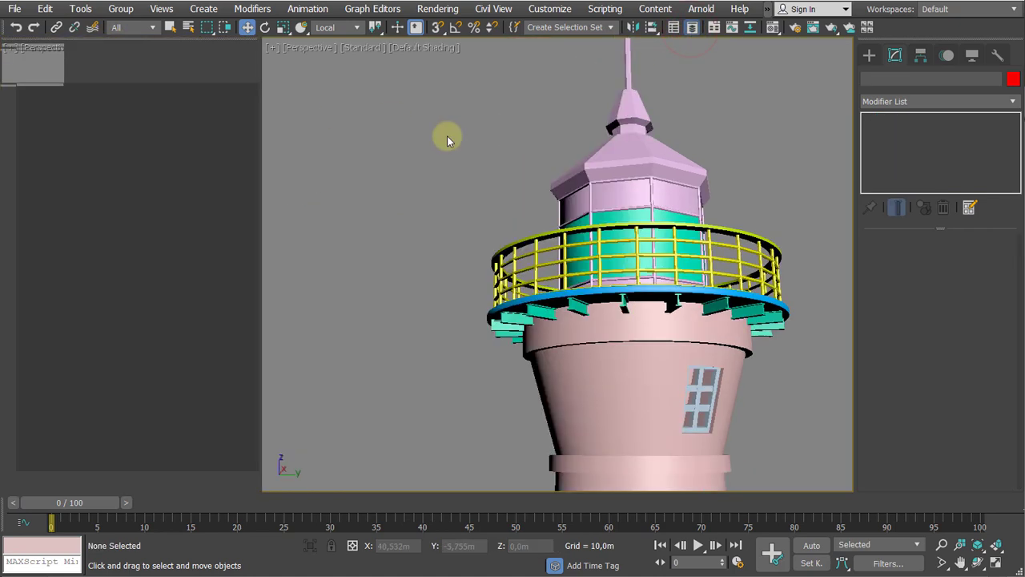
click(24, 106)
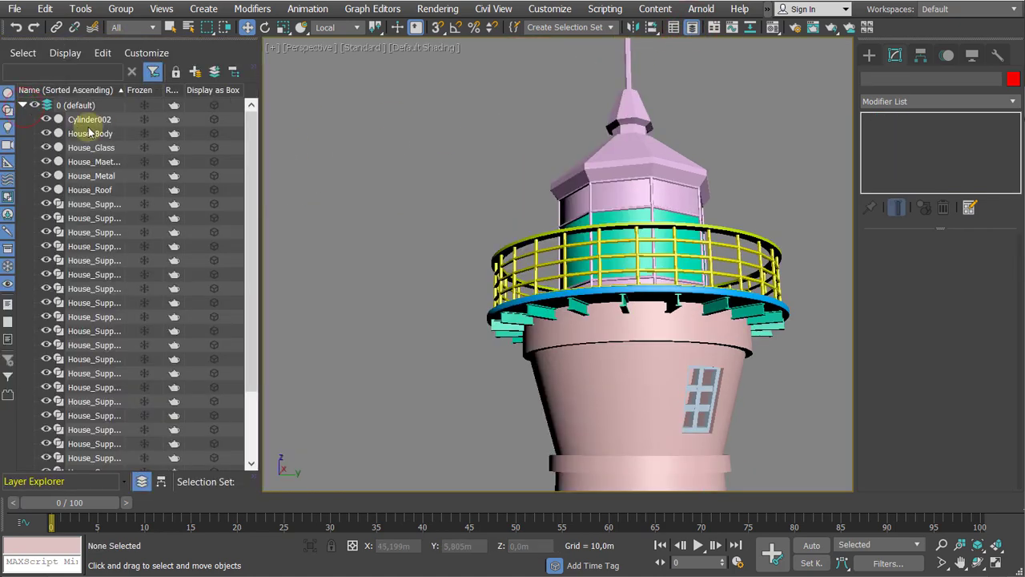
drag(254, 200, 278, 158)
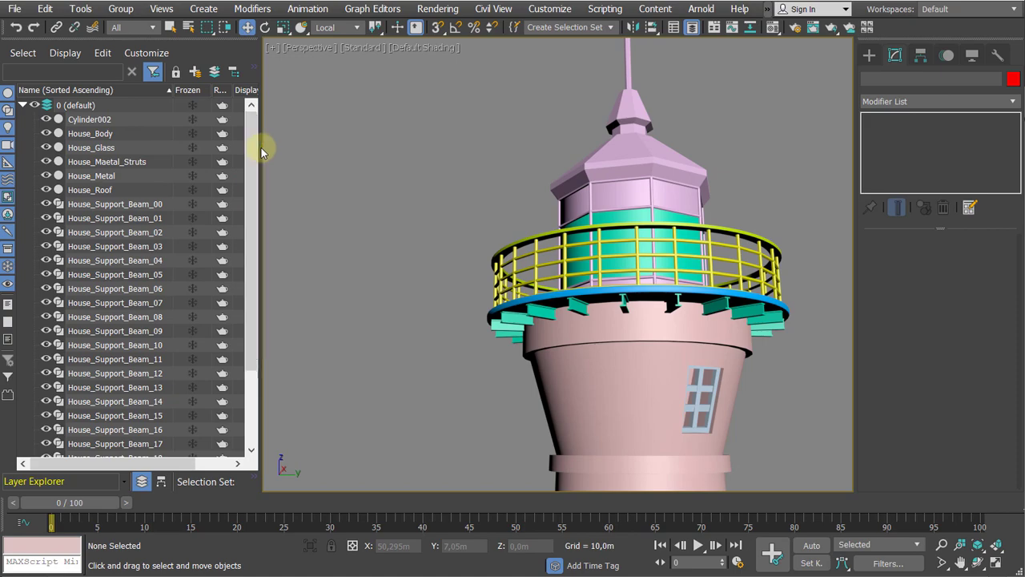
Select Cylinder002, the gallery railing lattice, and rename it House_Bar
click(95, 120)
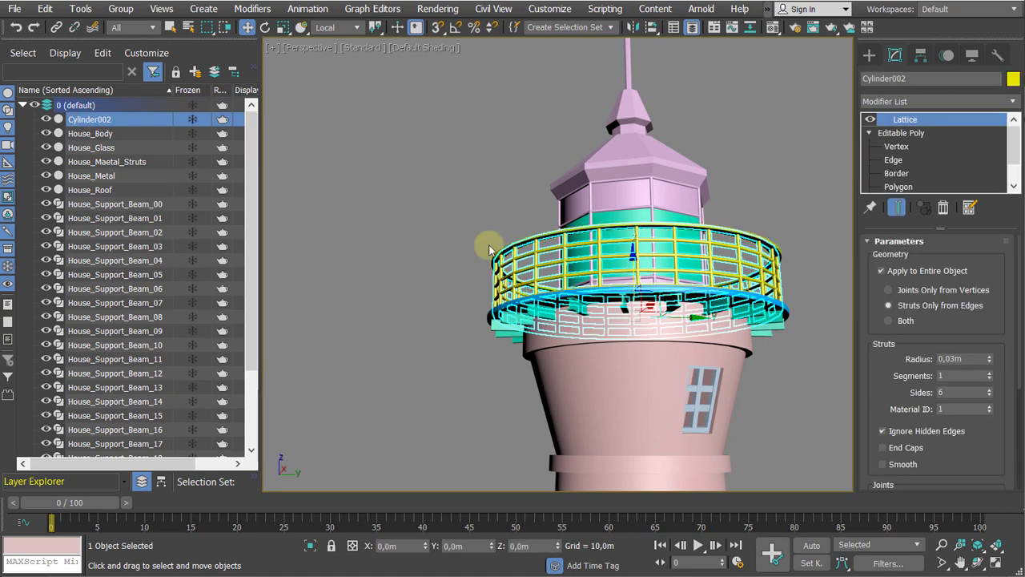
middle_drag(488, 246, 411, 218)
scroll(432, 239, up, 3)
click(939, 80)
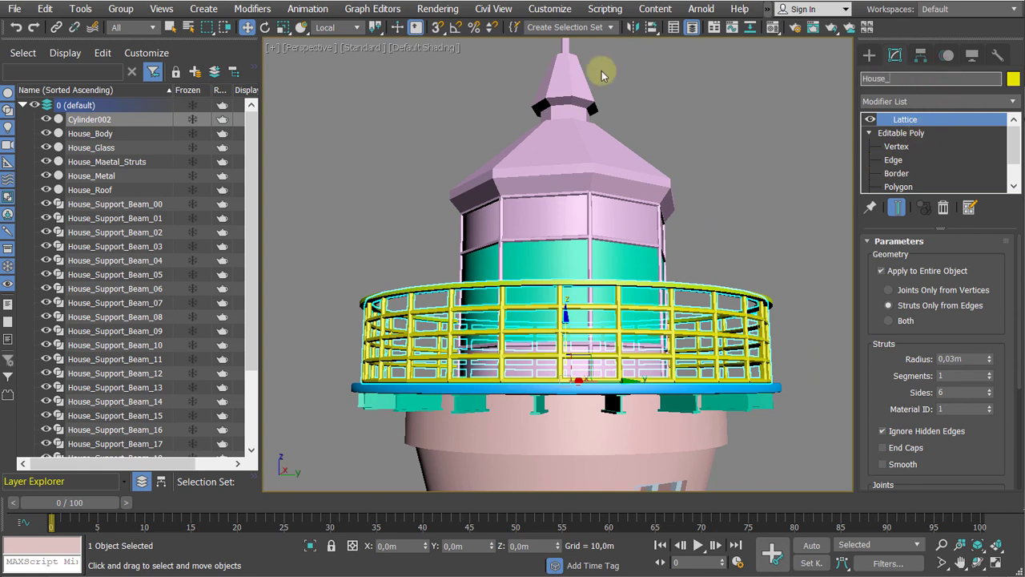
key(BackSpace)
key(BackSpace)
key(BackSpace)
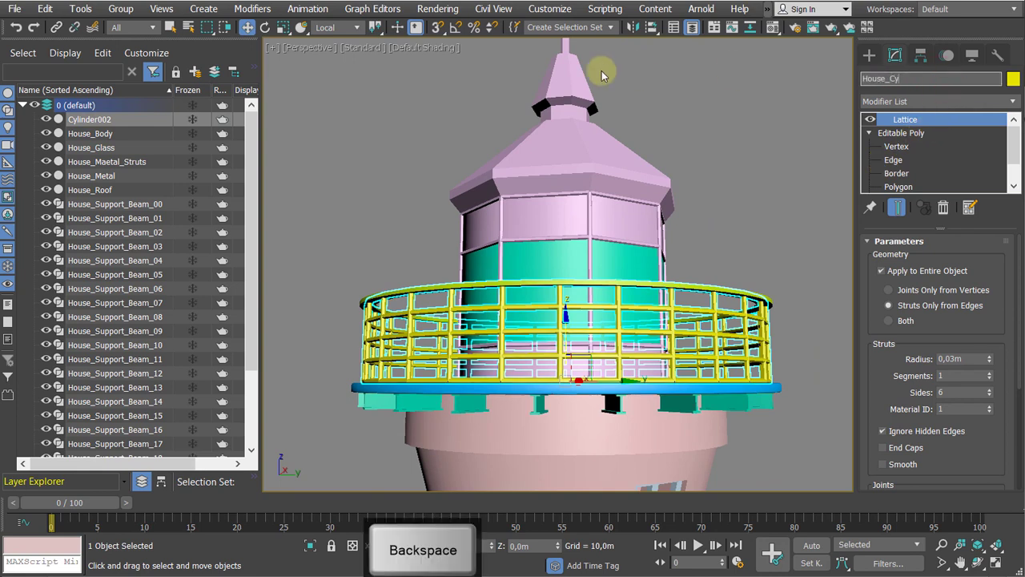
key(BackSpace)
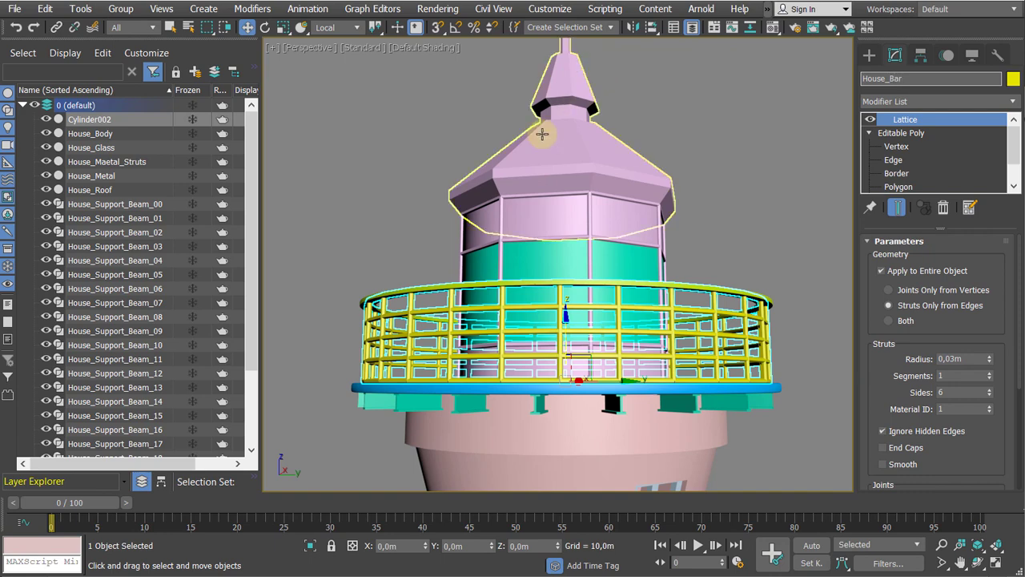
Select Tube001, the handrail on top of the railing, and rename it House_Bar_Handle
scroll(486, 167, down, 4)
middle_drag(268, 200, 298, 192)
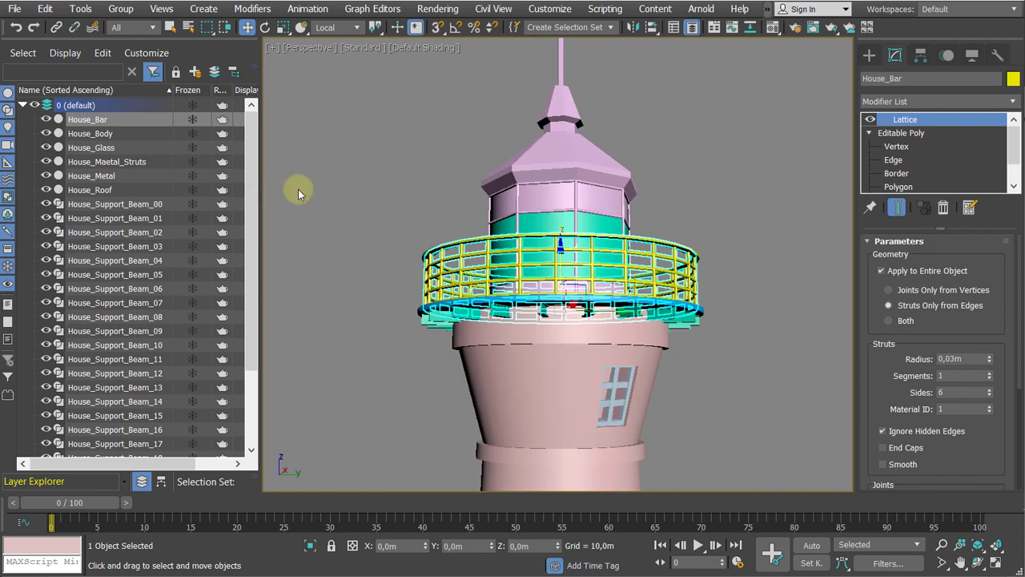
drag(251, 229, 247, 384)
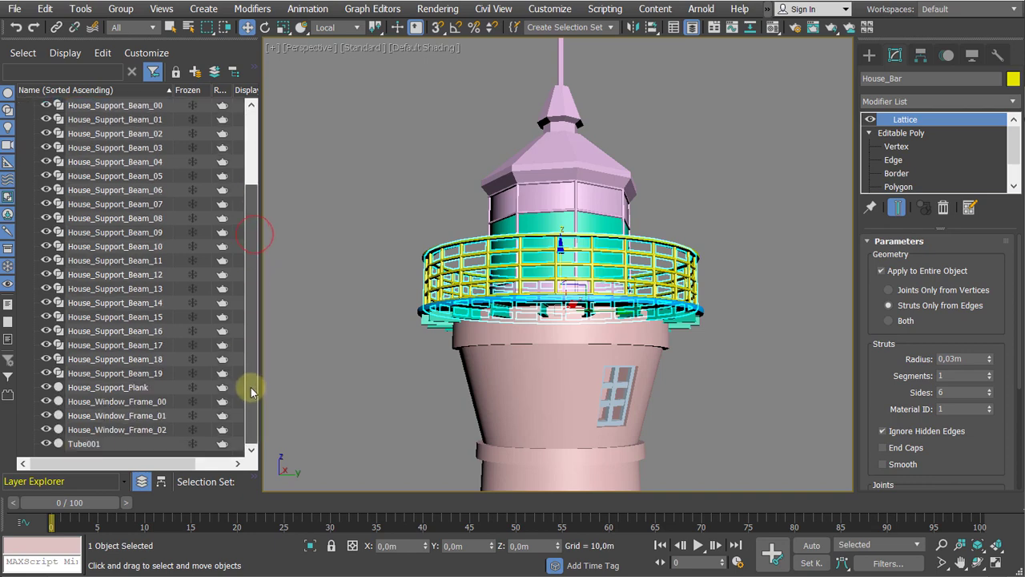
click(102, 445)
click(909, 80)
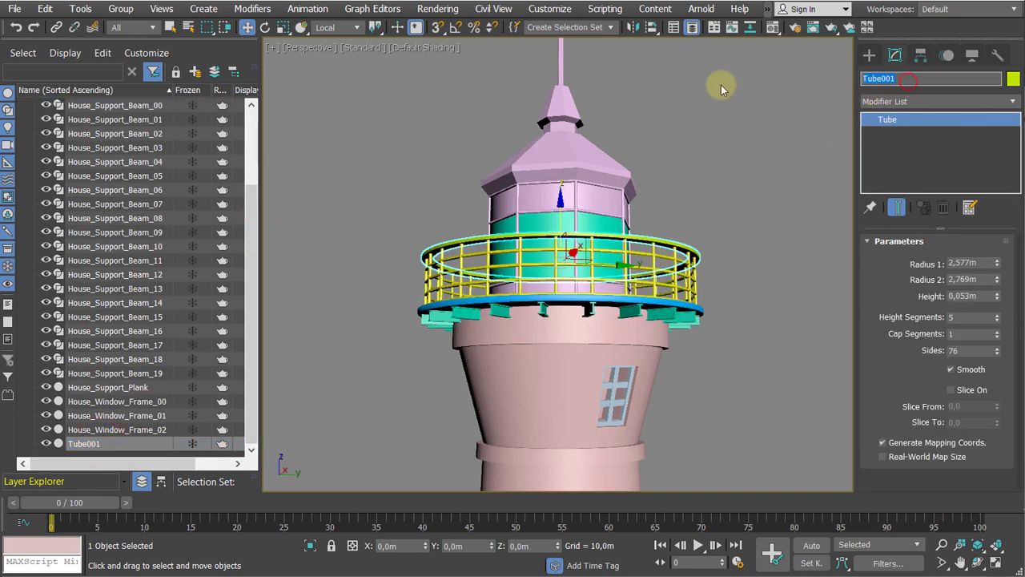
text(House_Bar_Handle)
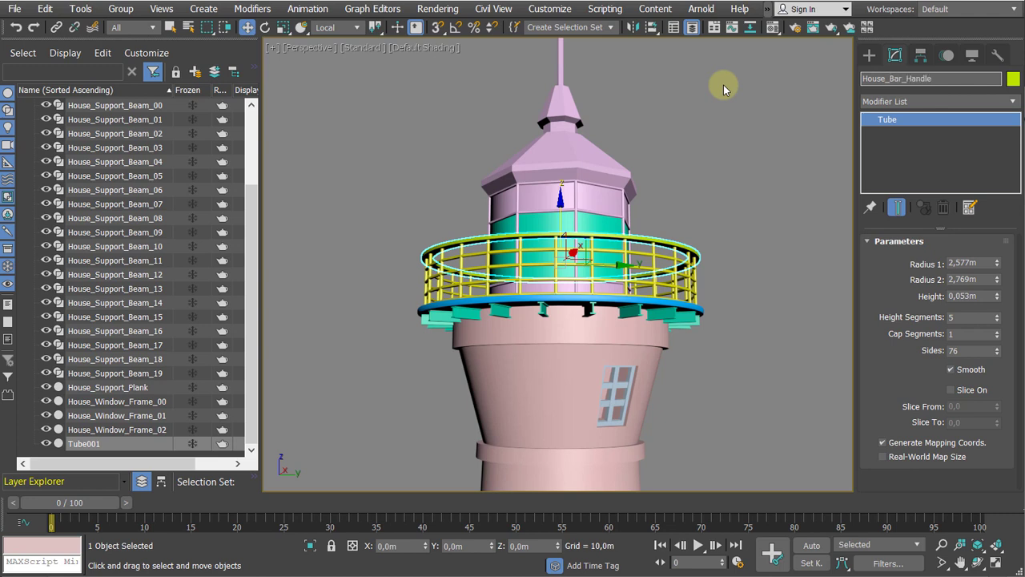
key(Return)
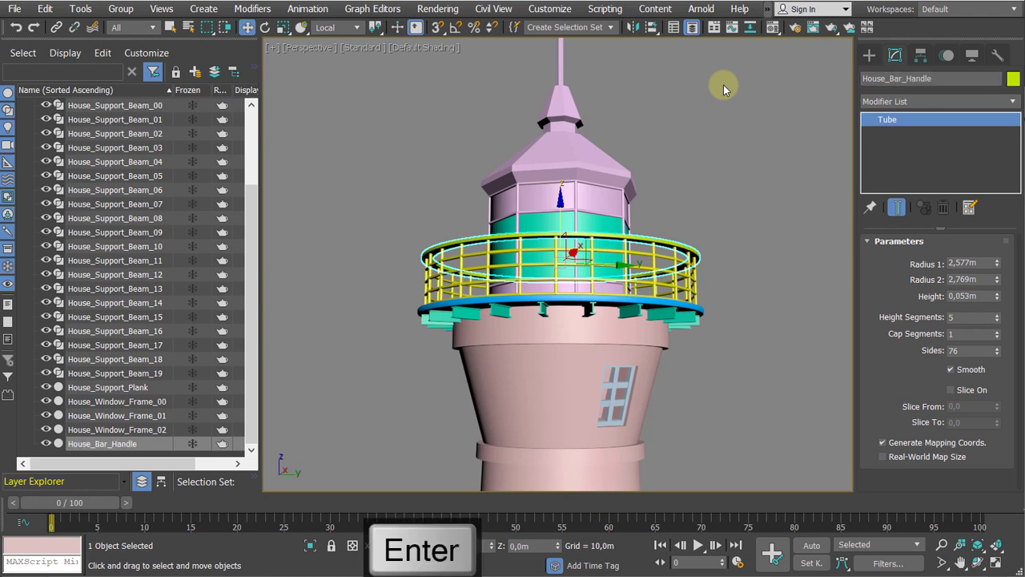
Select all parts of the lighthouse model and group them under the name Lighthouse
drag(253, 321, 261, 380)
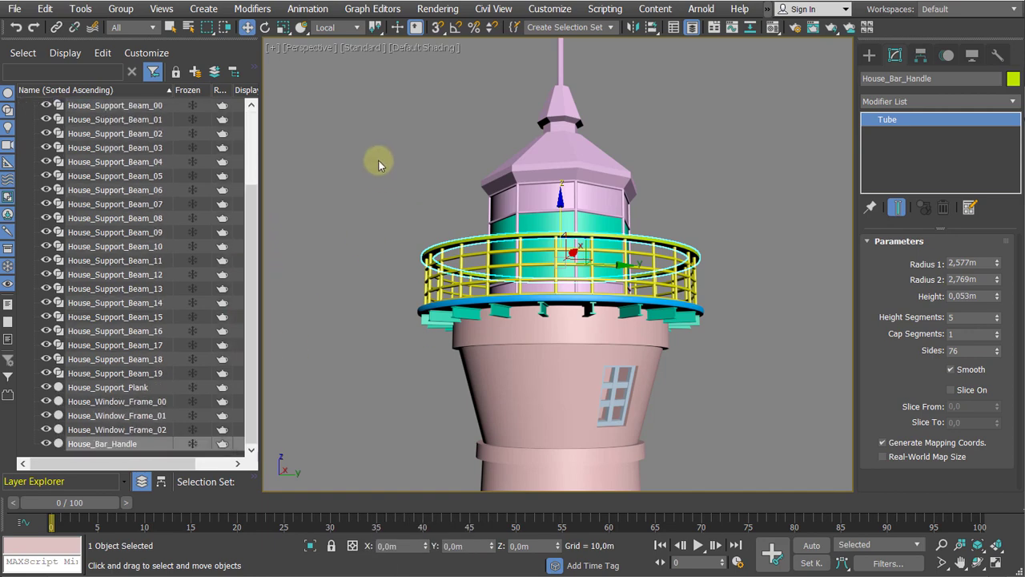
scroll(380, 170, down, 8)
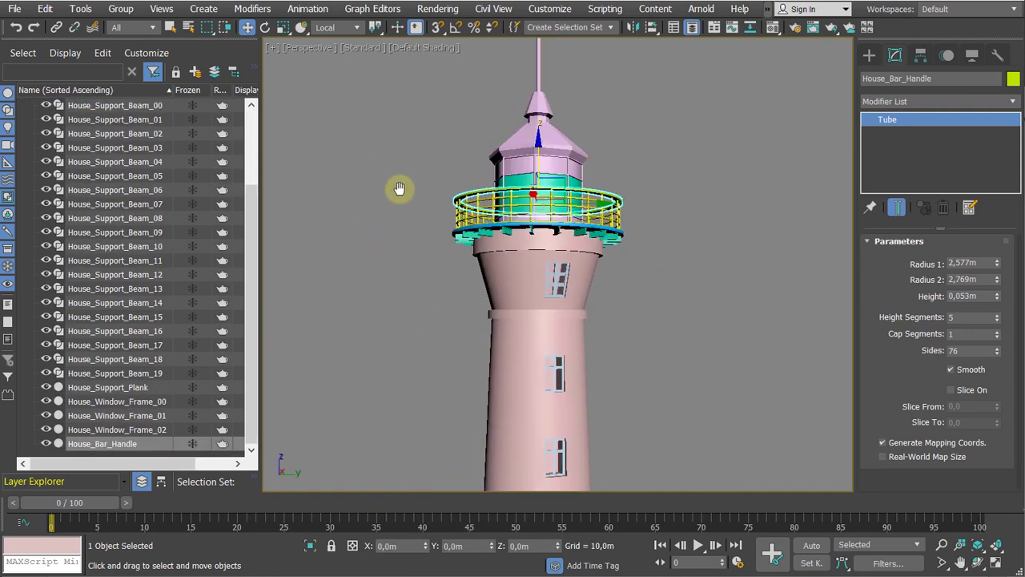
middle_drag(425, 173, 392, 163)
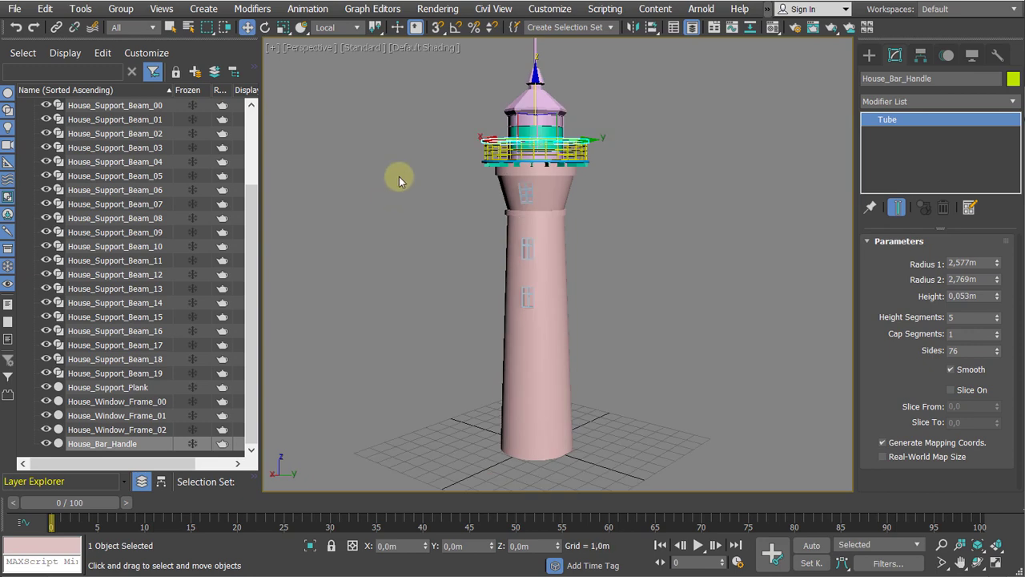
alt+middle_drag(385, 210, 441, 185)
scroll(393, 189, down, 5)
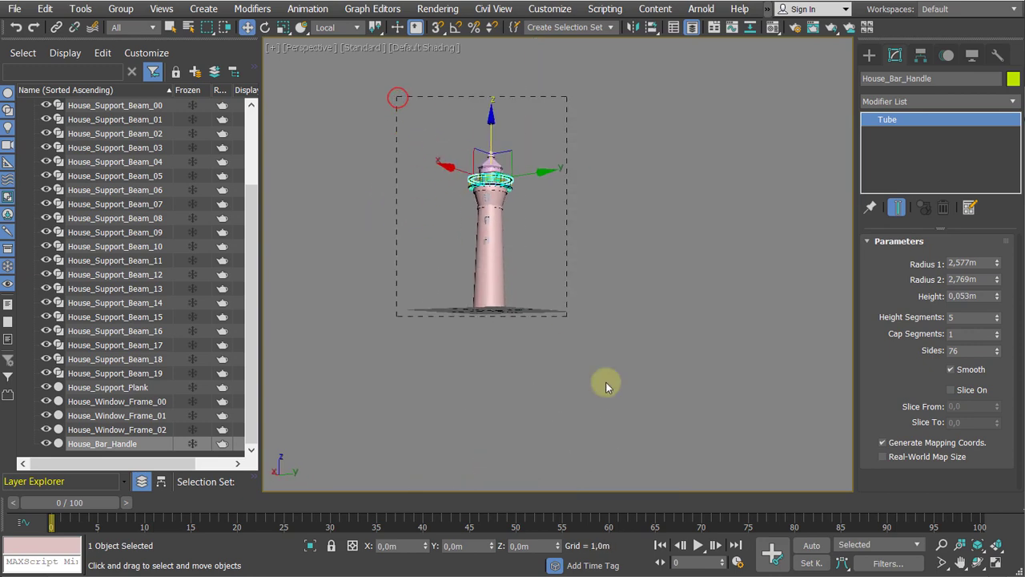
key(ctrl+a)
click(121, 8)
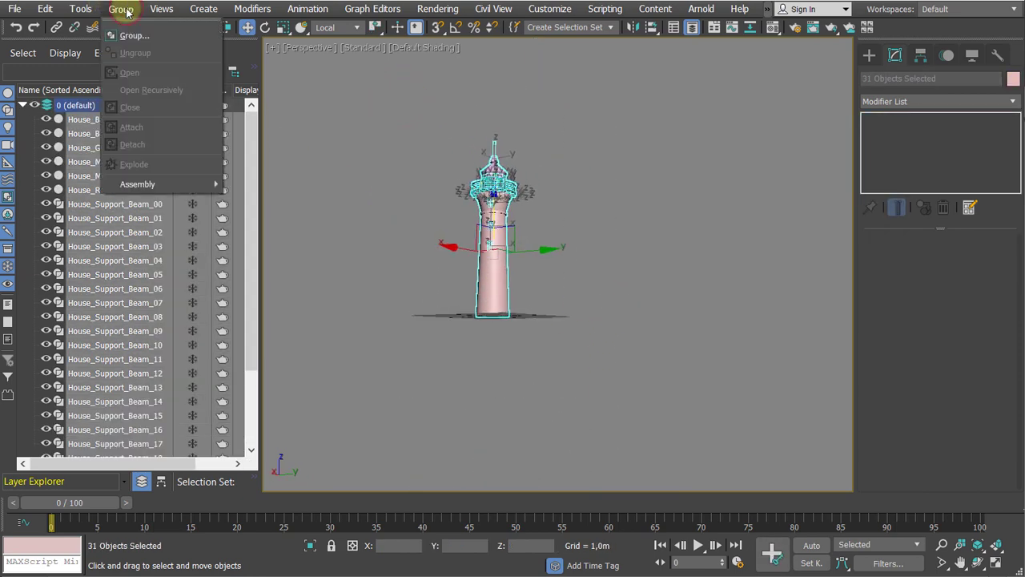
click(132, 36)
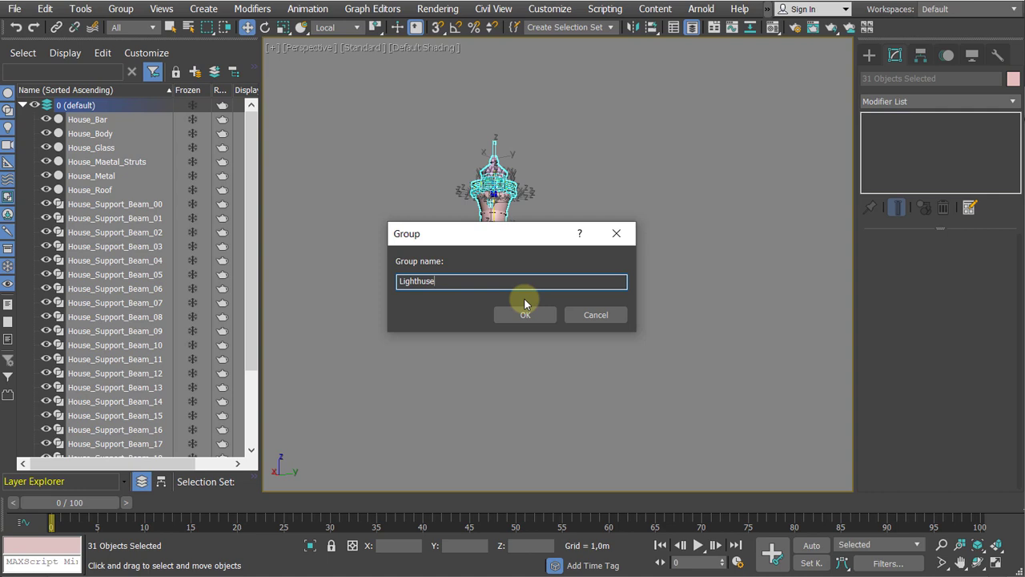
key(BackSpace)
key(BackSpace)
key(BackSpace)
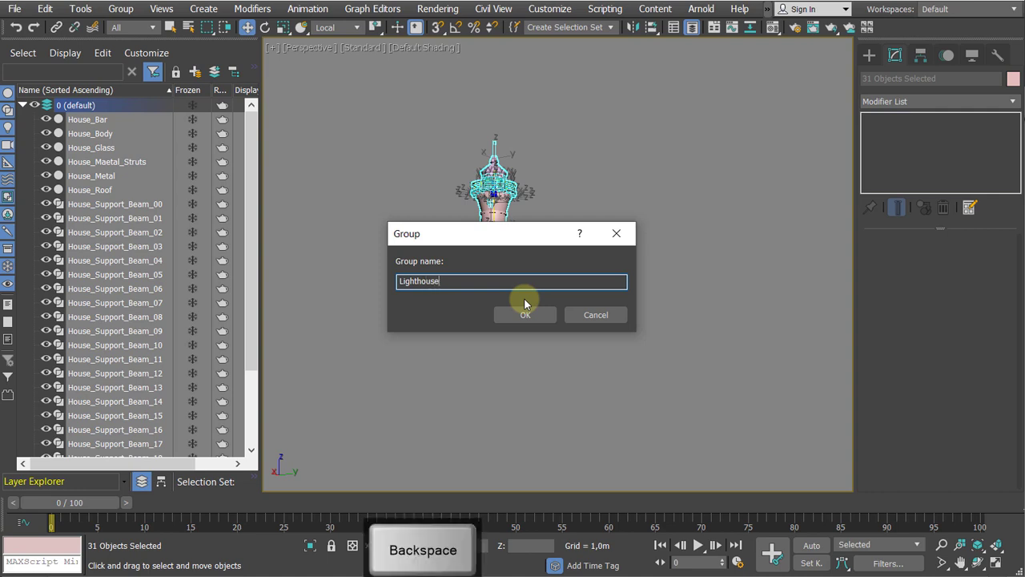
text(ouse)
key(Return)
Clear the selection, reselect the Lighthouse group to check that it picks as one object, and hide the Layer Explorer
click(689, 302)
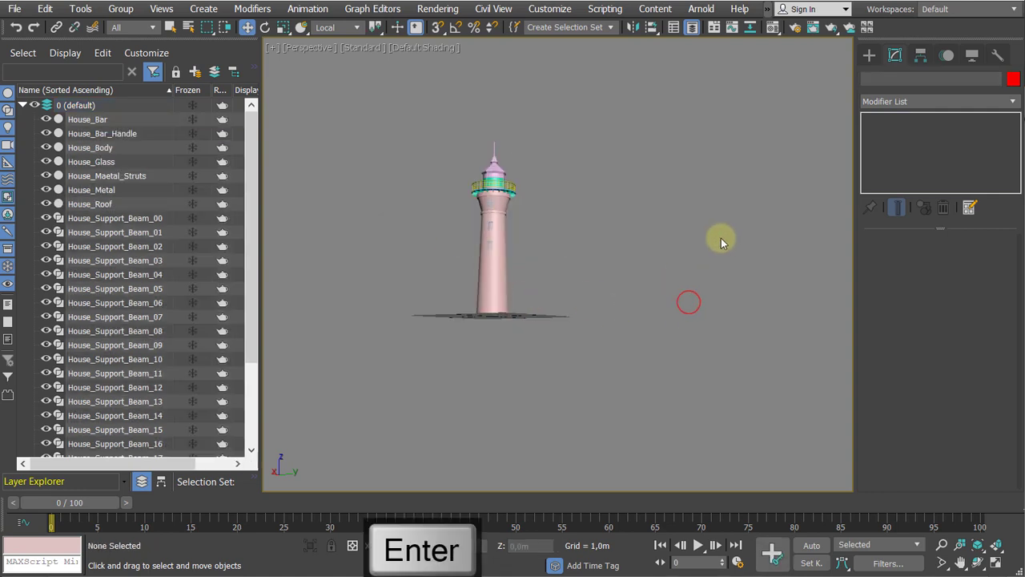
click(494, 256)
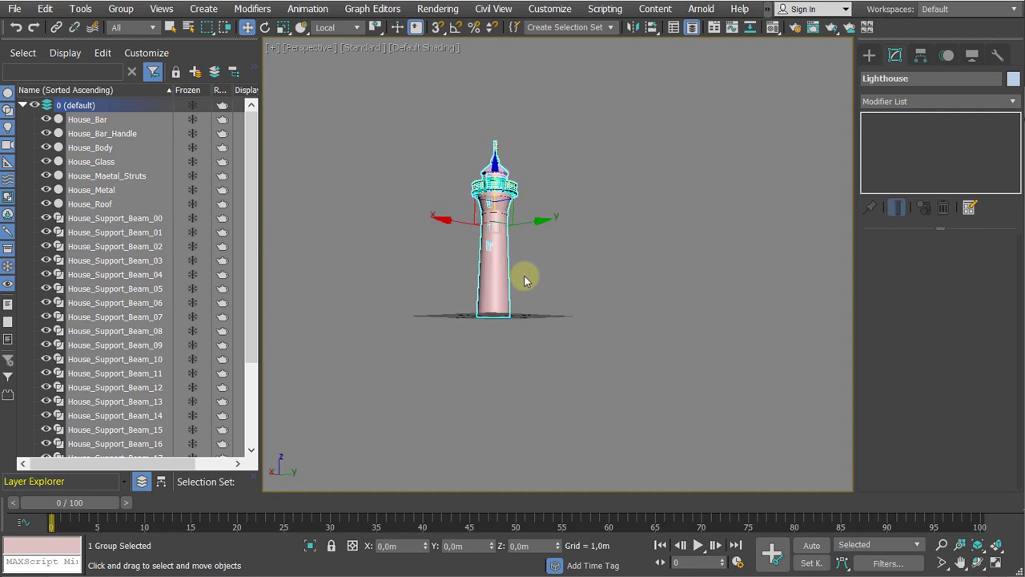
alt+middle_drag(600, 206, 655, 254)
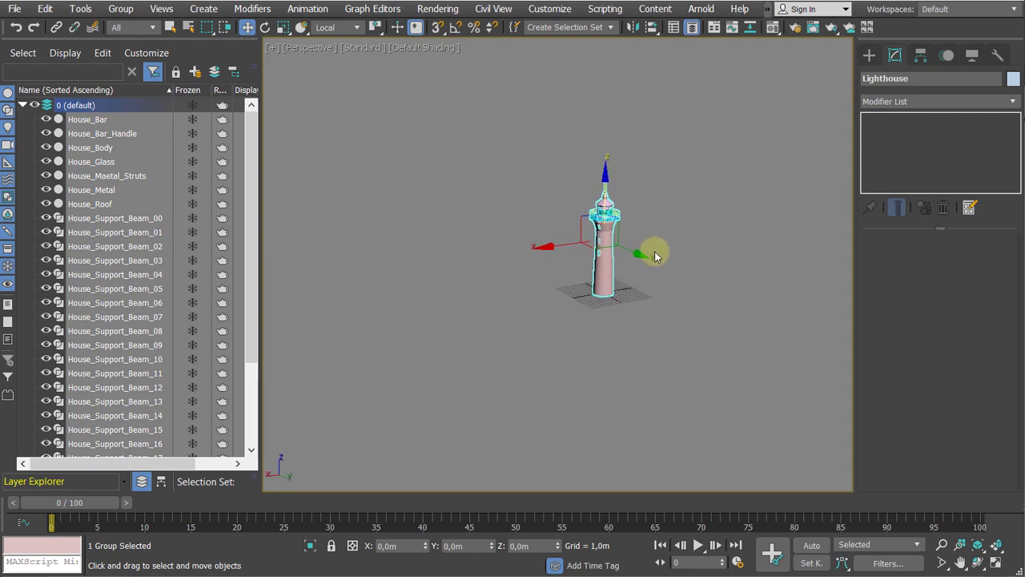
scroll(500, 276, up, 3)
middle_drag(523, 215, 405, 243)
click(405, 222)
drag(415, 184, 704, 301)
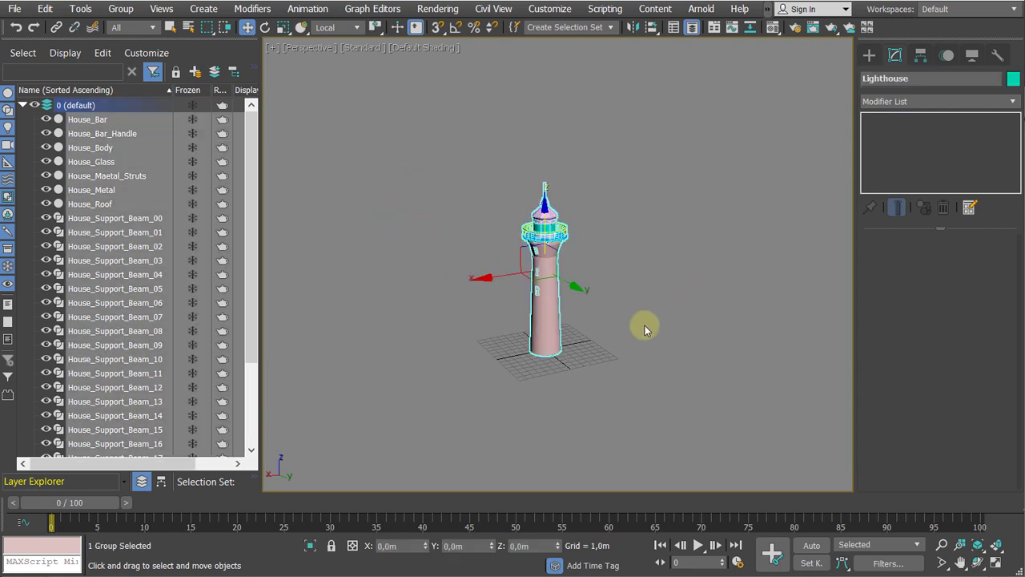
alt+middle_drag(646, 326, 606, 245)
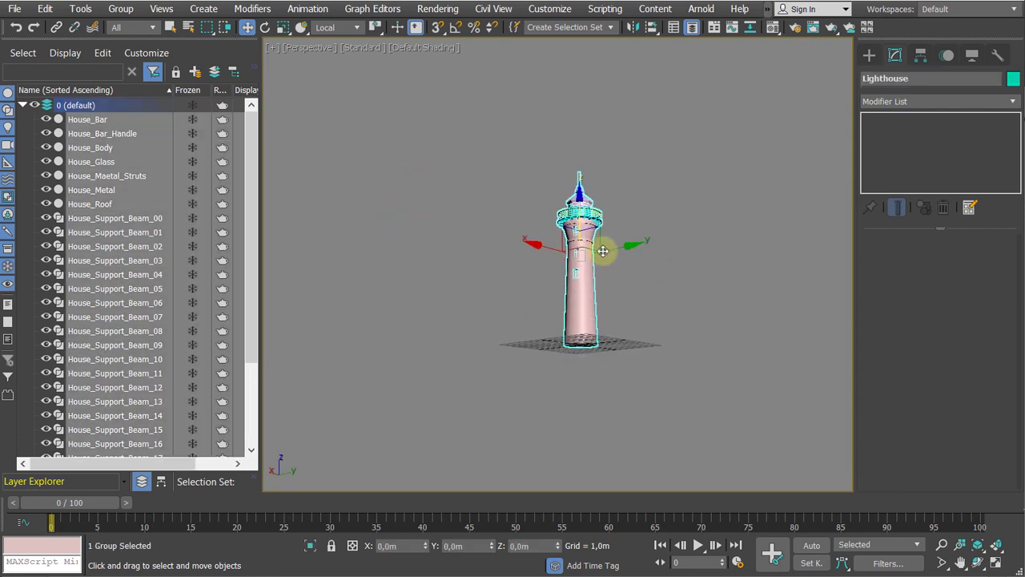
click(692, 28)
alt+middle_drag(664, 149, 458, 293)
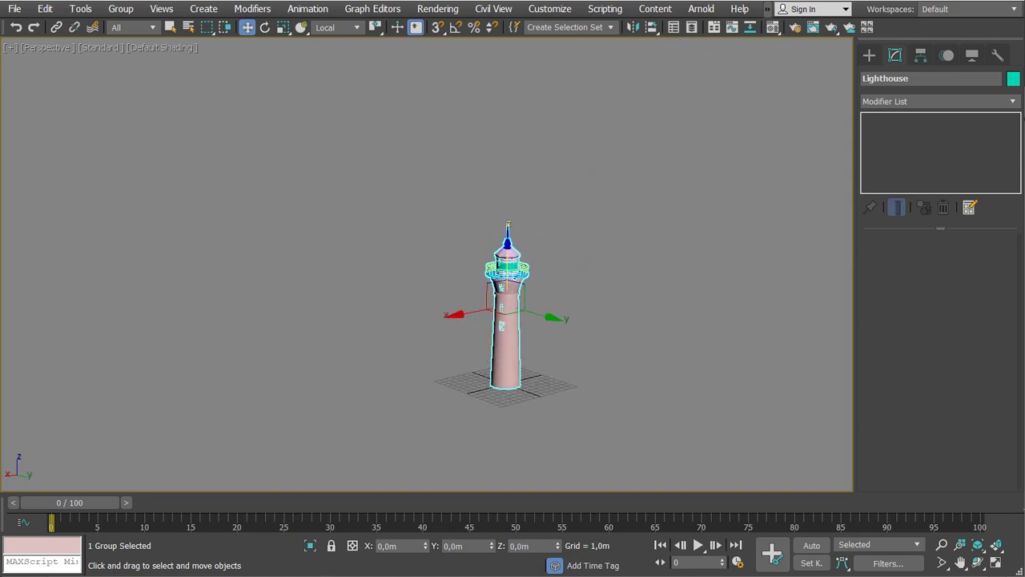
Switch to FastStone Image Viewer and examine the lighthouses and their surrounding terrain in the reference photos
key(alt+Tab)
drag(644, 330, 853, 170)
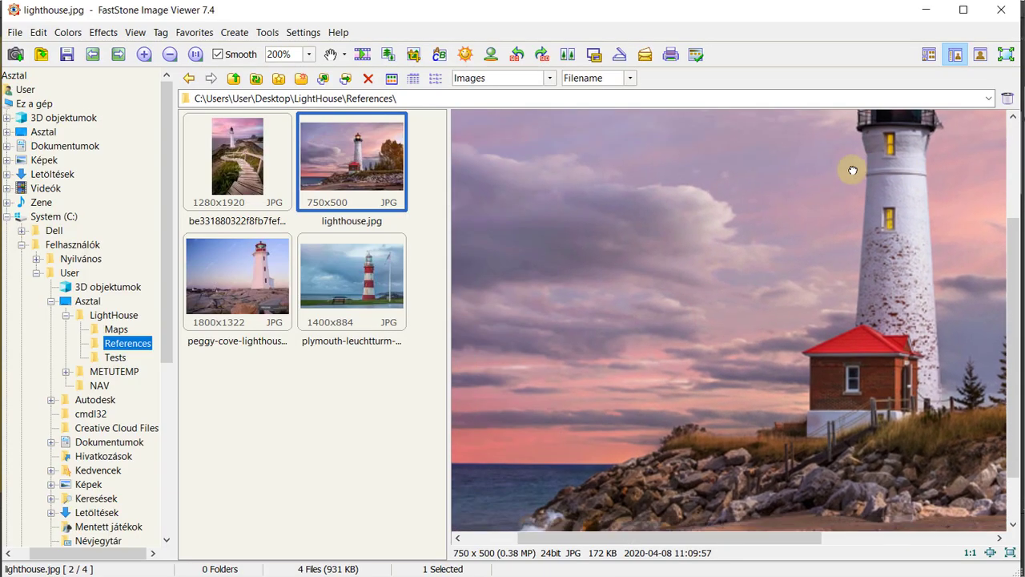
drag(614, 370, 718, 327)
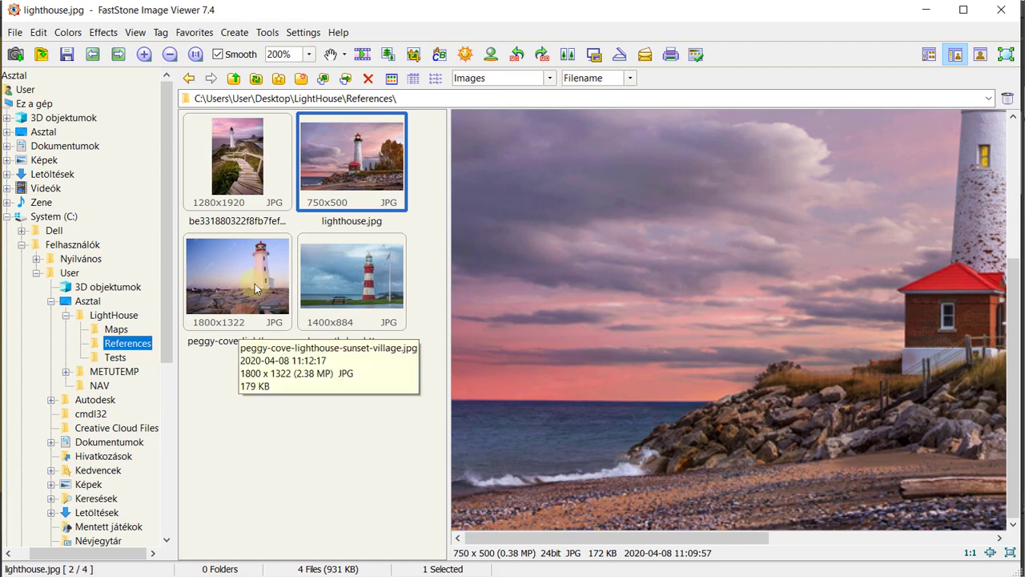
click(364, 294)
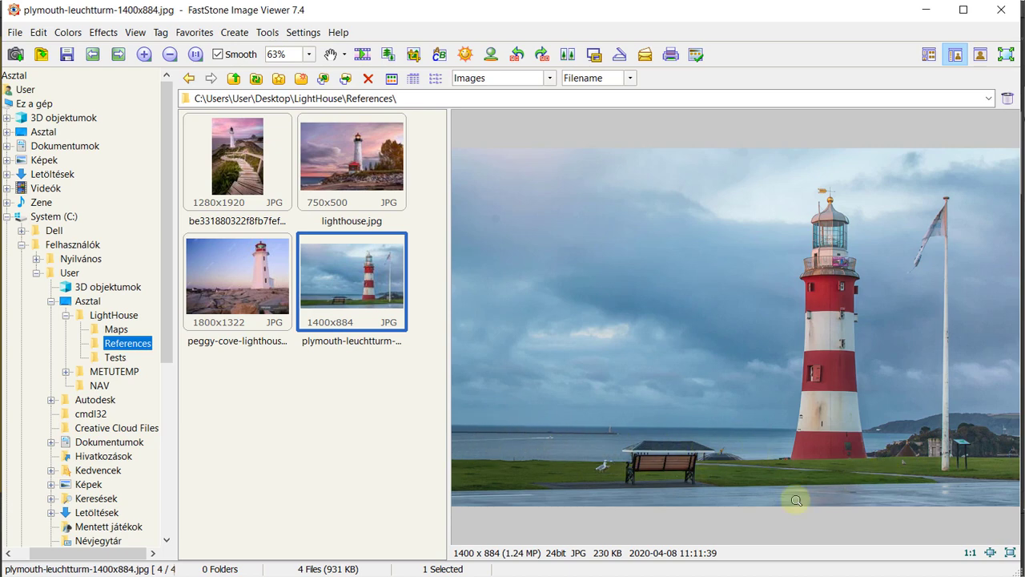
click(227, 267)
click(369, 169)
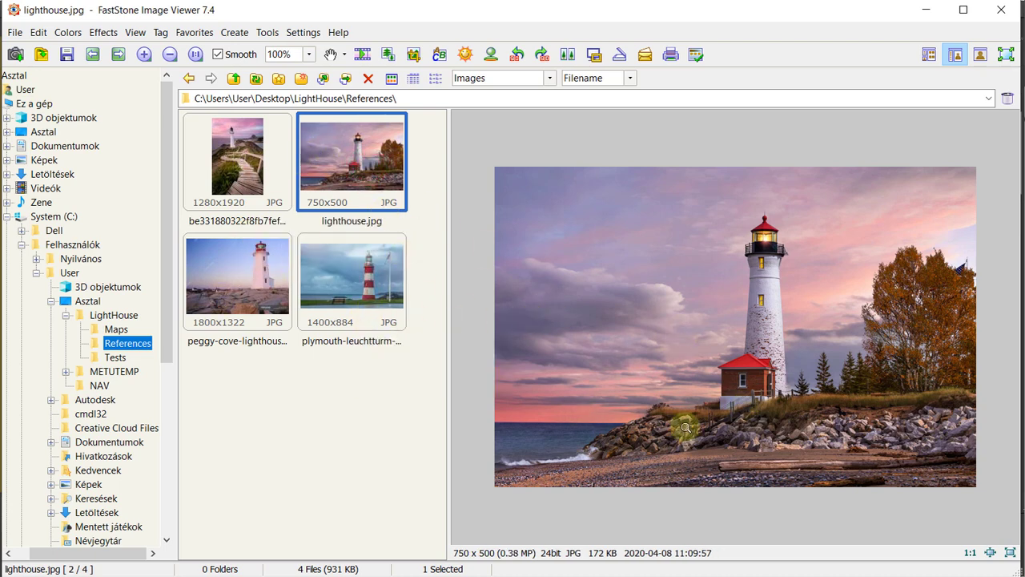
click(352, 265)
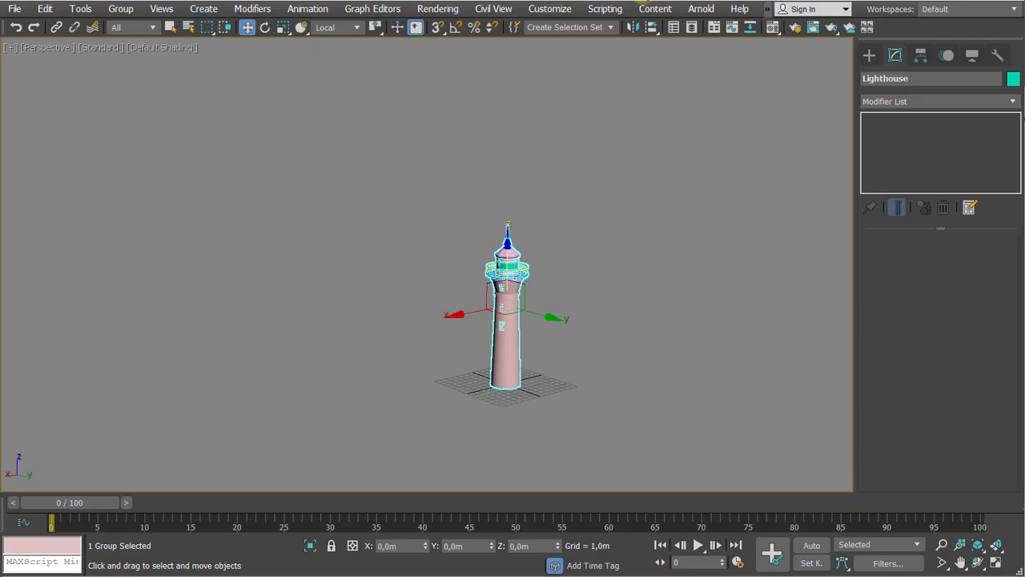
Return to 3ds Max, show the standard primitives and examine the Lighthouse group from the top and front
click(869, 55)
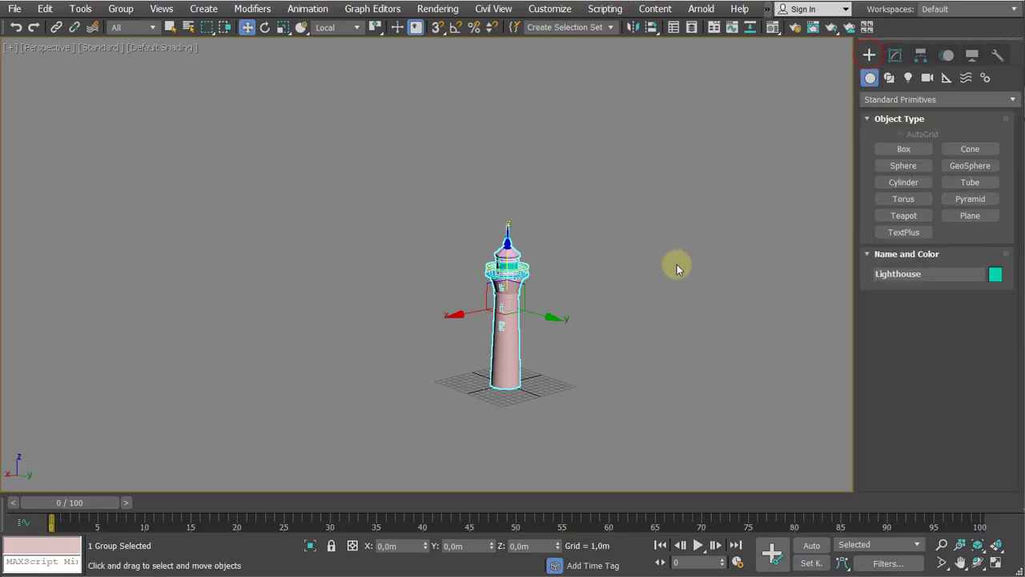
middle_drag(678, 268, 661, 235)
key(t)
scroll(618, 229, down, 10)
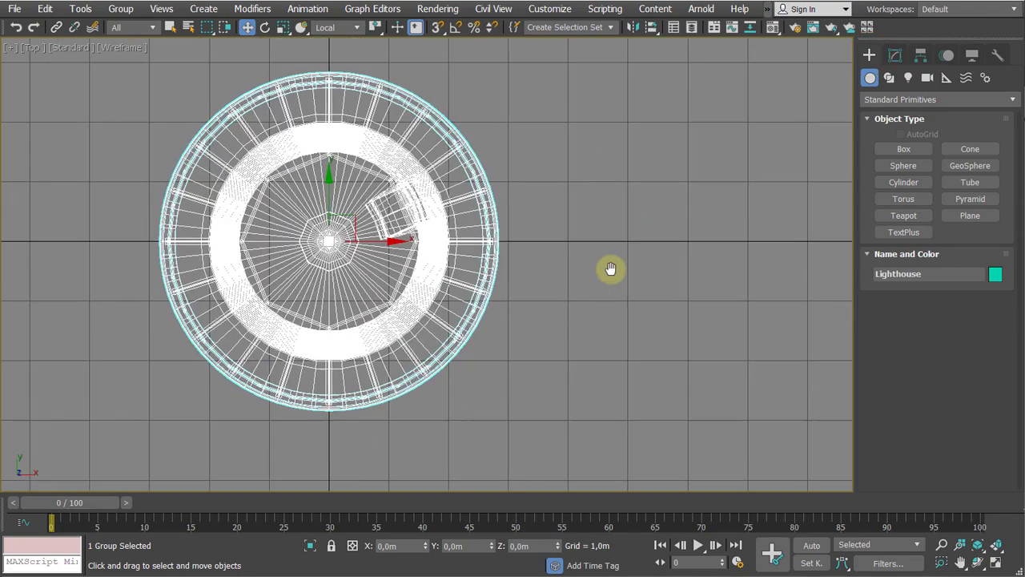
scroll(504, 212, up, 10)
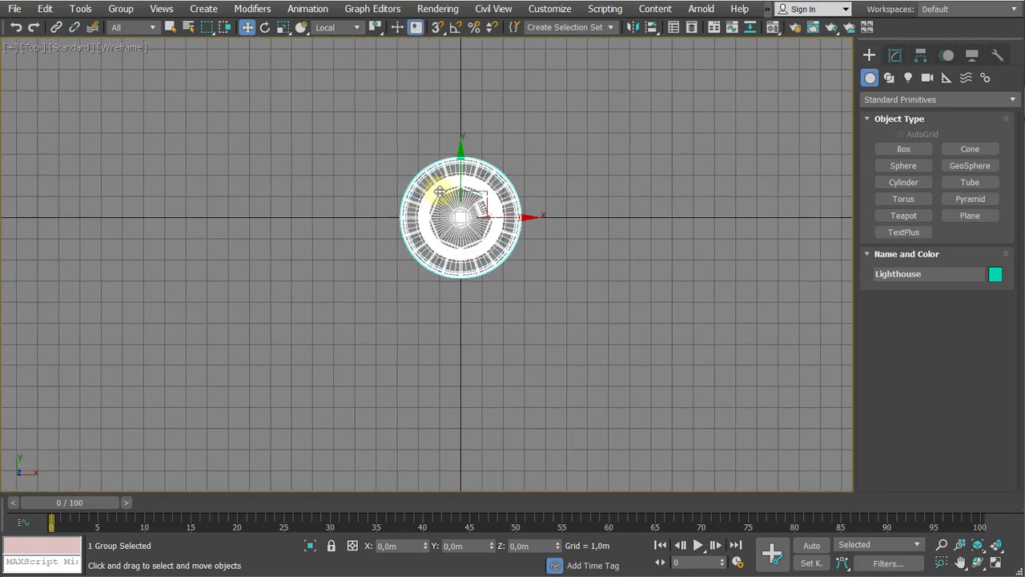
scroll(439, 192, down, 5)
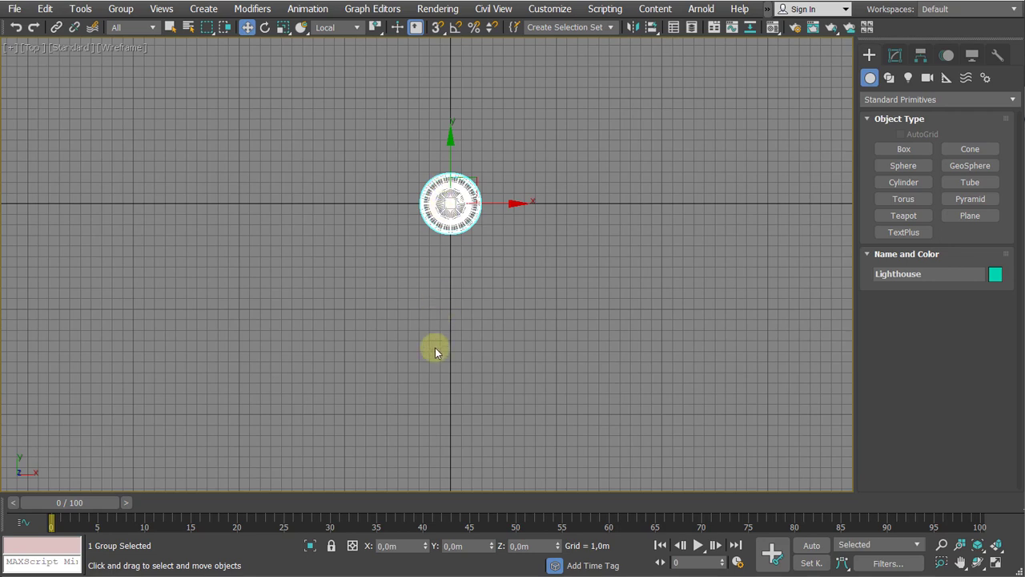
middle_drag(447, 407, 480, 331)
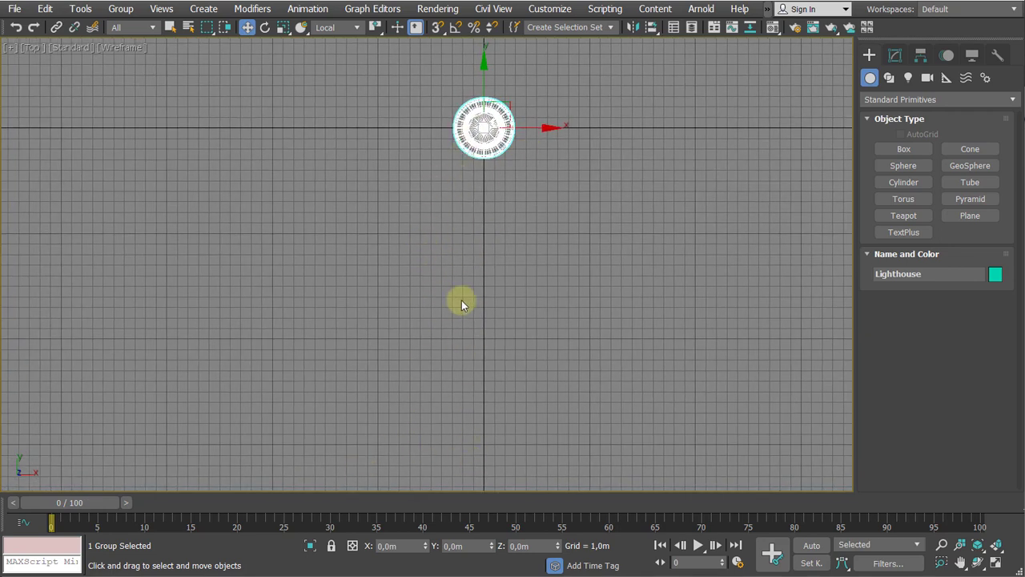
key(f)
scroll(464, 271, down, 5)
middle_drag(465, 273, 611, 203)
scroll(611, 207, down, 5)
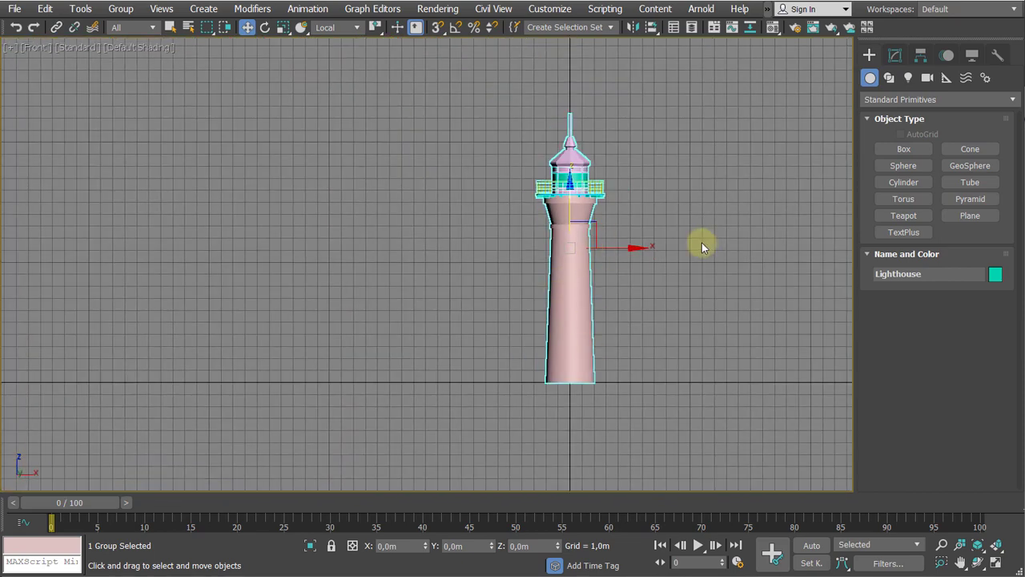
Rotate the Lighthouse group clockwise about its vertical axis in the top view and check its window orientation in perspective
key(t)
key(e)
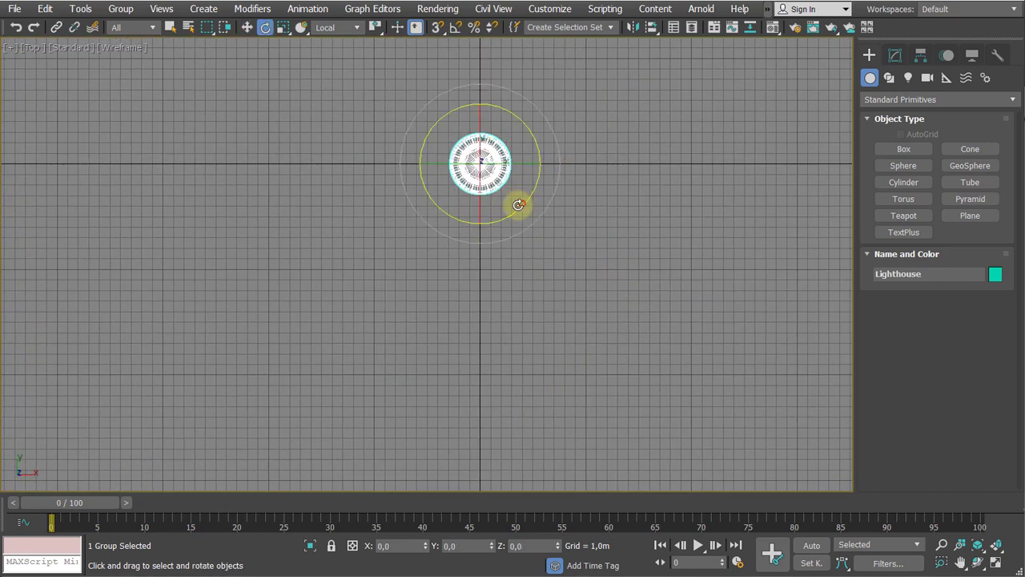
drag(519, 203, 328, 233)
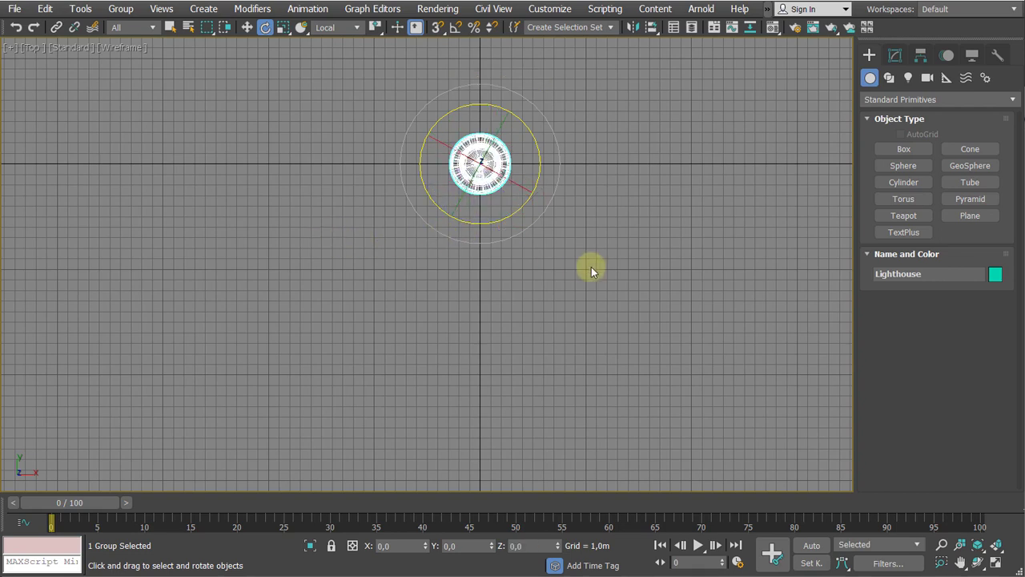
key(p)
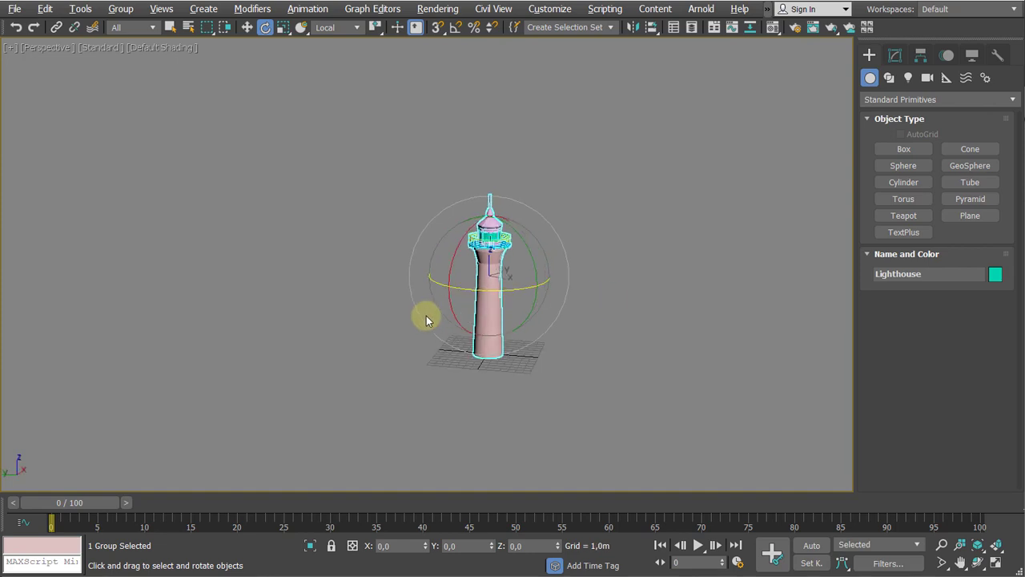
alt+middle_drag(427, 321, 314, 324)
scroll(326, 319, up, 3)
middle_drag(374, 283, 371, 256)
scroll(382, 253, down, 3)
middle_drag(371, 255, 445, 276)
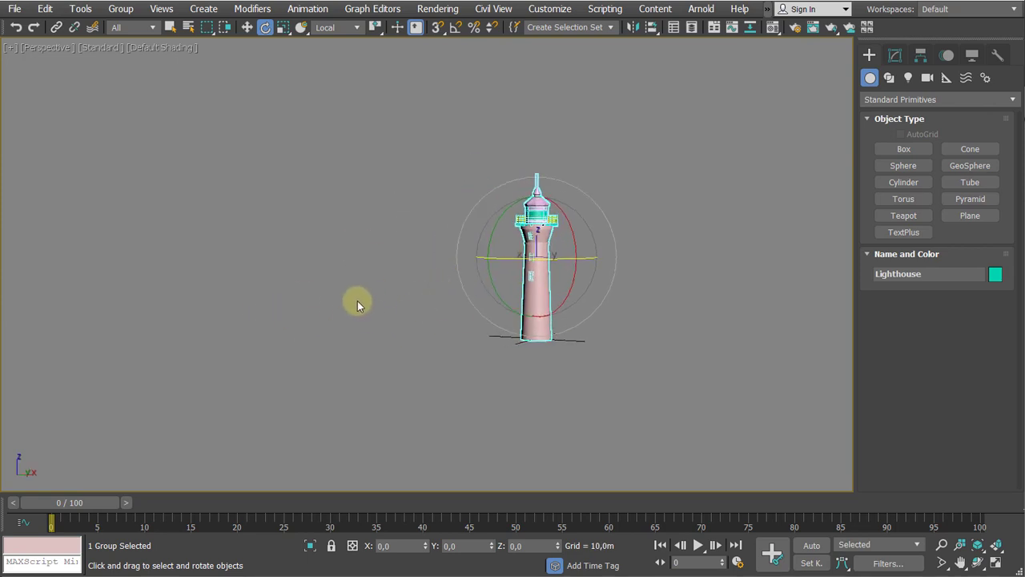
Create a plane about 69 m long and 92 m wide beside the lighthouse in the top view
click(950, 217)
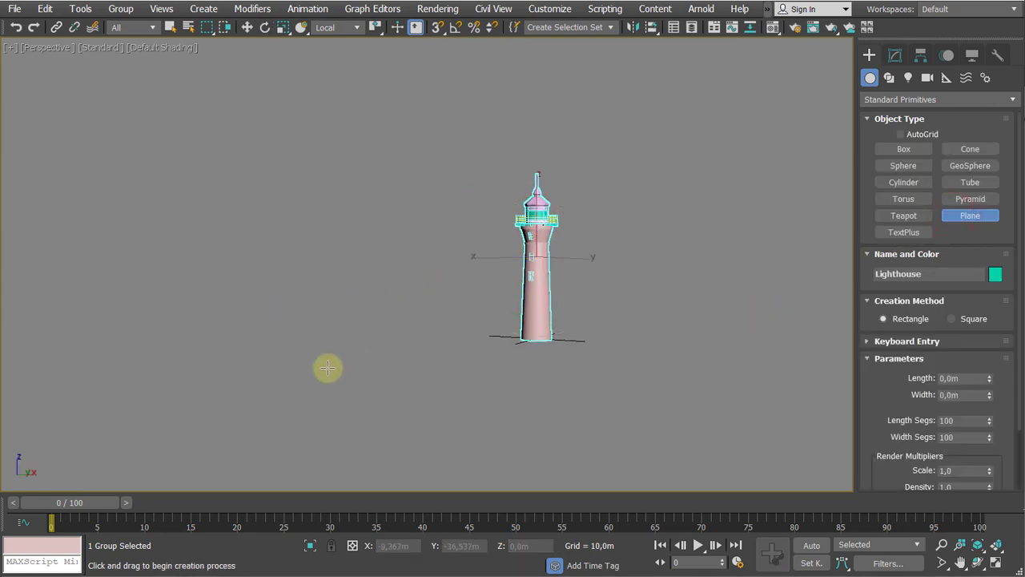
key(t)
scroll(590, 290, down, 3)
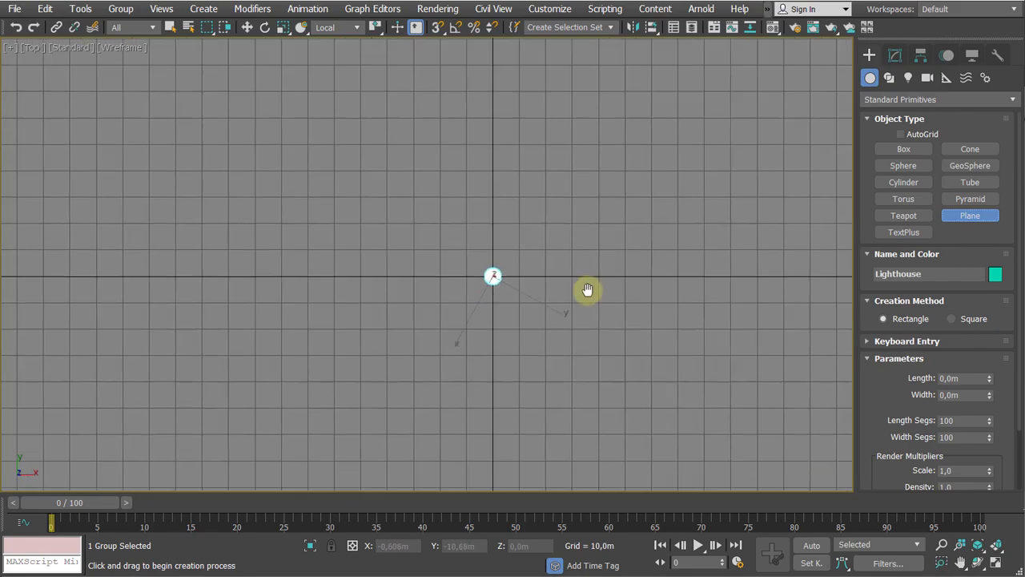
drag(326, 144, 569, 328)
right_click(497, 218)
scroll(496, 220, down, 2)
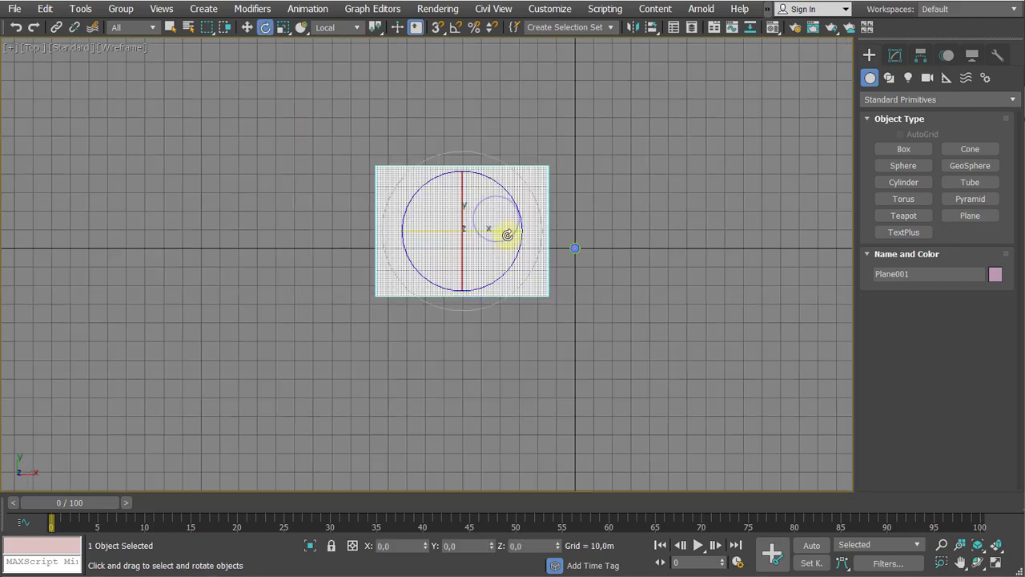
middle_drag(506, 233, 433, 246)
scroll(424, 225, up, 8)
Set the new ground plane's length and width to 200 m each
click(894, 55)
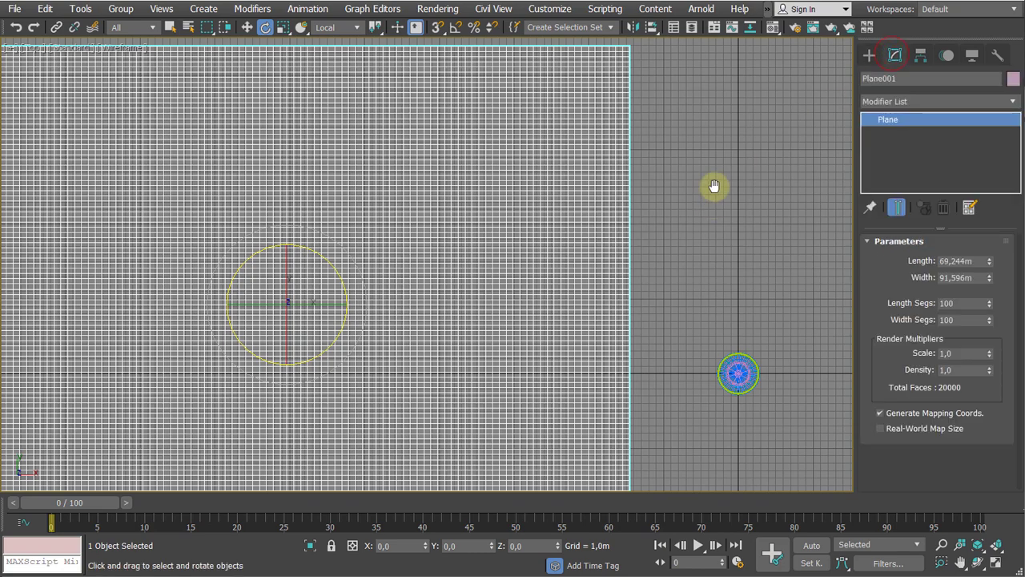
middle_drag(716, 270, 752, 166)
scroll(744, 171, down, 3)
middle_drag(667, 201, 529, 268)
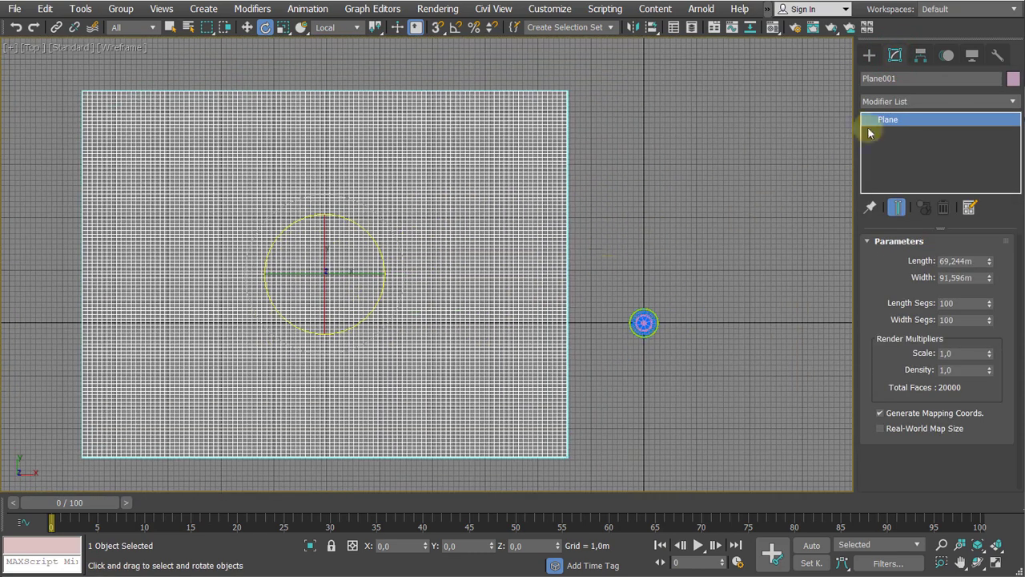
click(977, 261)
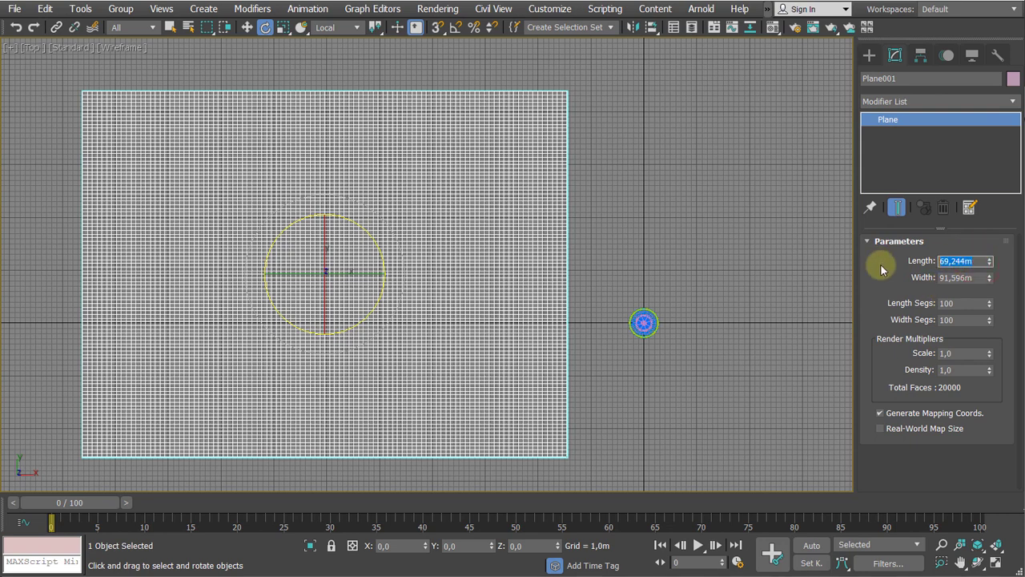
key(Tab)
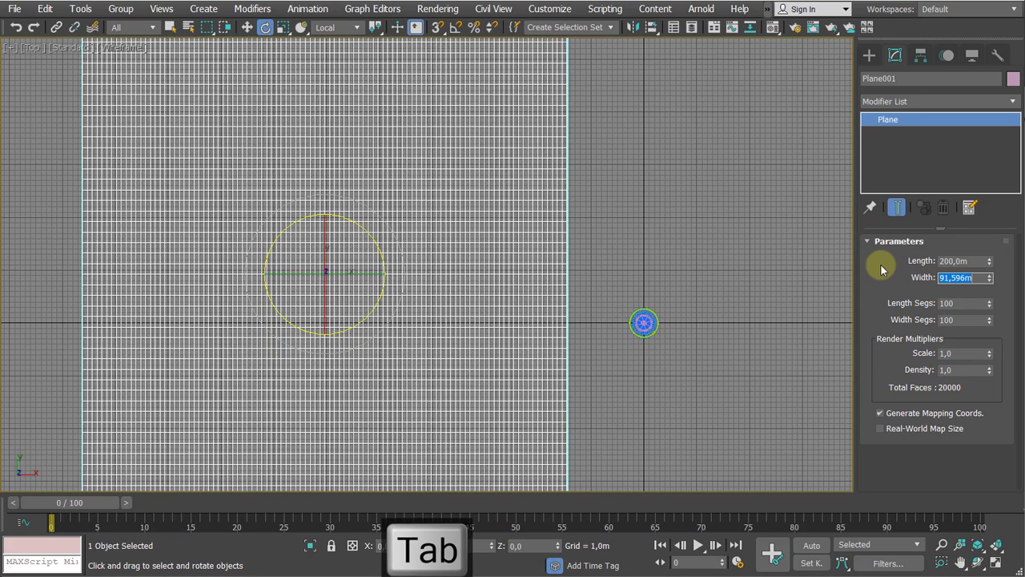
key(Return)
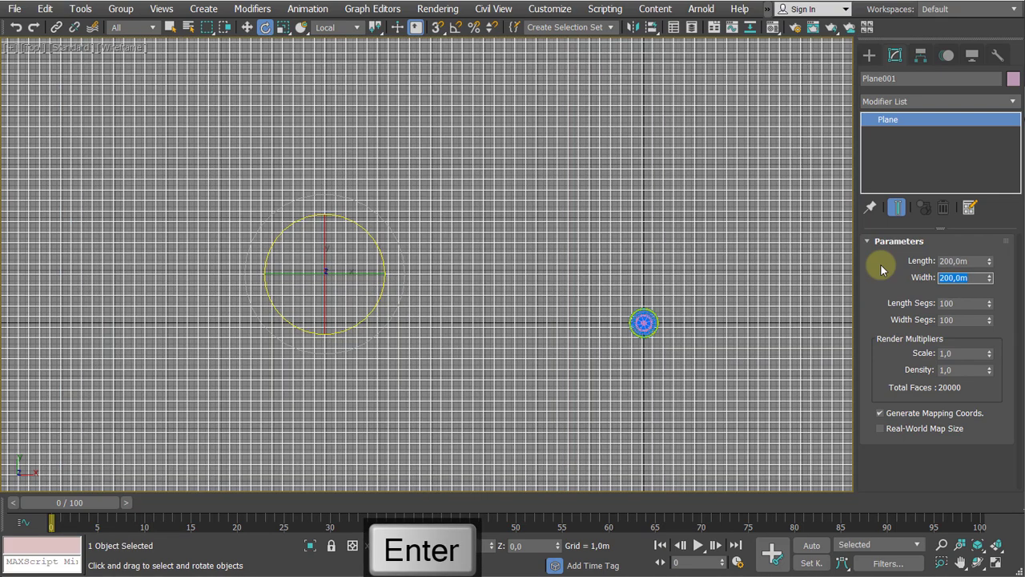
Move the plane in the top view so the lighthouse stands just outside its lower-right corner
scroll(492, 309, down, 5)
key(w)
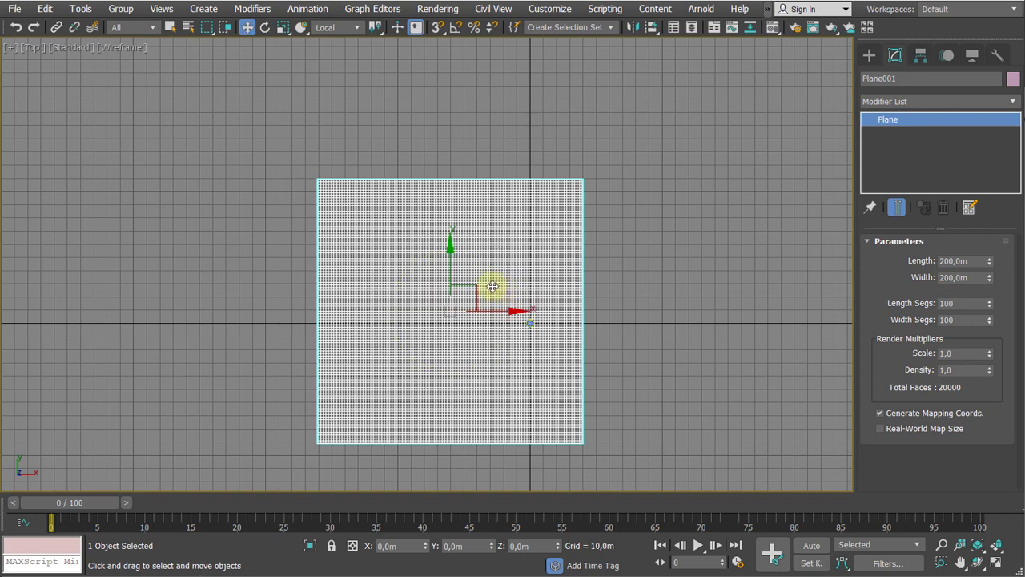
drag(492, 286, 417, 149)
middle_drag(417, 154, 432, 206)
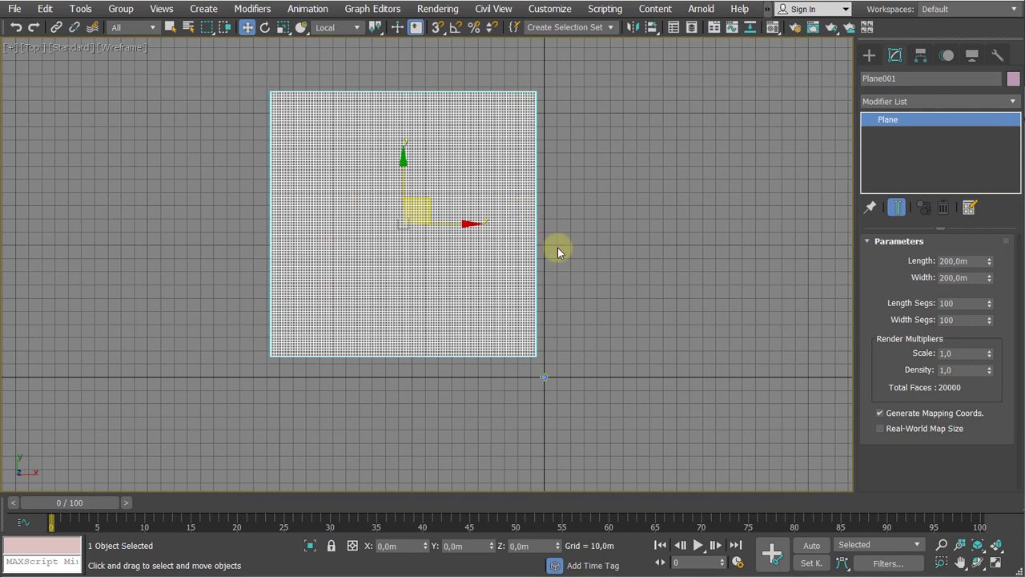
Examine the plane's size and placement relative to the lighthouse in the perspective view
key(p)
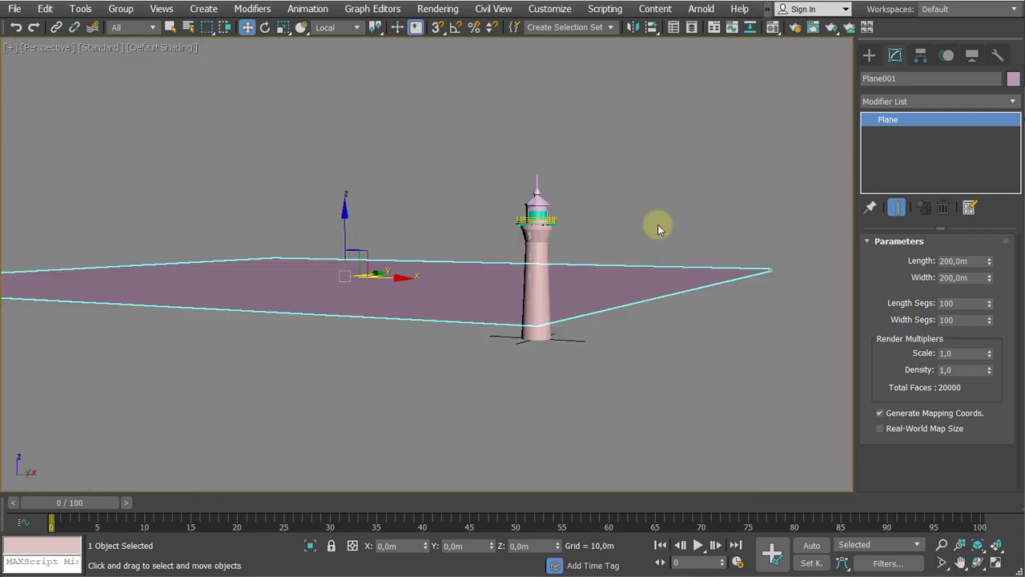
mouse_move(658, 225)
alt+middle_down()
mouse_move(680, 239)
mouse_move(672, 213)
mouse_move(618, 238)
mouse_move(563, 232)
mouse_move(514, 195)
mouse_move(476, 188)
mouse_move(569, 211)
alt+middle_up()
scroll(476, 188, down, 4)
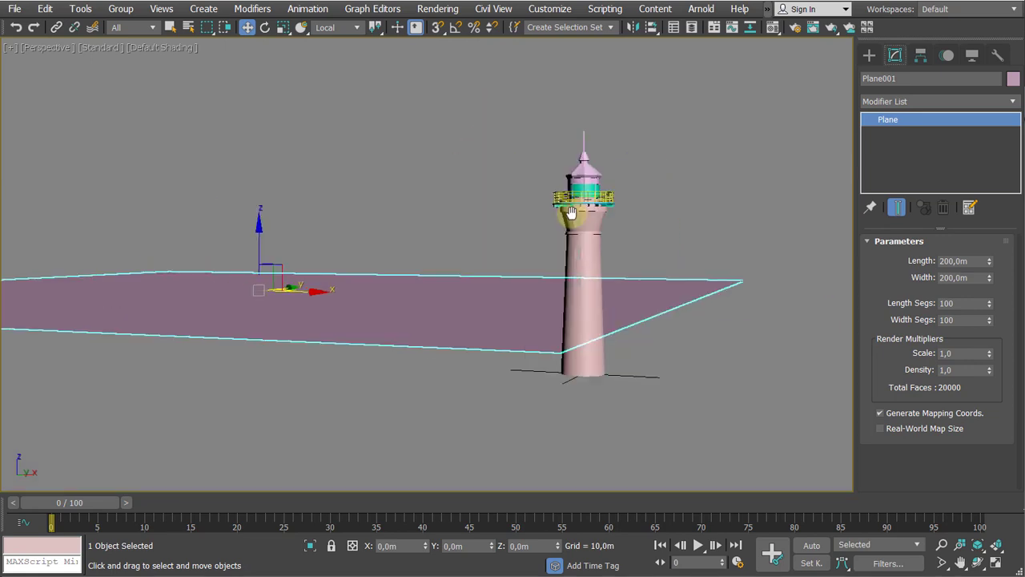
scroll(453, 229, down, 4)
alt+middle_drag(453, 229, 531, 256)
scroll(698, 243, down, 4)
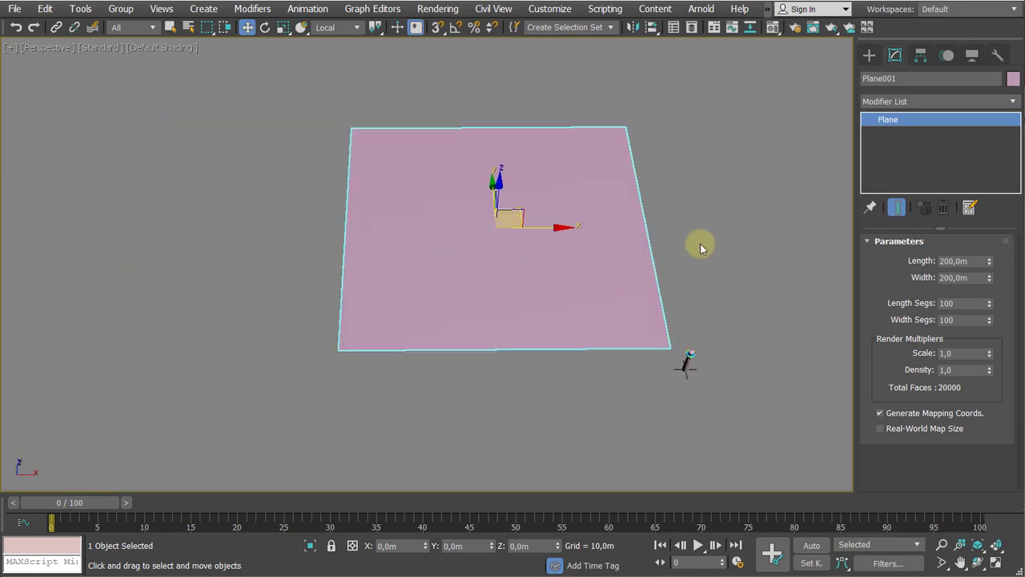
alt+middle_drag(698, 242, 726, 219)
scroll(612, 222, up, 4)
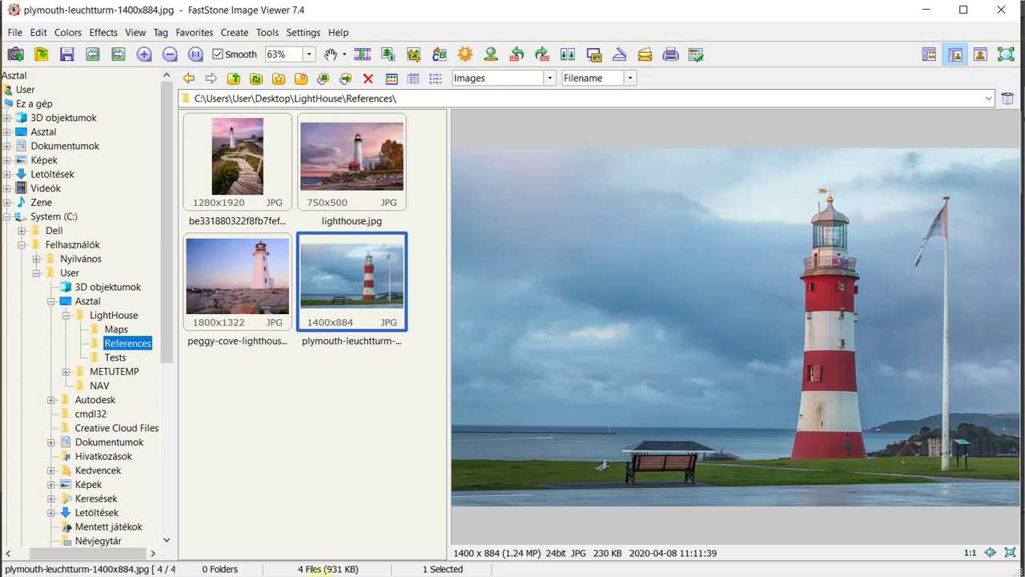
Switch to FastStone Image Viewer and compare HeightMap_Mountain.jpeg with HeightMap_Mountain_Dense.jpg in the LightHouse Maps folder
click(116, 329)
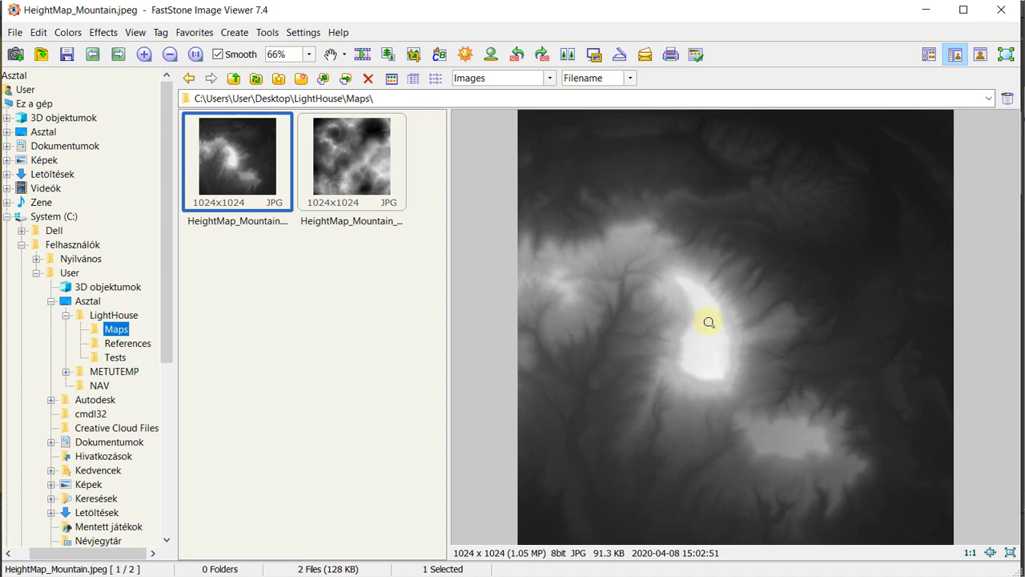
click(361, 128)
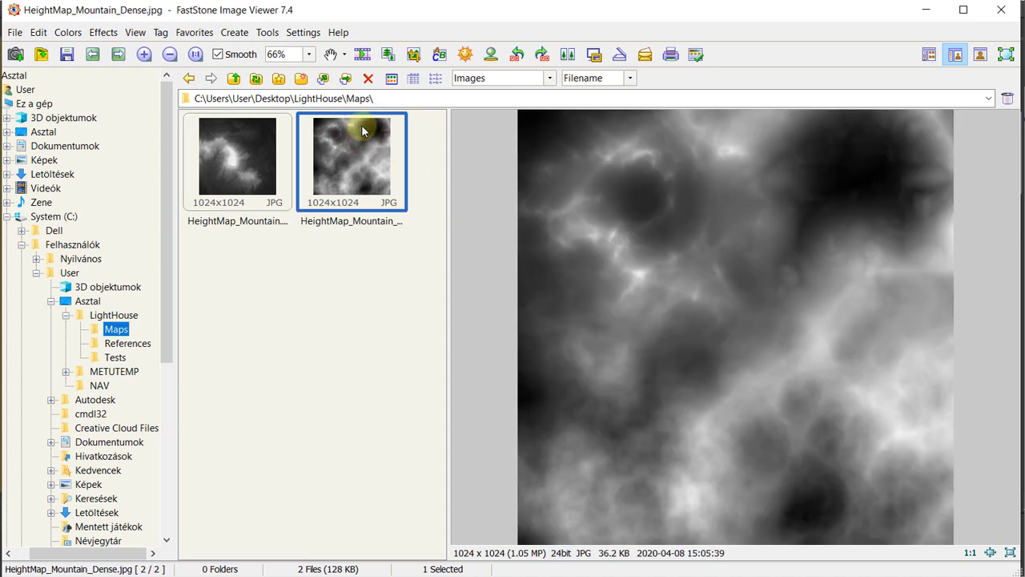
click(232, 164)
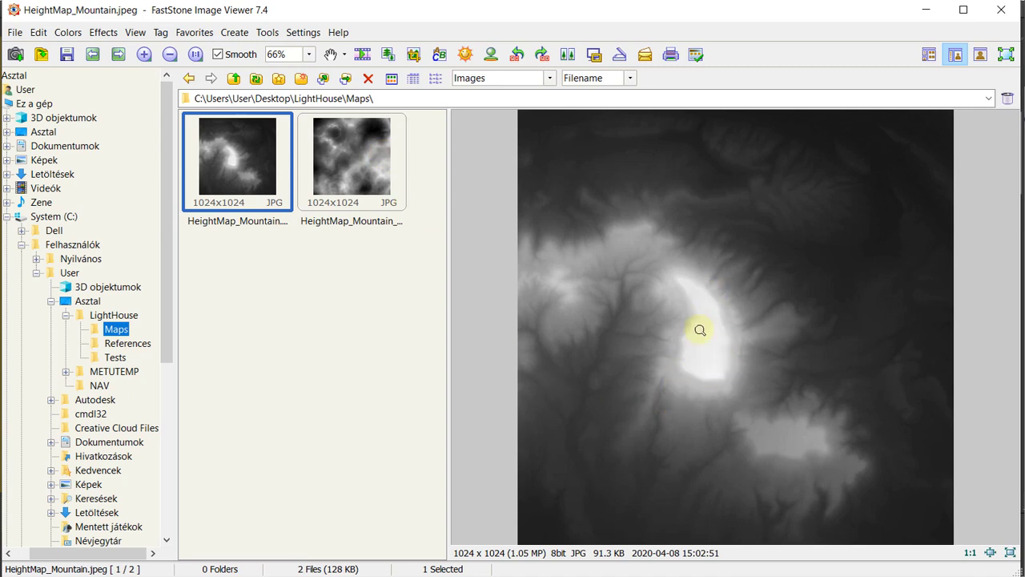
click(362, 165)
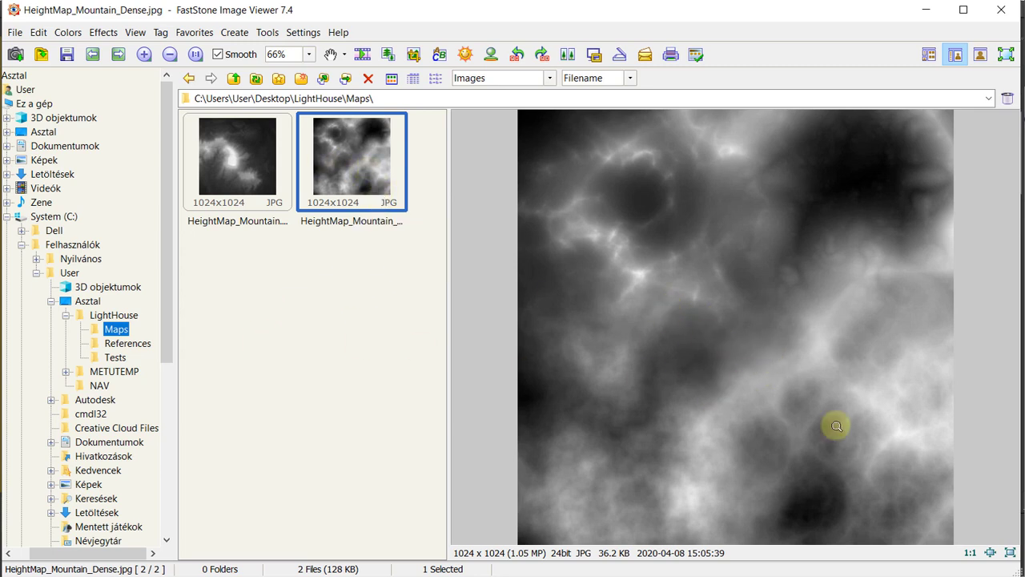
click(275, 169)
click(368, 171)
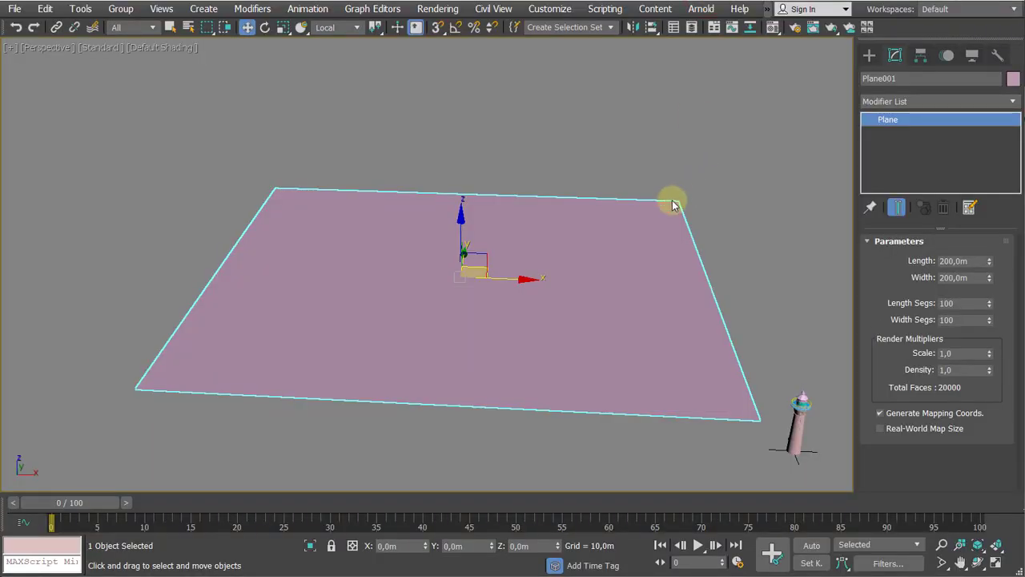
Return to 3ds Max, show edged faces in the perspective view and rename the plane Environ_Mountain_001
key(F4)
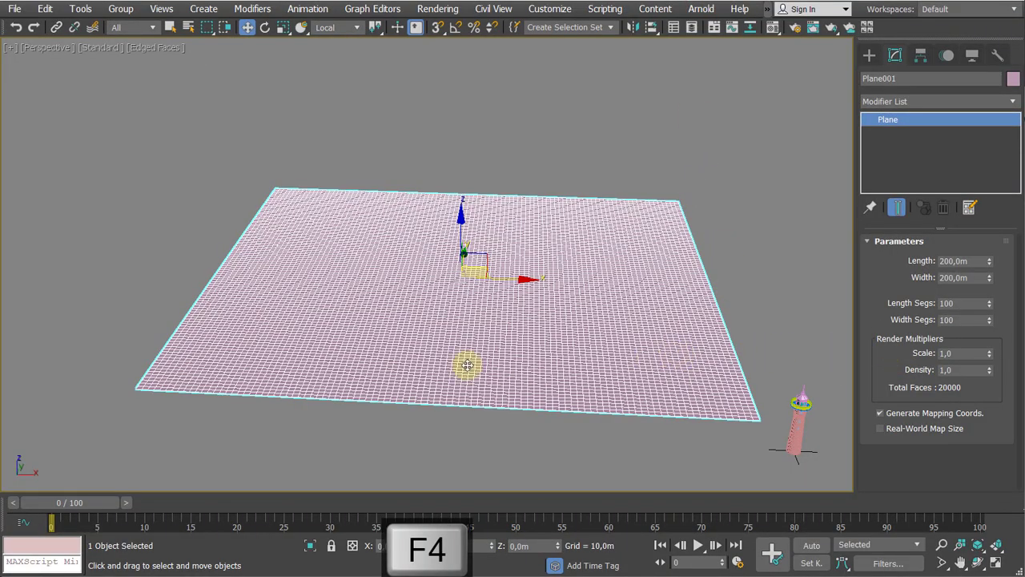
alt+middle_drag(458, 349, 416, 354)
alt+middle_drag(416, 354, 459, 360)
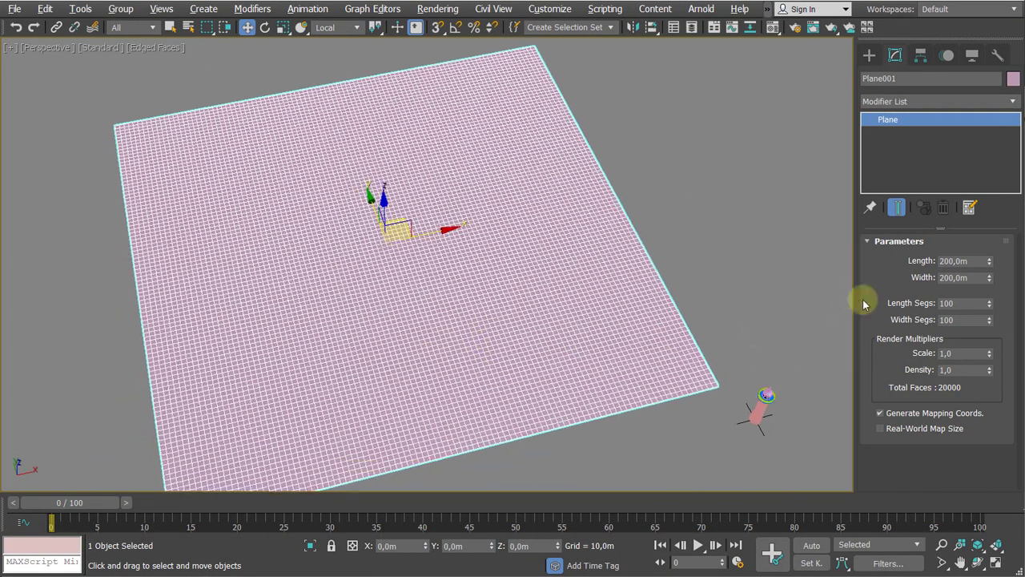
middle_drag(704, 293, 650, 211)
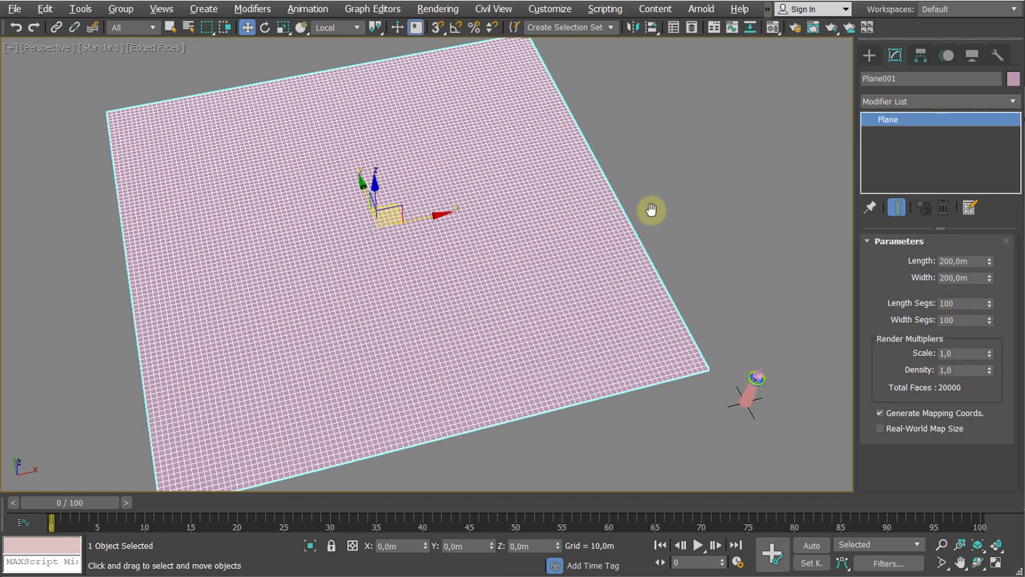
click(924, 80)
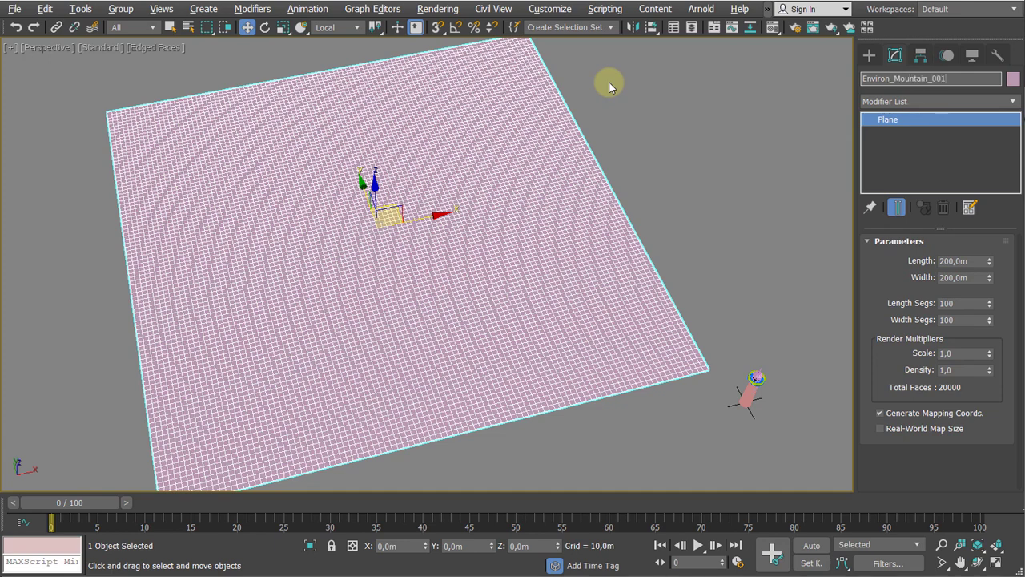
key(Return)
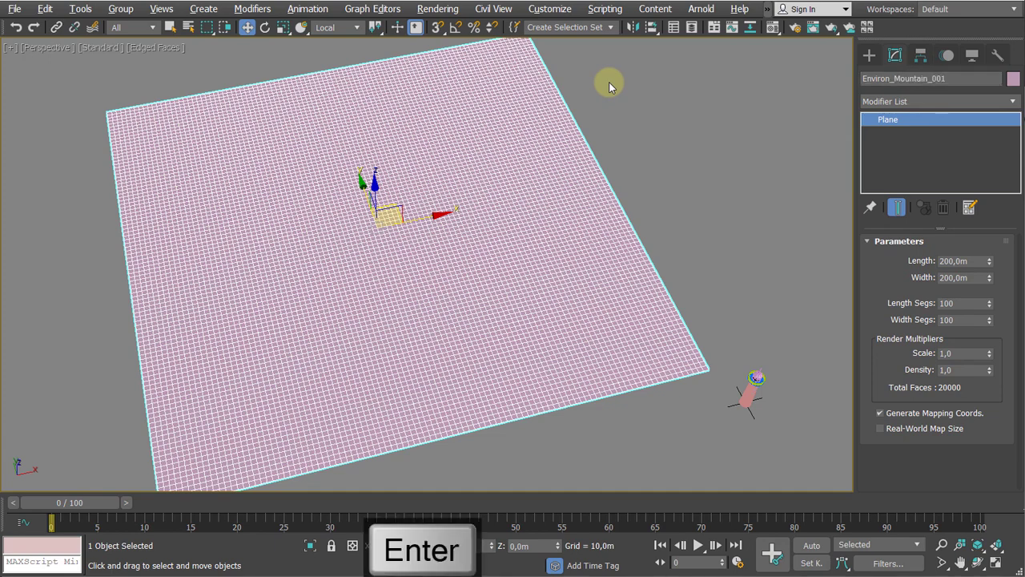
Add a Displace modifier to the Environ_Mountain_001 plane
click(920, 103)
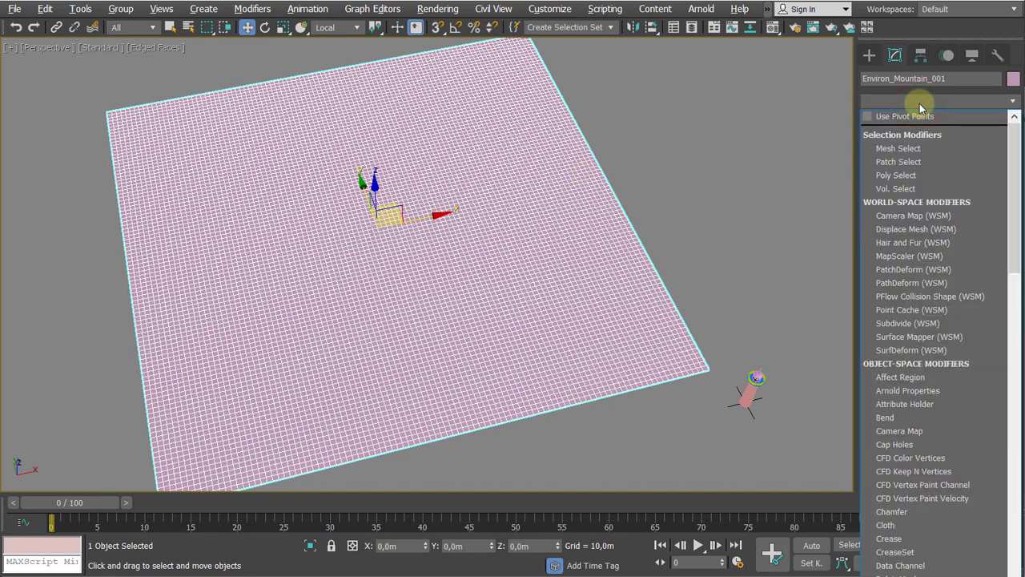
scroll(921, 140, down, 10)
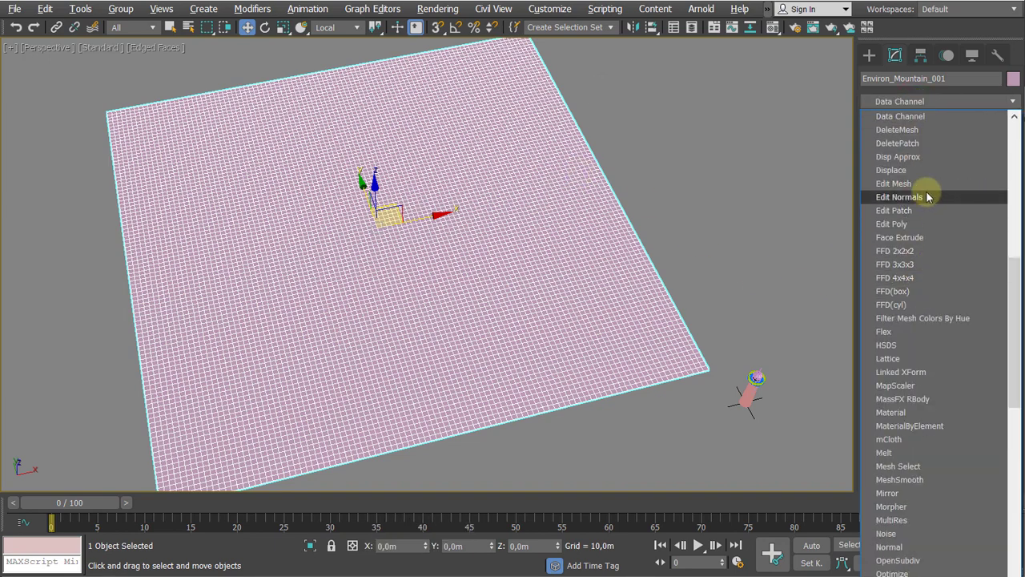
click(926, 170)
alt+middle_drag(745, 235, 778, 179)
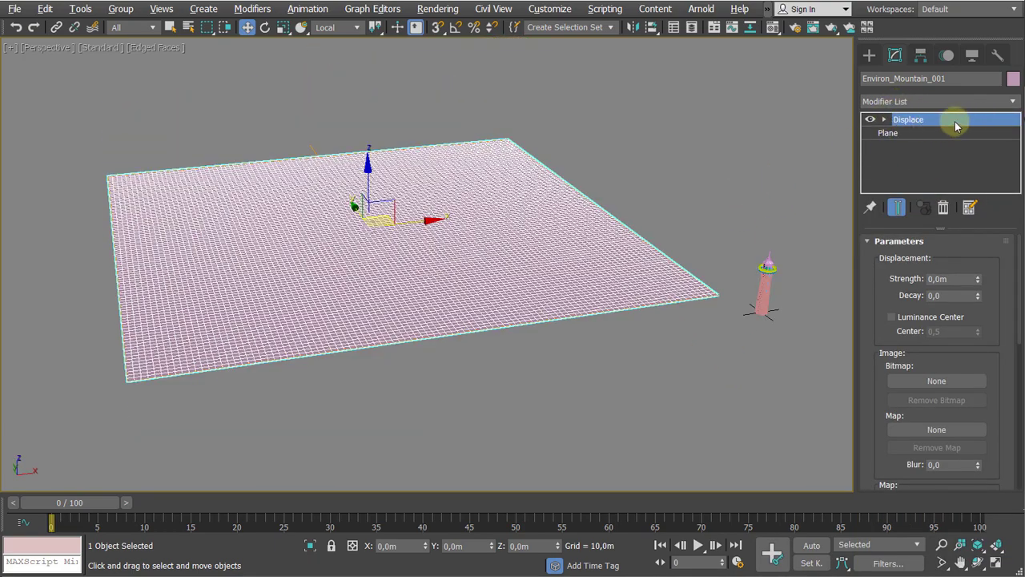
alt+middle_drag(670, 184, 704, 185)
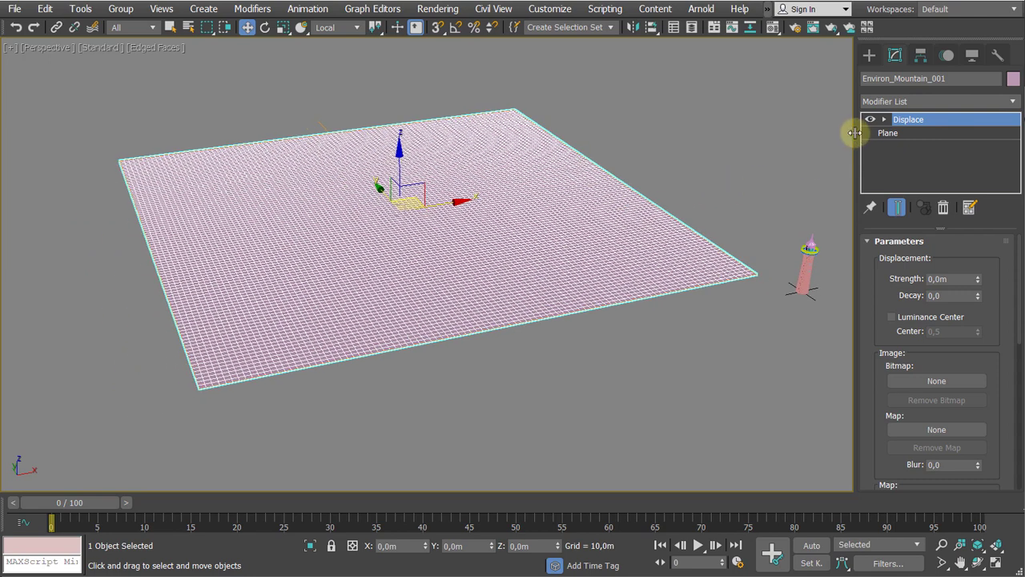
middle_drag(833, 156, 713, 196)
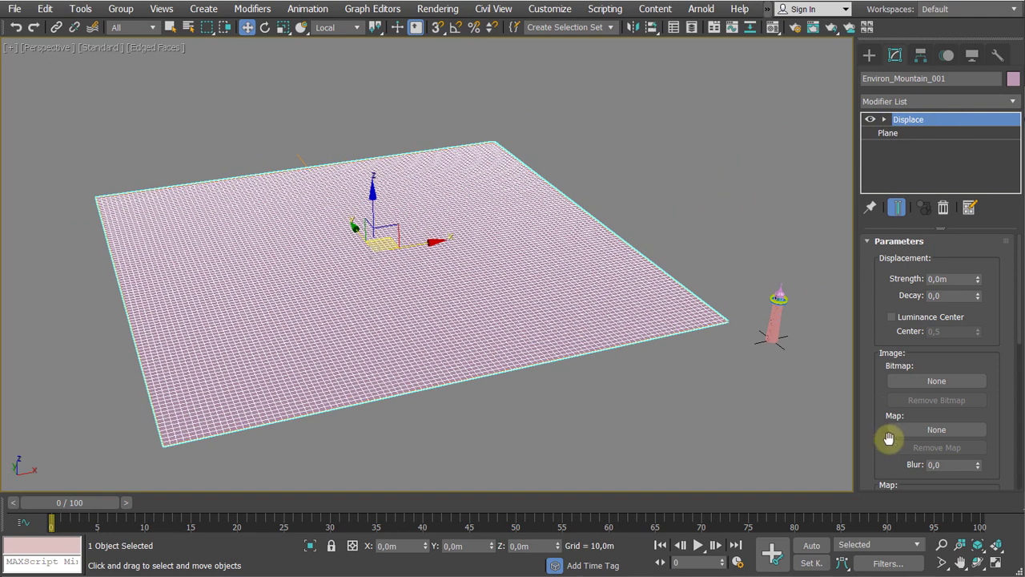
Load HeightMap_Mountain_Dense.jpg from the desktop's LightHouse\Maps folder as the Displace modifier's bitmap
click(926, 383)
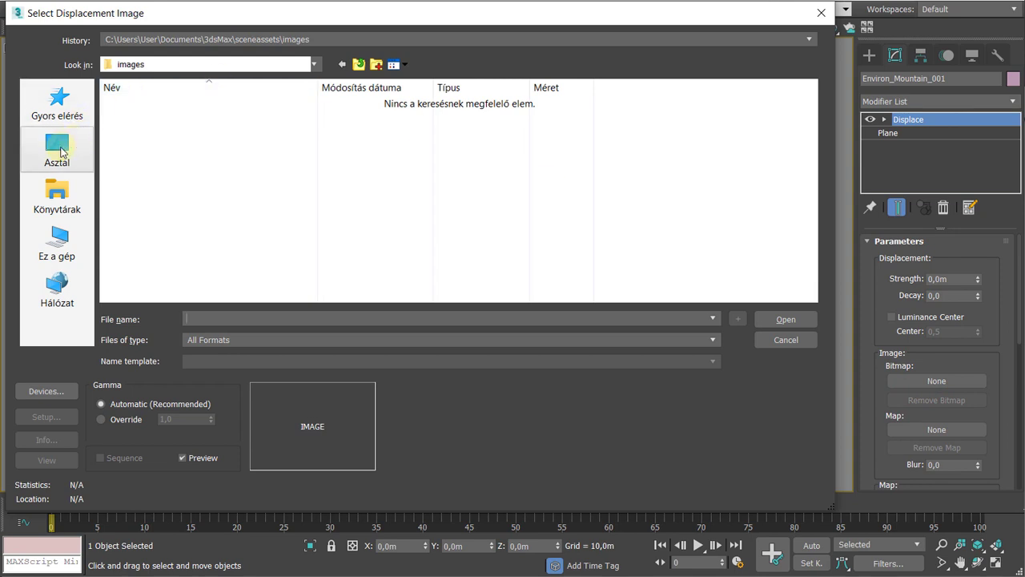
click(62, 152)
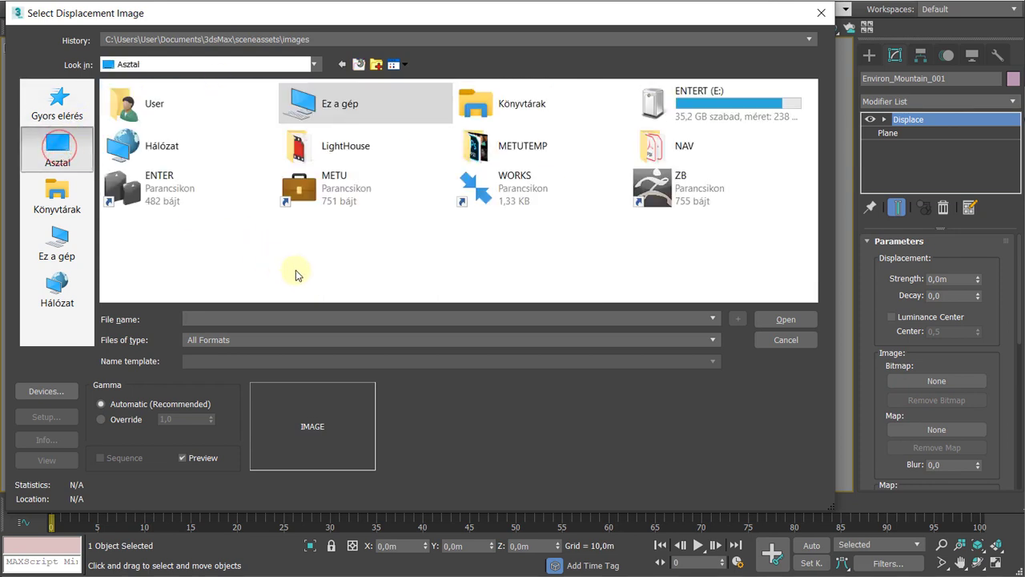
double_click(377, 144)
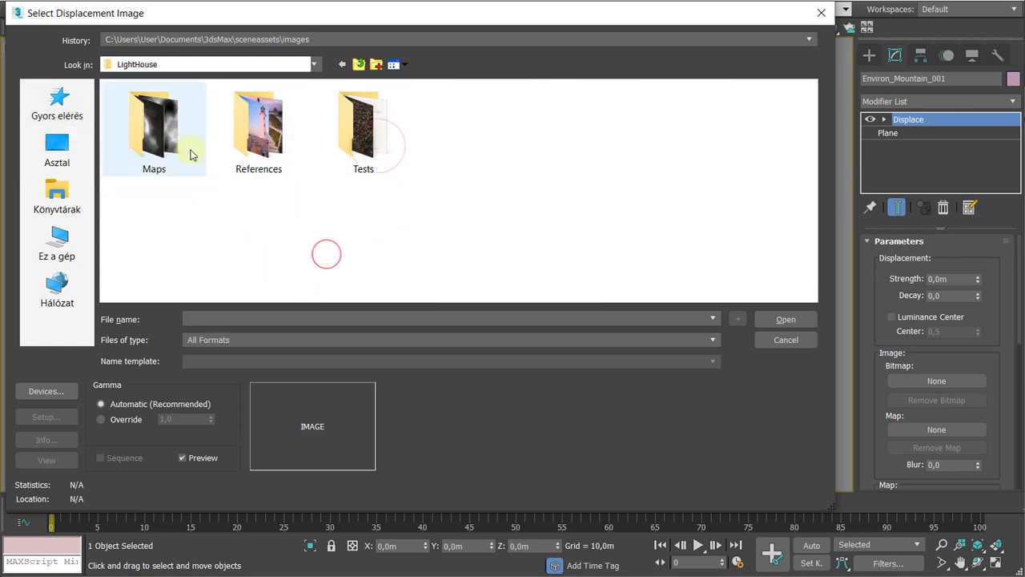
double_click(158, 132)
click(272, 136)
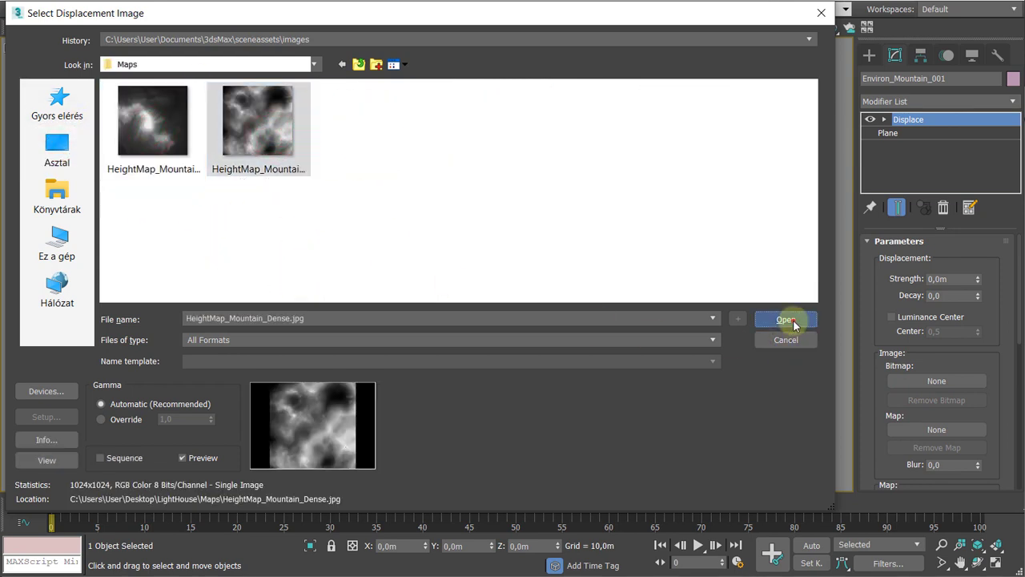
click(787, 322)
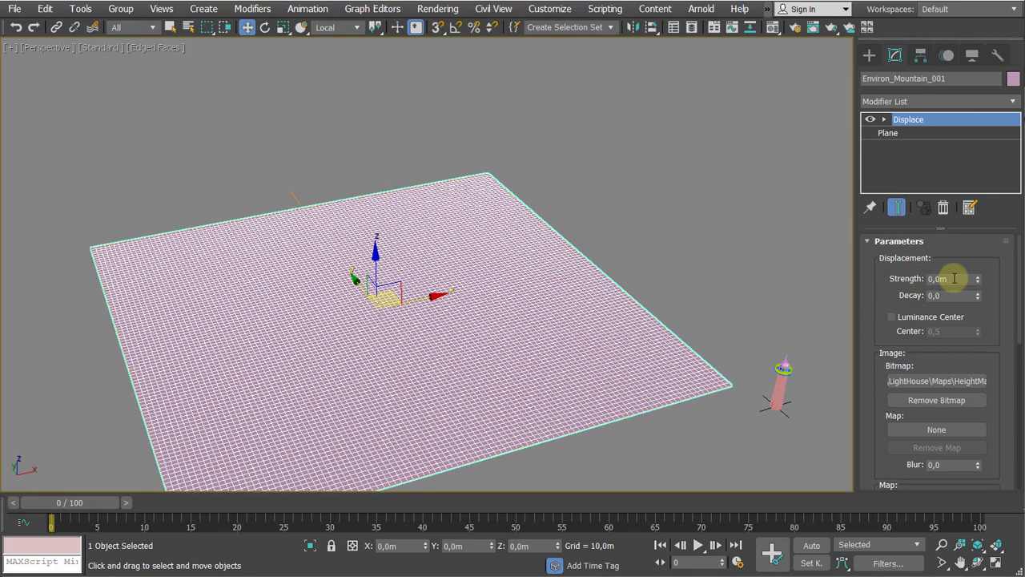
Raise the Displace strength to about 40 m and hide the edged faces to check the terrain relief
drag(977, 285, 451, 345)
key(F4)
mouse_move(470, 320)
alt+middle_down()
mouse_move(499, 270)
mouse_move(327, 222)
mouse_move(359, 213)
alt+middle_up()
scroll(374, 230, up, 5)
scroll(327, 222, down, 5)
scroll(407, 257, down, 3)
alt+middle_drag(407, 257, 430, 267)
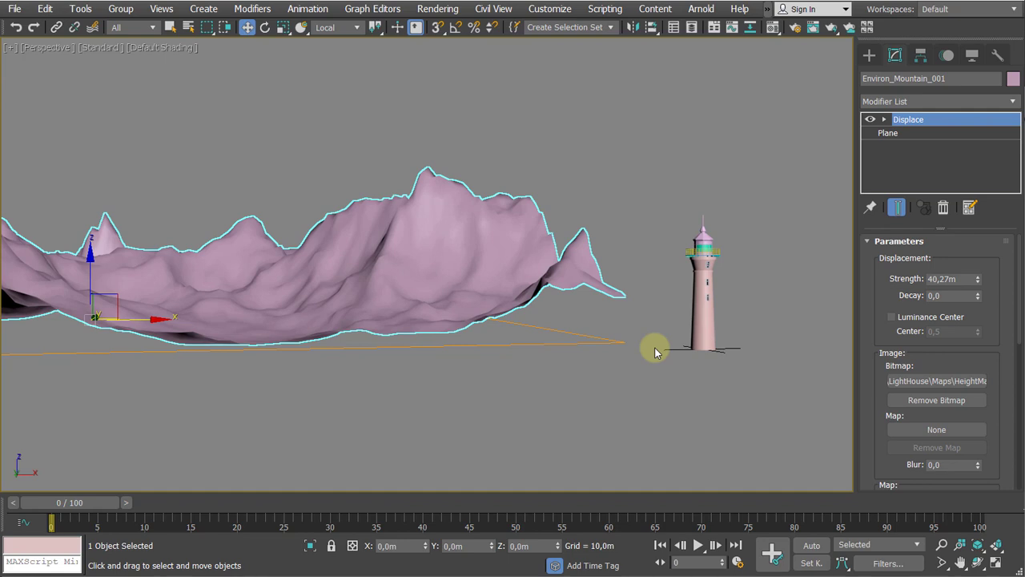
Inspect the displaced mountain beside the lighthouse and show the safe frame in the perspective view
middle_drag(620, 352, 500, 311)
scroll(624, 307, down, 5)
scroll(414, 308, up, 3)
alt+middle_drag(414, 308, 501, 307)
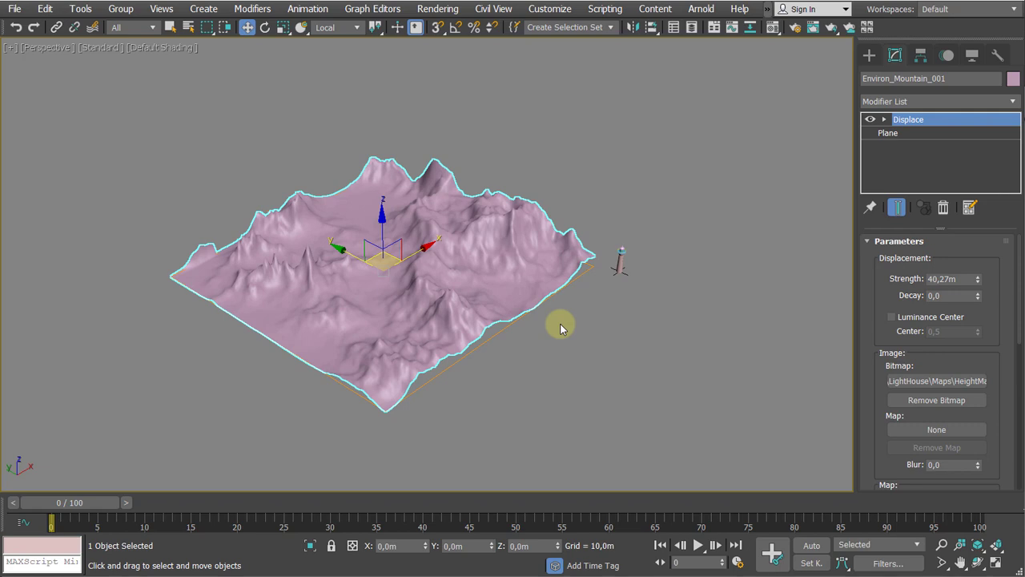
alt+middle_drag(560, 328, 536, 343)
key(shift+f)
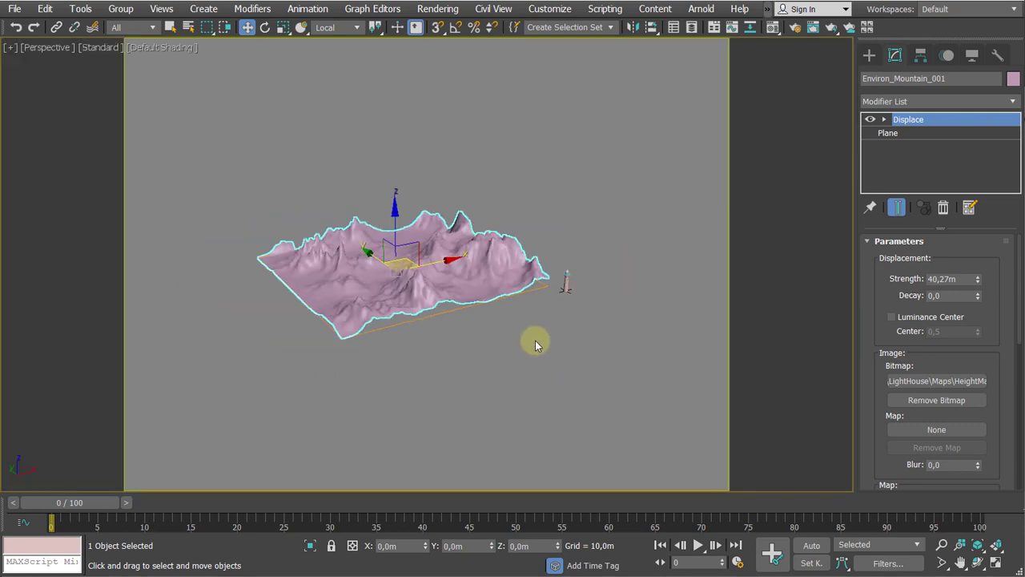
scroll(473, 280, up, 10)
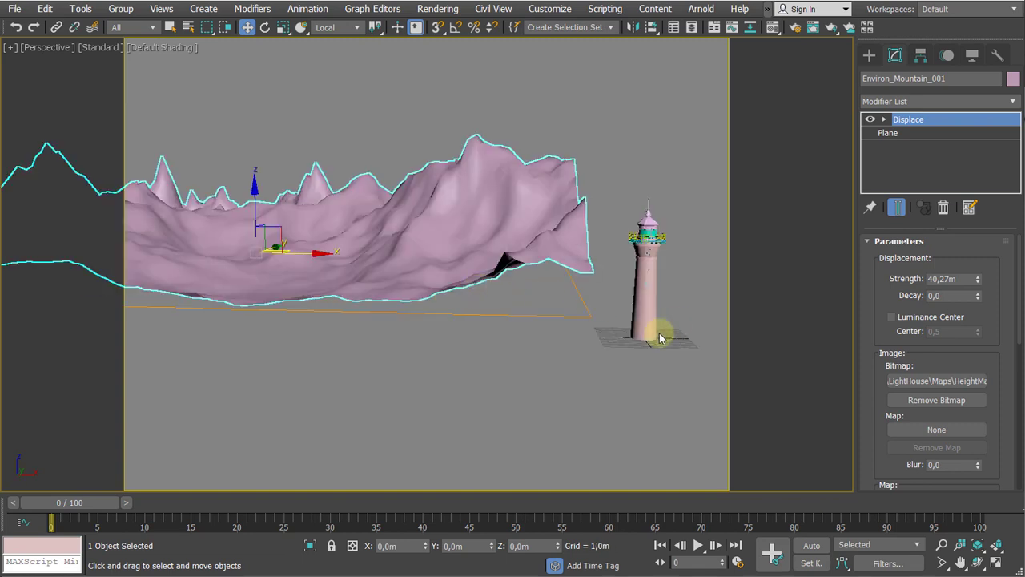
Open the render settings and set the output size preset to HDTV (video)
middle_drag(643, 254, 627, 287)
click(438, 9)
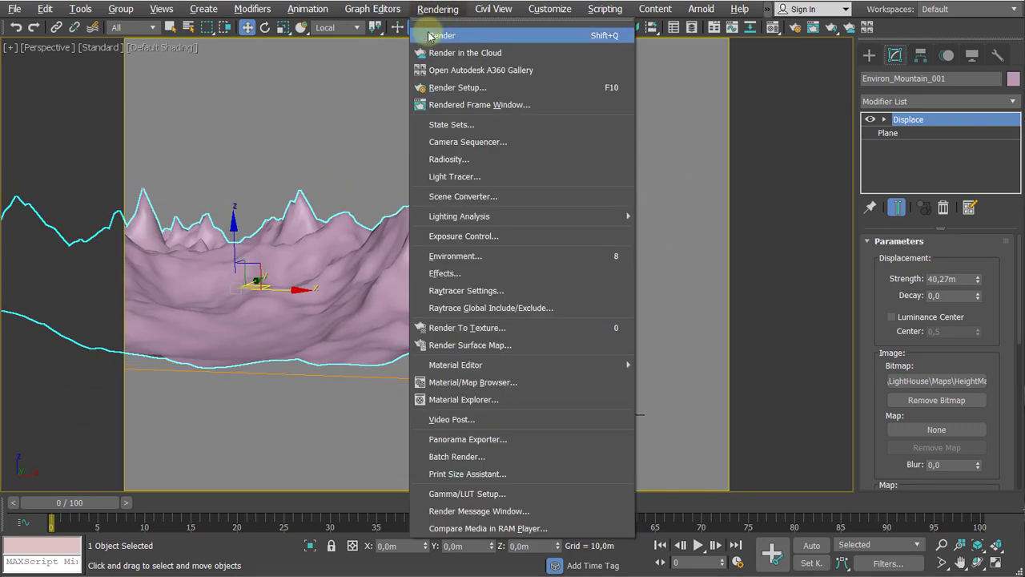
click(461, 89)
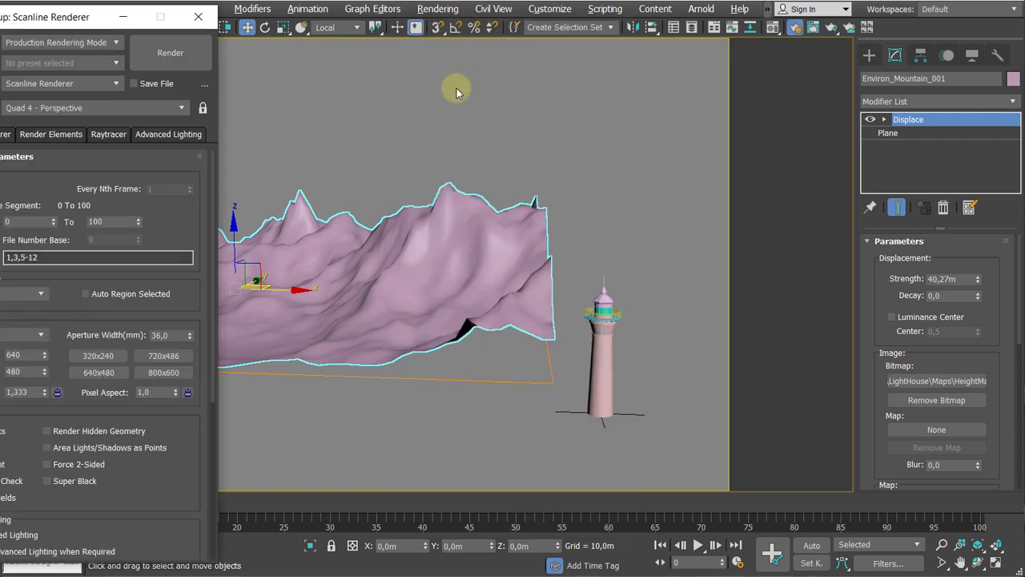
drag(74, 21, 289, 26)
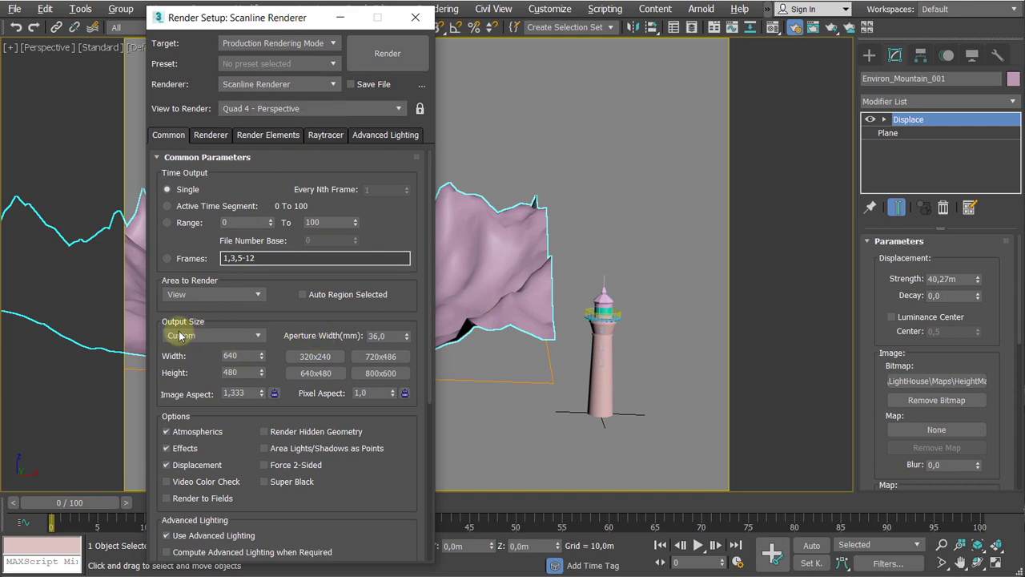
click(244, 334)
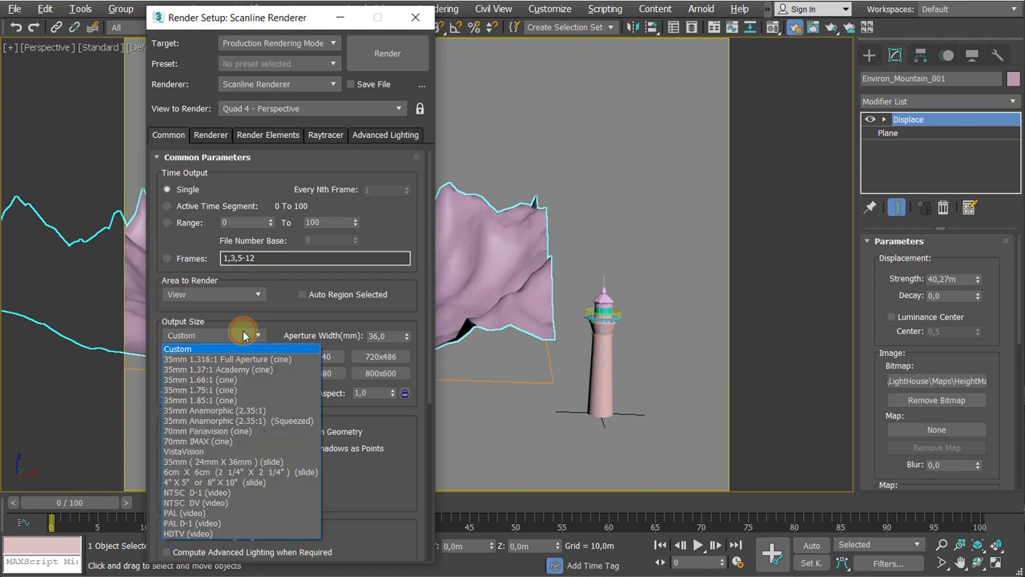
click(186, 534)
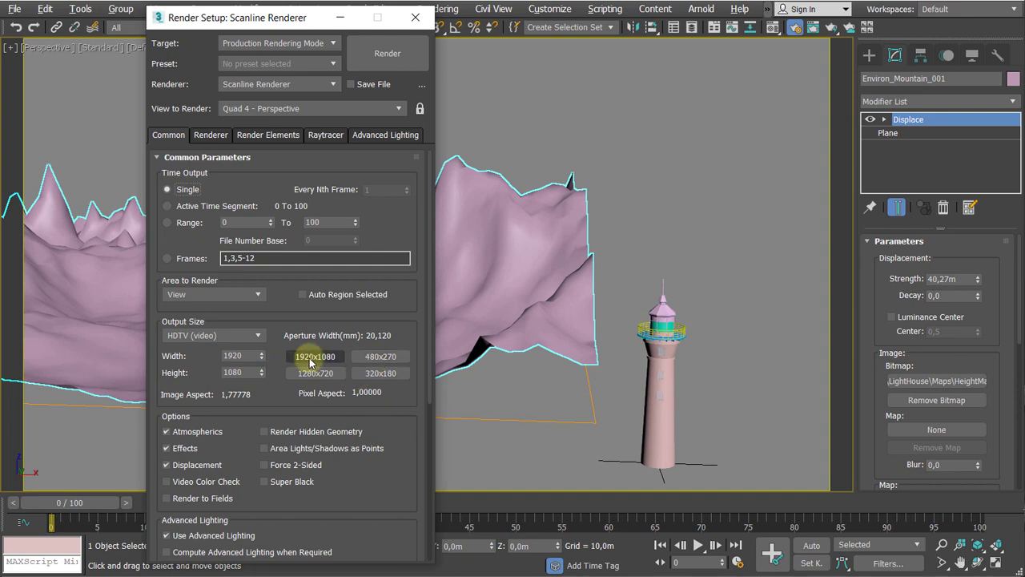
Set the render output width to 800 with the HDTV aspect ratio kept, and close the render settings
click(389, 358)
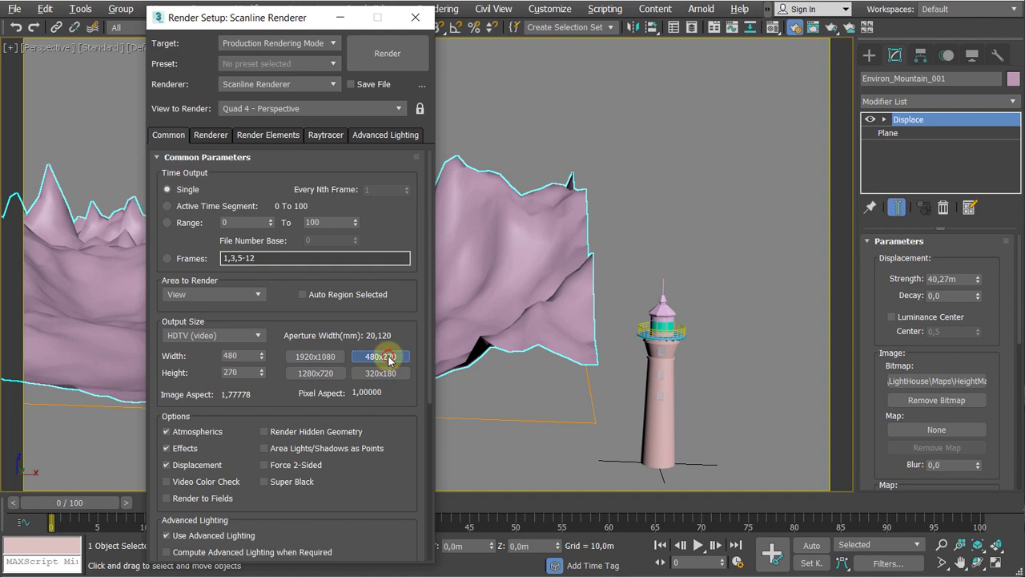
double_click(255, 355)
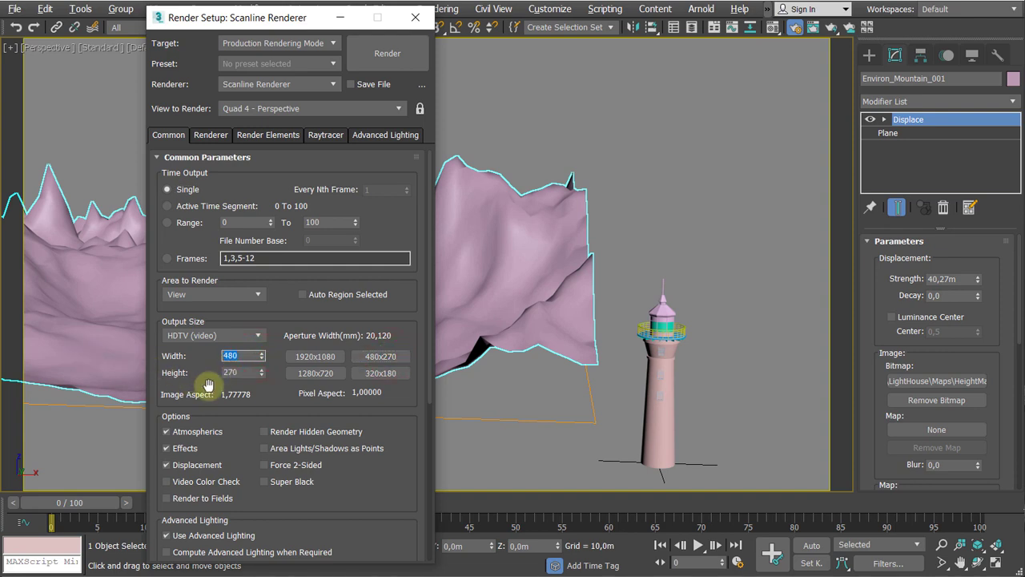
text(800)
key(Return)
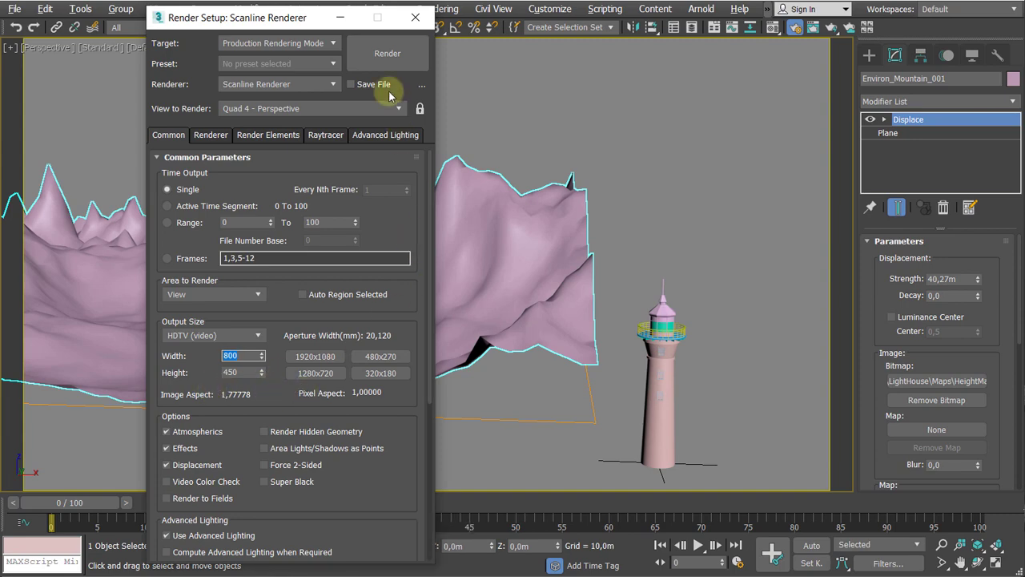
drag(357, 16, 357, 30)
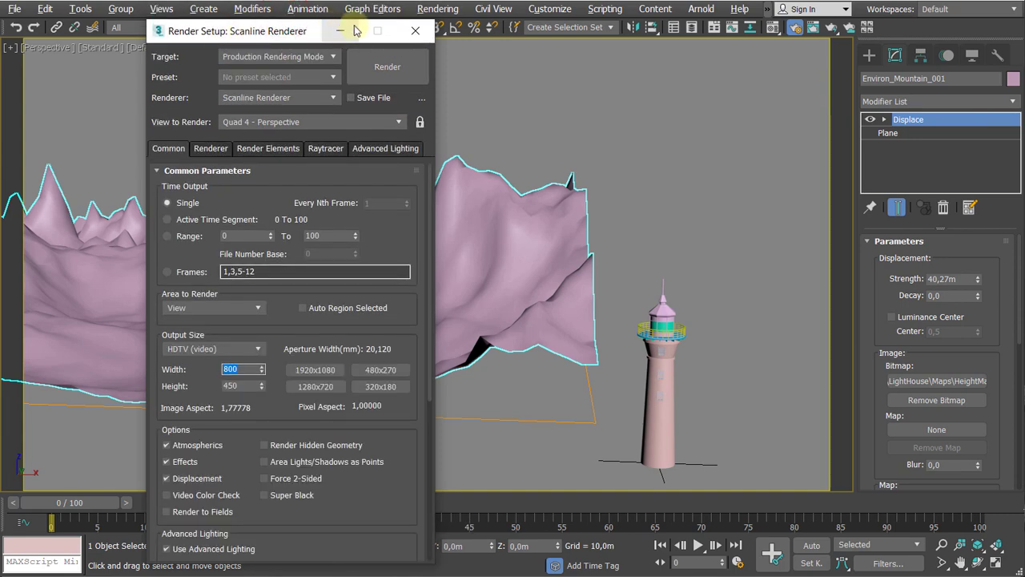
click(414, 33)
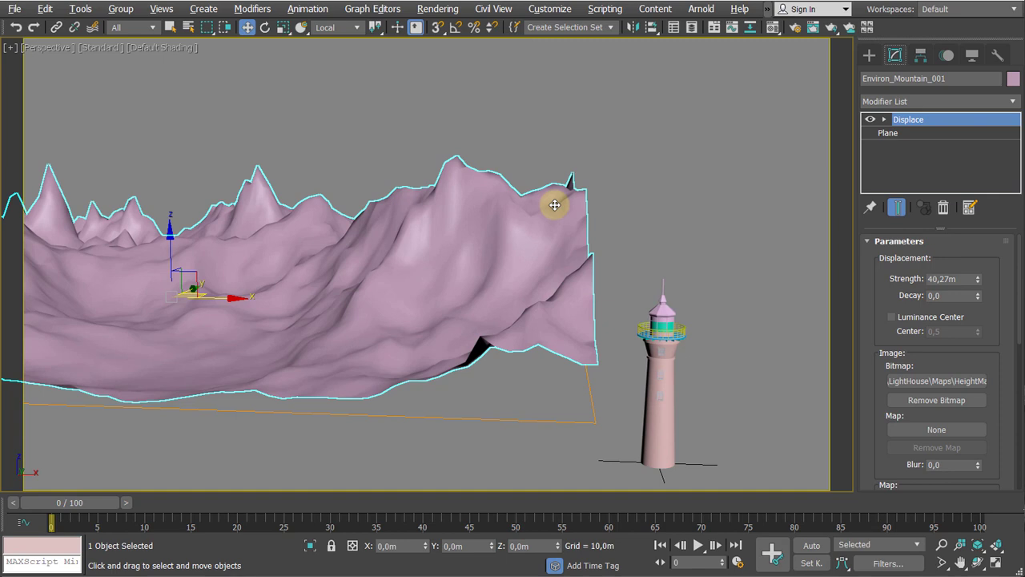
Compose a low perspective shot with the lighthouse standing right of centre in front of the mountain range
click(623, 188)
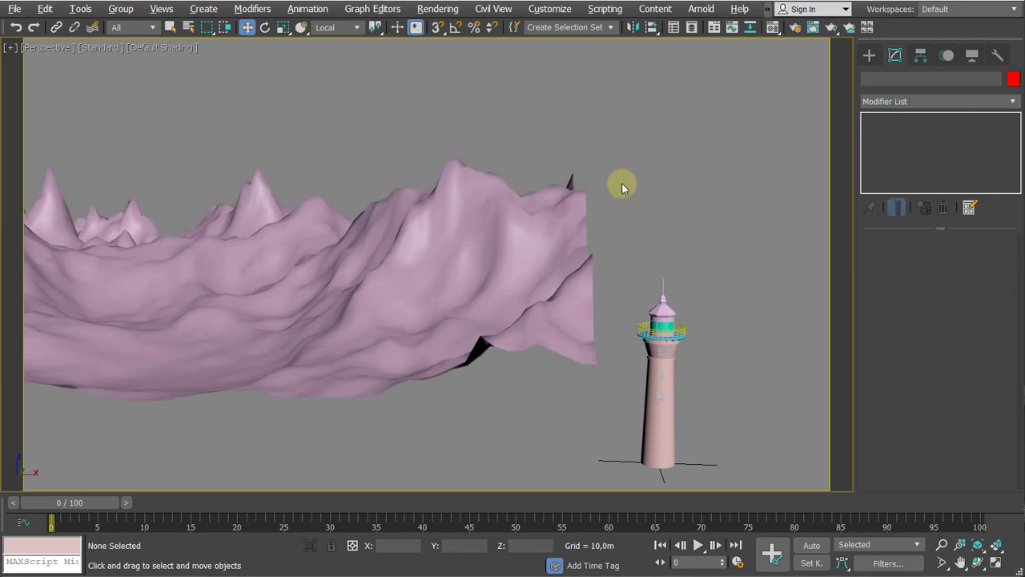
key(shift+f)
key(shift+f)
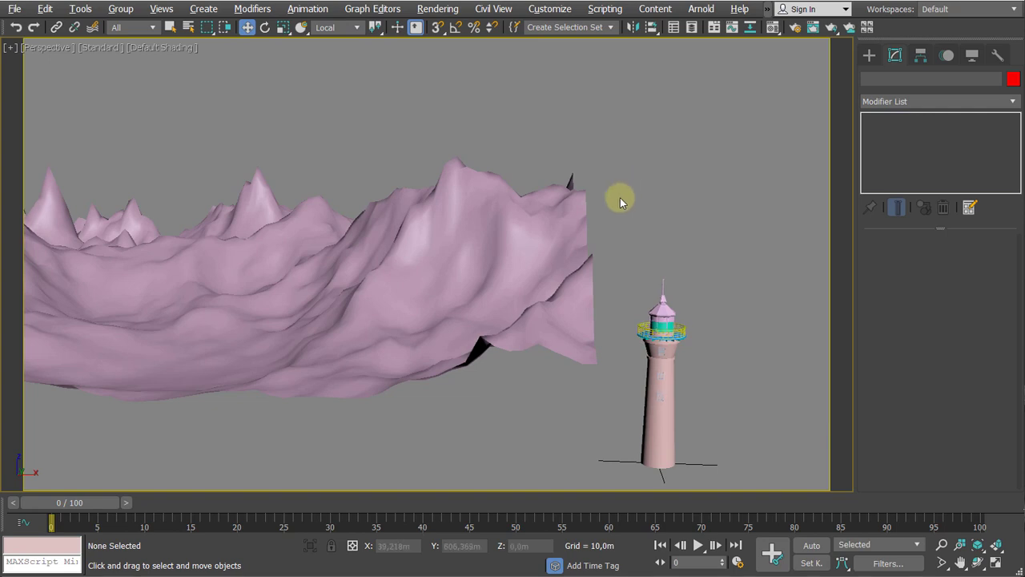
alt+middle_drag(643, 244, 642, 225)
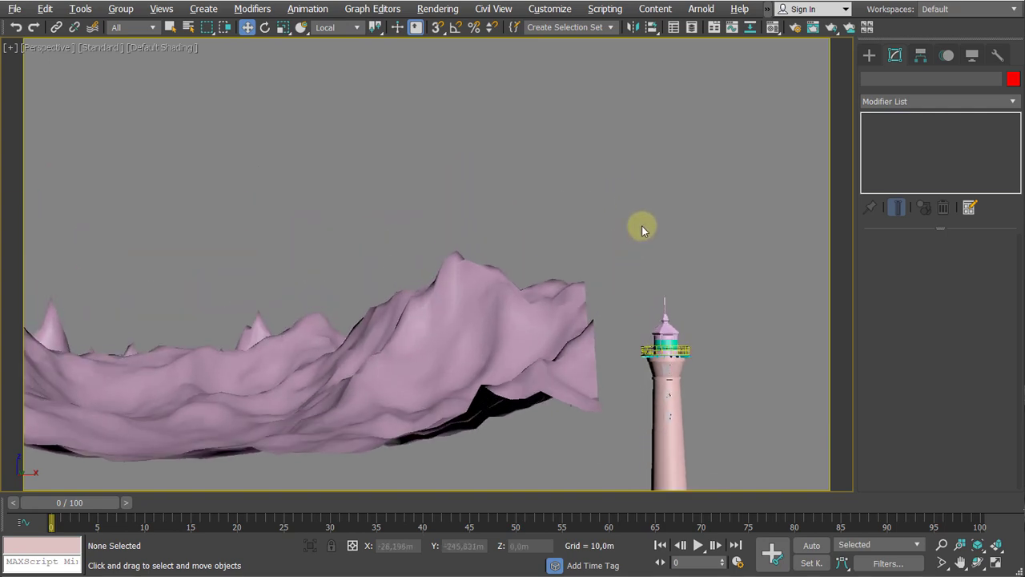
scroll(552, 279, down, 4)
alt+middle_drag(565, 282, 516, 288)
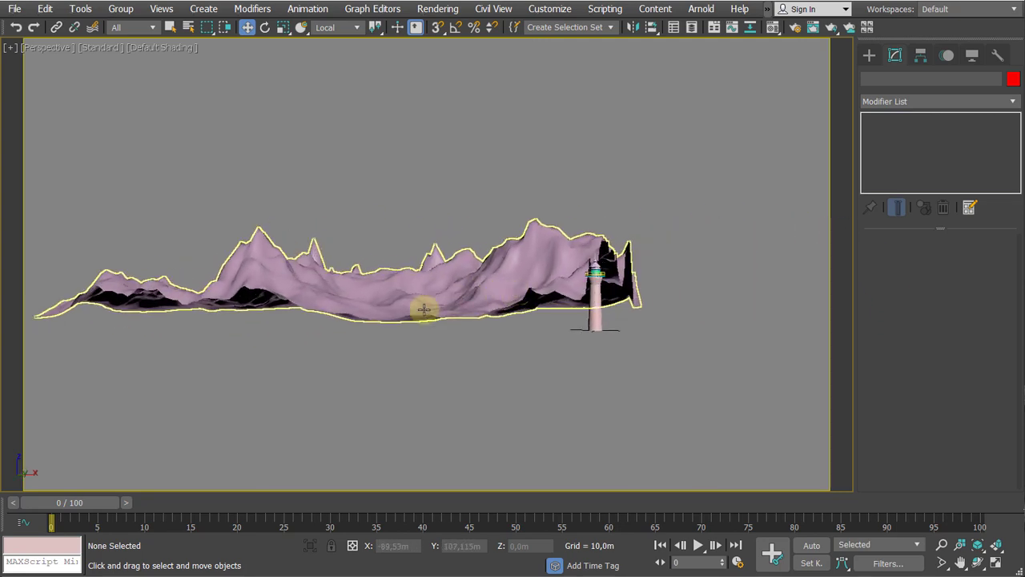
alt+middle_drag(425, 309, 461, 366)
scroll(446, 312, up, 3)
scroll(409, 291, up, 4)
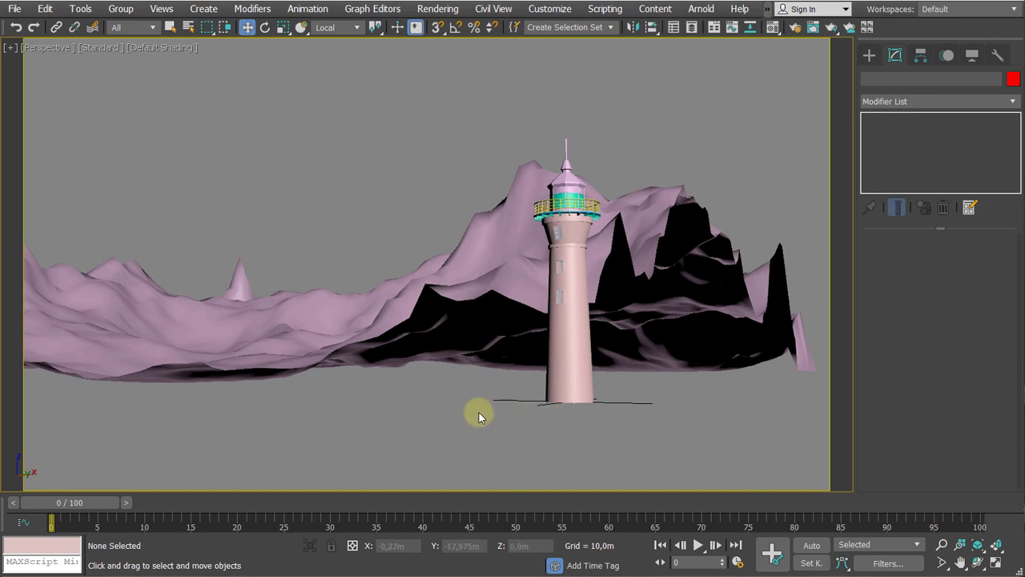
middle_drag(358, 357, 385, 347)
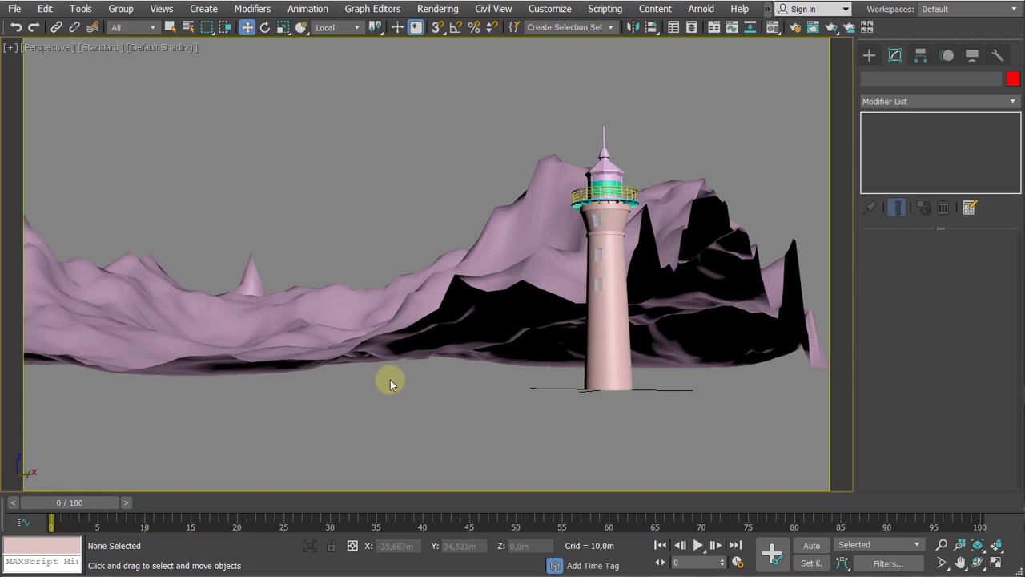
Raise the Lighthouse group slightly along Z until its base lines up with the terrain's lower edge, and deselect it
click(615, 354)
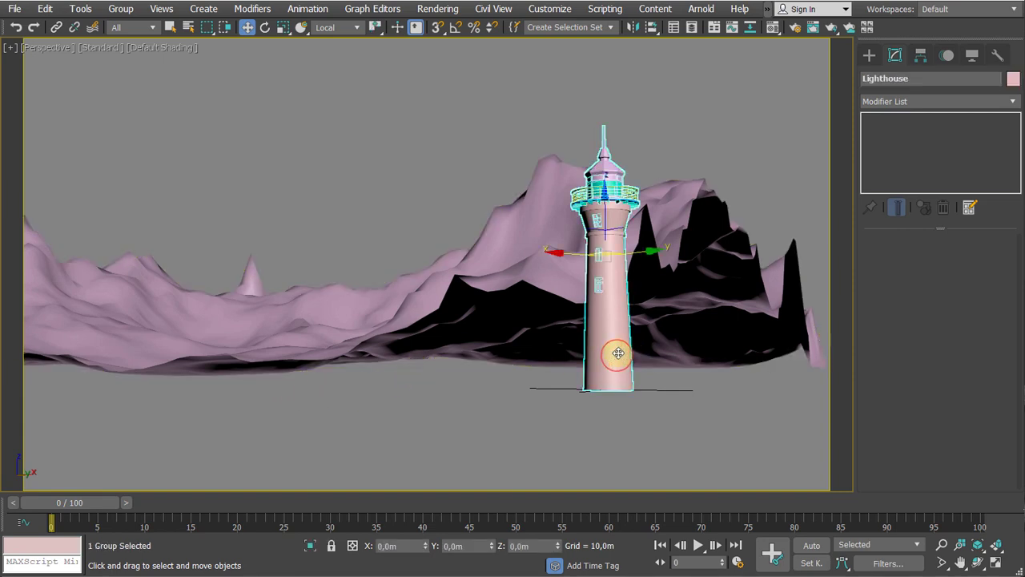
drag(607, 213, 609, 189)
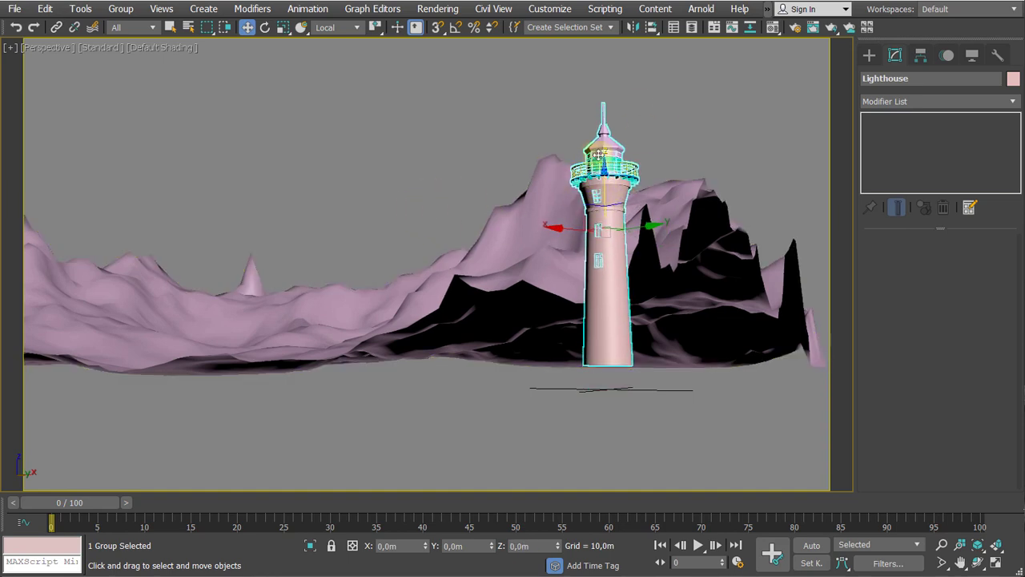
middle_drag(432, 191, 420, 190)
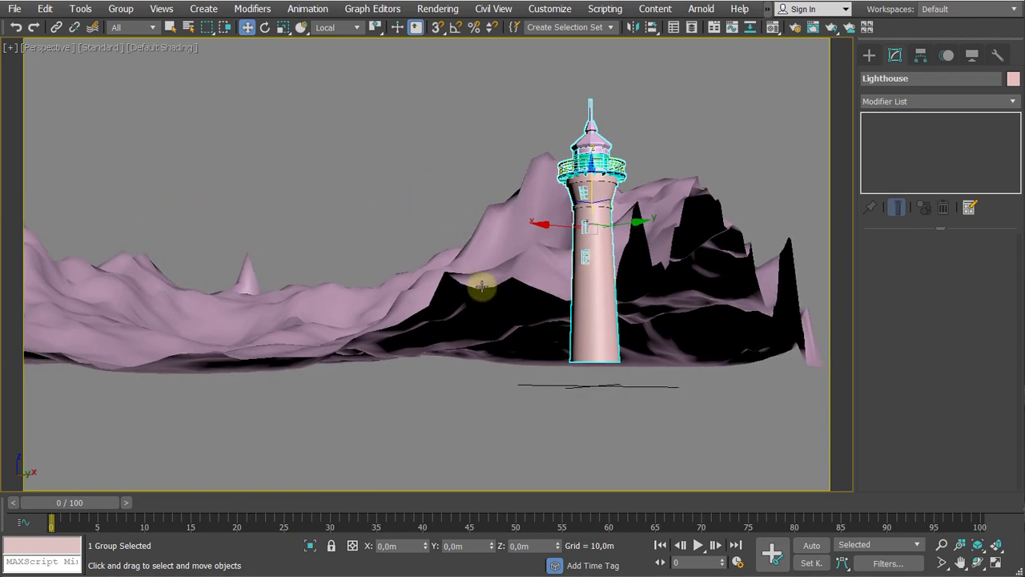
click(442, 205)
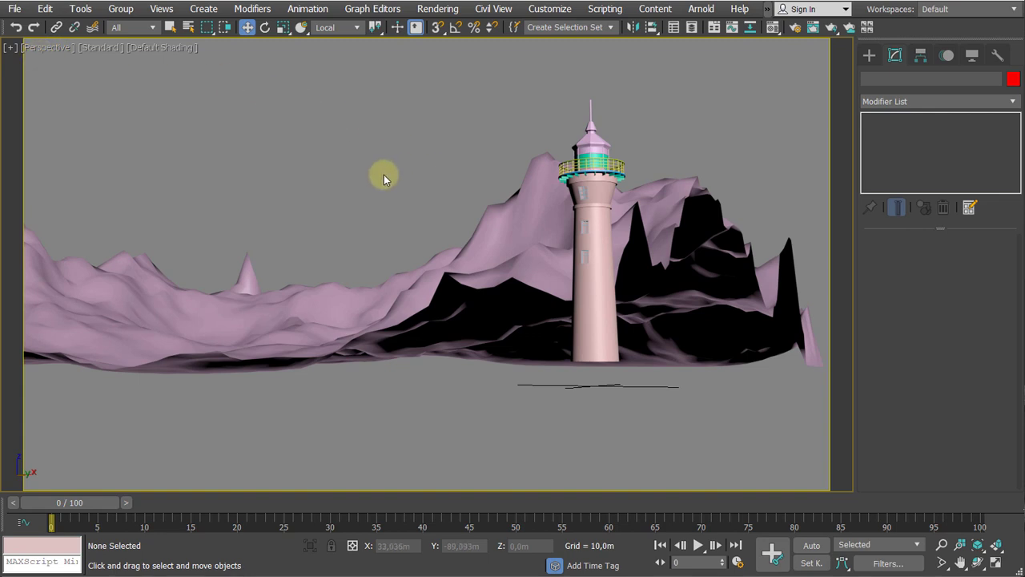
Create a physical camera from the composed perspective view, check its placement in the scene and look through it
key(ctrl+c)
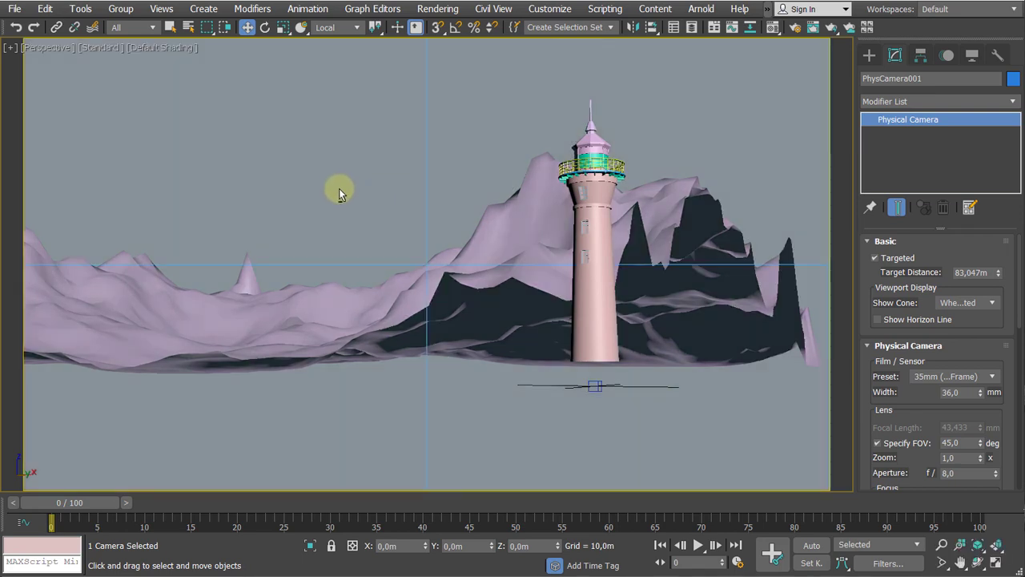
key(p)
scroll(430, 310, down, 4)
alt+middle_drag(430, 313, 478, 397)
scroll(466, 378, down, 2)
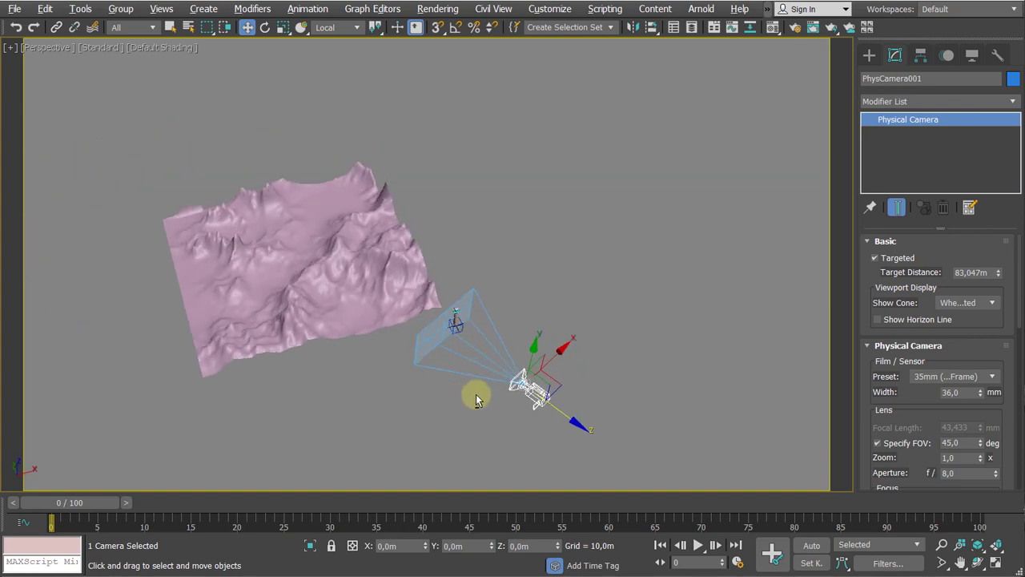
click(674, 246)
click(575, 315)
click(526, 390)
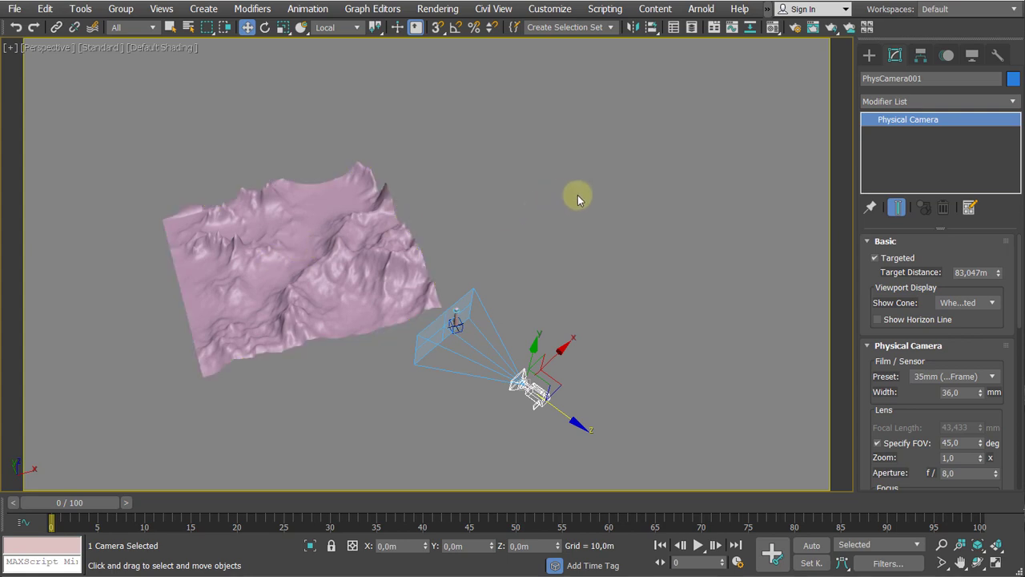
key(c)
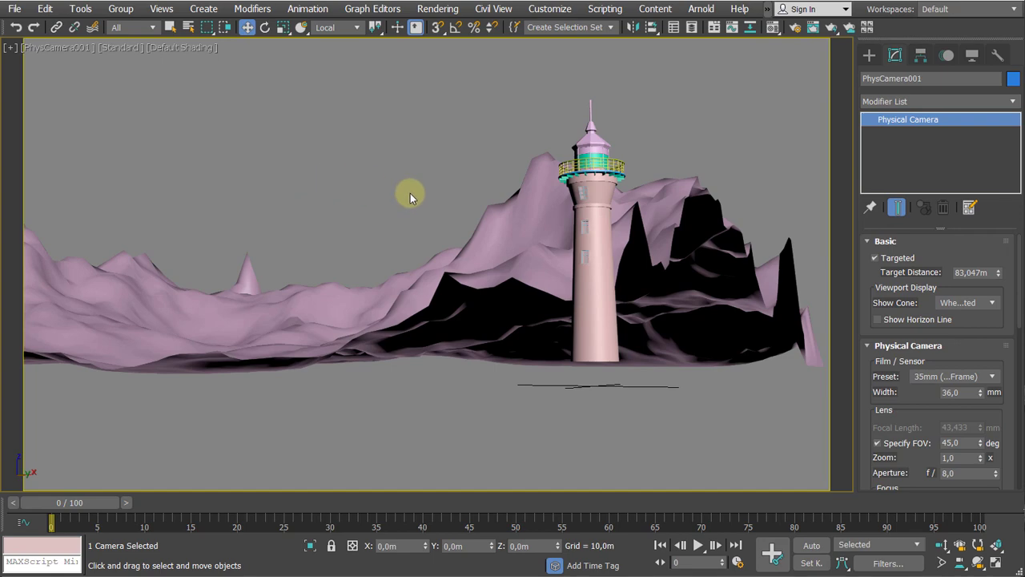
Return to a perspective view showing PhysCamera001 and lock its movement on the X, Y and Z axes
key(p)
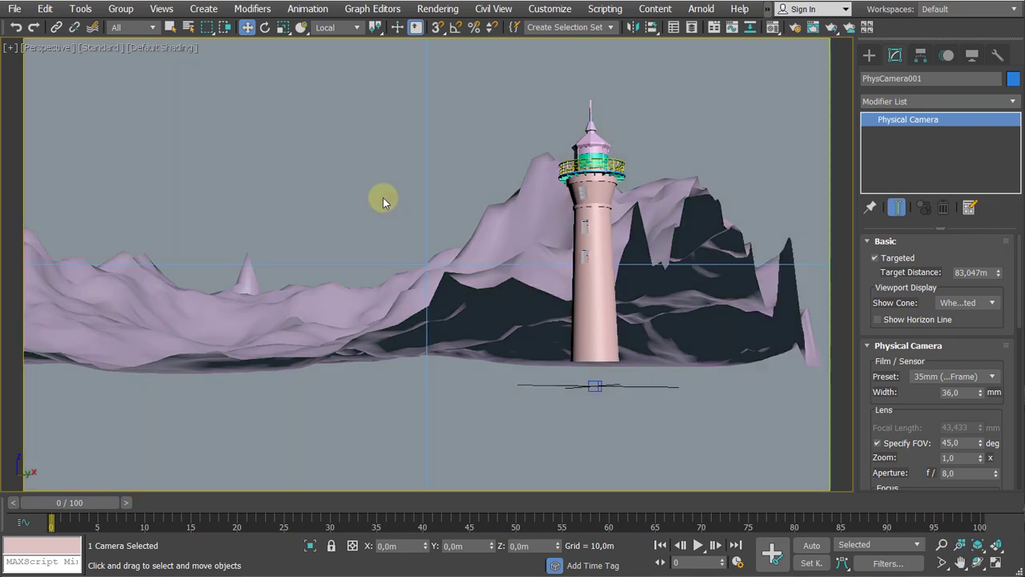
alt+middle_drag(340, 184, 497, 336)
scroll(408, 231, down, 5)
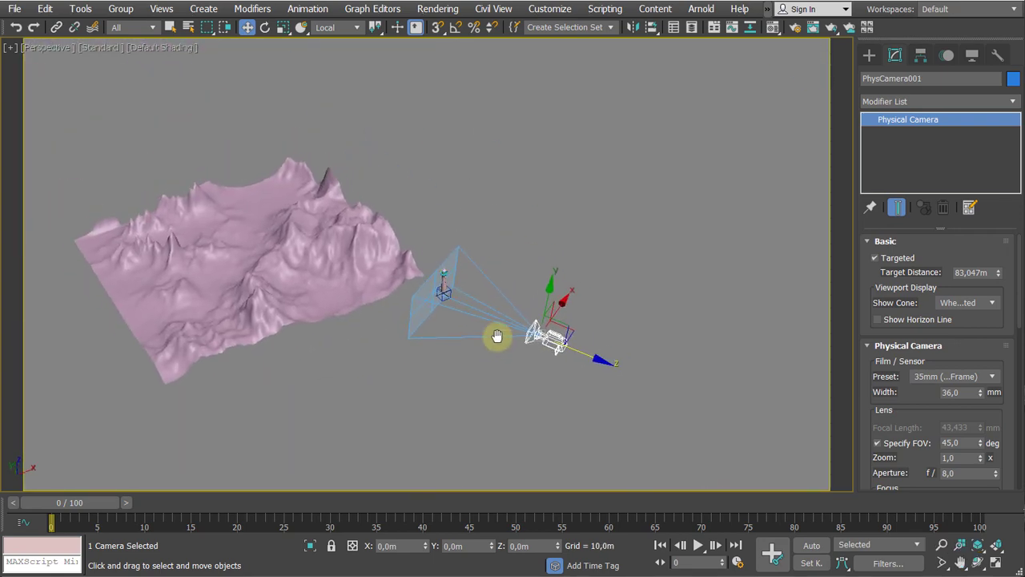
scroll(497, 336, up, 2)
alt+middle_drag(374, 311, 296, 301)
middle_drag(376, 195, 420, 261)
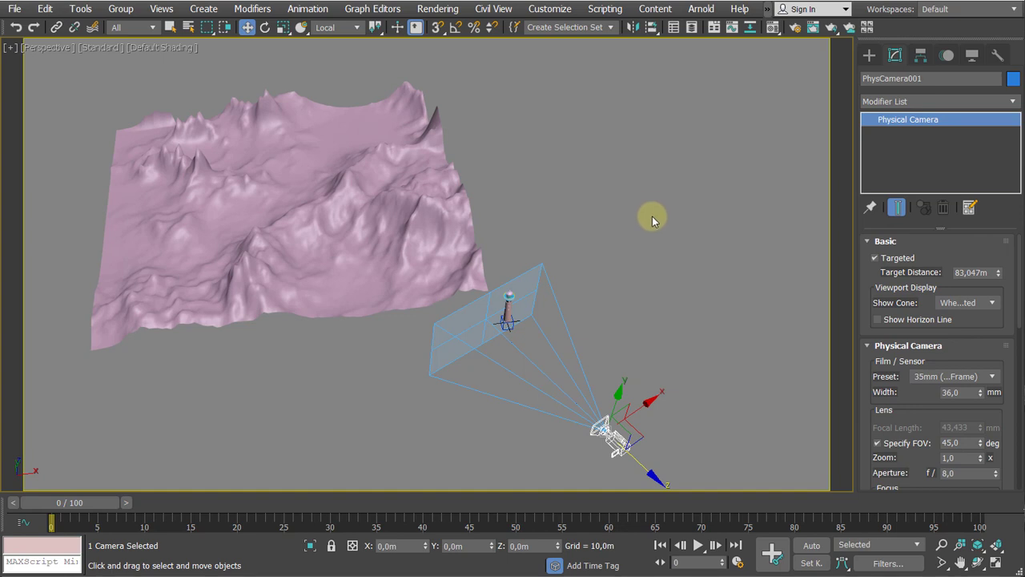
alt+middle_drag(659, 229, 640, 188)
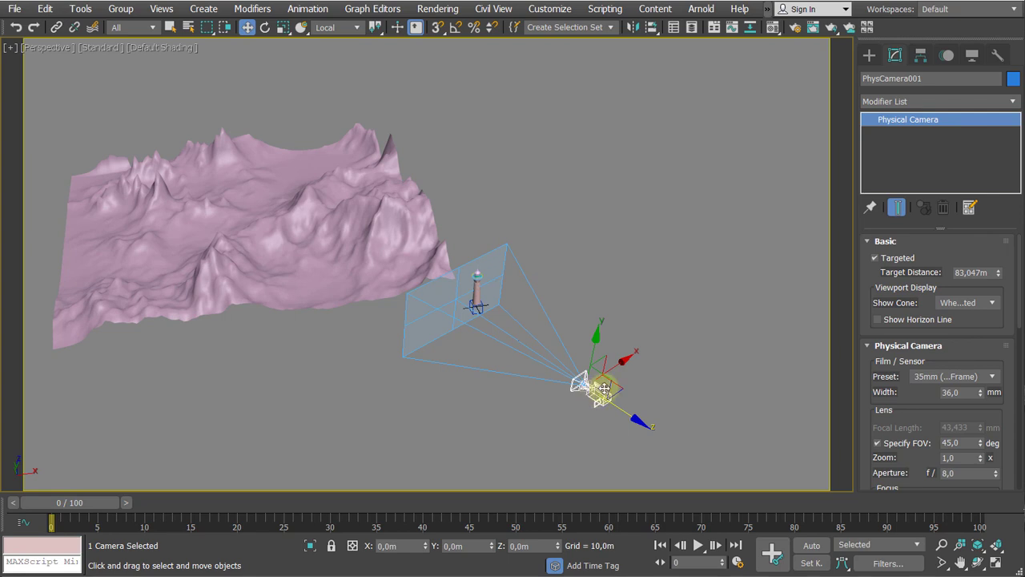
click(925, 59)
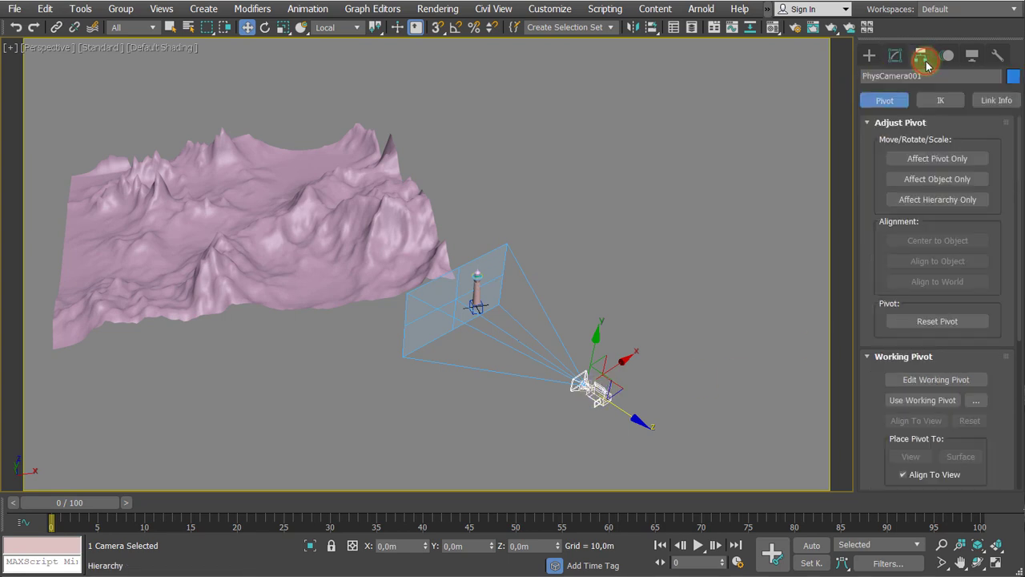
click(997, 99)
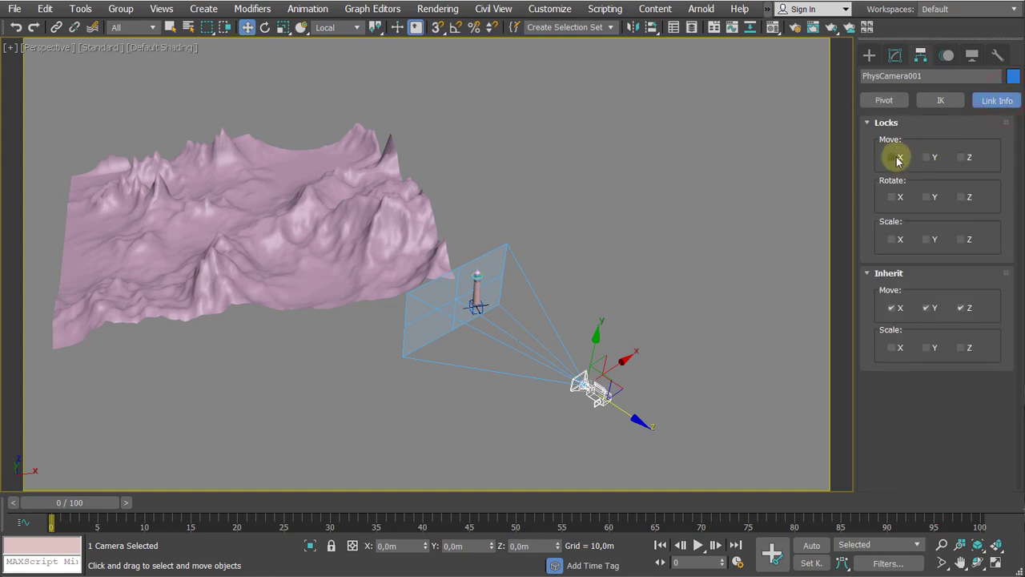
click(893, 157)
click(962, 157)
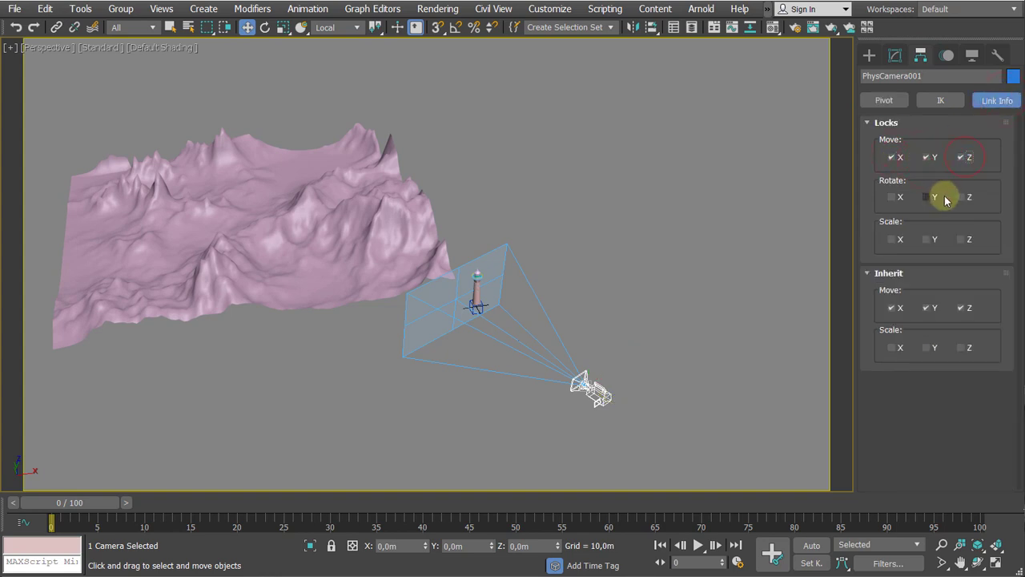
Lock the rotation and scale of PhysCamera001 on the X, Y and Z axes
click(961, 197)
click(934, 198)
click(893, 198)
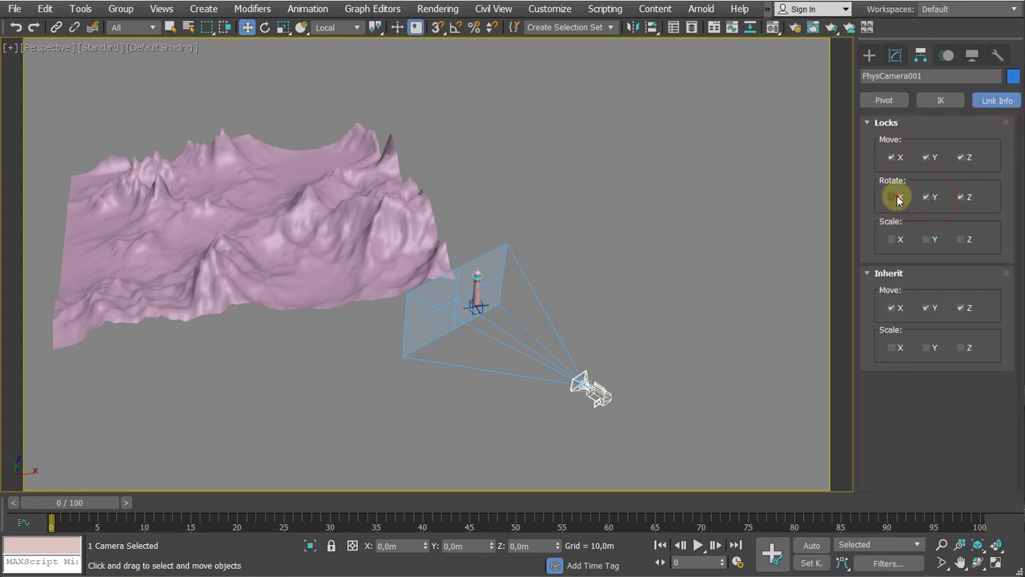
click(891, 238)
click(928, 238)
click(962, 239)
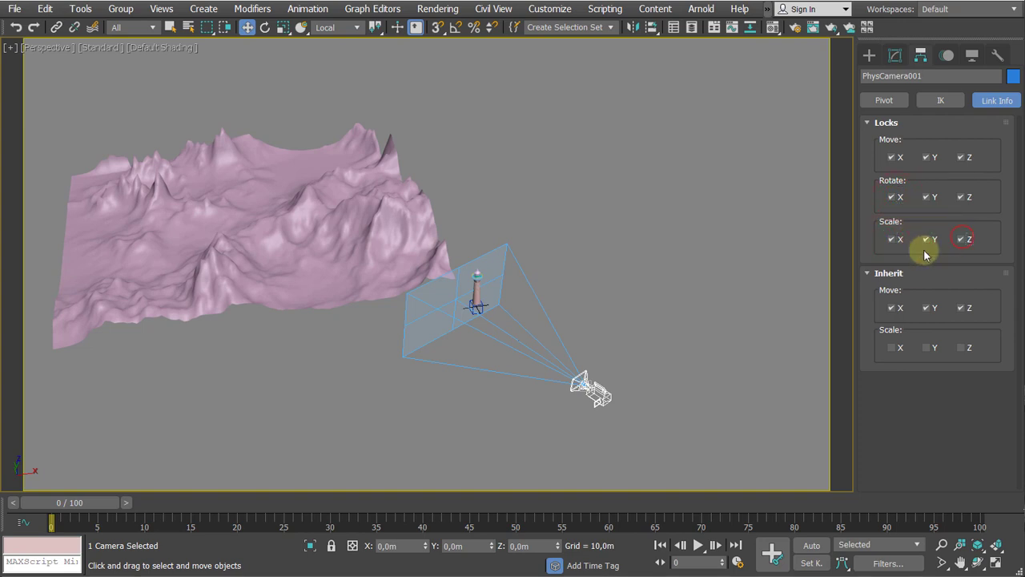
Try to move the locked camera in perspective, and look through PhysCamera001 and try panning its view
click(651, 239)
drag(656, 395, 596, 377)
key(c)
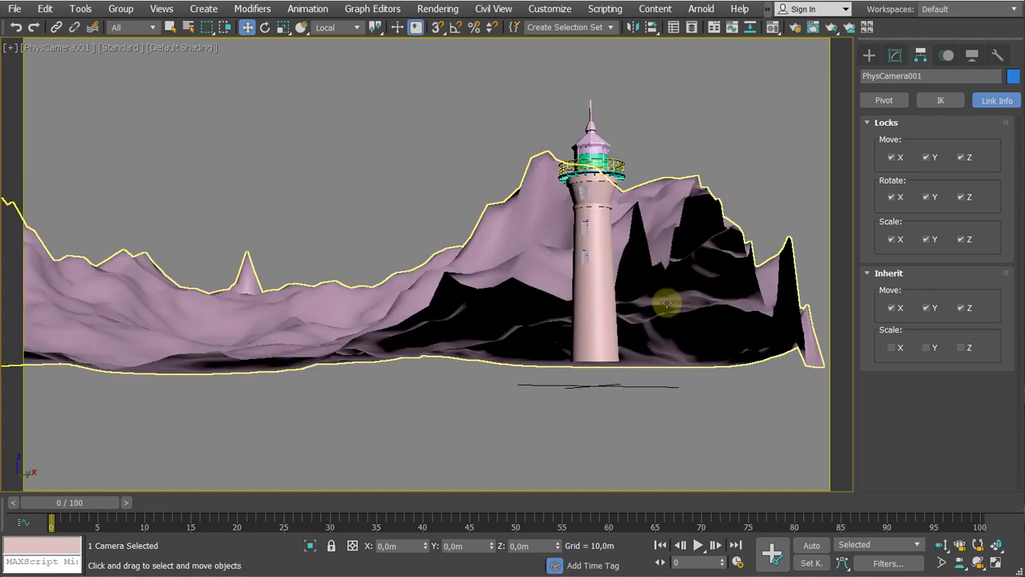
mouse_move(361, 238)
middle_down()
mouse_move(380, 264)
mouse_move(355, 250)
mouse_move(396, 247)
mouse_move(395, 233)
middle_up()
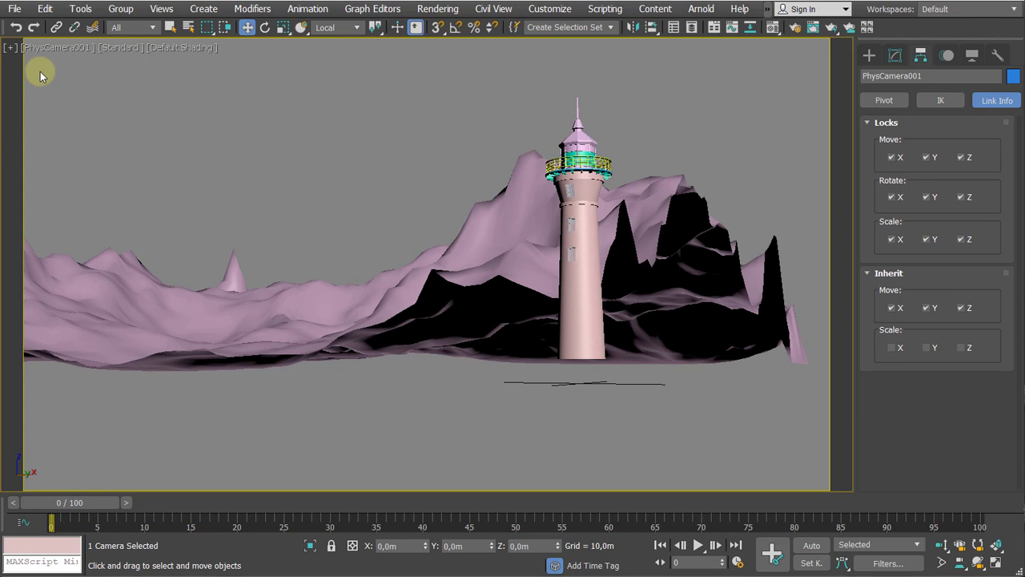
Test panning and orbiting the locked PhysCamera001 view and review its rotation locks
middle_drag(488, 283, 466, 259)
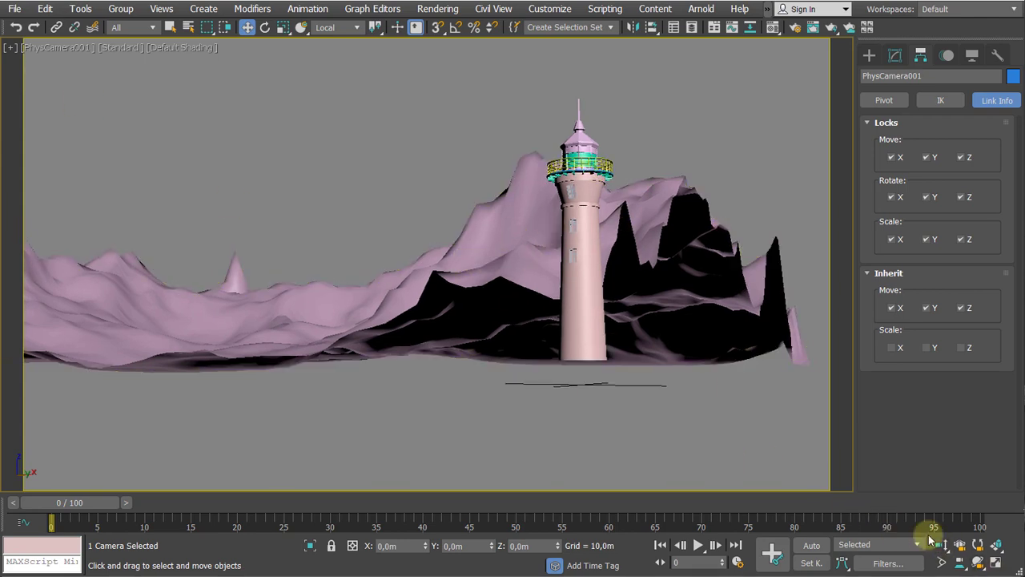
click(978, 563)
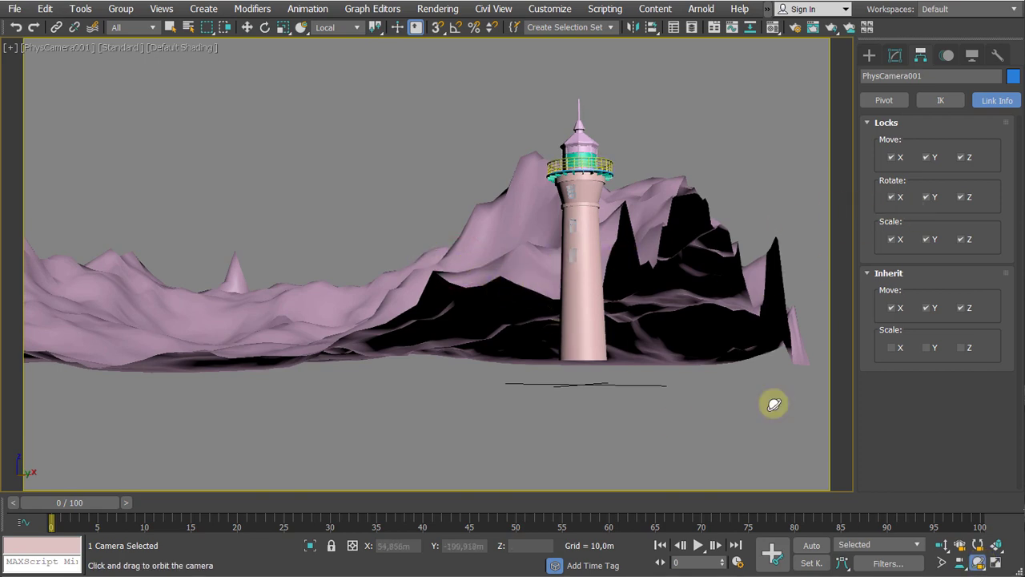
right_click(529, 302)
mouse_move(532, 286)
middle_down()
mouse_move(500, 287)
mouse_move(540, 286)
middle_up()
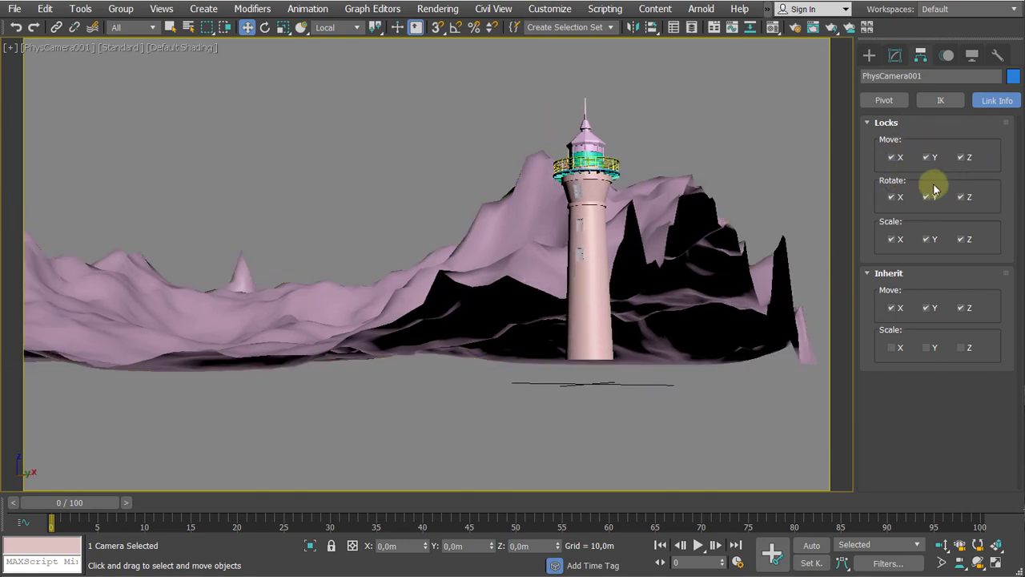
click(929, 195)
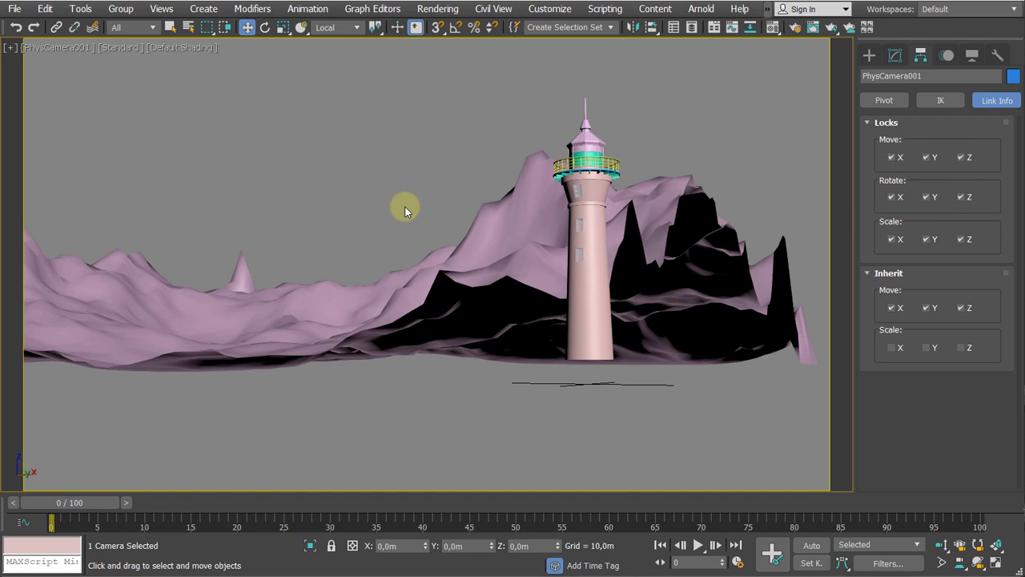
Inspect the whole scene in perspective, try to move the camera, and check the locks on PhysCamera001
key(p)
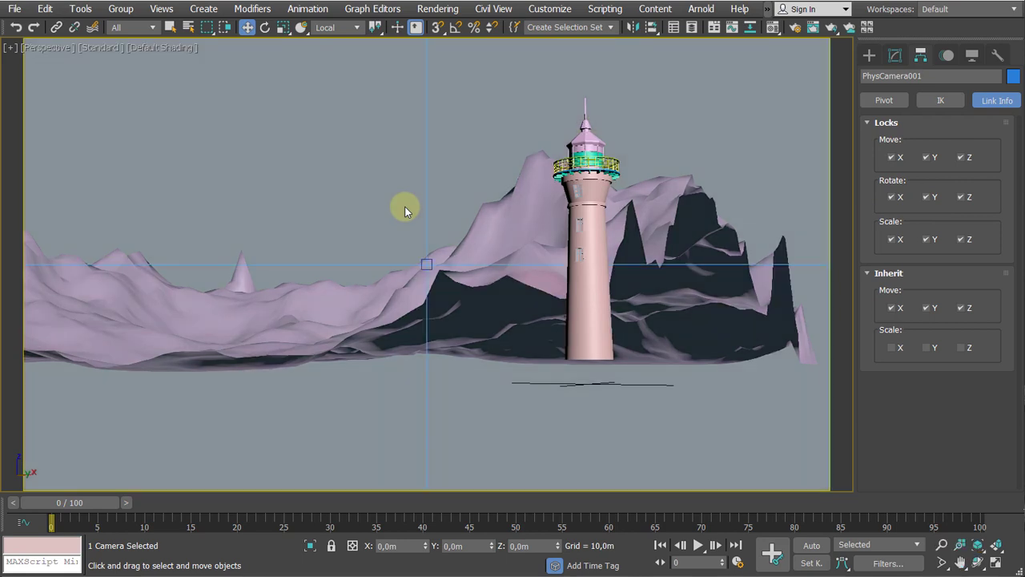
scroll(389, 206, down, 5)
alt+middle_drag(385, 200, 437, 287)
middle_drag(385, 262, 501, 373)
drag(553, 300, 488, 341)
click(601, 280)
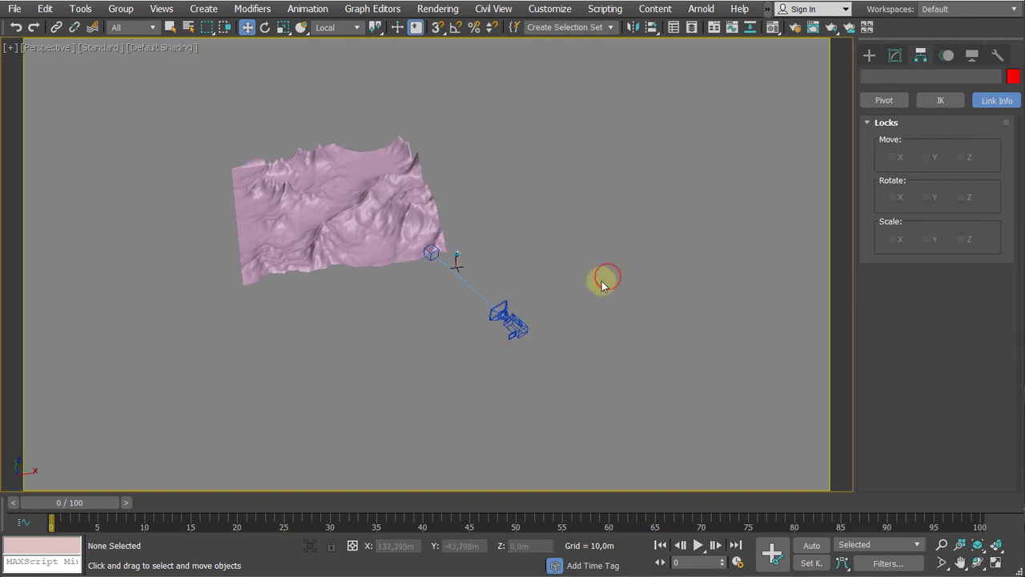
click(517, 332)
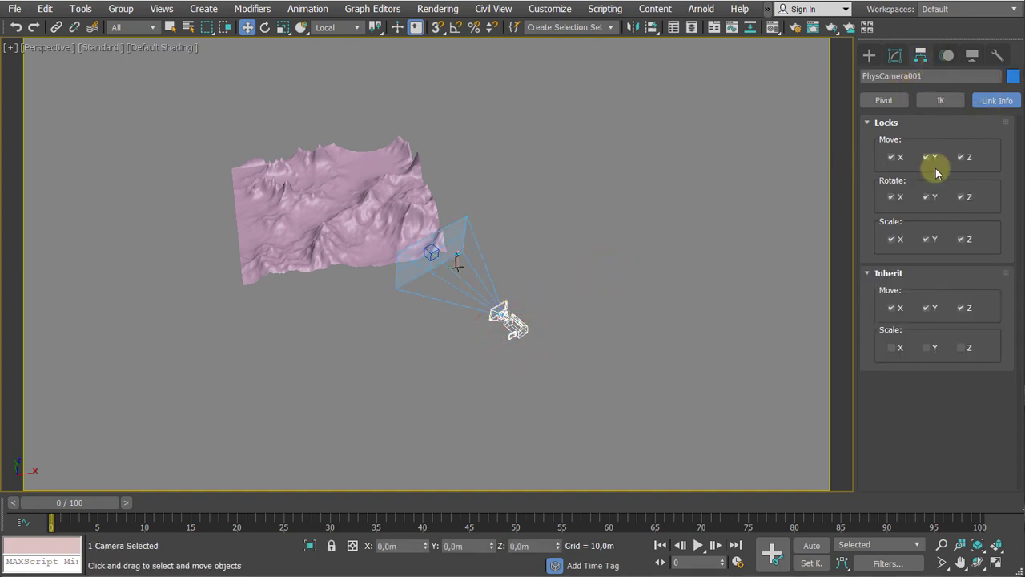
middle_drag(544, 209, 687, 229)
scroll(627, 194, up, 3)
click(687, 229)
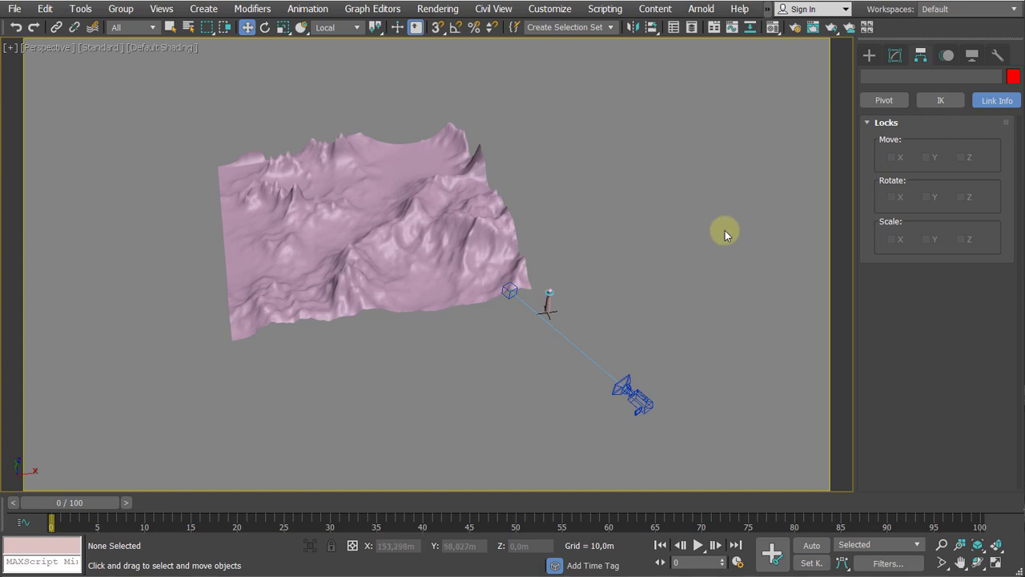
Set up a four-viewport layout with enlarged lower views, one through PhysCamera001 and the other a perspective of the scene
key(alt+w)
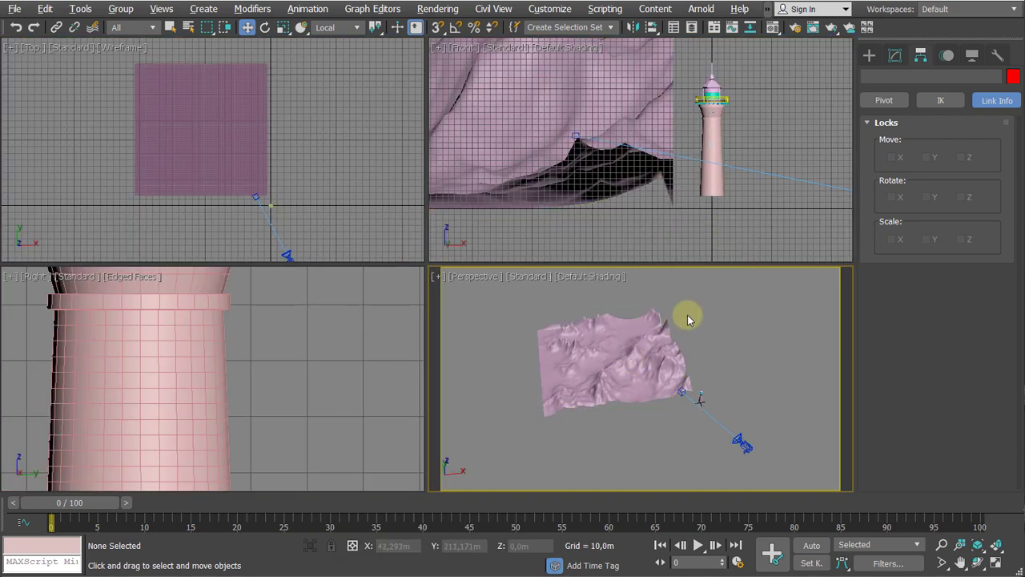
key(c)
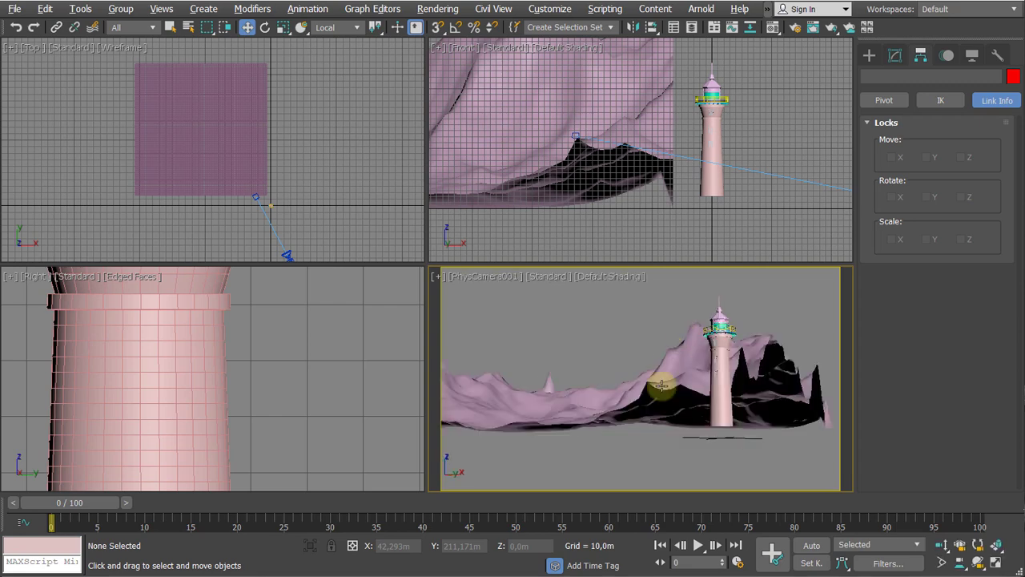
middle_drag(265, 109, 231, 136)
scroll(230, 136, down, 2)
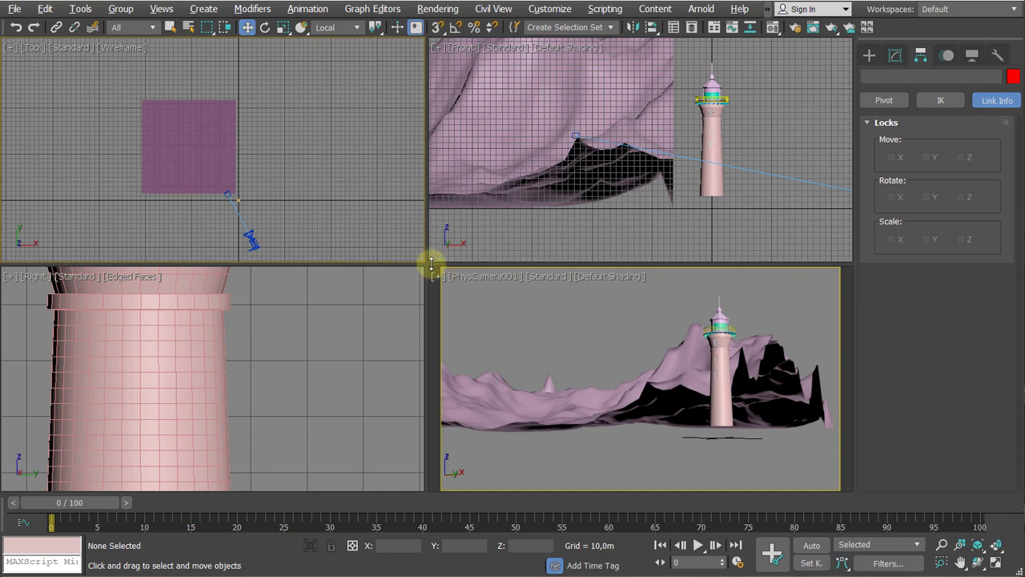
drag(426, 265, 431, 105)
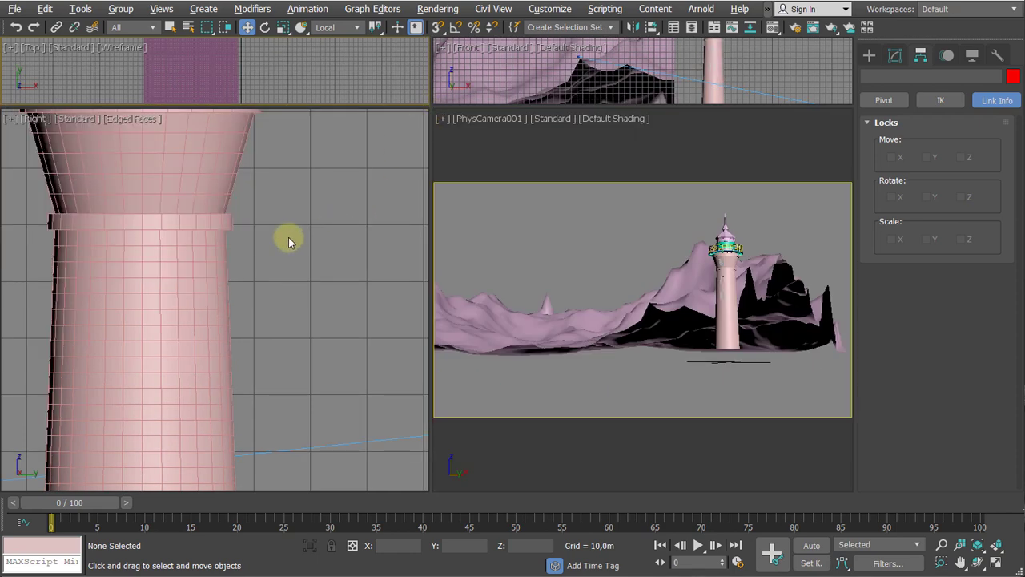
middle_drag(288, 239, 284, 331)
key(p)
scroll(287, 267, down, 6)
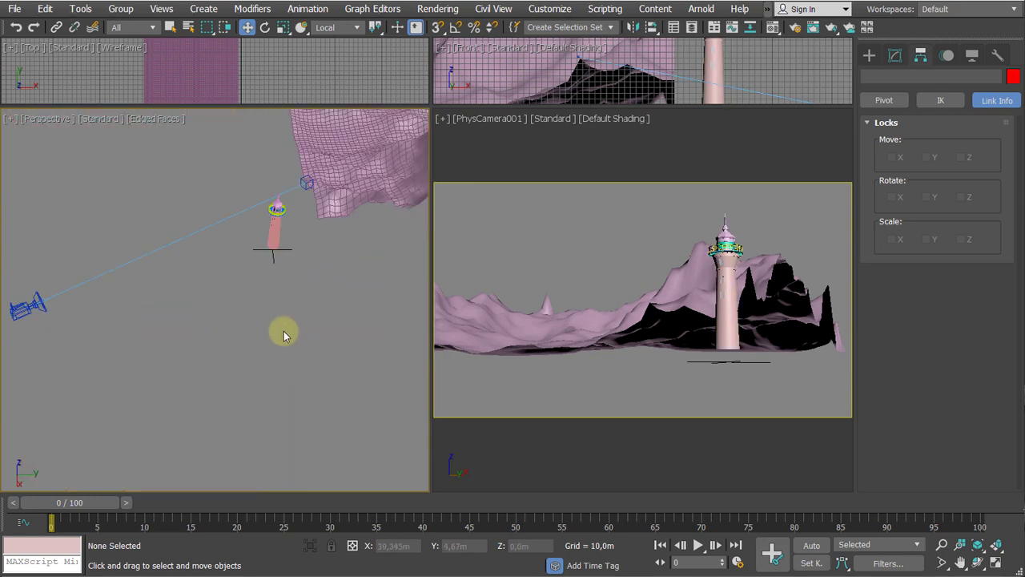
Rotate Environ_Mountain_001 about its Z axis so a different mountain profile forms the backdrop in the camera view
click(396, 177)
scroll(243, 251, down, 5)
alt+middle_drag(243, 252, 293, 327)
scroll(156, 354, down, 3)
key(e)
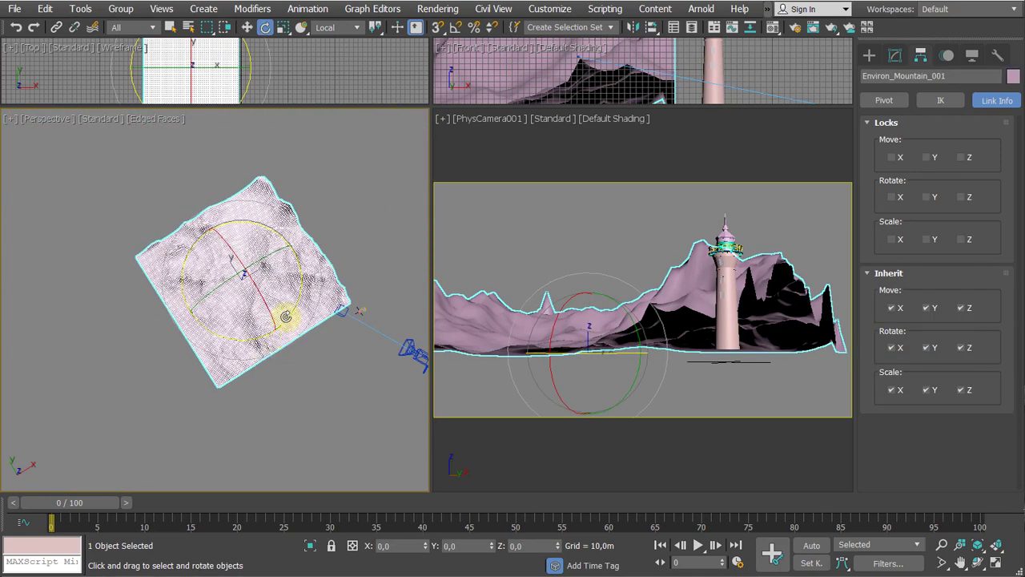
drag(286, 316, 321, 294)
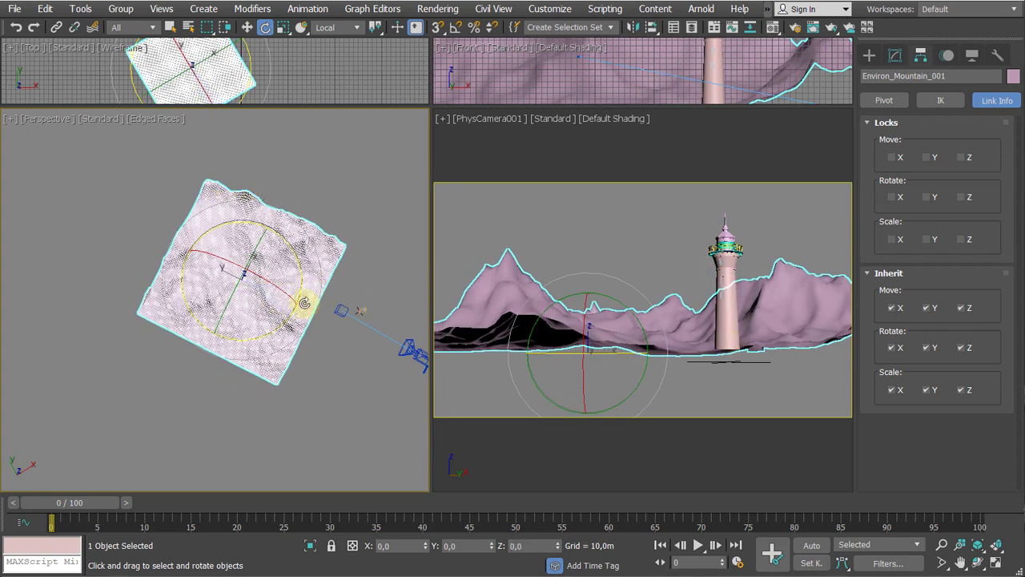
Lower Environ_Mountain_001 slightly along its Z axis so its base sits below the lighthouse foot in the camera view
alt+middle_drag(305, 302, 178, 233)
key(w)
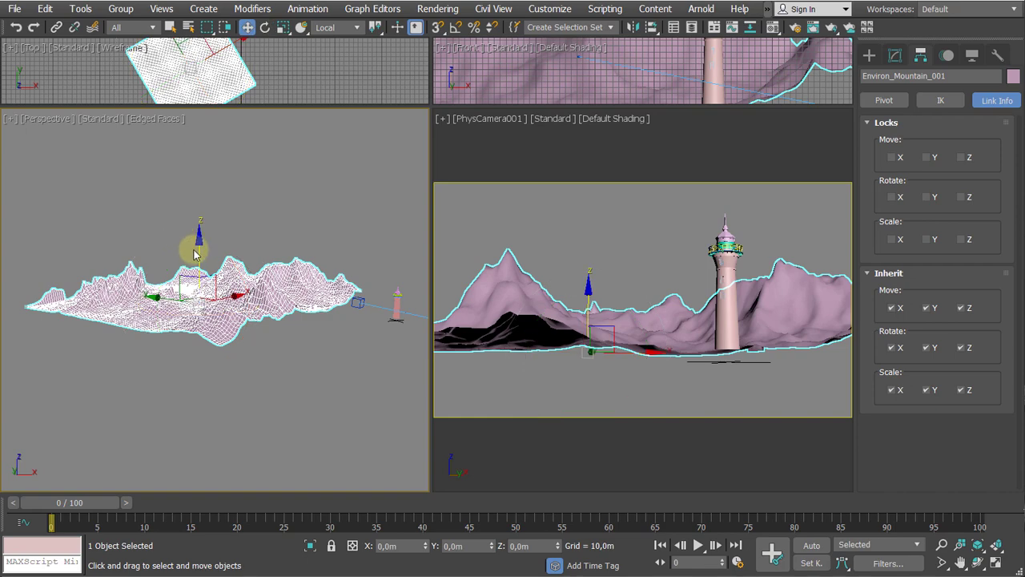
mouse_move(196, 251)
mouse_down()
mouse_move(195, 266)
mouse_move(198, 253)
mouse_up()
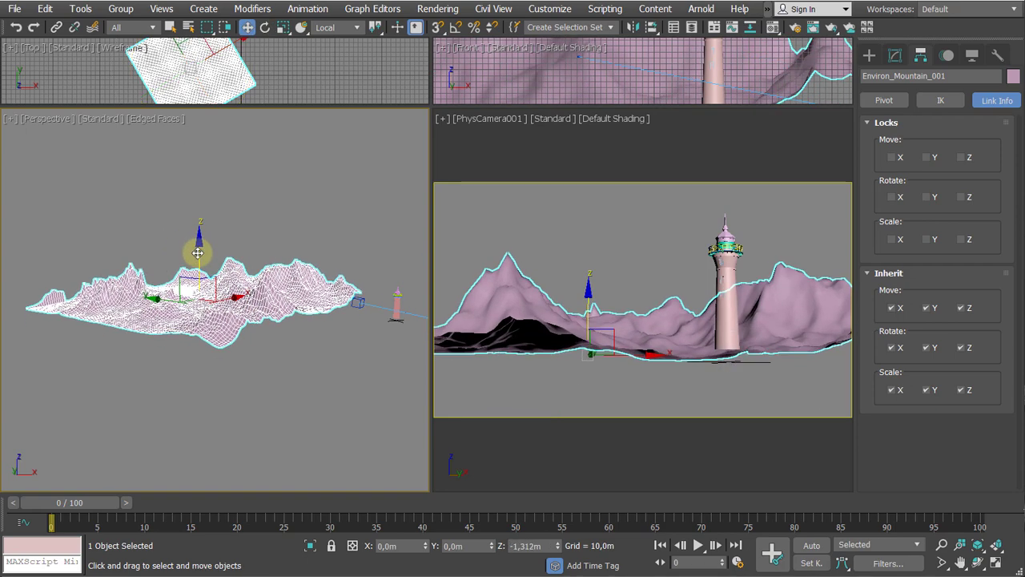
middle_drag(232, 301, 204, 313)
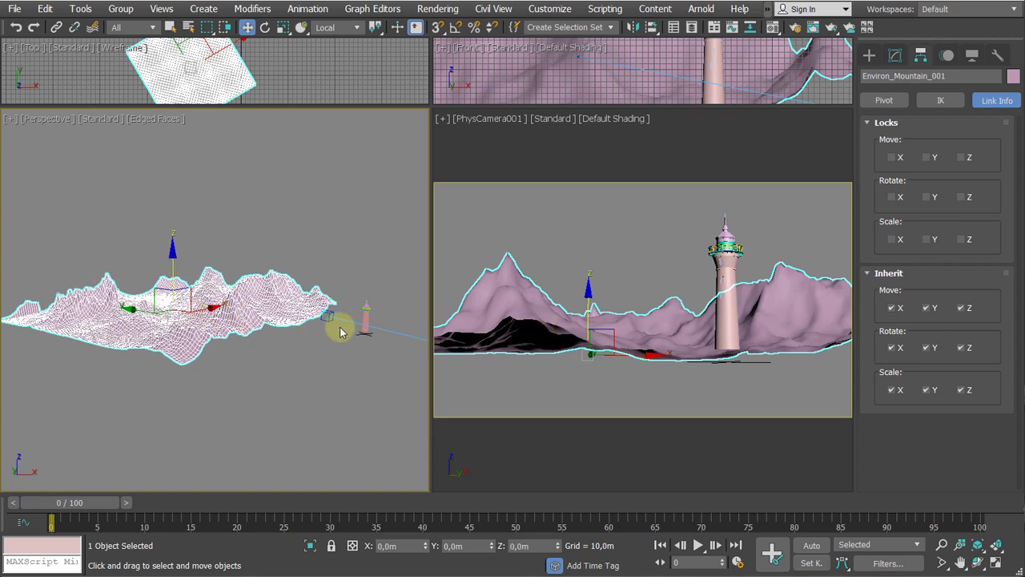
scroll(248, 280, down, 5)
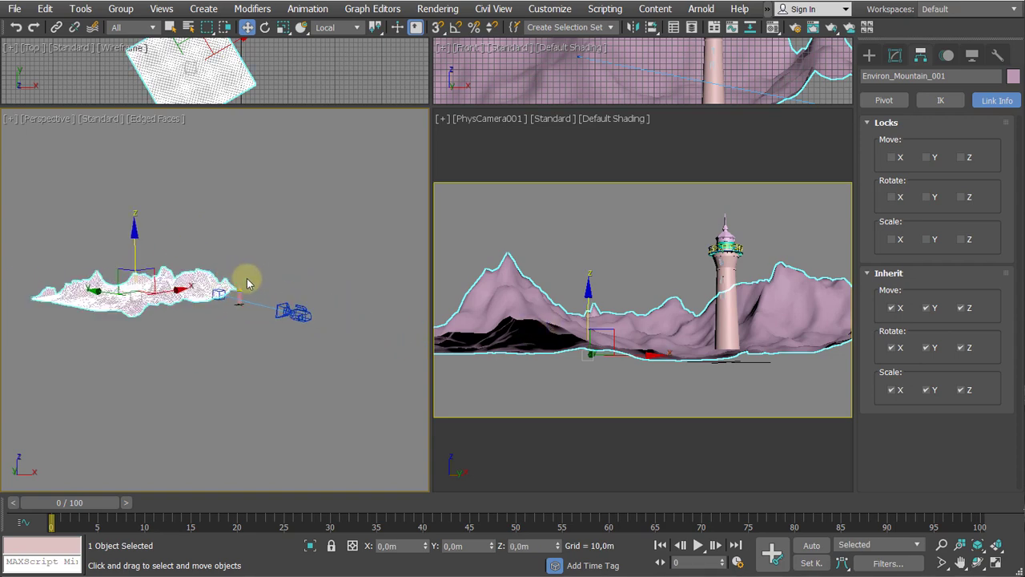
scroll(267, 321, up, 4)
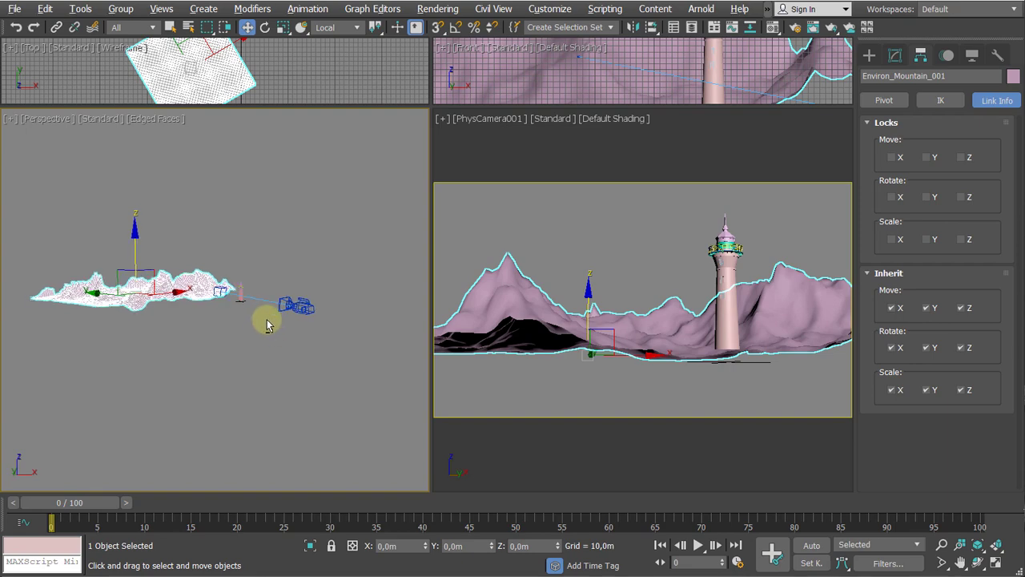
alt+middle_drag(306, 311, 262, 274)
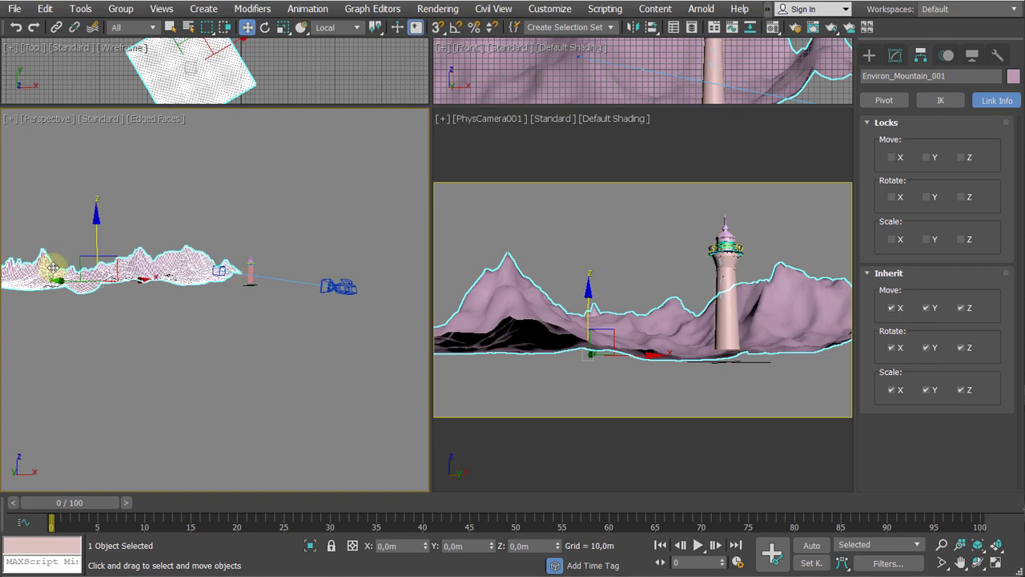
mouse_move(99, 231)
mouse_down()
mouse_move(96, 245)
mouse_move(98, 234)
mouse_up()
Lower the lighthouse slightly in the scene and clear the selection
click(243, 273)
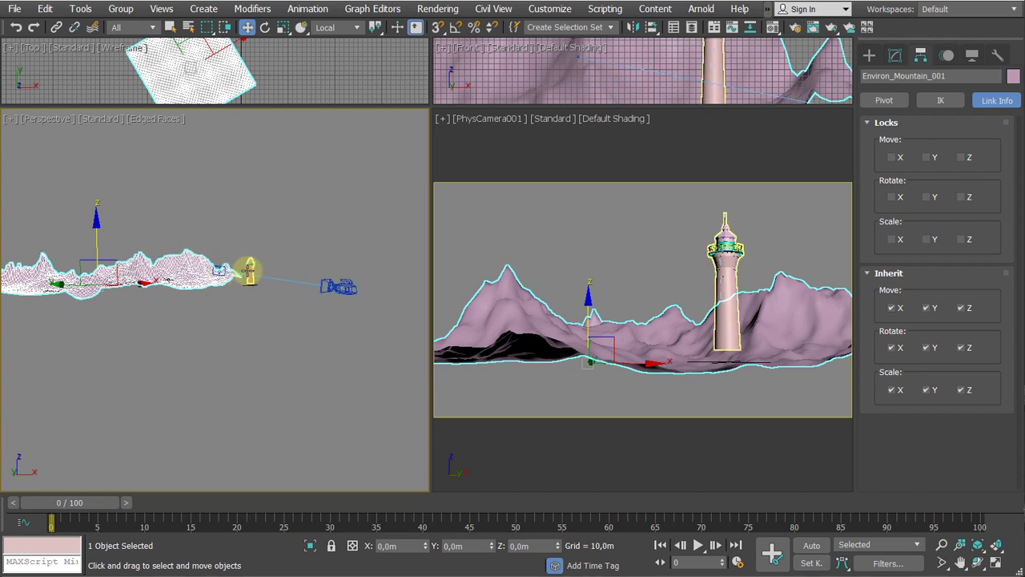
drag(253, 223, 258, 225)
click(200, 216)
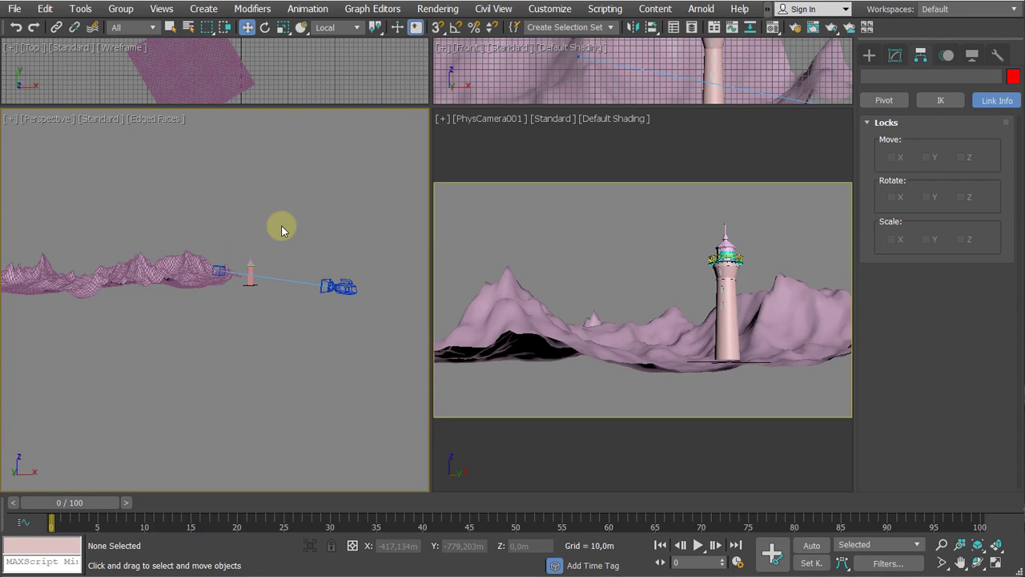
Create a plane about 729 m long and 734 m wide in the top view, covering the mountain, lighthouse and camera
key(t)
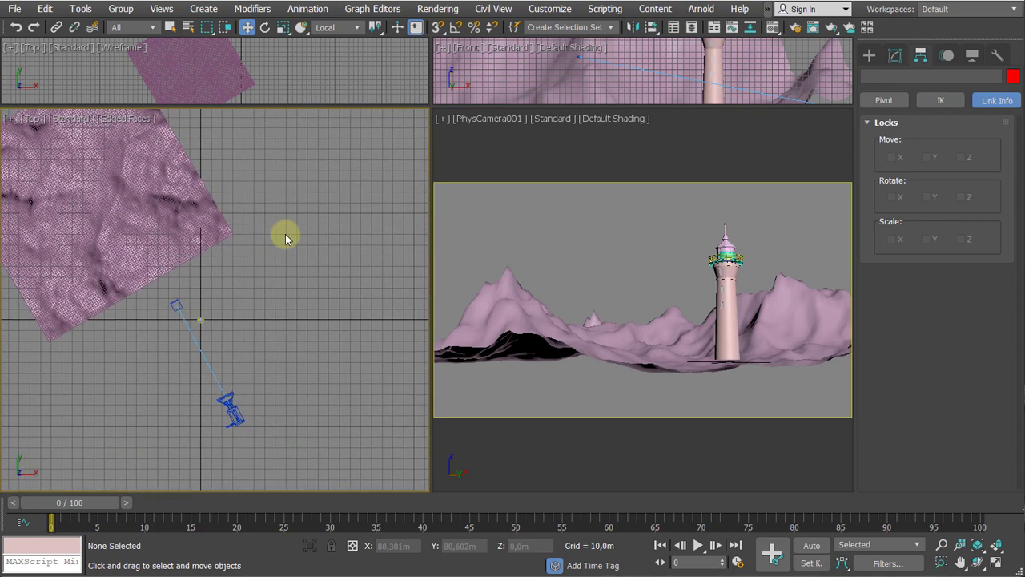
click(869, 58)
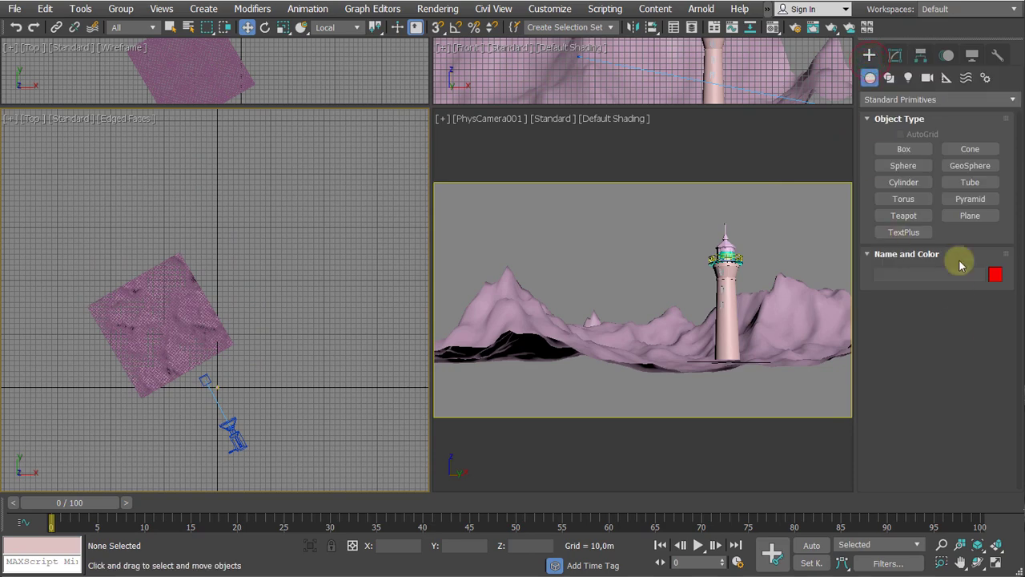
click(970, 216)
scroll(152, 248, down, 5)
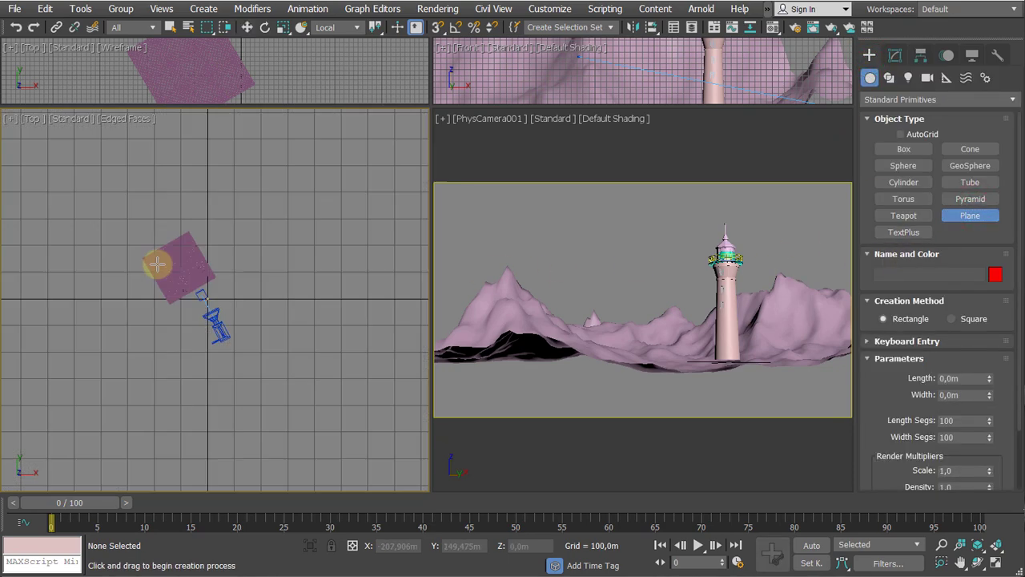
drag(91, 190, 286, 386)
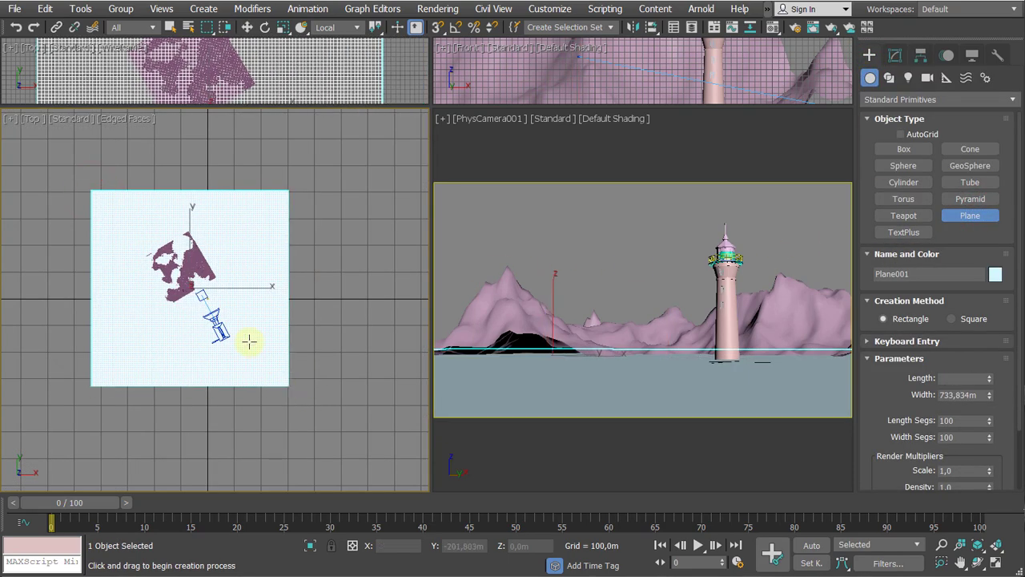
key(w)
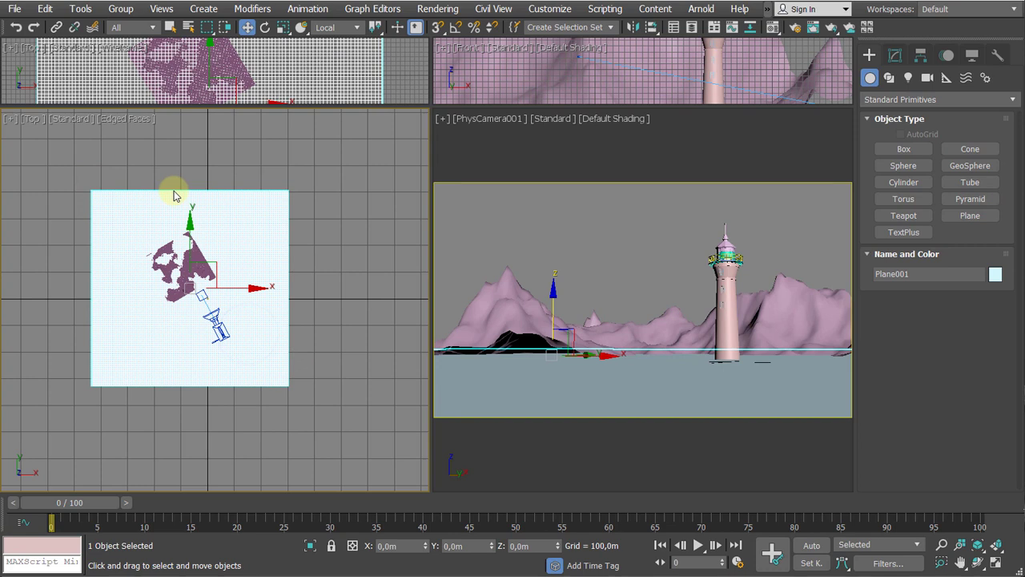
Reduce the new plane's length and width segments to 1 each and deselect it
click(895, 54)
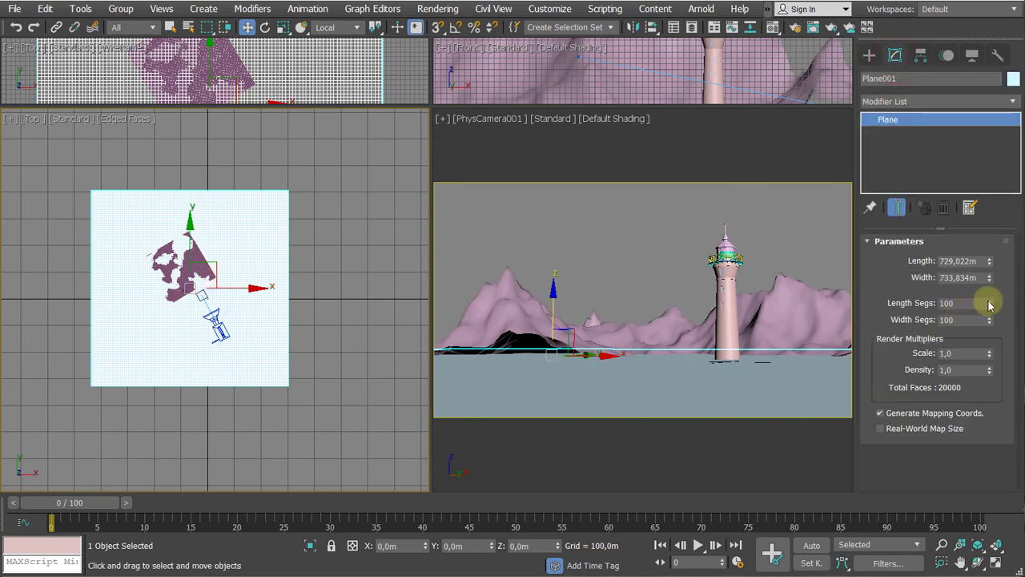
right_click(989, 303)
right_click(989, 320)
scroll(328, 288, up, 2)
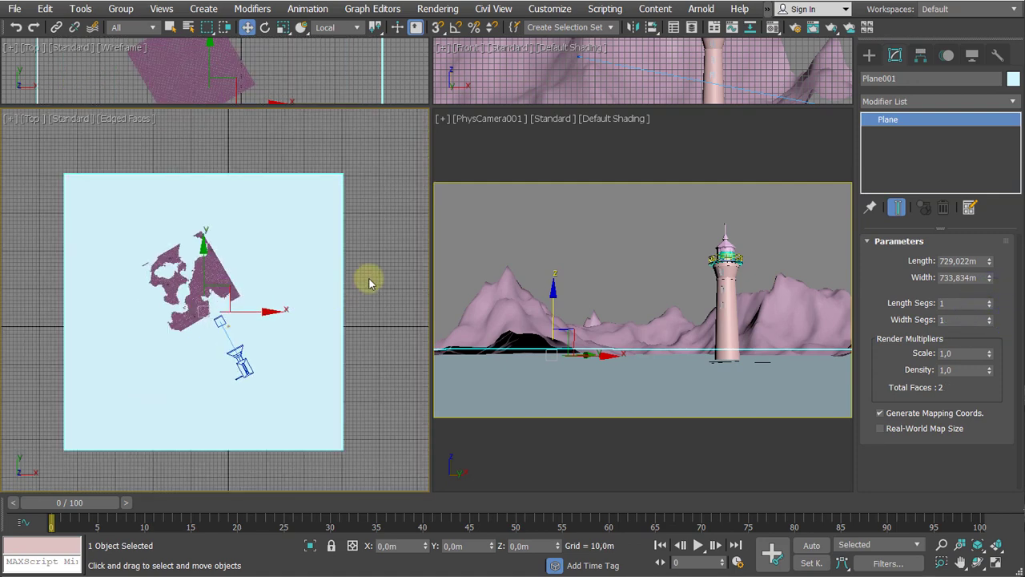
click(369, 282)
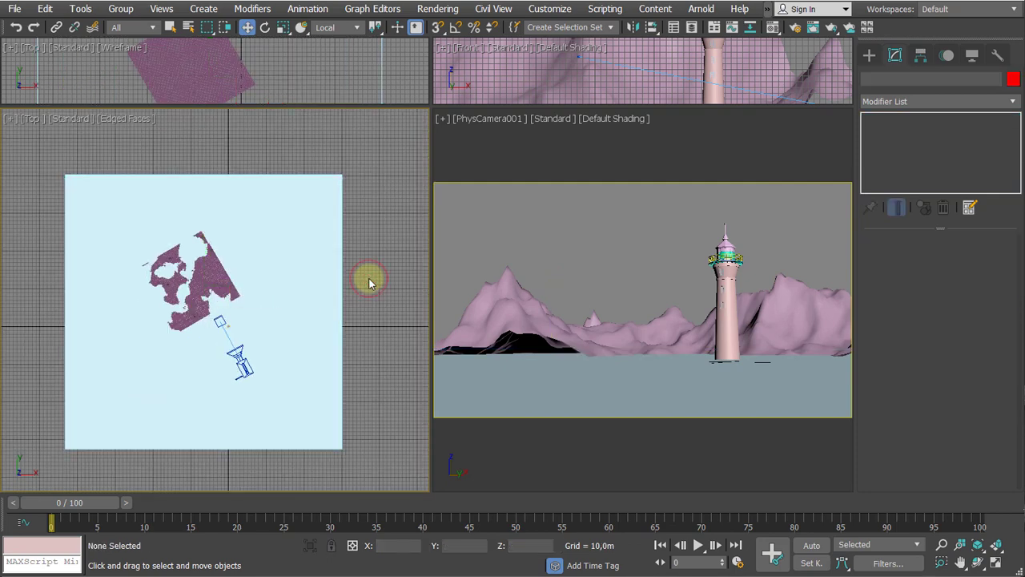
Select Environ_Mountain_001 in a perspective view and set the reference coordinate system to View
click(703, 402)
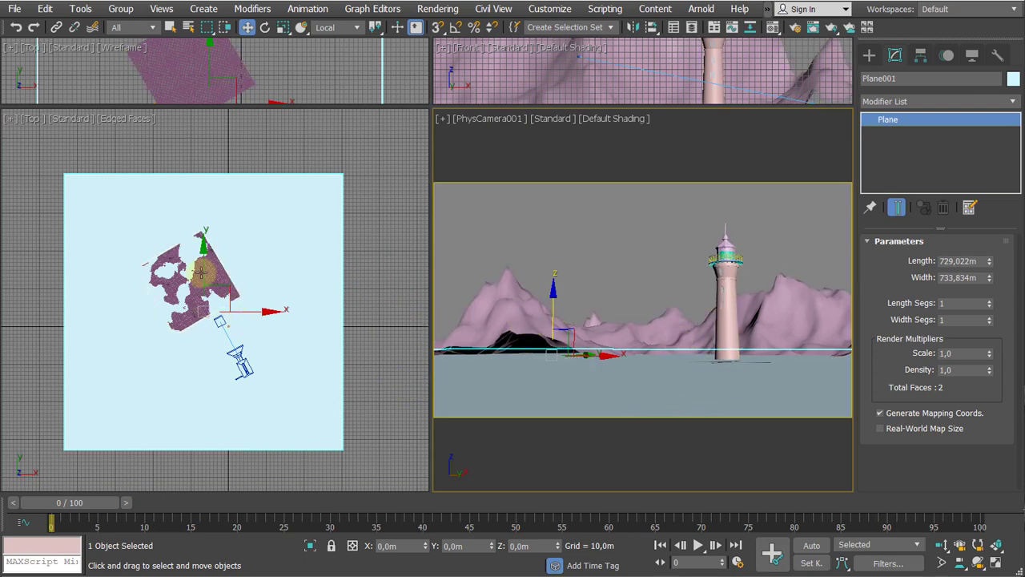
click(216, 269)
key(p)
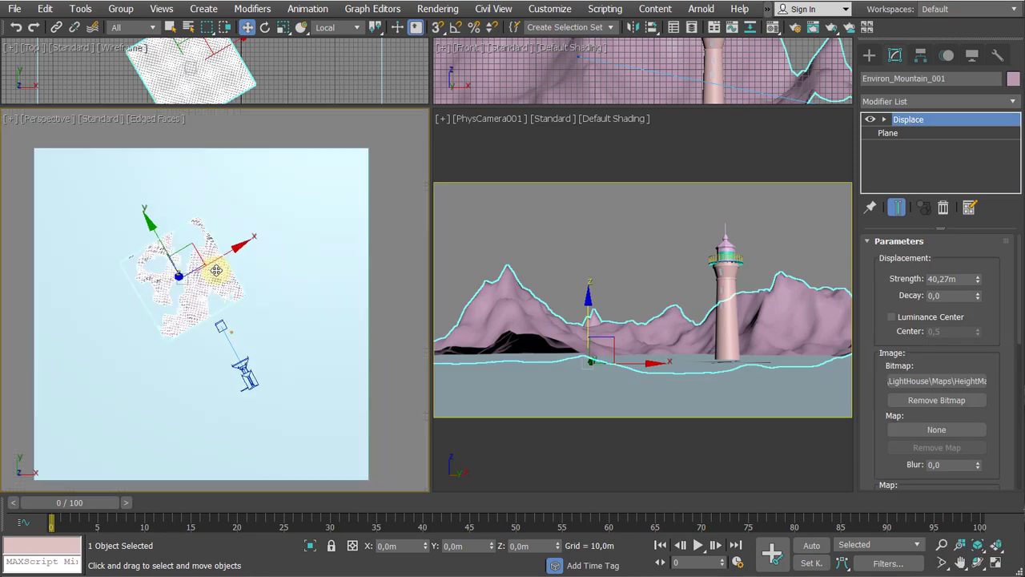
click(332, 27)
click(322, 41)
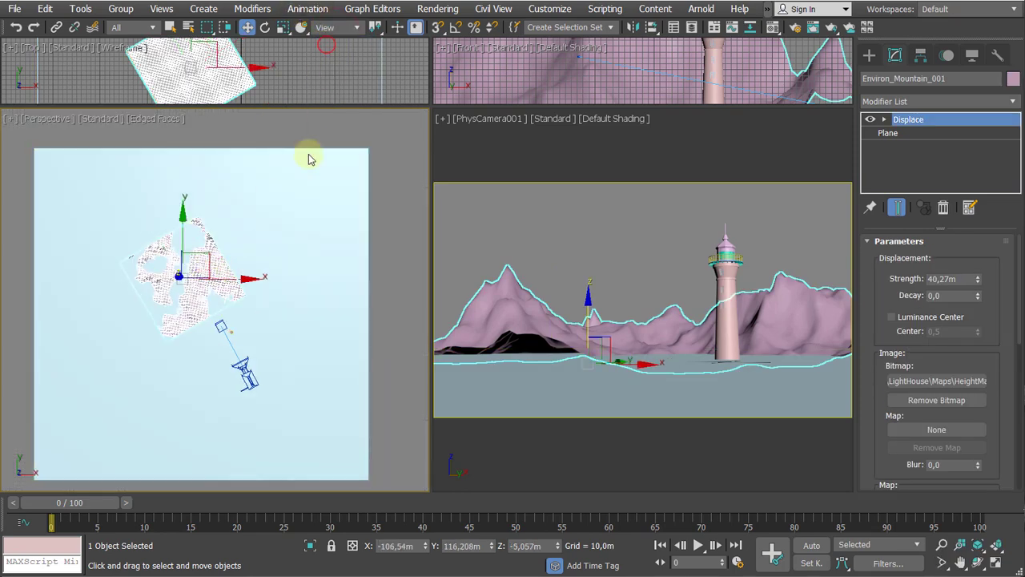
alt+middle_drag(304, 156, 275, 373)
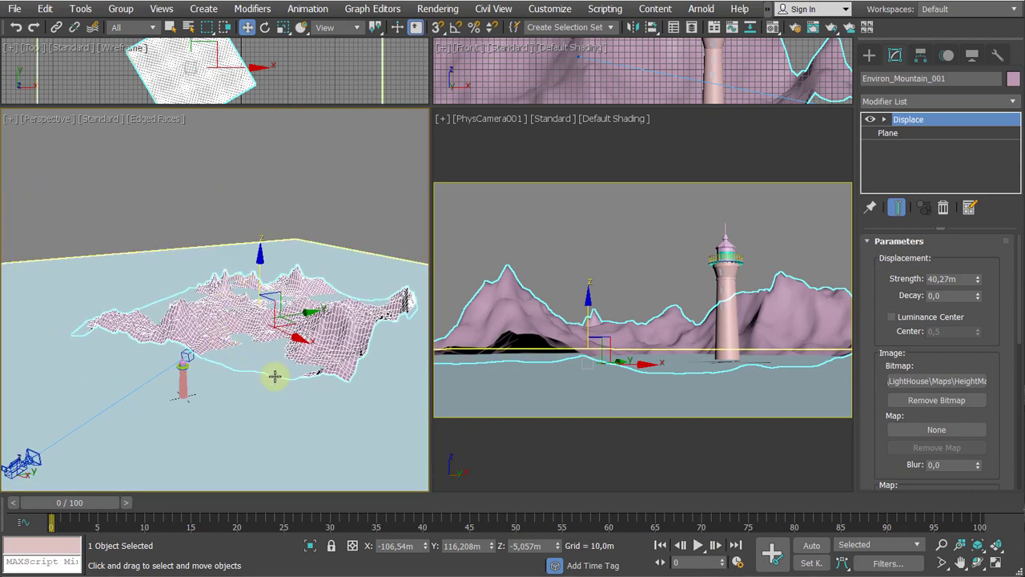
Rotate Environ_Mountain_001 horizontally and move it behind the lighthouse to about X -80.8 m, Y 185.4 m
key(e)
drag(275, 340, 255, 399)
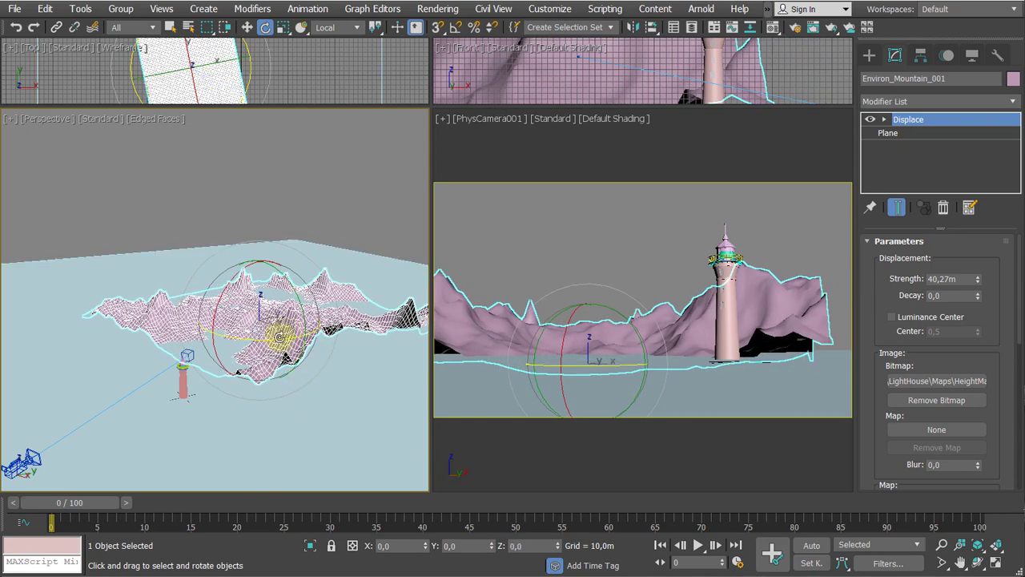
key(r)
drag(259, 313, 370, 302)
key(w)
key(e)
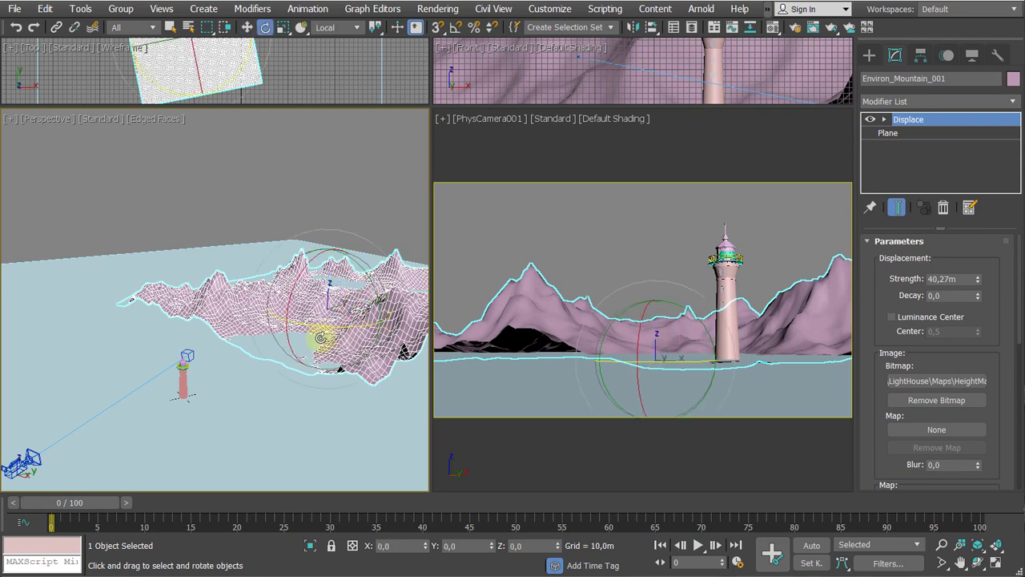
drag(326, 327, 385, 335)
key(w)
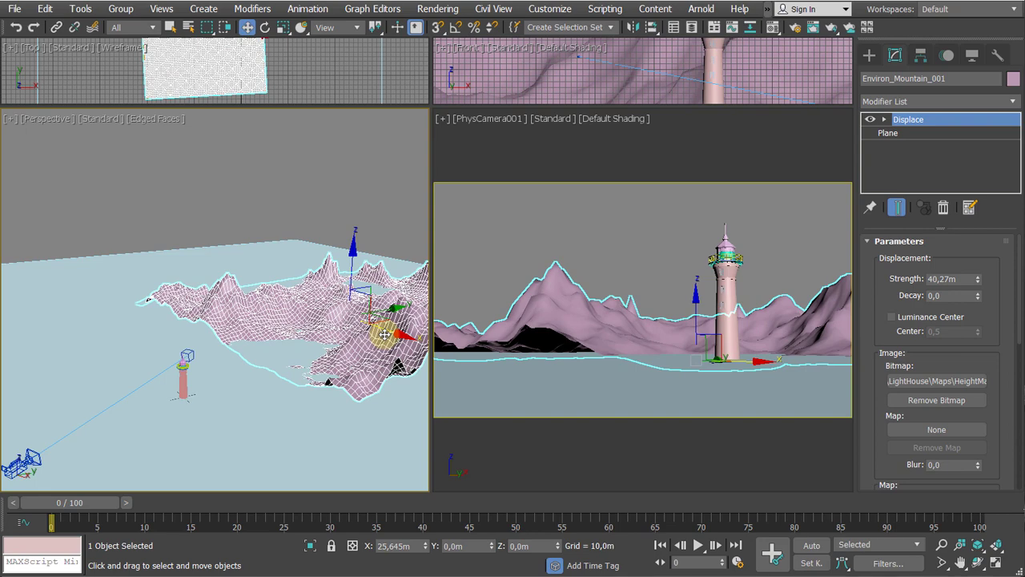
drag(384, 335, 416, 362)
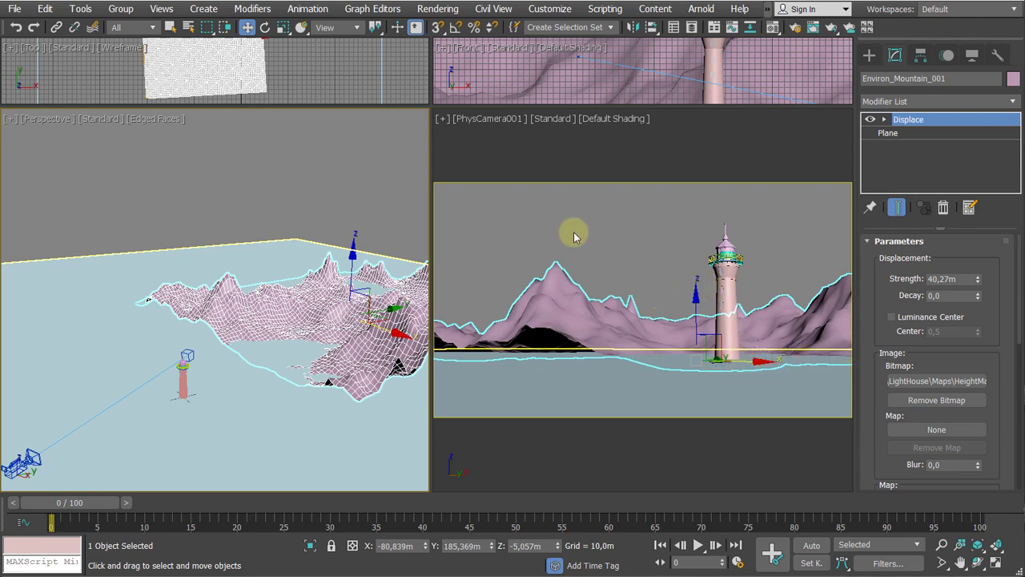
Add an Edit Poly modifier to the mountain and select a vertex above the dark gap at the base of the tall peak
click(551, 307)
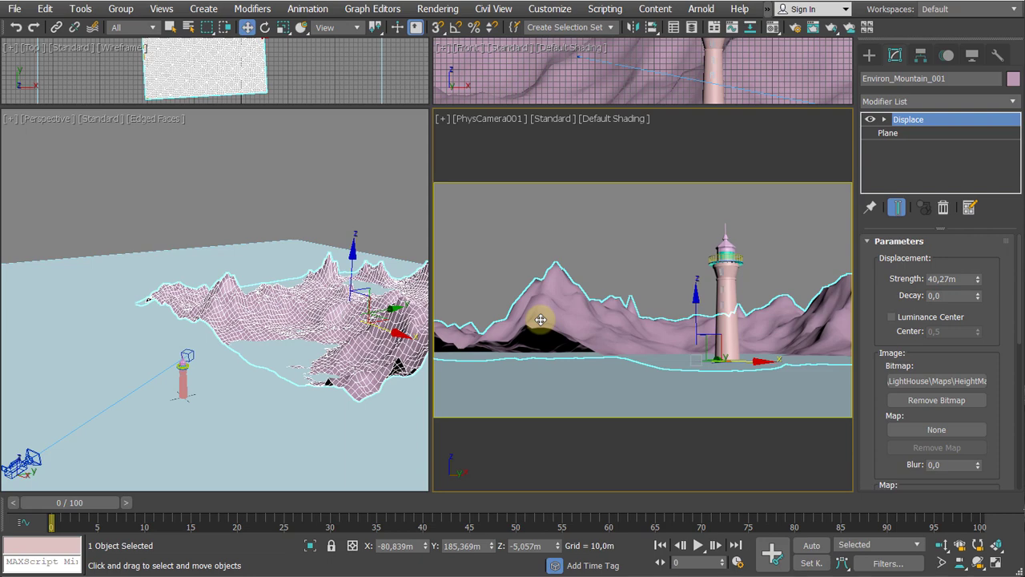
click(928, 102)
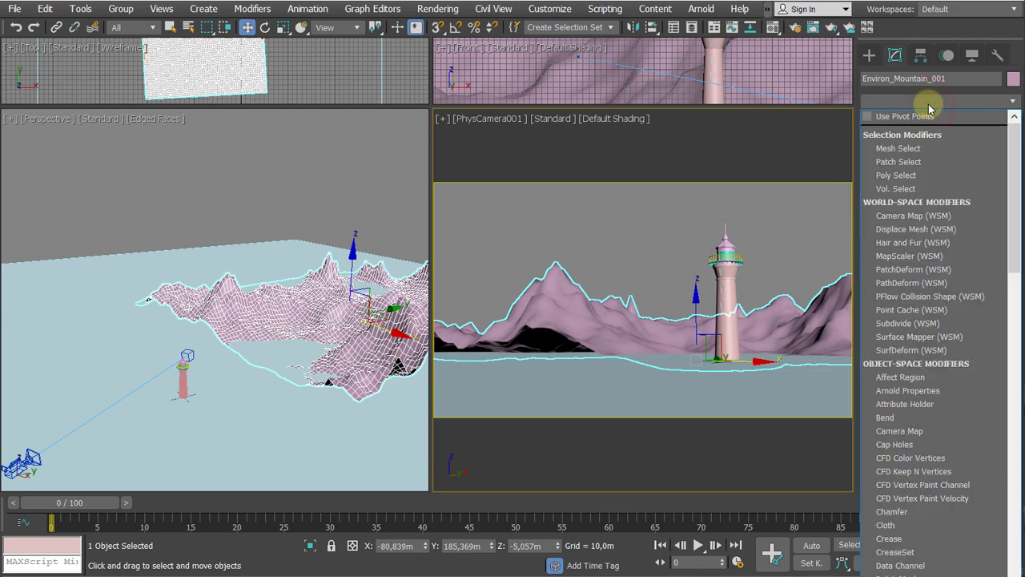
scroll(921, 133, down, 10)
click(904, 155)
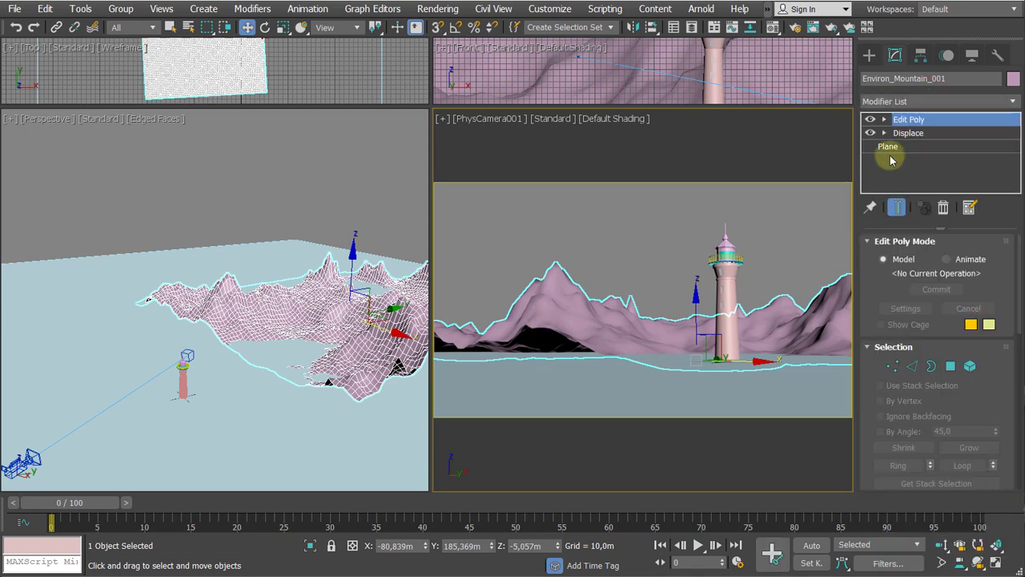
click(884, 119)
click(911, 133)
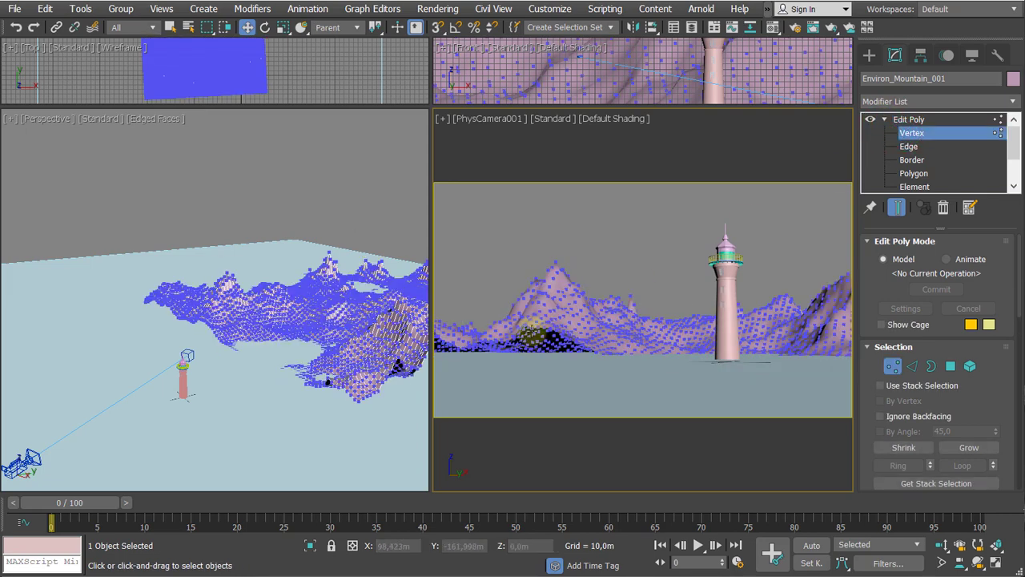
click(533, 326)
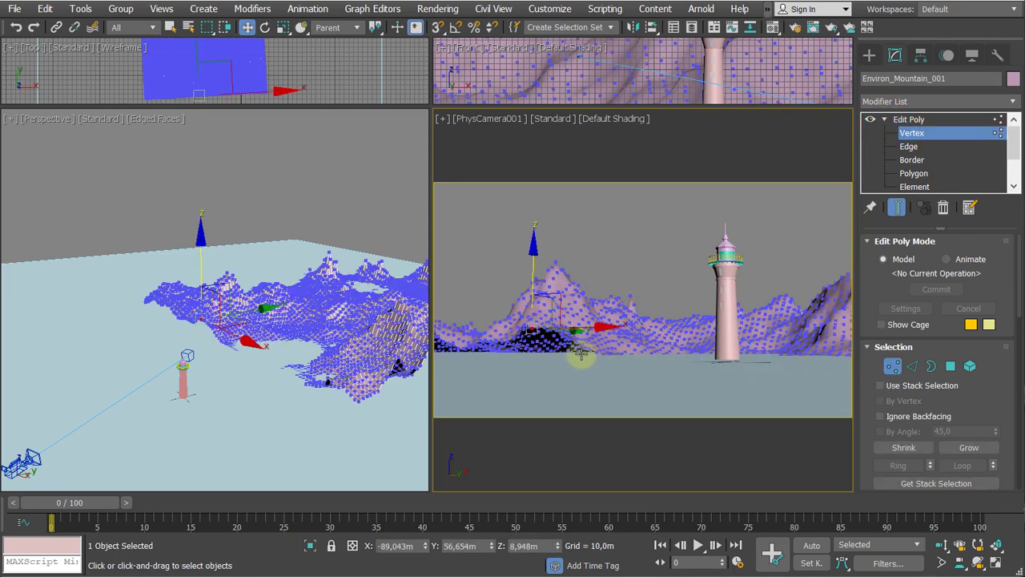
Enable Soft Selection for the chosen vertex and set its falloff to about 70.6 m
key(F3)
key(F3)
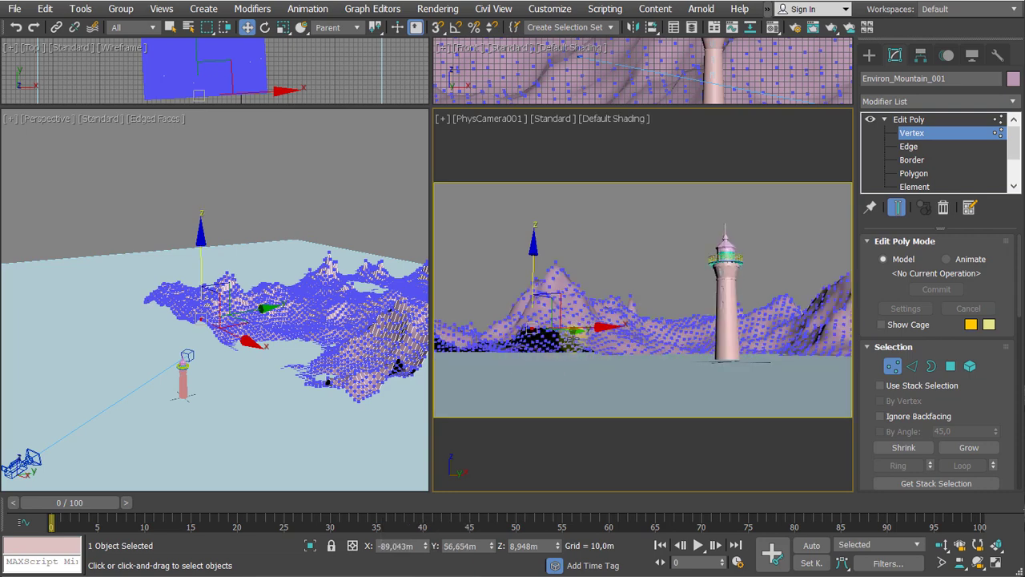
scroll(1000, 347, down, 5)
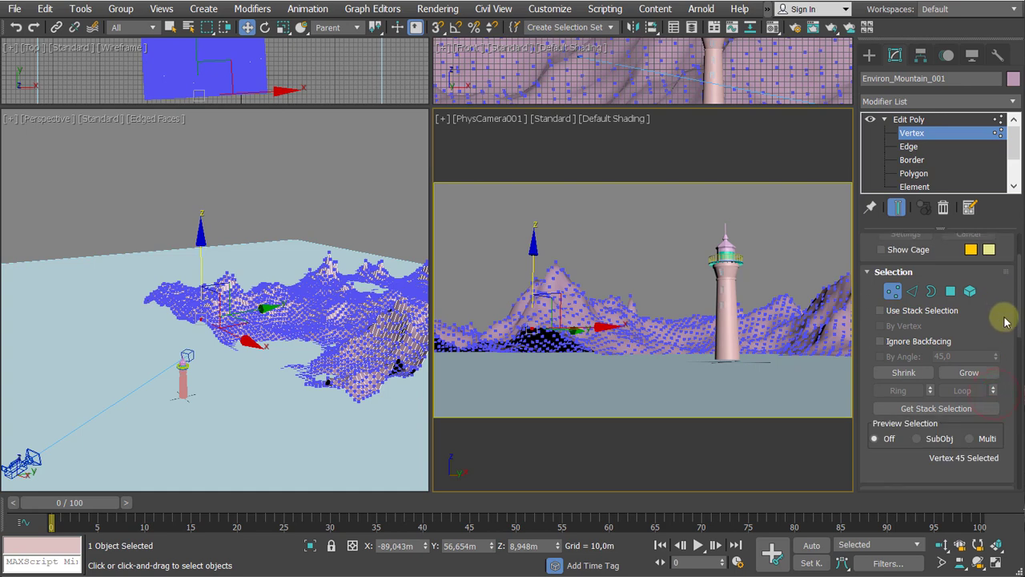
click(885, 358)
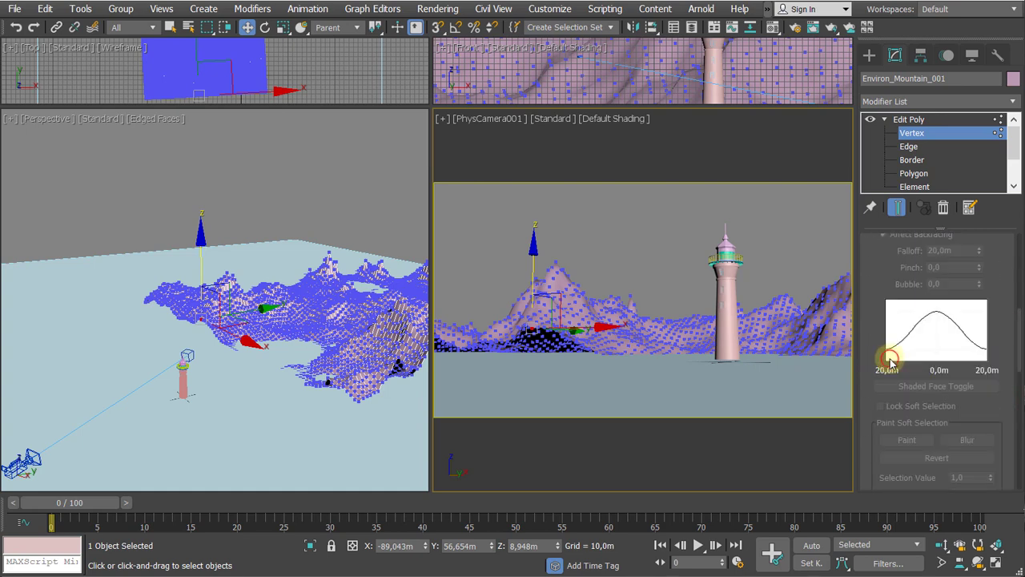
scroll(889, 327, up, 2)
click(880, 269)
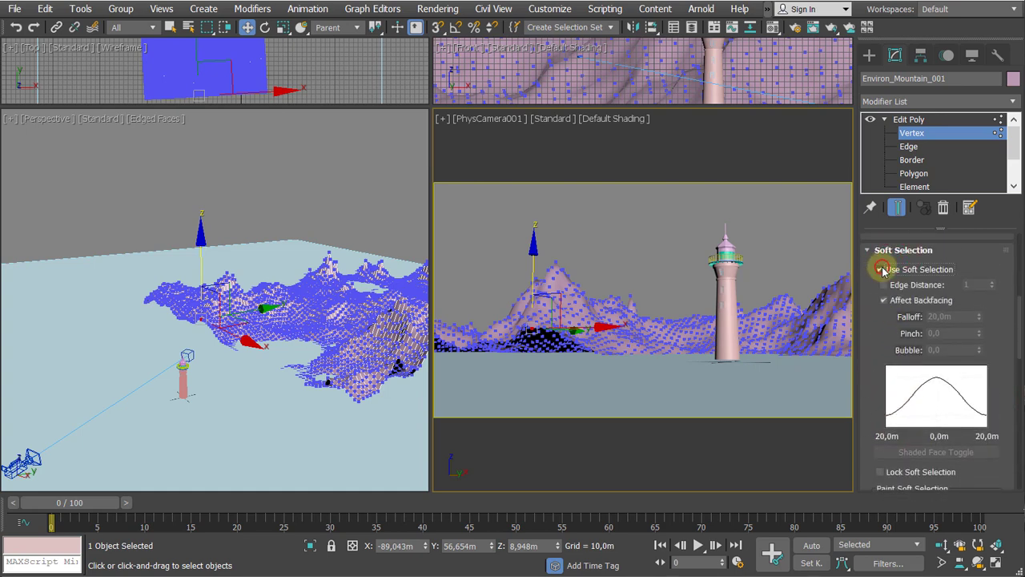
drag(885, 334, 885, 345)
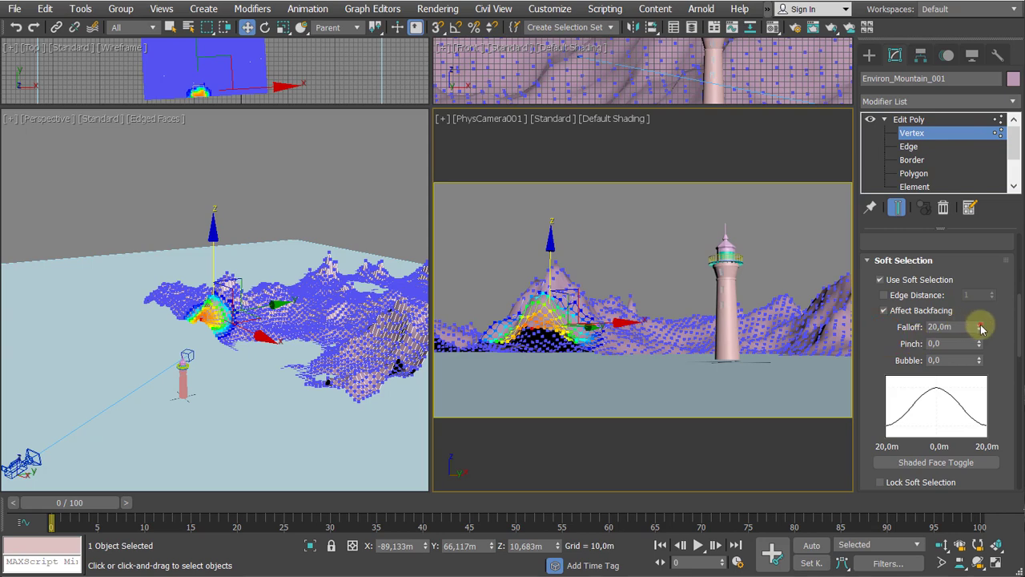
drag(982, 328, 996, 165)
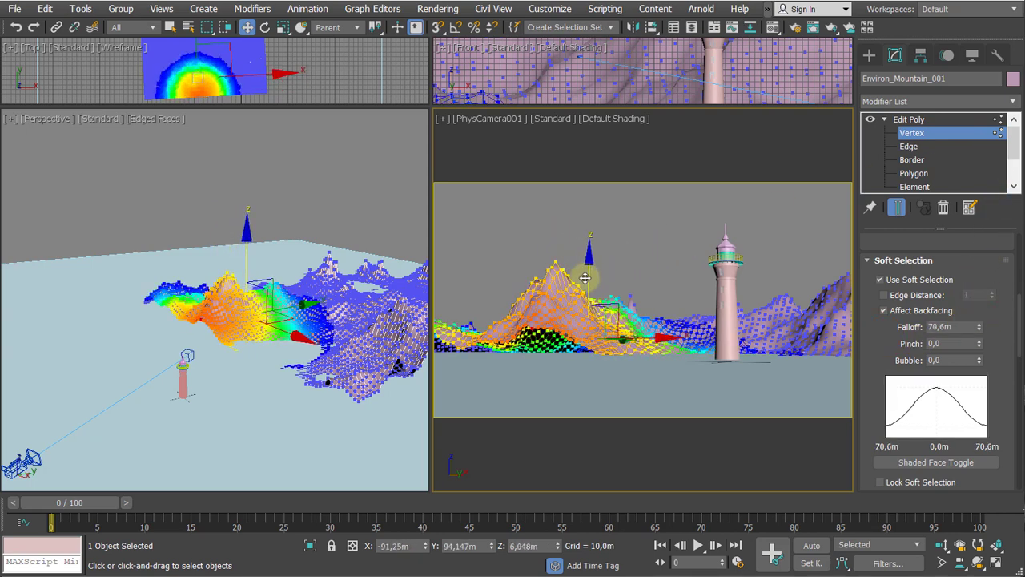
Lower the soft-selected part of the mountain until its open edge sinks below the water plane, and leave vertex editing
drag(586, 281, 588, 302)
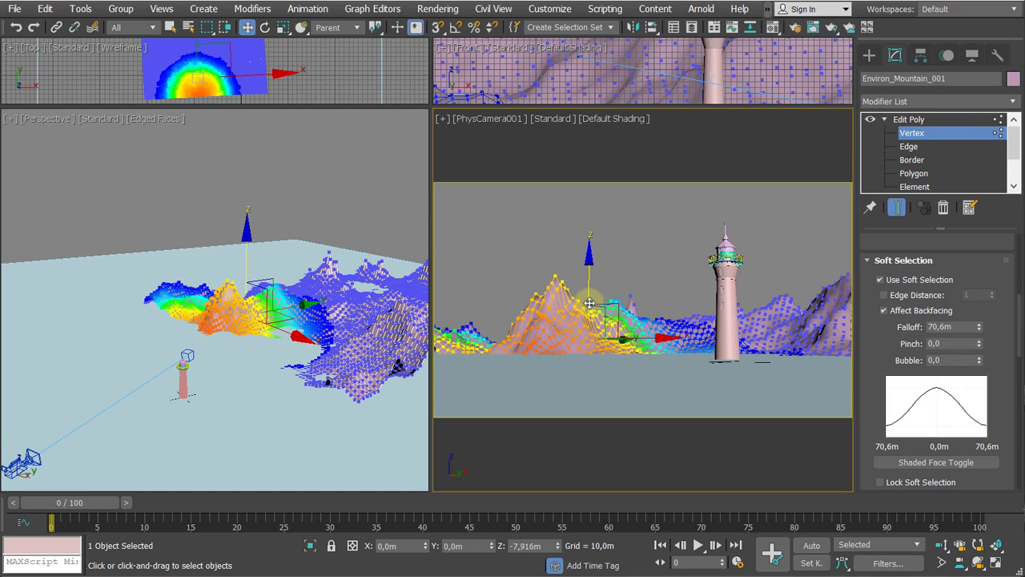
drag(590, 303, 589, 302)
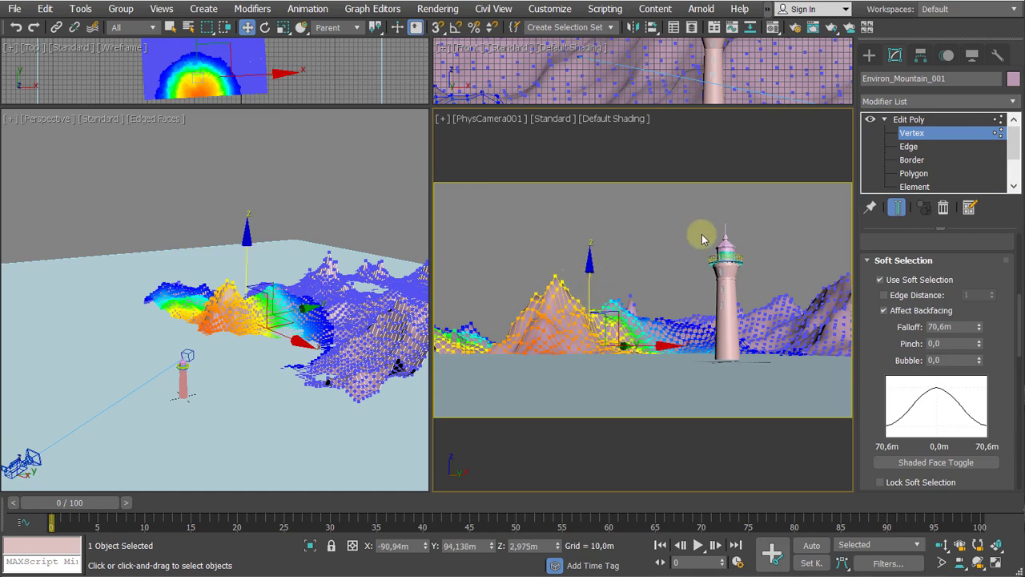
click(927, 120)
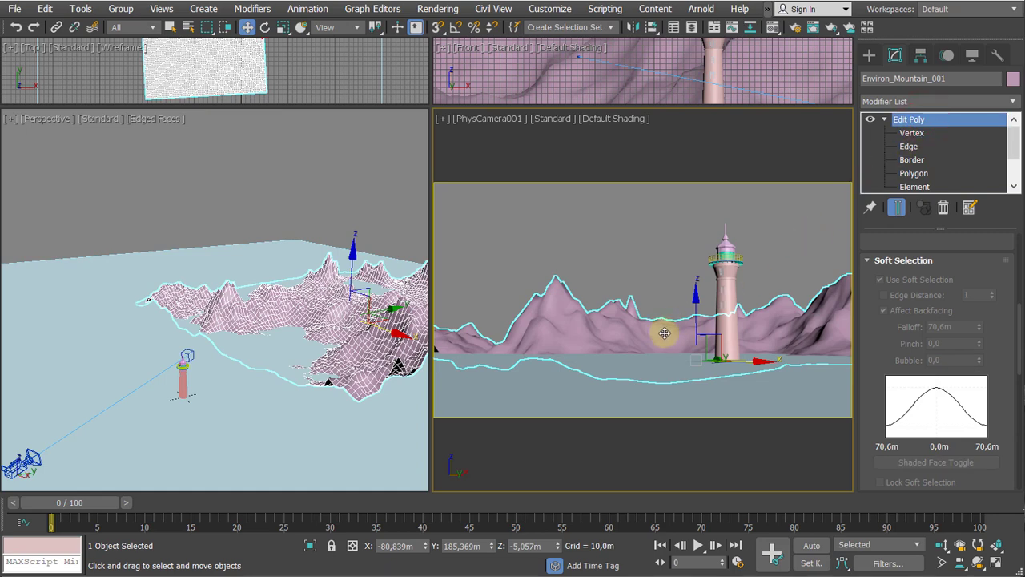
Soft-select a vertex at the mountain's far corner, lower that area toward the water, and deselect the mountain
click(910, 133)
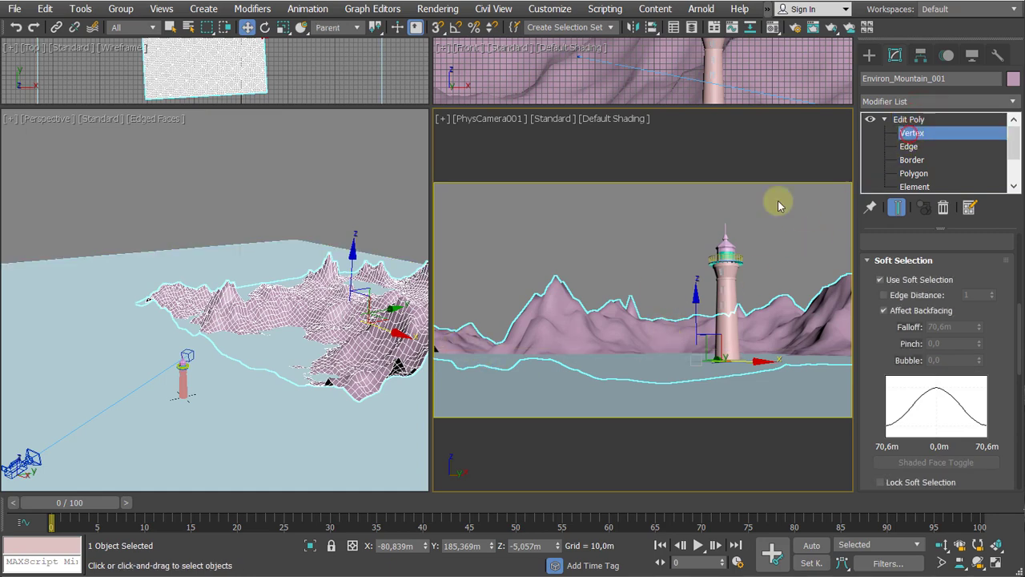
click(437, 351)
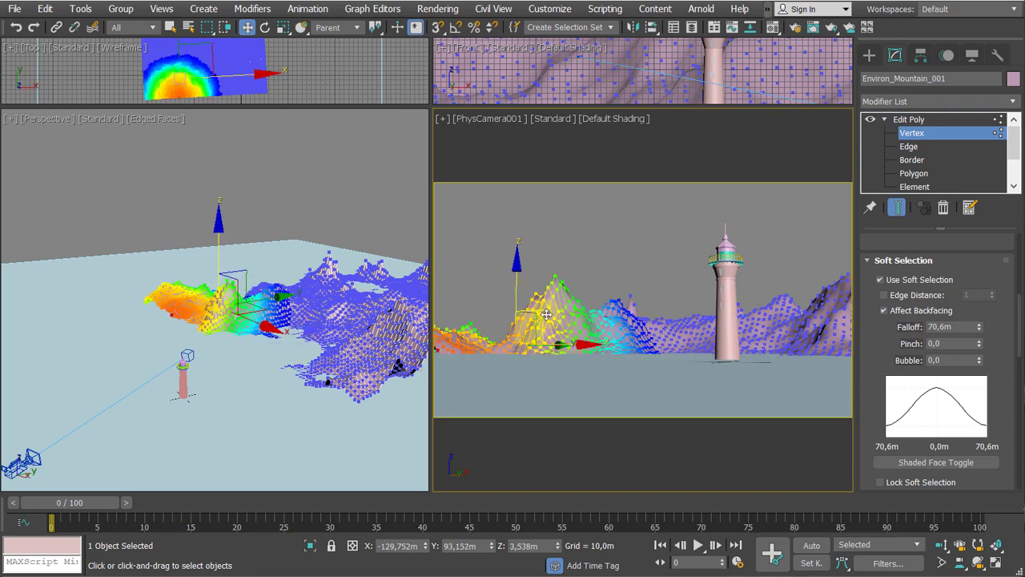
click(160, 302)
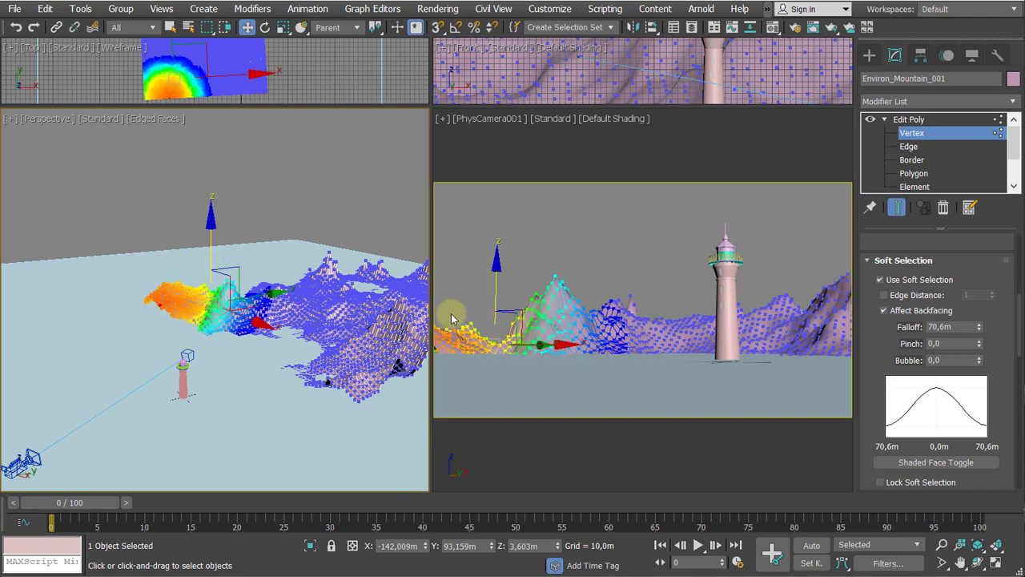
drag(215, 242, 214, 260)
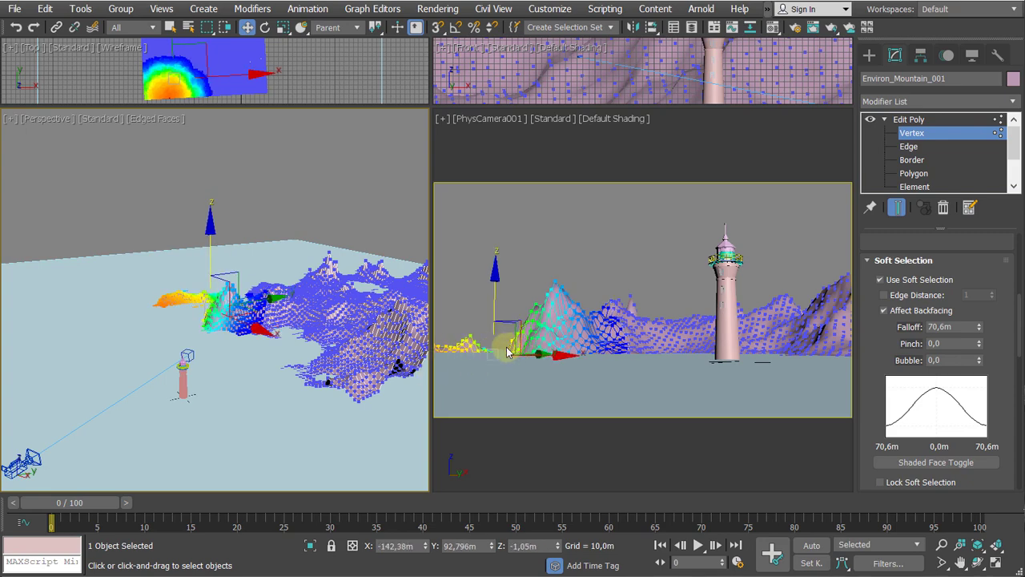
click(909, 120)
click(351, 174)
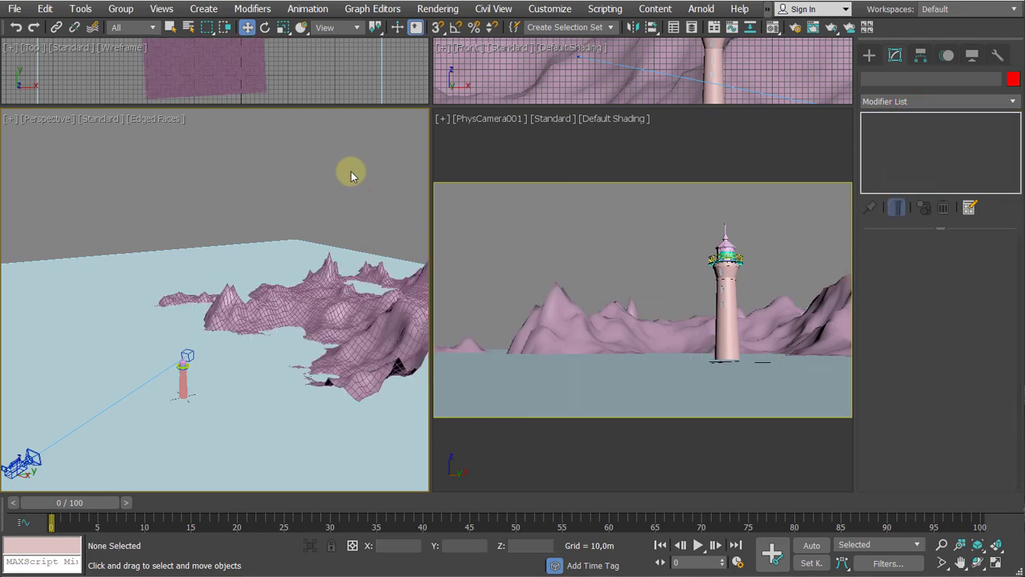
Apply a TurboSmooth modifier to Environ_Mountain_001 and clear the selection
click(657, 357)
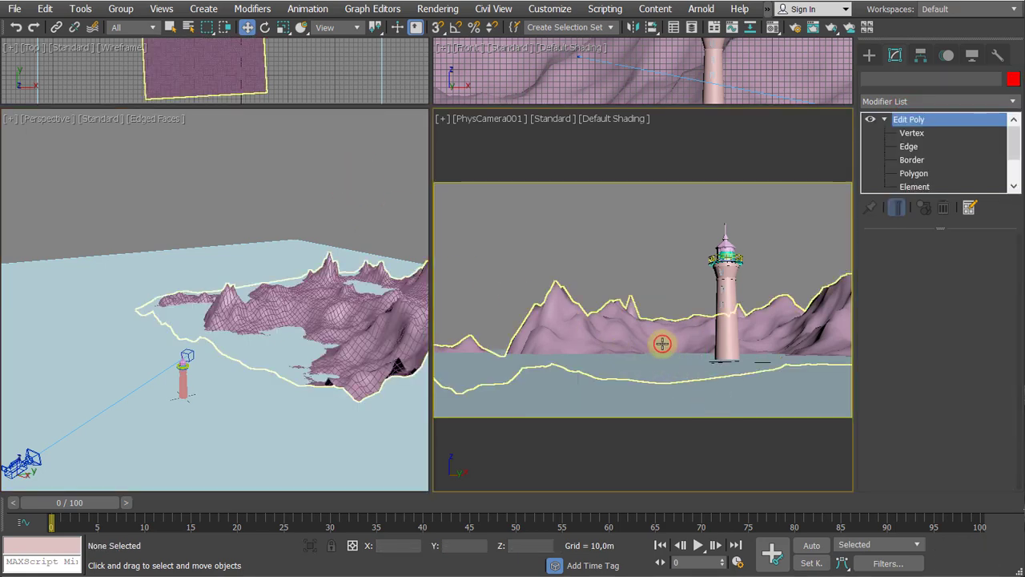
click(925, 101)
scroll(916, 366, down, 15)
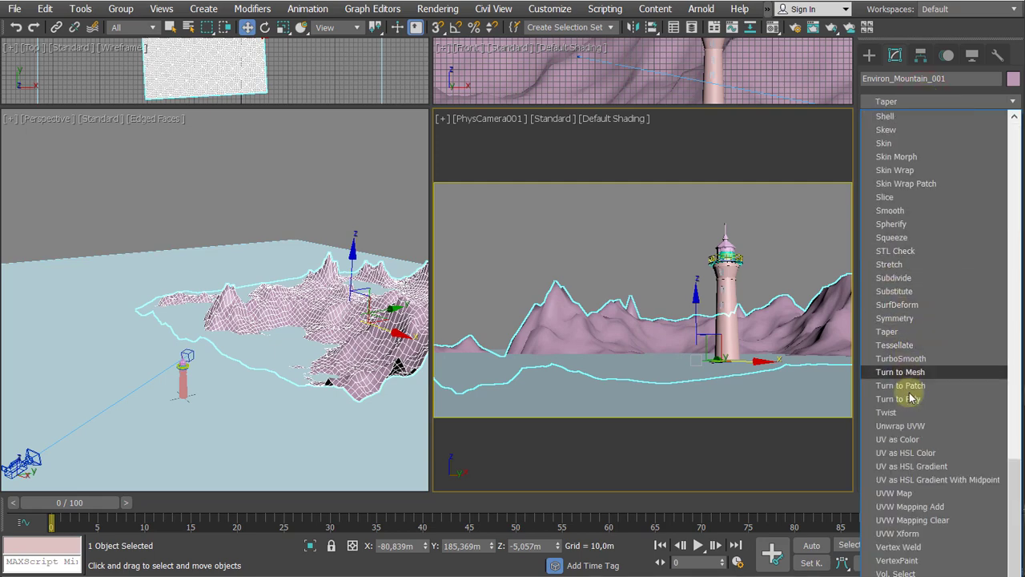
click(915, 360)
click(608, 233)
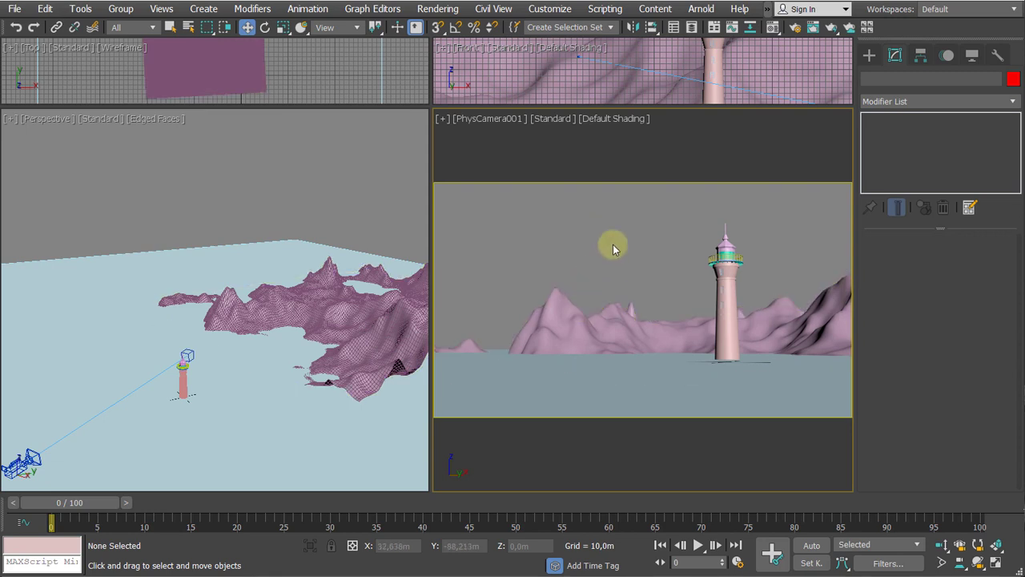
click(308, 312)
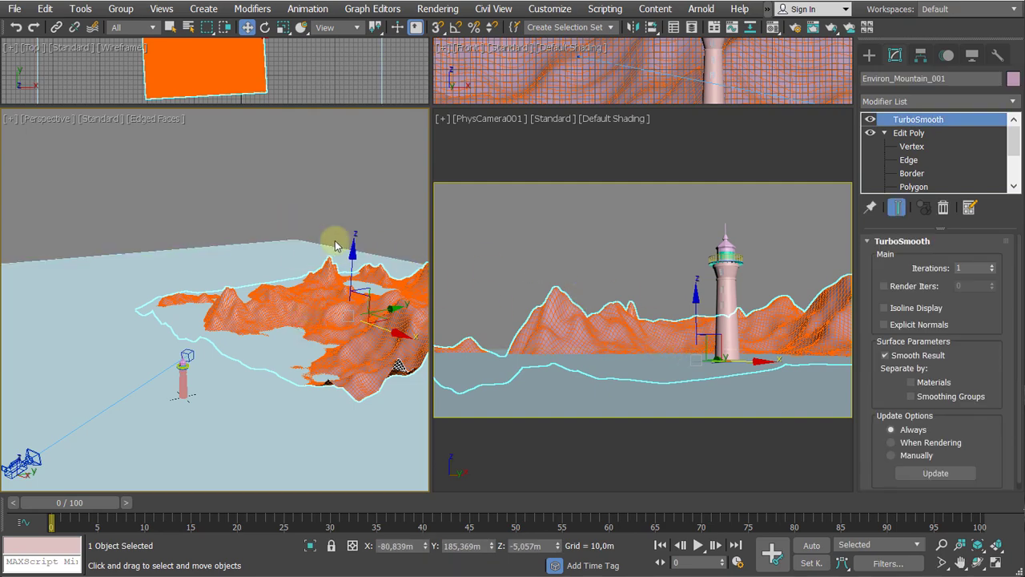
click(344, 186)
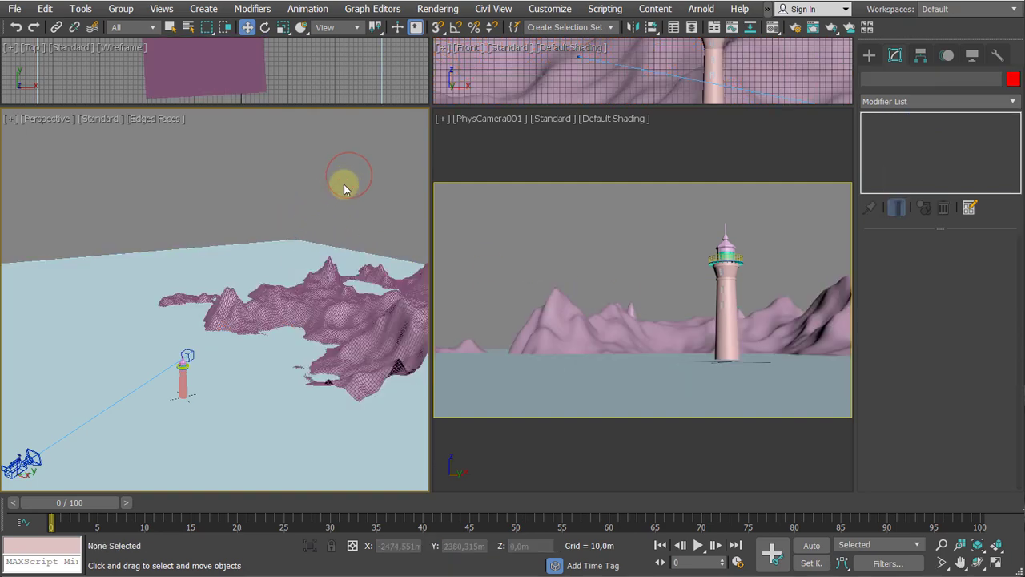
click(327, 303)
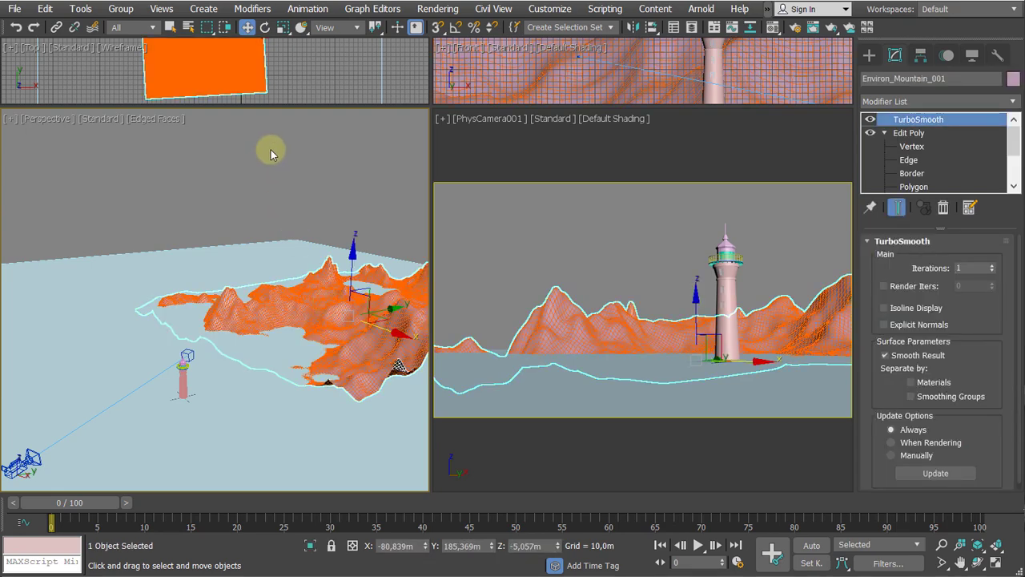
click(319, 186)
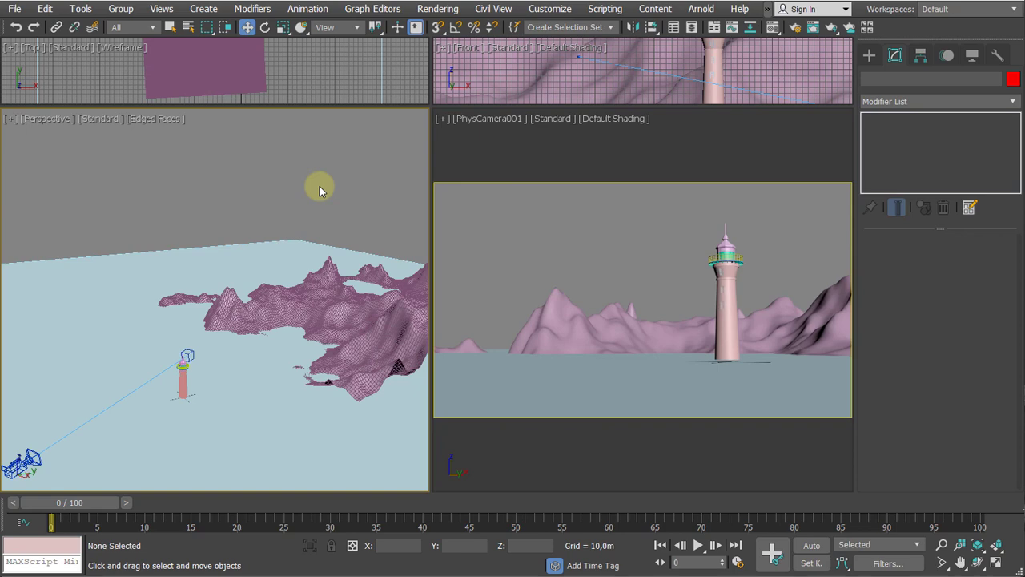
Move the water plane Plane001 in the top view away from the mountain and camera, to about X -962 m
key(t)
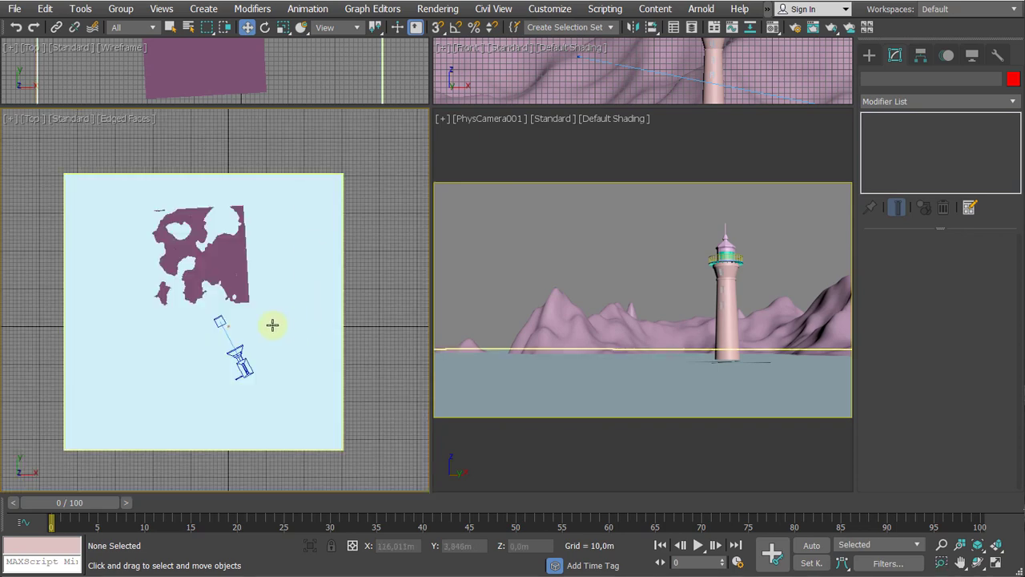
scroll(268, 270, up, 5)
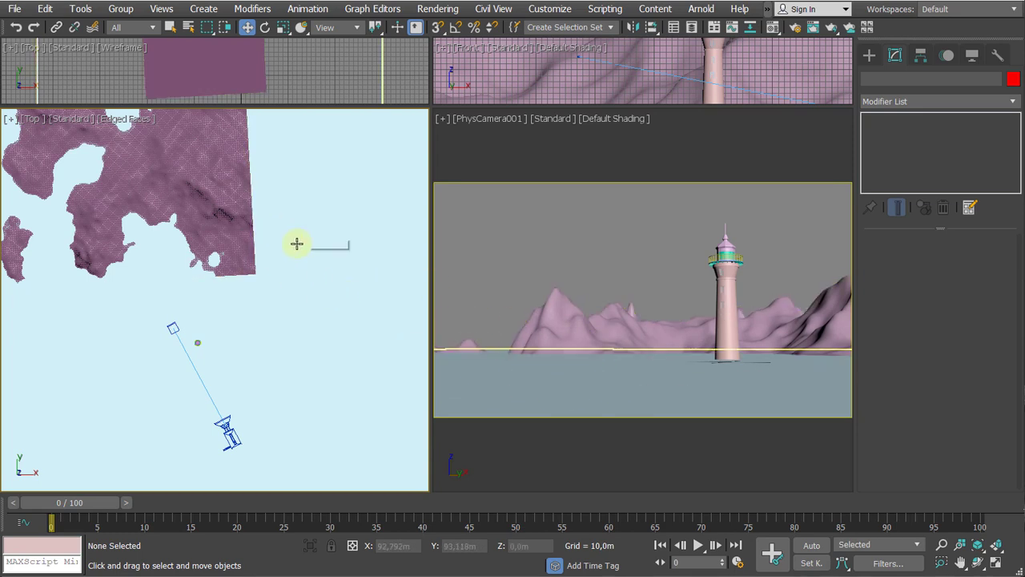
scroll(278, 244, down, 6)
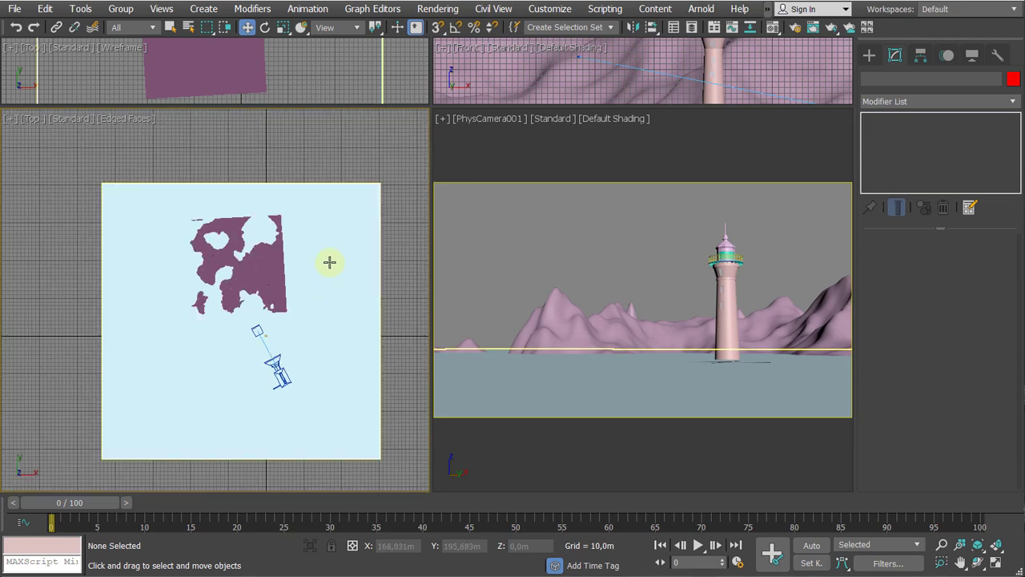
click(288, 254)
scroll(288, 254, down, 2)
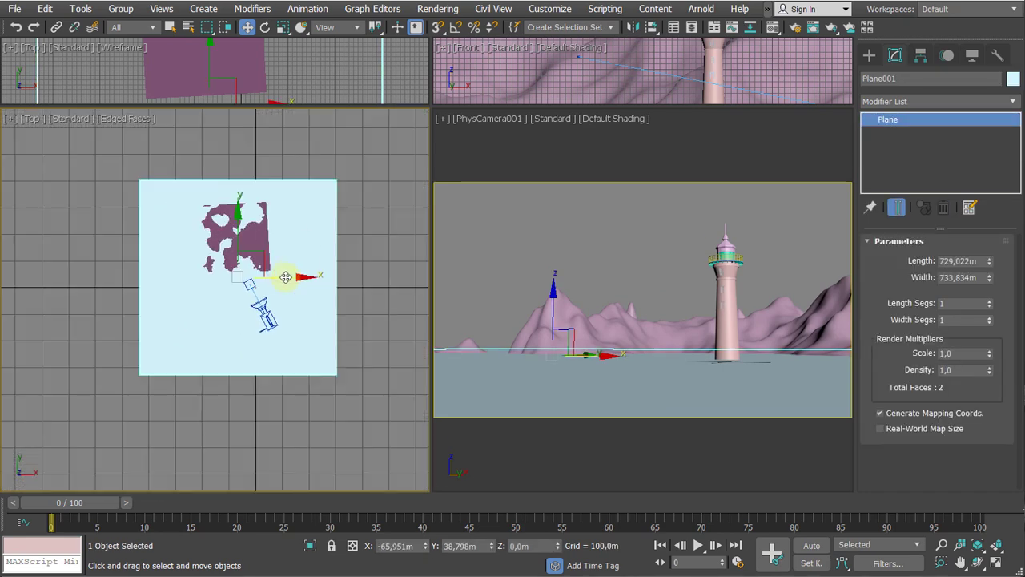
drag(262, 260, 6, 274)
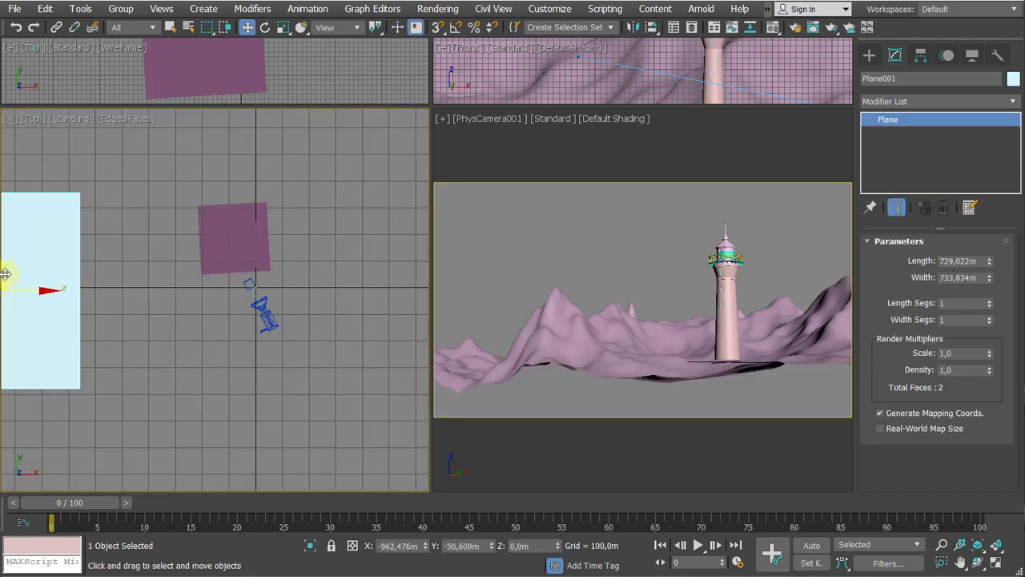
Create a rectangular ground plane about 37 m wide in the top view around the lighthouse, extending toward the camera
scroll(229, 307, up, 3)
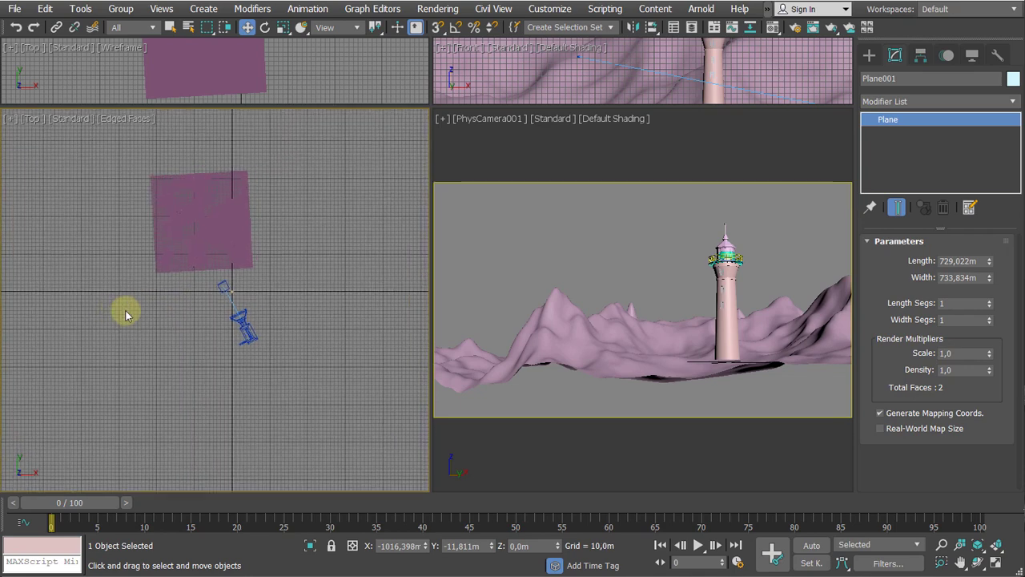
middle_drag(180, 297, 147, 350)
mouse_move(333, 340)
middle_down()
mouse_move(347, 328)
mouse_move(337, 401)
middle_up()
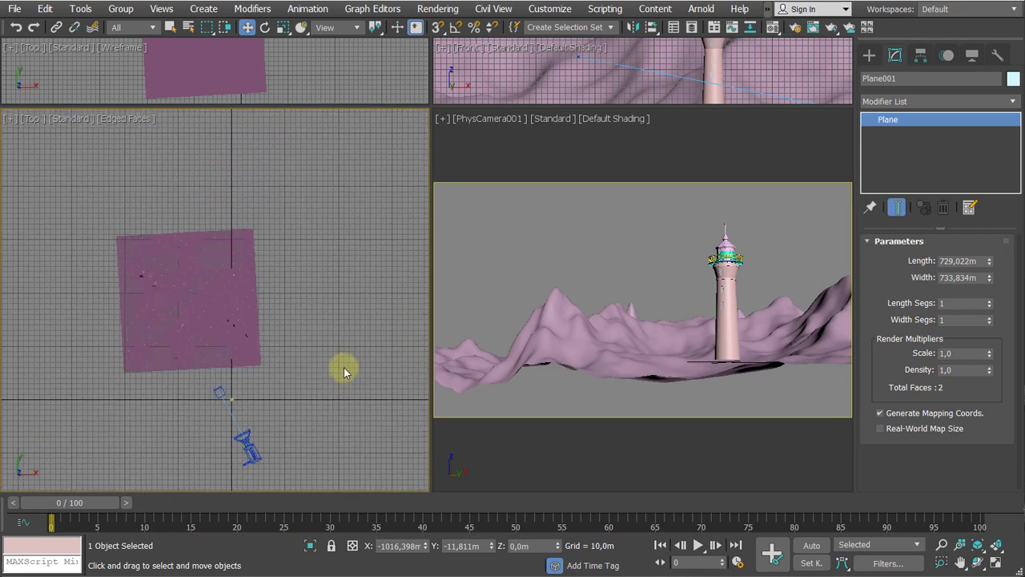
middle_drag(336, 337, 379, 245)
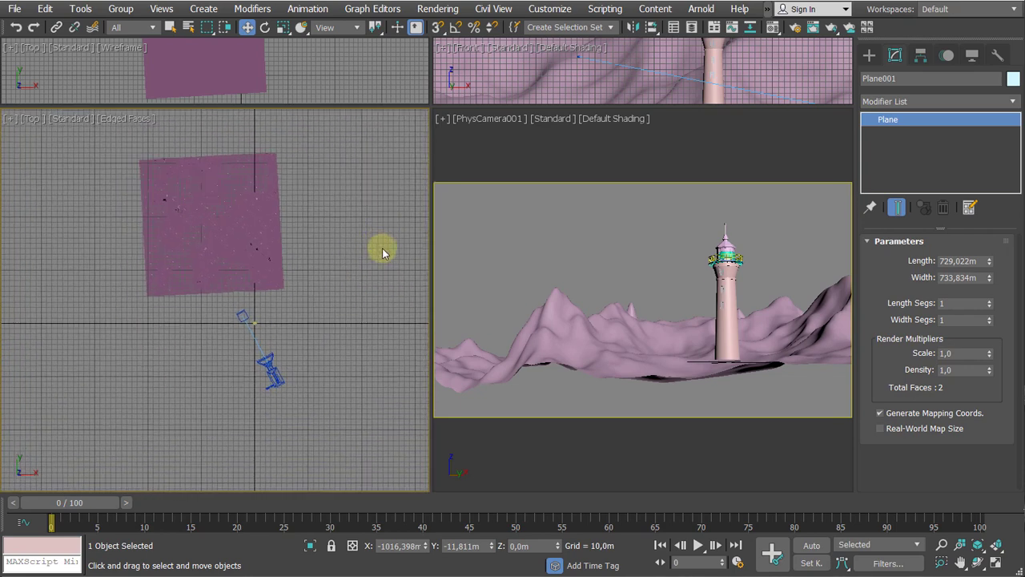
click(869, 55)
middle_drag(319, 260, 301, 229)
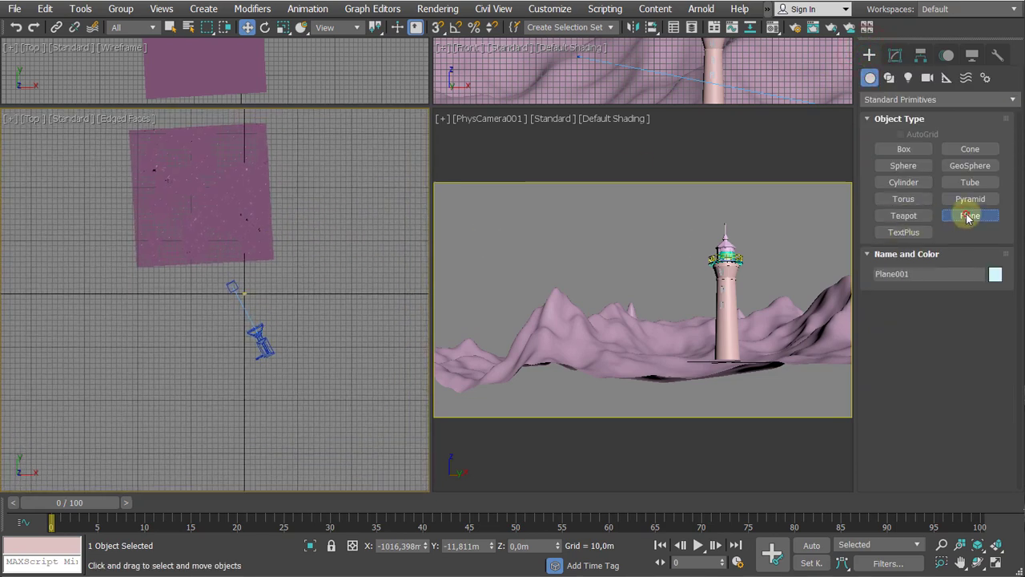
click(969, 215)
scroll(267, 304, up, 2)
scroll(217, 321, up, 3)
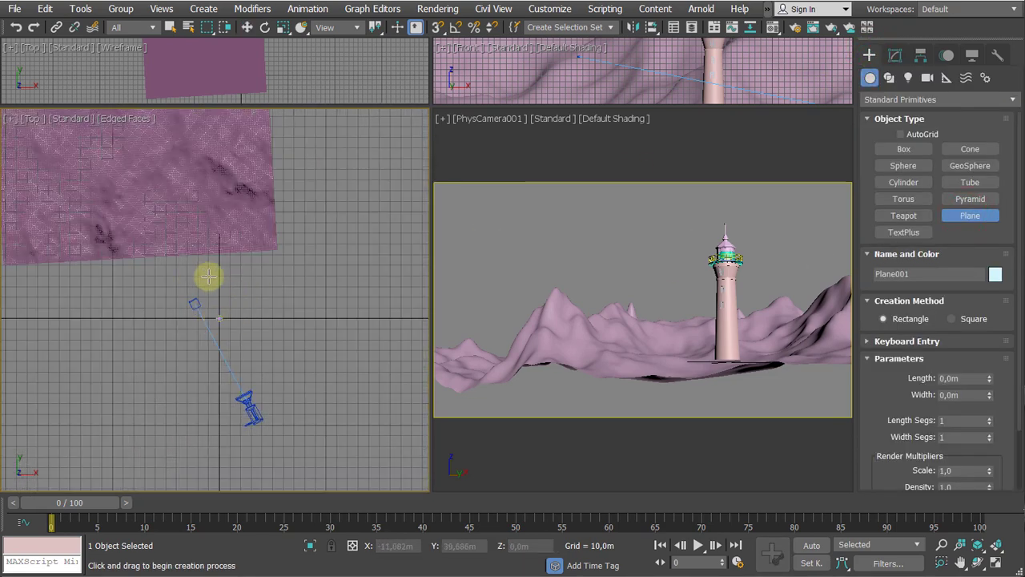
drag(208, 277, 248, 375)
key(w)
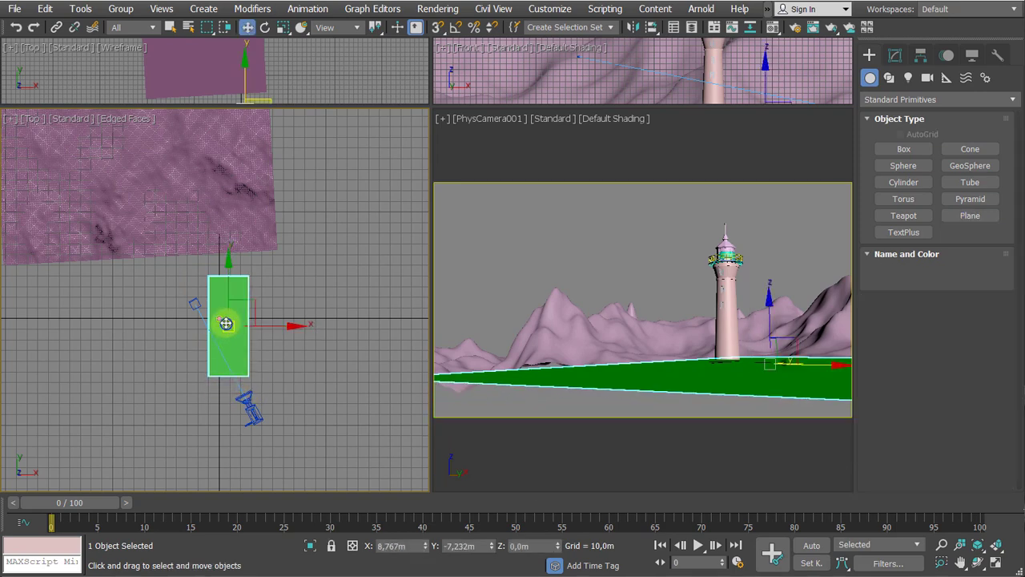
Rotate Plane002 counterclockwise in the top view toward the camera's line of sight, and move it to about X 15.11 m, Y -10.18 m
scroll(229, 307, up, 2)
middle_drag(229, 307, 264, 292)
key(e)
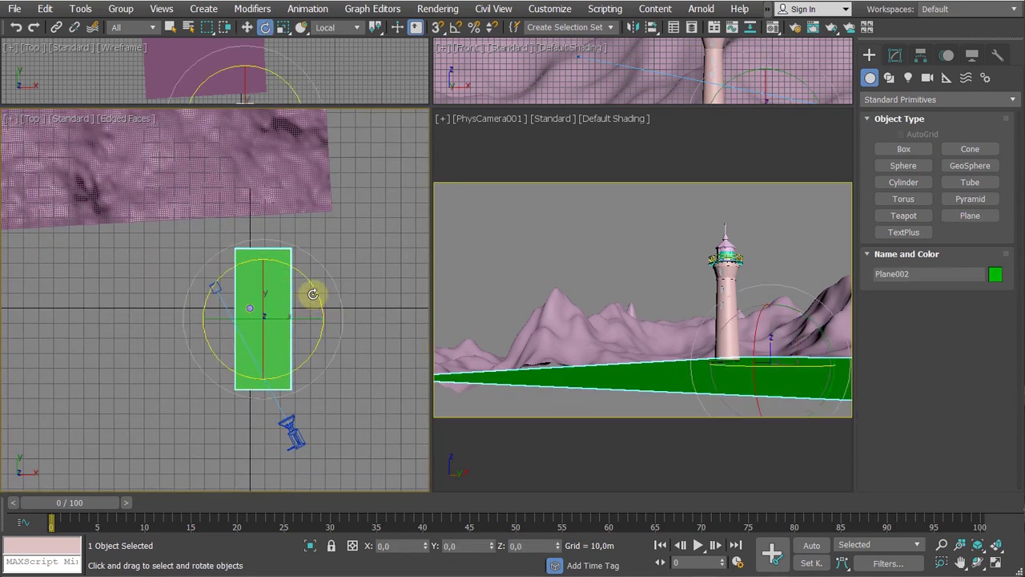
drag(316, 290, 297, 251)
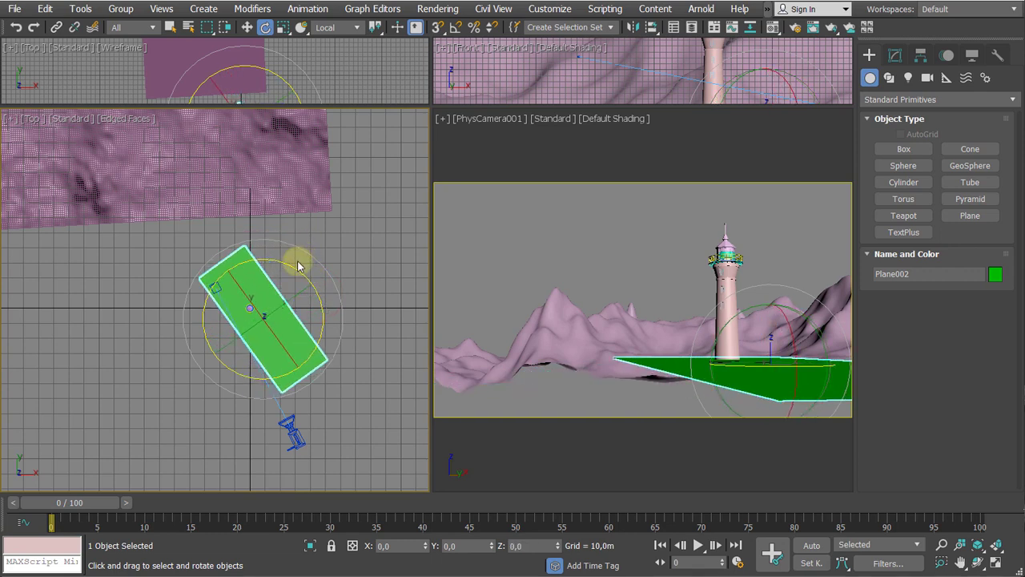
key(w)
drag(288, 298, 297, 301)
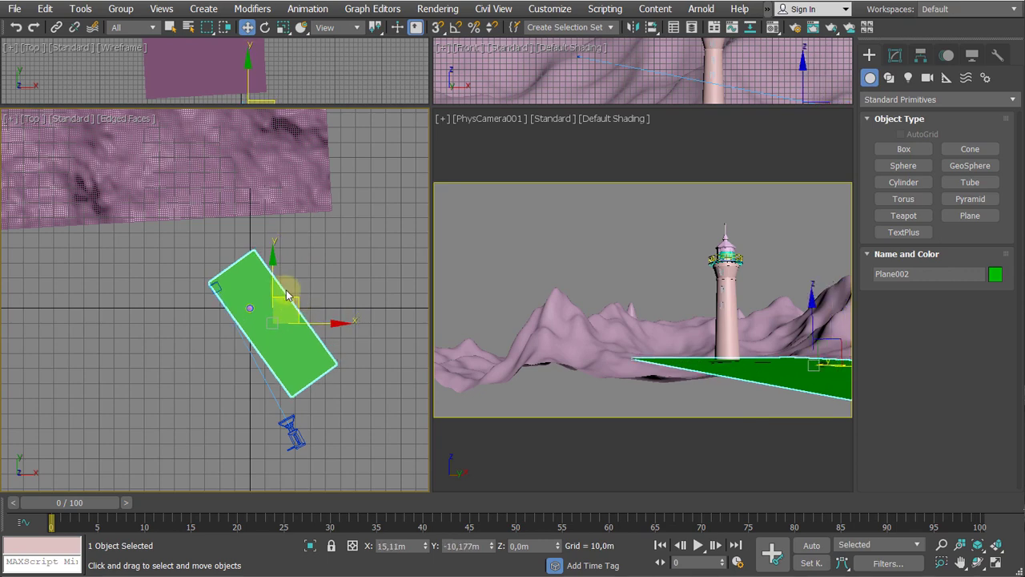
Raise Plane002 in the perspective view to about Z 1.2 m under the lighthouse
key(p)
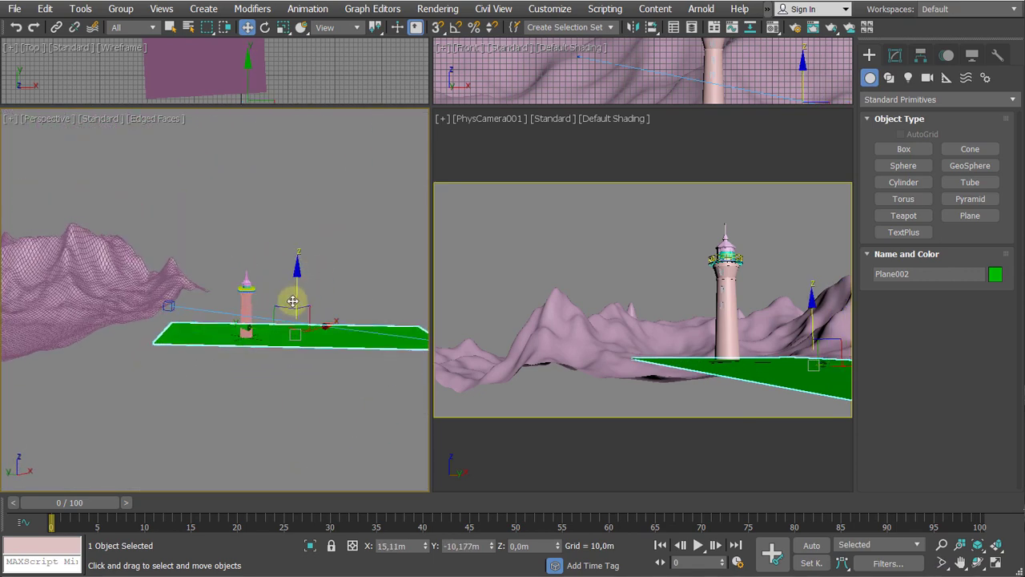
scroll(293, 301, up, 4)
drag(297, 309, 302, 301)
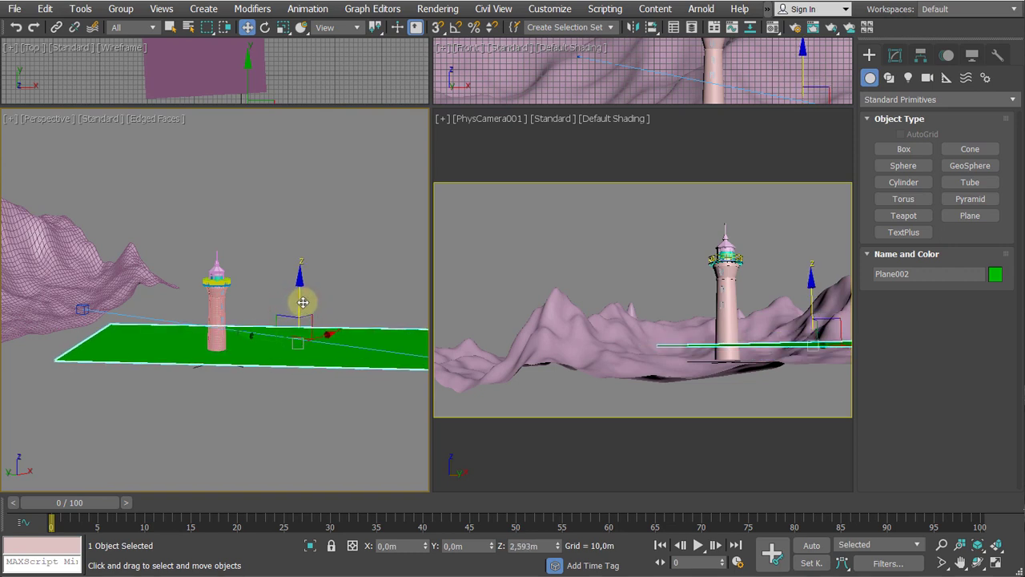
mouse_move(290, 297)
alt+middle_down()
mouse_move(293, 274)
mouse_move(275, 283)
alt+middle_up()
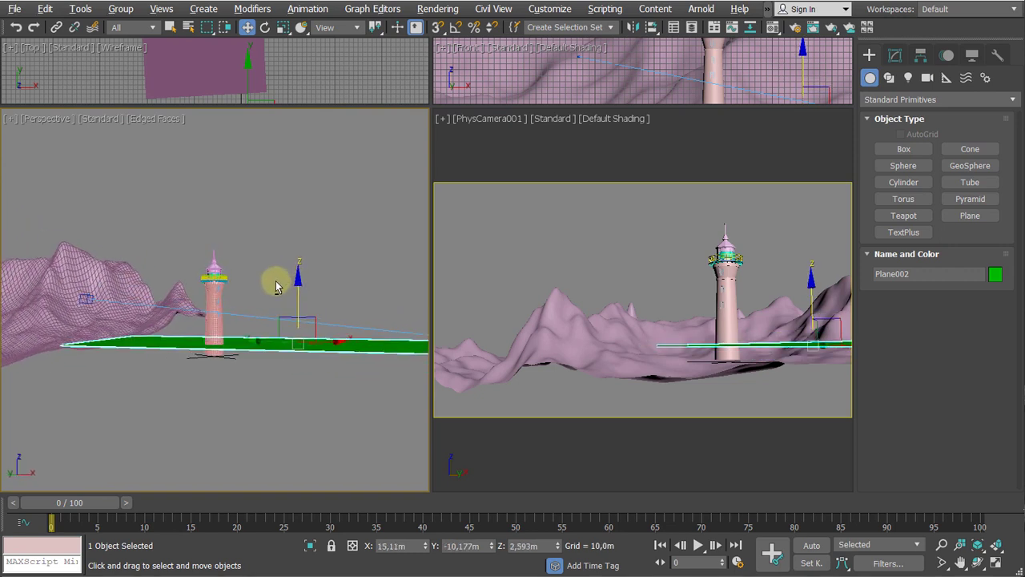
alt+middle_drag(189, 375, 231, 360)
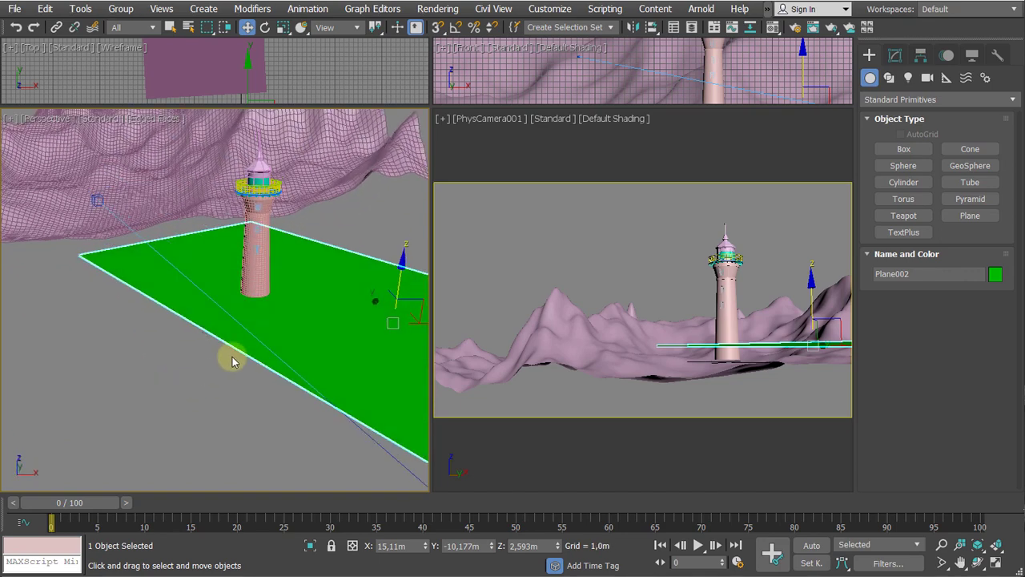
mouse_move(398, 280)
mouse_down()
mouse_move(404, 269)
mouse_move(392, 292)
mouse_up()
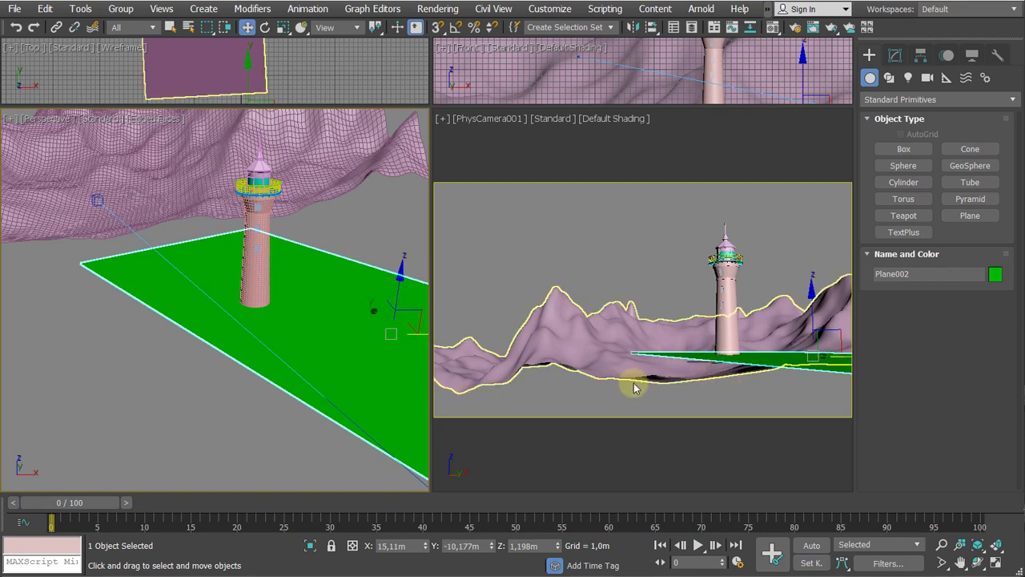
Adjust the rotation of Plane002 slightly about its vertical axis to align it better with the camera direction
scroll(298, 290, down, 3)
middle_drag(273, 290, 255, 338)
scroll(235, 293, down, 2)
key(e)
mouse_move(259, 347)
mouse_down()
mouse_move(259, 338)
mouse_move(231, 345)
mouse_move(241, 342)
mouse_up()
key(ctrl+z)
key(w)
alt+middle_drag(241, 342, 269, 378)
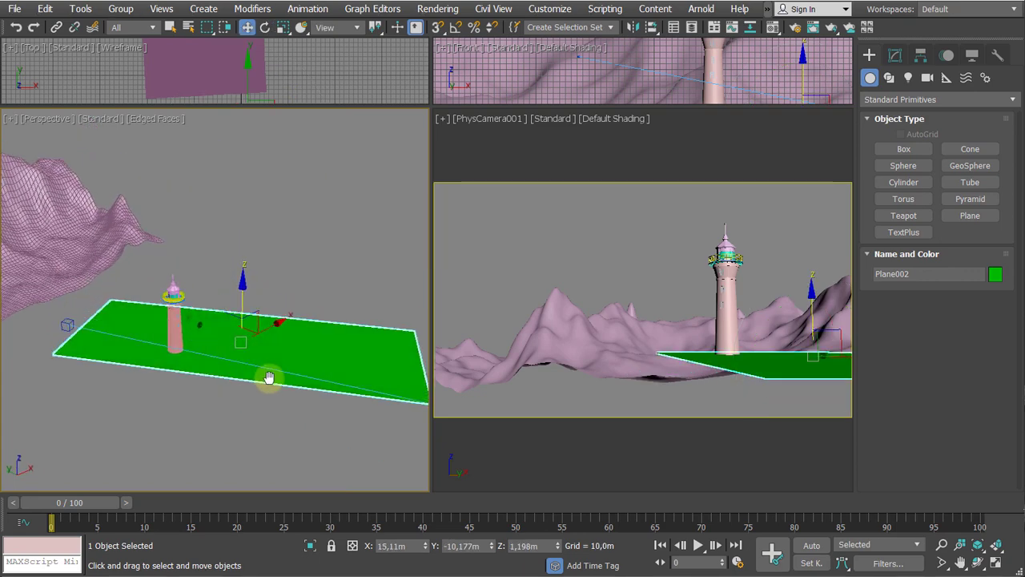
Increase the length of Plane002 to about 112.8 m
scroll(269, 378, down, 3)
middle_drag(213, 321, 217, 339)
middle_drag(286, 371, 350, 344)
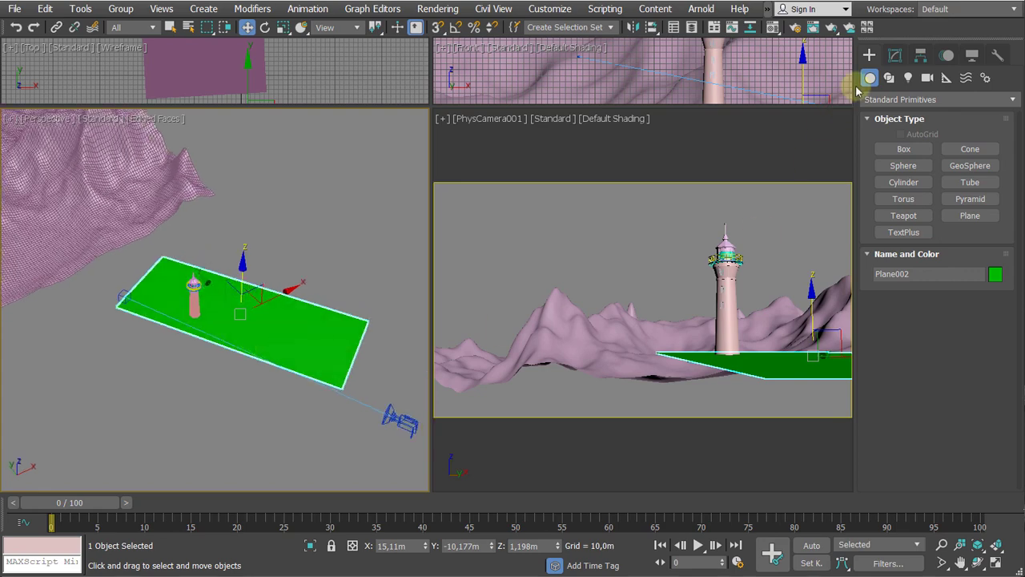
click(895, 54)
drag(991, 262, 995, 245)
Switch to the Local coordinate system and slide Plane002 along its length toward the camera
alt+right_click(280, 303)
click(314, 281)
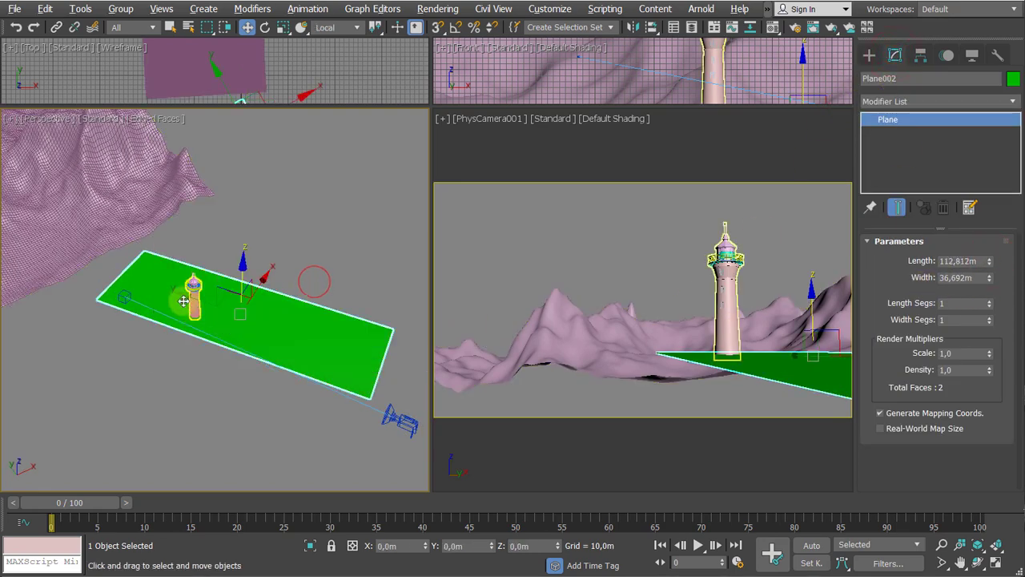
drag(186, 298, 205, 308)
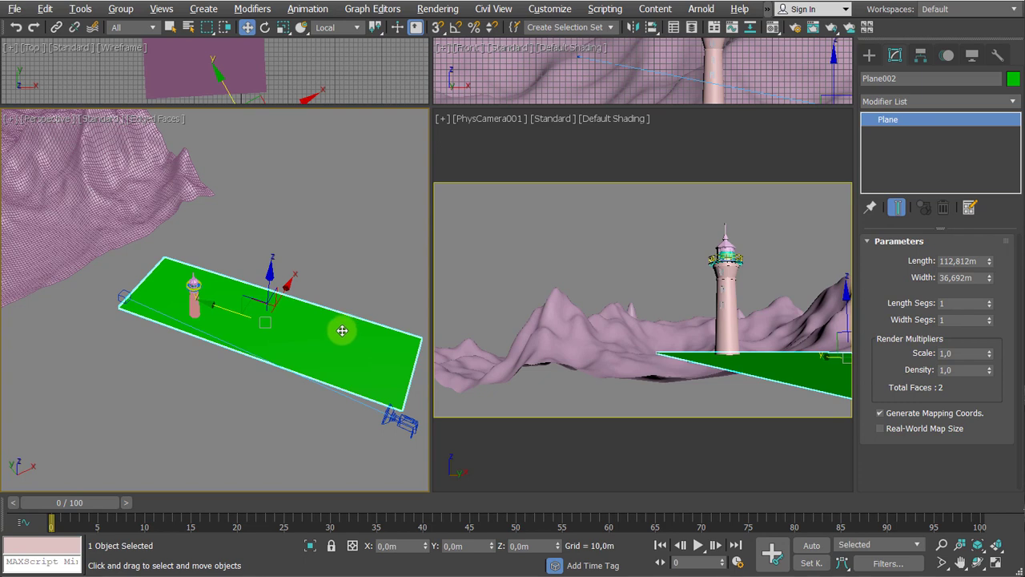
Set Plane002 to 14 length segments and 5 width segments, with edged faces displayed in the perspective view
key(F4)
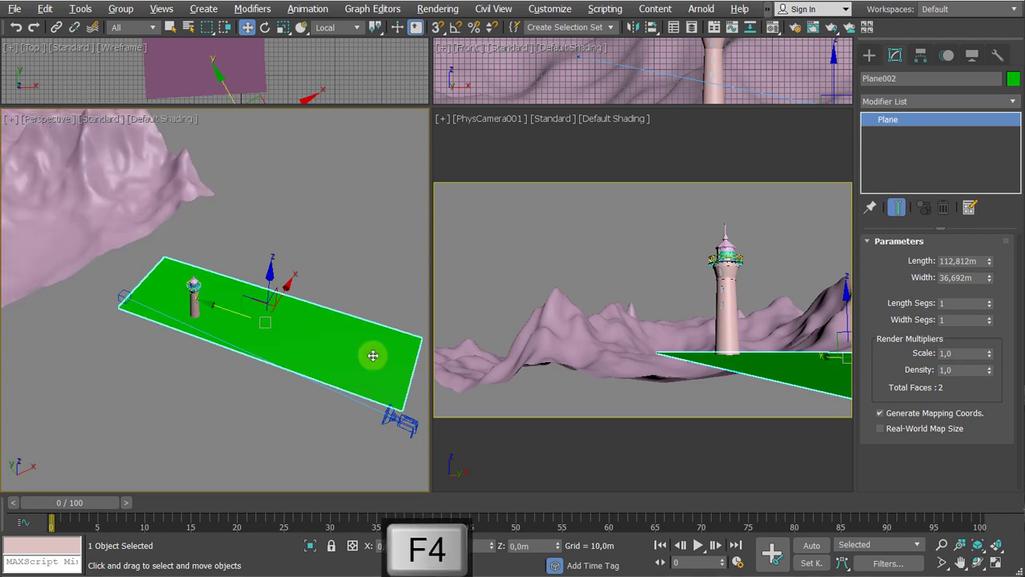
scroll(165, 313, up, 3)
middle_drag(165, 313, 75, 320)
middle_drag(233, 328, 268, 319)
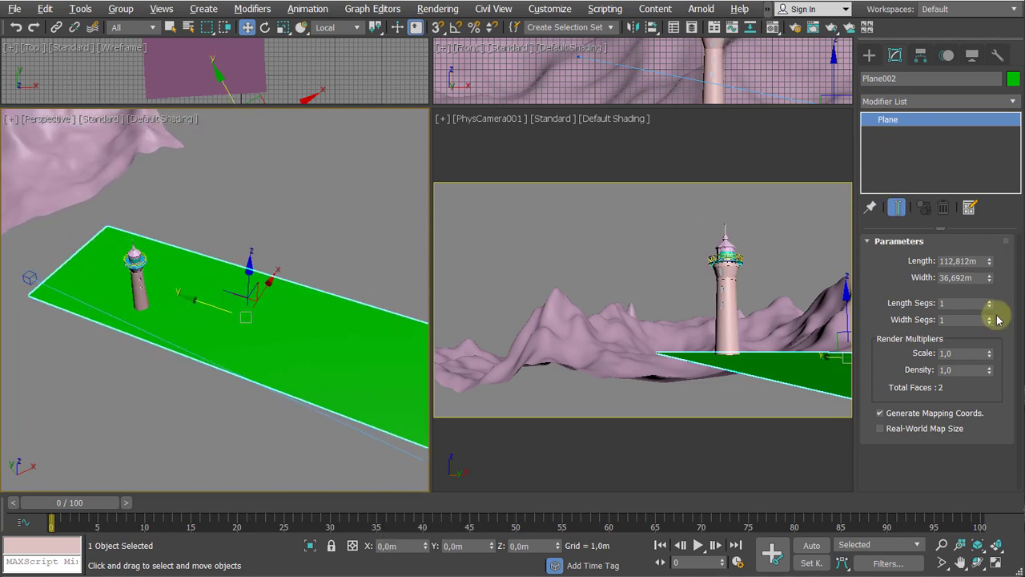
drag(990, 303, 990, 303)
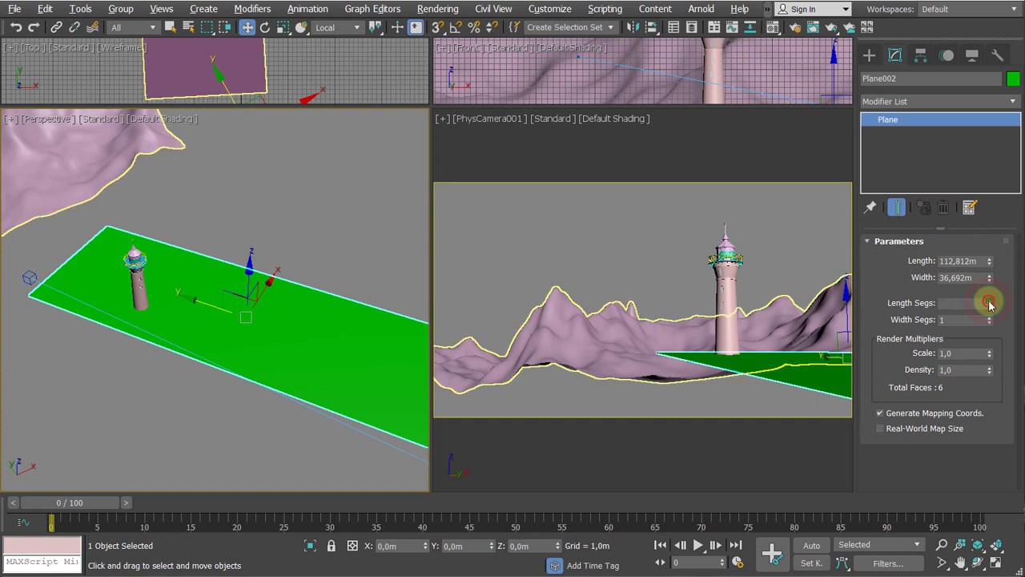
click(990, 317)
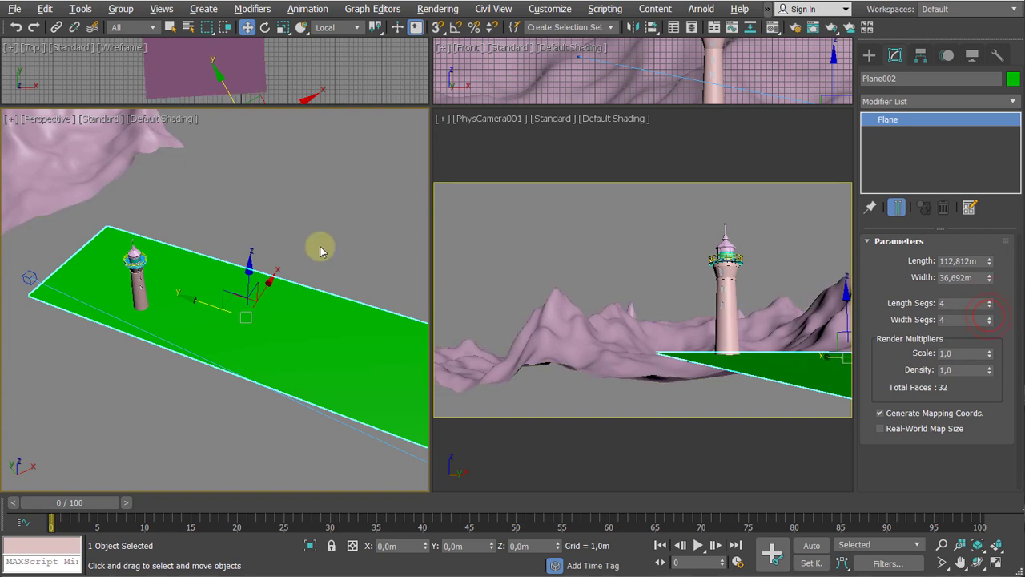
key(F4)
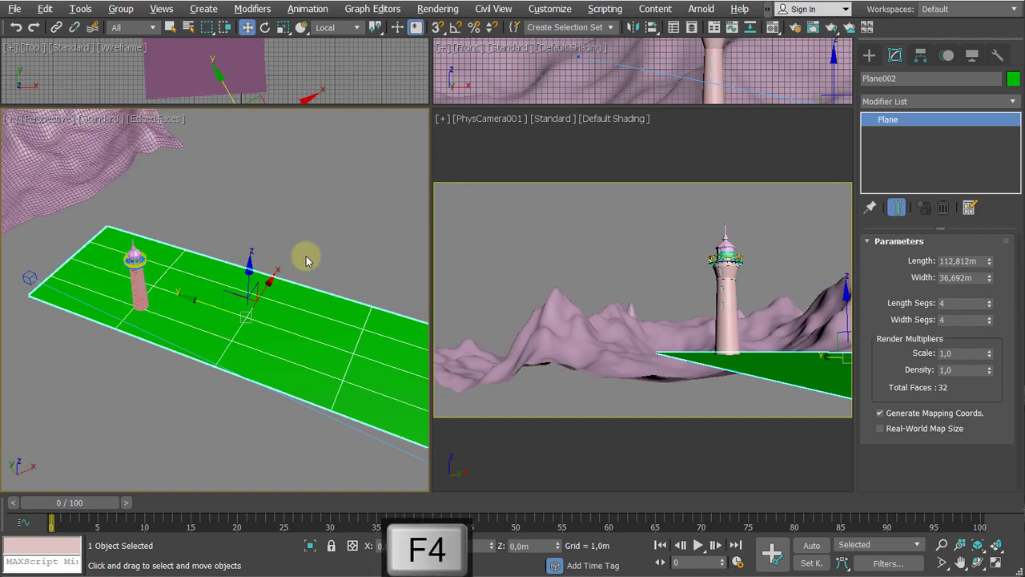
click(990, 321)
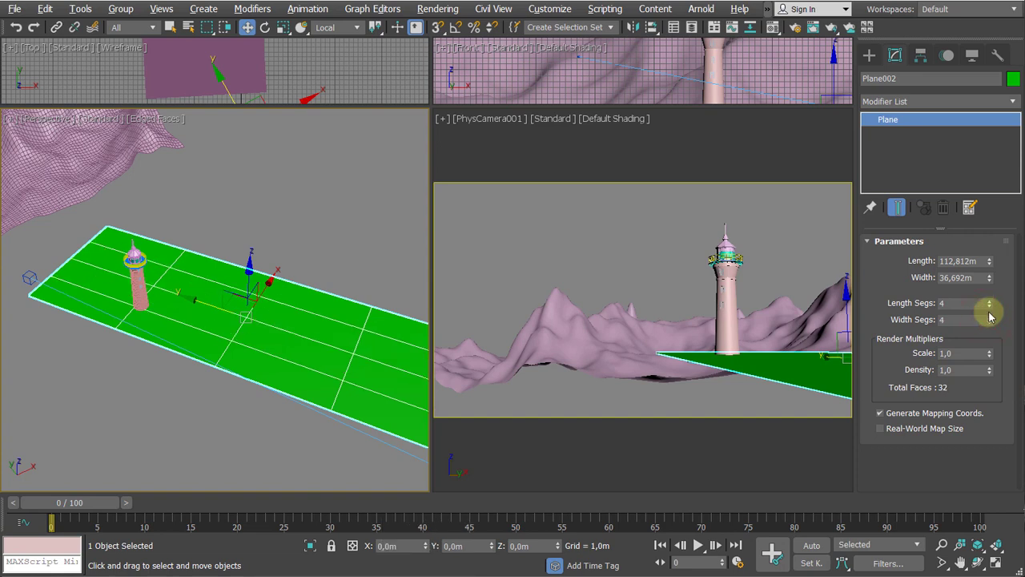
drag(990, 305, 993, 303)
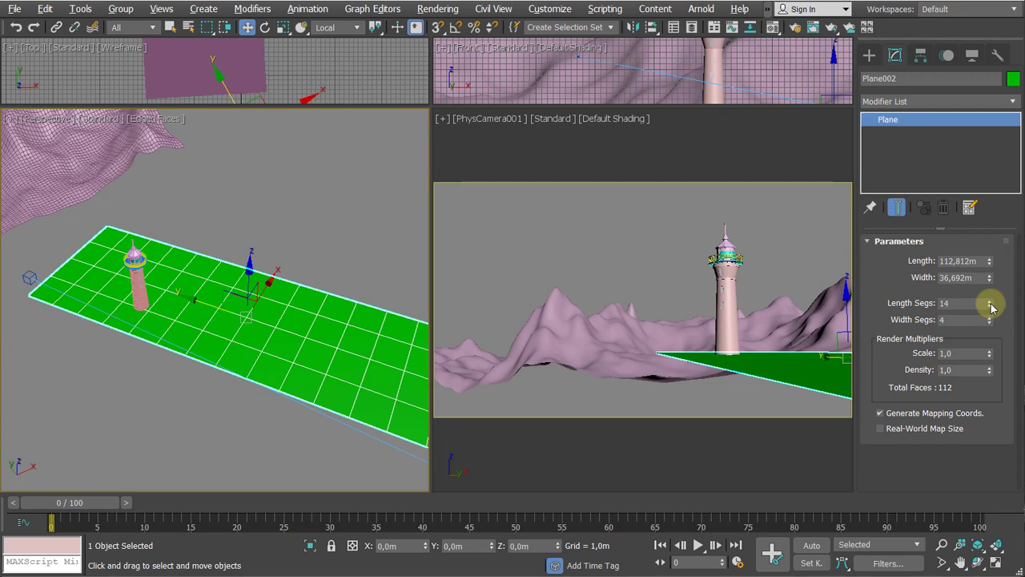
alt+middle_drag(337, 354, 270, 352)
scroll(266, 338, up, 3)
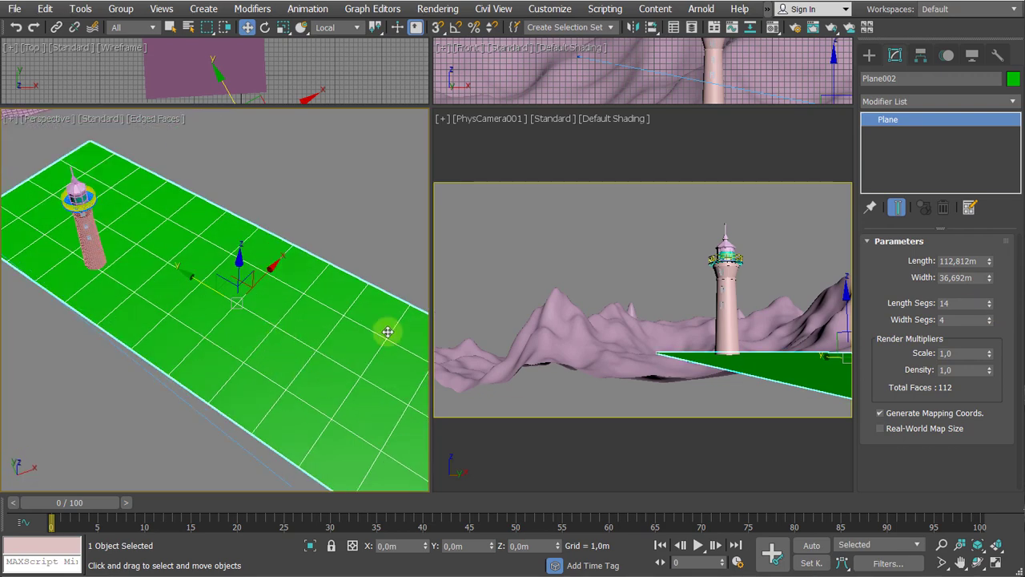
click(991, 318)
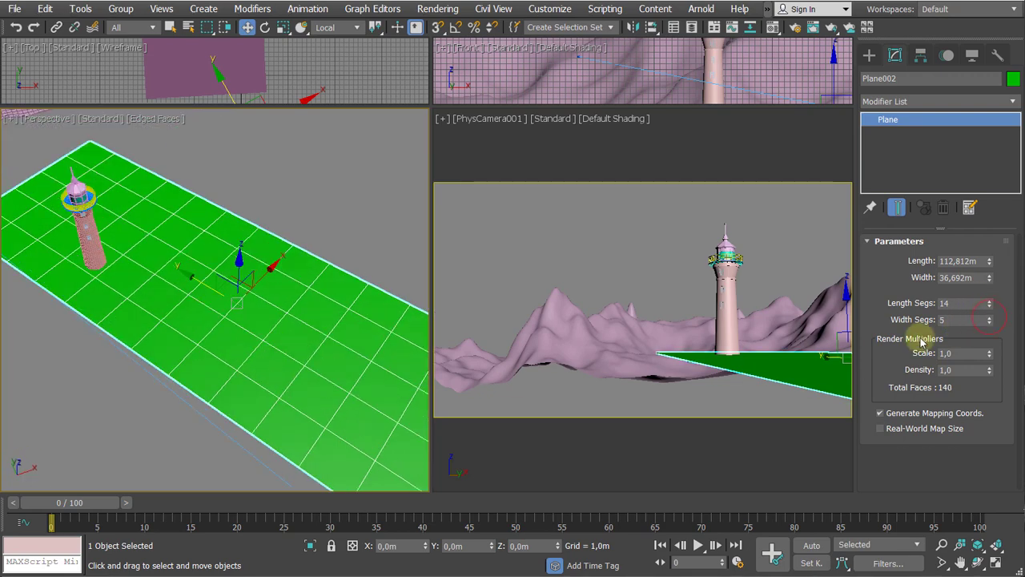
Convert Plane002 to an Editable Poly
alt+middle_drag(290, 325, 216, 313)
right_click(217, 313)
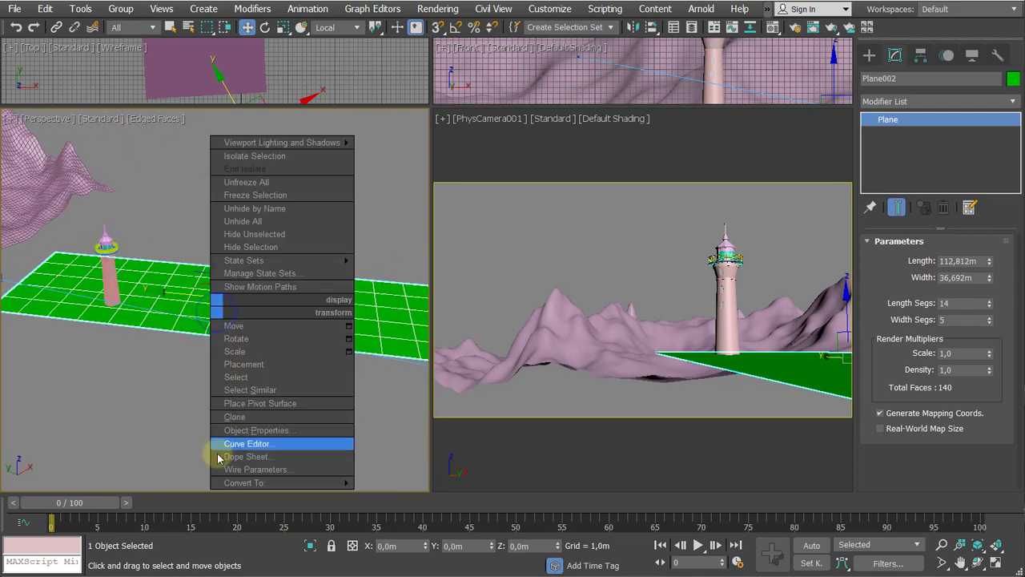
mouse_move(248, 482)
click(388, 492)
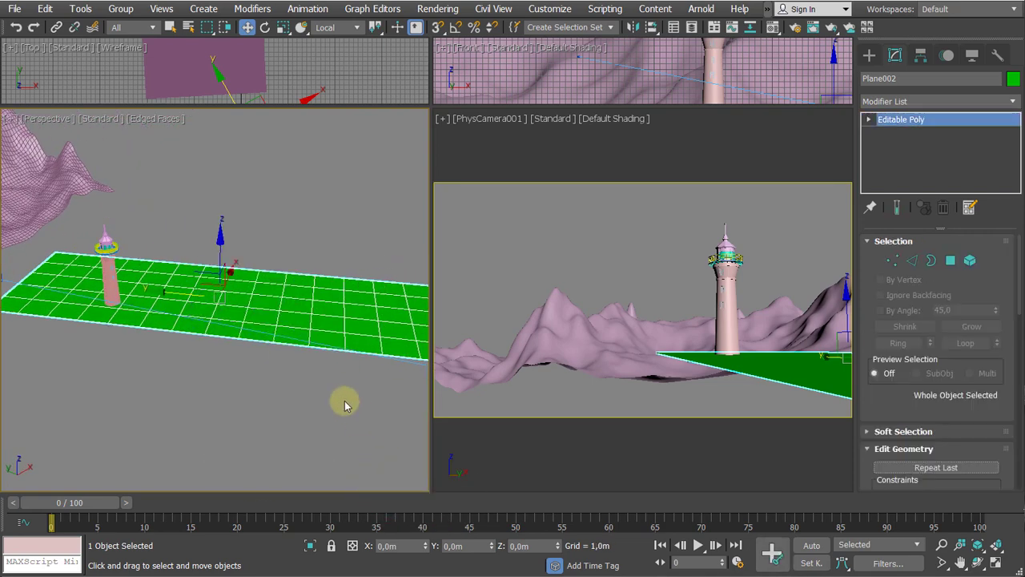
Display the modeling ribbon with its Freeform tools, including Paint Deform, fully expanded
scroll(345, 404, down, 4)
alt+middle_drag(300, 392, 296, 415)
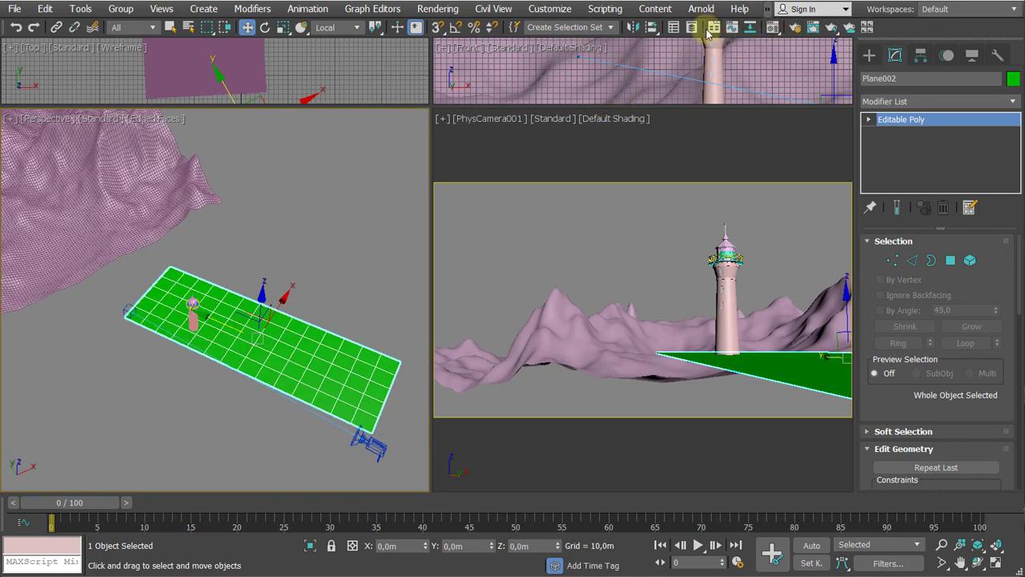
click(714, 29)
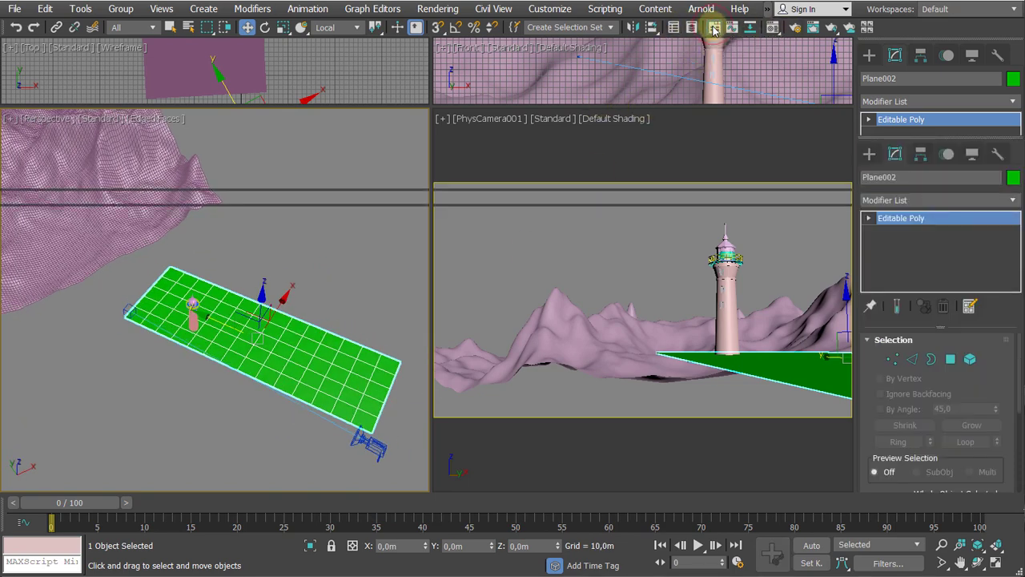
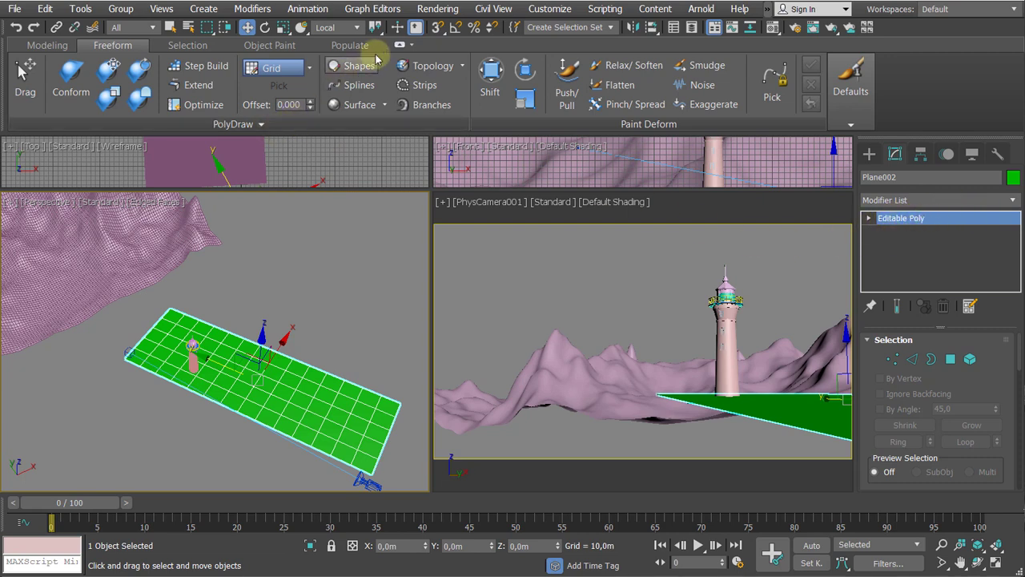
click(400, 46)
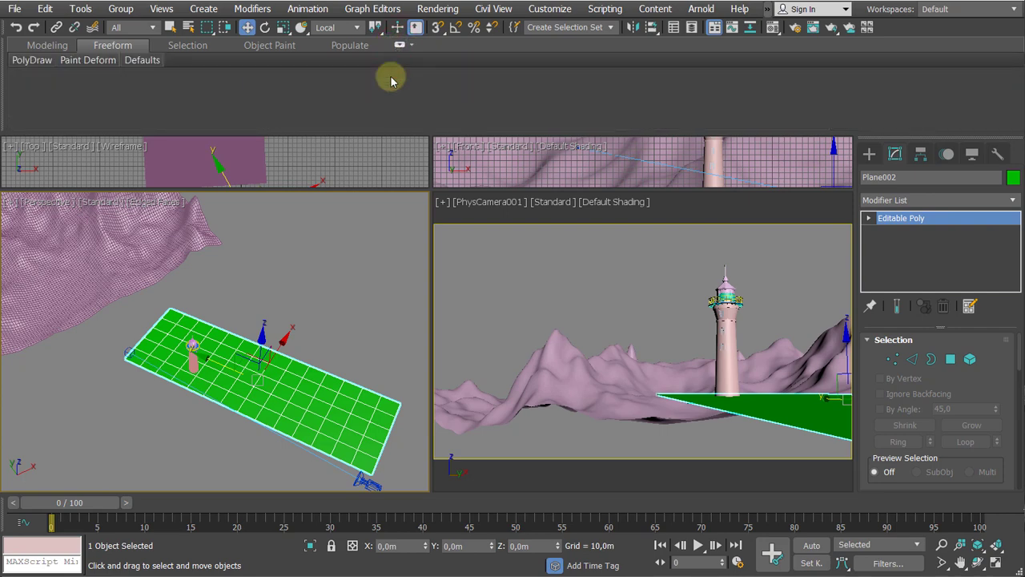
click(92, 60)
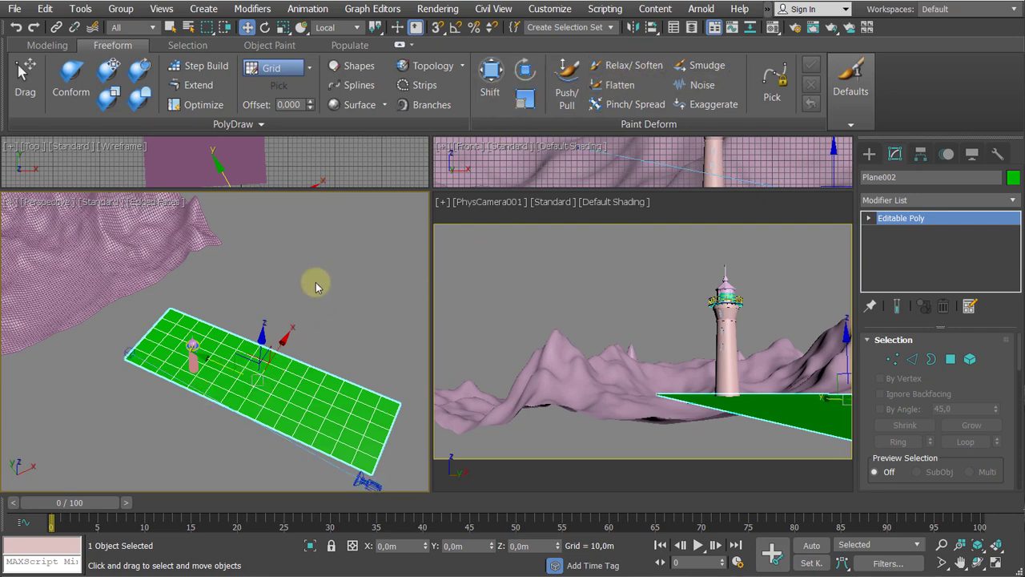
Use the Paint Deform Shift brush to round the camera-side corner at the lighthouse end of Plane002 into a curved shoreline
click(491, 76)
middle_drag(254, 299, 304, 275)
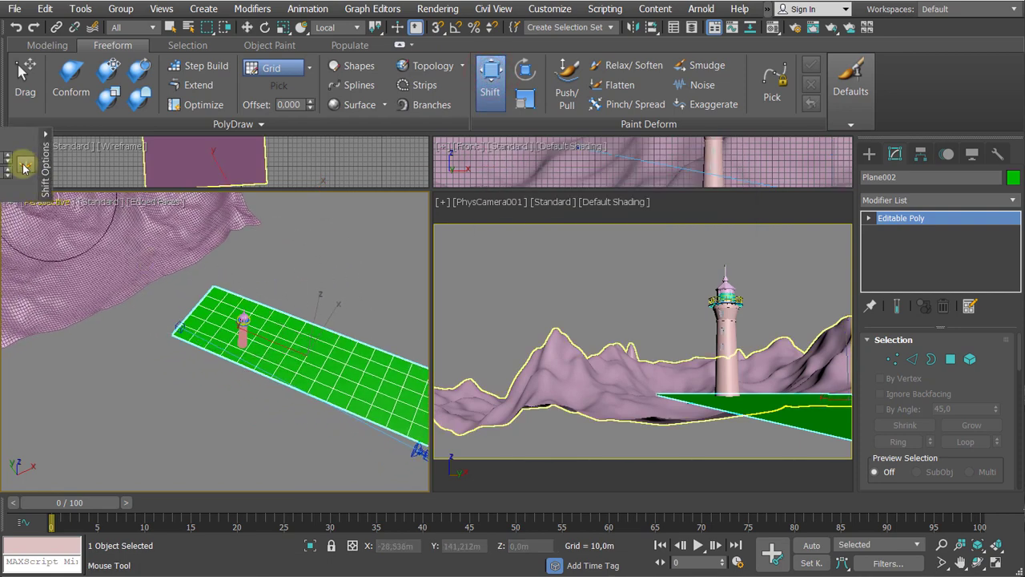
drag(176, 335, 189, 327)
scroll(198, 330, up, 3)
mouse_move(185, 346)
alt+middle_down()
mouse_move(198, 330)
mouse_move(144, 377)
alt+middle_up()
mouse_move(214, 283)
mouse_down()
mouse_move(240, 285)
mouse_move(220, 279)
mouse_up()
scroll(152, 332, up, 5)
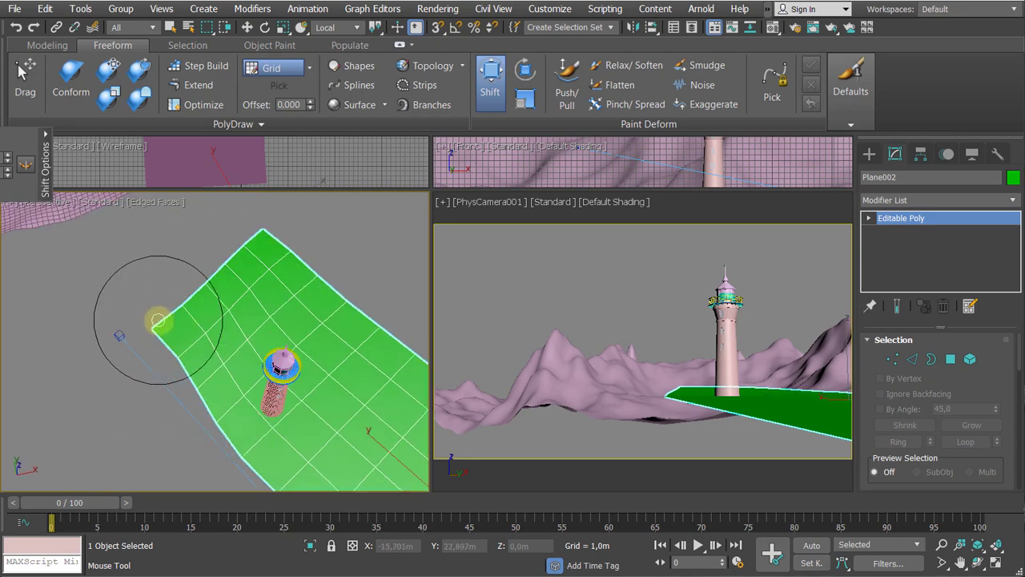
scroll(214, 346, down, 3)
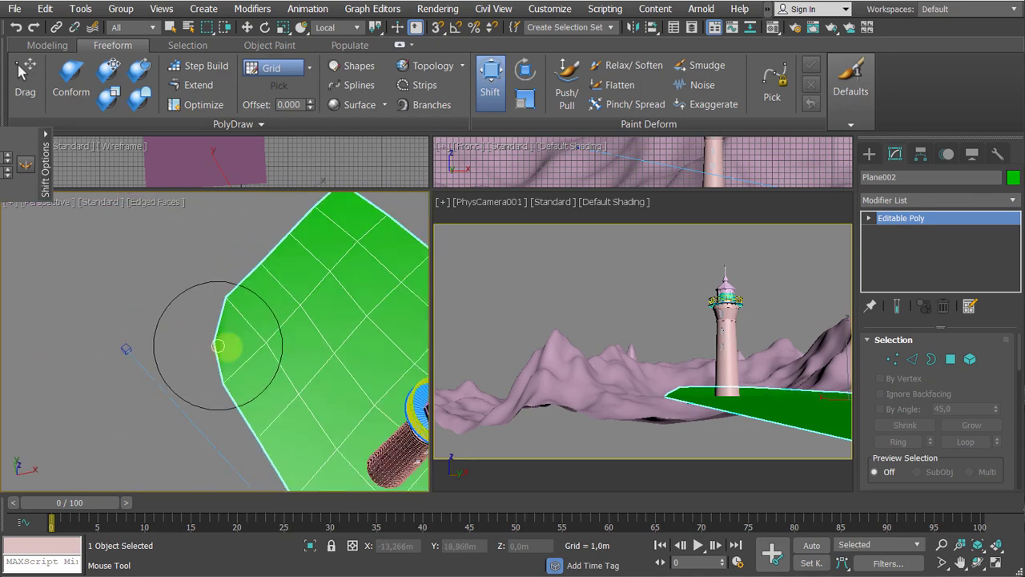
middle_drag(225, 345, 125, 302)
scroll(126, 302, down, 3)
drag(174, 246, 154, 227)
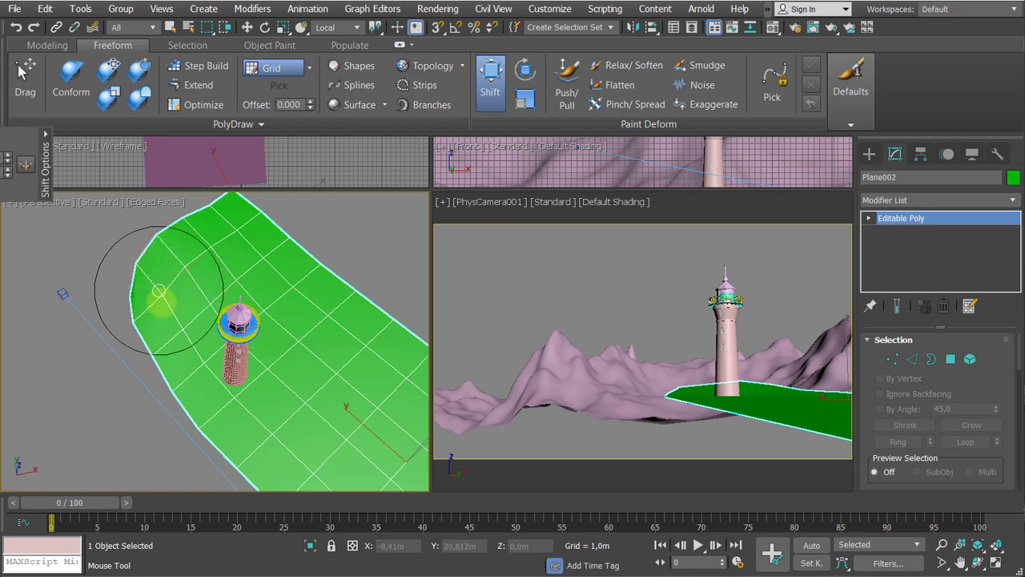
Shift the camera-side long edge of Plane002 inward at several places to form an irregular, wavy coastline
middle_drag(162, 308, 64, 274)
scroll(64, 288, down, 3)
drag(100, 354, 115, 345)
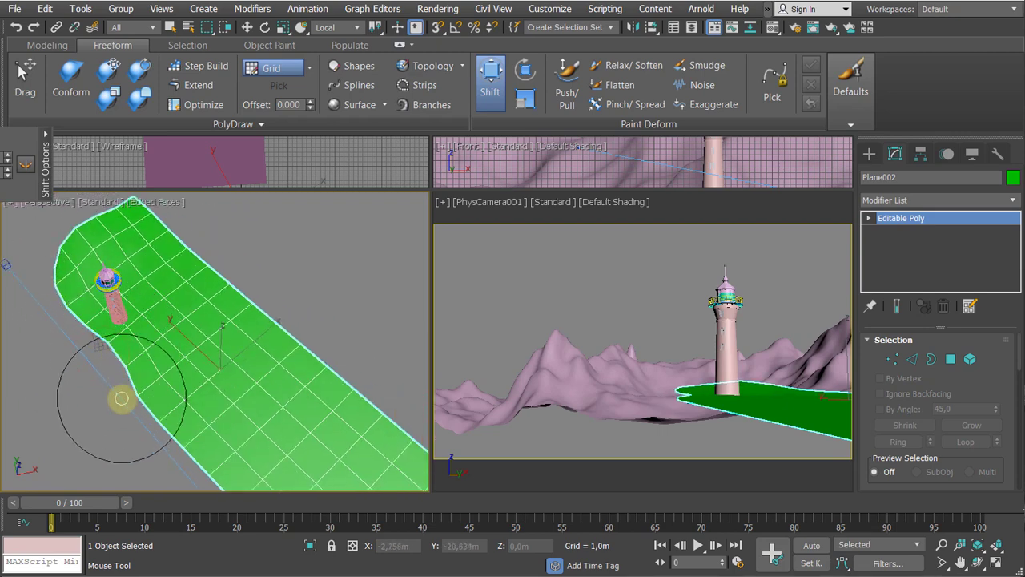
middle_drag(140, 399, 148, 349)
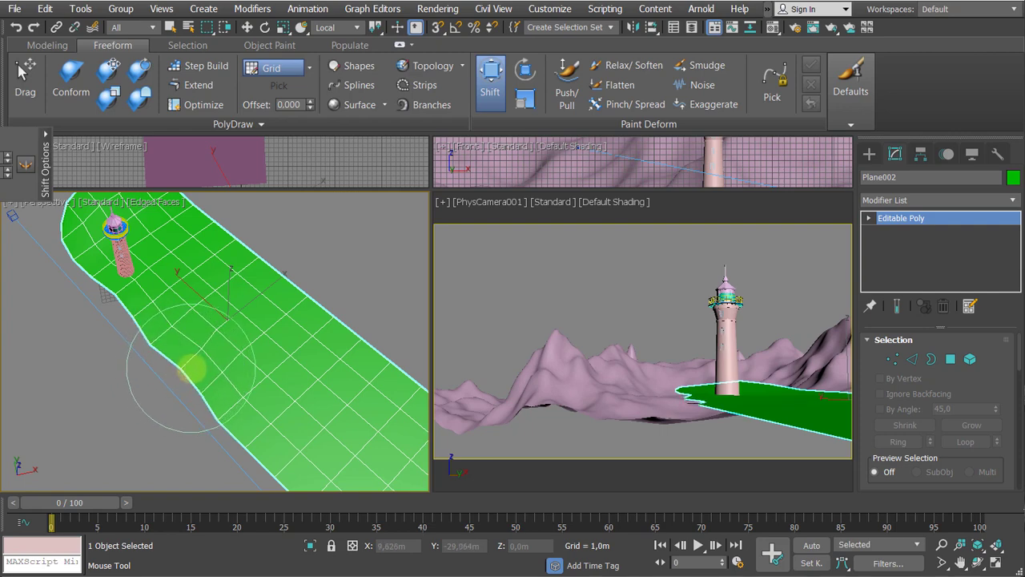
alt+middle_drag(163, 394, 178, 326)
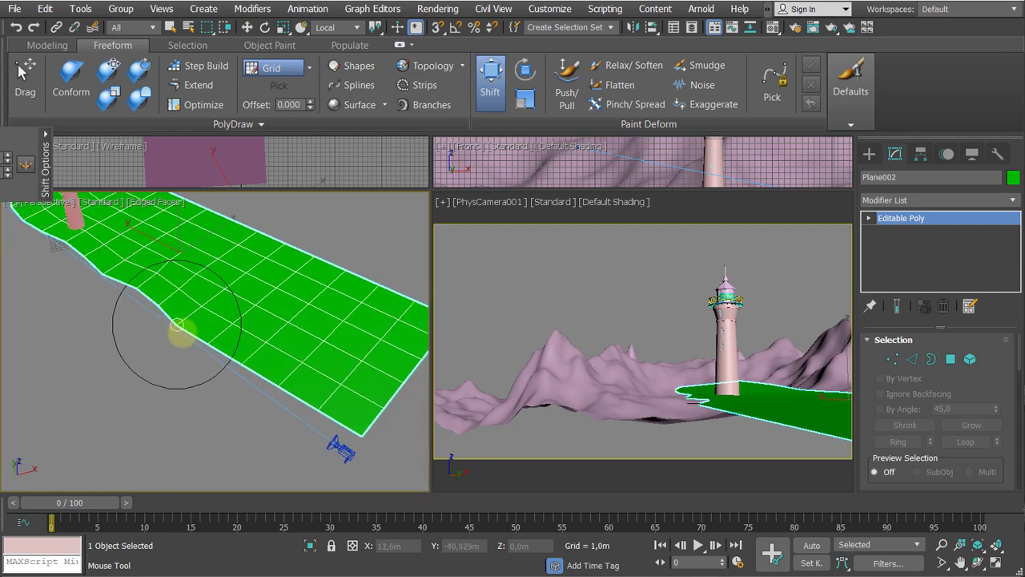
drag(248, 368, 262, 355)
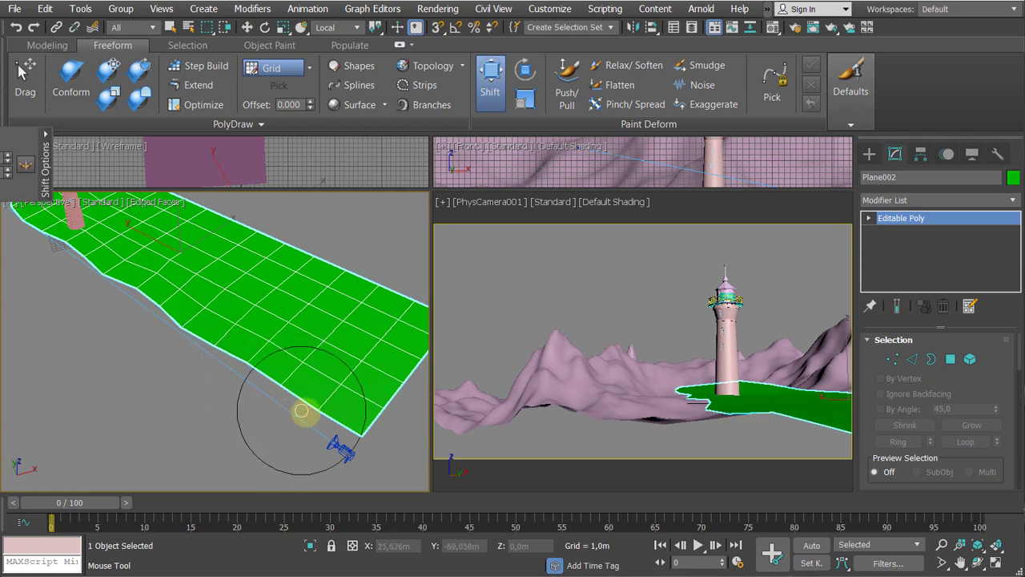
Lower the camera end of Plane002 with the Shift brush and shape gentle height undulations along its length
scroll(309, 408, down, 3)
mouse_move(298, 413)
alt+middle_down()
mouse_move(366, 360)
mouse_move(325, 329)
alt+middle_up()
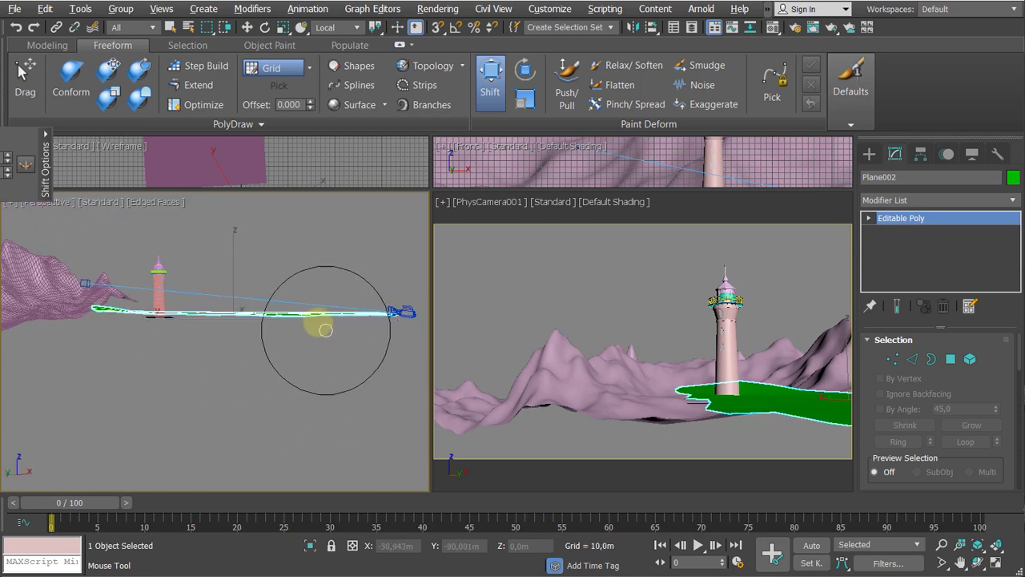
mouse_move(334, 311)
mouse_down()
mouse_move(385, 318)
mouse_move(384, 327)
mouse_up()
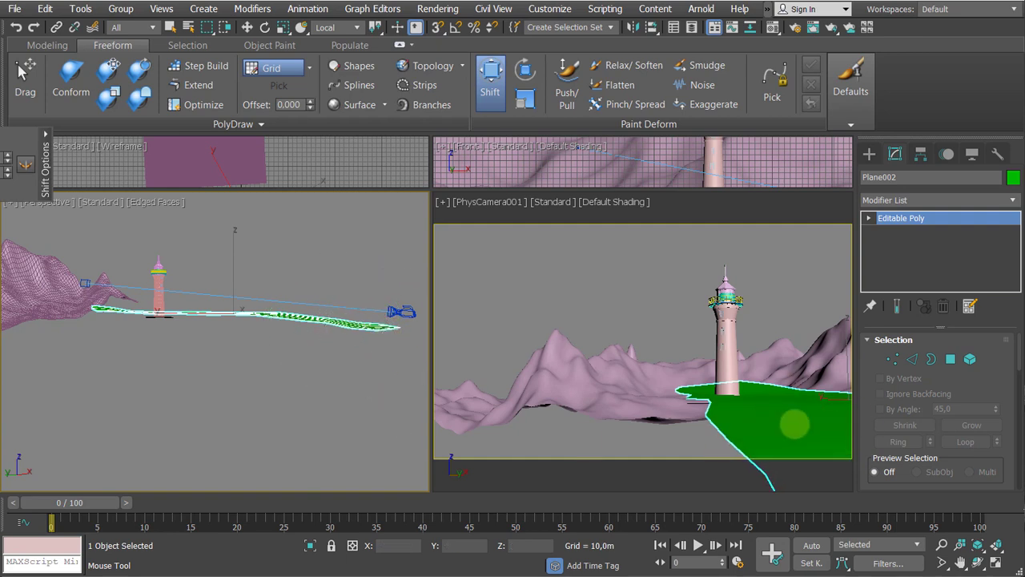
middle_drag(254, 320, 309, 237)
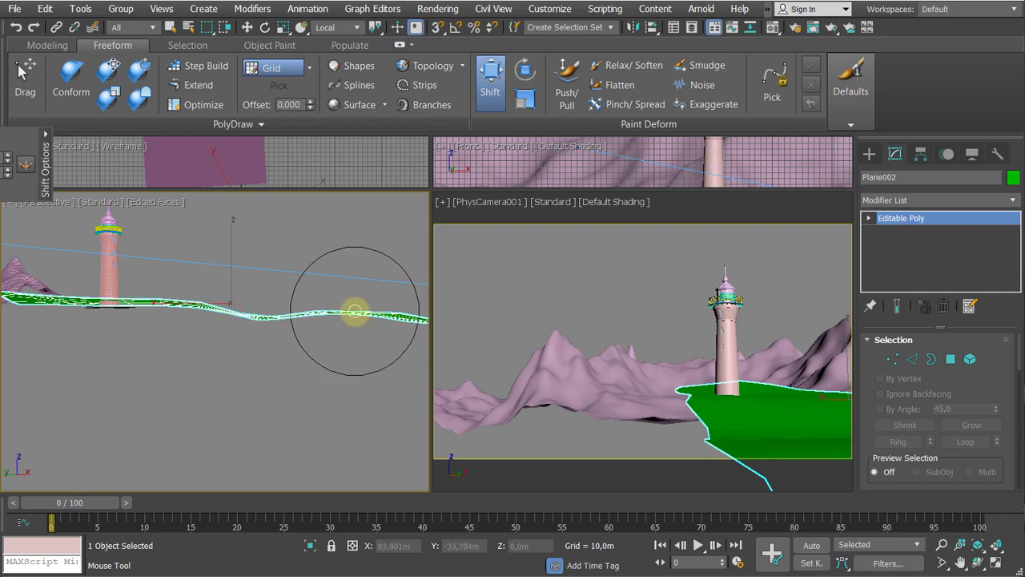
drag(355, 310, 353, 318)
Push the middle of the camera-side edge of Plane002 inward into a deeper bay with the Shift brush
alt+middle_drag(352, 320, 178, 355)
drag(142, 342, 171, 348)
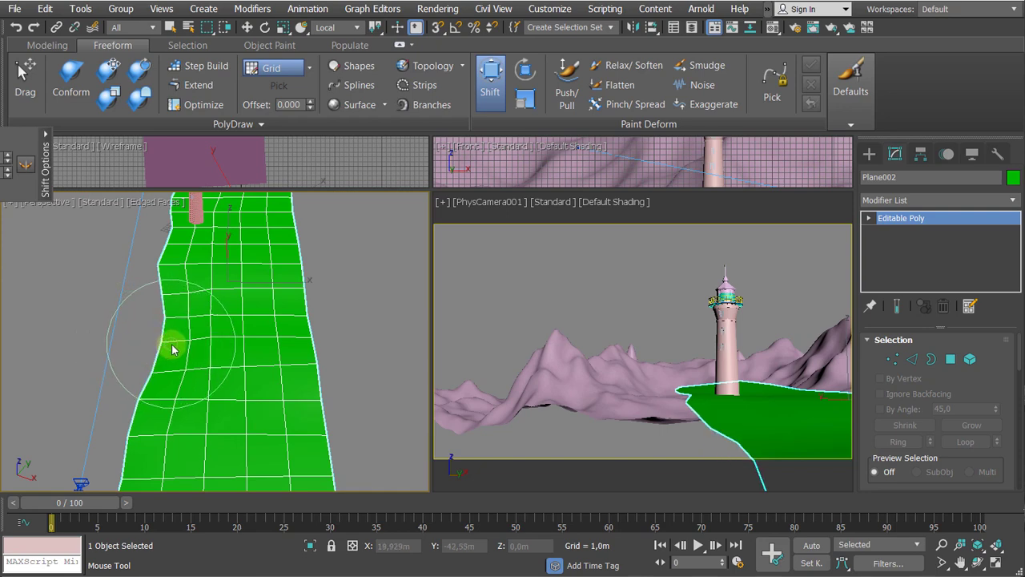
scroll(192, 351, down, 3)
middle_drag(208, 357, 245, 337)
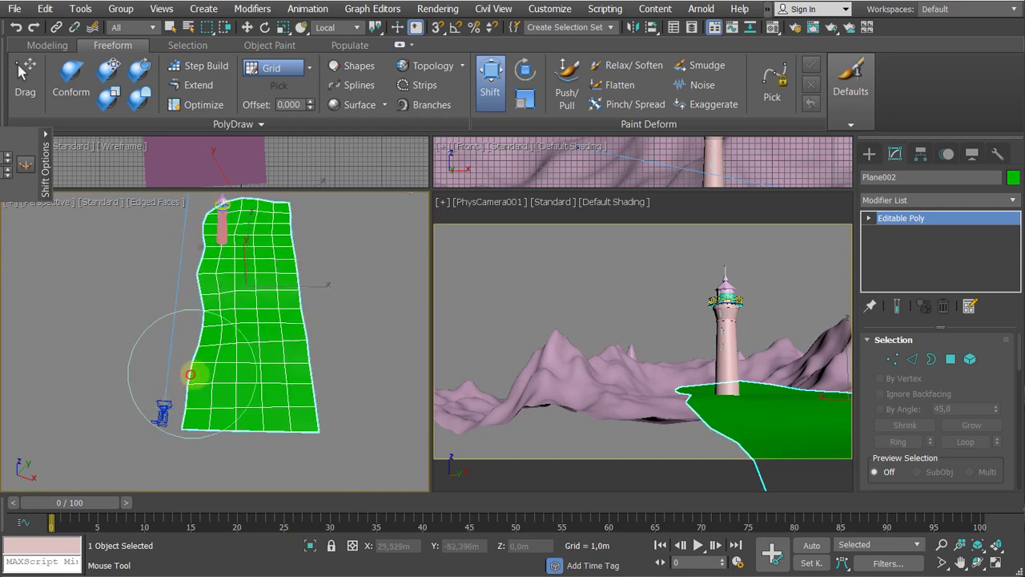
drag(215, 318, 218, 318)
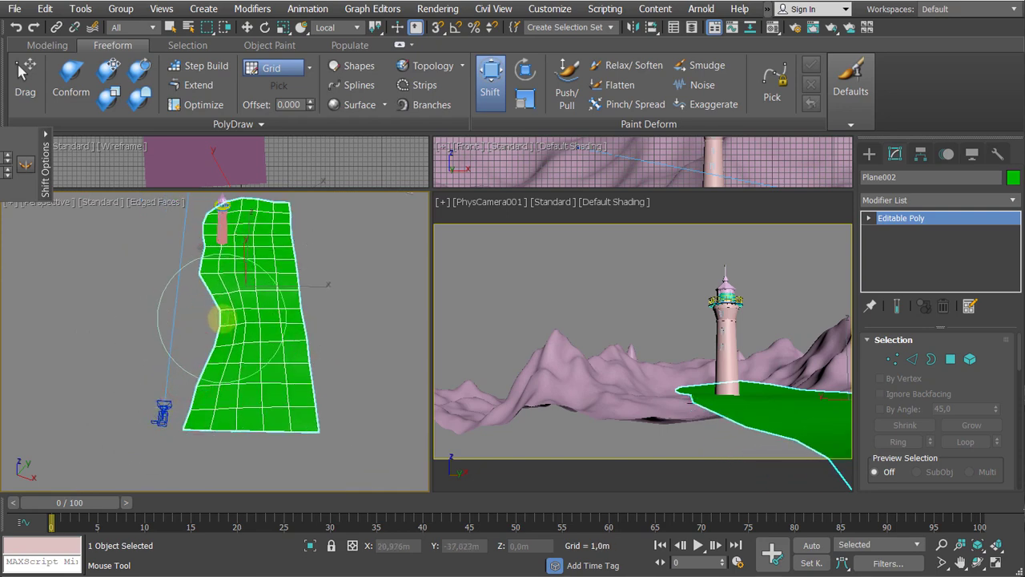
Round off the remaining square corner at the lighthouse end of Plane002 with the Shift brush
alt+middle_drag(212, 347, 222, 366)
scroll(214, 357, up, 3)
alt+middle_drag(177, 318, 192, 361)
scroll(192, 361, up, 3)
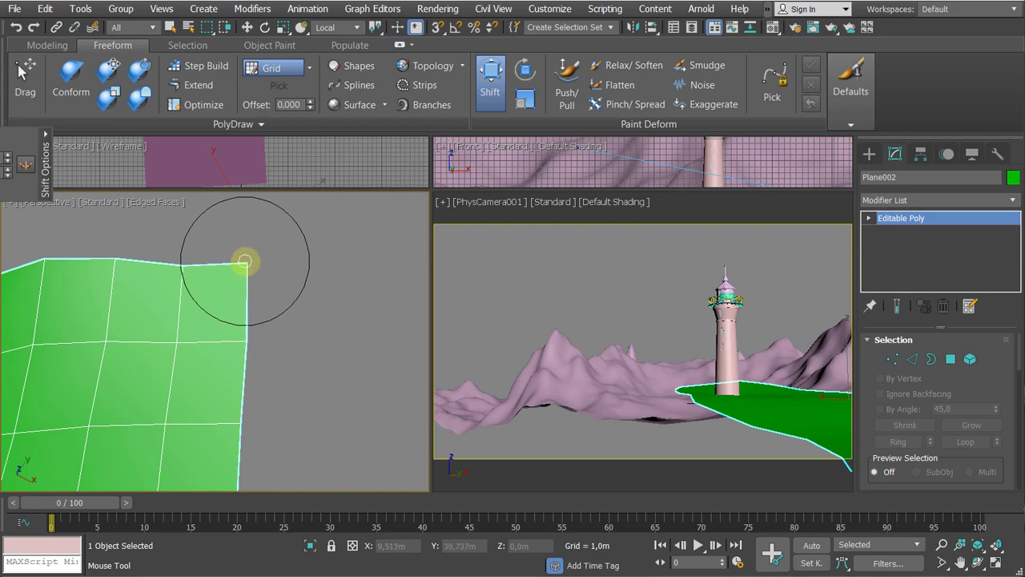
scroll(246, 260, up, 2)
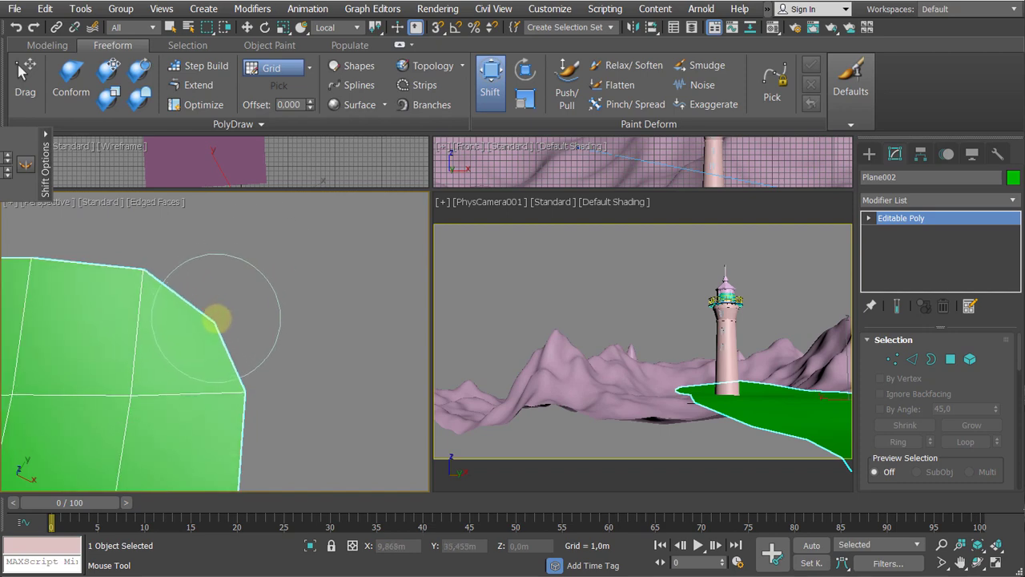
scroll(216, 318, down, 6)
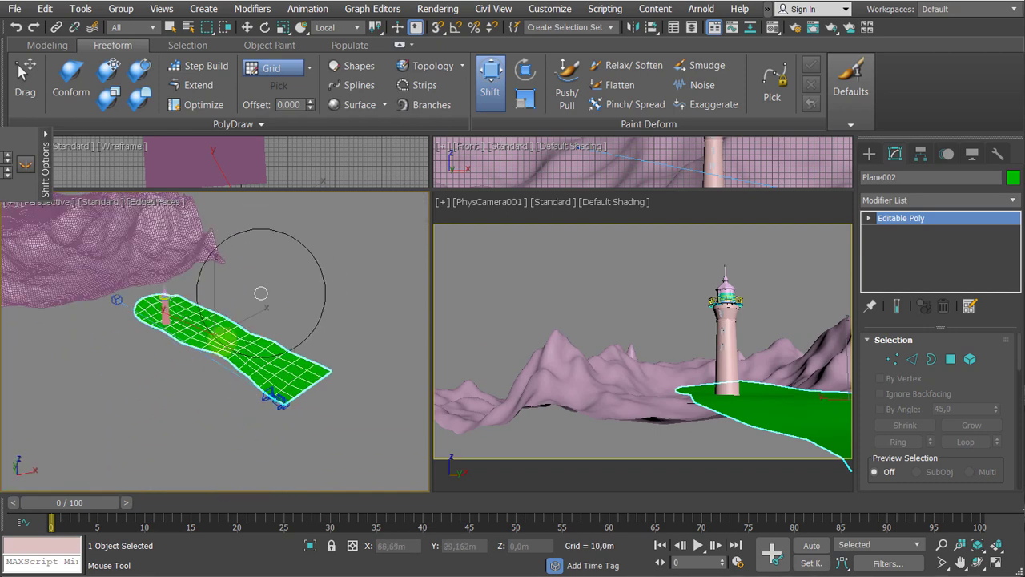
Apply a TurboSmooth modifier to Plane002 and collapse it to an Editable Poly
alt+middle_drag(260, 293, 213, 377)
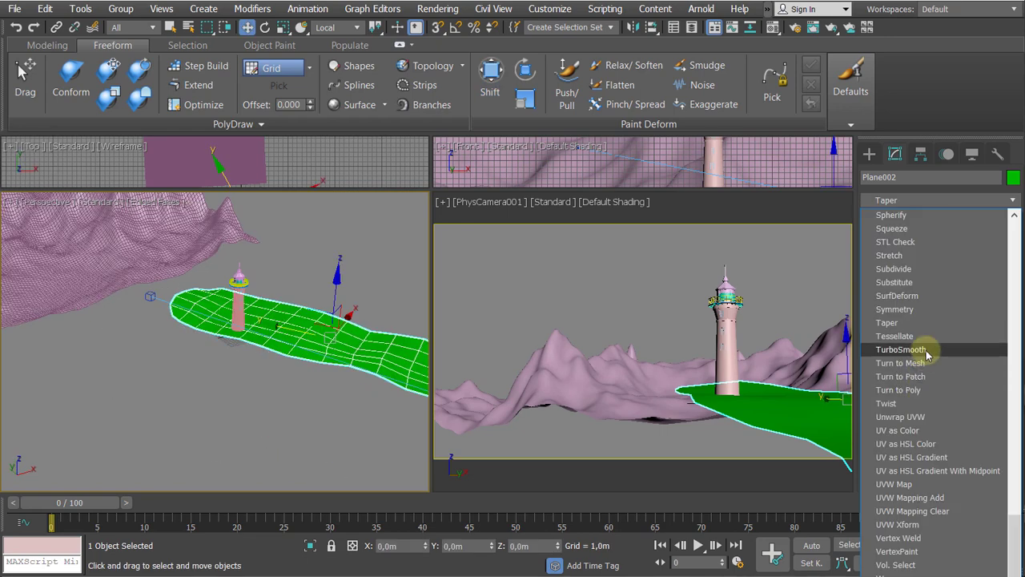
click(896, 348)
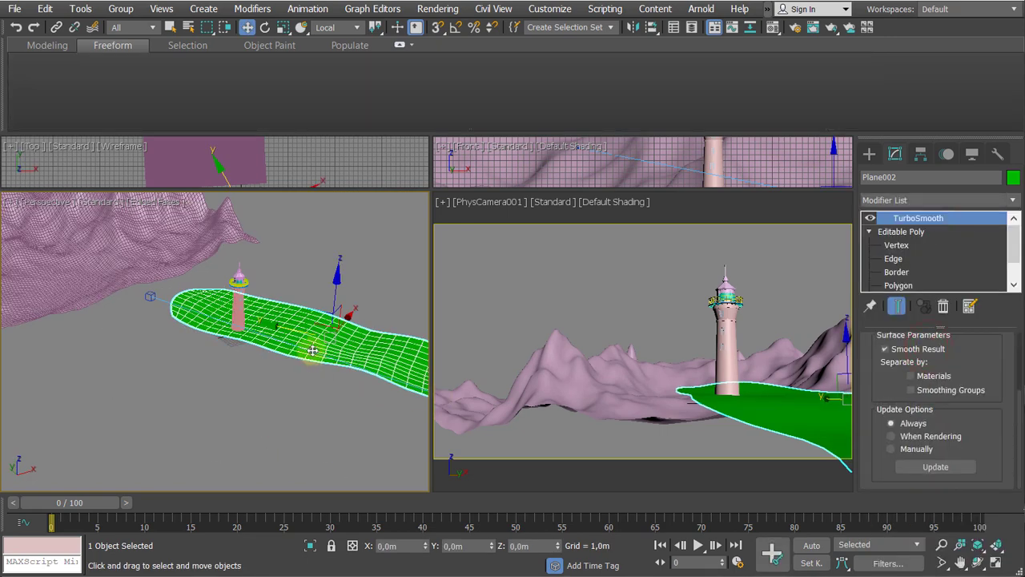
right_click(314, 344)
mouse_move(417, 517)
click(481, 532)
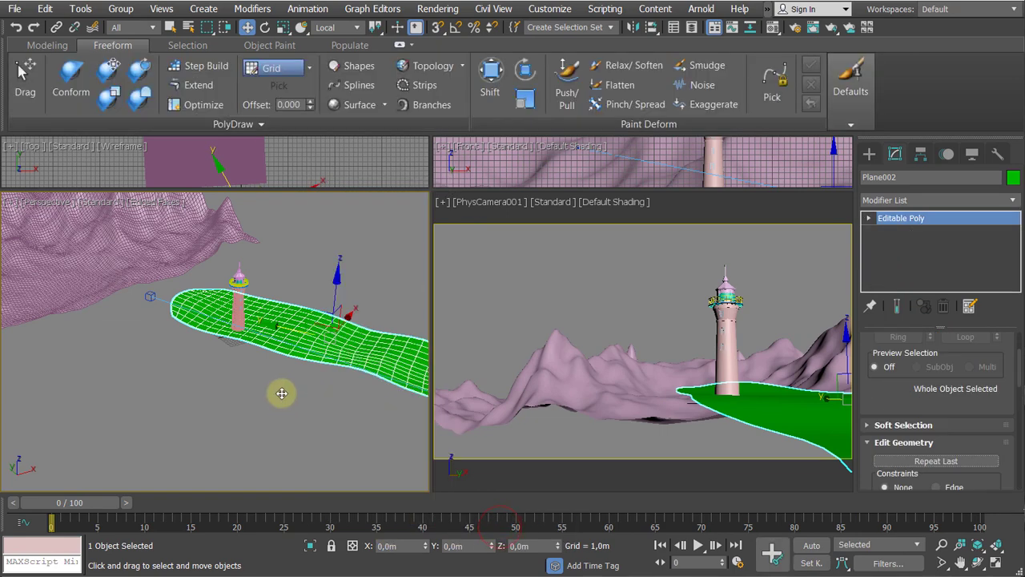
In Edge sub-object mode, select the loop of border edges along the camera-facing side of Plane002
mouse_move(254, 398)
alt+middle_down()
mouse_move(311, 362)
mouse_move(281, 400)
mouse_move(271, 392)
alt+middle_up()
scroll(281, 401, up, 3)
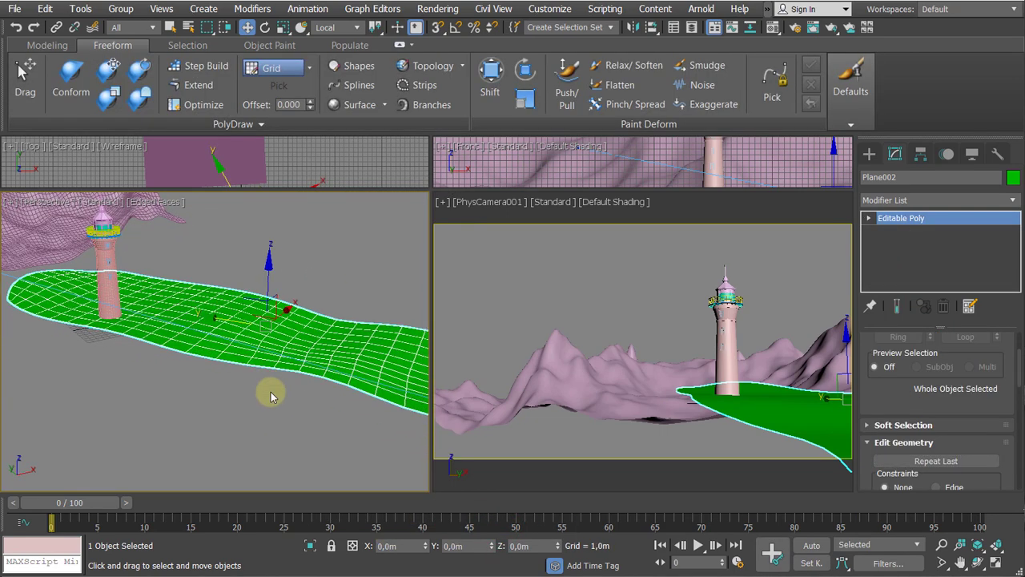
key(1)
click(868, 218)
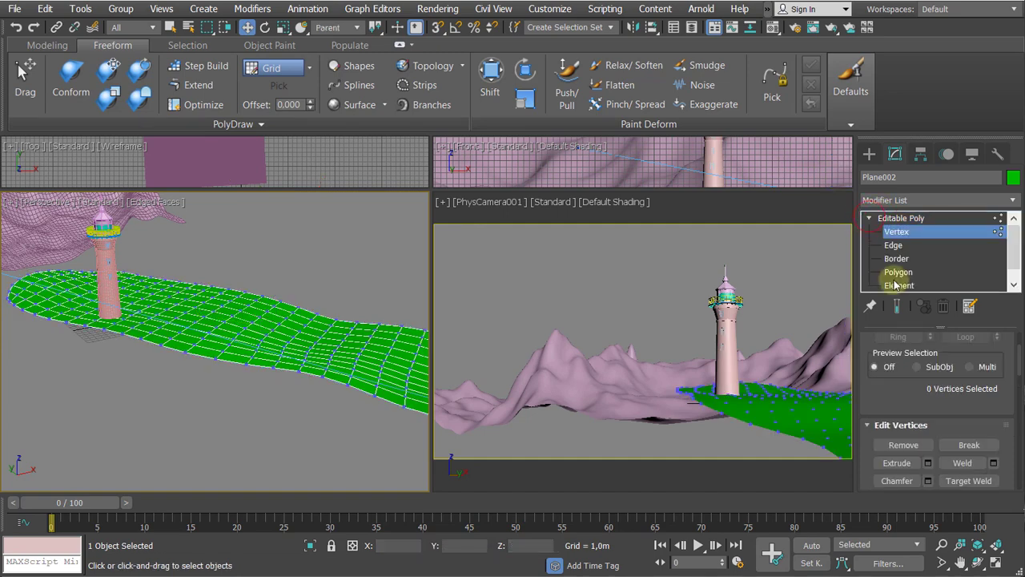
click(899, 272)
scroll(335, 352, up, 4)
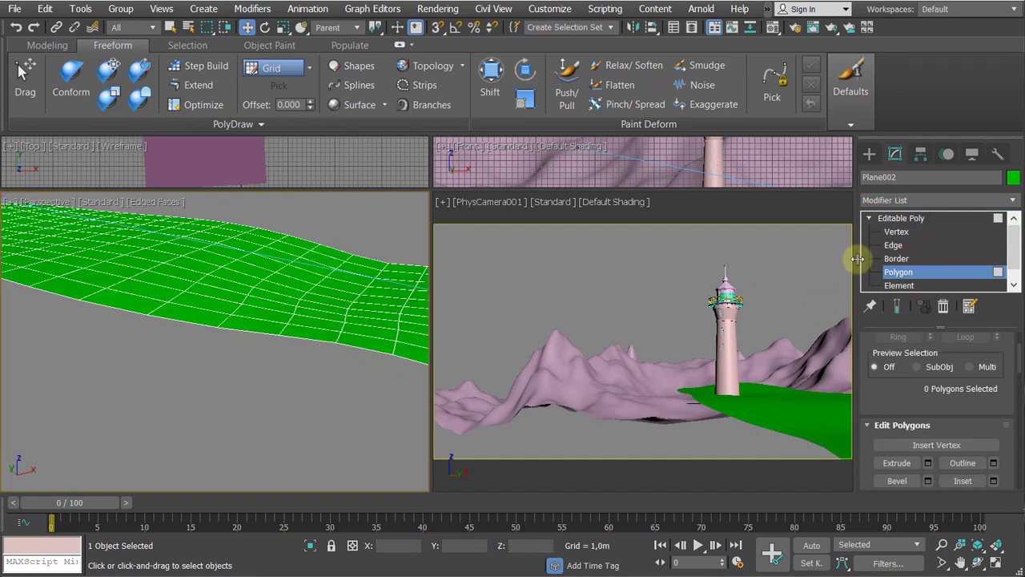
click(891, 246)
click(370, 351)
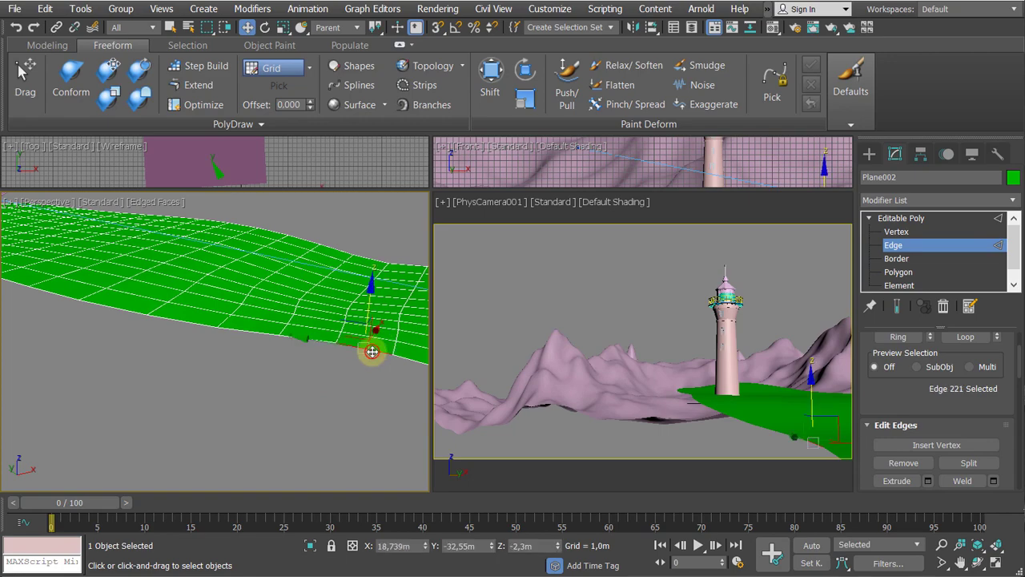
scroll(290, 383, down, 5)
middle_drag(289, 383, 403, 350)
key(alt+l)
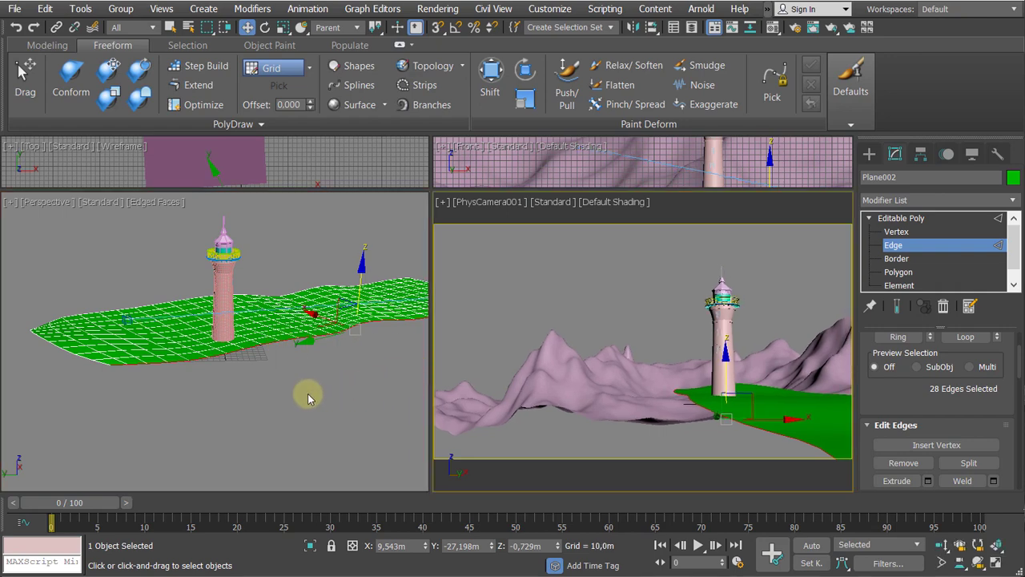
Add the next three border edges around the rounded lighthouse end to the edge selection
scroll(215, 408, up, 6)
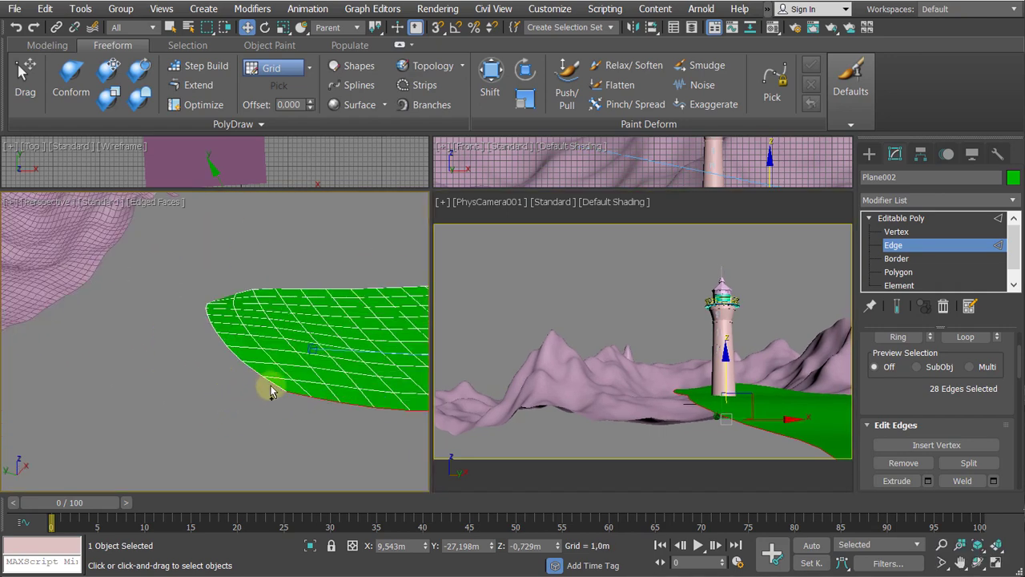
ctrl+click(270, 388)
ctrl+click(249, 368)
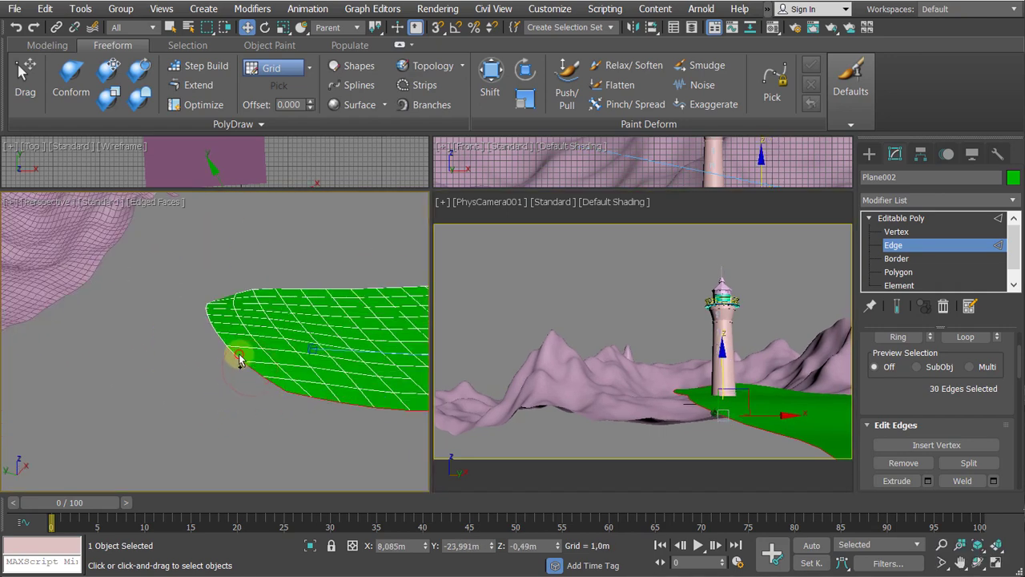
ctrl+click(235, 354)
Extrude the selected border edges straight down about 12.5 m to create a cliff wall
alt+middle_drag(235, 354, 249, 292)
alt+middle_drag(370, 305, 233, 298)
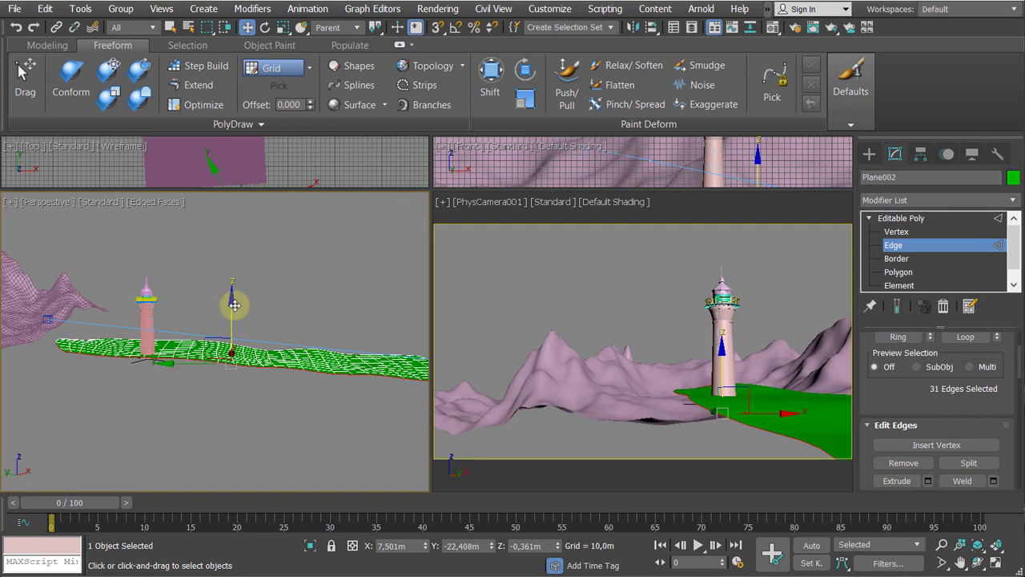
shift+drag(234, 304, 255, 355)
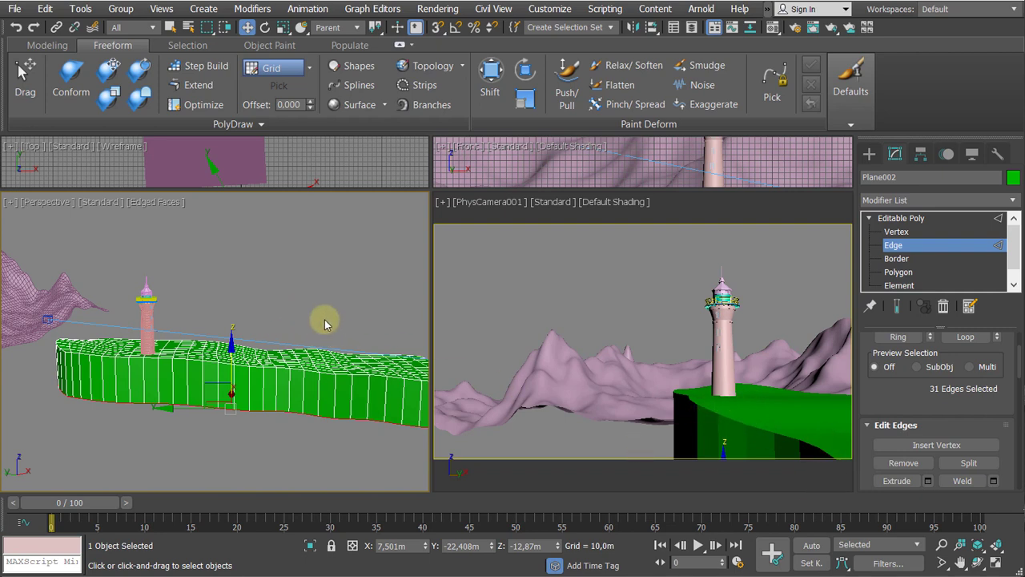
Raise the wall's selected bottom edges to about -2.49 m in Z, leaving a shallow band
alt+middle_drag(324, 319, 352, 291)
scroll(171, 374, up, 4)
mouse_move(172, 373)
alt+middle_down()
mouse_move(171, 391)
mouse_move(184, 380)
alt+middle_up()
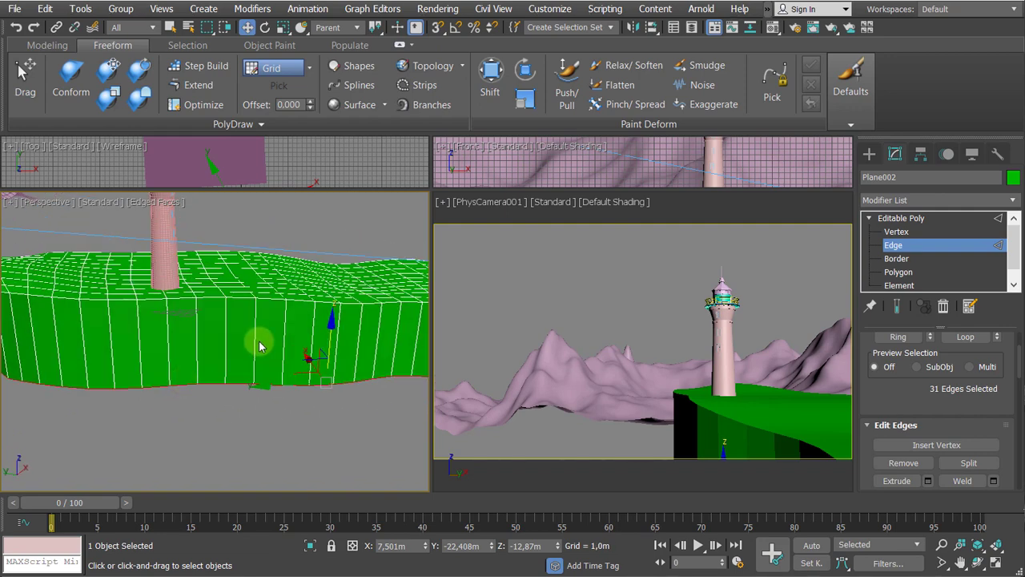
alt+middle_drag(259, 346, 284, 335)
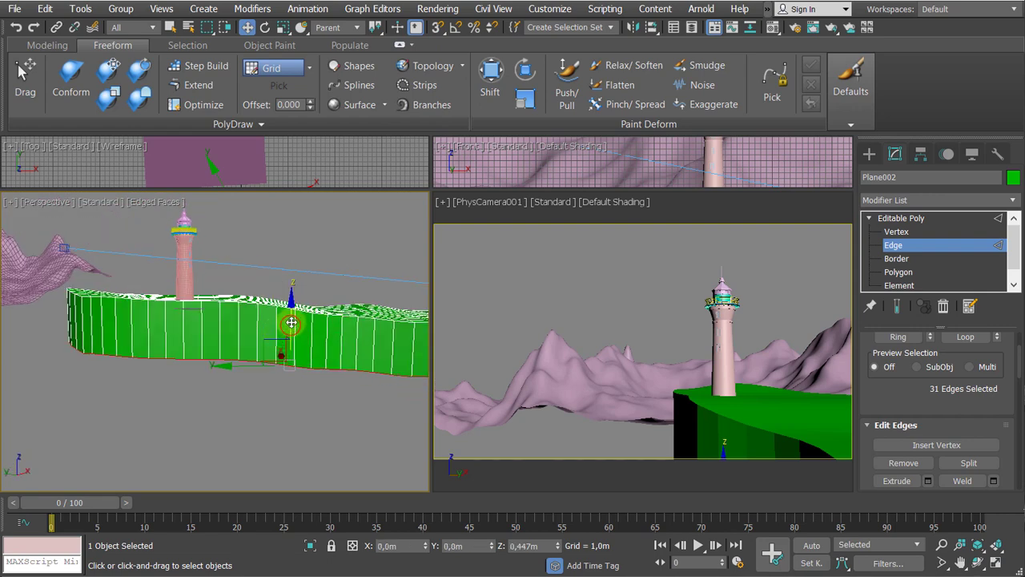
drag(291, 322, 314, 277)
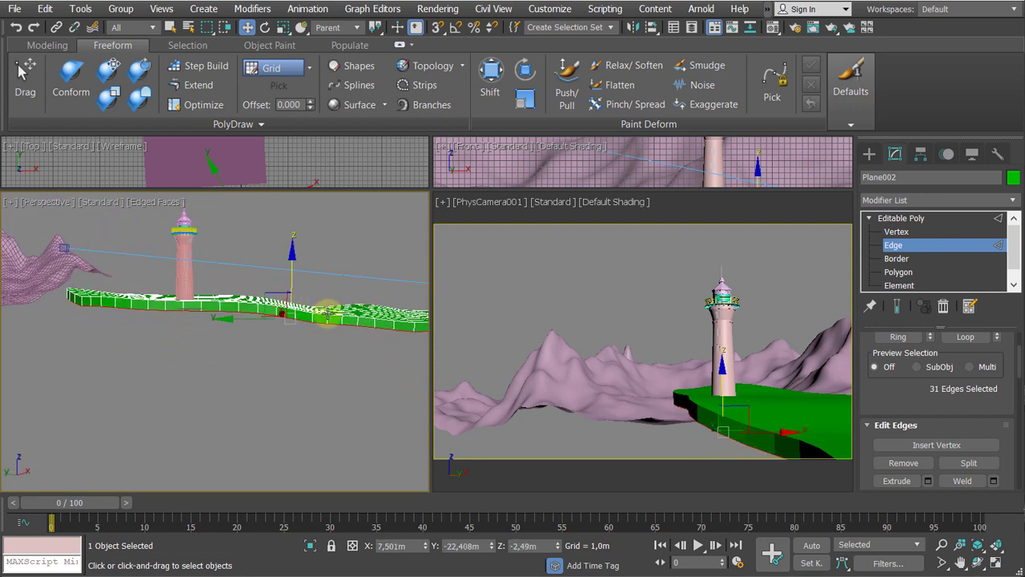
Scale the wall's selected bottom edges uniformly to about 87% so the cliff tapers inward
alt+middle_drag(327, 312, 288, 318)
key(r)
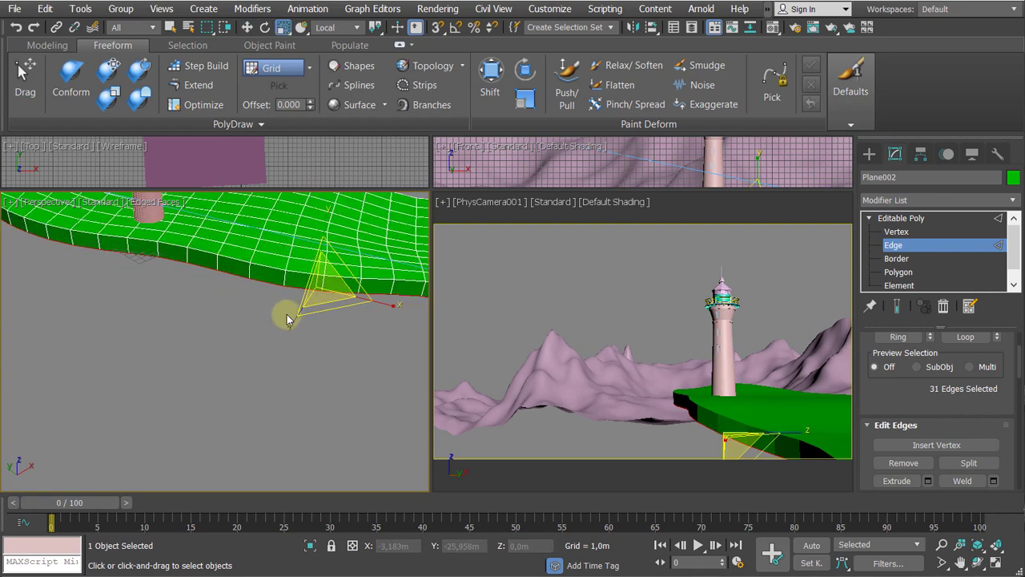
drag(327, 280, 329, 286)
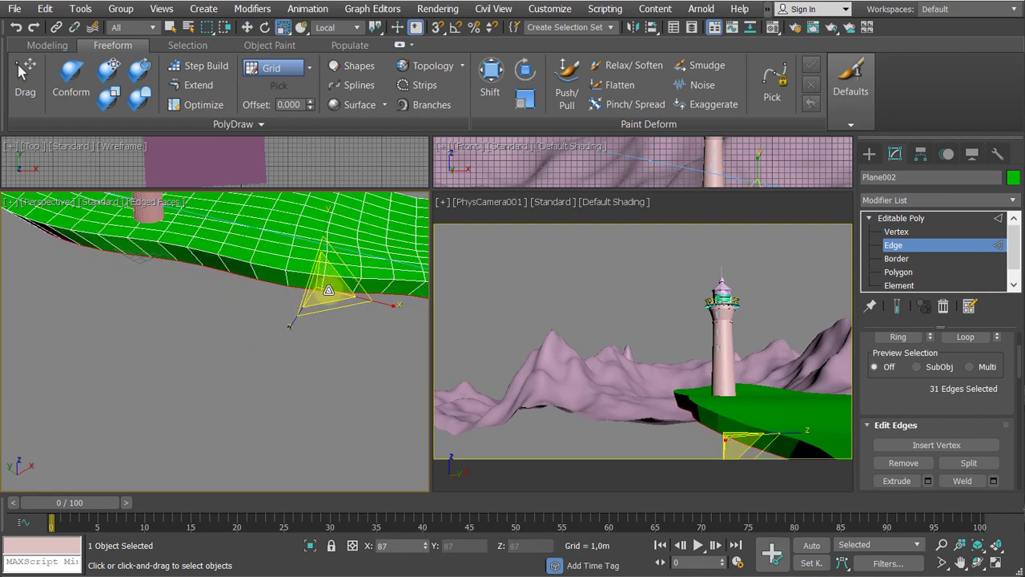
key(w)
alt+middle_drag(293, 315, 362, 306)
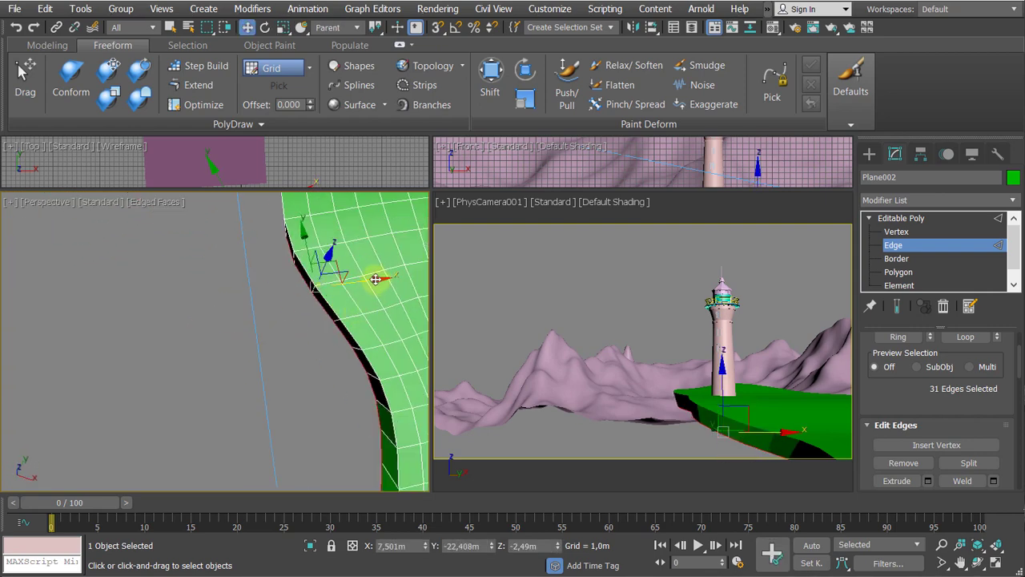
Shift the wall's selected bottom edges to about 8.05 m in X and extrude them straight down to about -17.77 m in Z
drag(375, 278, 387, 278)
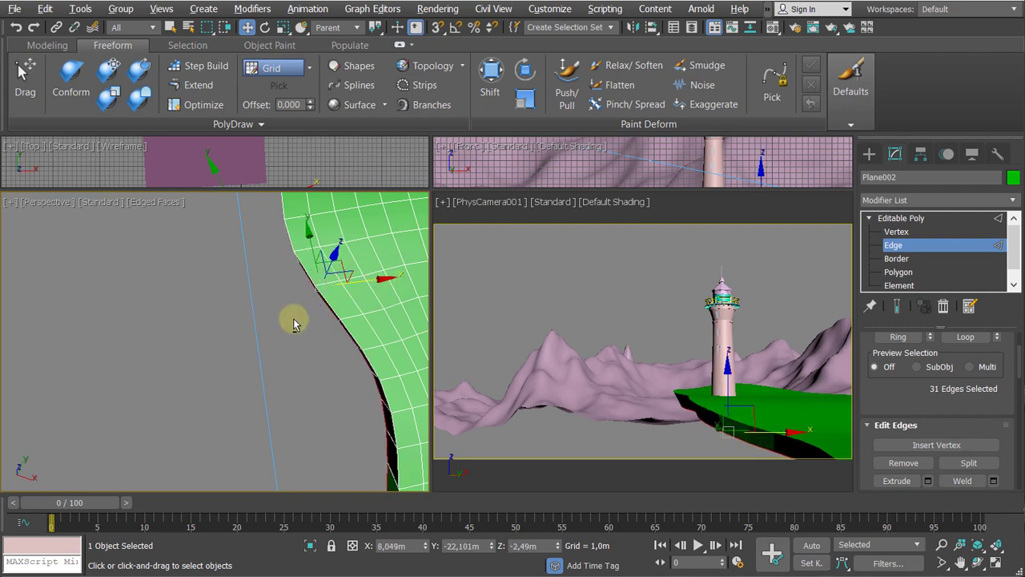
alt+middle_drag(296, 321, 311, 302)
scroll(235, 361, down, 2)
mouse_move(234, 362)
middle_down()
mouse_move(258, 336)
mouse_move(241, 350)
middle_up()
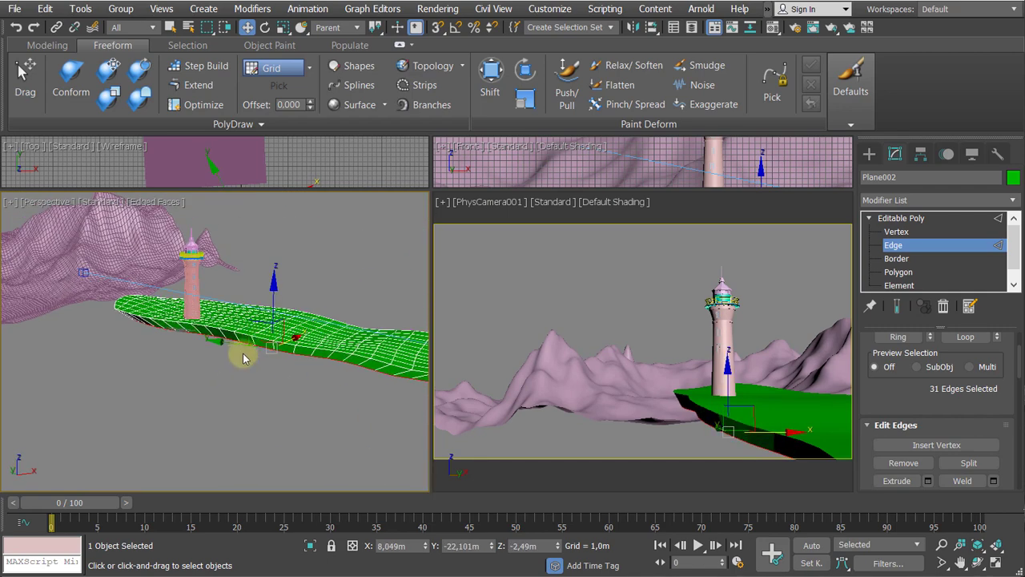
shift+drag(274, 306, 272, 377)
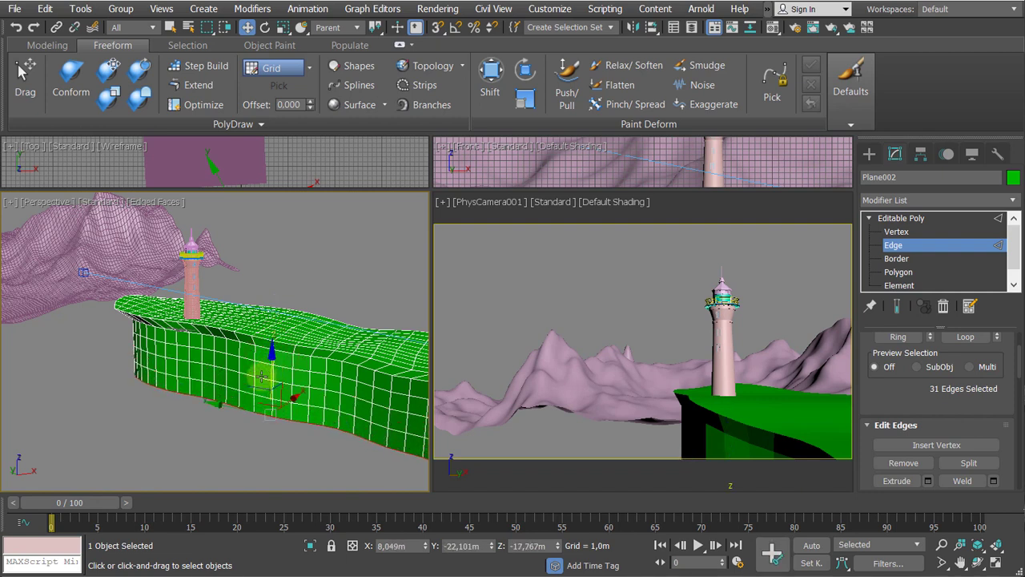
click(317, 276)
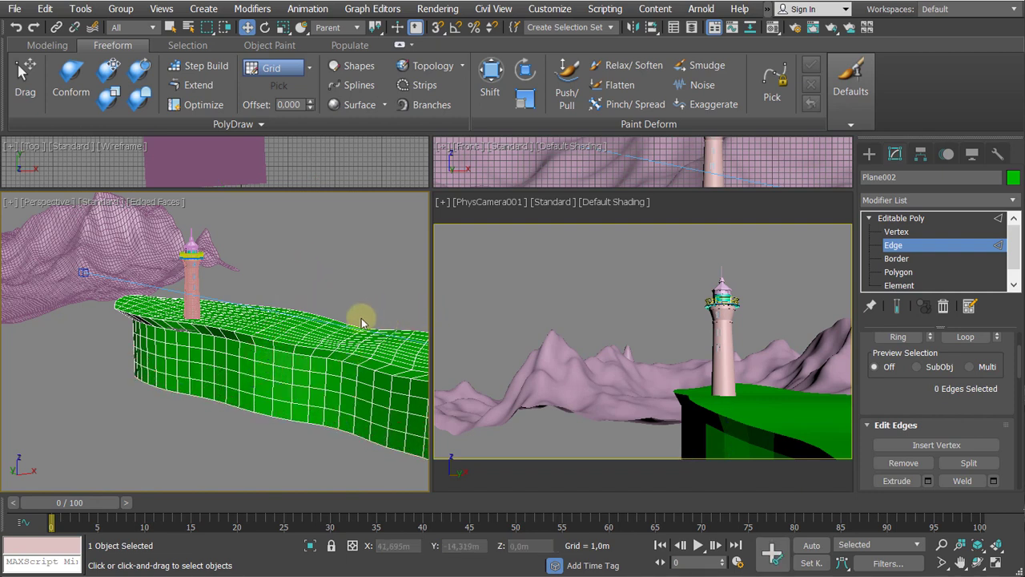
Reshape the coastline in front of the lighthouse with the Shift deform tool, pushing a deep notch inward along the cliff edge
key(F4)
key(F4)
alt+middle_drag(362, 323, 154, 390)
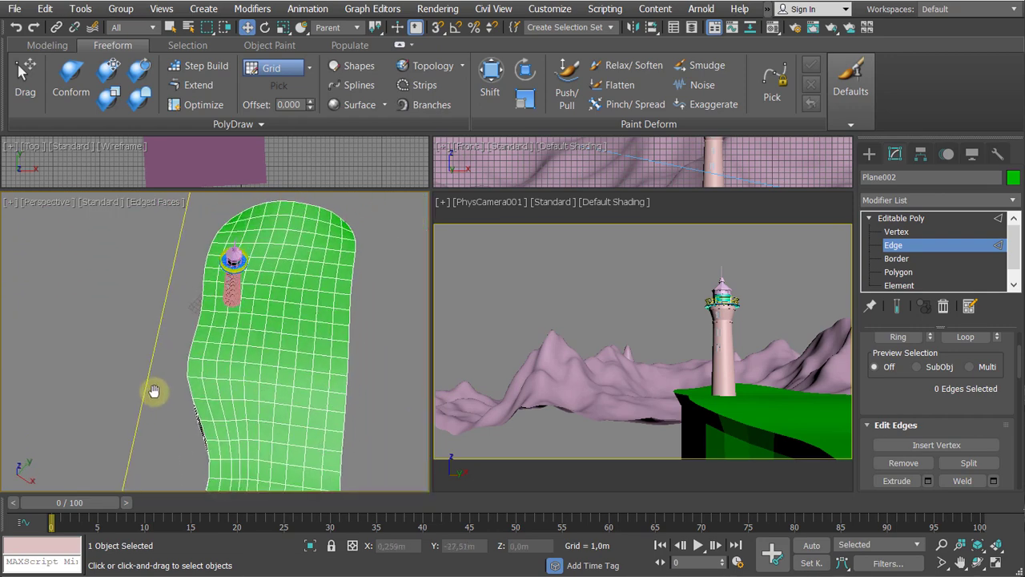
click(490, 80)
scroll(172, 334, up, 4)
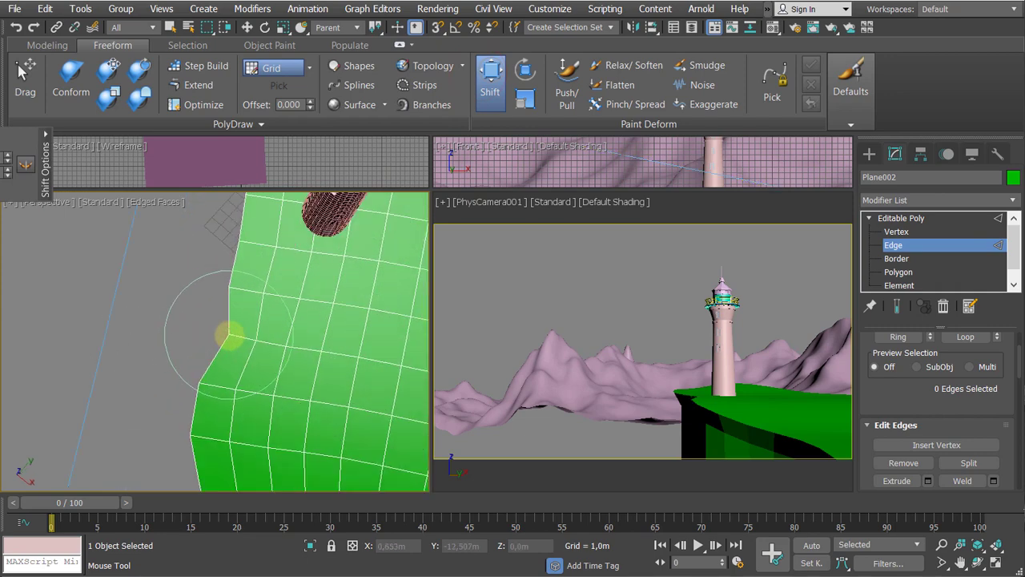
scroll(178, 375, down, 2)
middle_drag(178, 374, 149, 300)
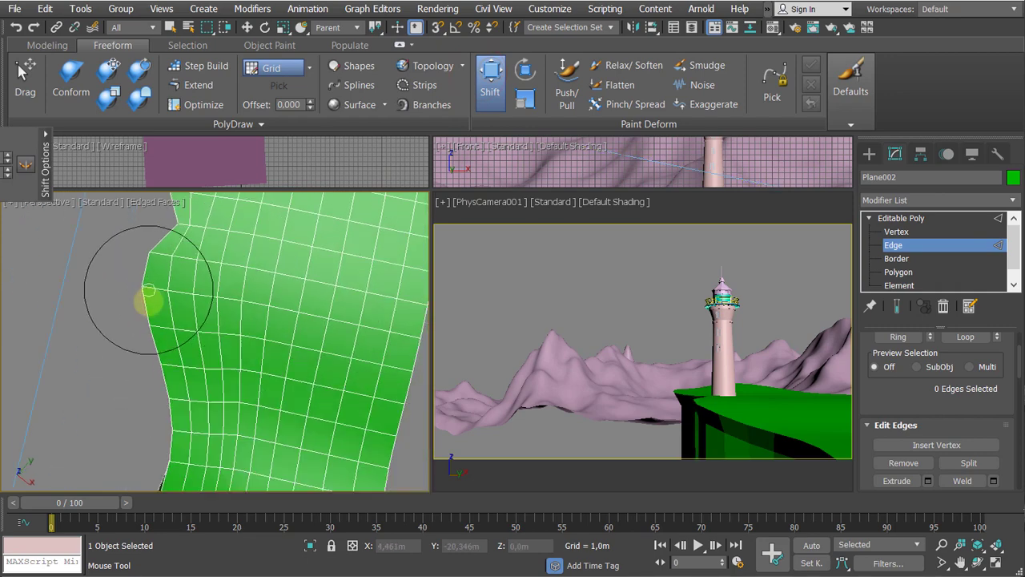
mouse_move(160, 362)
mouse_down()
mouse_move(180, 366)
mouse_move(172, 368)
mouse_up()
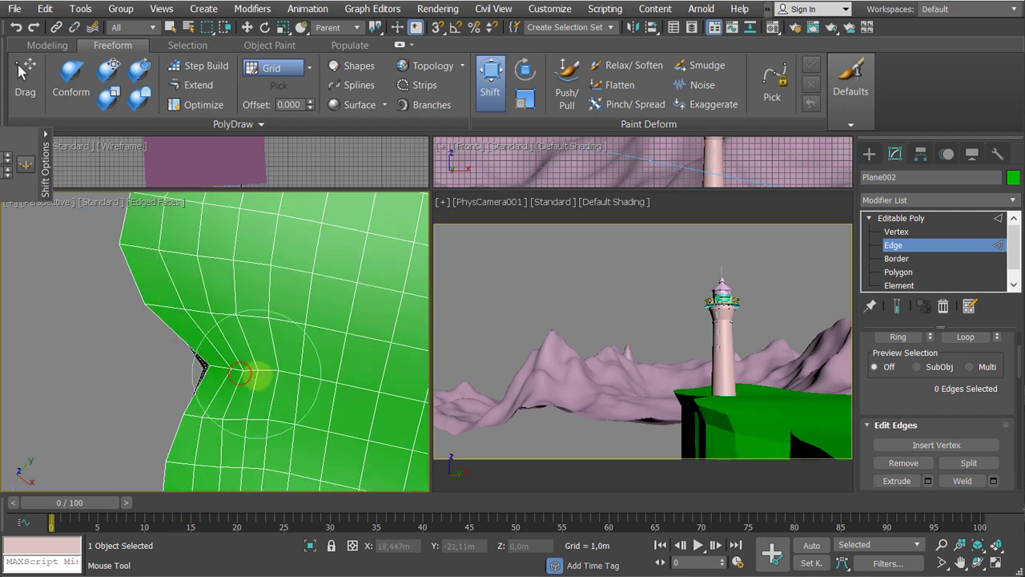
Undo the last Shift deformation on the coastline edge
scroll(229, 381, down, 2)
middle_drag(182, 414, 192, 315)
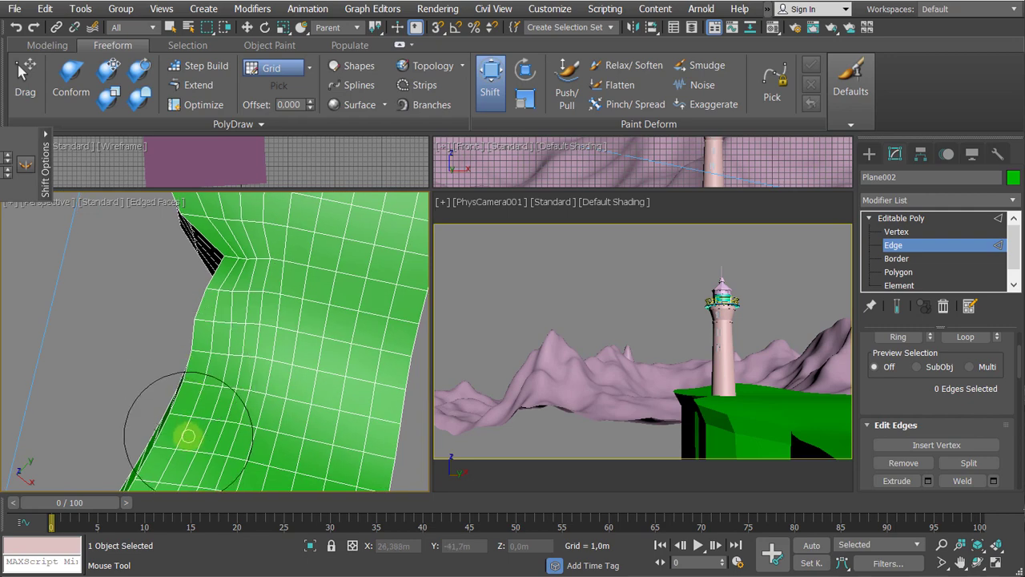
mouse_move(170, 419)
middle_down()
mouse_move(235, 369)
mouse_move(210, 377)
mouse_move(303, 352)
mouse_move(162, 413)
middle_up()
scroll(258, 370, down, 5)
scroll(324, 354, up, 5)
key(ctrl+z)
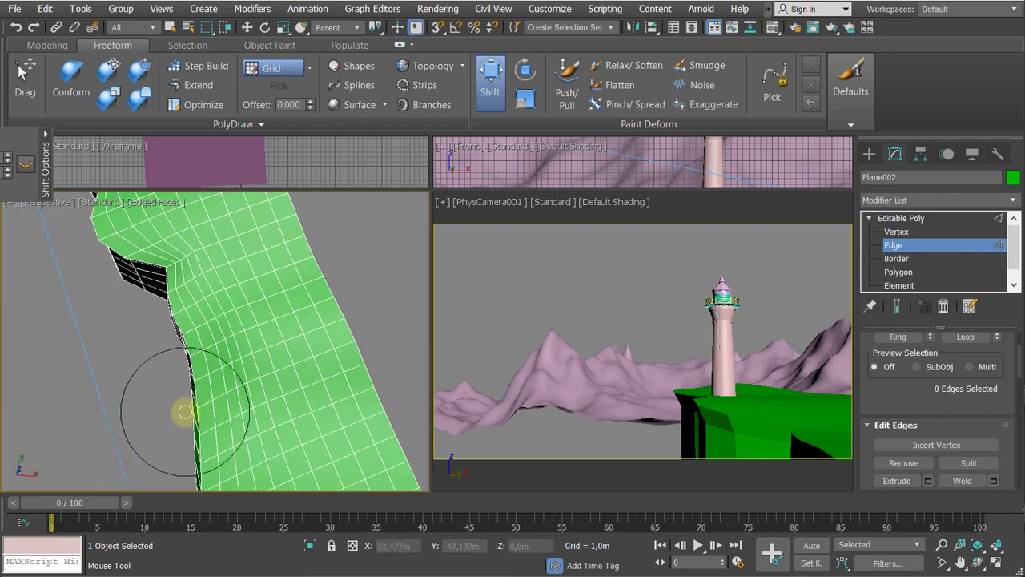
Examine the reshaped coastline and the cliff wall toward the camera end from above and from the side
scroll(204, 402, up, 2)
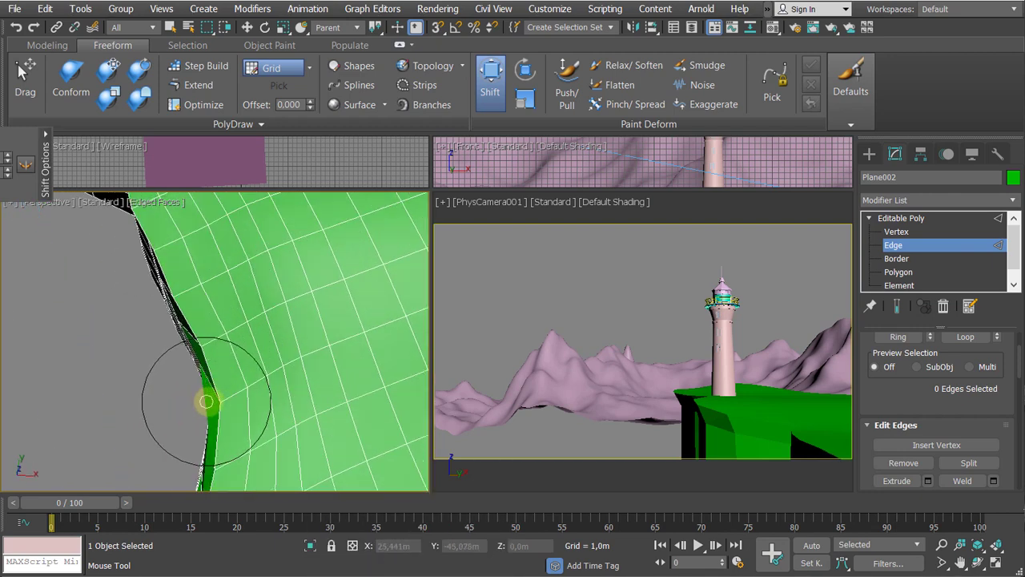
scroll(219, 399, down, 2)
alt+middle_drag(166, 414, 291, 322)
scroll(291, 322, down, 4)
alt+middle_drag(254, 407, 215, 412)
middle_drag(215, 412, 264, 330)
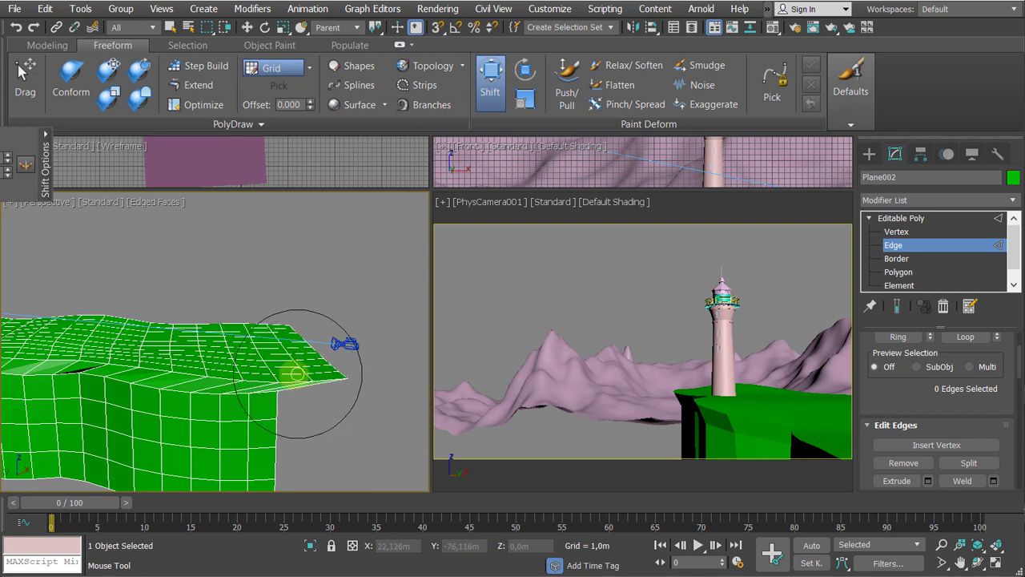
scroll(296, 375, down, 2)
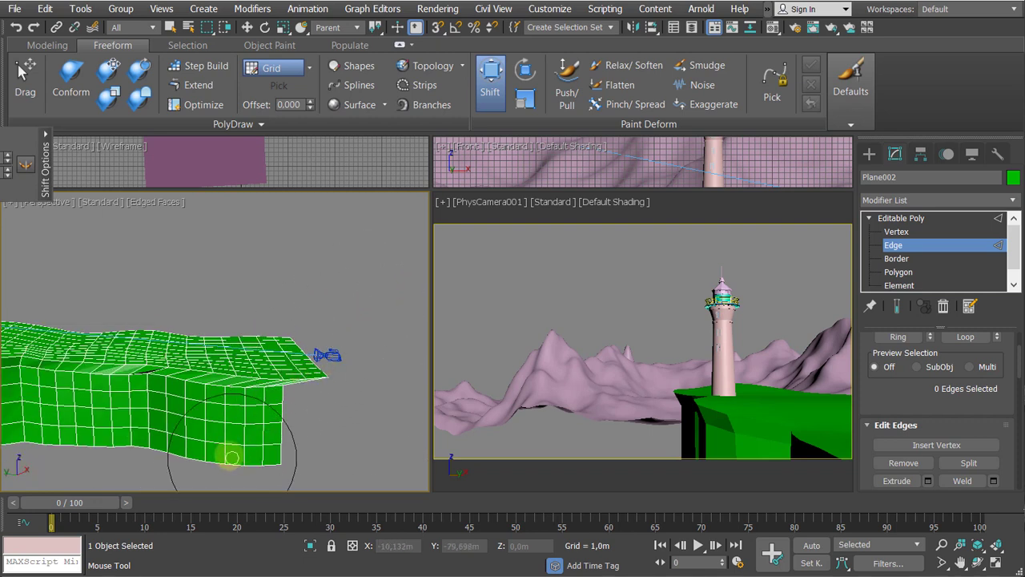
mouse_move(341, 370)
alt+middle_down()
mouse_move(332, 412)
mouse_move(366, 361)
alt+middle_up()
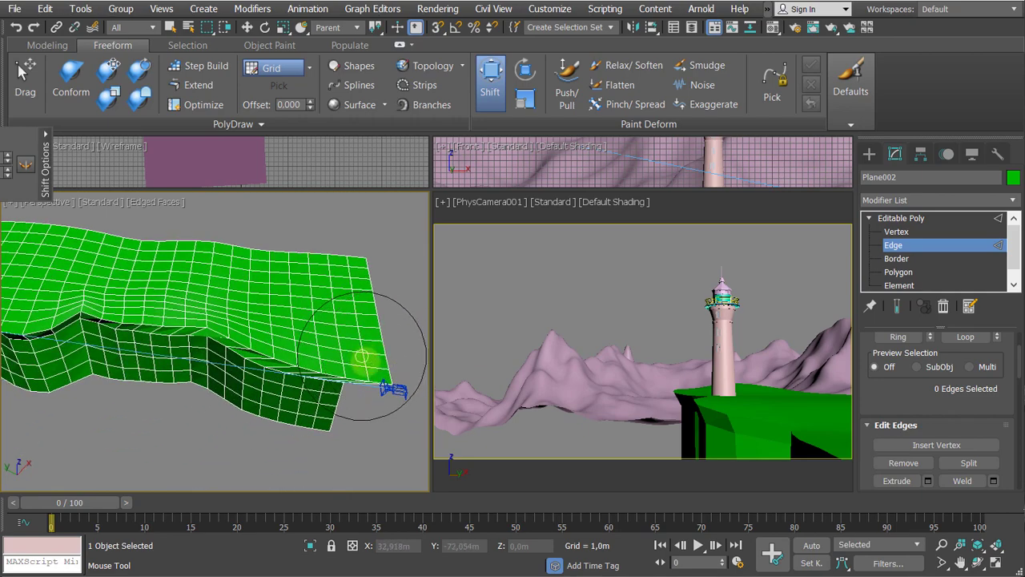
scroll(398, 388, down, 3)
alt+middle_drag(237, 367, 269, 369)
right_click(271, 366)
Leave edge editing and move the large light-blue sea plane across so it spans the mountains and the lighthouse coast
scroll(280, 329, down, 4)
scroll(280, 329, down, 3)
middle_drag(280, 329, 334, 376)
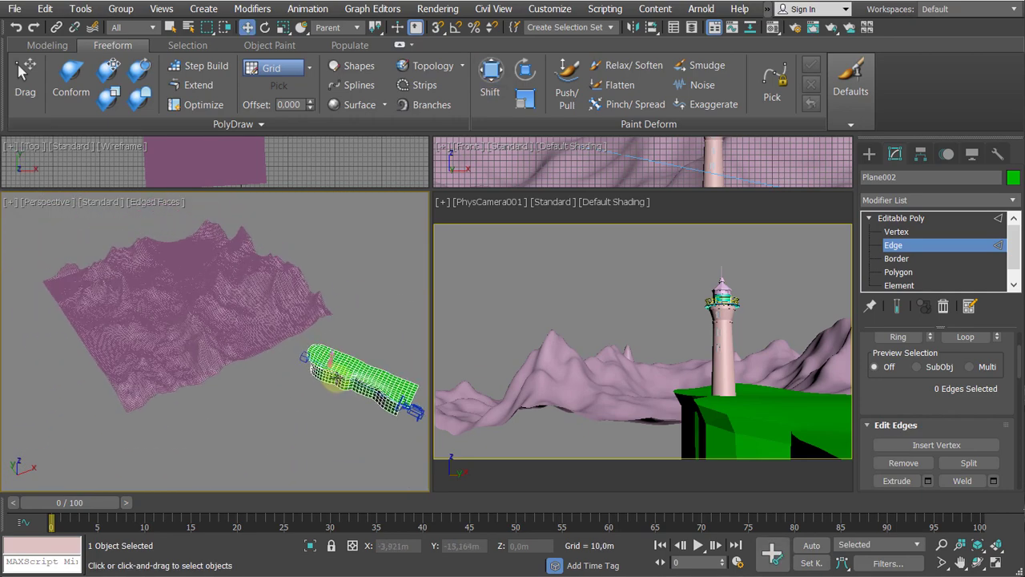
click(916, 219)
middle_drag(288, 281, 340, 254)
scroll(340, 254, down, 4)
middle_drag(283, 303, 224, 331)
scroll(293, 344, down, 2)
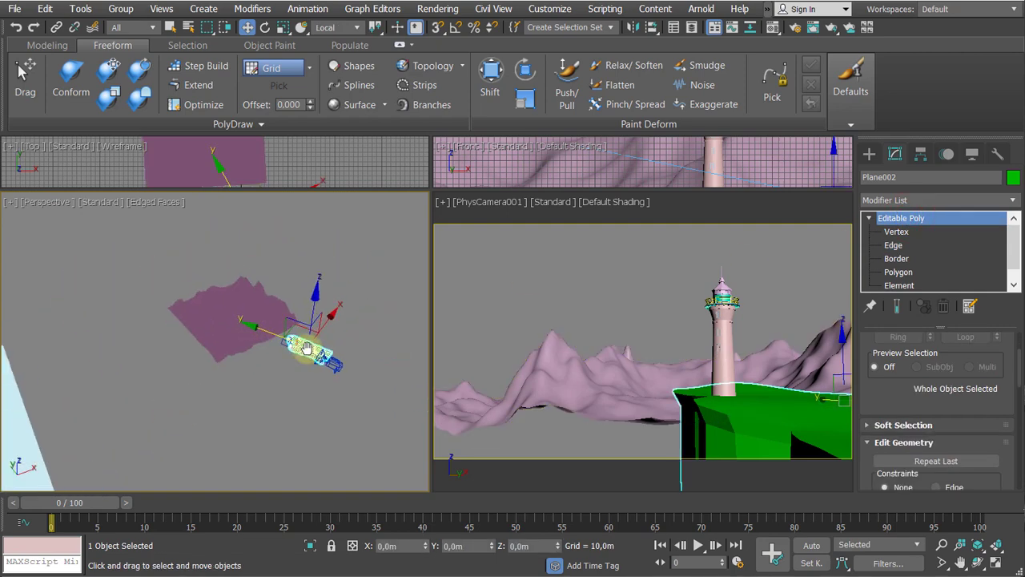
middle_drag(293, 344, 387, 279)
click(135, 355)
scroll(144, 360, down, 4)
middle_drag(174, 366, 186, 334)
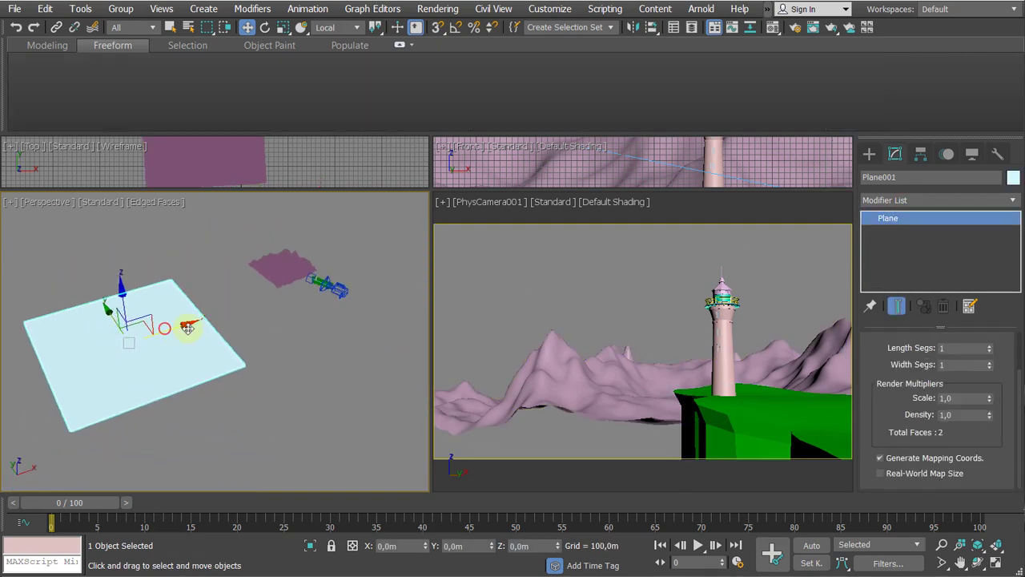
drag(164, 329, 337, 297)
Add the mountain terrain to the selection and lower it together with the sea plane, exposing more of the cliff above the water
middle_drag(295, 350, 267, 399)
scroll(156, 376, up, 2)
scroll(270, 352, up, 4)
scroll(285, 398, up, 3)
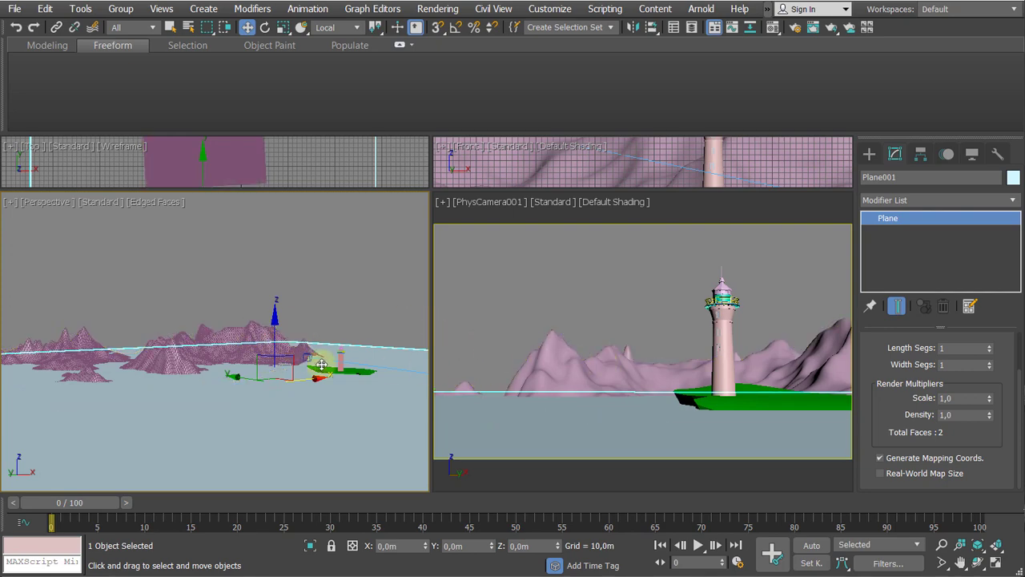
ctrl+click(242, 335)
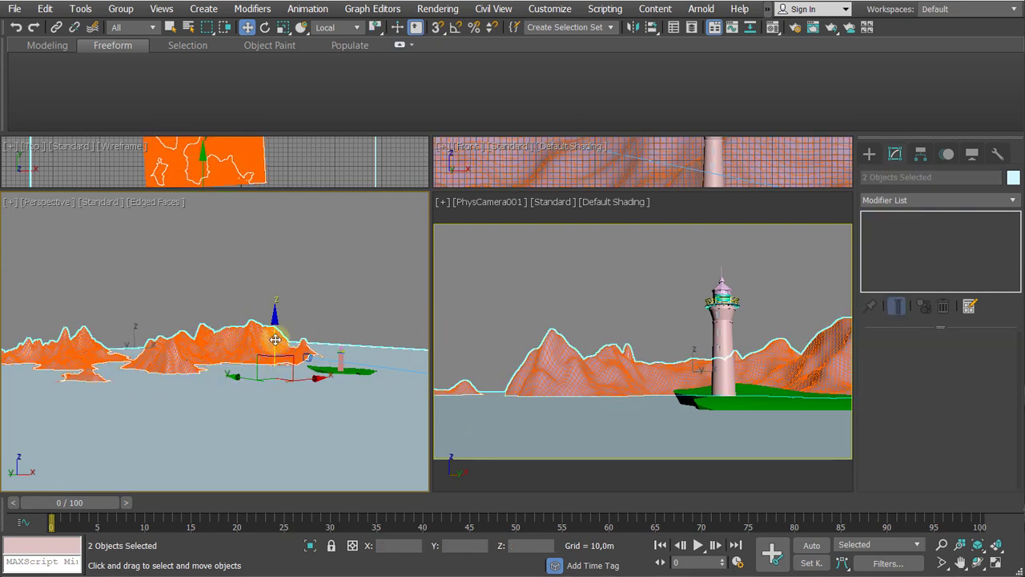
drag(274, 338, 279, 346)
click(200, 294)
Move the mountain terrain horizontally away from the camera to recompose the background behind the lighthouse
click(217, 343)
alt+middle_drag(268, 319, 249, 360)
alt+middle_drag(151, 345, 209, 376)
drag(152, 343, 149, 286)
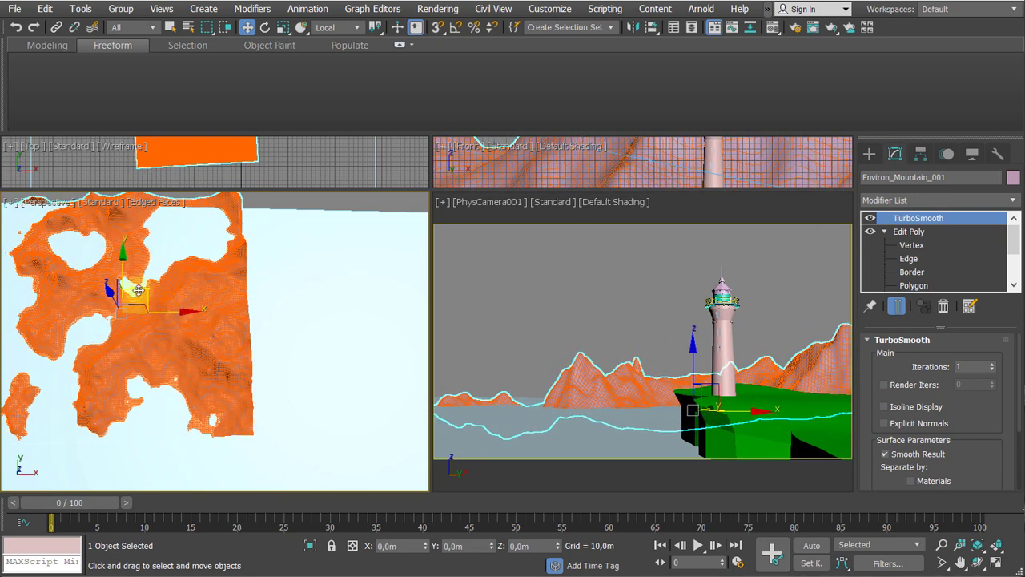
mouse_move(138, 290)
mouse_down()
mouse_move(111, 282)
mouse_move(145, 294)
mouse_up()
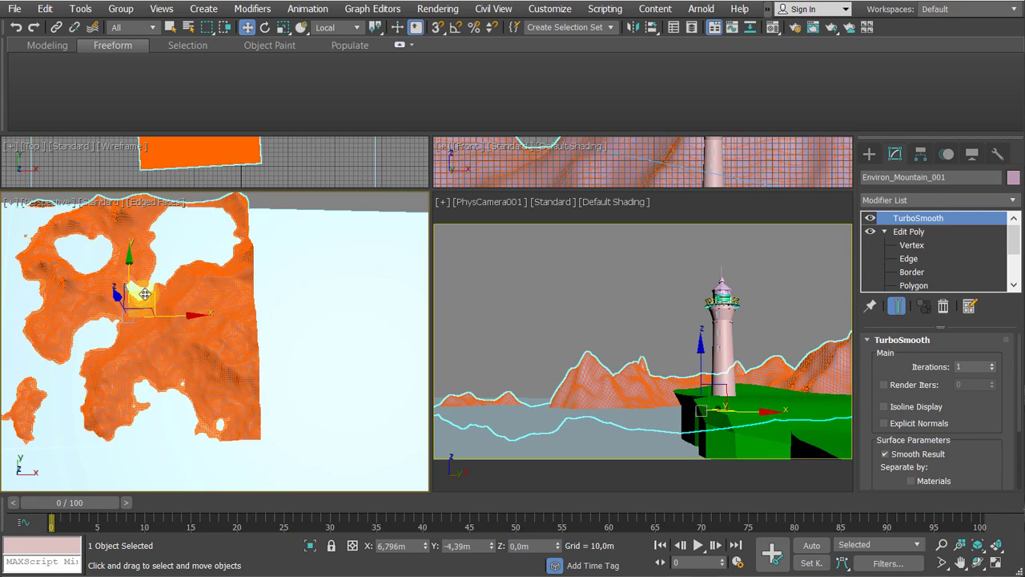
Scale the mountain terrain uniformly to about 163%
alt+middle_drag(252, 308, 275, 348)
key(r)
drag(221, 346, 230, 327)
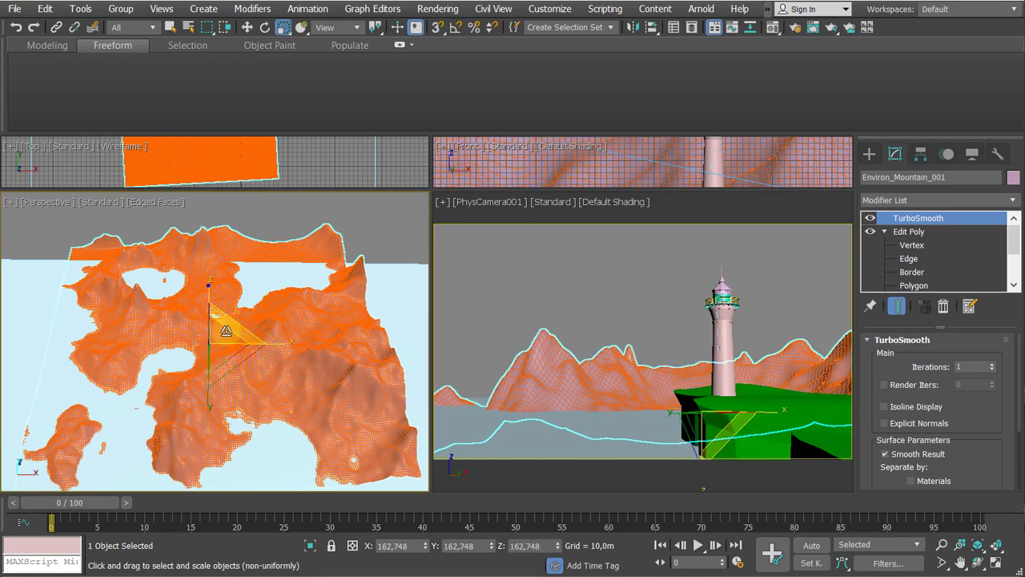
Move the enlarged mountain terrain farther back and sideways in the horizontal plane, and clear the selection
key(w)
alt+middle_drag(229, 334, 231, 358)
drag(228, 308, 205, 271)
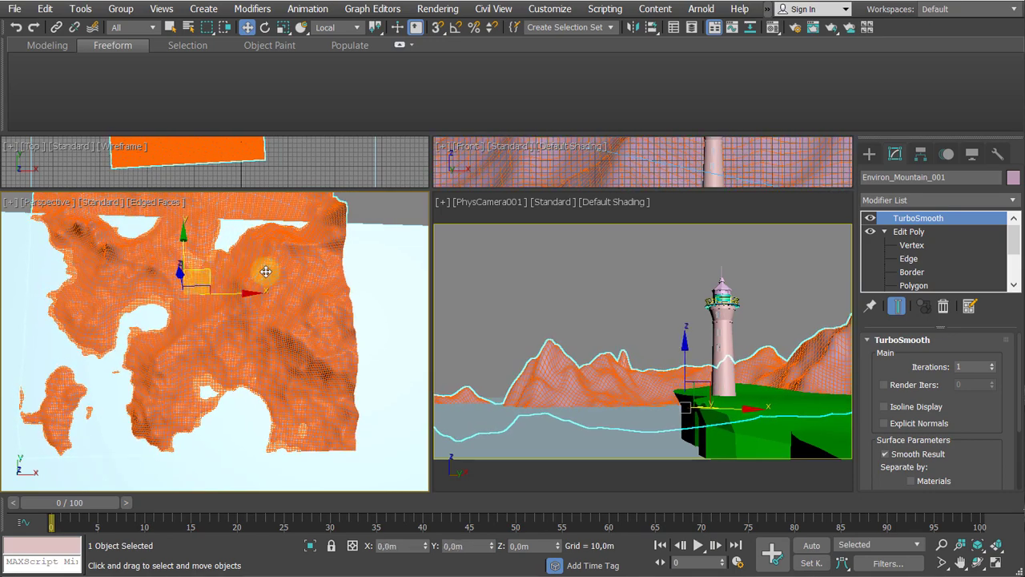
click(398, 211)
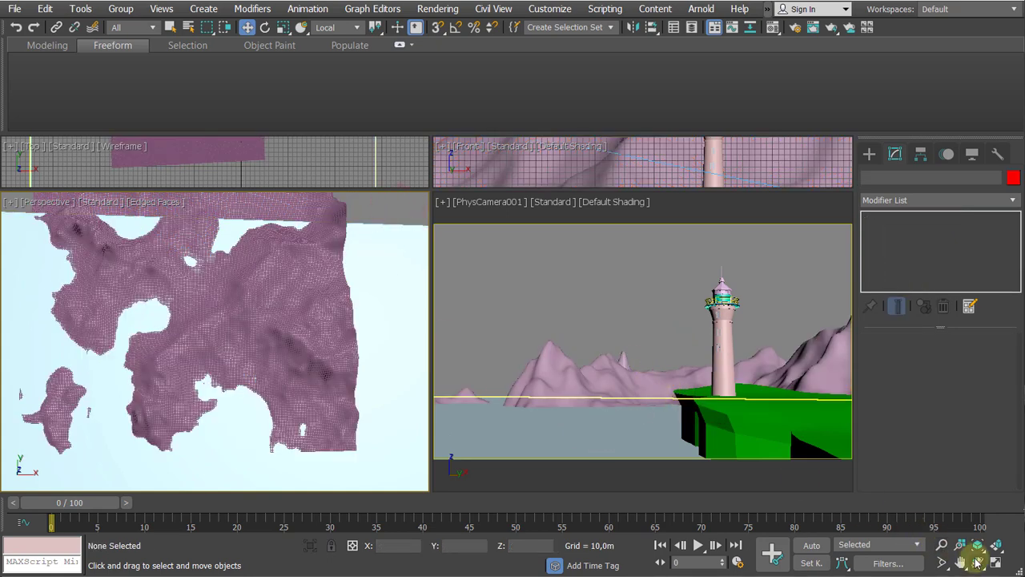
Select the physical camera and unlock its movement in X, Y and Z
middle_drag(237, 299, 273, 191)
scroll(218, 310, down, 5)
click(288, 383)
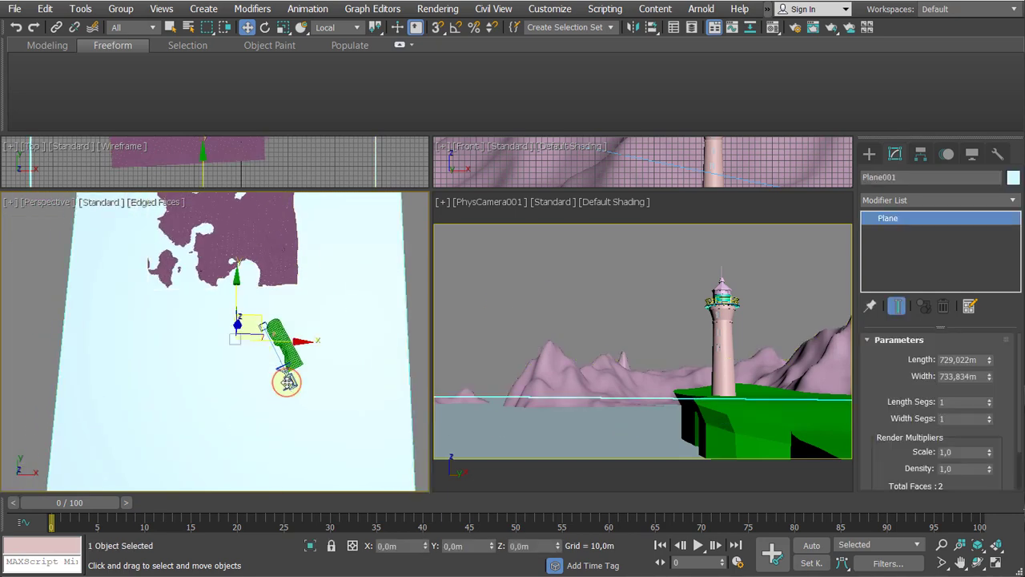
alt+middle_drag(288, 383, 326, 271)
click(327, 264)
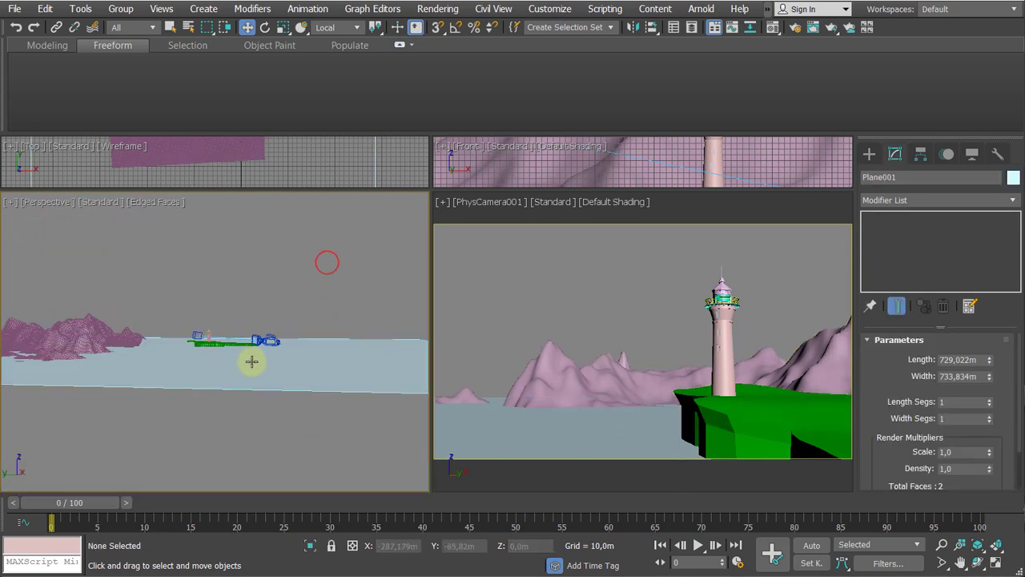
scroll(253, 359, up, 4)
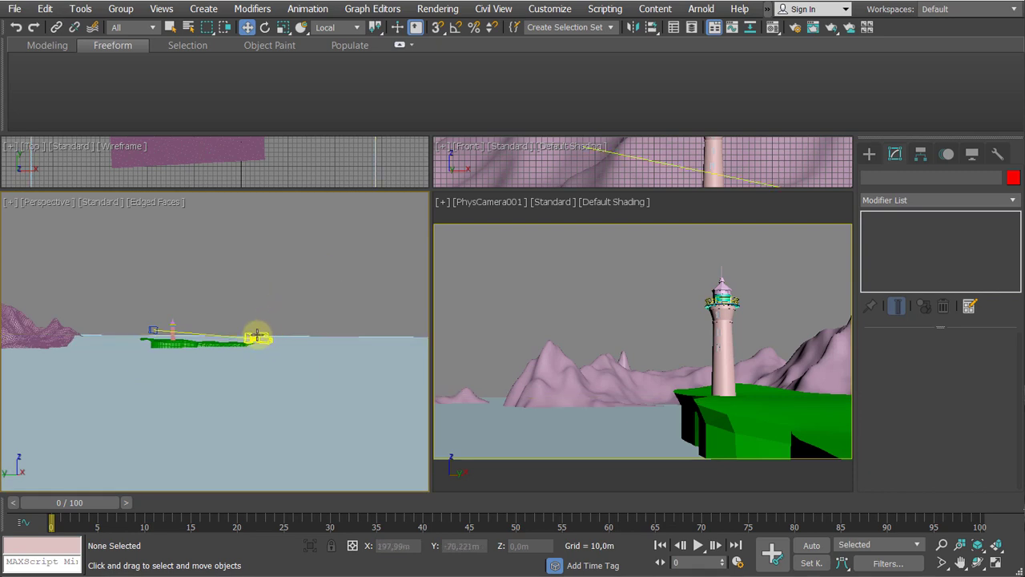
click(257, 335)
scroll(295, 296, up, 2)
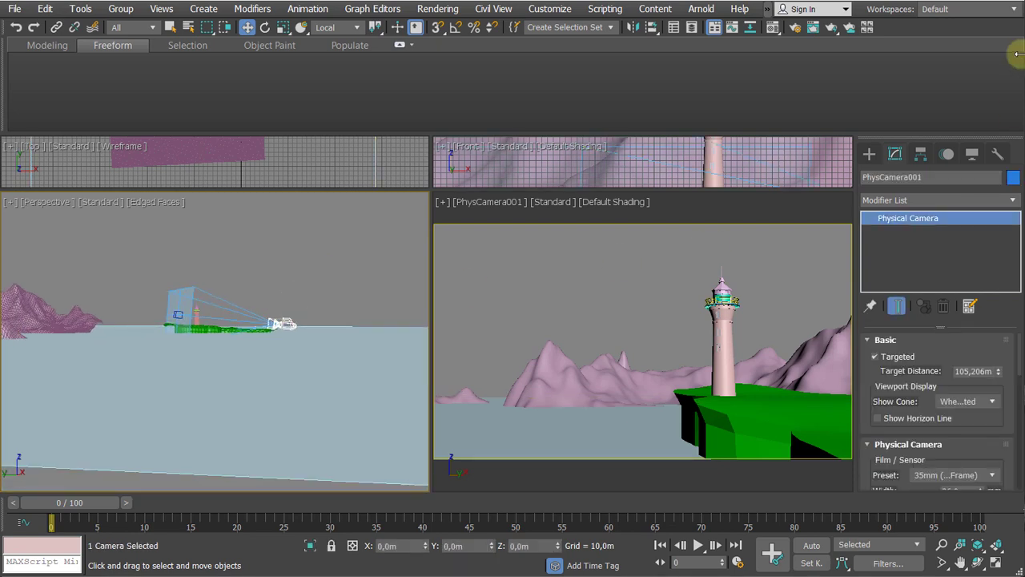
click(919, 155)
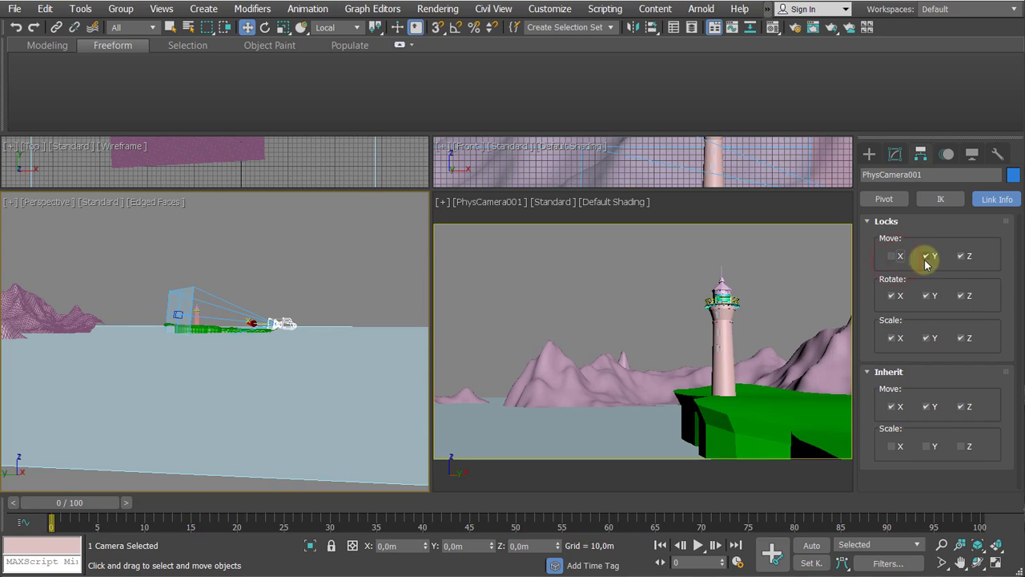
click(927, 256)
click(964, 257)
Match the perspective view to the camera's view and pan the physical camera to reframe the lighthouse, cliff and water
alt+middle_drag(254, 316, 197, 310)
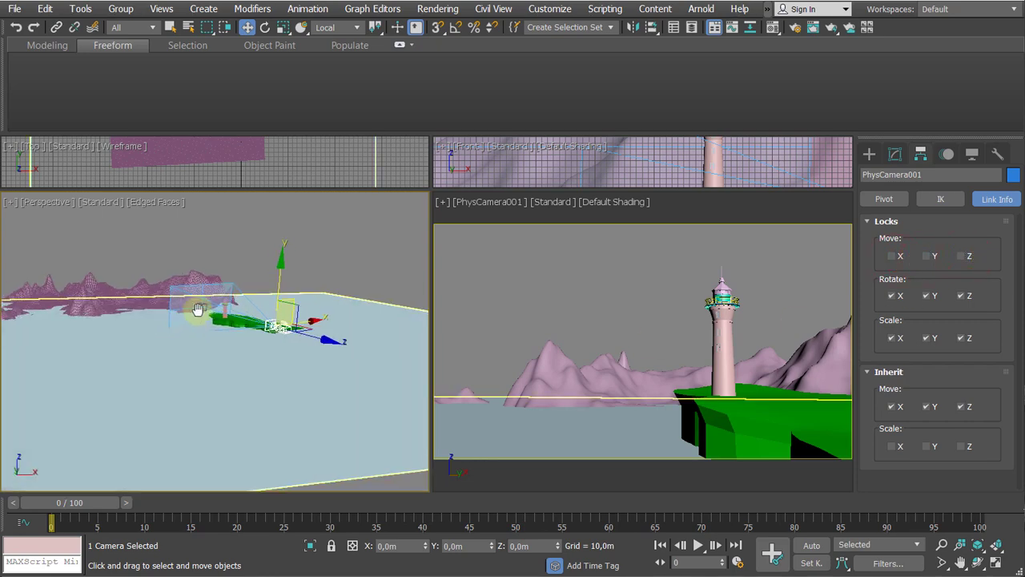
key(c)
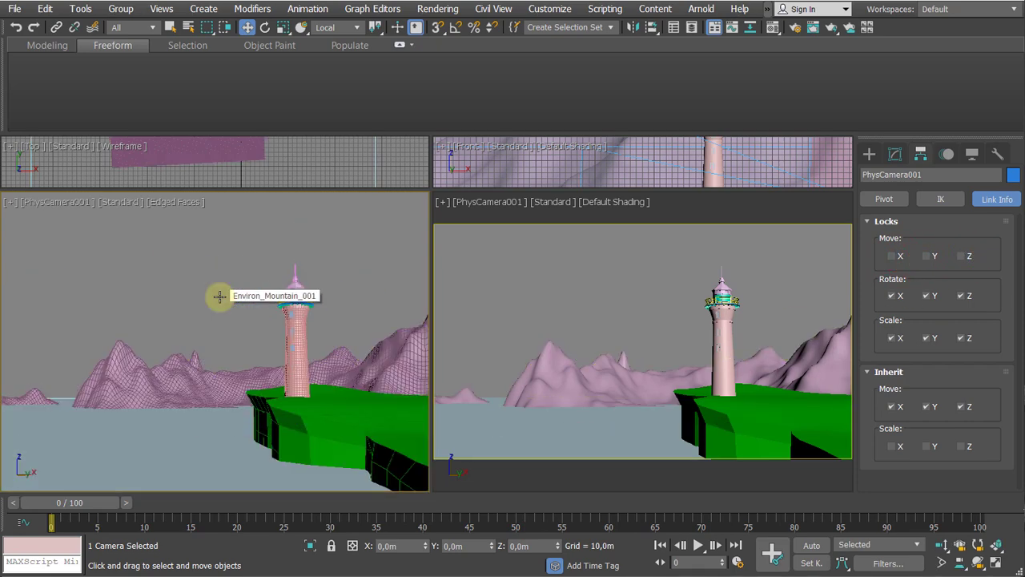
key(p)
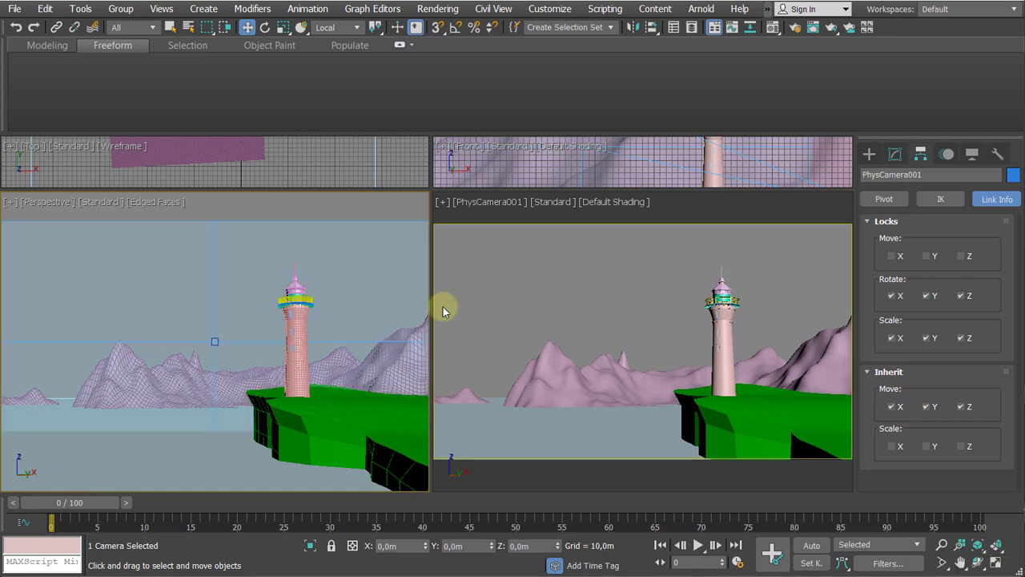
click(444, 310)
middle_drag(549, 323, 518, 302)
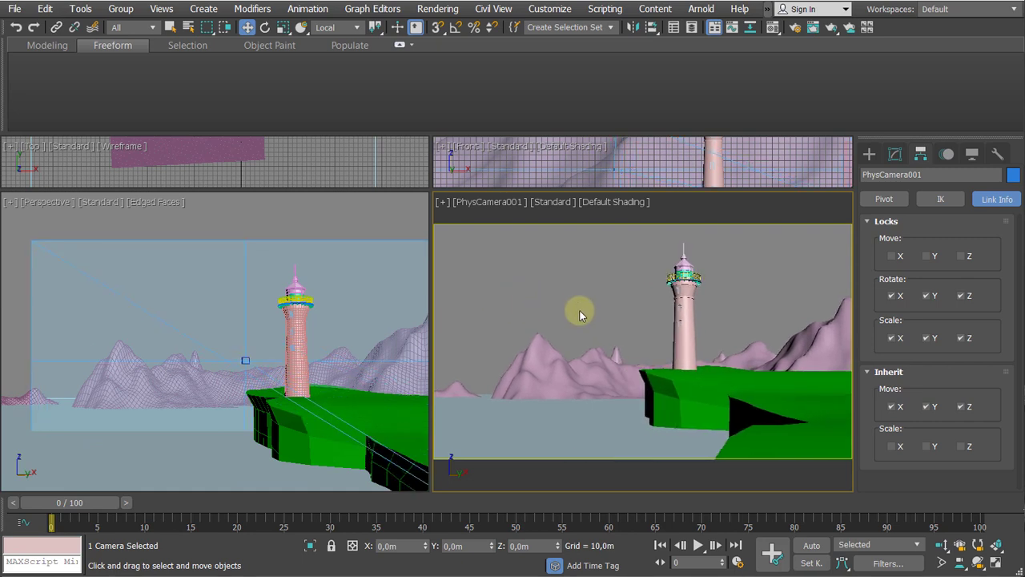
Move the lighthouse along its X axis, farther inland from the tip of the cliff
click(679, 326)
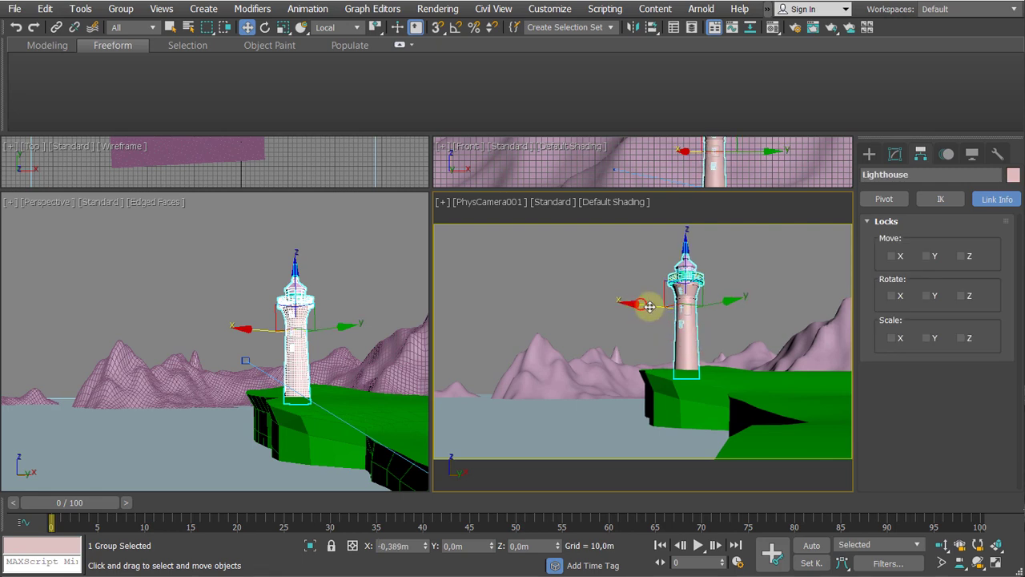
drag(650, 307, 711, 303)
key(r)
key(w)
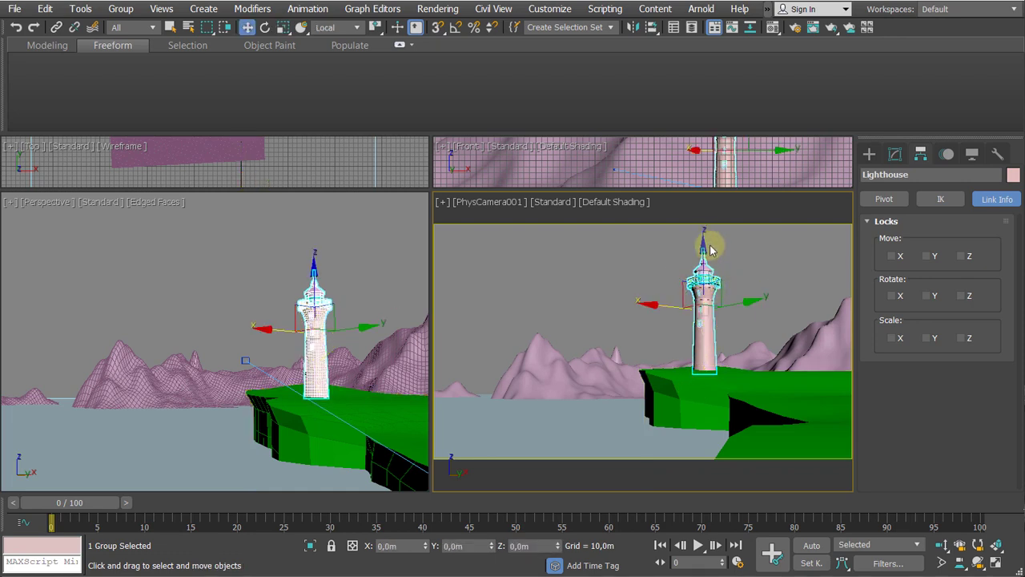
Lower the lighthouse slightly along its Z axis, by about 0.66 m, into the cliff top and clear the selection
mouse_move(704, 253)
mouse_down()
mouse_move(705, 273)
mouse_move(705, 257)
mouse_up()
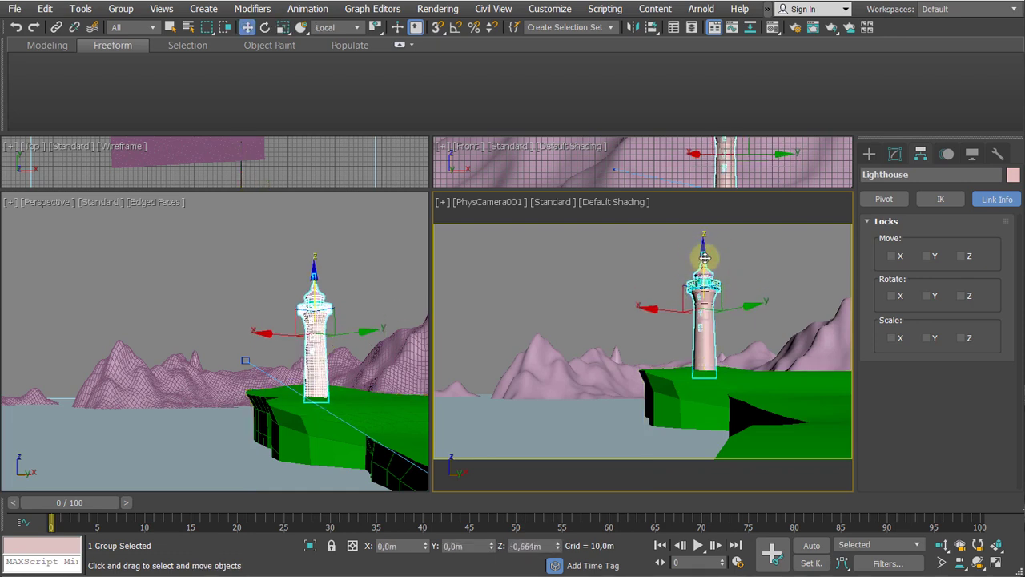
click(608, 278)
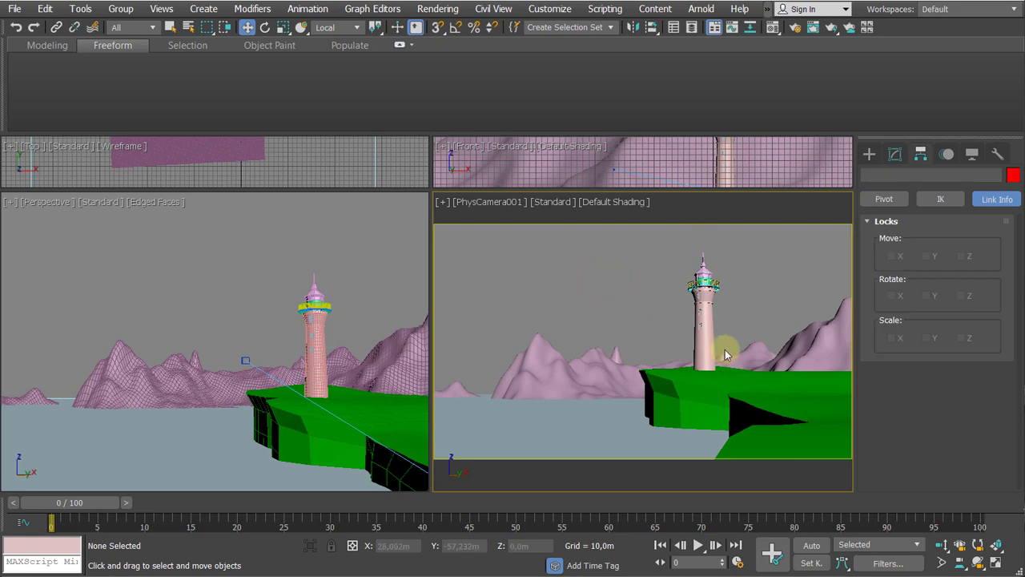
Enlarge the mountain terrain uniformly by a small amount and readjust its height along Z behind the lighthouse
click(800, 358)
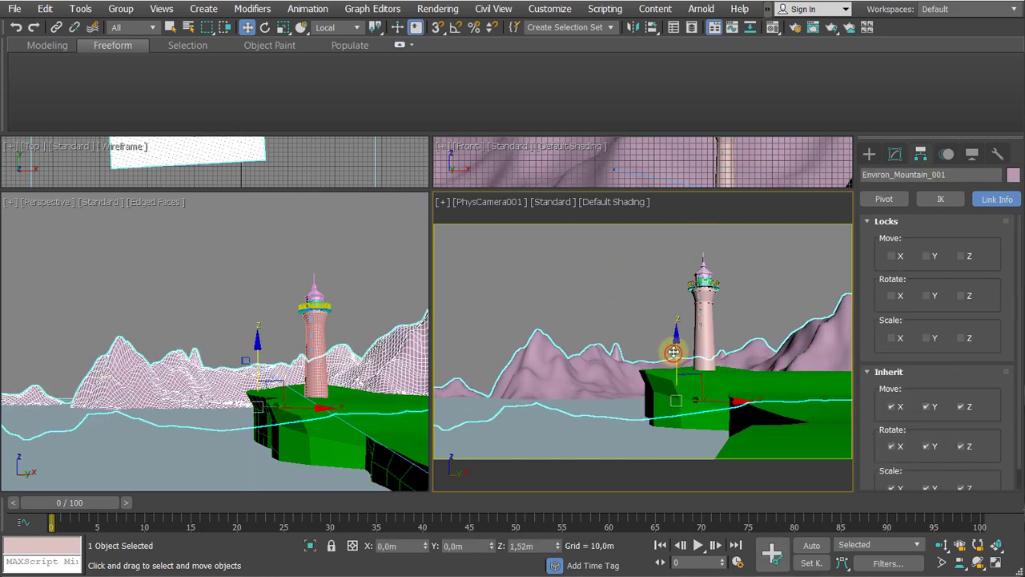
drag(674, 351, 676, 366)
key(r)
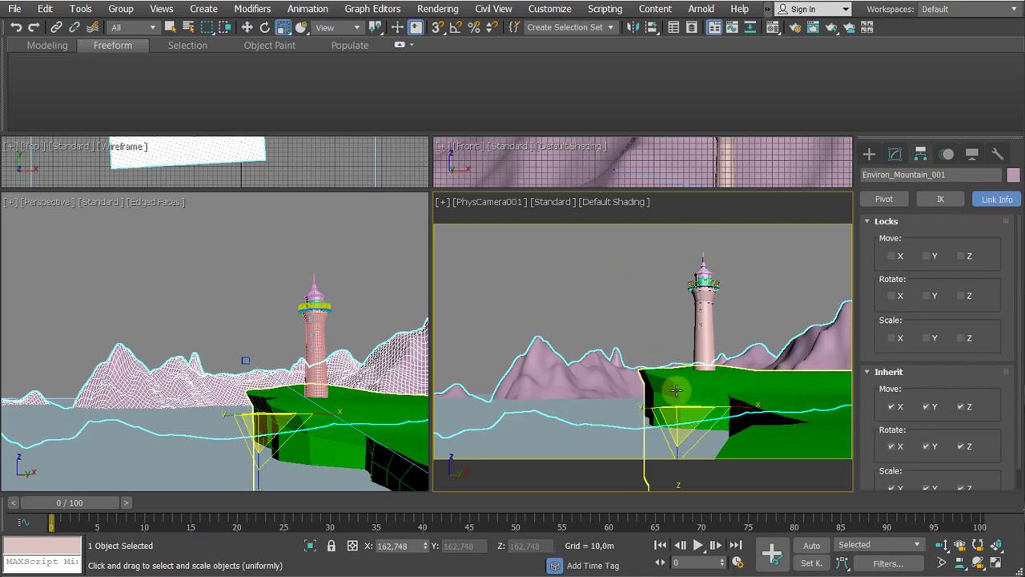
drag(681, 417, 687, 403)
key(w)
mouse_move(675, 353)
mouse_down()
mouse_move(674, 301)
mouse_move(678, 344)
mouse_up()
Rotate the mountain terrain about its vertical axis to spread the peaks across the camera background, and clear the selection
key(e)
drag(692, 401, 747, 403)
key(w)
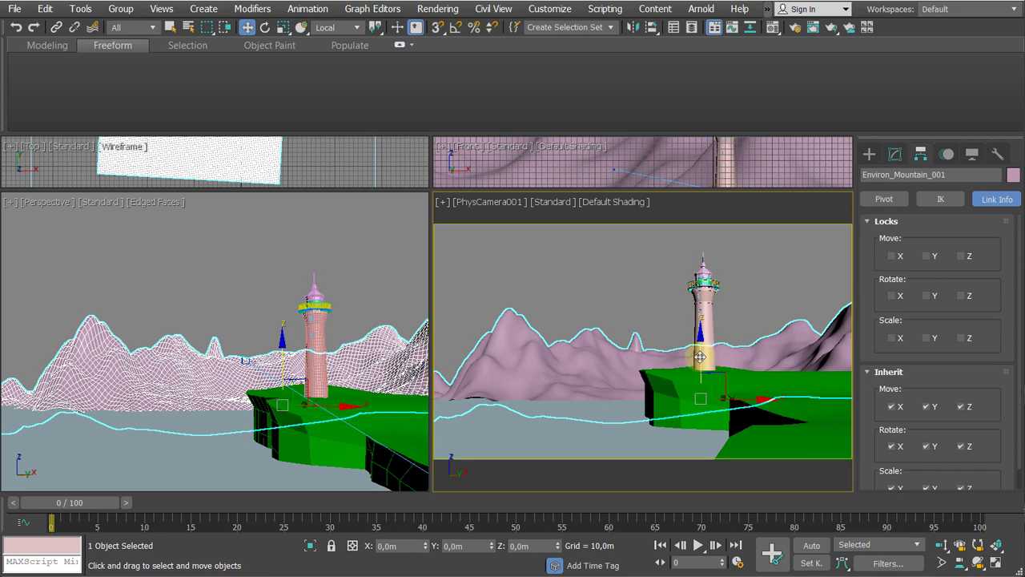
click(626, 245)
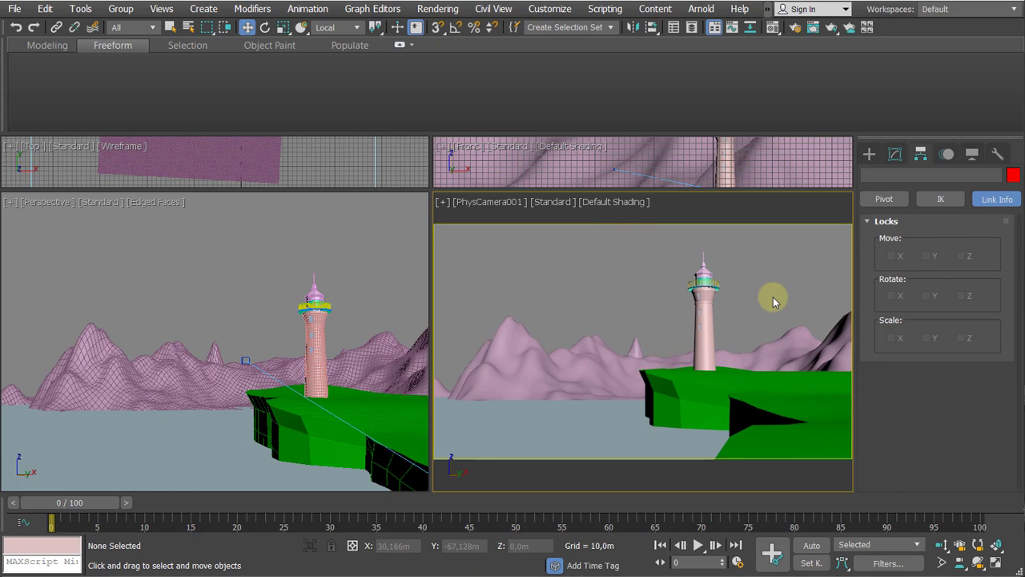
Inspect the cliff and the sea plane in the camera view with and without edged faces
click(689, 386)
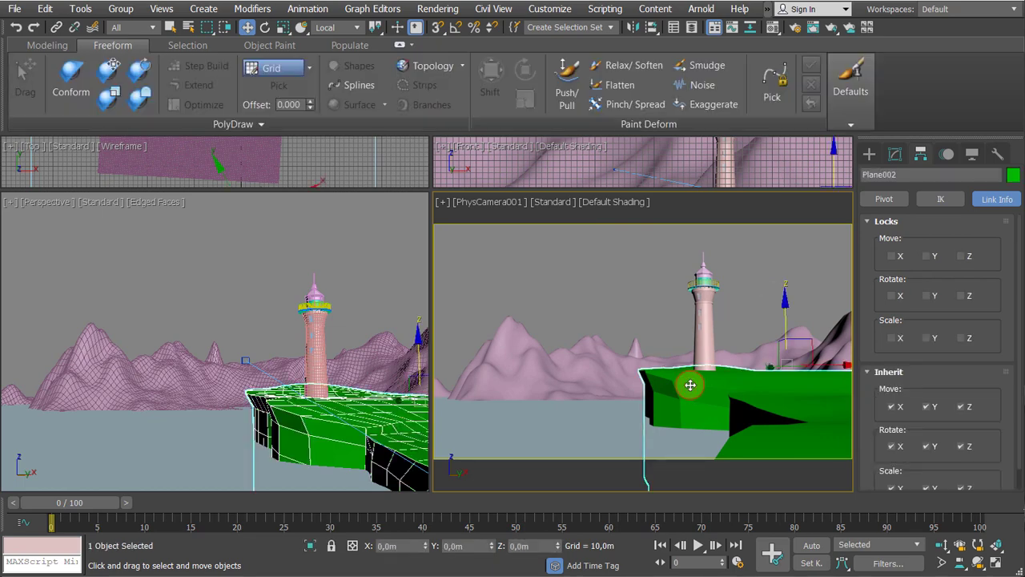
key(F4)
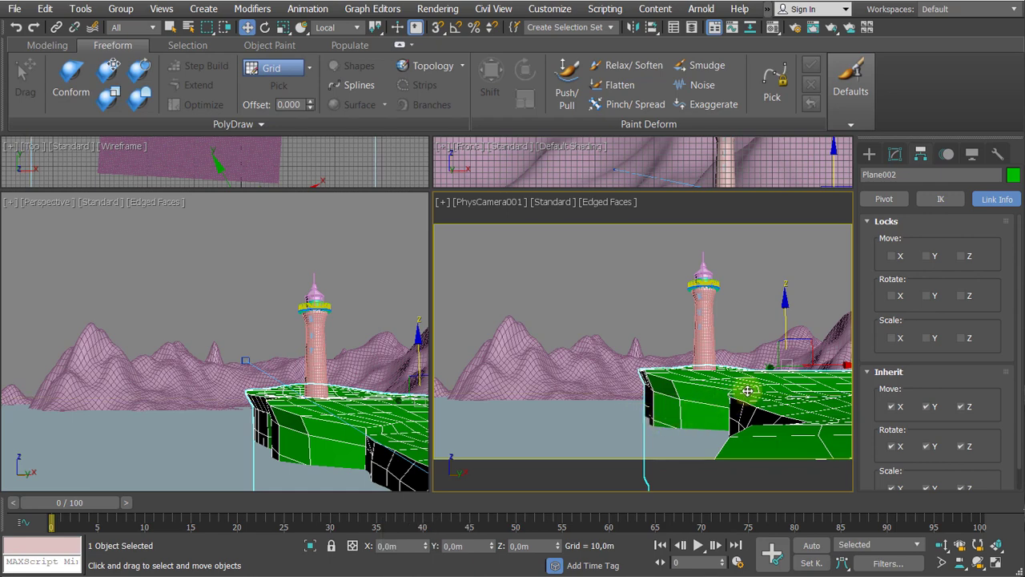
key(F4)
click(619, 415)
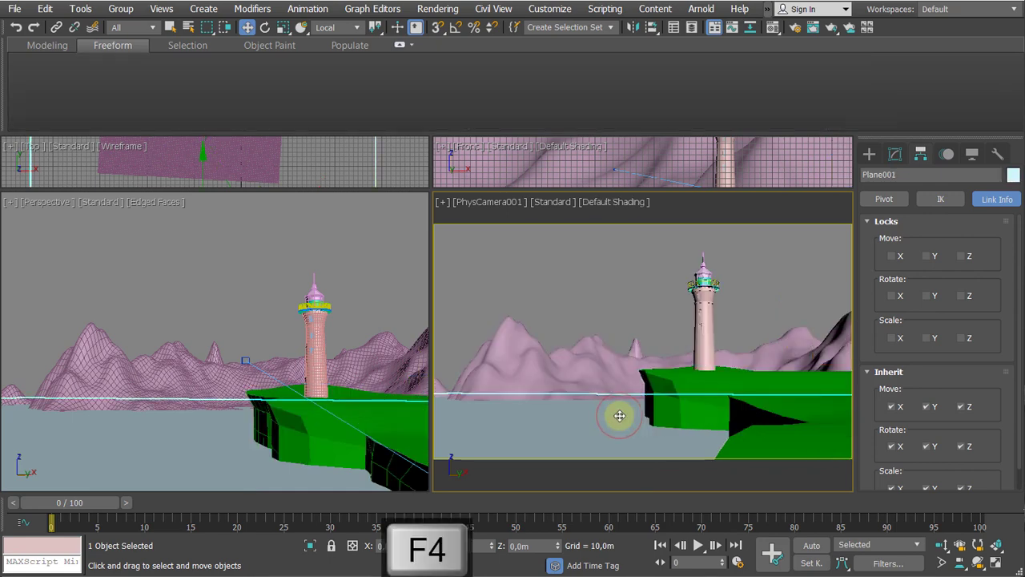
key(F4)
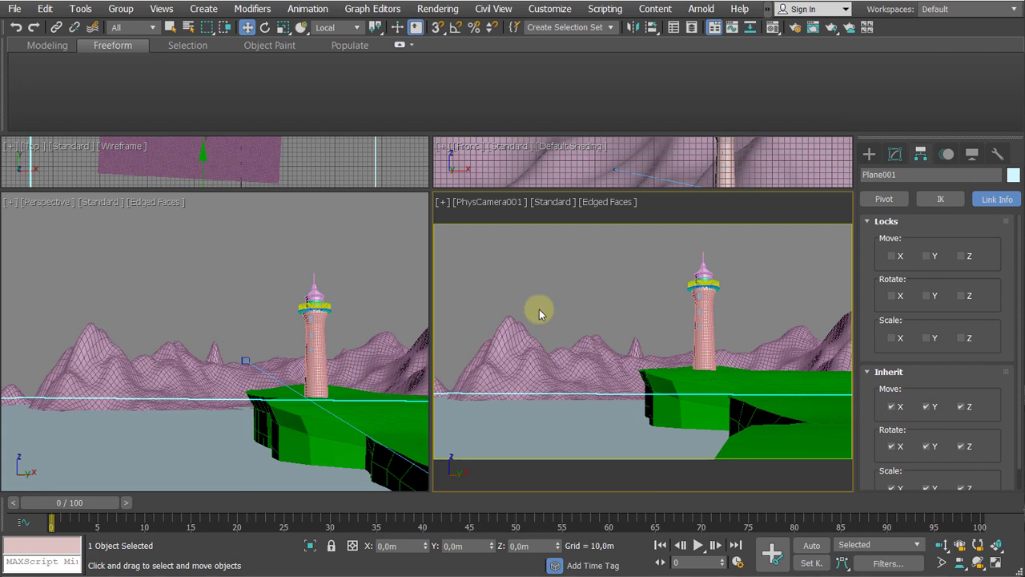
key(F4)
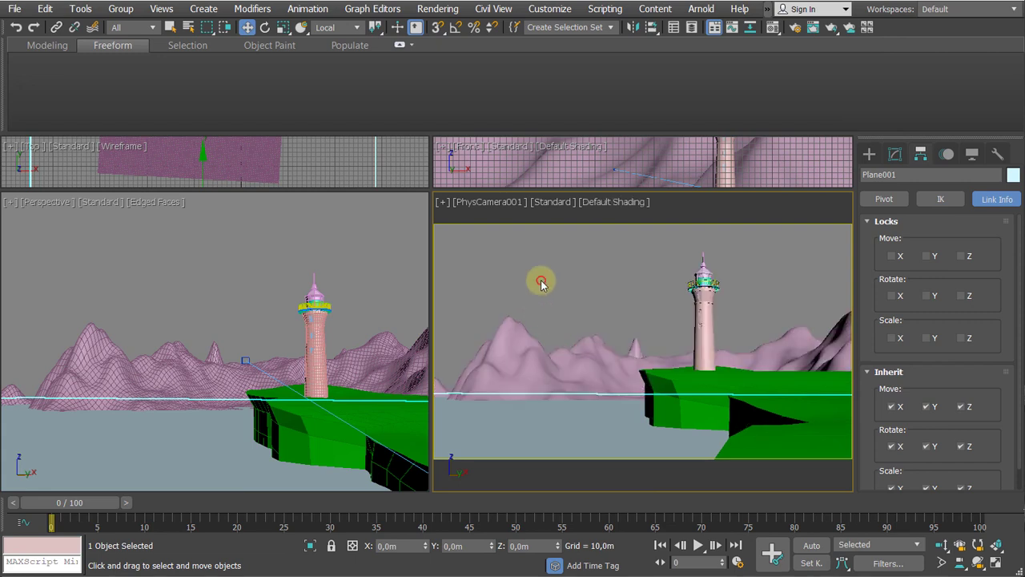
click(541, 282)
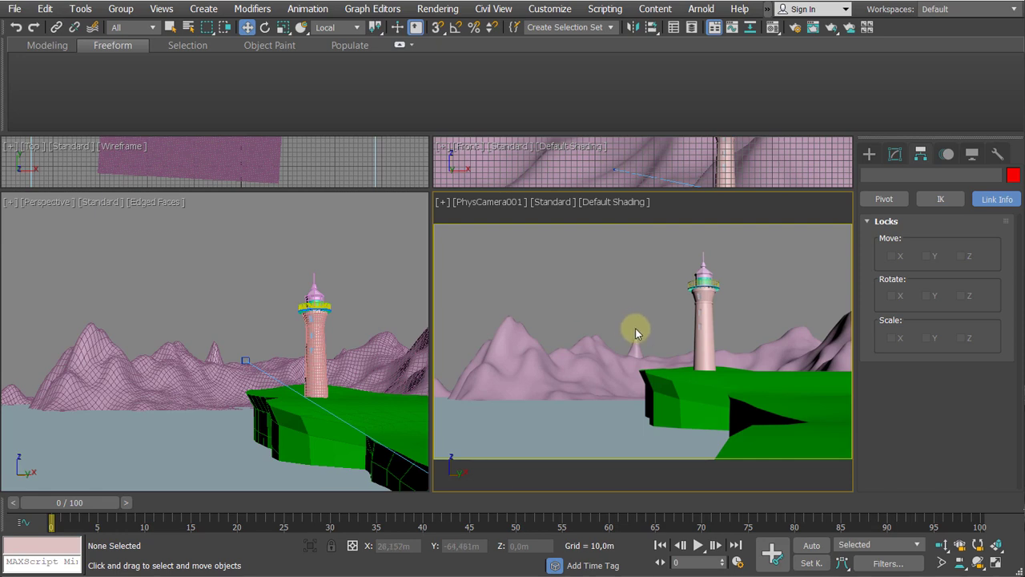
Create an AEC Extended Foliage tree on the cliff beside the lighthouse, using the plant listed just below Big Yucca
click(869, 154)
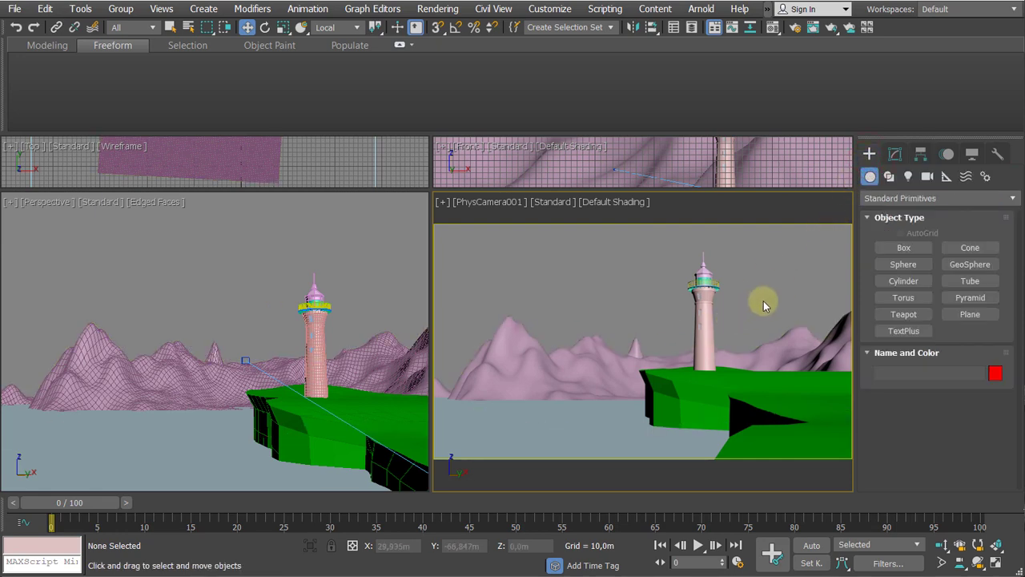
click(886, 198)
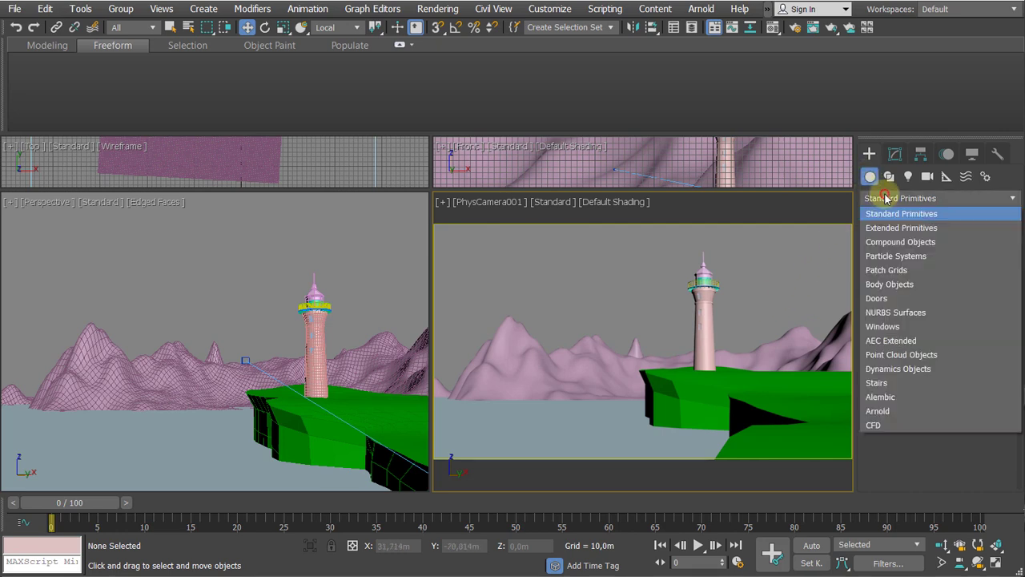
click(880, 343)
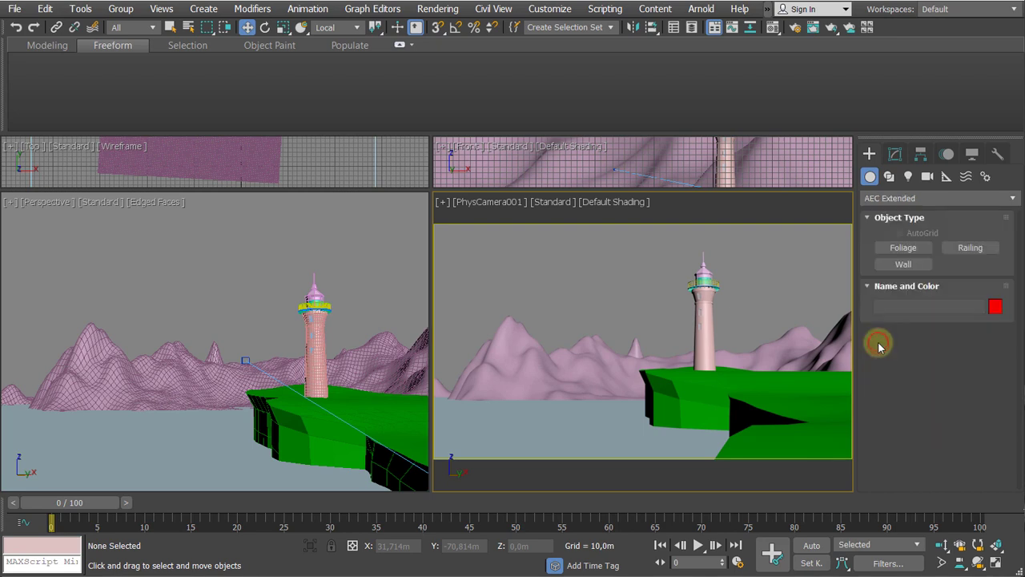
click(904, 249)
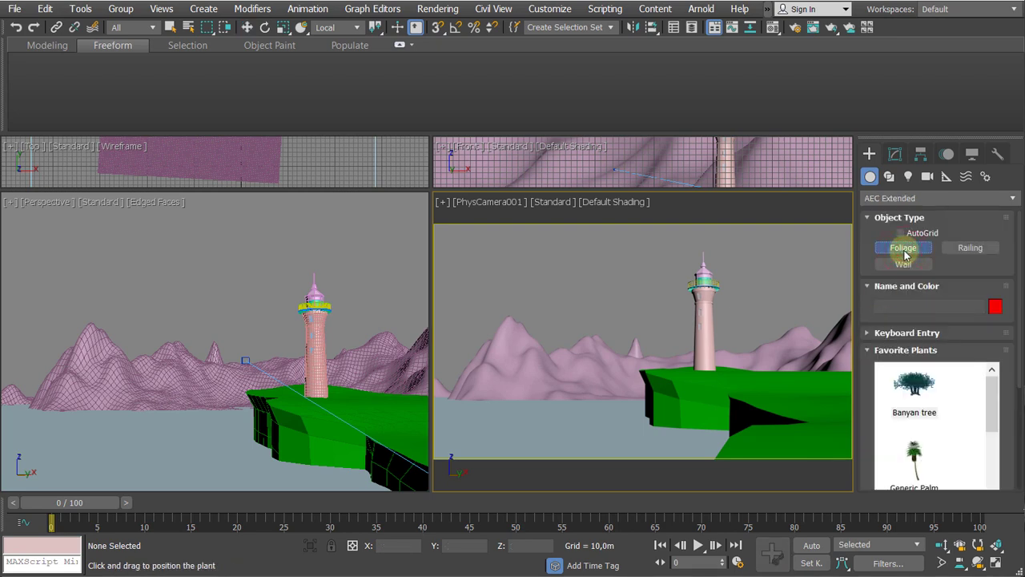
drag(990, 406, 963, 575)
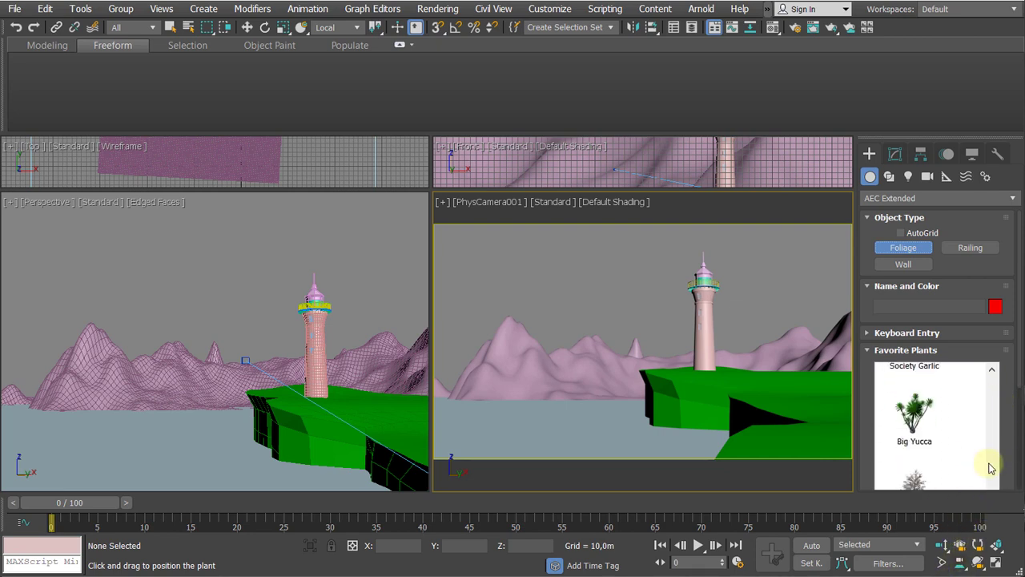
click(992, 373)
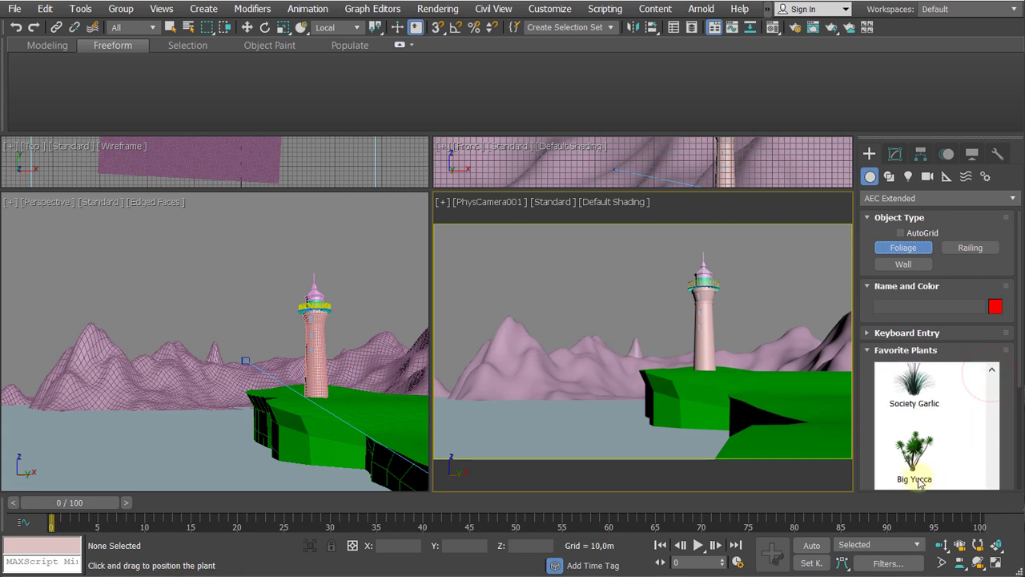
scroll(919, 460, down, 1)
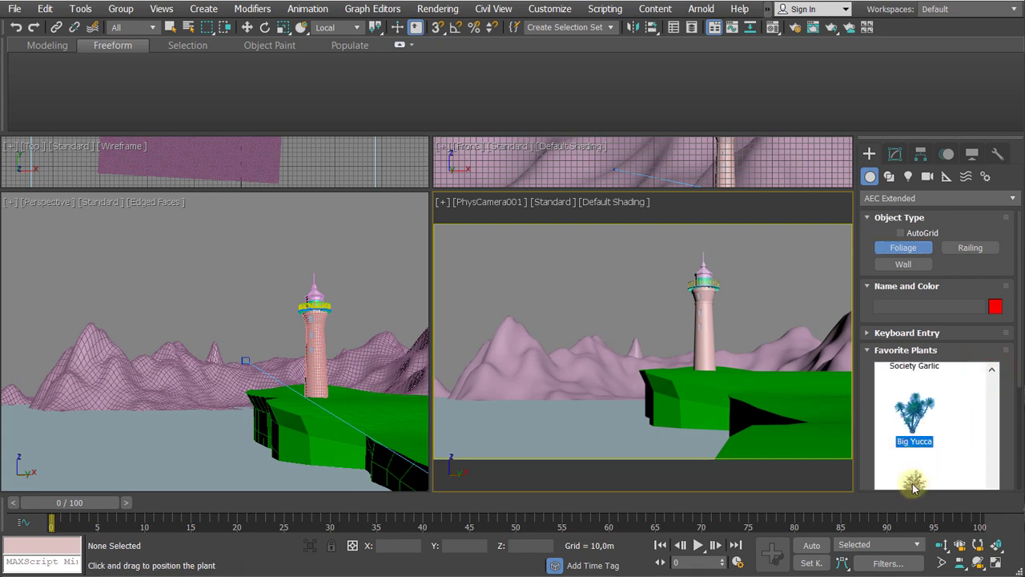
click(914, 484)
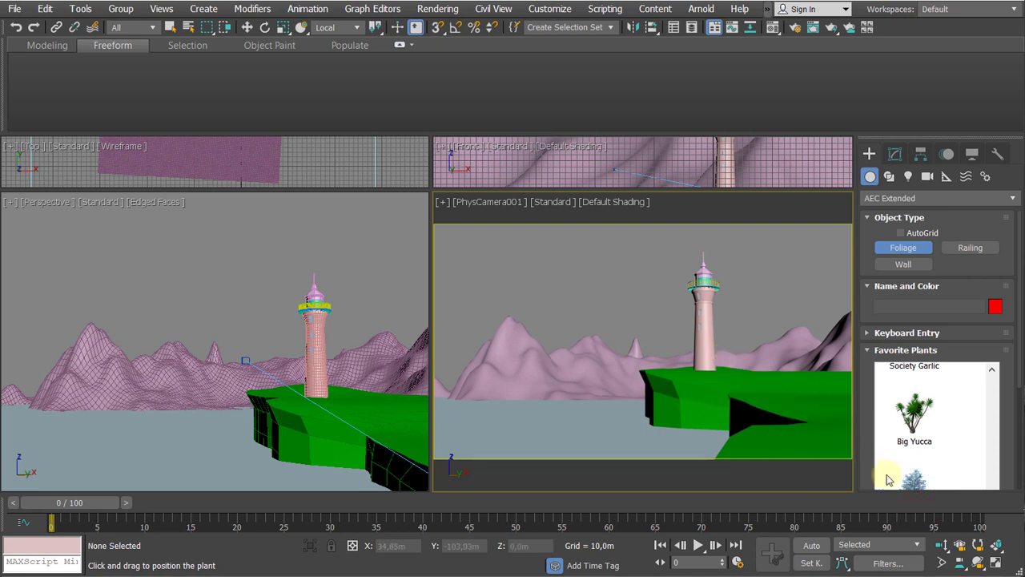
drag(914, 484, 685, 376)
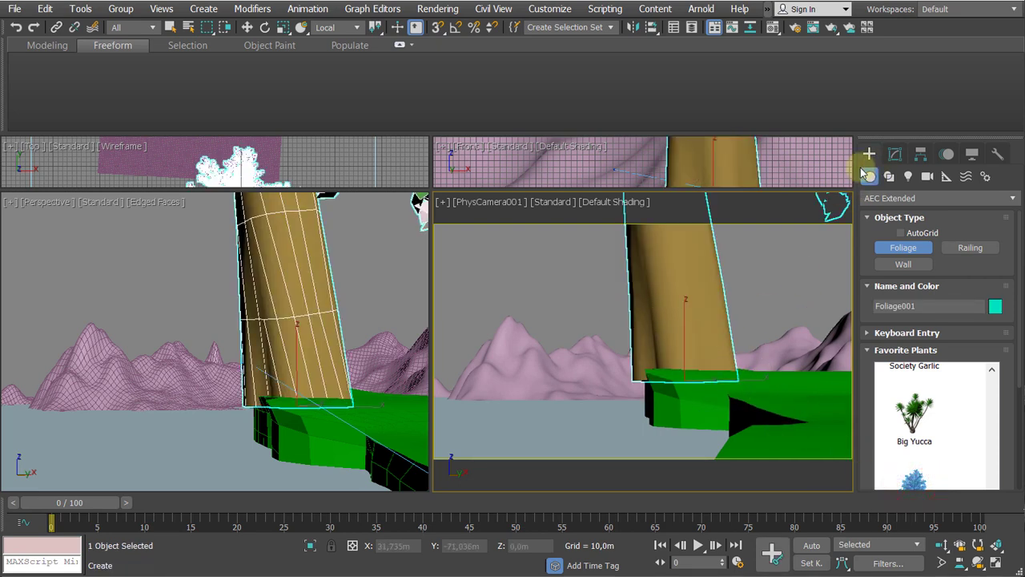
Reduce the new foliage tree's height to 14.52 m
click(897, 154)
key(w)
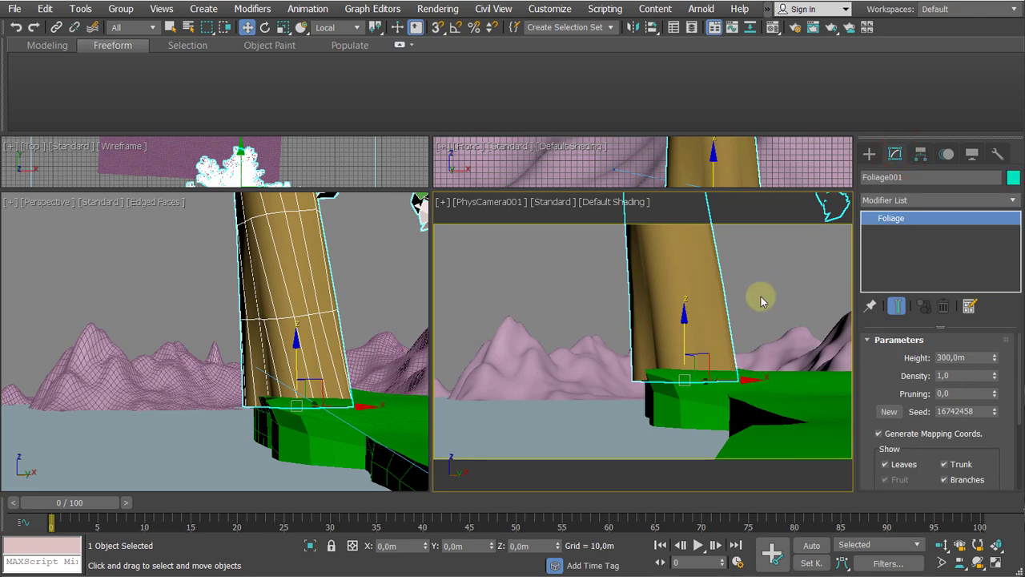
scroll(253, 328, down, 6)
middle_drag(254, 327, 315, 397)
scroll(258, 424, down, 6)
scroll(309, 395, up, 10)
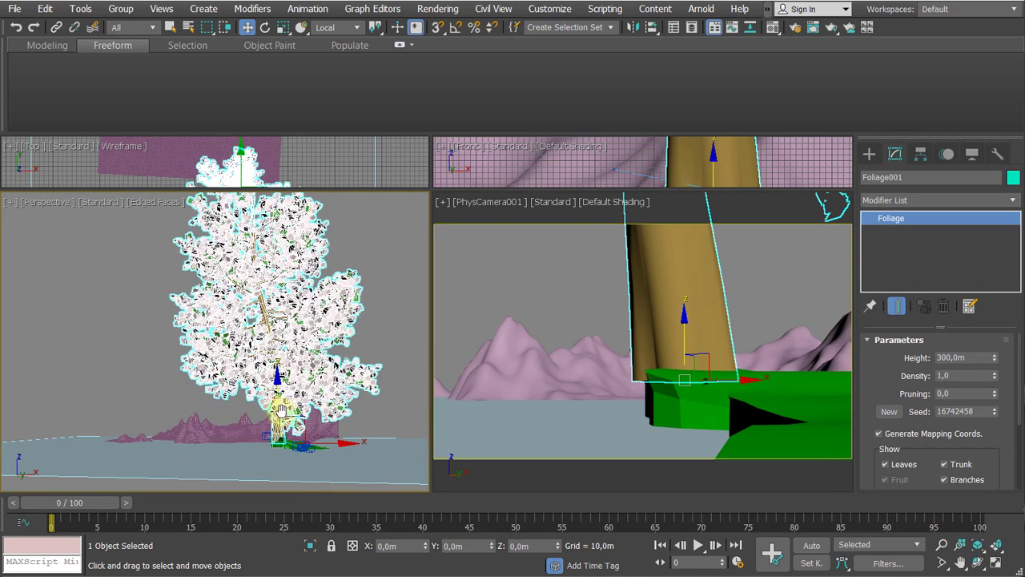
drag(993, 362, 989, 393)
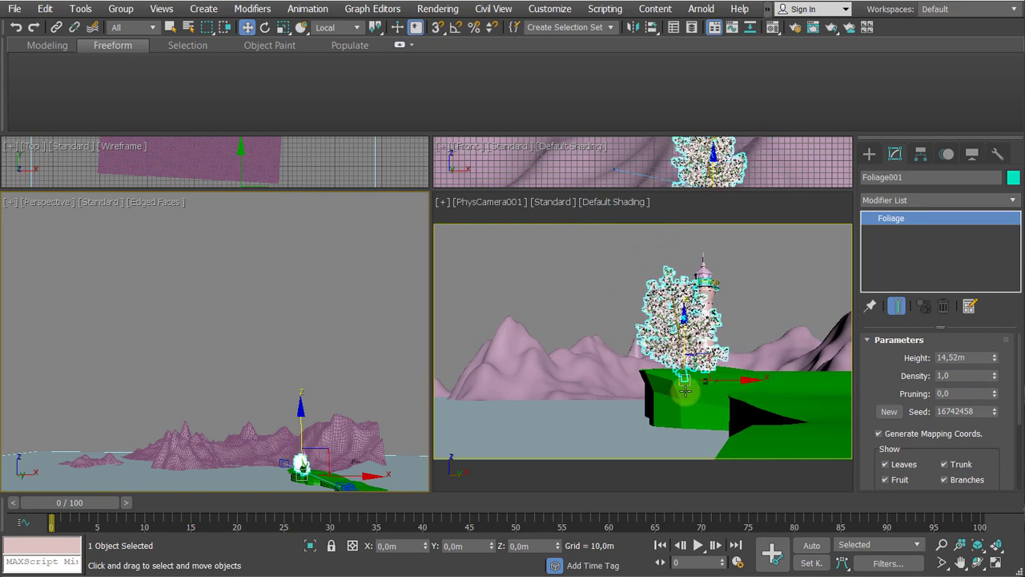
Move the tree along its X axis to the landward side of the lighthouse in the camera view
drag(740, 373, 810, 375)
click(605, 288)
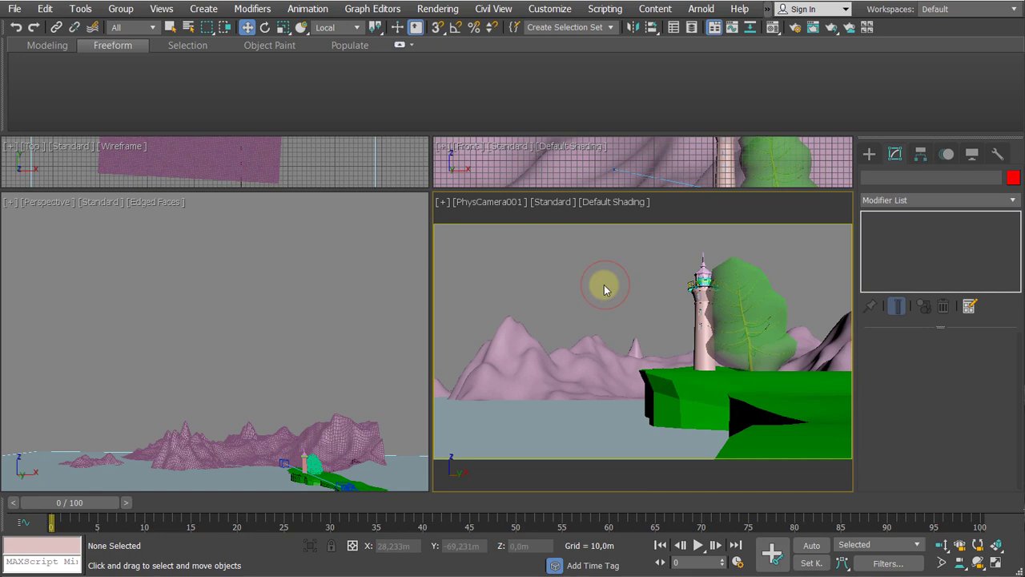
click(746, 335)
click(667, 314)
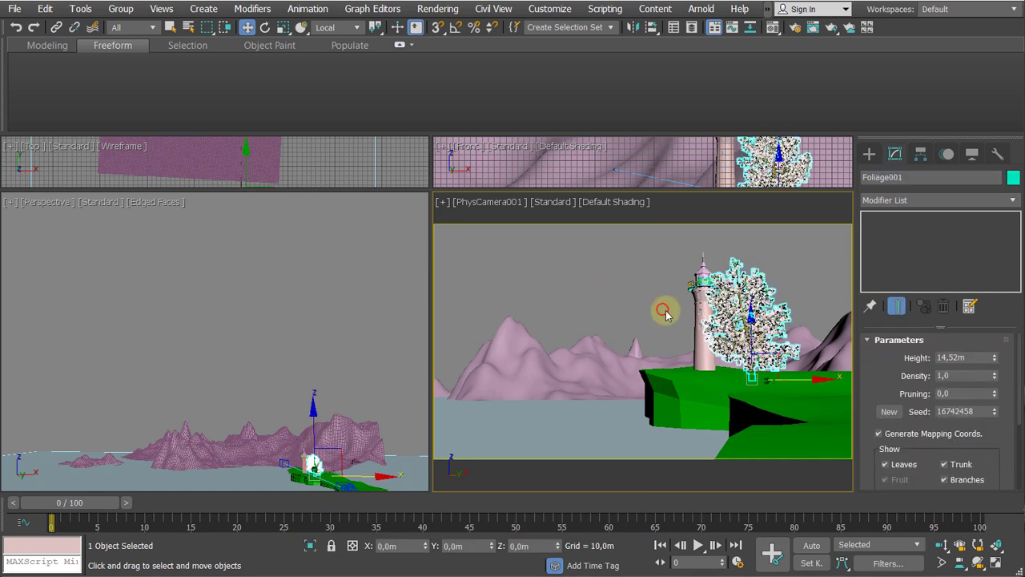
Set the tree's Viewport Canopy Mode to Never and clear the selection
click(747, 346)
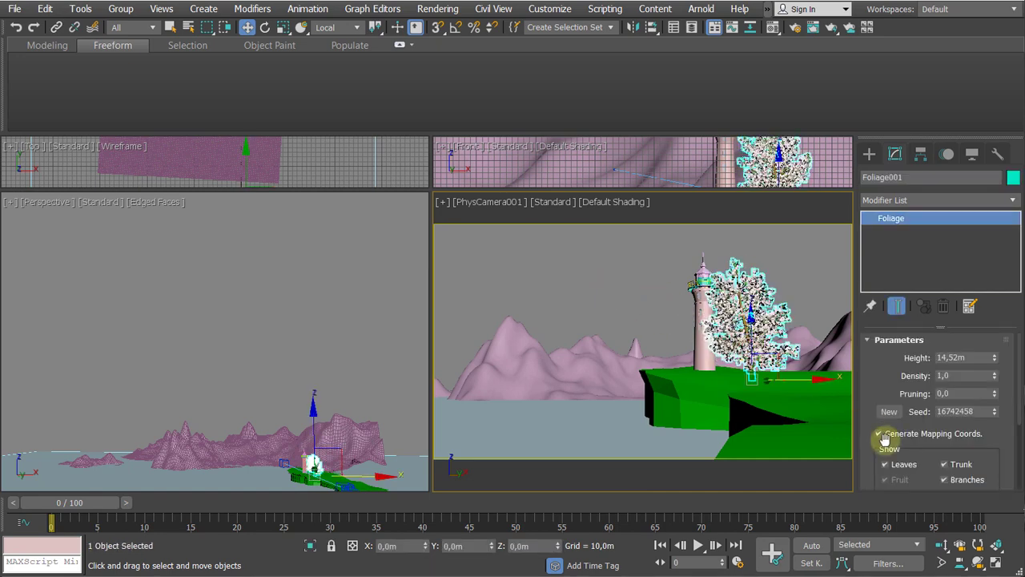
drag(899, 393, 903, 314)
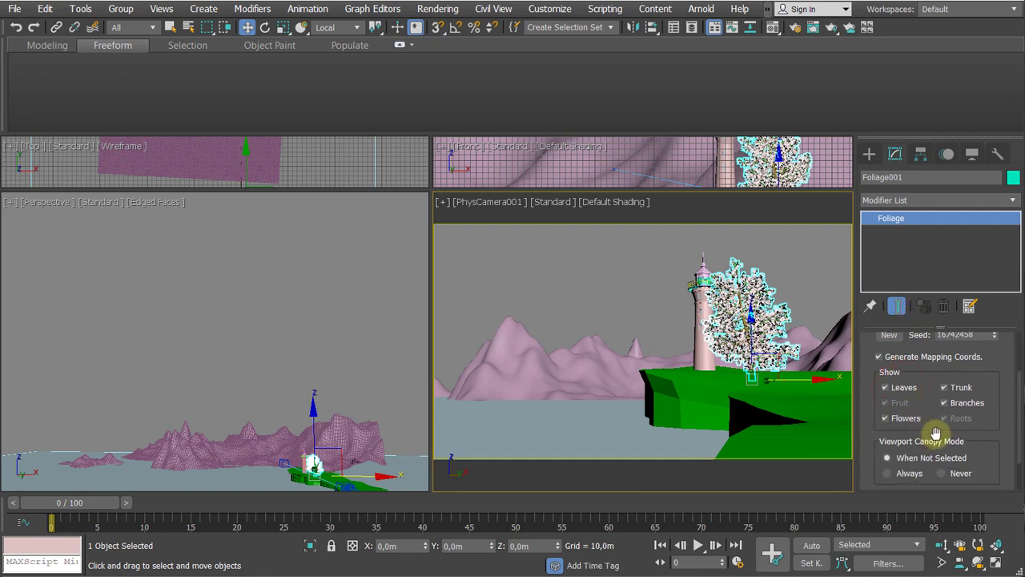
scroll(937, 436, down, 2)
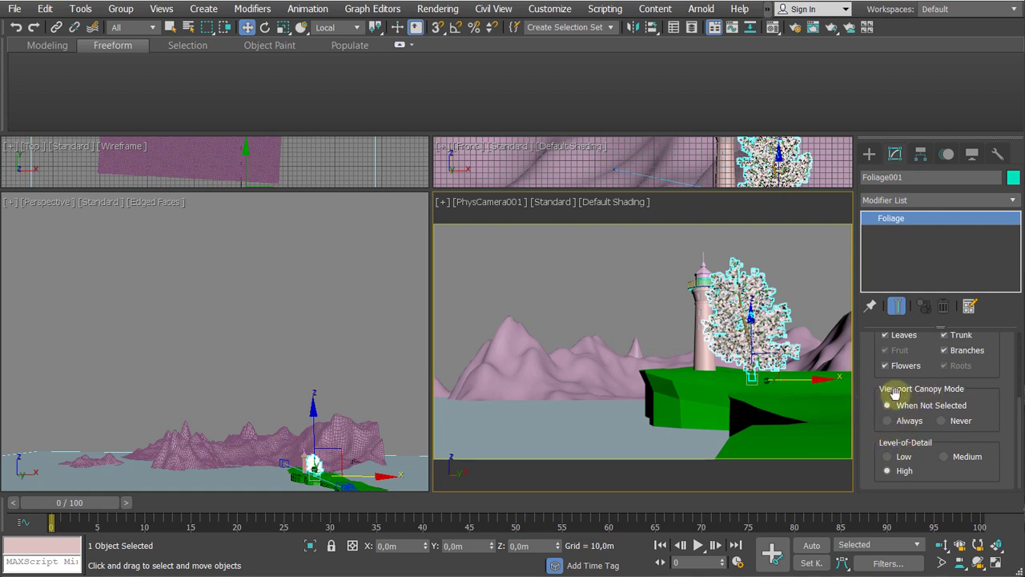
click(943, 421)
click(539, 273)
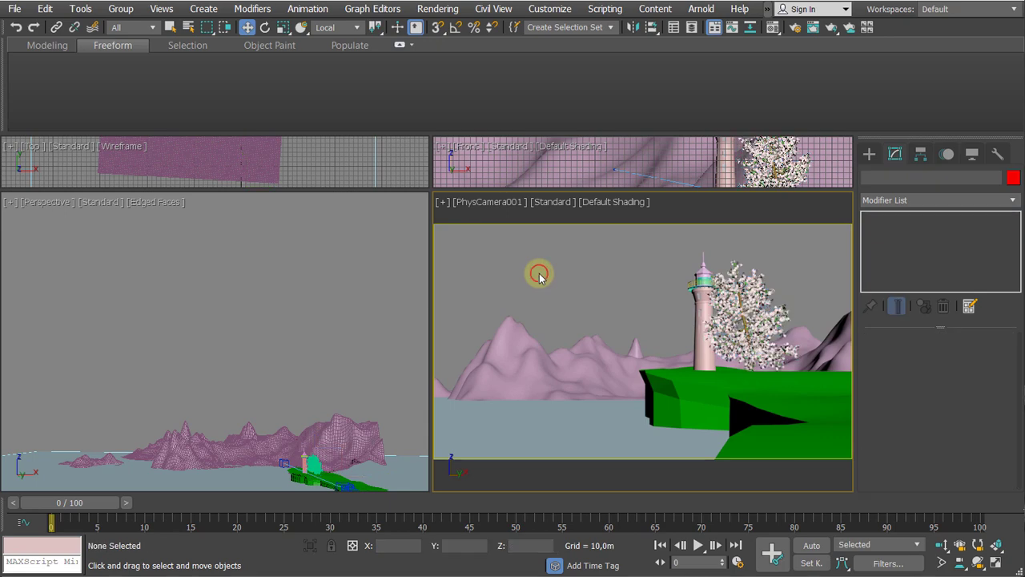
Move the tree horizontally across the cliff top so it stands behind and beside the lighthouse, and clear the selection
click(741, 328)
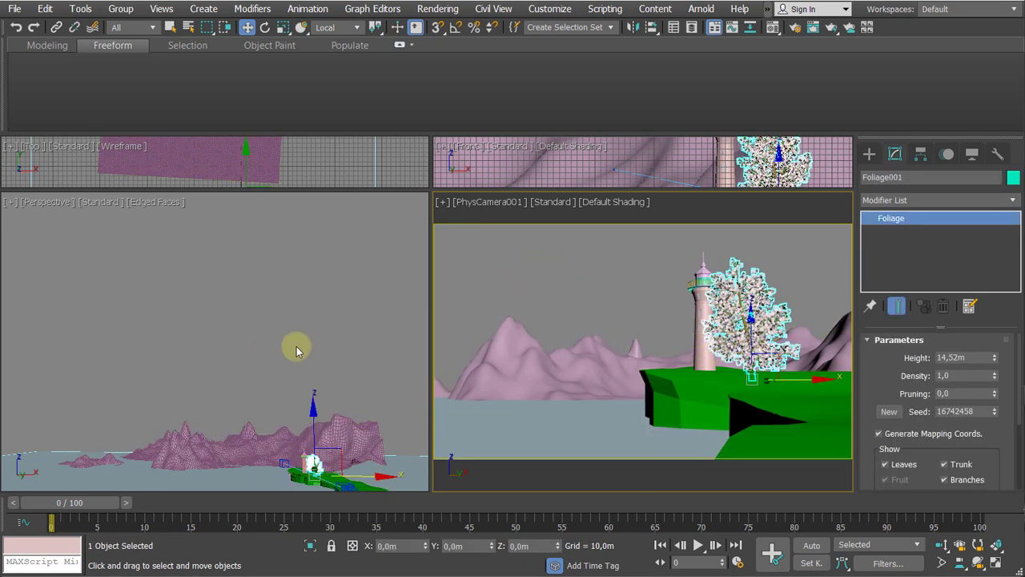
middle_drag(304, 325, 257, 441)
scroll(320, 278, up, 4)
scroll(273, 306, up, 4)
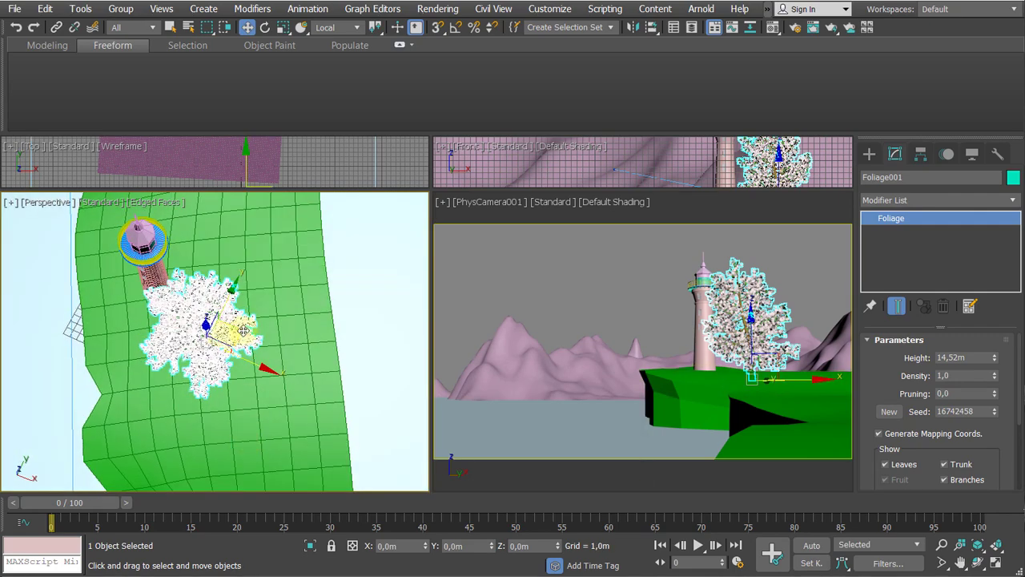
drag(229, 327, 255, 230)
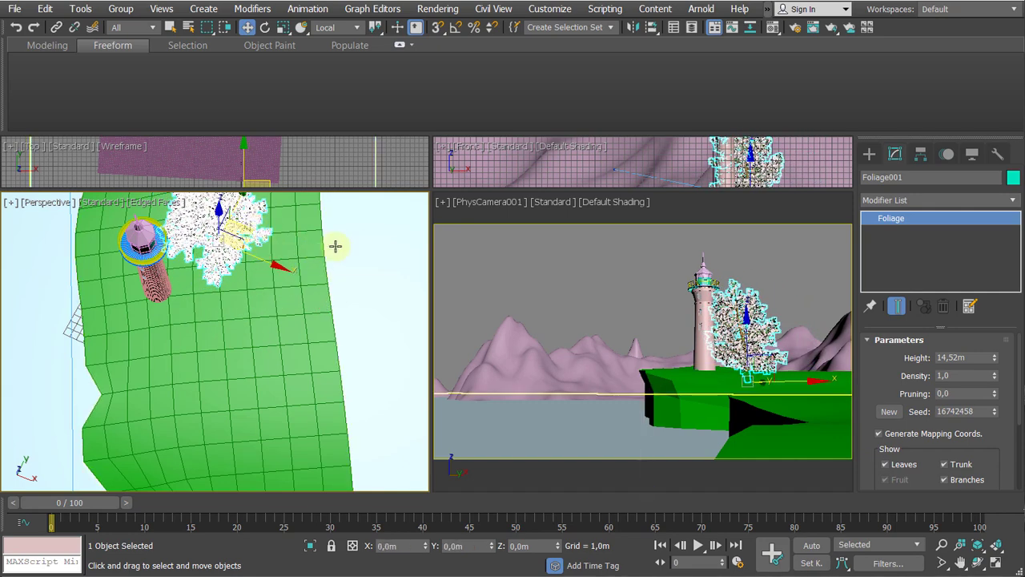
alt+middle_drag(390, 295, 409, 281)
click(571, 303)
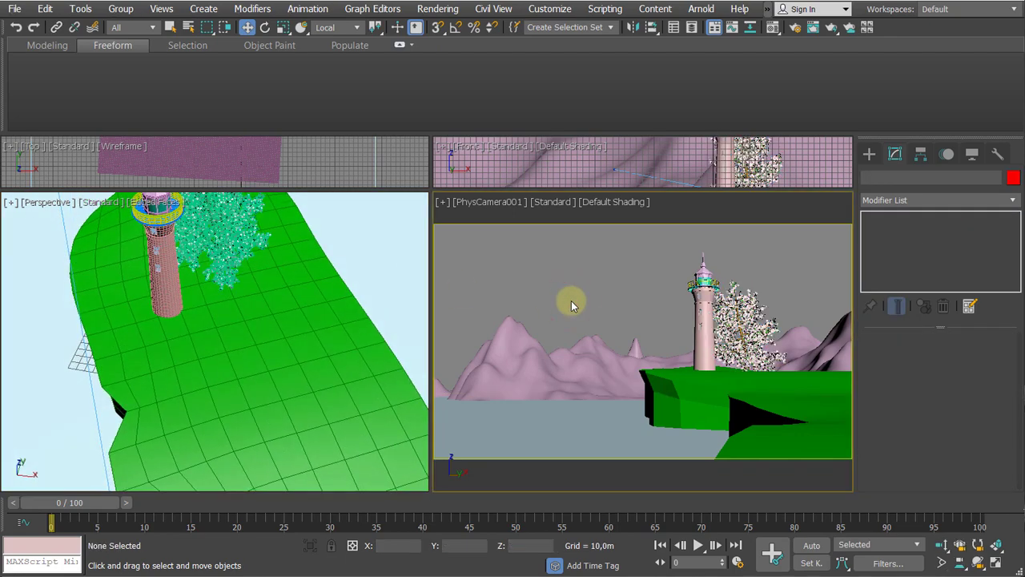
middle_drag(231, 330, 276, 447)
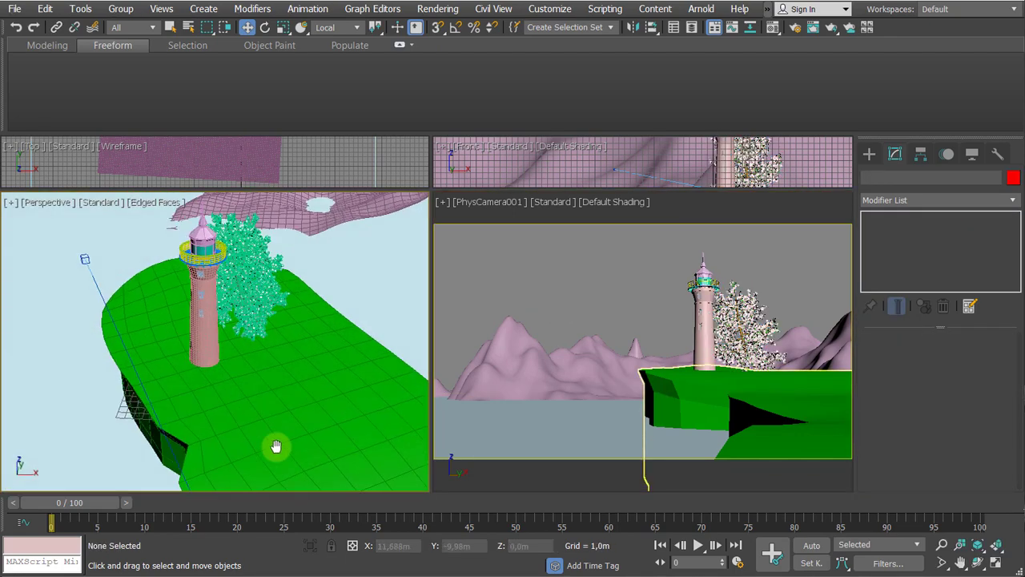
Select the foliage tree beside the lighthouse and raise it along its Z axis so its trunk base meets the cliff surface
click(243, 280)
scroll(213, 294, up, 3)
alt+middle_drag(242, 332, 206, 268)
drag(262, 313, 266, 293)
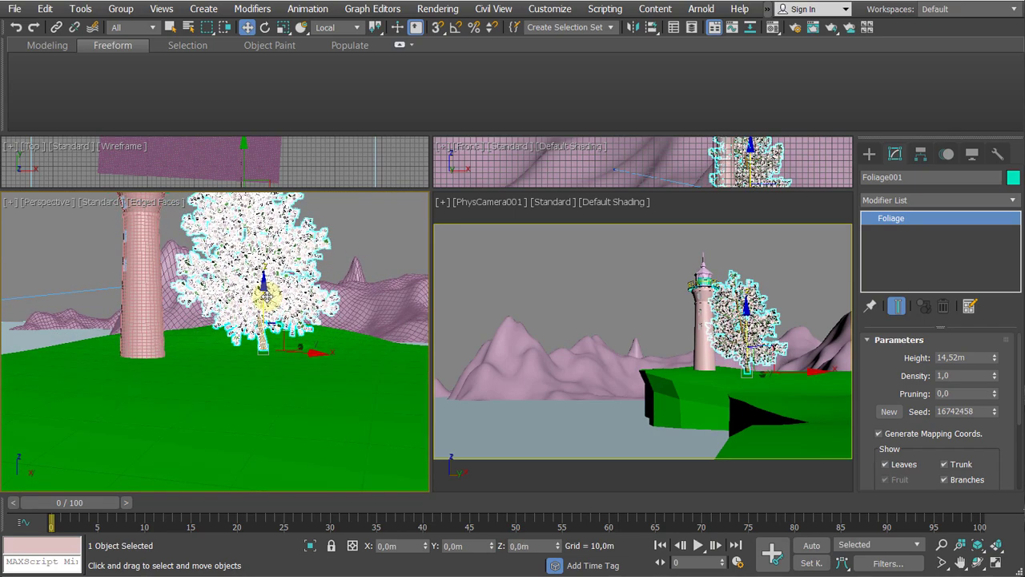
Generate a new random shape for the tree, and set its pruning to 0.2 and its height to 12.342 m
click(890, 412)
click(891, 411)
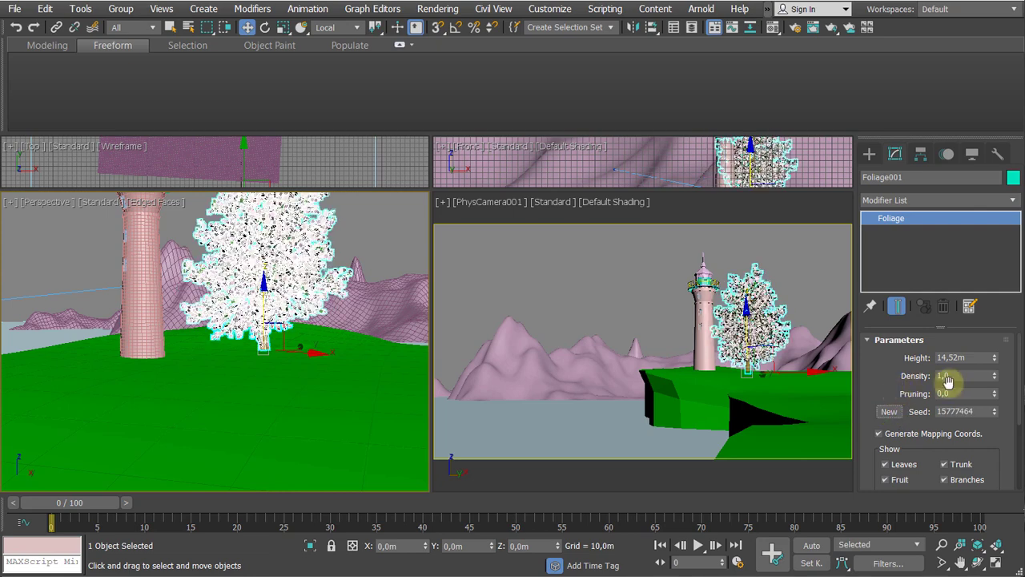
click(995, 396)
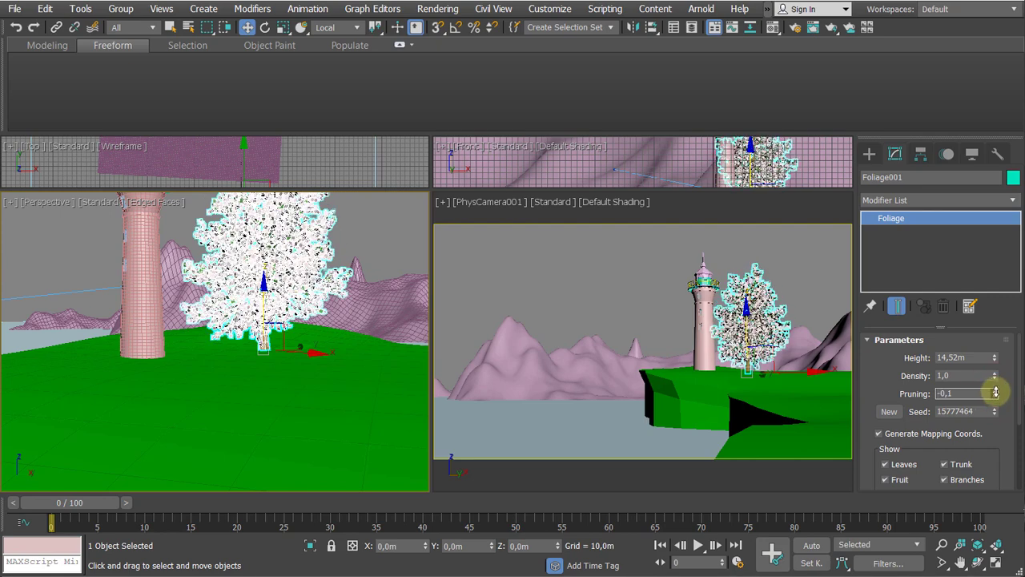
drag(995, 391, 993, 361)
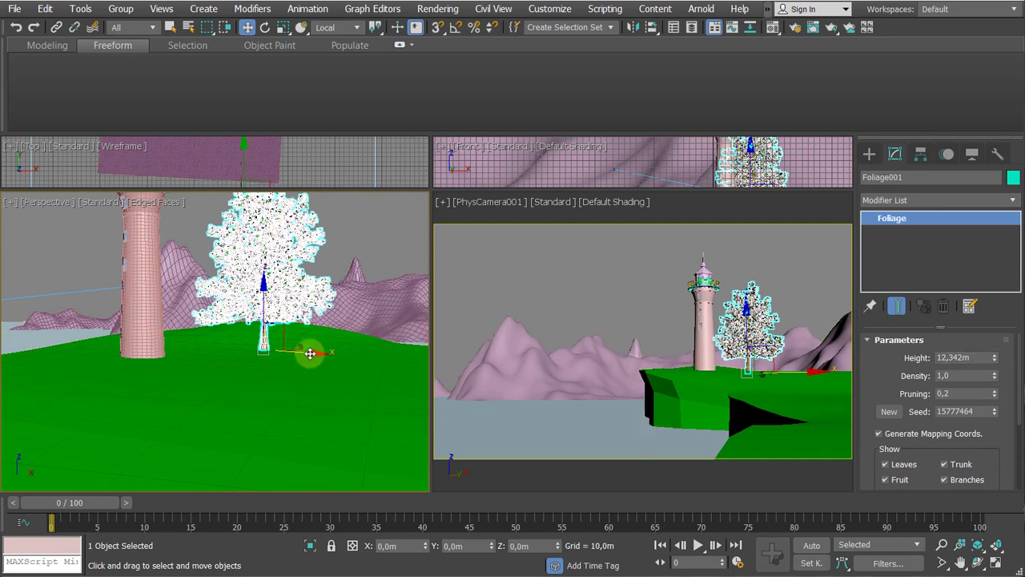
Clone the tree along its X axis farther from the lighthouse and give the clone a new random seed
shift+drag(309, 355, 402, 371)
click(515, 354)
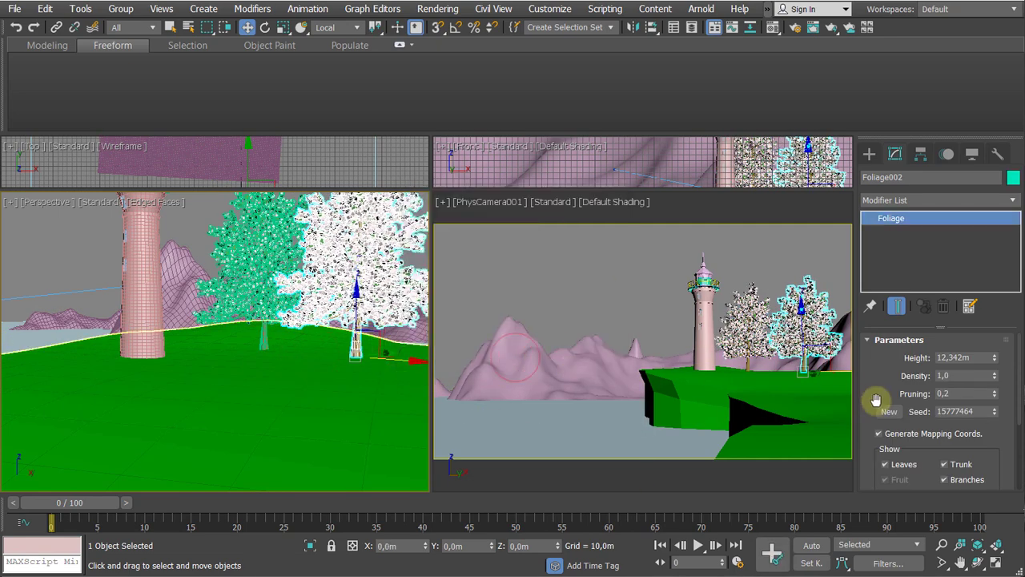
click(891, 412)
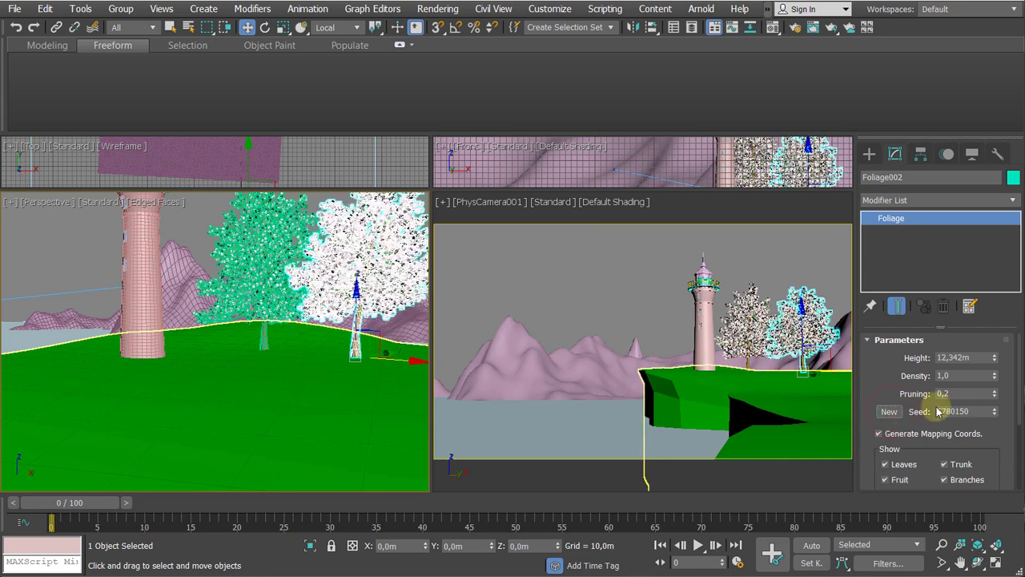
Set the cloned tree's pruning to 0.0 and its height to 16.909 m
click(993, 392)
click(994, 391)
click(995, 392)
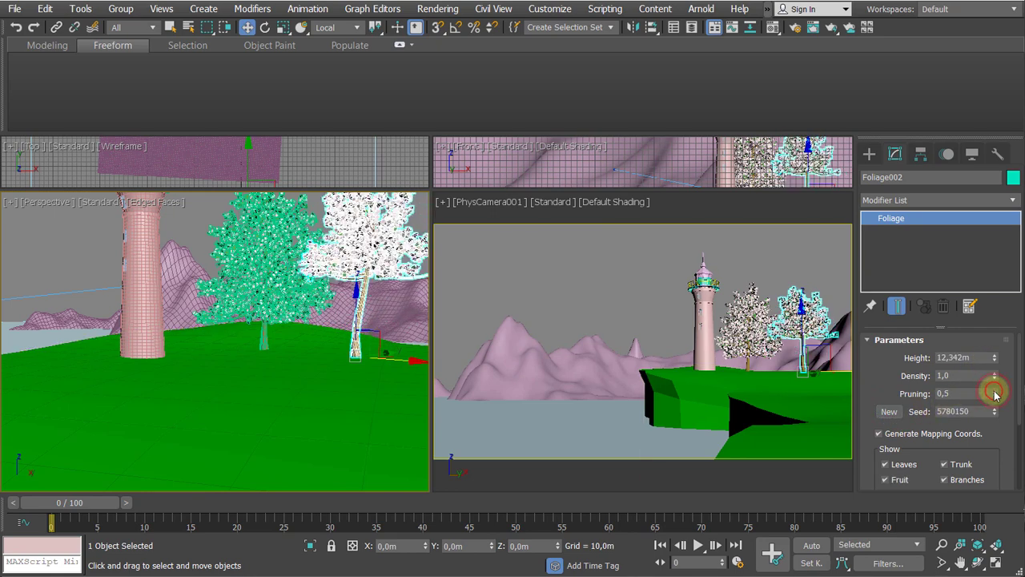
click(995, 395)
click(995, 396)
click(996, 396)
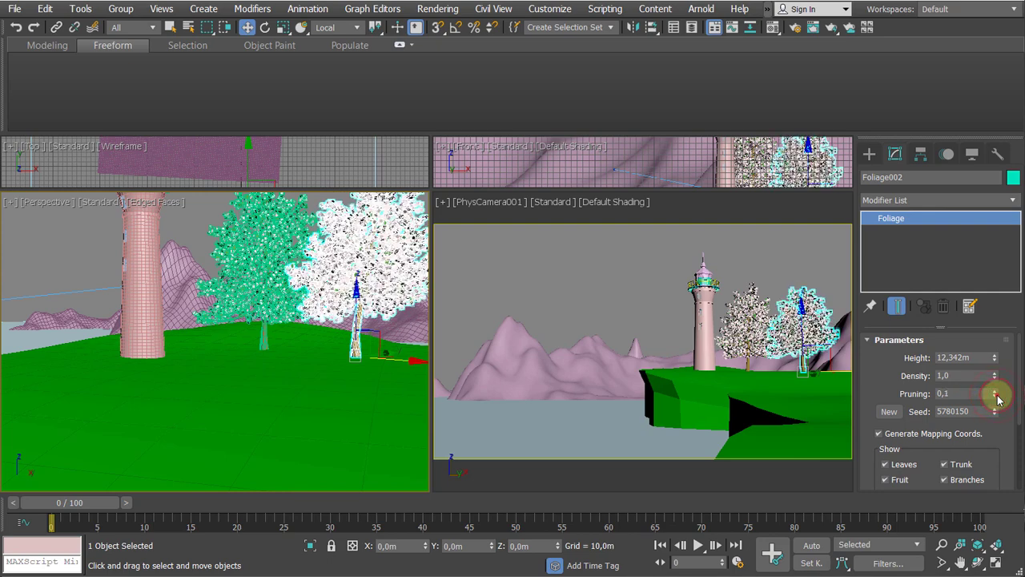
click(996, 396)
click(995, 396)
drag(997, 358, 1007, 329)
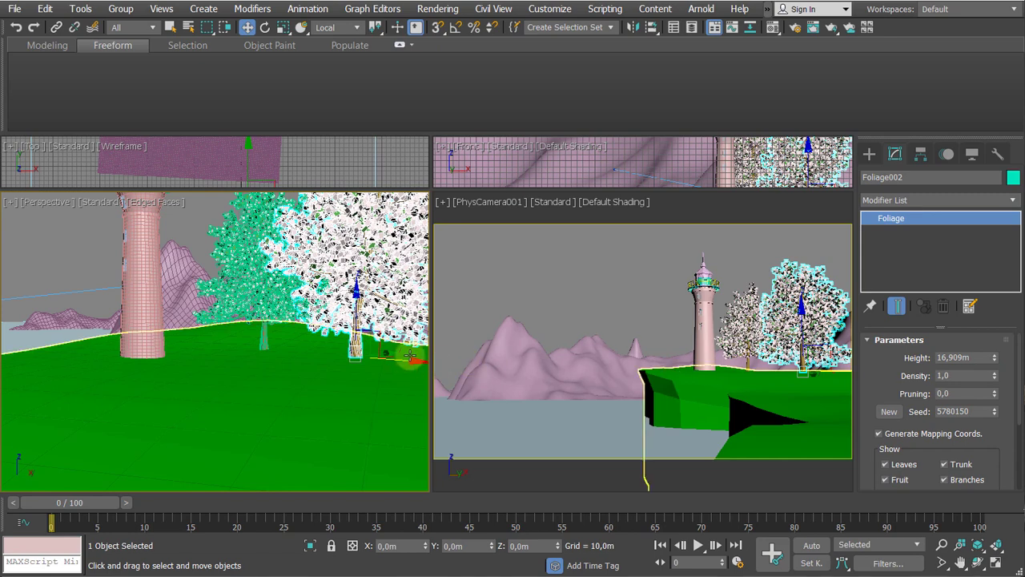
Move the cloned tree about 4.1 m farther along X, lower it slightly onto the cliff surface, and clear the selection
drag(405, 360, 456, 363)
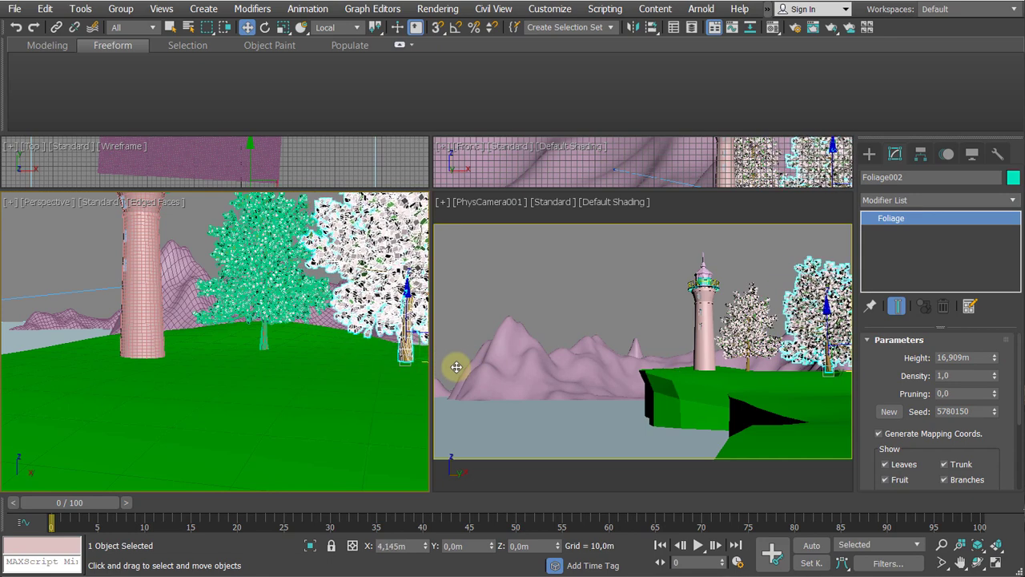
drag(407, 318, 406, 328)
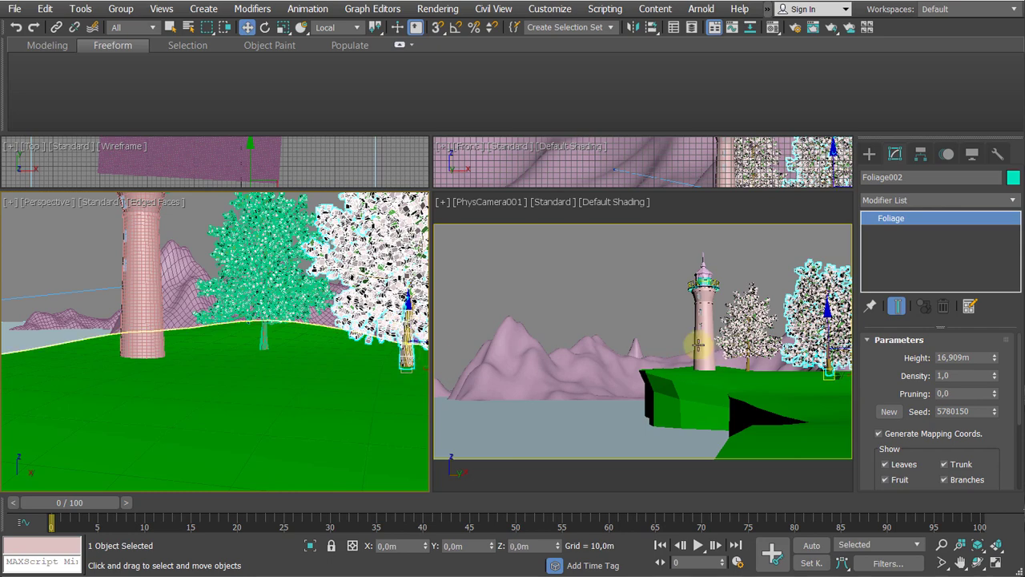
click(474, 285)
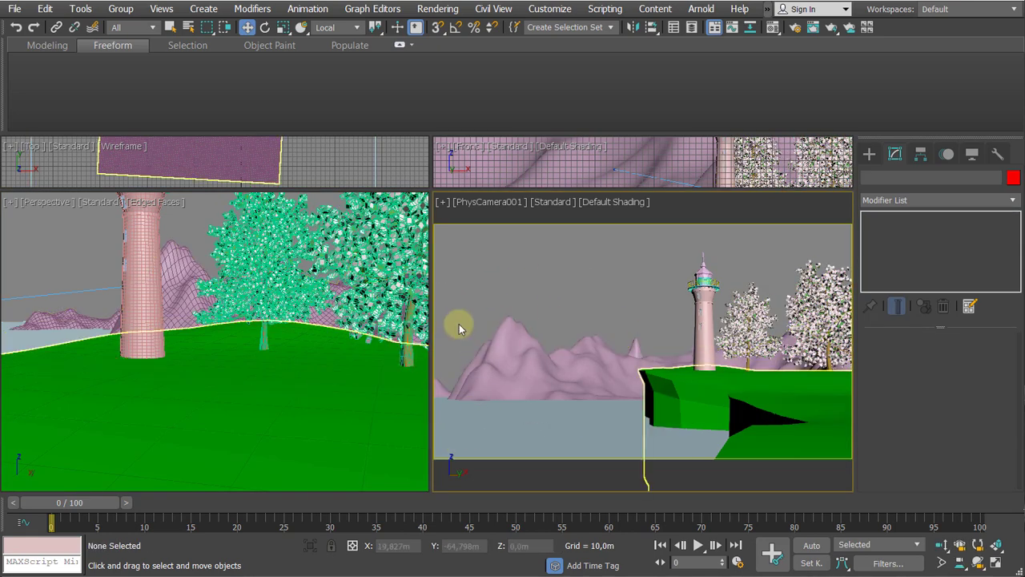
click(544, 276)
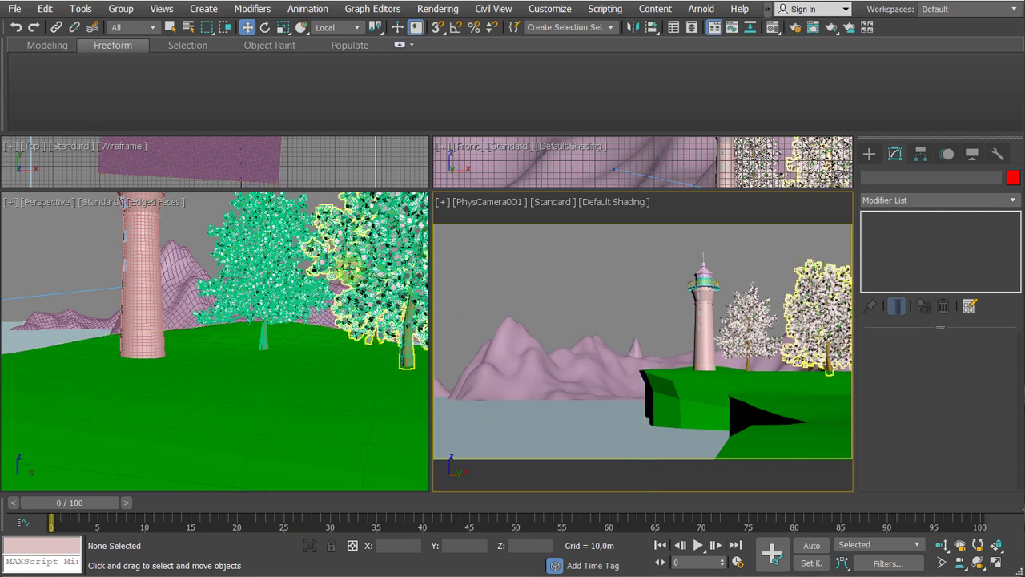
Copy the smaller tree nearest the lighthouse along its X axis into the gap between the two trees
click(280, 280)
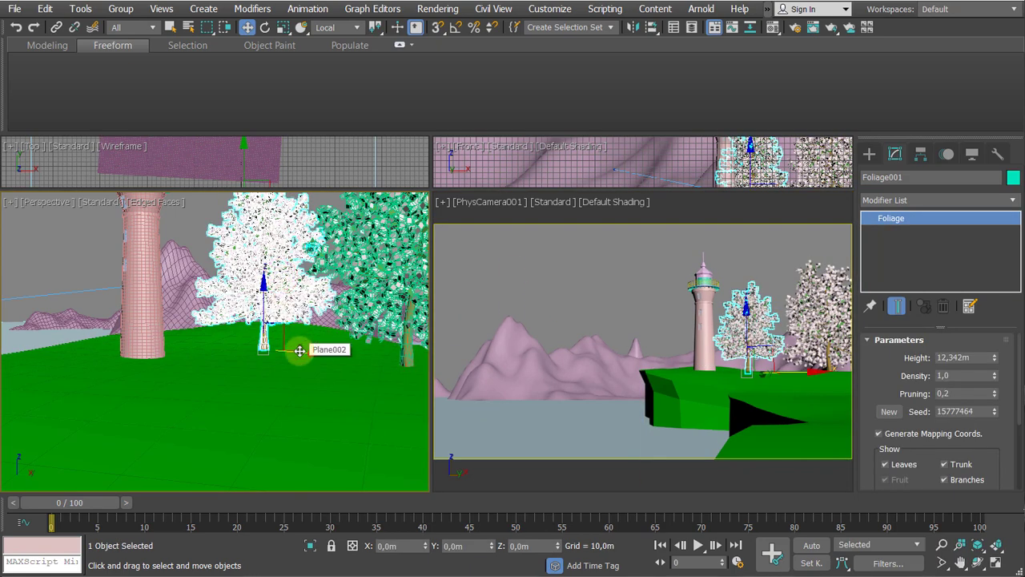
shift+drag(299, 350, 358, 352)
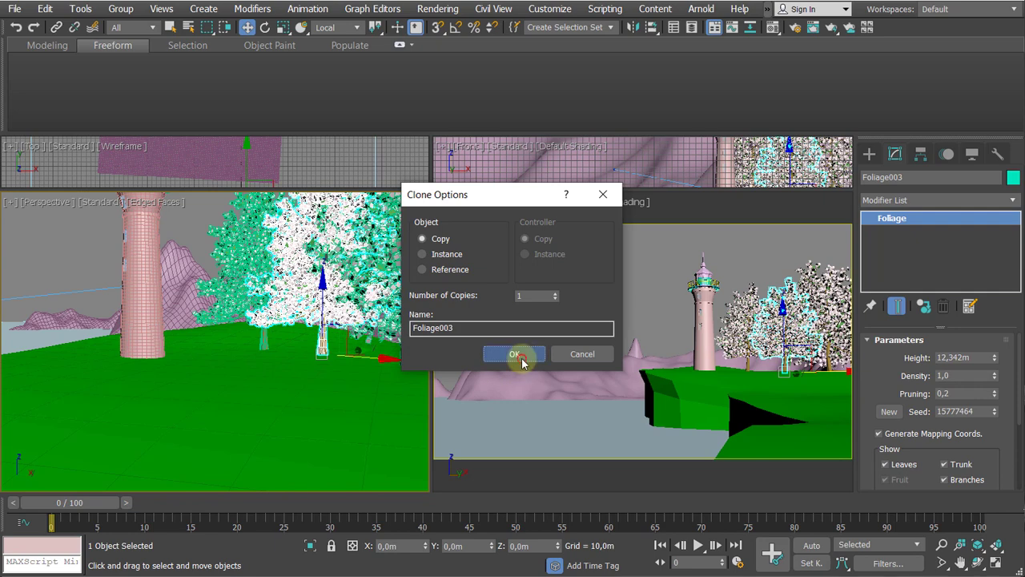
click(517, 355)
Lower the middle tree by about 1.17 m, set its height to 10.738 m, and clear the selection
drag(321, 280, 320, 306)
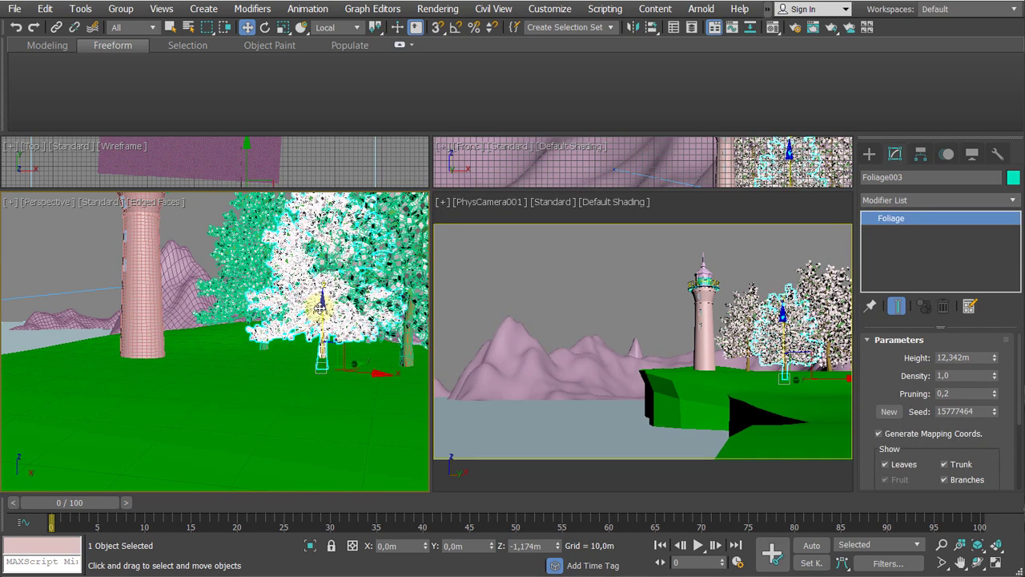
drag(995, 361, 994, 356)
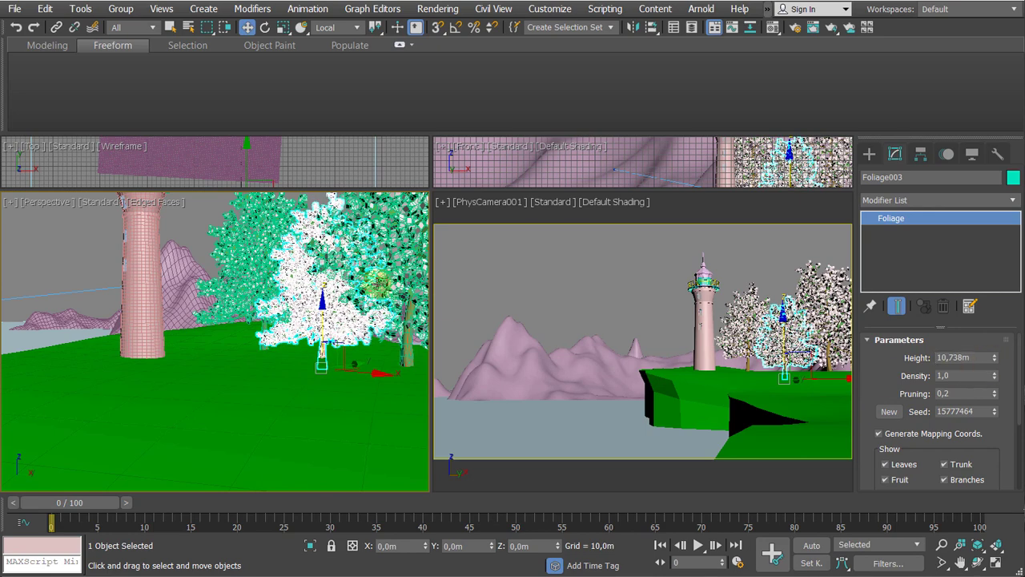
click(198, 237)
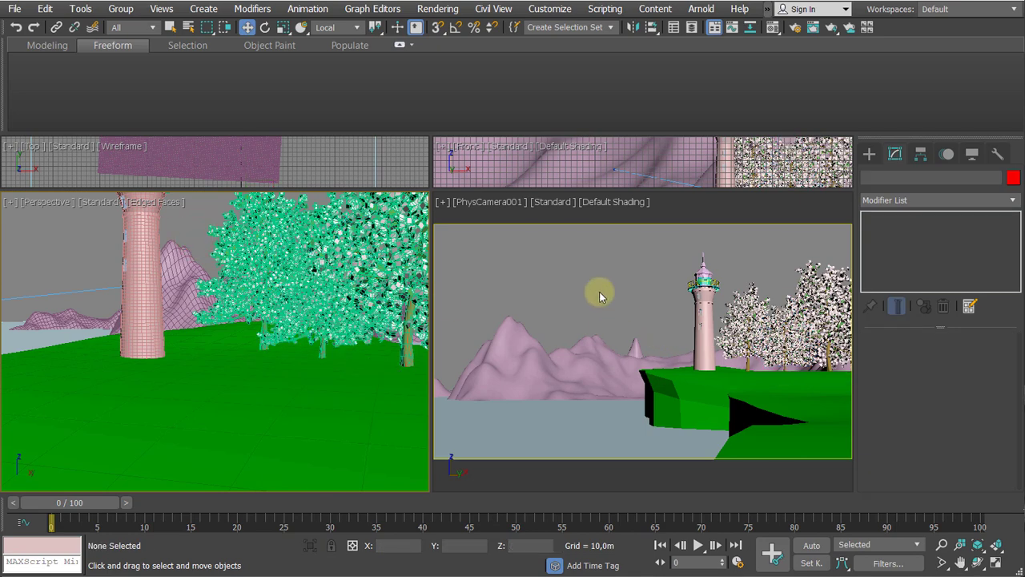